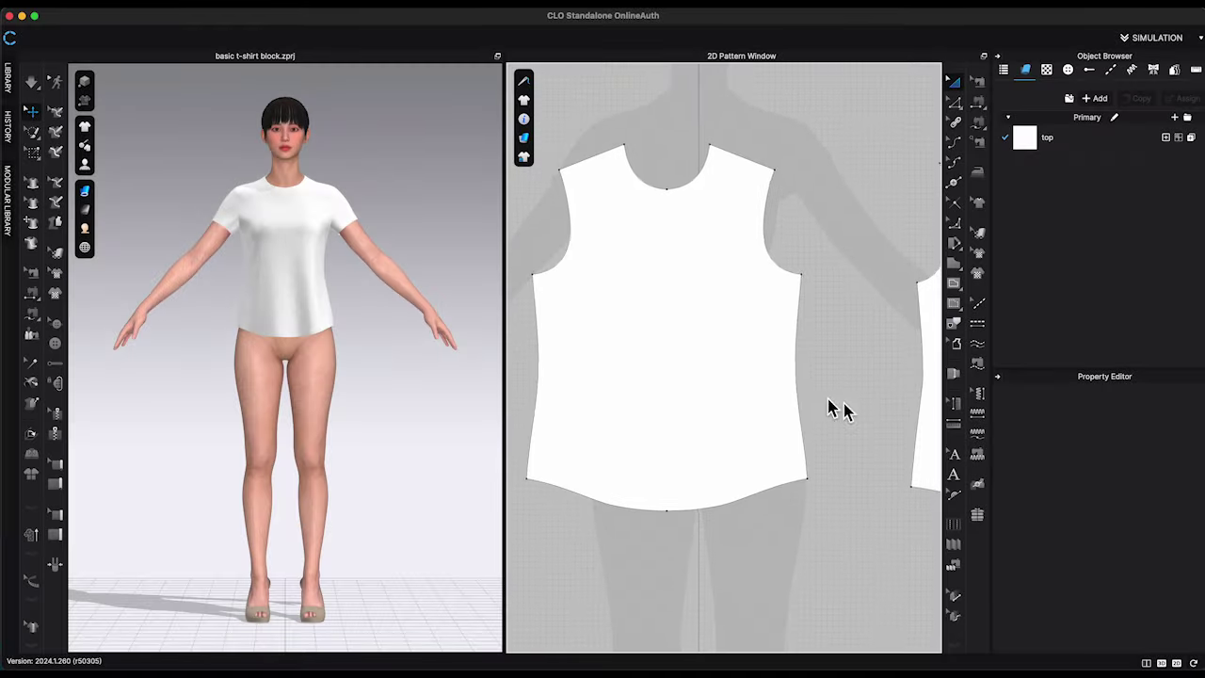
Draw a vertical internal line down the front bodice from neckline centre to hem, and split the piece along it with Cut & Sew
{"action": "left_click", "coordinate": [954, 284]}
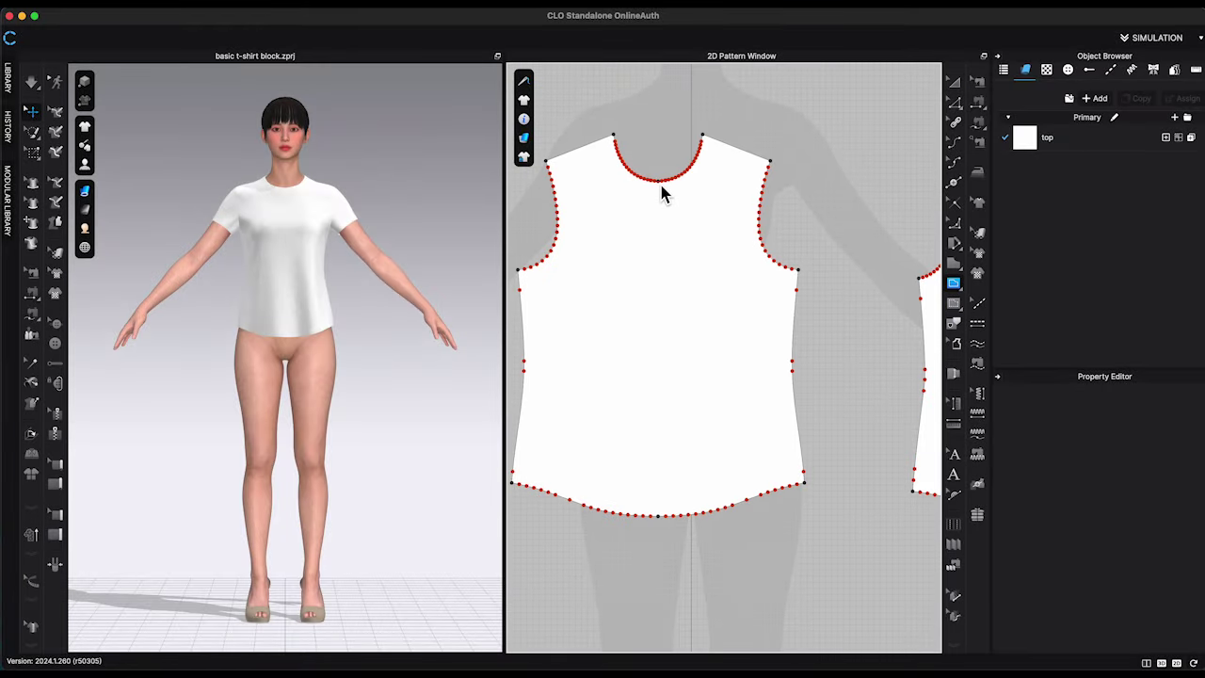
{"action": "left_click", "coordinate": [659, 180]}
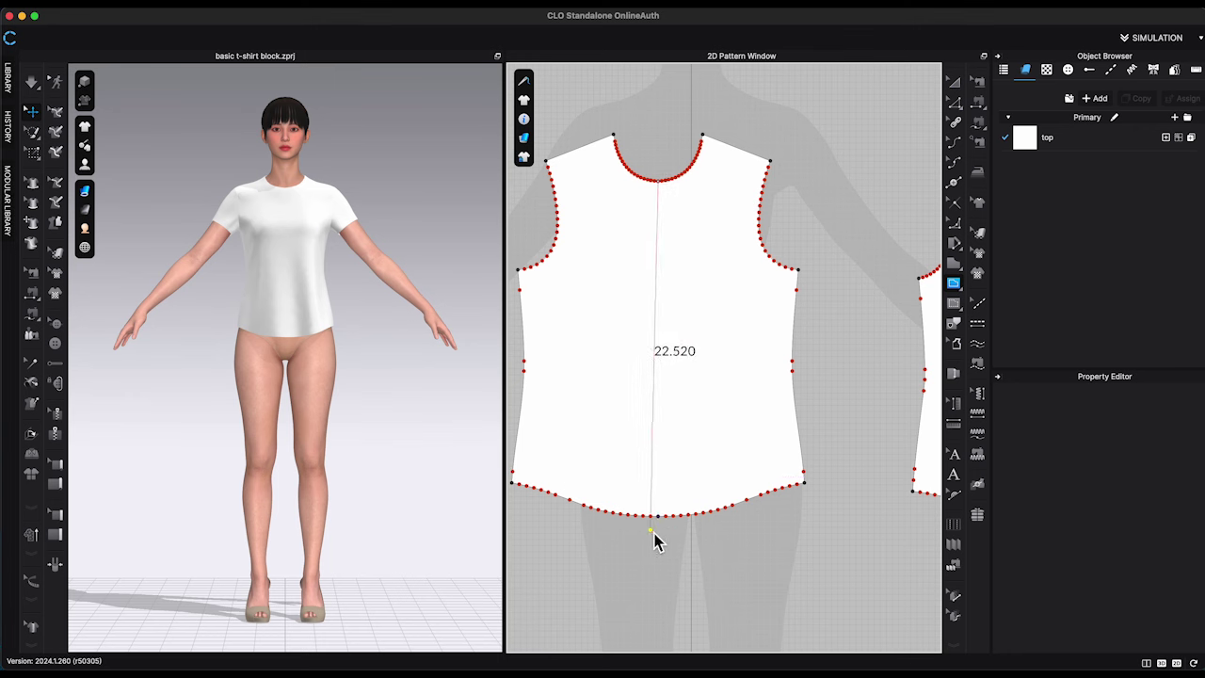
{"action": "left_click", "coordinate": [679, 491]}
{"action": "left_click", "coordinate": [959, 101]}
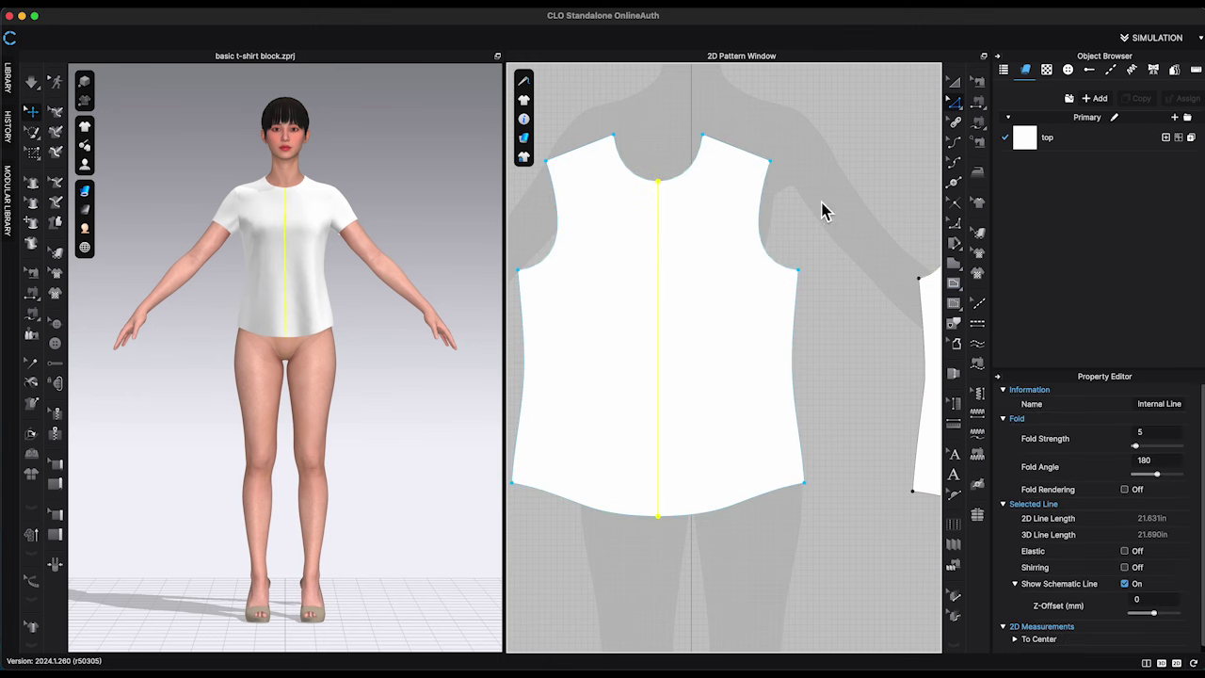
{"action": "right_click", "coordinate": [660, 276]}
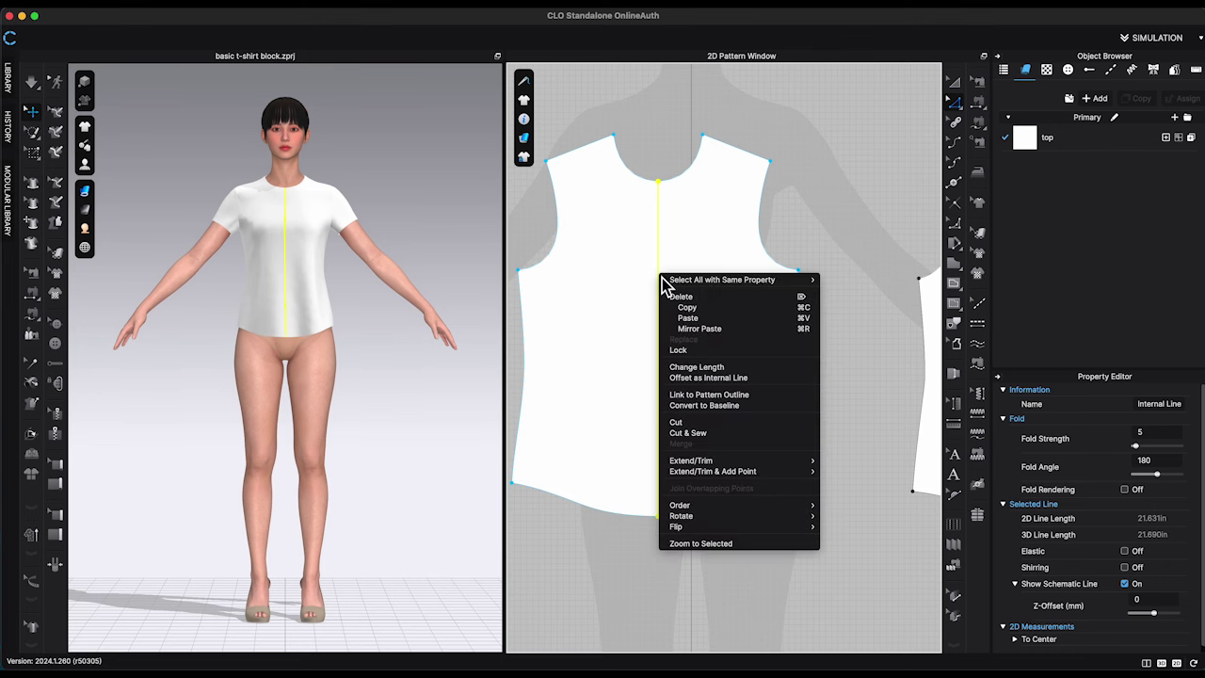
{"action": "left_click", "coordinate": [721, 433]}
Separate the two front halves and link them for editing as a Symmetric Pattern without sewing
{"action": "left_click", "coordinate": [559, 314]}
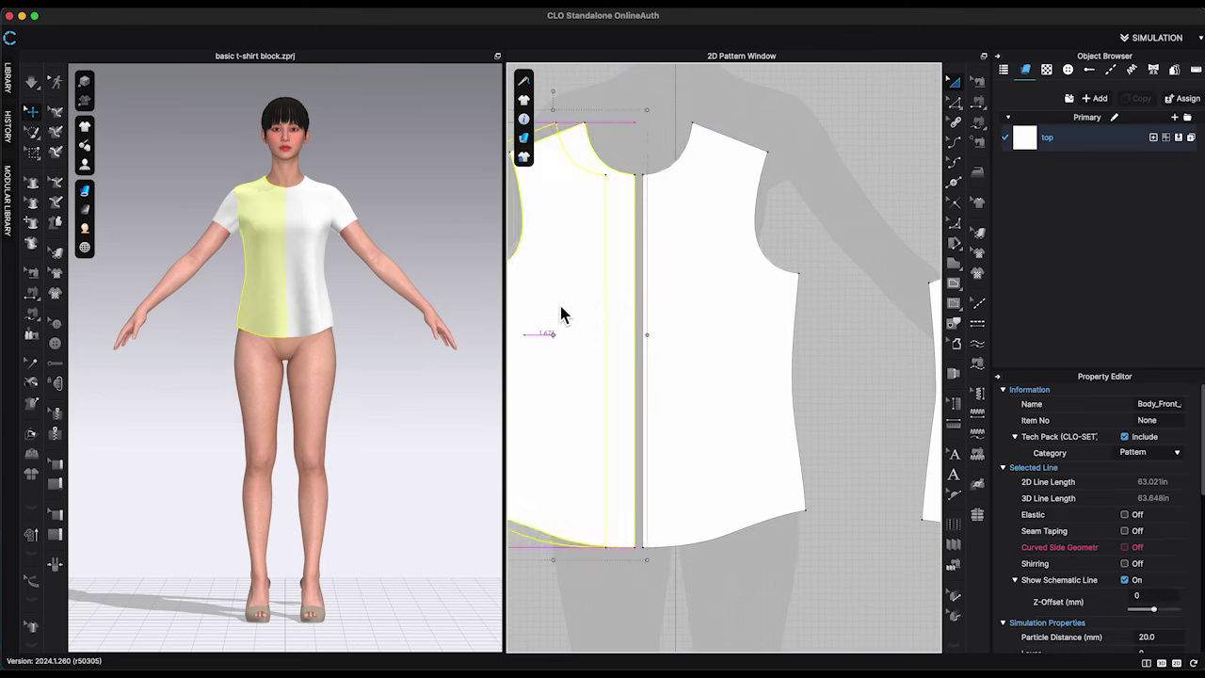
{"action": "left_click", "coordinate": [826, 331]}
{"action": "scroll", "coordinate": [826, 325], "scroll_direction": "down", "scroll_amount": 5}
{"action": "left_click", "coordinate": [690, 284], "text": "shift"}
{"action": "right_click", "coordinate": [691, 284]}
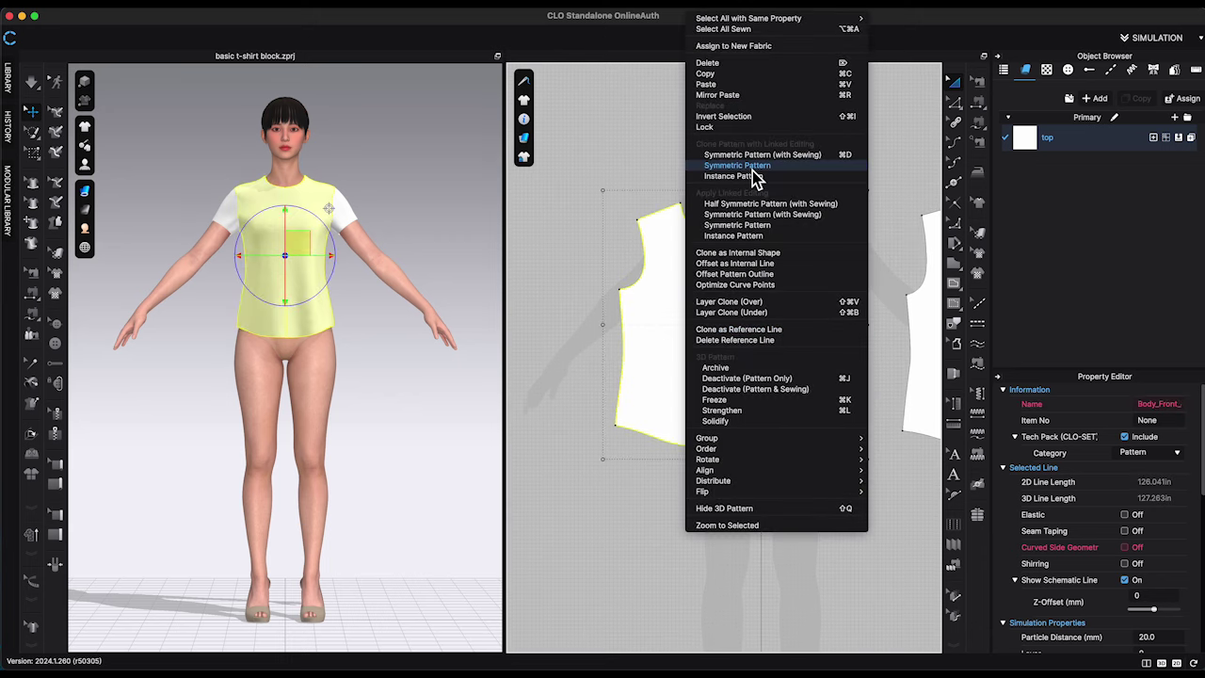
{"action": "left_click", "coordinate": [751, 226]}
{"action": "left_click", "coordinate": [791, 443]}
{"action": "scroll", "coordinate": [753, 429], "scroll_direction": "up", "scroll_amount": 2}
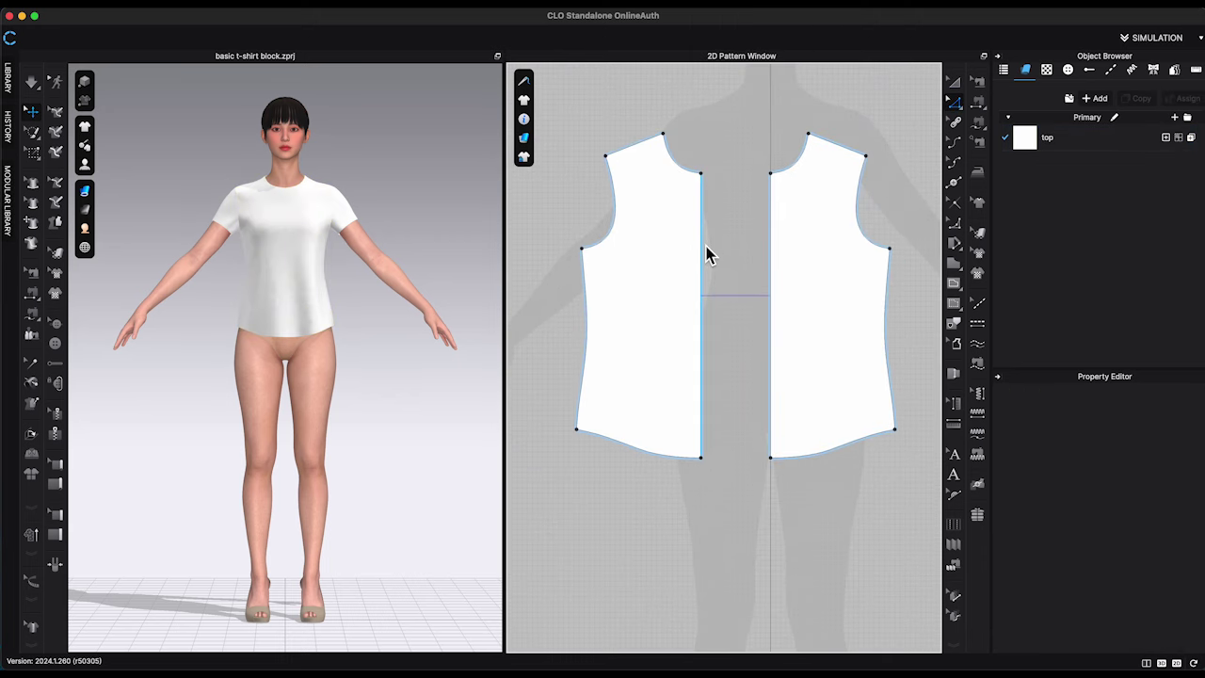
Extend the centre-front edge of the linked front halves outward by 0.75 in with Offset Pattern Outline
{"action": "left_click", "coordinate": [702, 250]}
{"action": "right_click", "coordinate": [705, 248]}
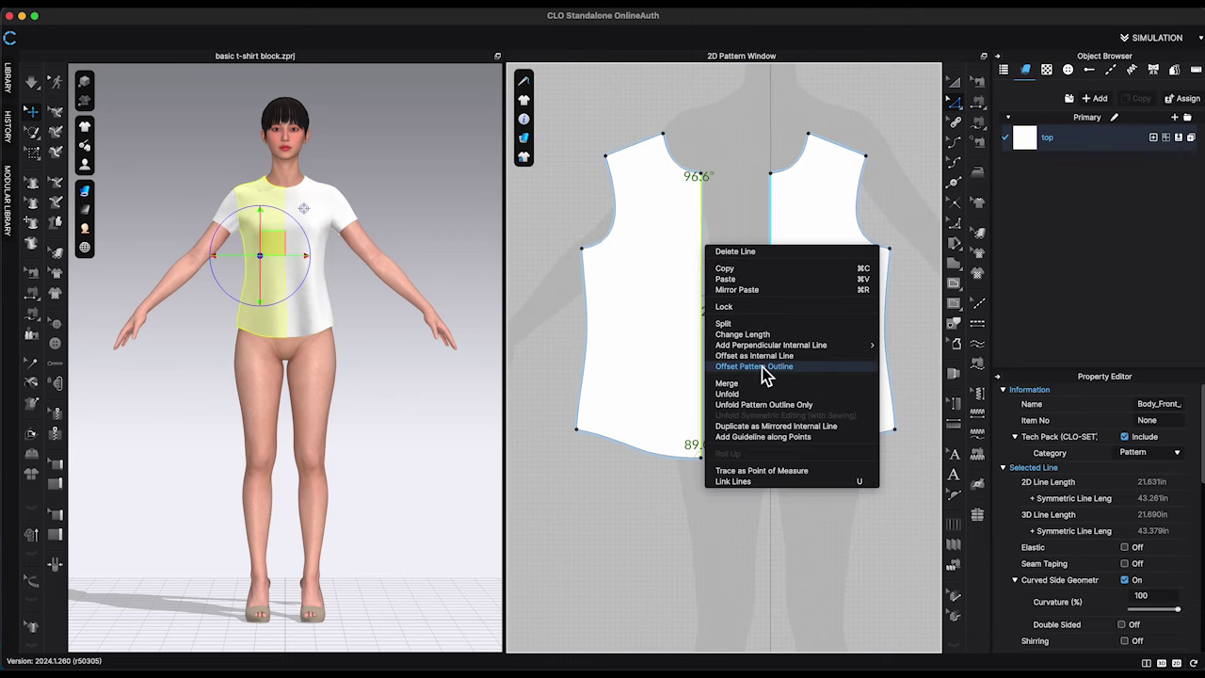
{"action": "left_click", "coordinate": [772, 367]}
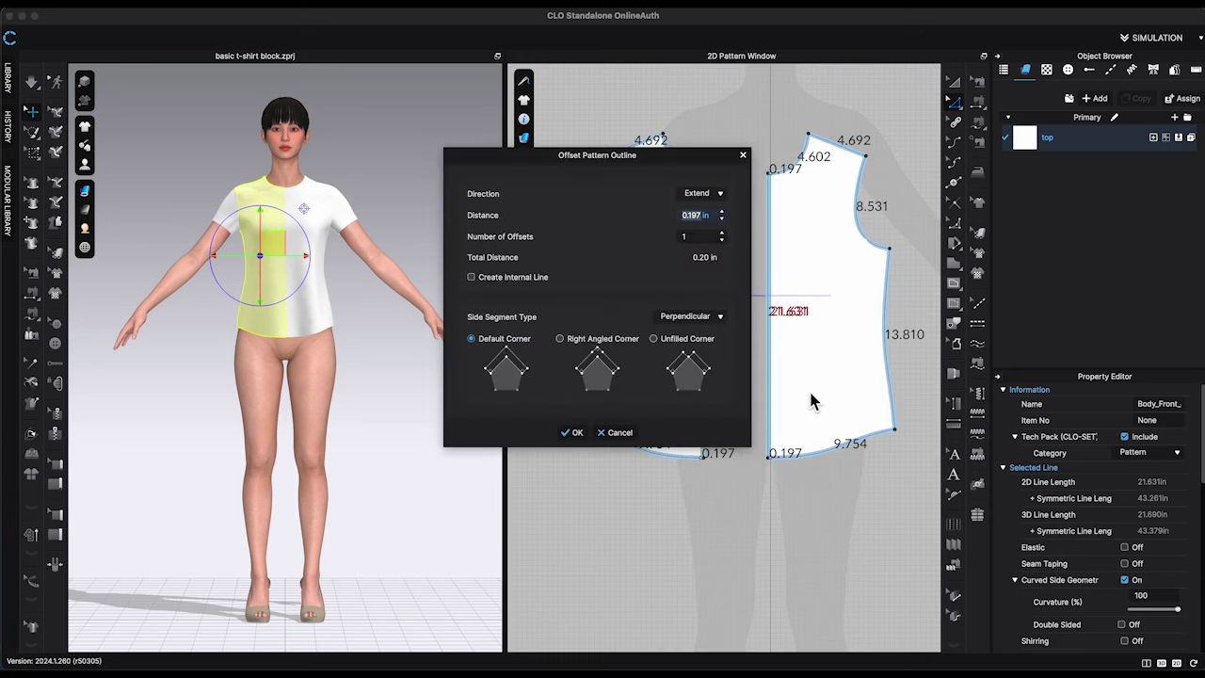
{"action": "type", "text": "0.75"}
{"action": "key", "text": "Return"}
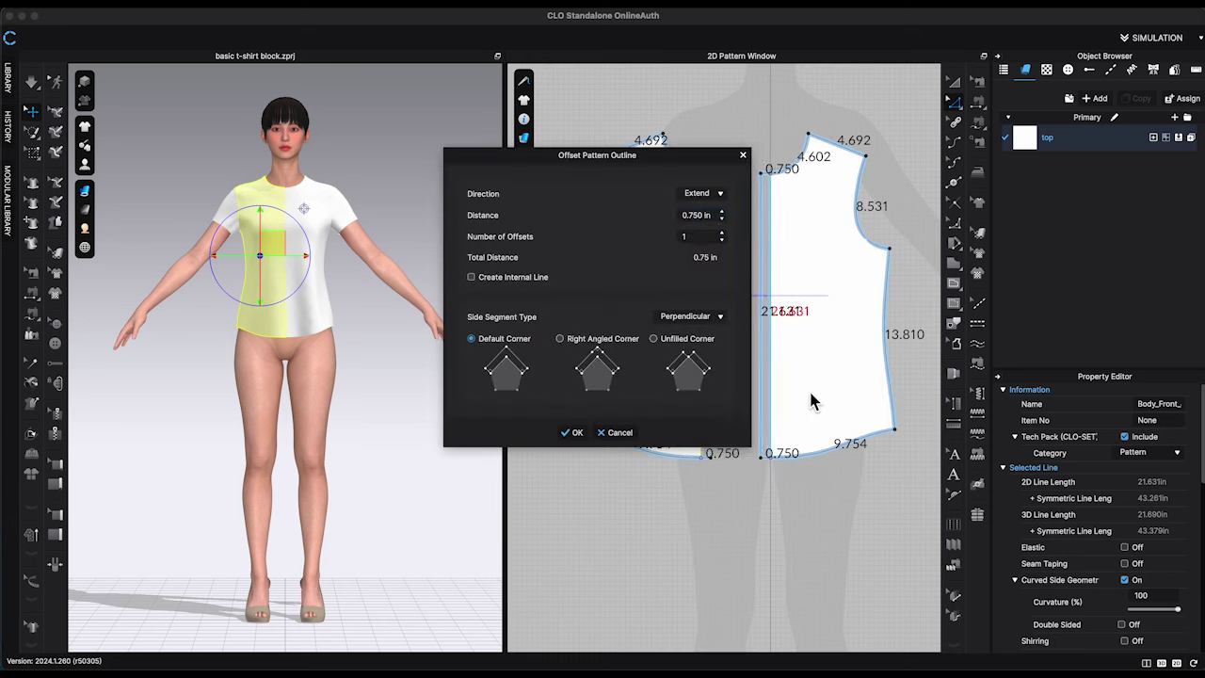
{"action": "left_click", "coordinate": [571, 432]}
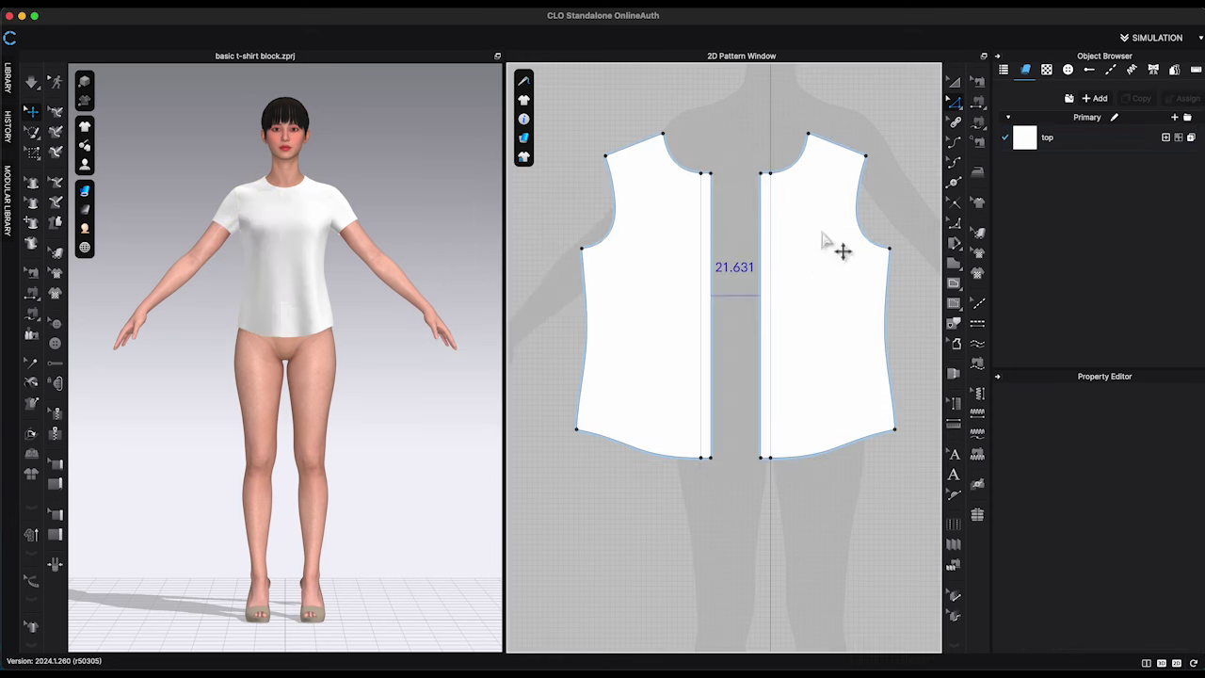
Offset the extended centre-front edge inward 1.5 in as one internal line, with Extend enabled
{"action": "left_click", "coordinate": [712, 274]}
{"action": "right_click", "coordinate": [714, 274]}
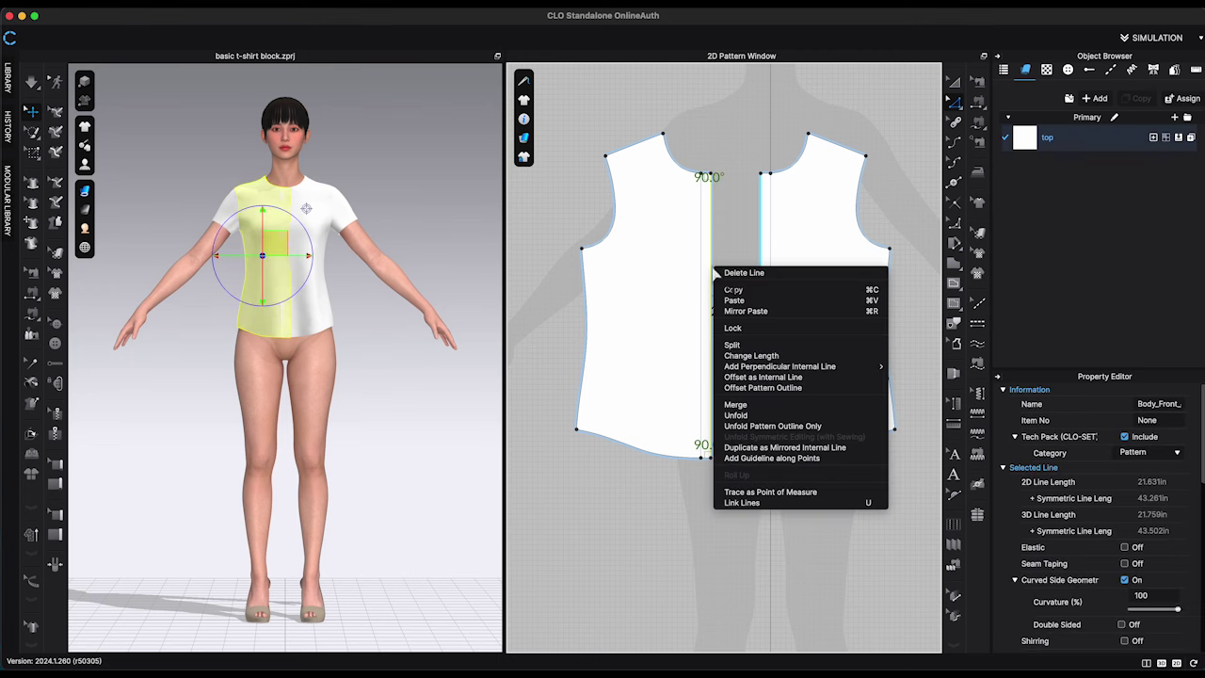
{"action": "left_click", "coordinate": [781, 377]}
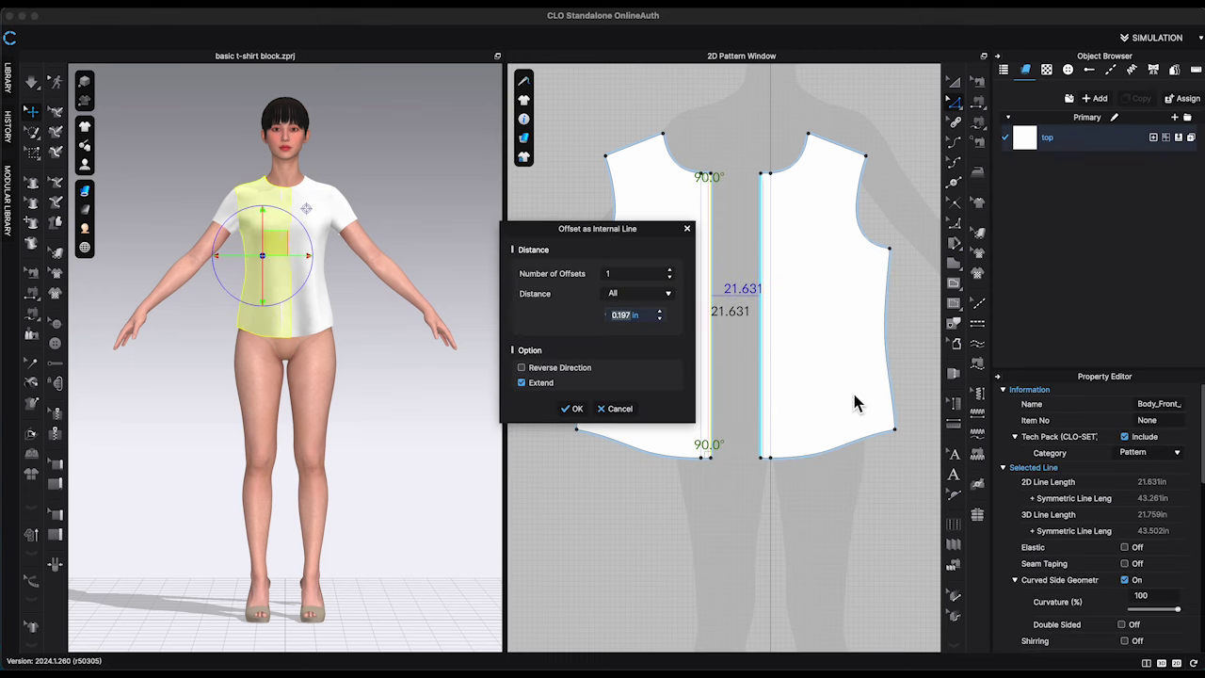
{"action": "type", "text": "1.5"}
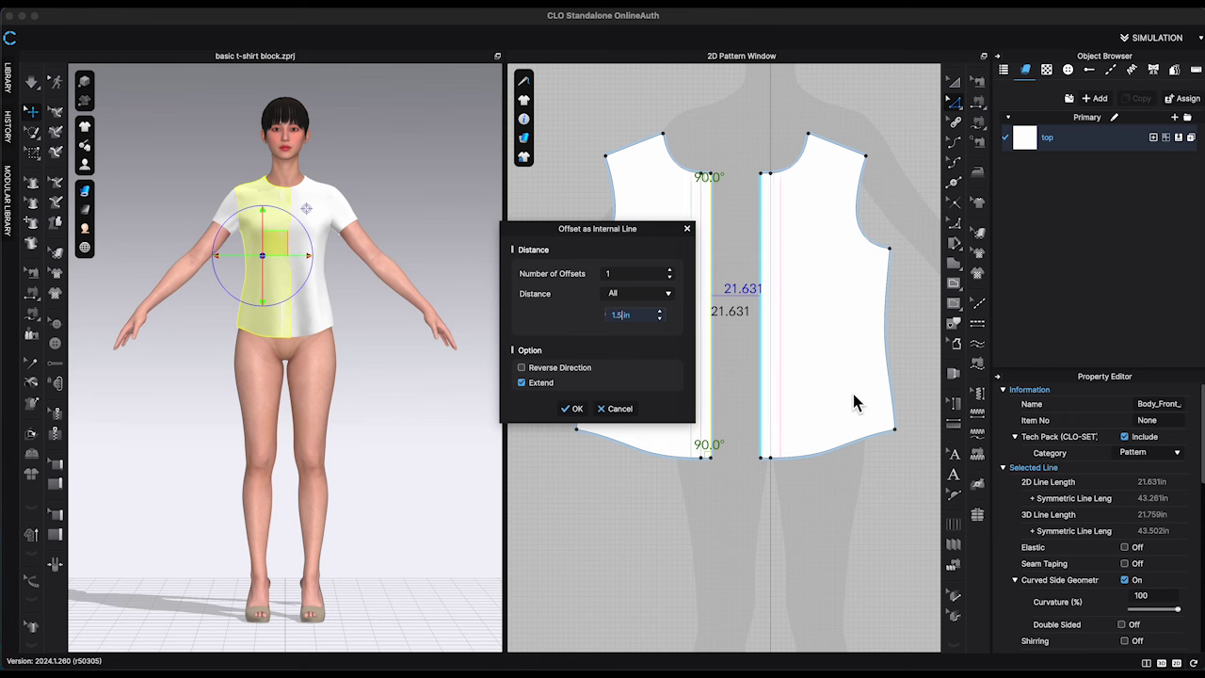
{"action": "left_click", "coordinate": [571, 409]}
Add a point on the front neckline curve where the 1.5 in placket line meets it
{"action": "scroll", "coordinate": [715, 189], "scroll_direction": "up", "scroll_amount": 6}
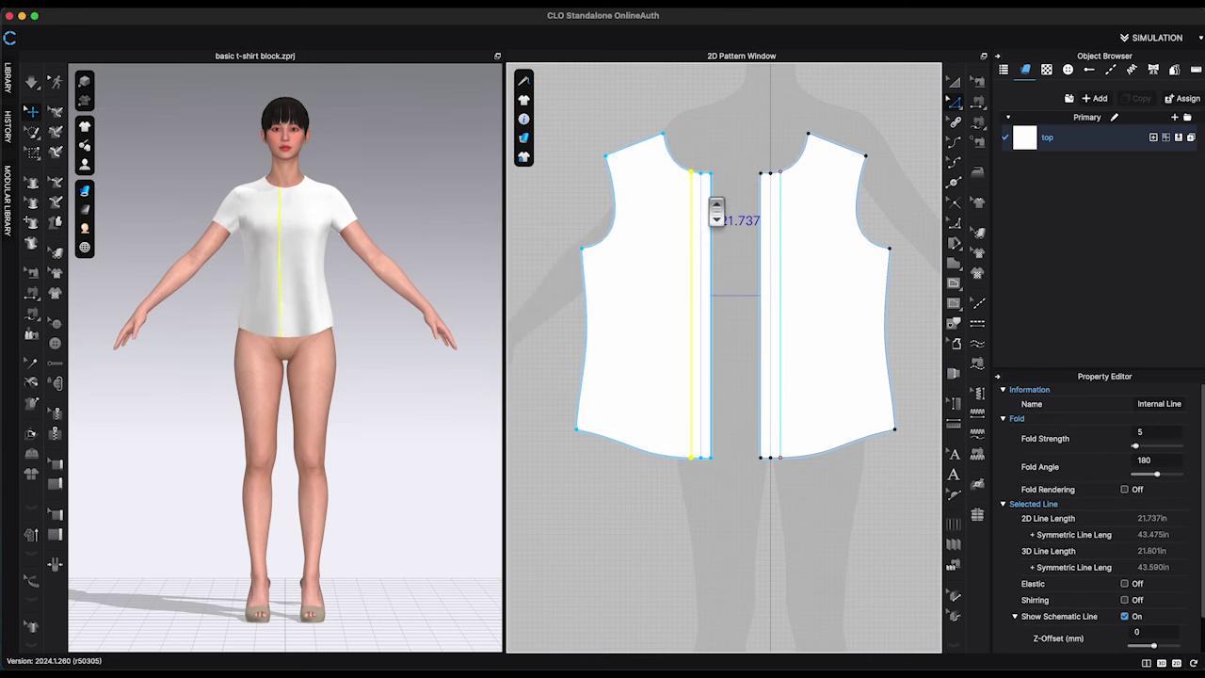
{"action": "scroll", "coordinate": [716, 208], "scroll_direction": "up", "scroll_amount": 4}
{"action": "middle_click_drag", "start_coordinate": [788, 185], "coordinate": [819, 370]}
{"action": "scroll", "coordinate": [657, 273], "scroll_direction": "up", "scroll_amount": 4}
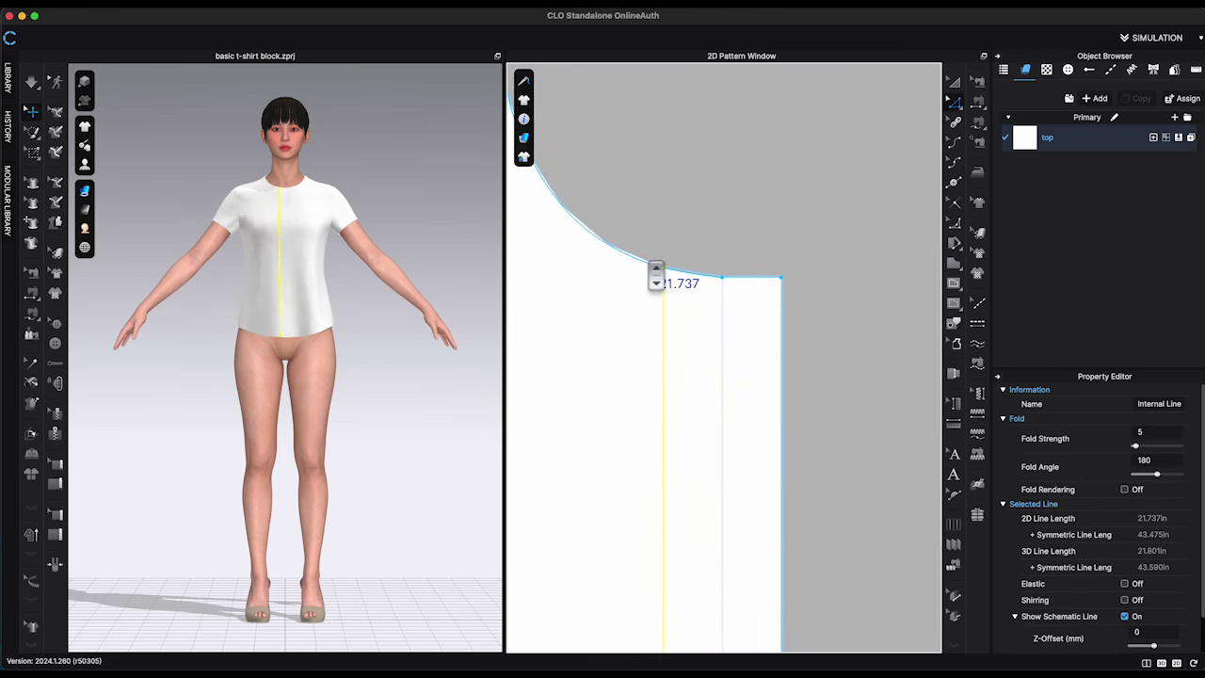
{"action": "left_click", "coordinate": [957, 184]}
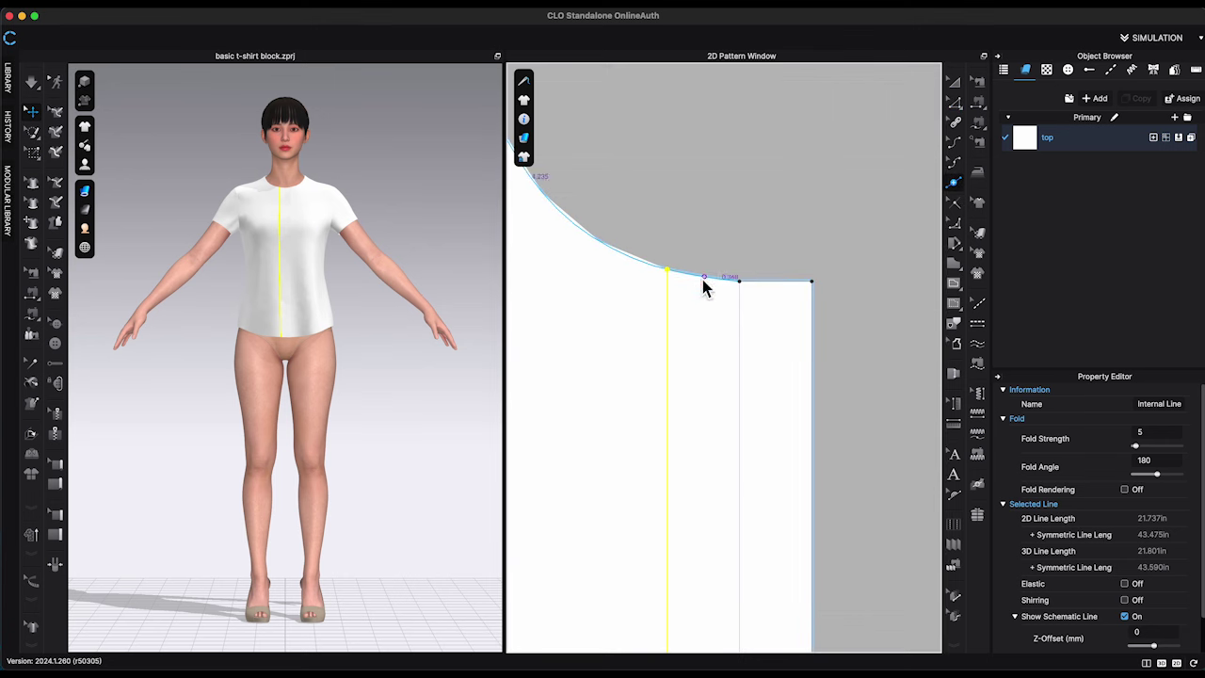
{"action": "left_click", "coordinate": [675, 280]}
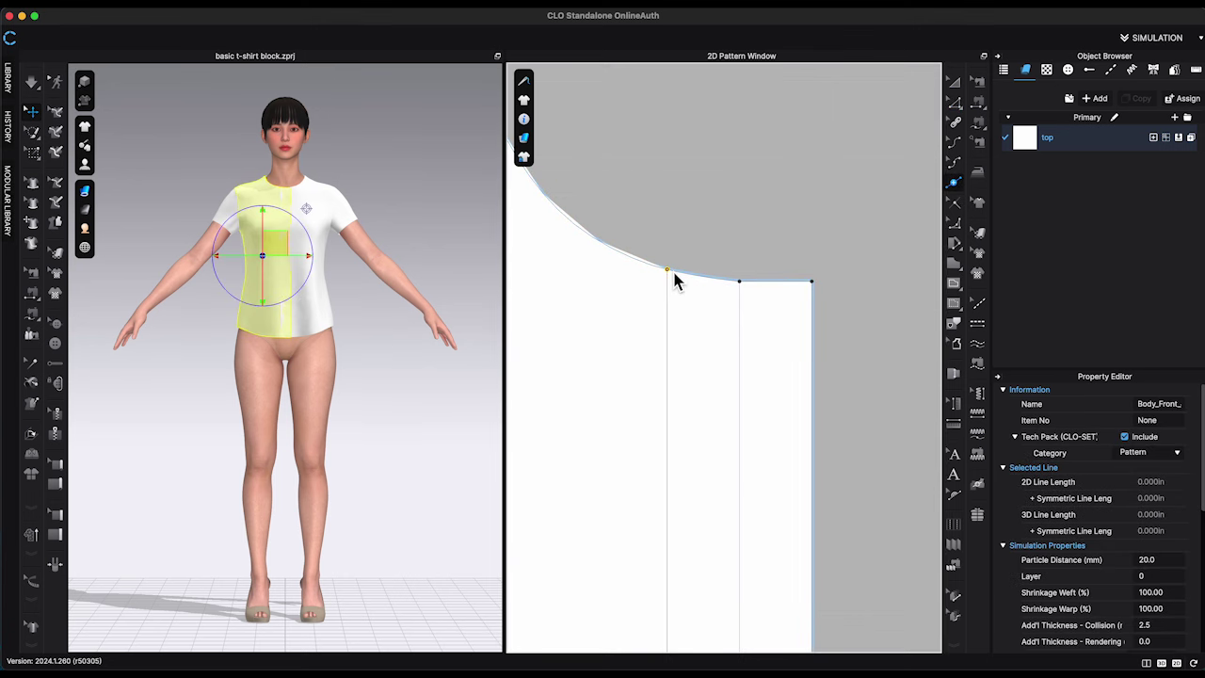
Delete the original centre-front point from the neckline, between the placket line and the front edge
{"action": "left_click", "coordinate": [953, 103]}
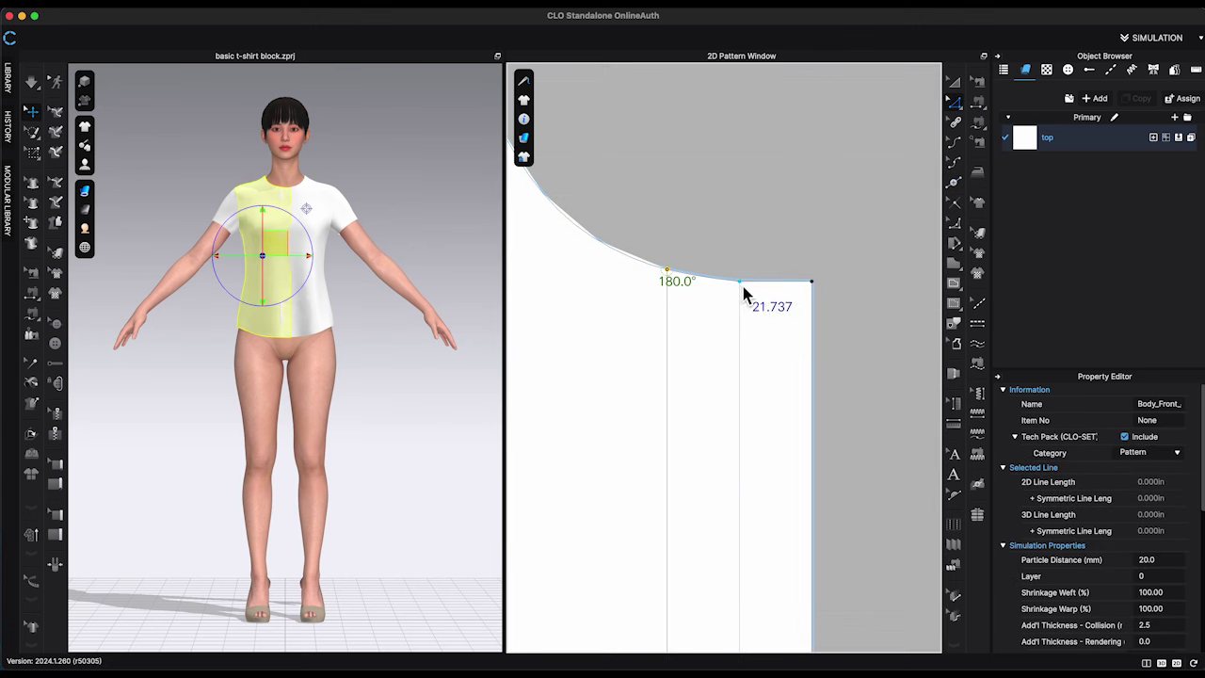
{"action": "left_click", "coordinate": [904, 339]}
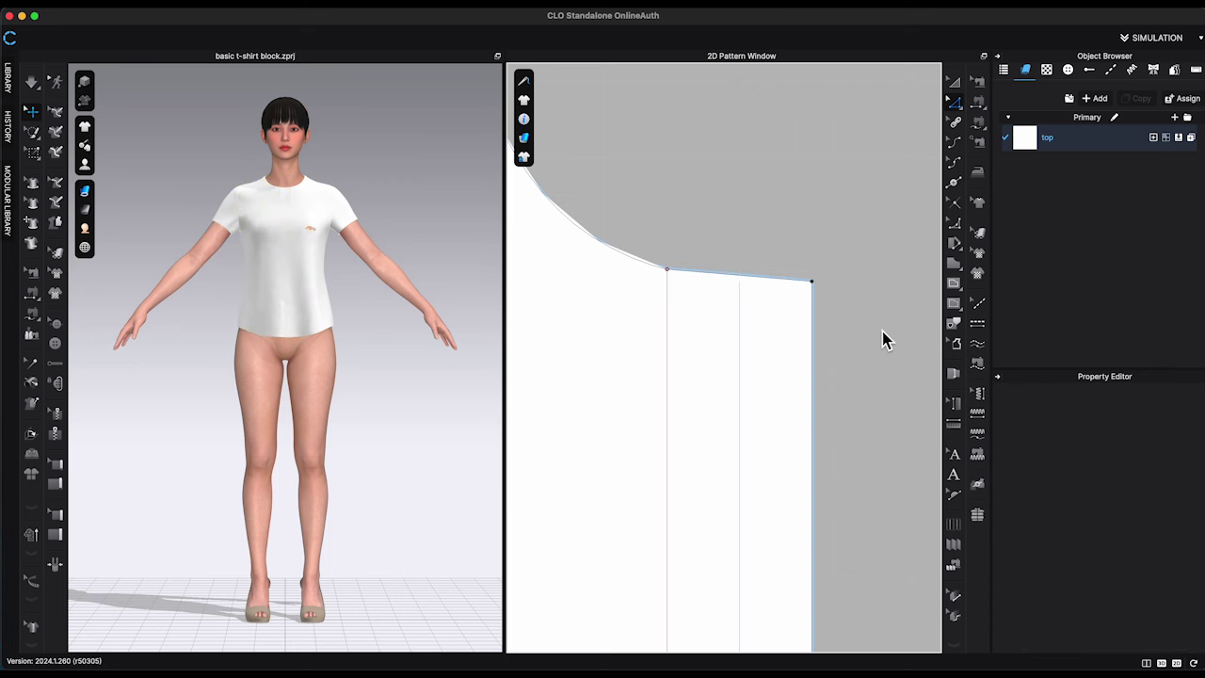
{"action": "scroll", "coordinate": [882, 331], "scroll_direction": "down", "scroll_amount": 5}
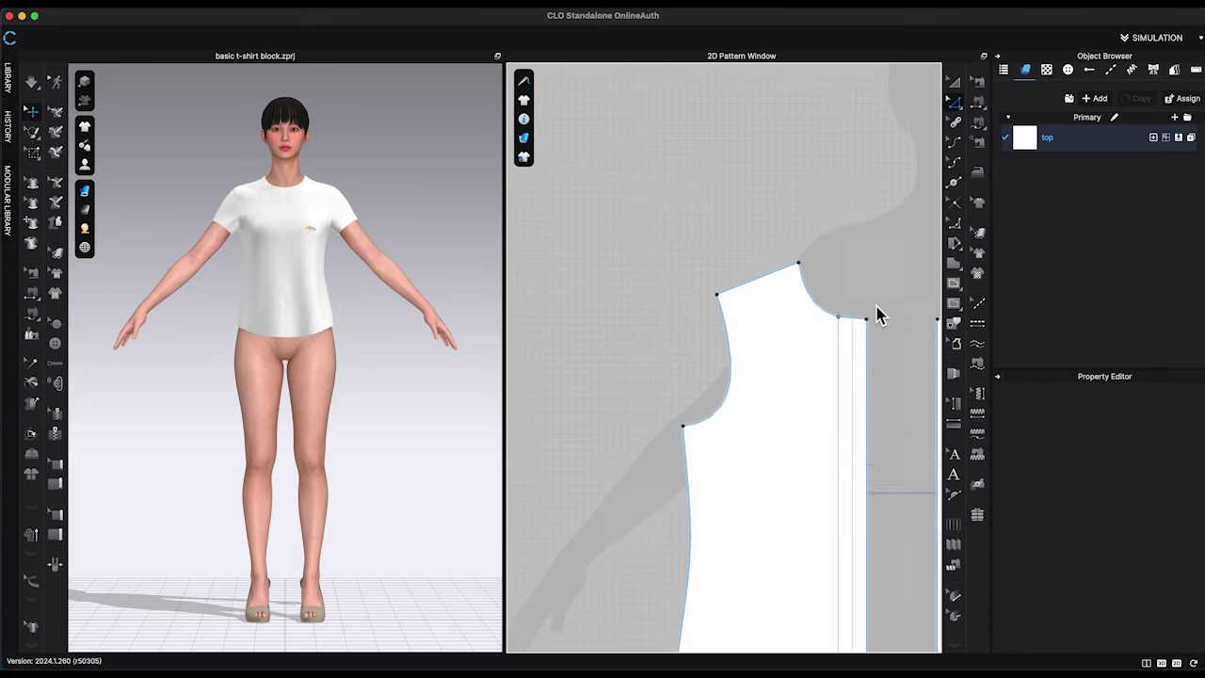
{"action": "scroll", "coordinate": [877, 315], "scroll_direction": "down", "scroll_amount": 5}
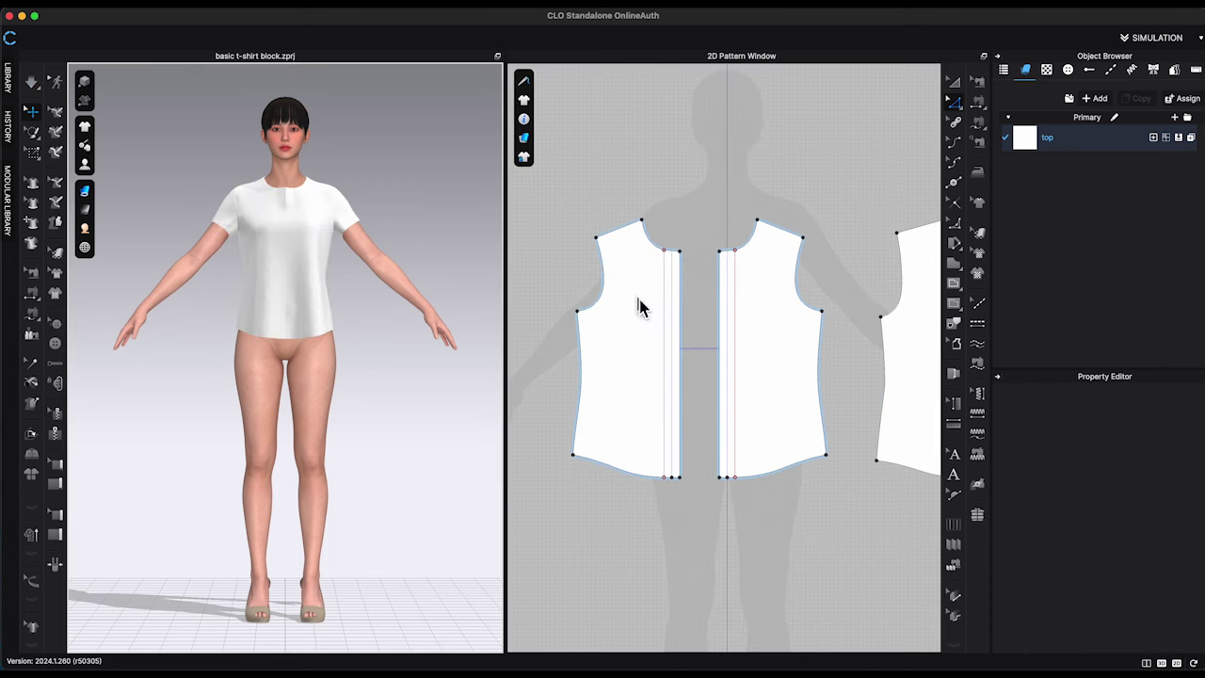
Delete the seam joining the front halves, and sew one half's front edge to the opposite half's inner placket line
{"action": "left_click", "coordinate": [978, 82]}
{"action": "left_click", "coordinate": [720, 363]}
{"action": "key", "text": "Delete"}
{"action": "left_click", "coordinate": [979, 102]}
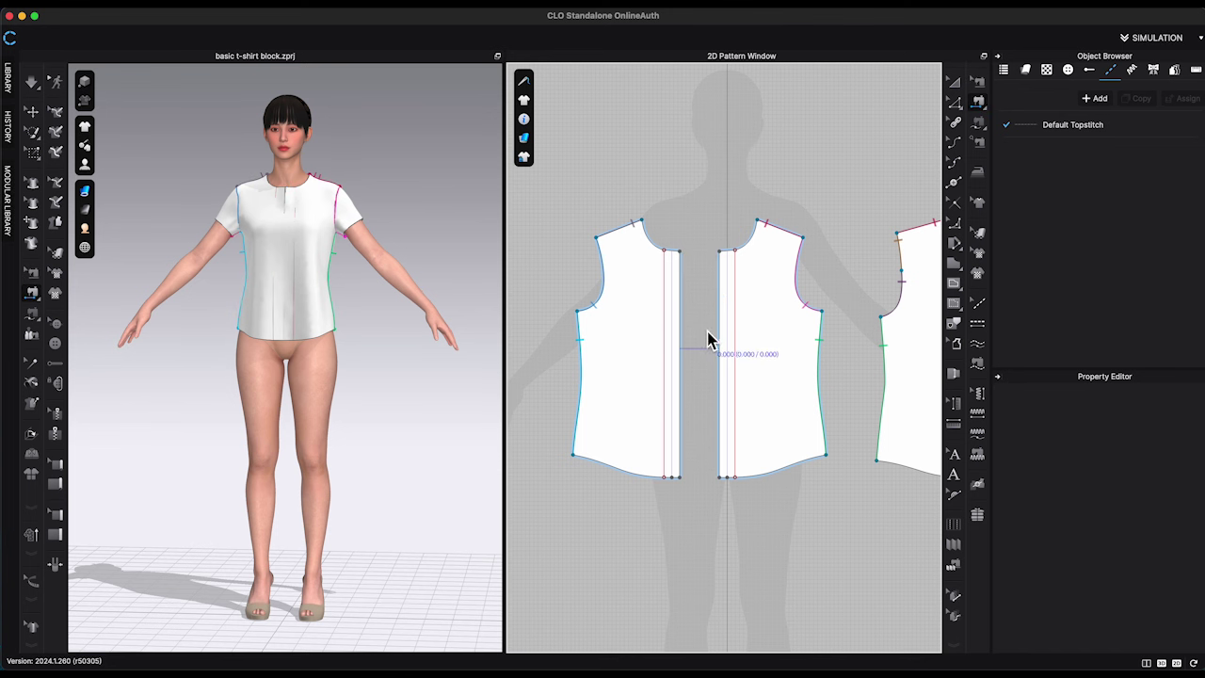
{"action": "left_click", "coordinate": [682, 330]}
{"action": "left_click", "coordinate": [739, 316]}
Simulate the garment and pull the front halves on the avatar so that their placket edges overlap
{"action": "right_click_drag", "start_coordinate": [437, 313], "coordinate": [292, 293]}
{"action": "key", "text": "q"}
{"action": "left_click", "coordinate": [291, 280]}
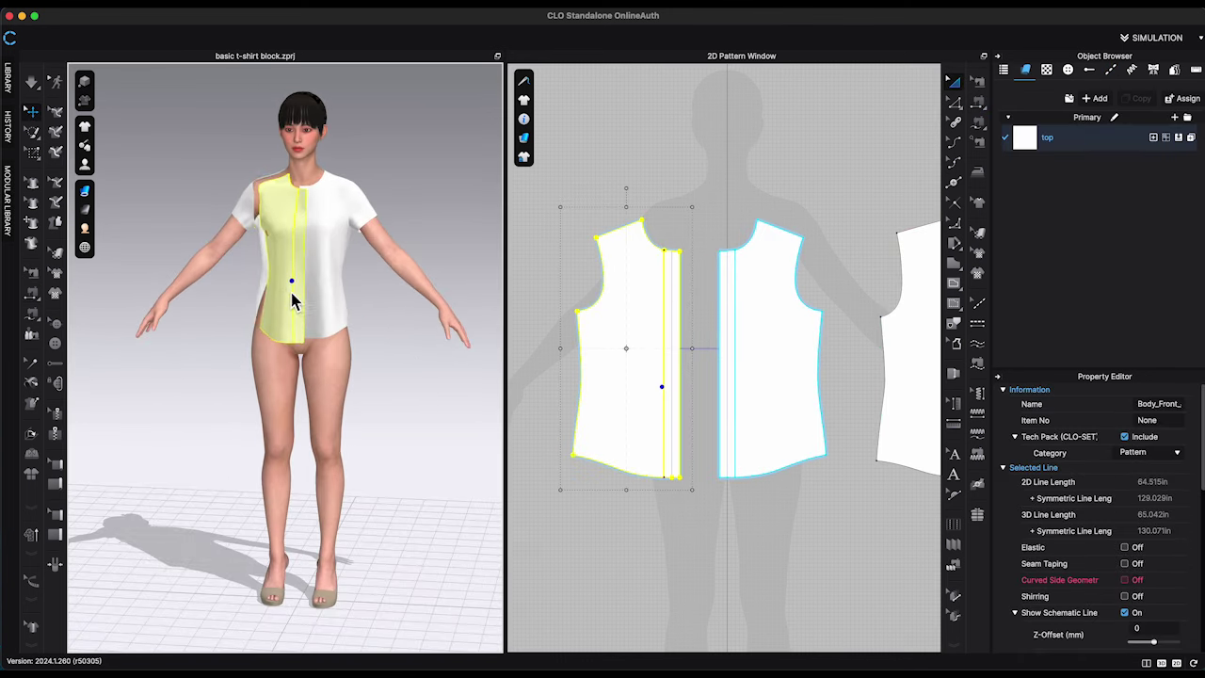
{"action": "left_click", "coordinate": [314, 297]}
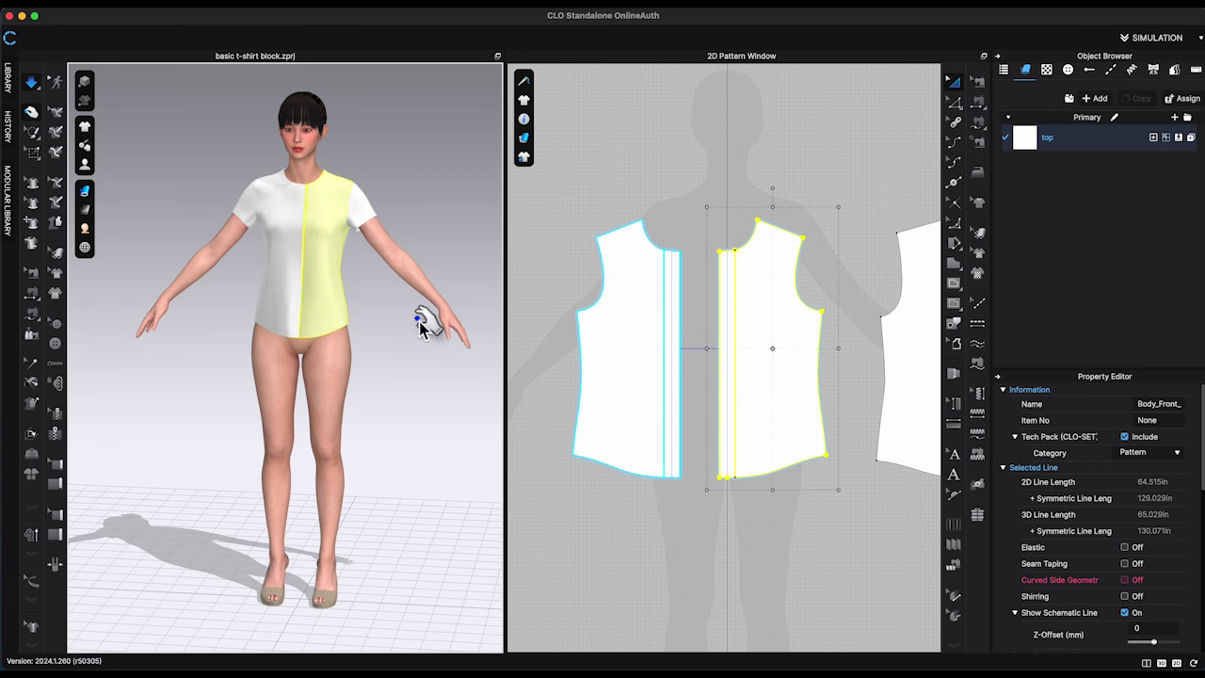
{"action": "right_click_drag", "start_coordinate": [377, 316], "coordinate": [413, 317]}
{"action": "left_click_drag", "start_coordinate": [311, 315], "coordinate": [333, 296]}
{"action": "key", "text": "space"}
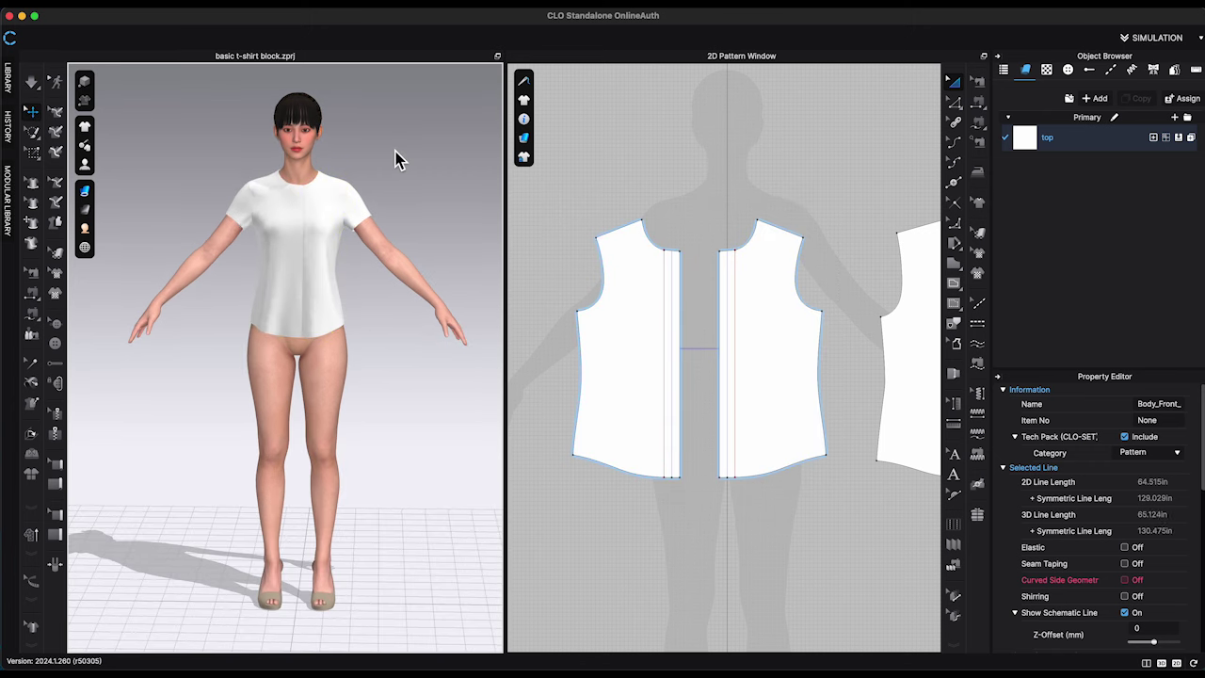
Apply Strengthen to both front bodice halves and simulate the garment to smooth the front
{"action": "left_click", "coordinate": [395, 153]}
{"action": "scroll", "coordinate": [393, 160], "scroll_direction": "up", "scroll_amount": 3}
{"action": "middle_click_drag", "start_coordinate": [390, 167], "coordinate": [372, 250]}
{"action": "scroll", "coordinate": [390, 423], "scroll_direction": "up", "scroll_amount": 4}
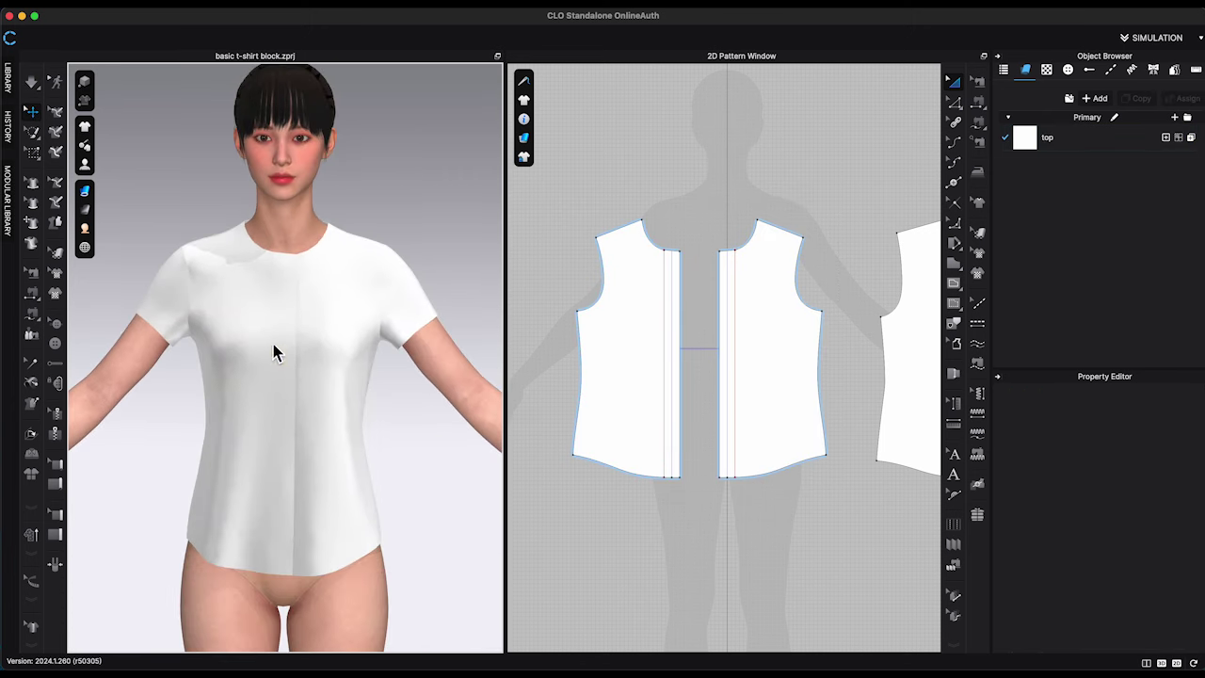
{"action": "left_click", "coordinate": [273, 345]}
{"action": "left_click", "coordinate": [330, 342], "text": "shift"}
{"action": "right_click", "coordinate": [330, 343], "text": "shift"}
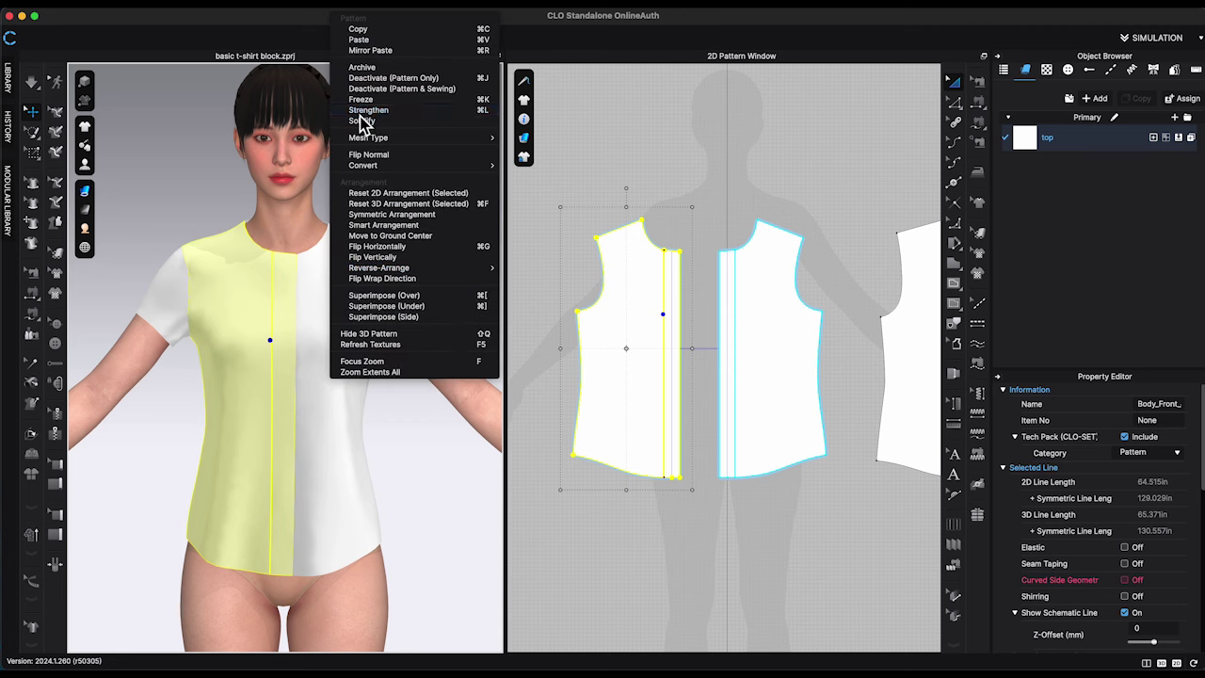
{"action": "left_click", "coordinate": [363, 111]}
{"action": "right_click", "coordinate": [350, 320]}
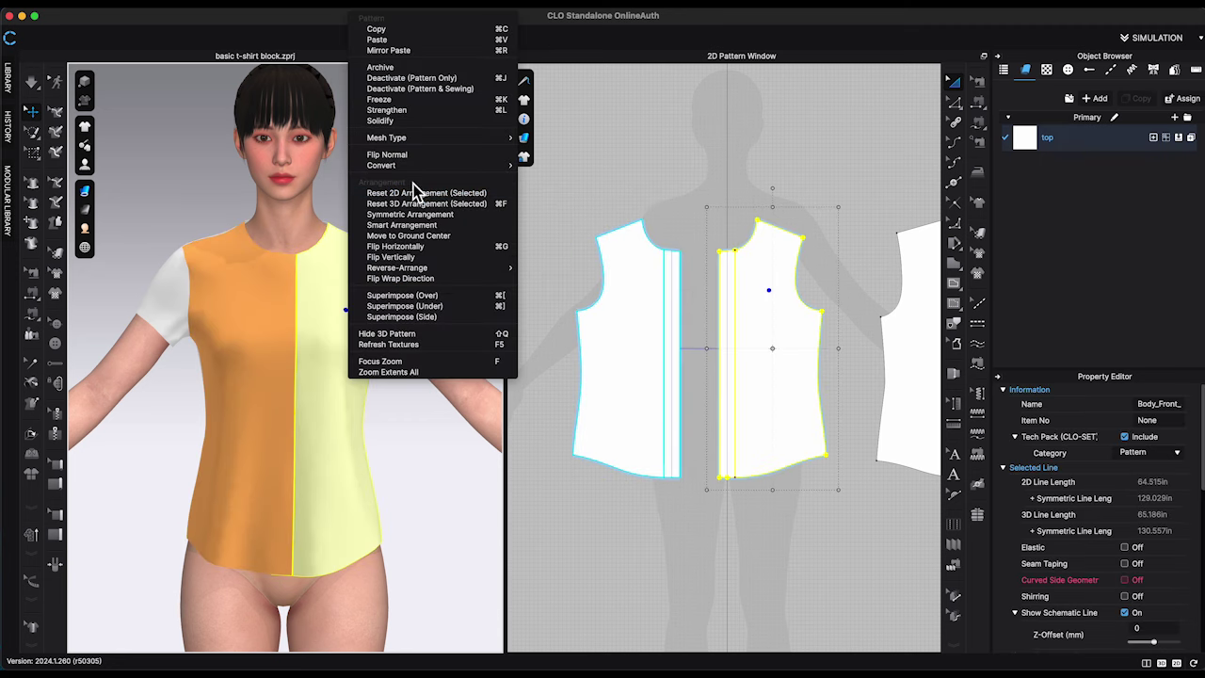
{"action": "left_click", "coordinate": [402, 112]}
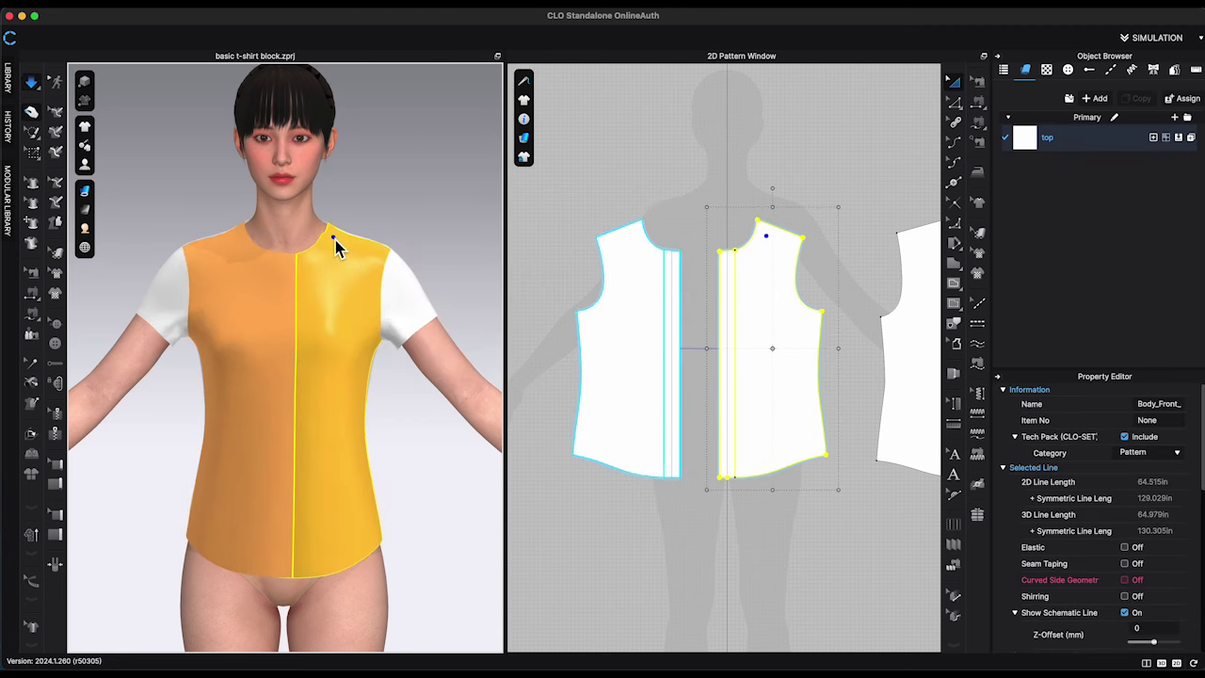
{"action": "left_click", "coordinate": [422, 242]}
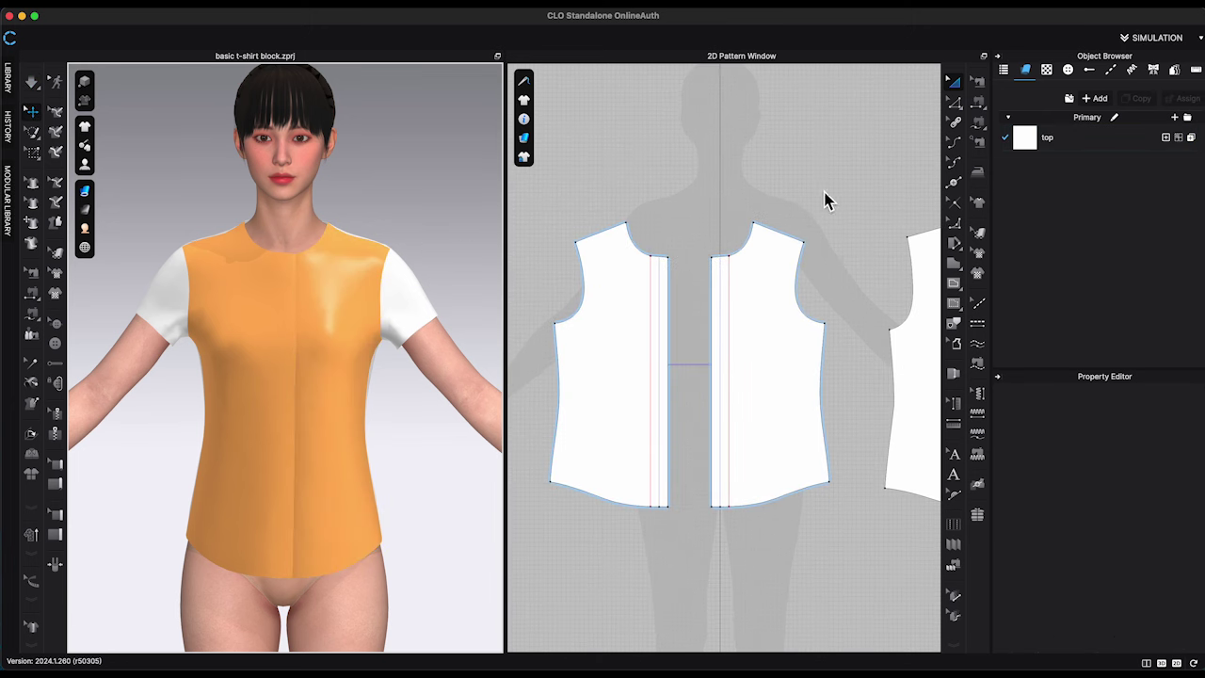
Measure the combined length of half the back neckline and one front half's neck curve
{"action": "left_click", "coordinate": [954, 101]}
{"action": "scroll", "coordinate": [826, 151], "scroll_direction": "up", "scroll_amount": 3}
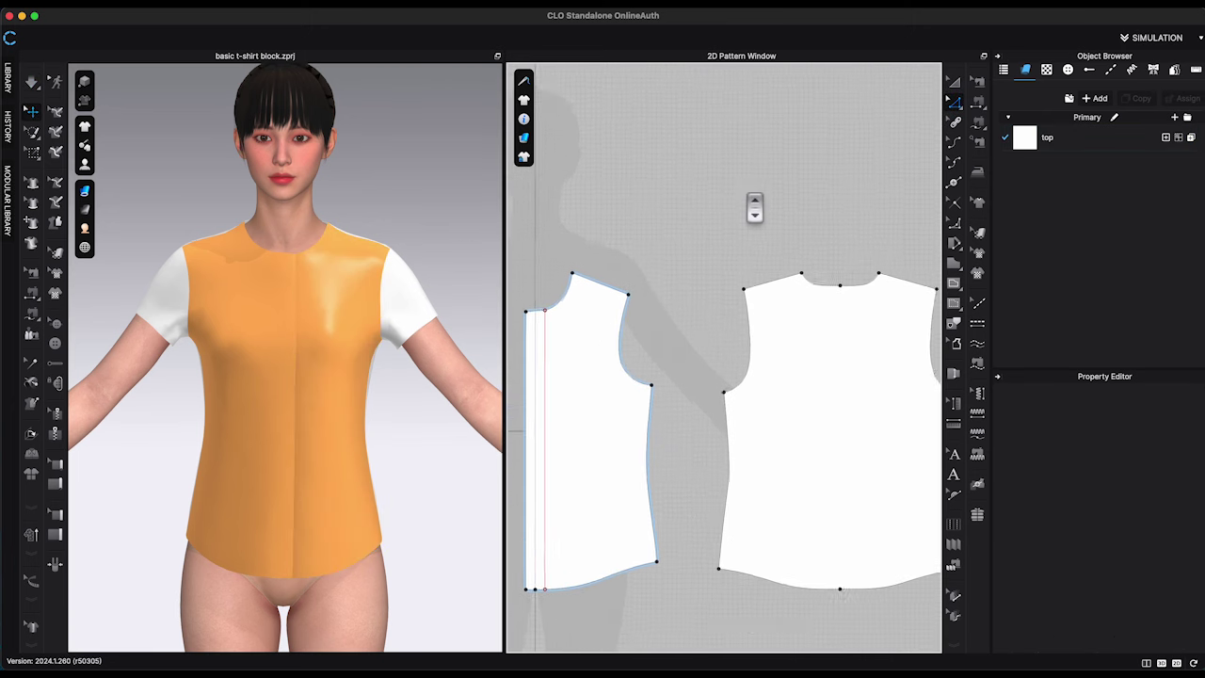
{"action": "left_click", "coordinate": [830, 301]}
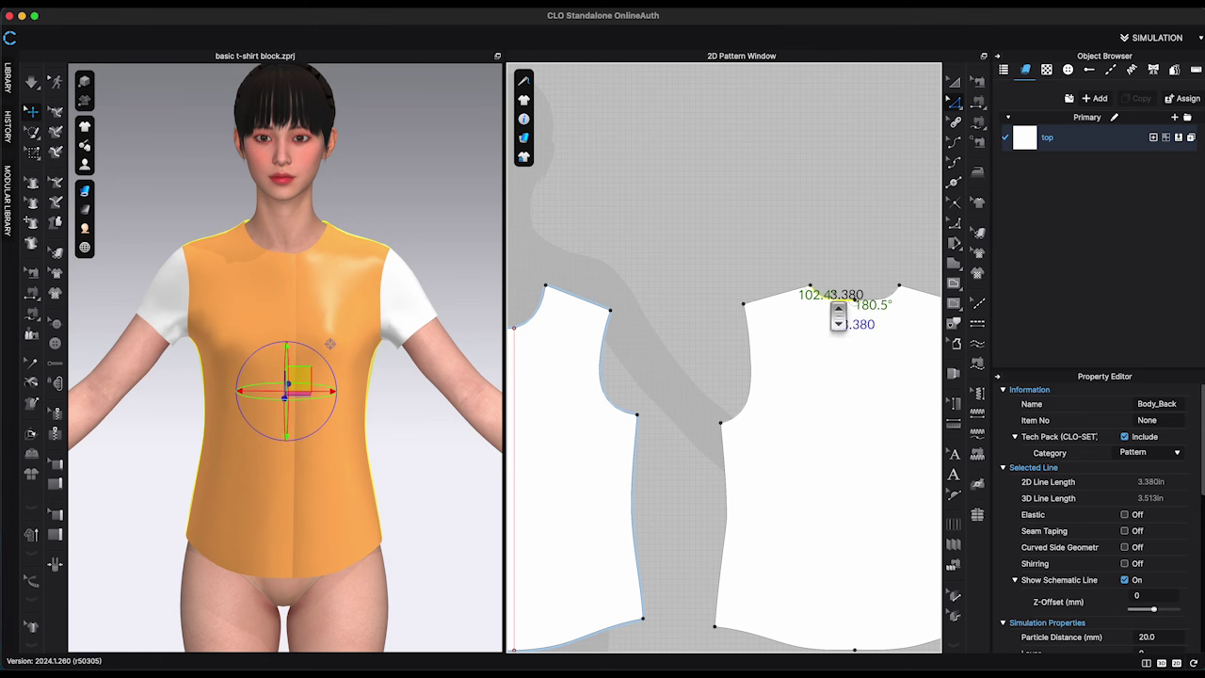
{"action": "left_click", "coordinate": [533, 316], "text": "shift"}
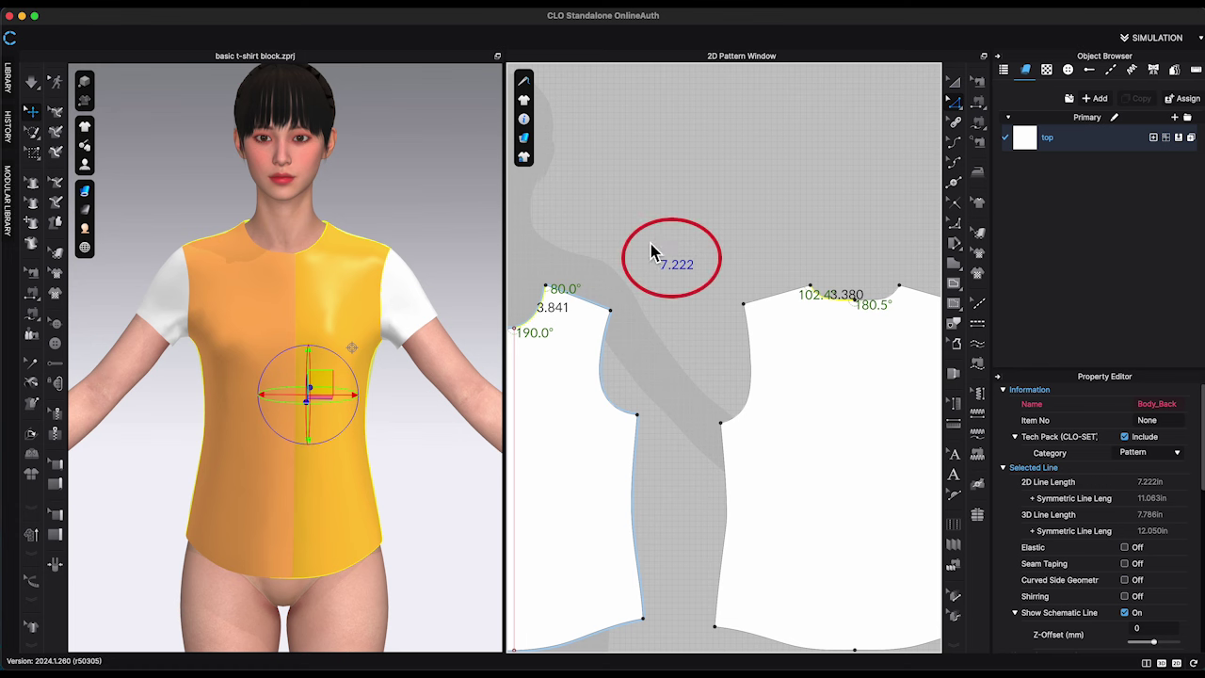
Create a rectangular collar pattern 7.22 in wide and 3 in high in the empty space above the bodice pieces
{"action": "mouse_move", "coordinate": [958, 271]}
{"action": "left_click", "coordinate": [996, 273]}
{"action": "left_click", "coordinate": [691, 235]}
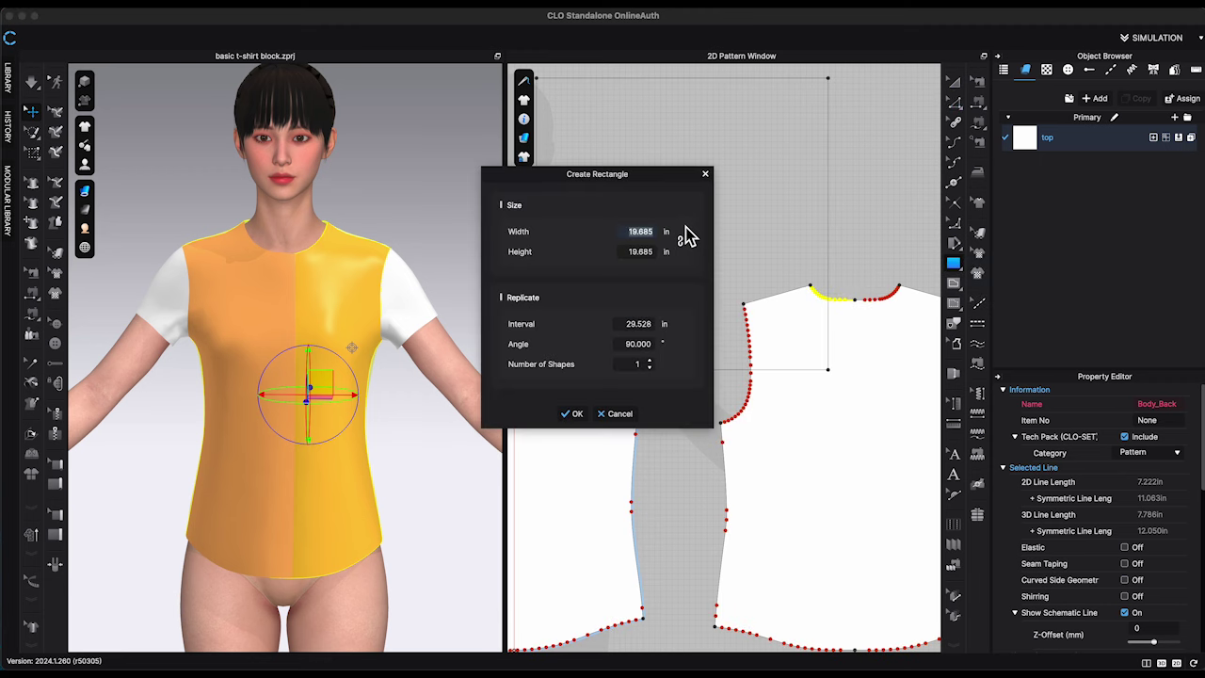
{"action": "type", "text": "7.22"}
{"action": "key", "text": "Return"}
{"action": "left_click", "coordinate": [649, 251]}
{"action": "type", "text": "3"}
{"action": "key", "text": "Return"}
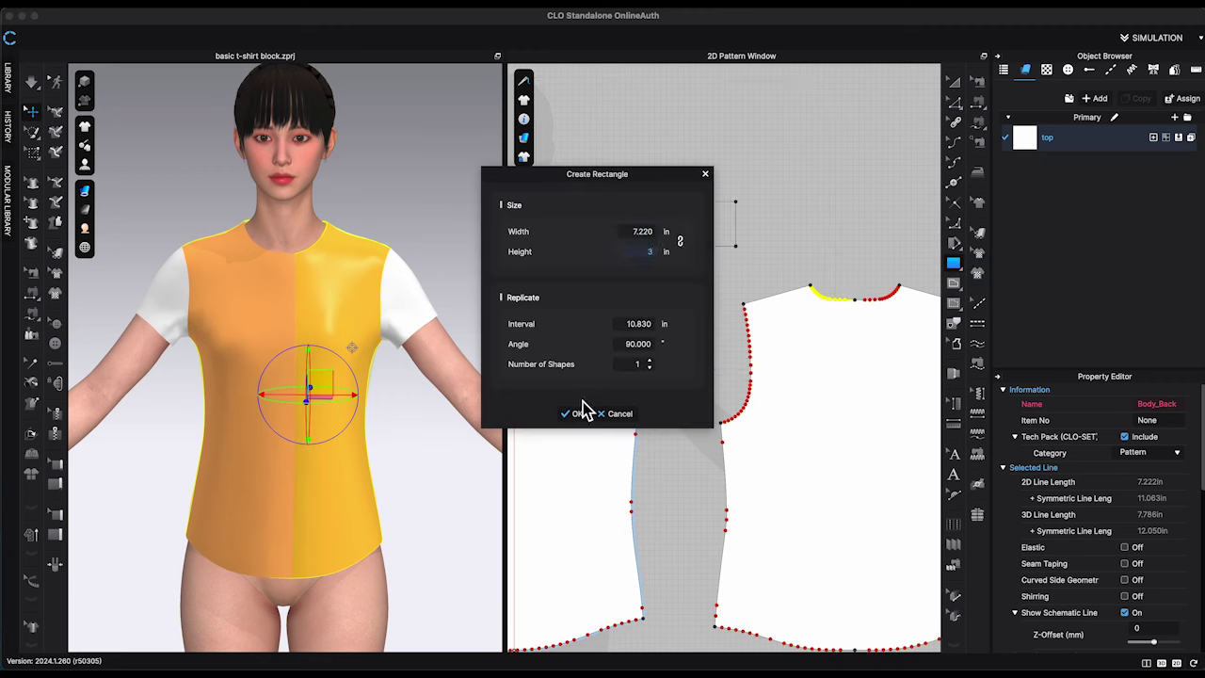
{"action": "left_click", "coordinate": [572, 413]}
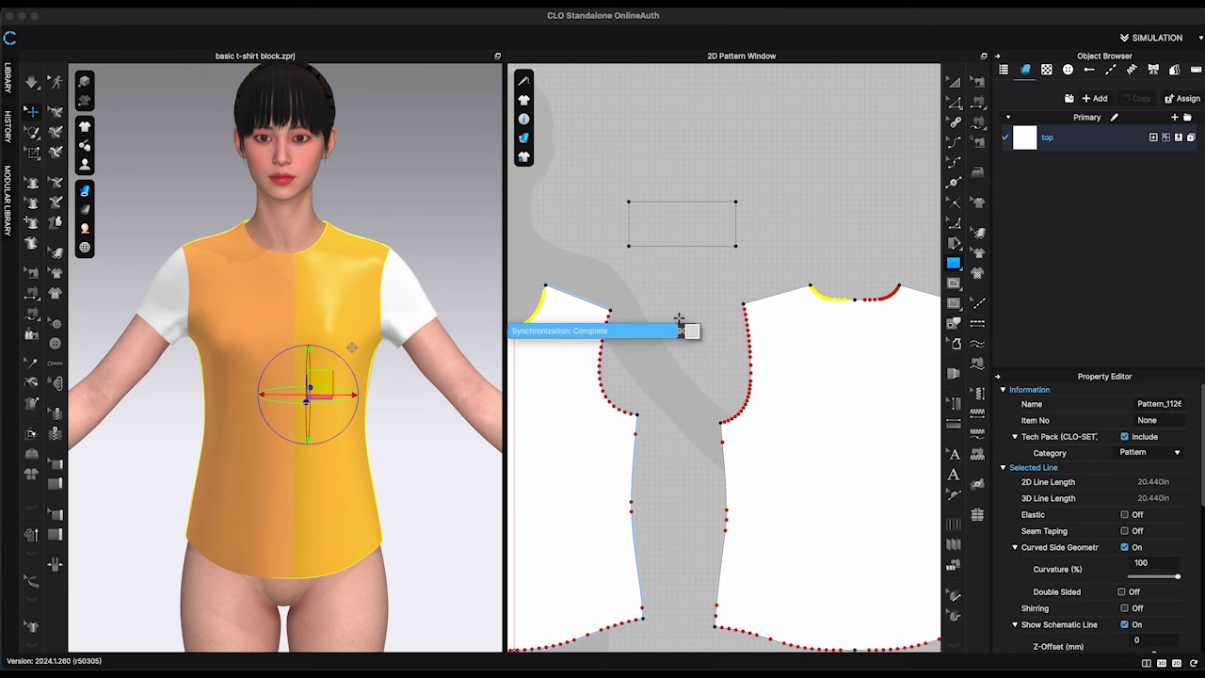
{"action": "left_click", "coordinate": [768, 244]}
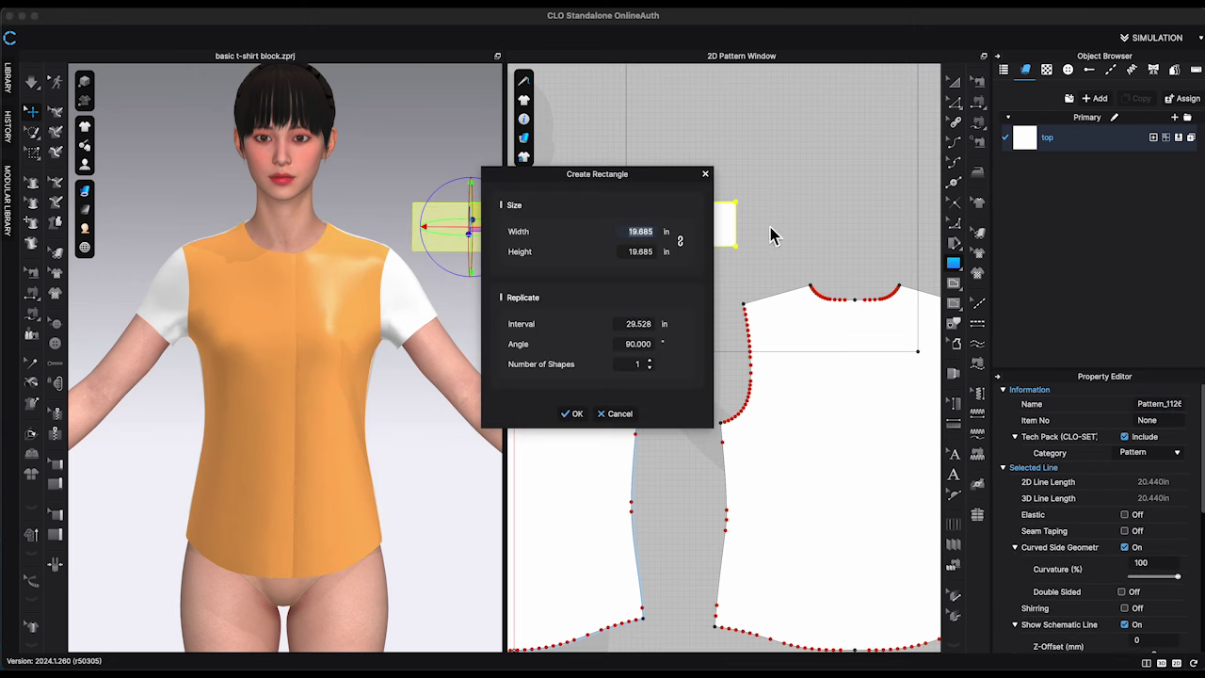
{"action": "left_click", "coordinate": [705, 174]}
{"action": "left_click", "coordinate": [829, 228]}
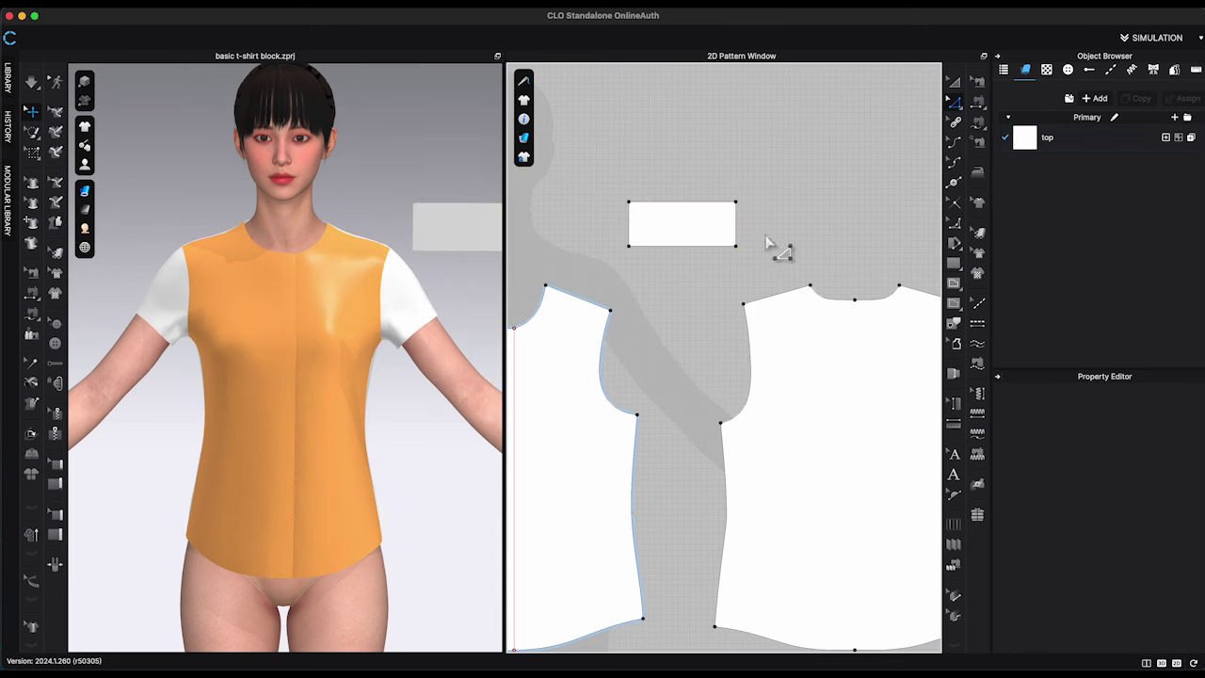
Check the half back neckline length and split the rectangle's lower edge 3.38 in from the center back end
{"action": "scroll", "coordinate": [768, 249], "scroll_direction": "up", "scroll_amount": 3}
{"action": "scroll", "coordinate": [731, 222], "scroll_direction": "up", "scroll_amount": 1}
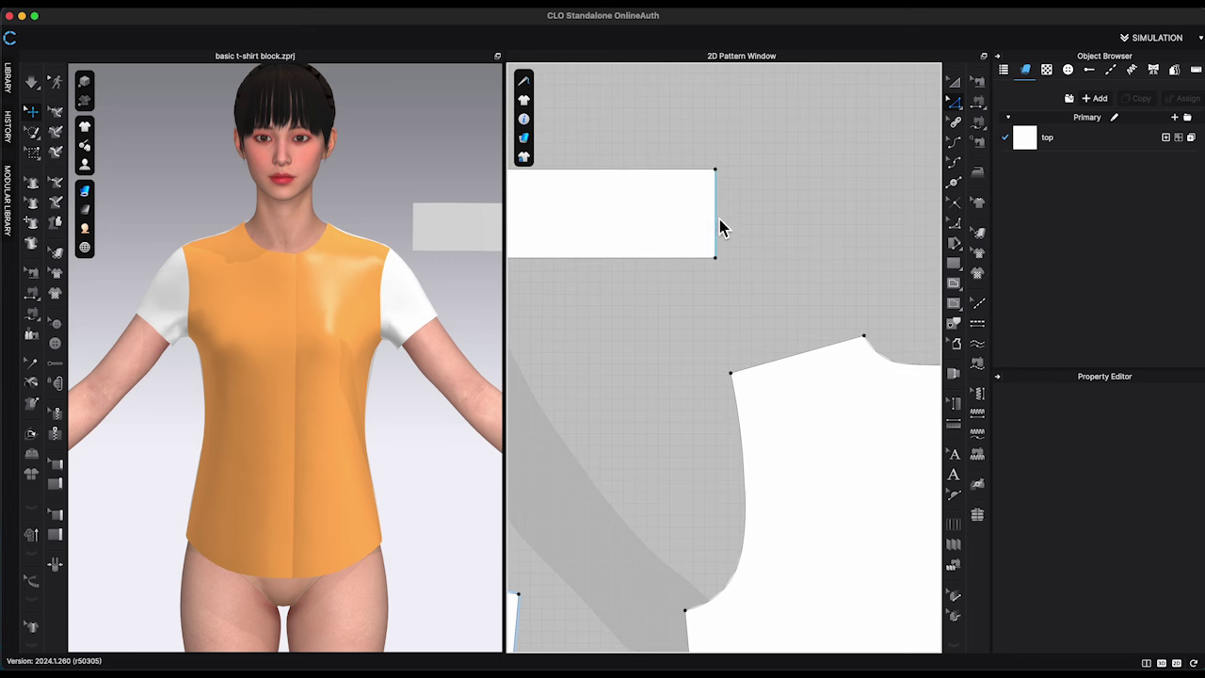
{"action": "scroll", "coordinate": [723, 253], "scroll_direction": "down", "scroll_amount": 2}
{"action": "left_click", "coordinate": [811, 320]}
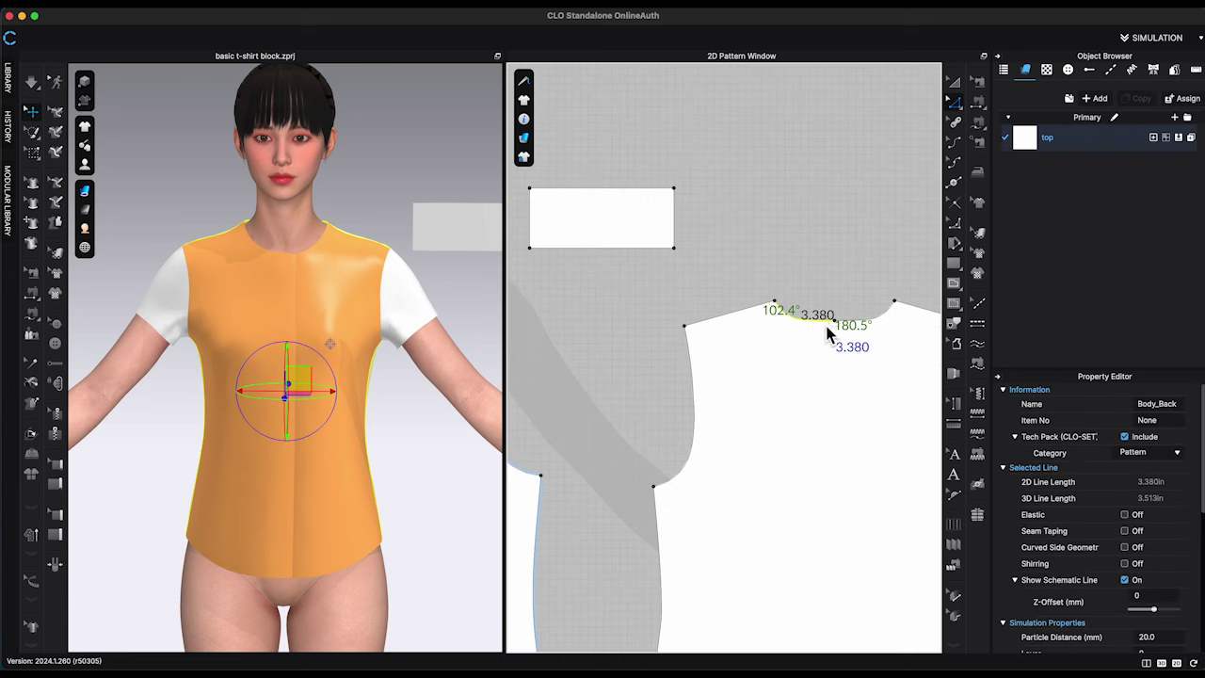
{"action": "left_click", "coordinate": [955, 182]}
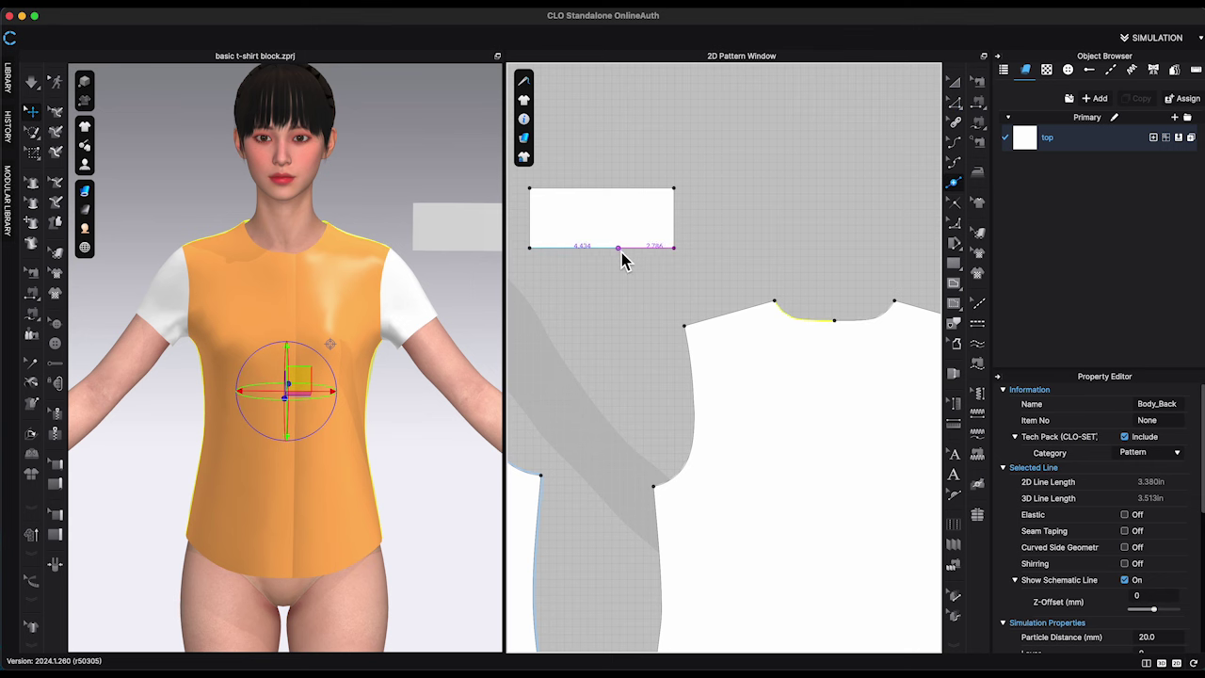
{"action": "left_click", "coordinate": [621, 251]}
{"action": "type", "text": "3.38"}
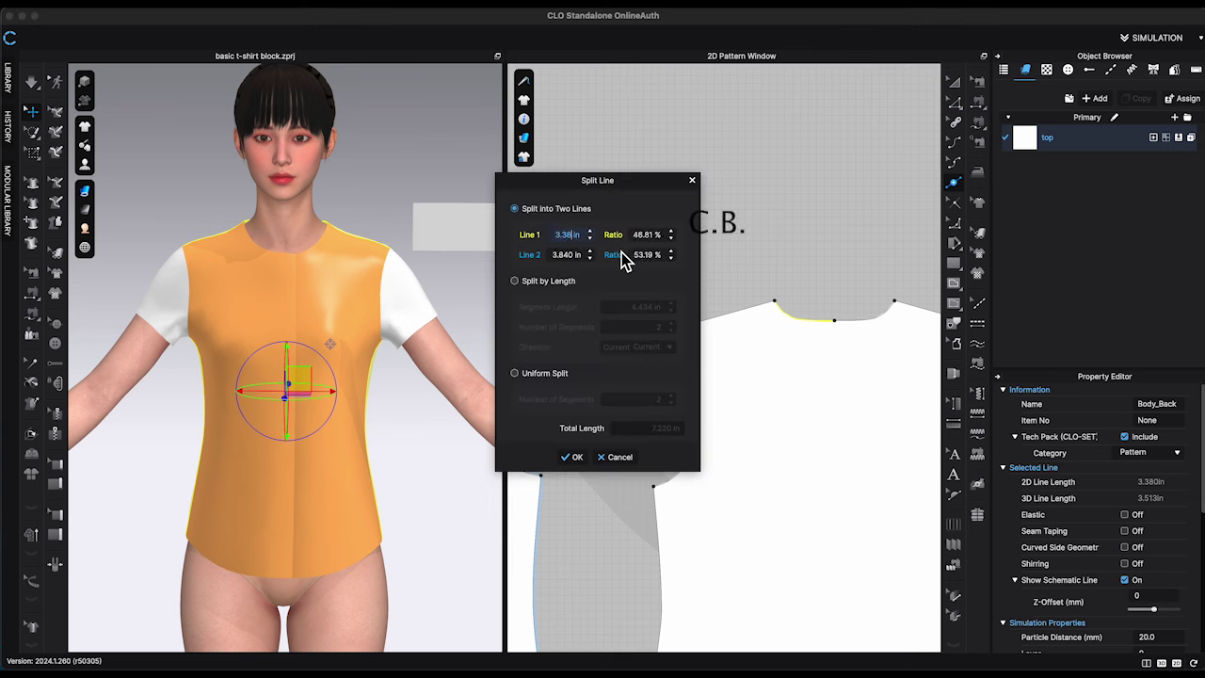
{"action": "left_click", "coordinate": [574, 457]}
Compare the rectangle's front portion of the lower edge with the front bodice's neck curve length
{"action": "scroll", "coordinate": [675, 294], "scroll_direction": "down", "scroll_amount": 2}
{"action": "middle_click_drag", "start_coordinate": [698, 297], "coordinate": [858, 291]}
{"action": "left_click", "coordinate": [958, 104]}
{"action": "scroll", "coordinate": [799, 274], "scroll_direction": "up", "scroll_amount": 2}
{"action": "scroll", "coordinate": [776, 267], "scroll_direction": "up", "scroll_amount": 1}
{"action": "left_click", "coordinate": [743, 244]}
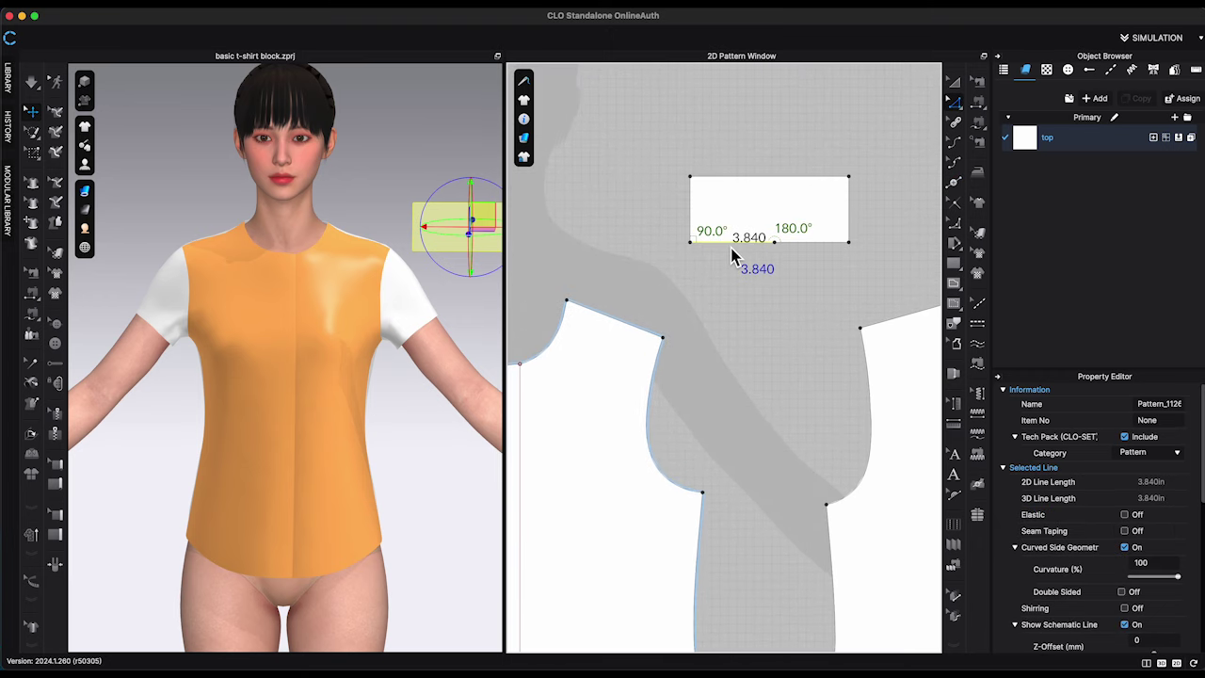
{"action": "left_click", "coordinate": [554, 344]}
{"action": "middle_click_drag", "start_coordinate": [555, 345], "coordinate": [590, 347]}
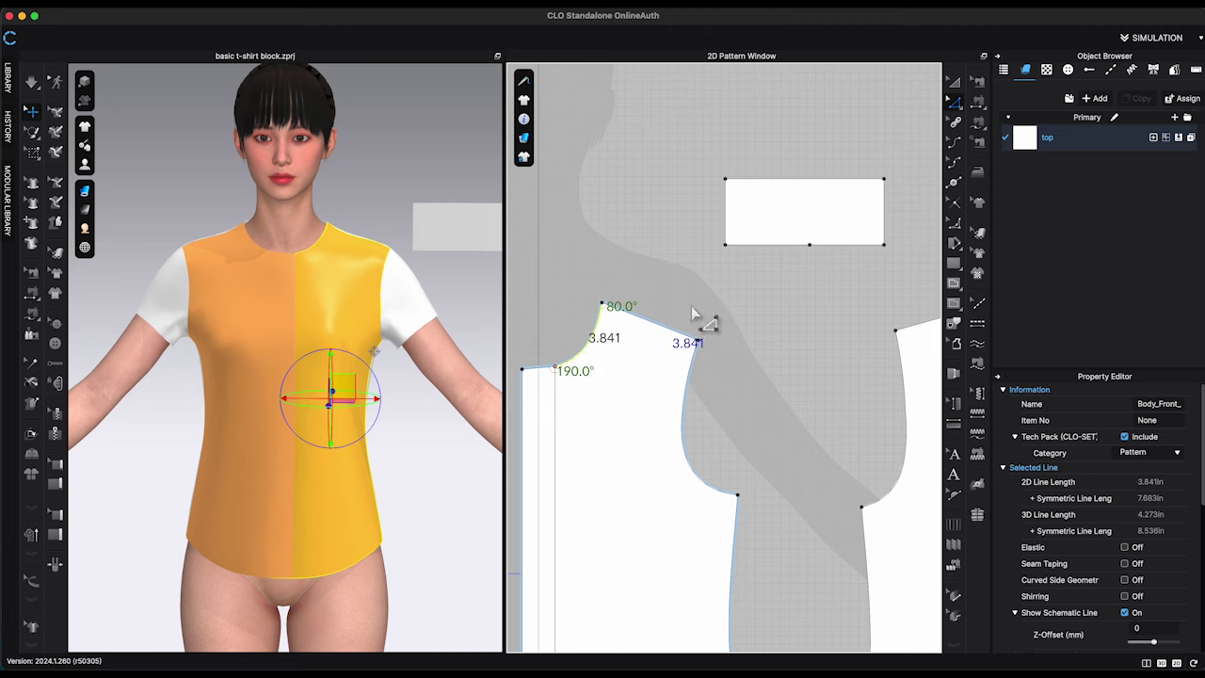
Split the rectangle's front edge 0.5 in above its lower corner and delete that corner point to slant the lower edge
{"action": "scroll", "coordinate": [772, 284], "scroll_direction": "up", "scroll_amount": 3}
{"action": "middle_click_drag", "start_coordinate": [771, 284], "coordinate": [706, 341]}
{"action": "left_click", "coordinate": [955, 181]}
{"action": "left_click", "coordinate": [635, 265]}
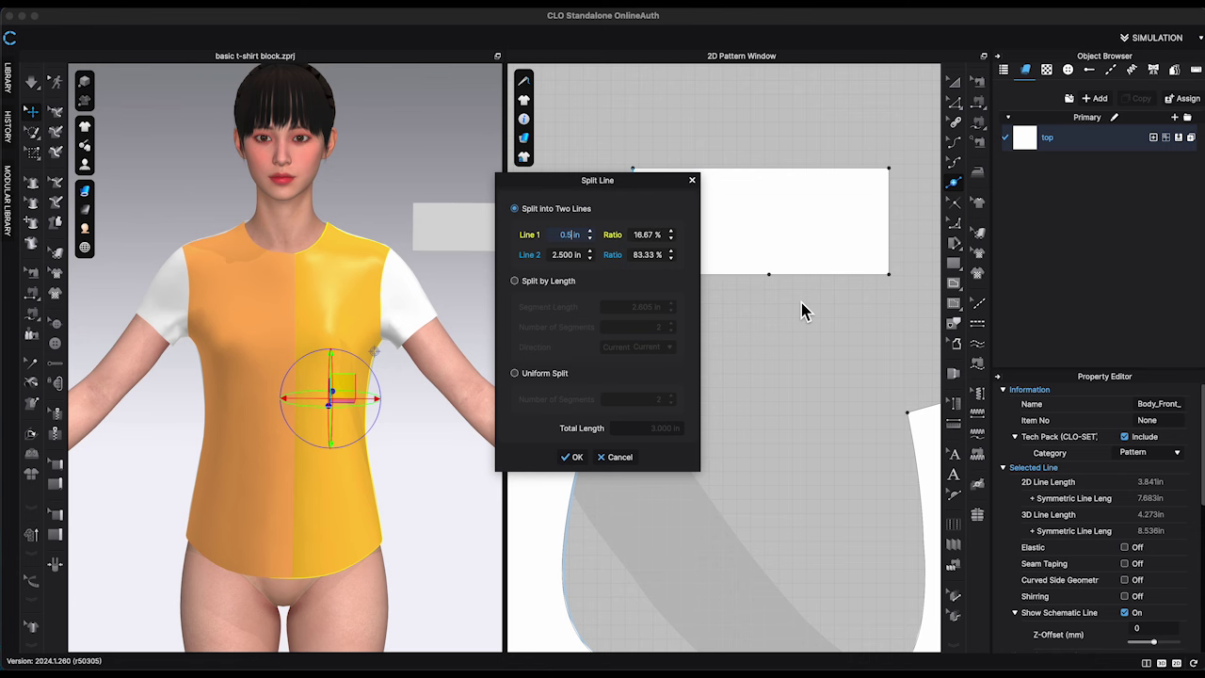
{"action": "left_click", "coordinate": [581, 455]}
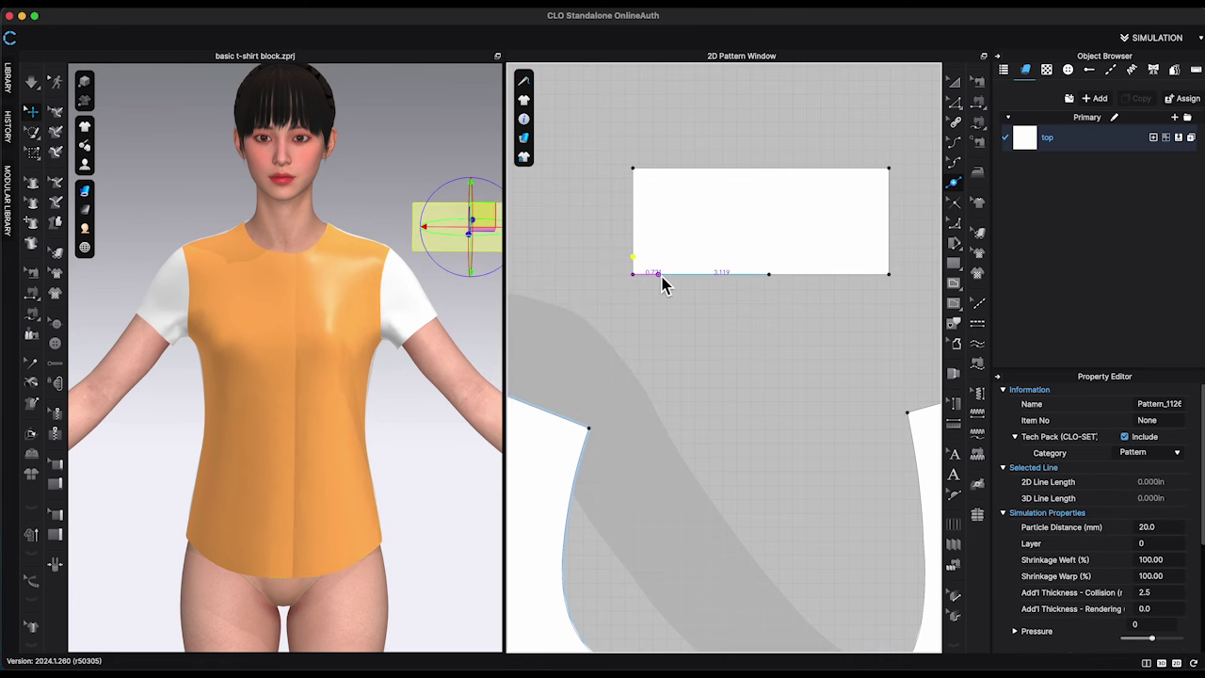
{"action": "scroll", "coordinate": [660, 275], "scroll_direction": "up", "scroll_amount": 3}
{"action": "left_click", "coordinate": [954, 102]}
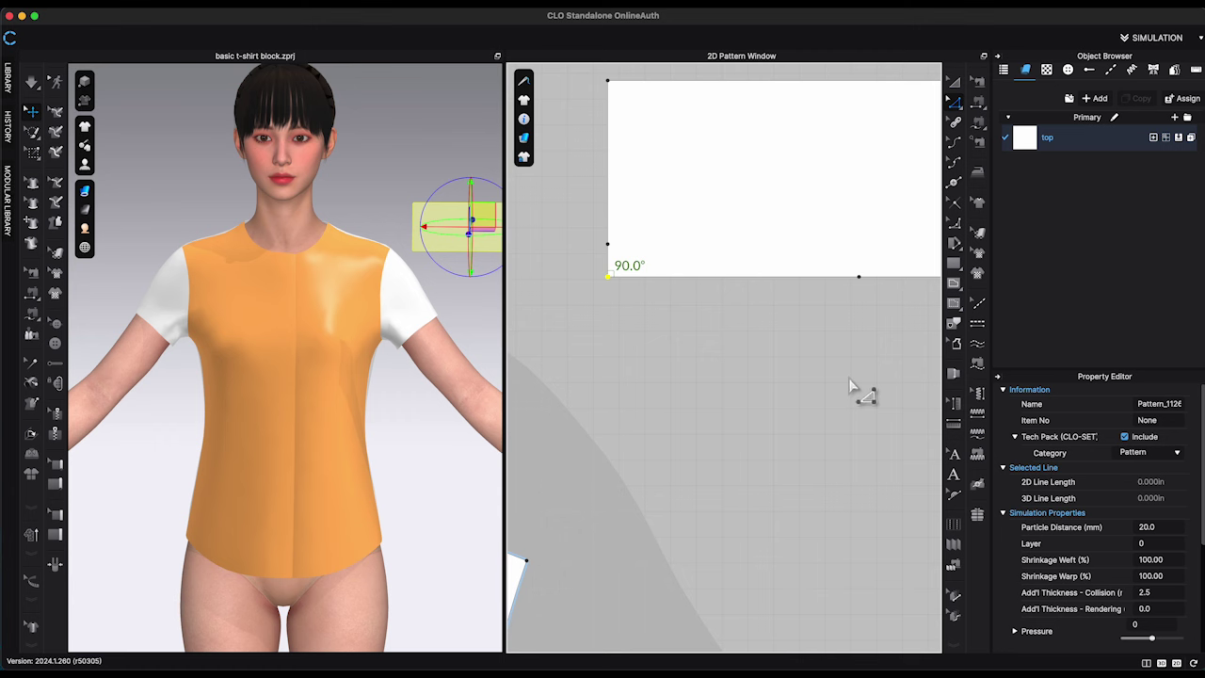
{"action": "key", "text": "Delete"}
Bow the slanted front part of the collar's lower edge outward into a smooth curve about 3.88 in long
{"action": "key", "text": "c"}
{"action": "left_click", "coordinate": [717, 271]}
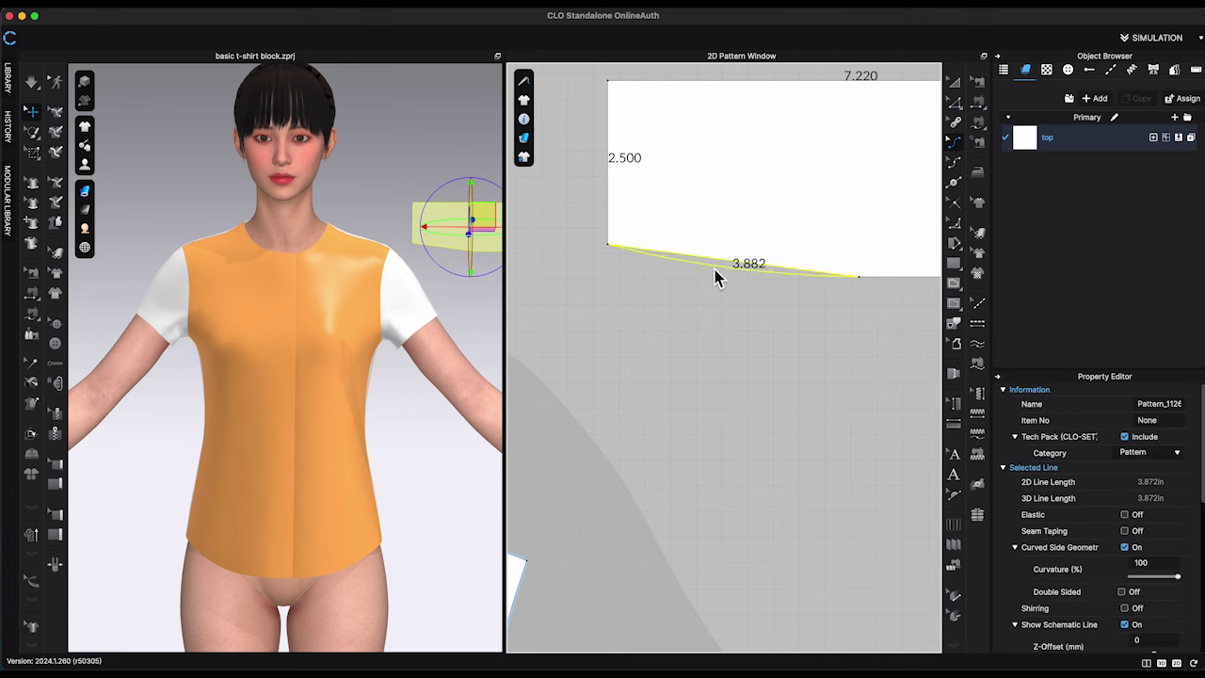
{"action": "left_click_drag", "start_coordinate": [716, 276], "coordinate": [714, 280]}
{"action": "left_click_drag", "start_coordinate": [715, 279], "coordinate": [717, 280]}
Compare the length of the collar's curved lower segment with the front bodice's neck curve
{"action": "scroll", "coordinate": [760, 282], "scroll_direction": "down", "scroll_amount": 1}
{"action": "middle_click_drag", "start_coordinate": [775, 299], "coordinate": [818, 265]}
{"action": "left_click", "coordinate": [958, 106]}
{"action": "scroll", "coordinate": [742, 254], "scroll_direction": "down", "scroll_amount": 3}
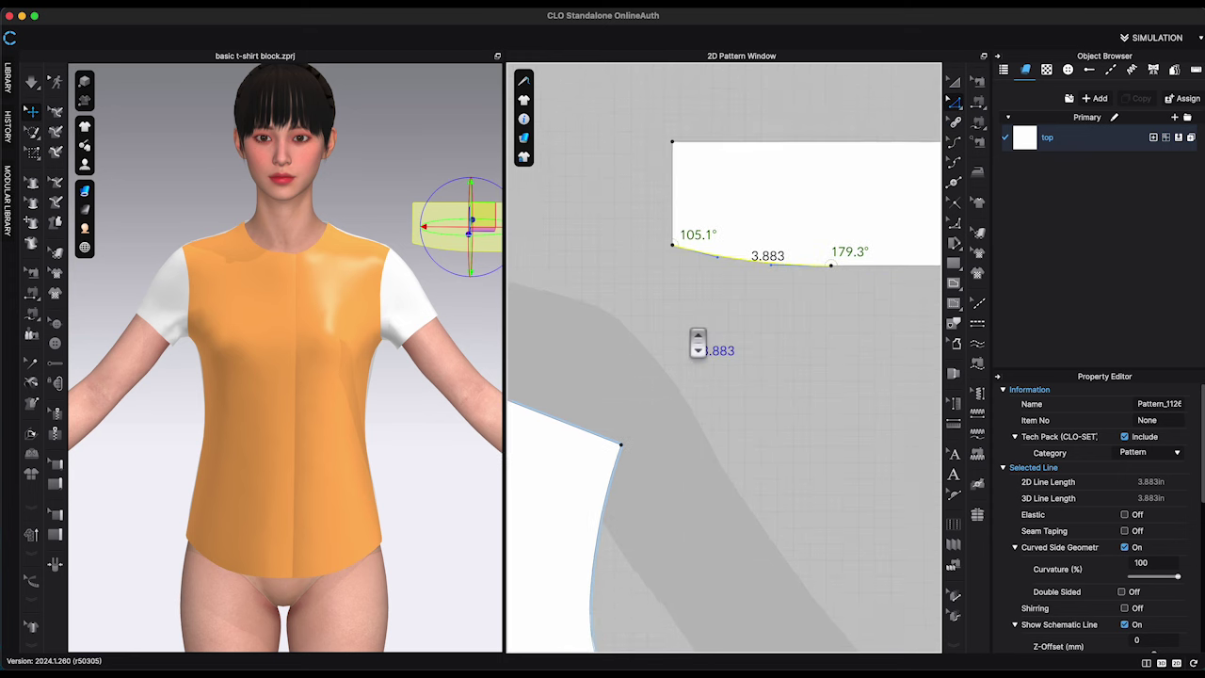
{"action": "middle_click_drag", "start_coordinate": [721, 339], "coordinate": [799, 333]}
{"action": "middle_click_drag", "start_coordinate": [659, 409], "coordinate": [720, 382]}
{"action": "left_click", "coordinate": [605, 390]}
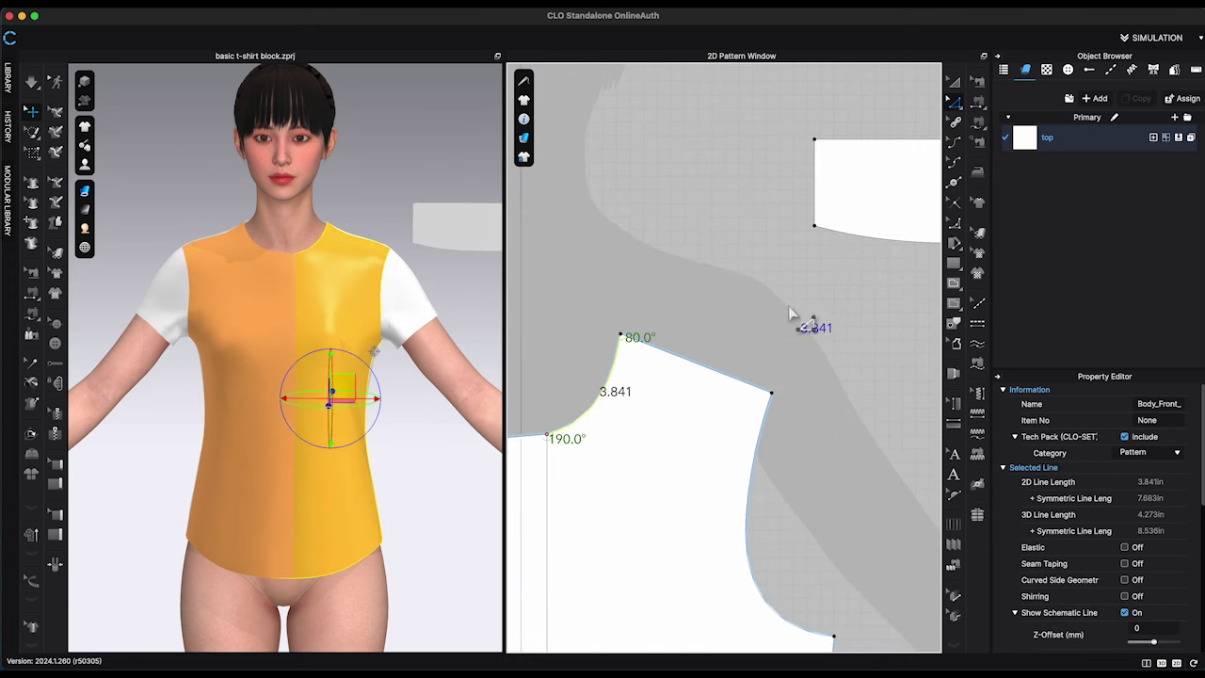
Shift the collar's lower front corner slightly inward, and set the curved lower segment's length to 3.841 in
{"action": "middle_click_drag", "start_coordinate": [747, 342], "coordinate": [613, 347]}
{"action": "scroll", "coordinate": [674, 311], "scroll_direction": "up", "scroll_amount": 3}
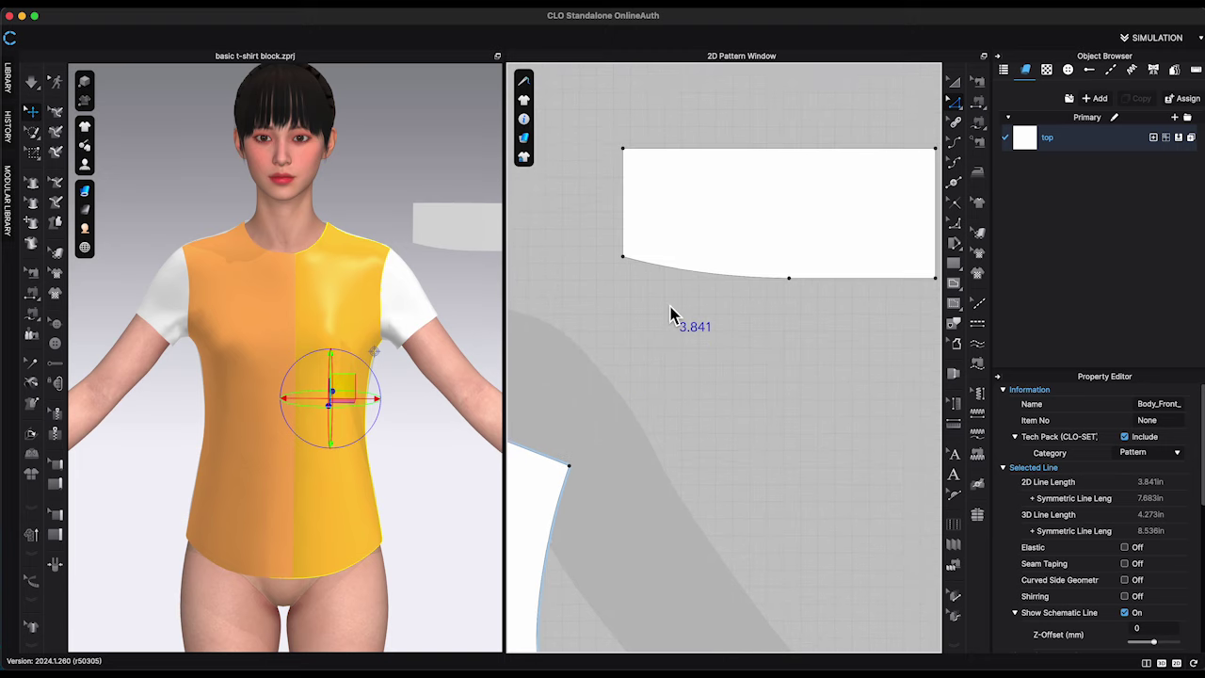
{"action": "left_click", "coordinate": [616, 247]}
{"action": "left_click_drag", "start_coordinate": [621, 250], "coordinate": [622, 261]}
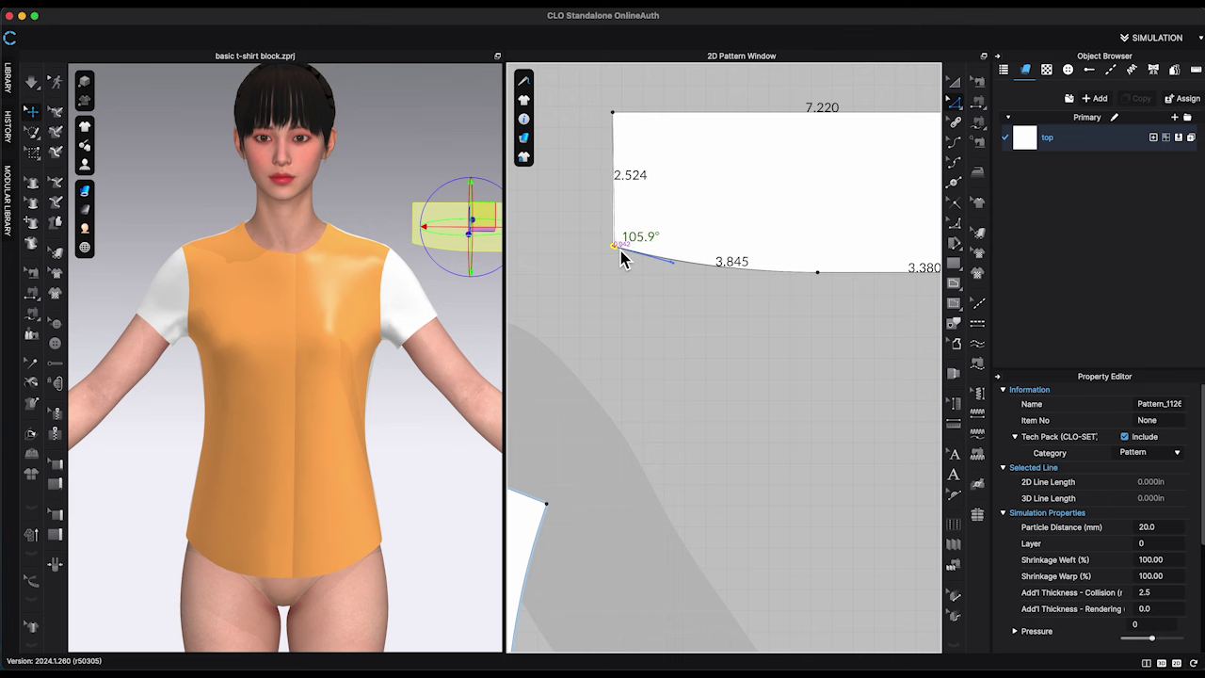
{"action": "right_click", "coordinate": [725, 272]}
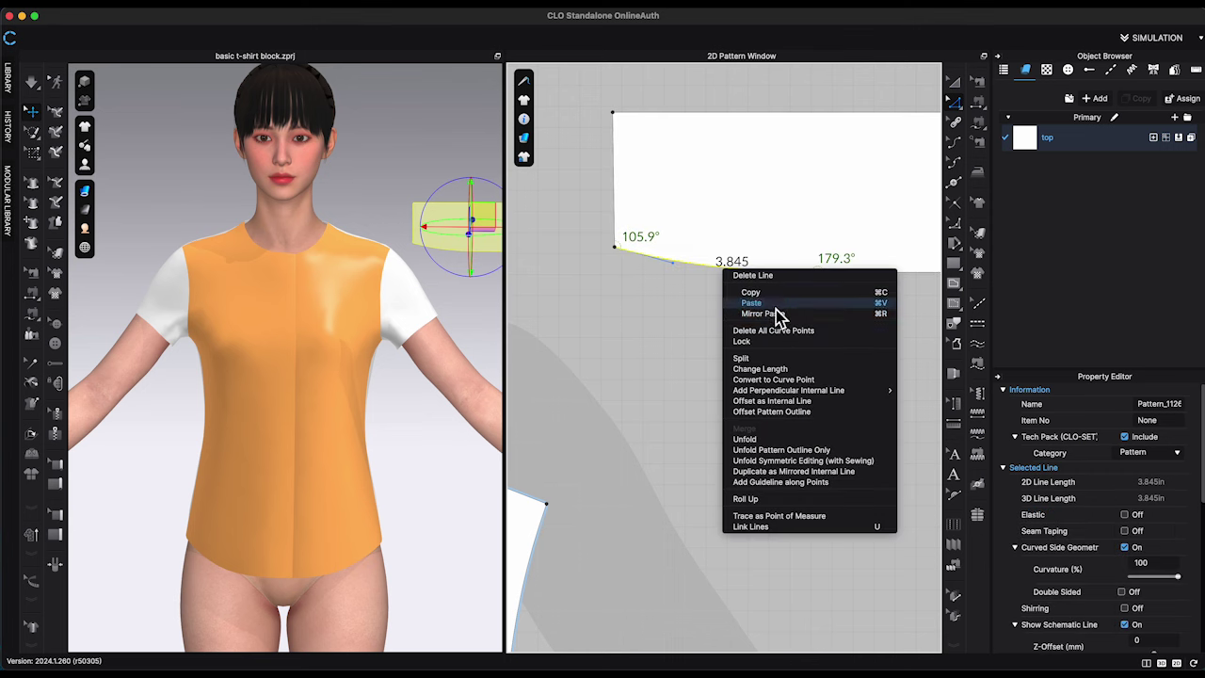
{"action": "left_click", "coordinate": [791, 368]}
{"action": "type", "text": "3.841"}
{"action": "left_click", "coordinate": [574, 365]}
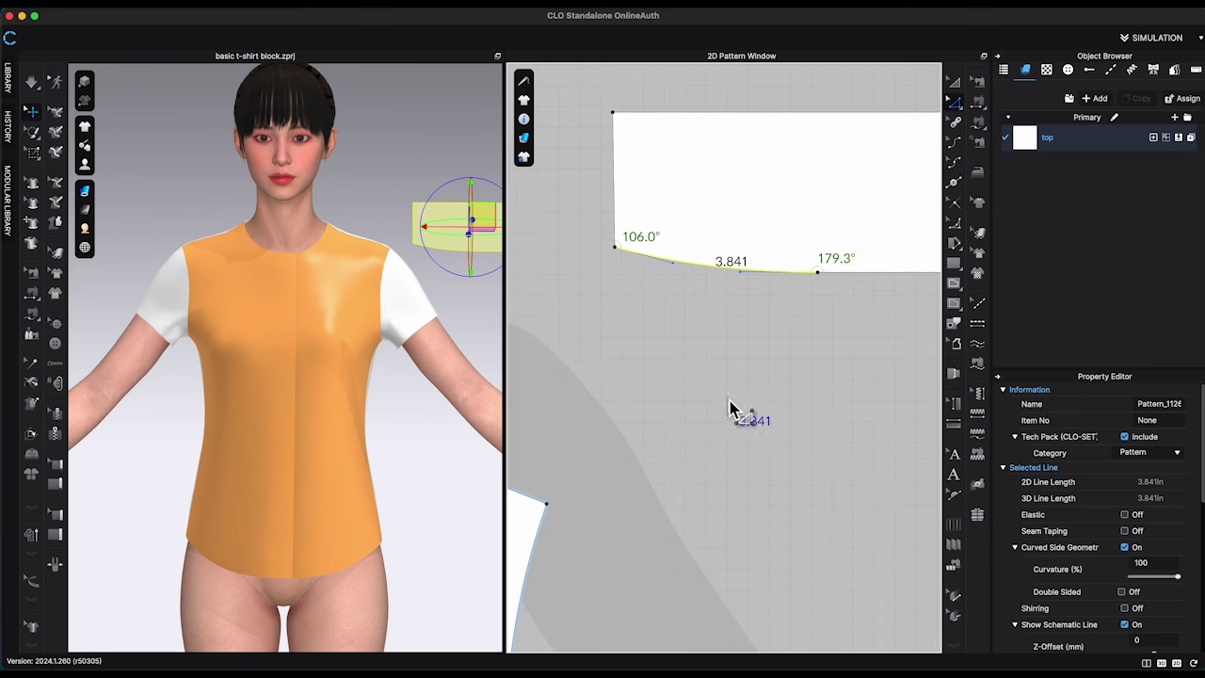
Insert a point at the midpoint of the center back edge and one on the curved lower edge about 1.09 in from its front end
{"action": "scroll", "coordinate": [733, 411], "scroll_direction": "down", "scroll_amount": 2}
{"action": "left_click", "coordinate": [733, 414]}
{"action": "scroll", "coordinate": [734, 412], "scroll_direction": "up", "scroll_amount": 1}
{"action": "middle_click_drag", "start_coordinate": [739, 399], "coordinate": [676, 391]}
{"action": "left_click", "coordinate": [954, 181]}
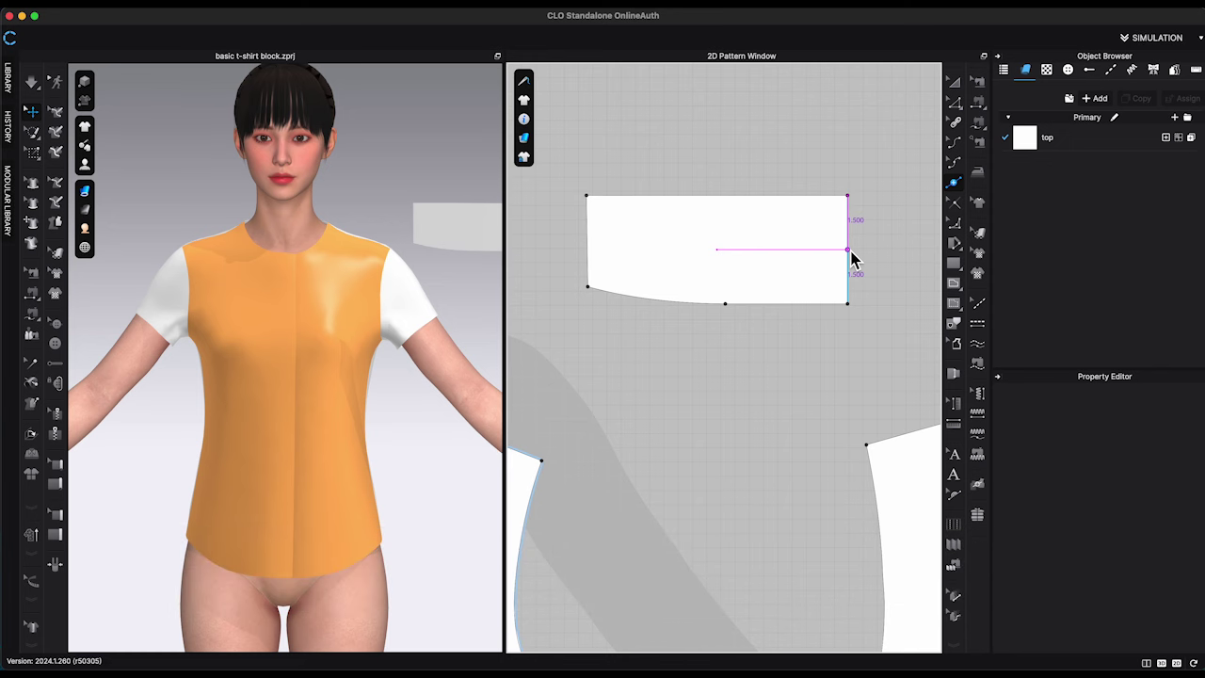
{"action": "left_click", "coordinate": [849, 254]}
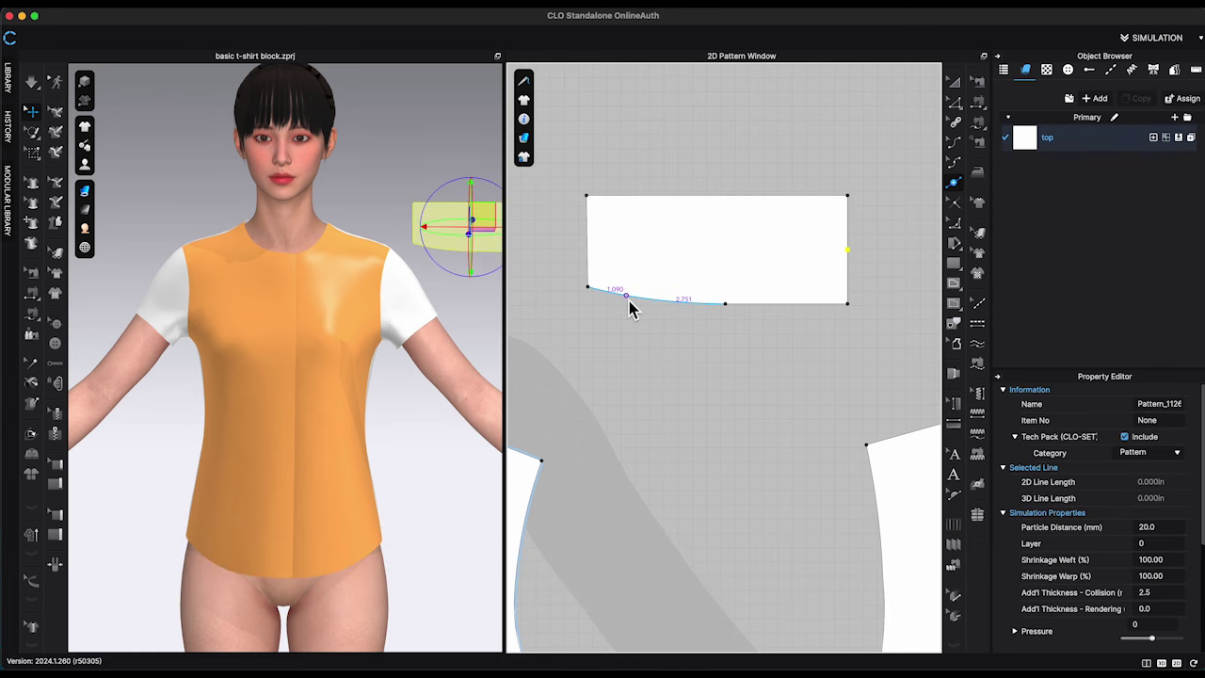
{"action": "left_click", "coordinate": [626, 296]}
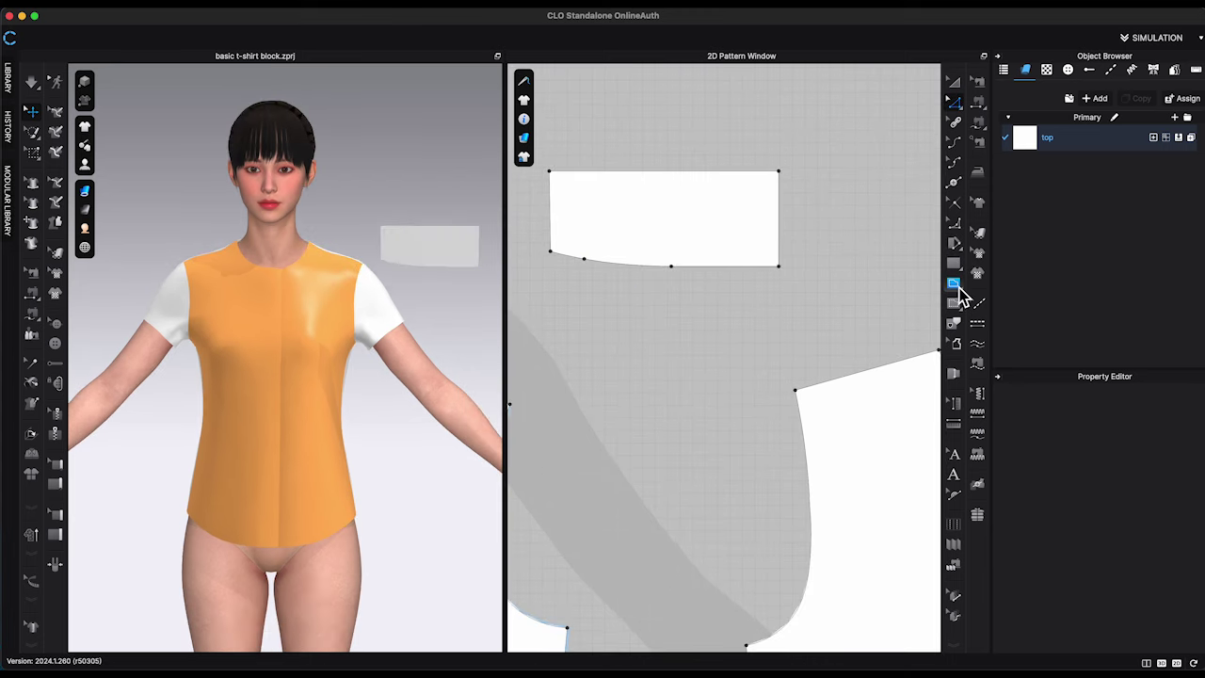
Draw a curved internal line about 6.41 in long from the center back edge's midpoint to the point on the lower curve
{"action": "left_click", "coordinate": [958, 287]}
{"action": "left_click", "coordinate": [951, 284]}
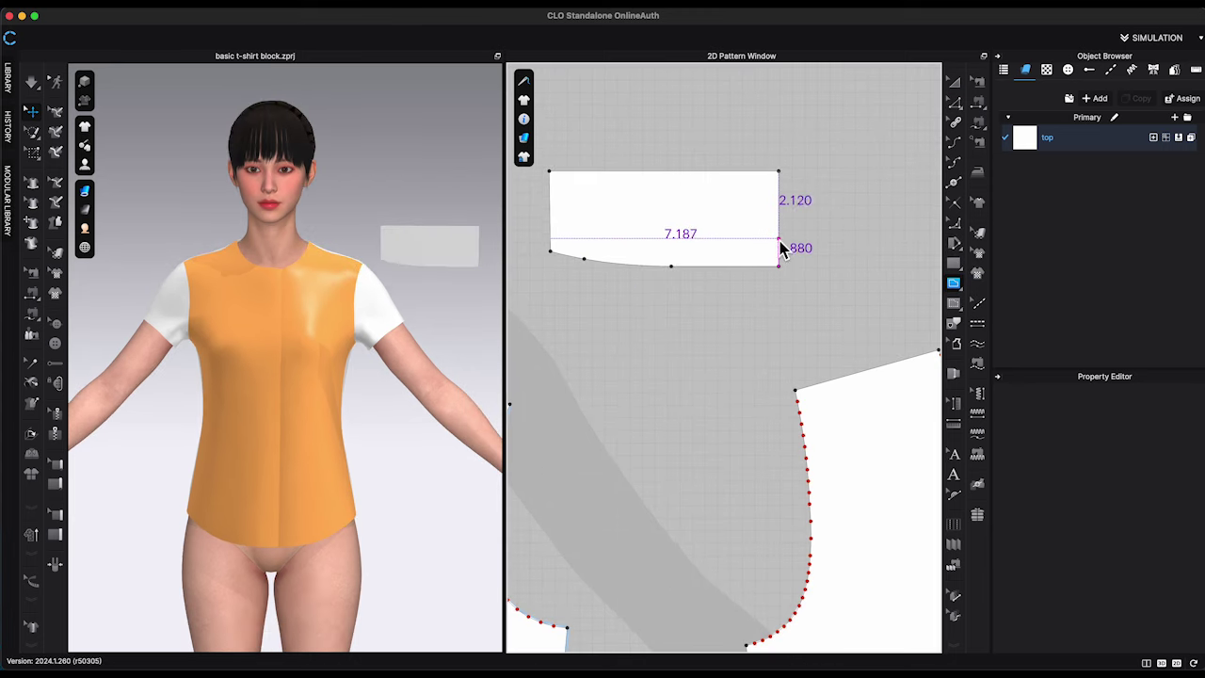
{"action": "scroll", "coordinate": [781, 248], "scroll_direction": "up", "scroll_amount": 3}
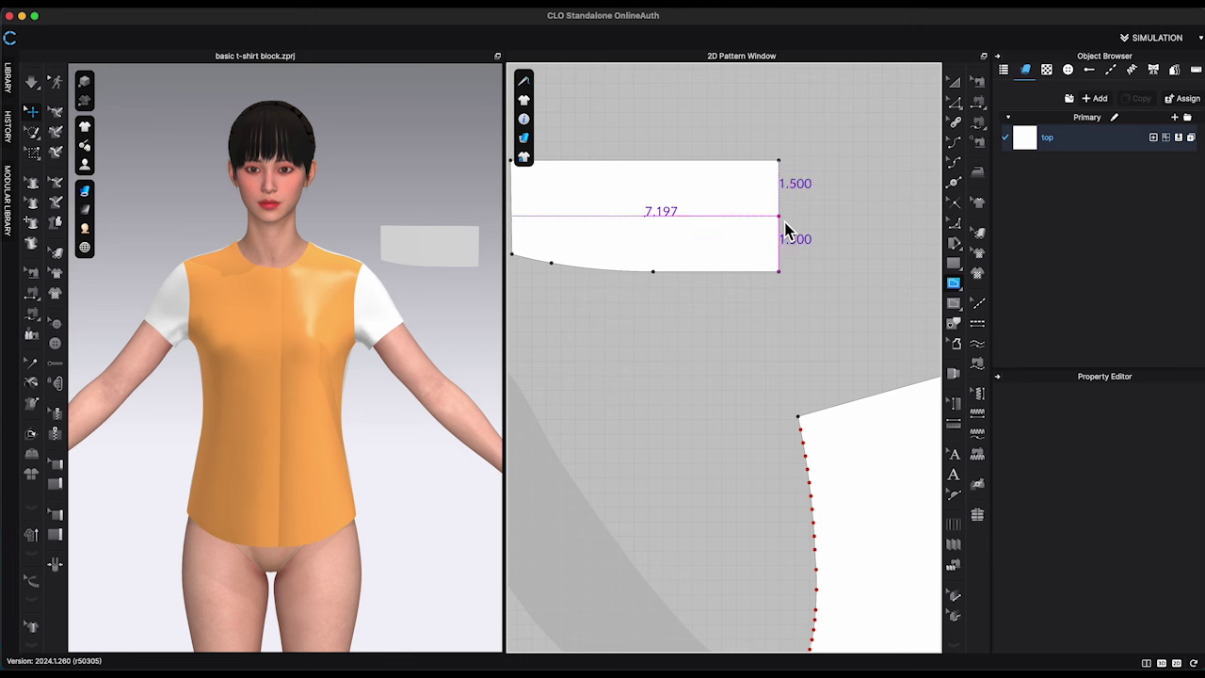
{"action": "left_click", "coordinate": [785, 223]}
{"action": "left_click_drag", "start_coordinate": [558, 261], "coordinate": [529, 324]}
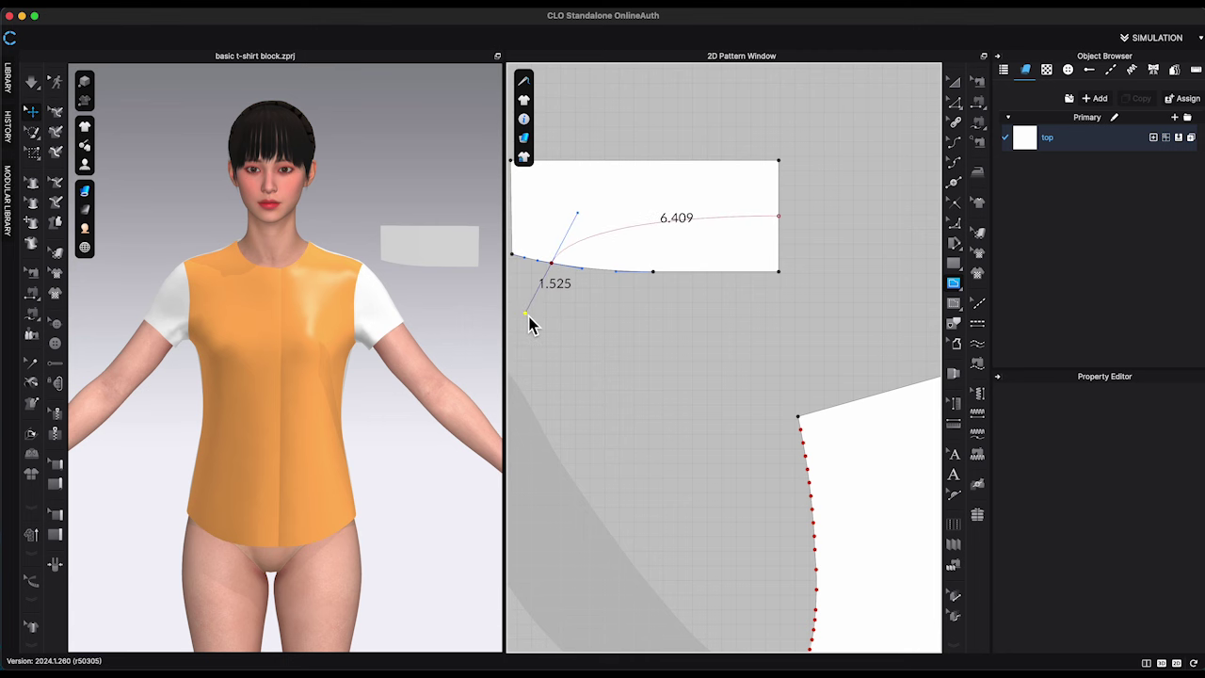
{"action": "left_click_drag", "start_coordinate": [529, 323], "coordinate": [529, 324]}
Unfold the collar half across its center back edge to form the full collar with a mirrored internal line
{"action": "left_click", "coordinate": [953, 101]}
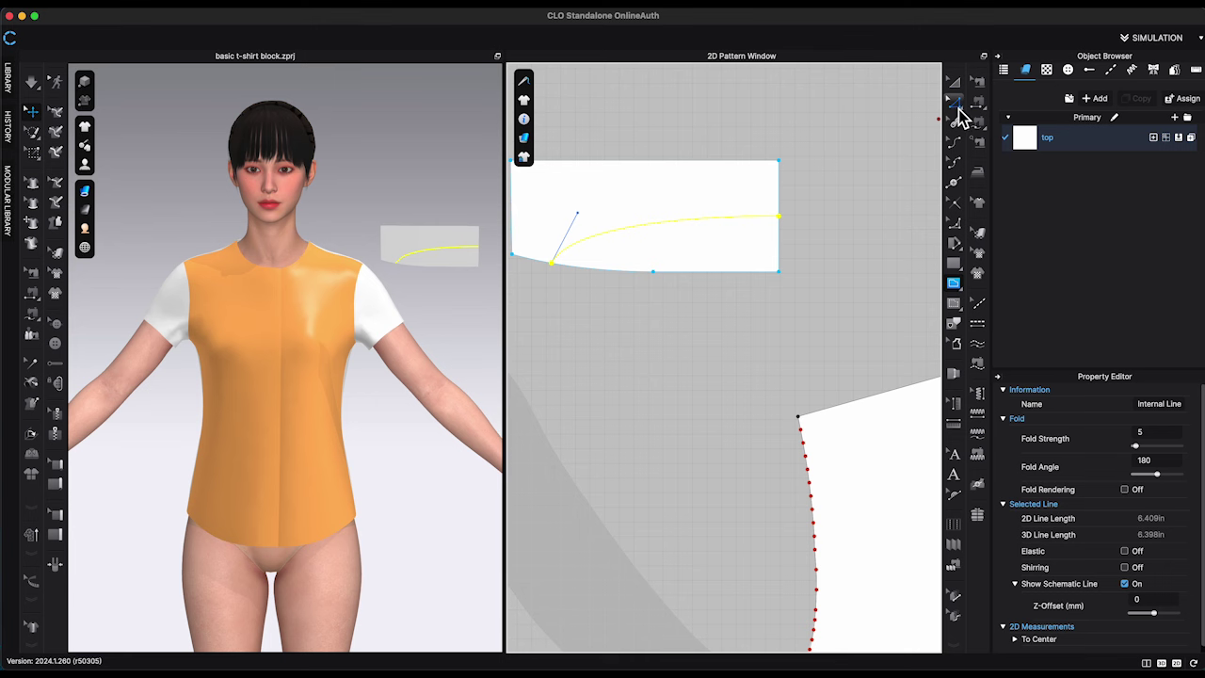
{"action": "left_click", "coordinate": [795, 214]}
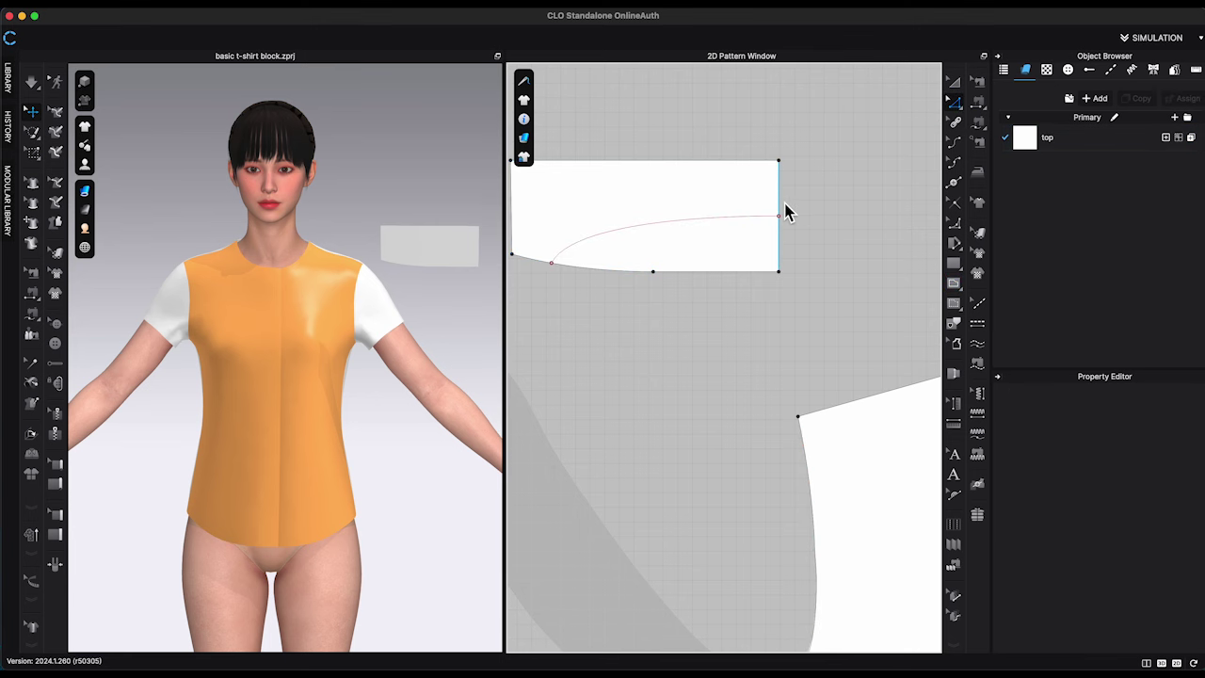
{"action": "left_click", "coordinate": [785, 213]}
{"action": "right_click", "coordinate": [787, 207]}
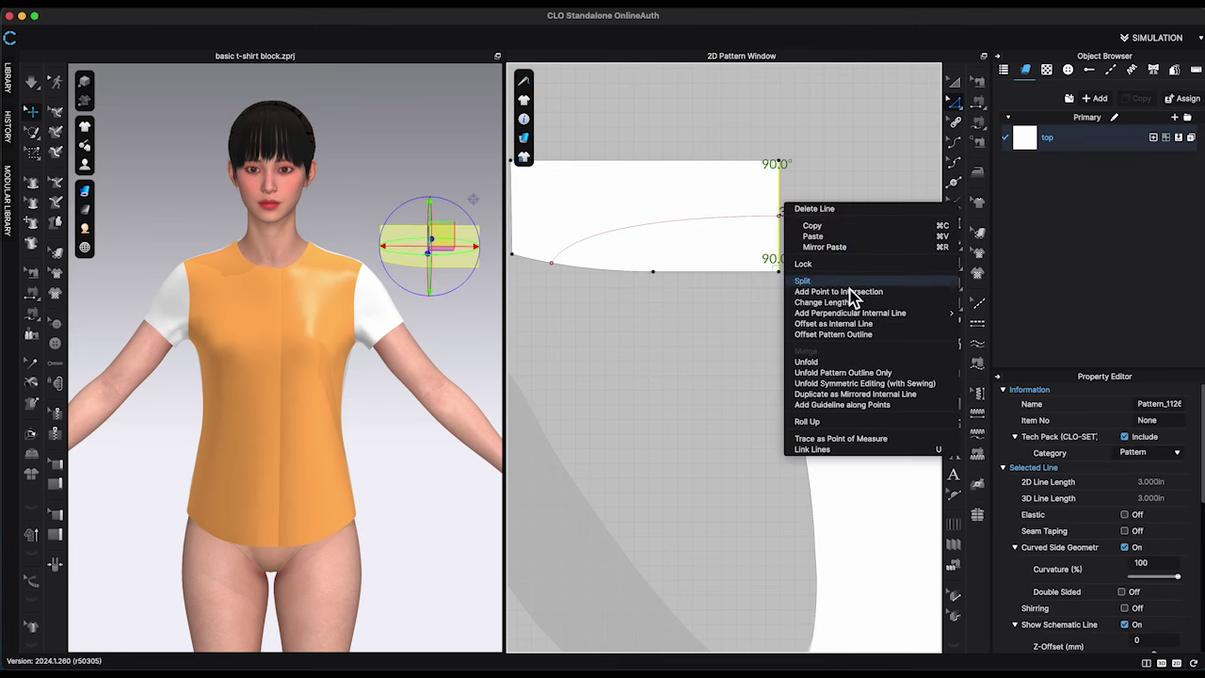
{"action": "left_click", "coordinate": [808, 361]}
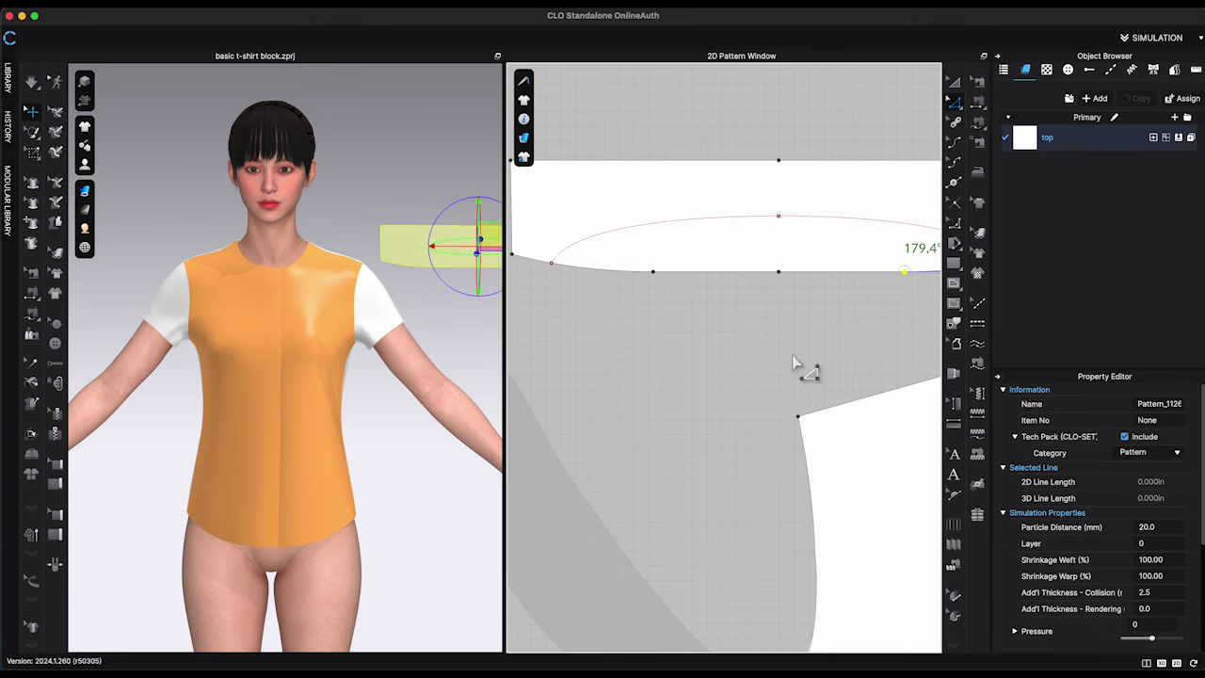
Join the overlapping internal line points at the center back and convert the joined point to a curve point
{"action": "left_click", "coordinate": [780, 217]}
{"action": "right_click", "coordinate": [784, 219]}
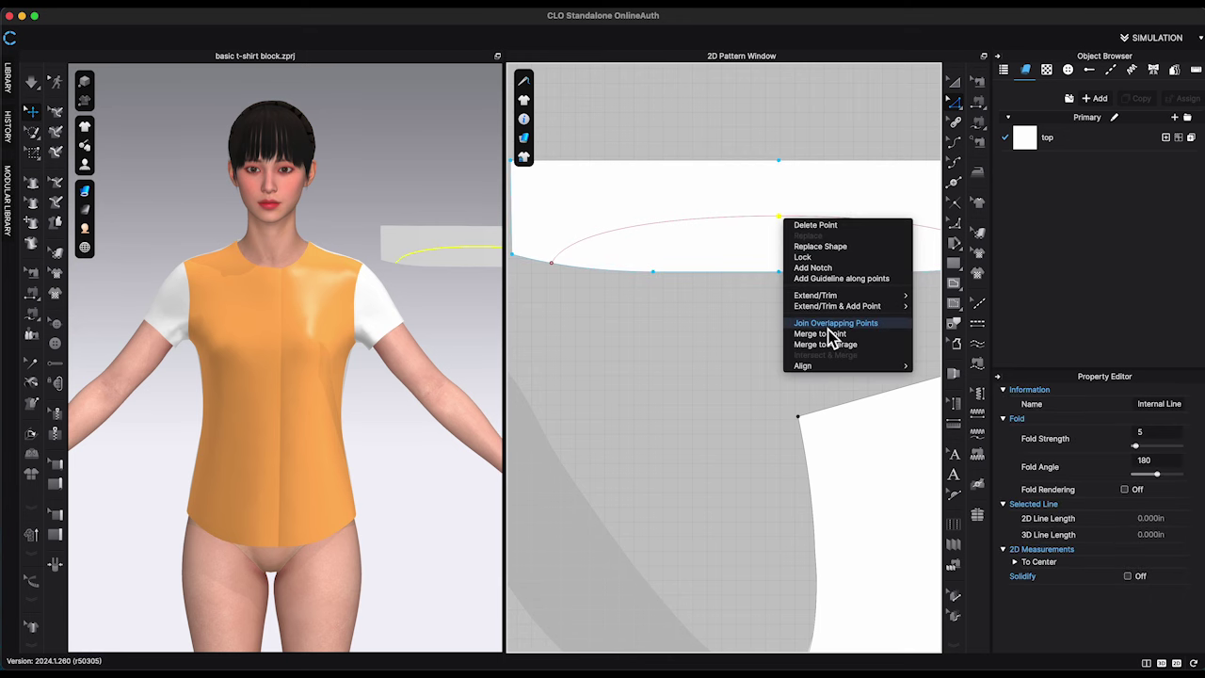
{"action": "left_click", "coordinate": [826, 328]}
{"action": "scroll", "coordinate": [470, 286], "scroll_direction": "down", "scroll_amount": 5}
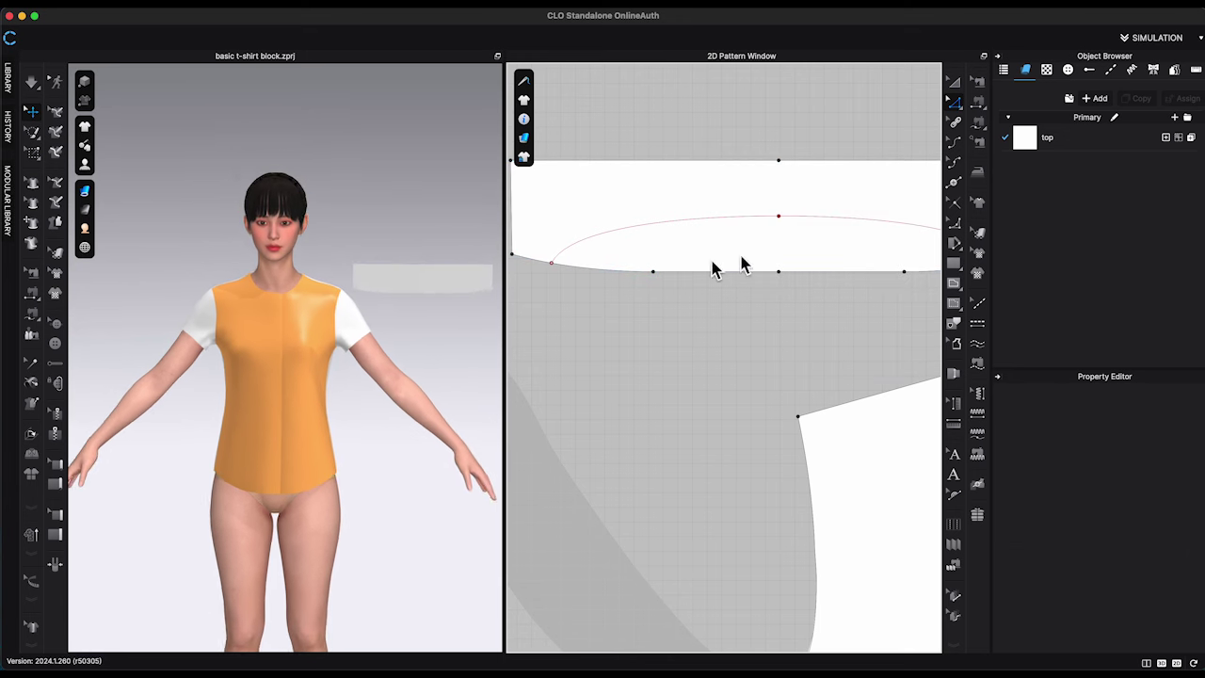
{"action": "scroll", "coordinate": [791, 235], "scroll_direction": "down", "scroll_amount": 1}
{"action": "right_click", "coordinate": [781, 217]}
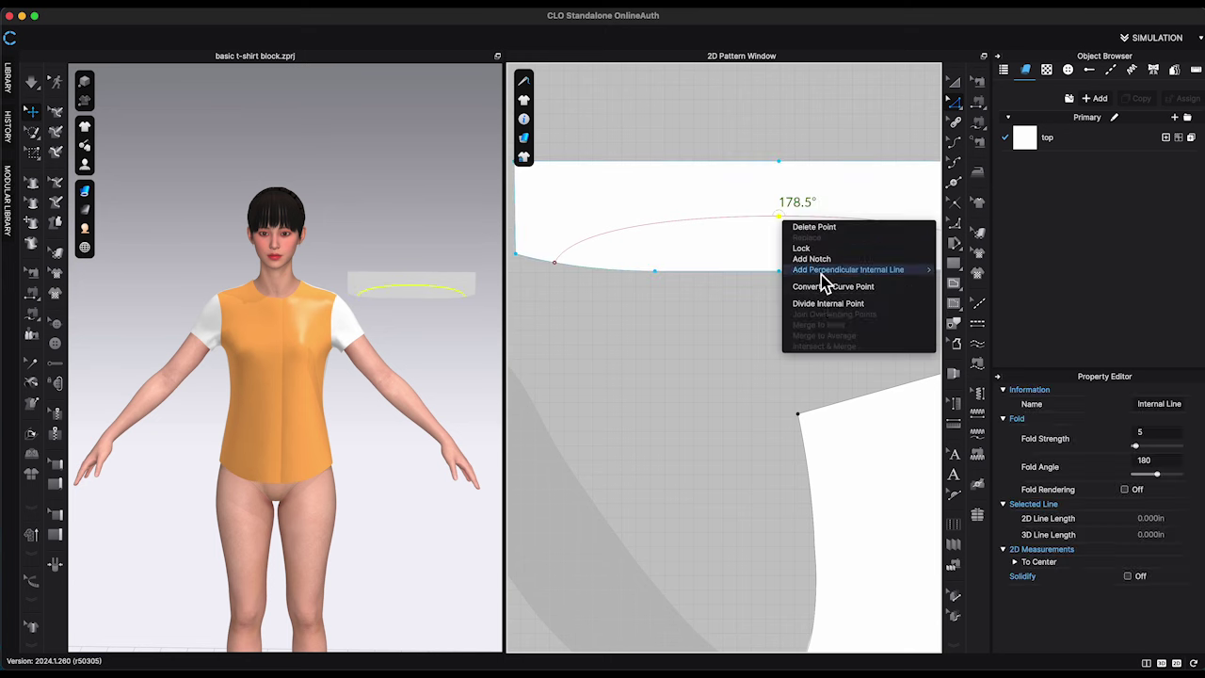
{"action": "scroll", "coordinate": [755, 332], "scroll_direction": "down", "scroll_amount": 2}
{"action": "scroll", "coordinate": [757, 341], "scroll_direction": "down", "scroll_amount": 5}
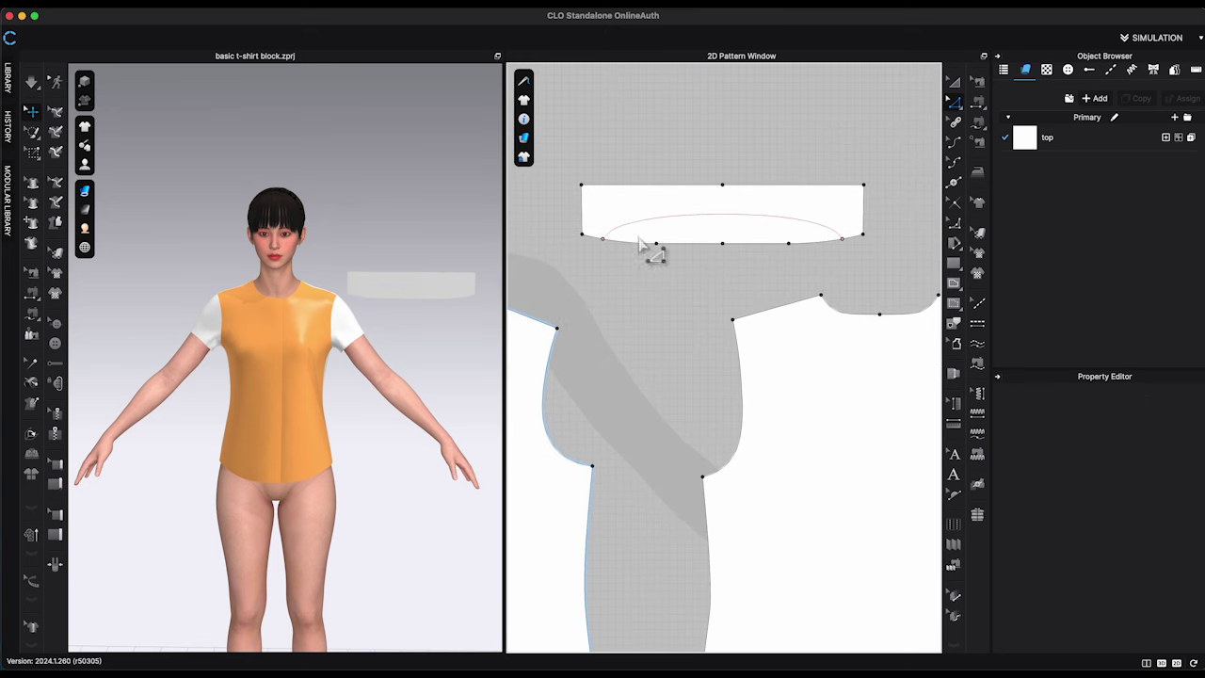
Place the full collar pattern around the avatar's neck using the back-neck arrangement point
{"action": "key", "text": "a"}
{"action": "left_click", "coordinate": [630, 212]}
{"action": "scroll", "coordinate": [629, 212], "scroll_direction": "up", "scroll_amount": 1}
{"action": "key", "text": "shift+f"}
{"action": "right_click_drag", "start_coordinate": [331, 260], "coordinate": [467, 254]}
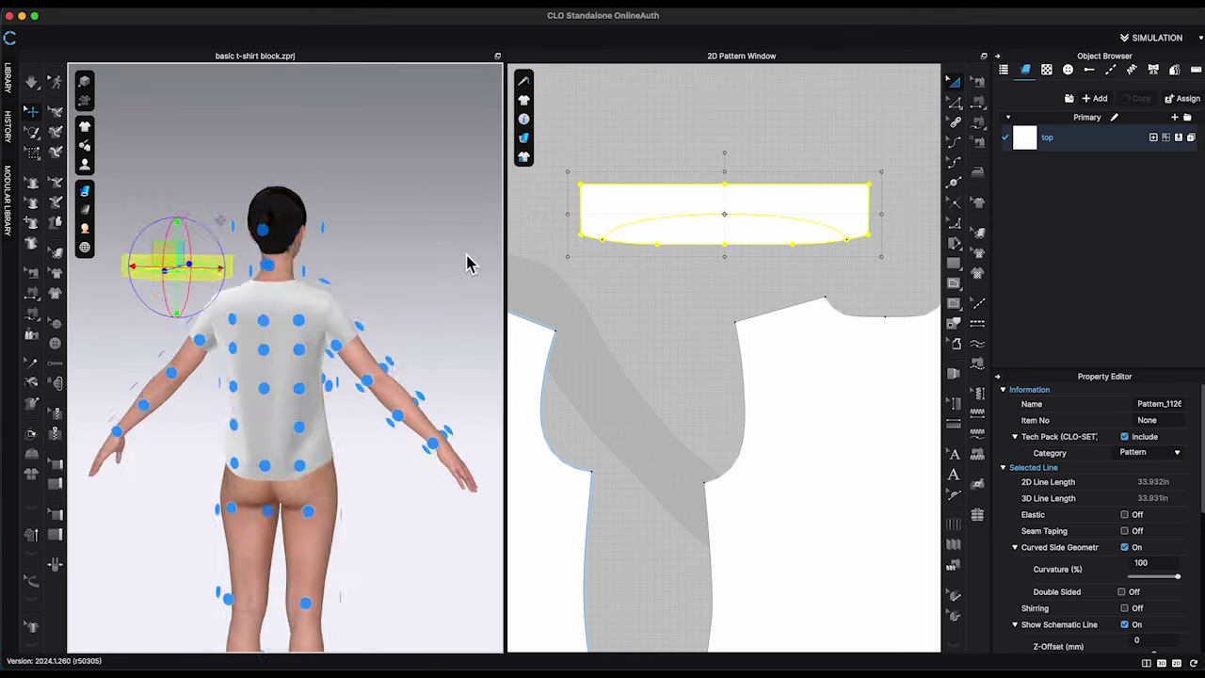
{"action": "left_click", "coordinate": [284, 276]}
{"action": "right_click_drag", "start_coordinate": [395, 317], "coordinate": [249, 314]}
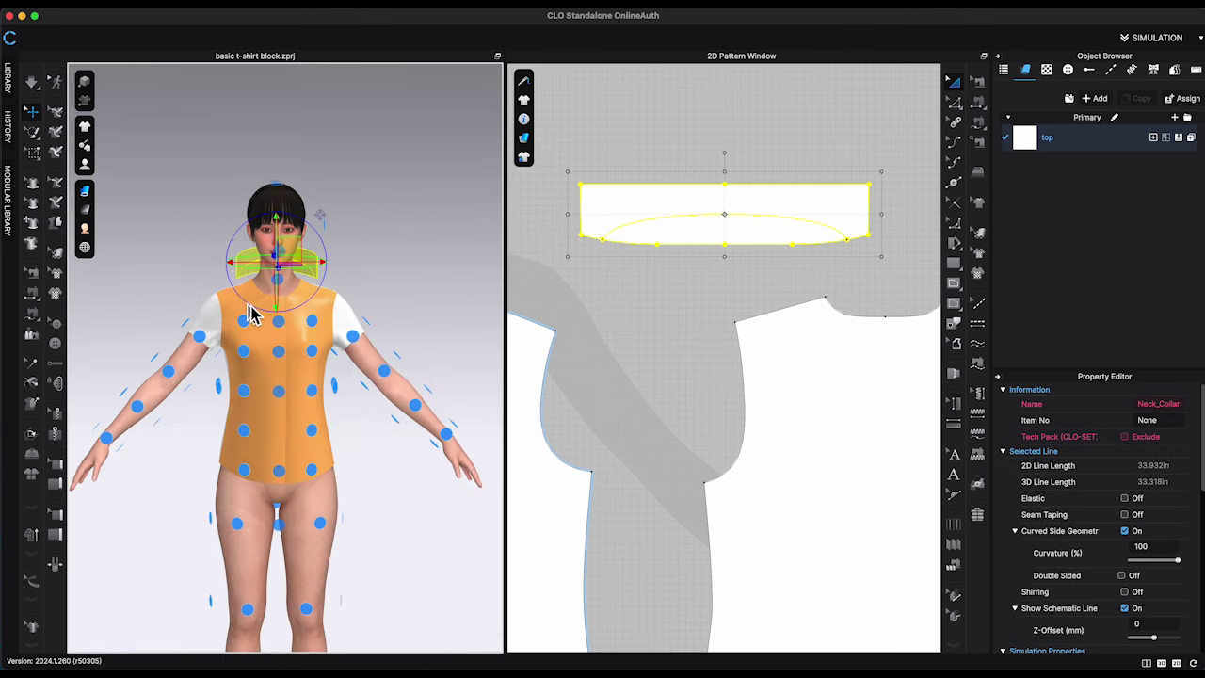
{"action": "left_click", "coordinate": [368, 274]}
{"action": "right_click_drag", "start_coordinate": [140, 236], "coordinate": [166, 237]}
{"action": "key", "text": "shift+f"}
{"action": "scroll", "coordinate": [171, 249], "scroll_direction": "up", "scroll_amount": 5}
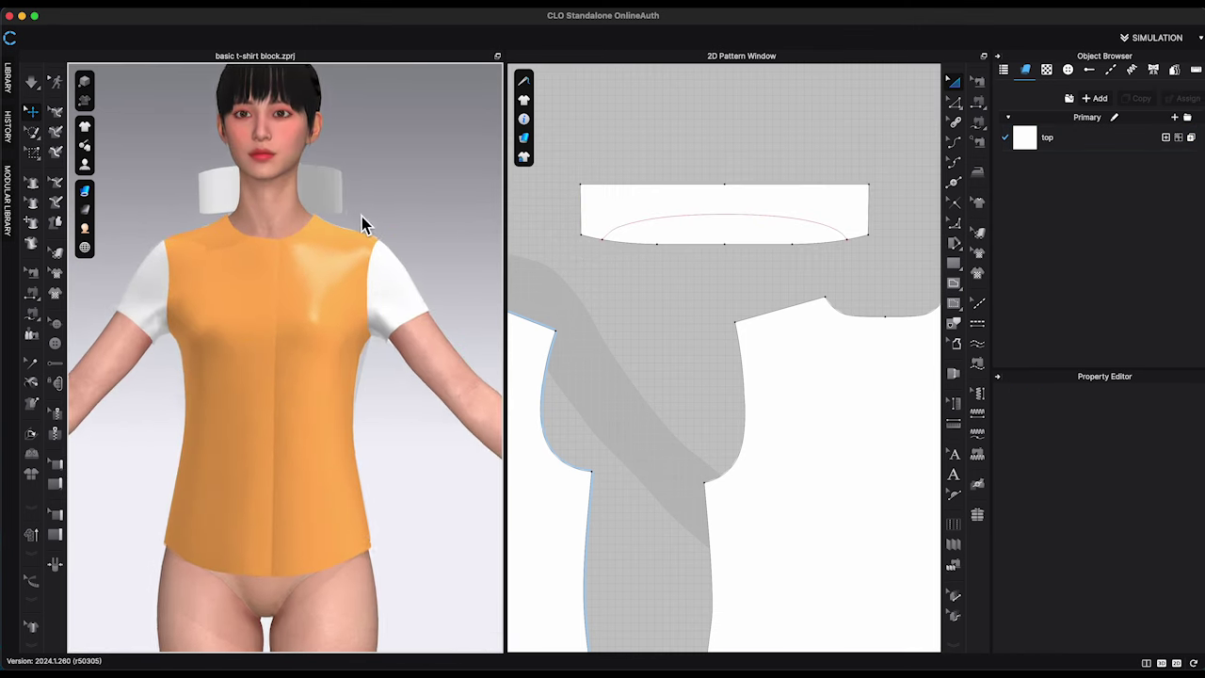
{"action": "mouse_move", "coordinate": [362, 217]}
{"action": "middle_mouse_down"}
{"action": "mouse_move", "coordinate": [414, 264]}
{"action": "mouse_move", "coordinate": [371, 238]}
{"action": "middle_mouse_up"}
Set the garment rendering style to Textured Surface and flip the collar pattern's normal
{"action": "left_click", "coordinate": [85, 193]}
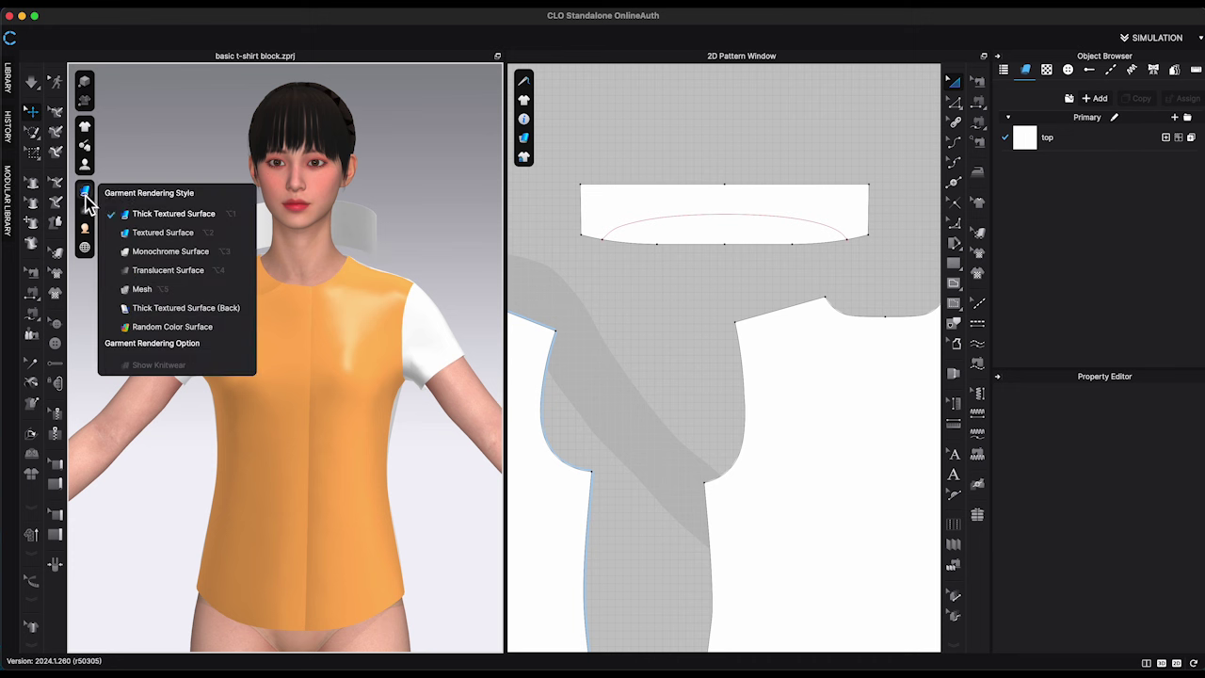
{"action": "left_click", "coordinate": [168, 234]}
{"action": "mouse_move", "coordinate": [410, 248]}
{"action": "right_mouse_down"}
{"action": "mouse_move", "coordinate": [312, 261]}
{"action": "mouse_move", "coordinate": [417, 266]}
{"action": "right_mouse_up"}
{"action": "right_click", "coordinate": [369, 247]}
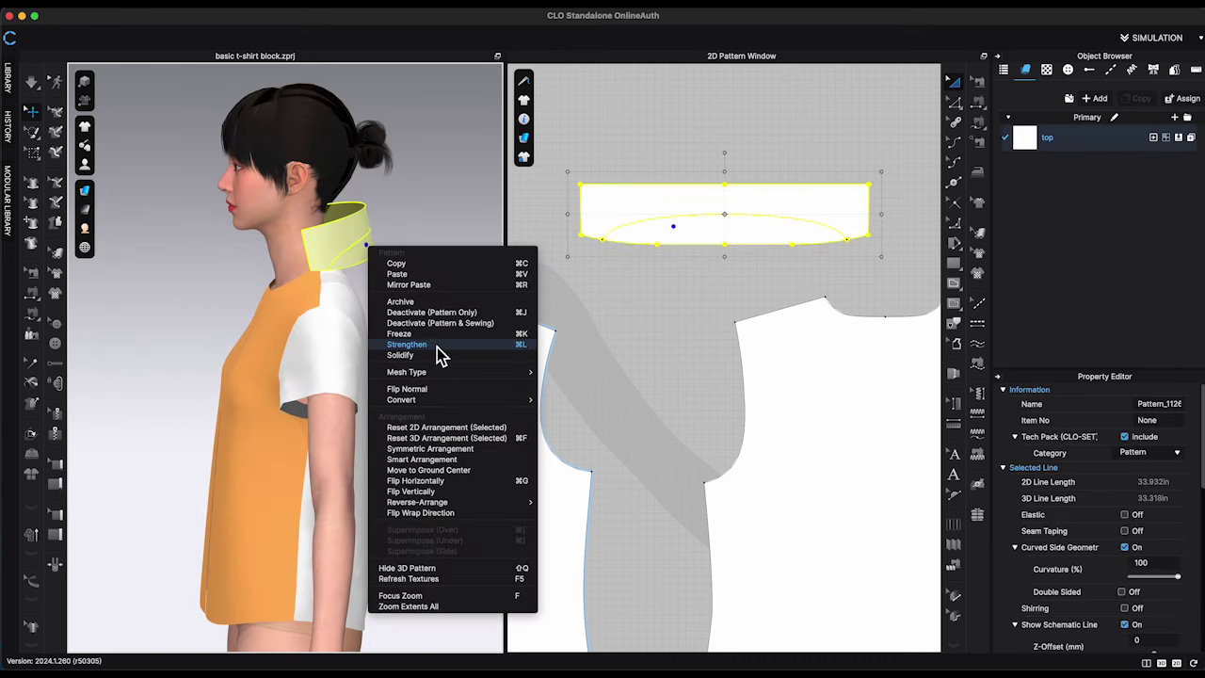
{"action": "left_click", "coordinate": [429, 395]}
{"action": "left_click", "coordinate": [416, 322]}
{"action": "right_click_drag", "start_coordinate": [415, 322], "coordinate": [483, 323]}
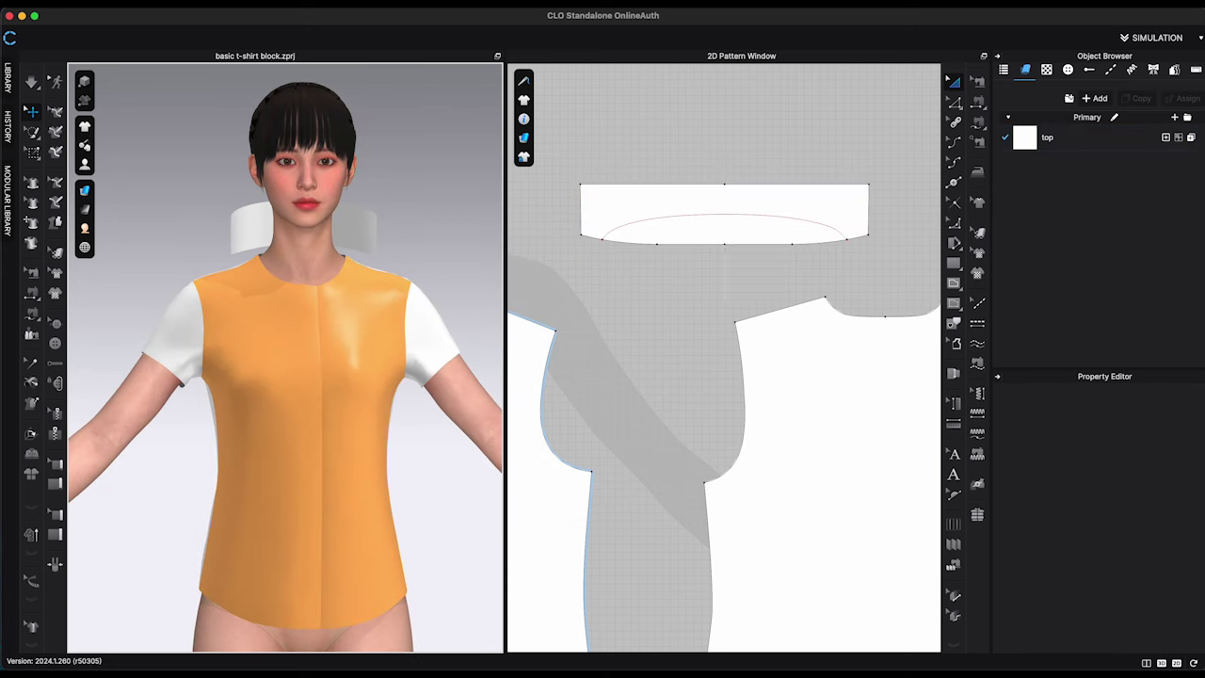
Free-sew one half of the collar's lower edge to the matching front neckline from its placket line and the adjoining back neckline half
{"action": "scroll", "coordinate": [745, 262], "scroll_direction": "down", "scroll_amount": 2}
{"action": "mouse_move", "coordinate": [87, 131]}
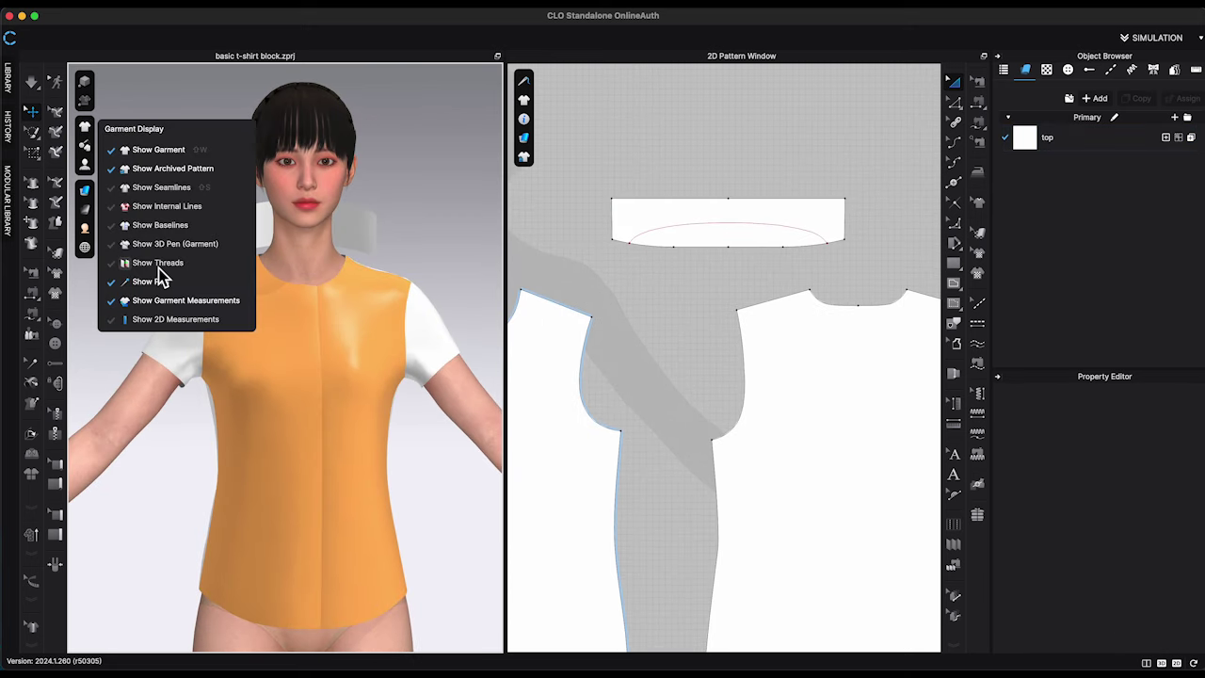
{"action": "scroll", "coordinate": [834, 180], "scroll_direction": "down", "scroll_amount": 4}
{"action": "left_click", "coordinate": [979, 123]}
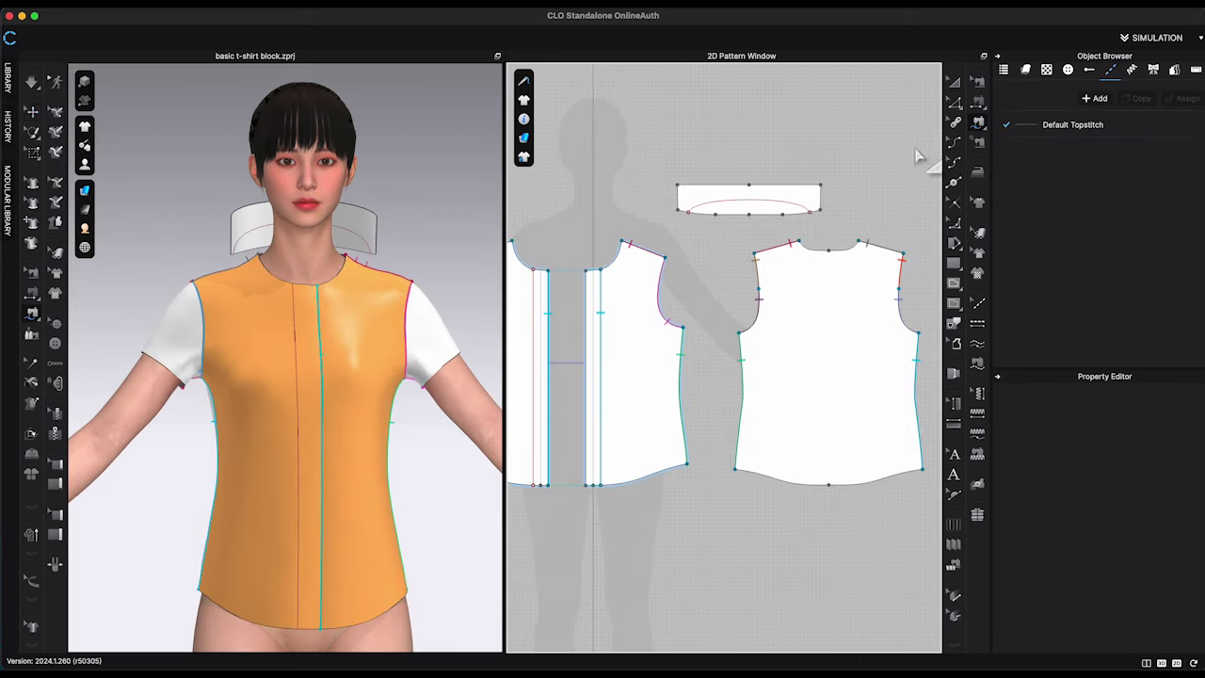
{"action": "left_click", "coordinate": [685, 218]}
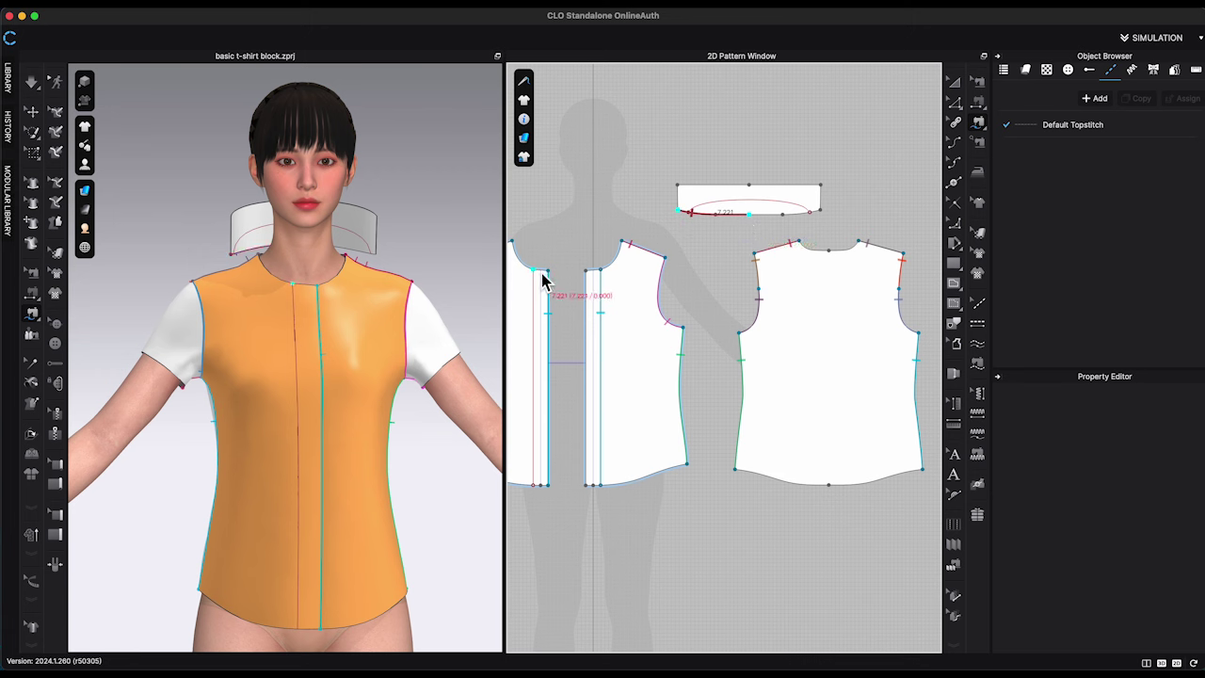
{"action": "left_click", "coordinate": [533, 270]}
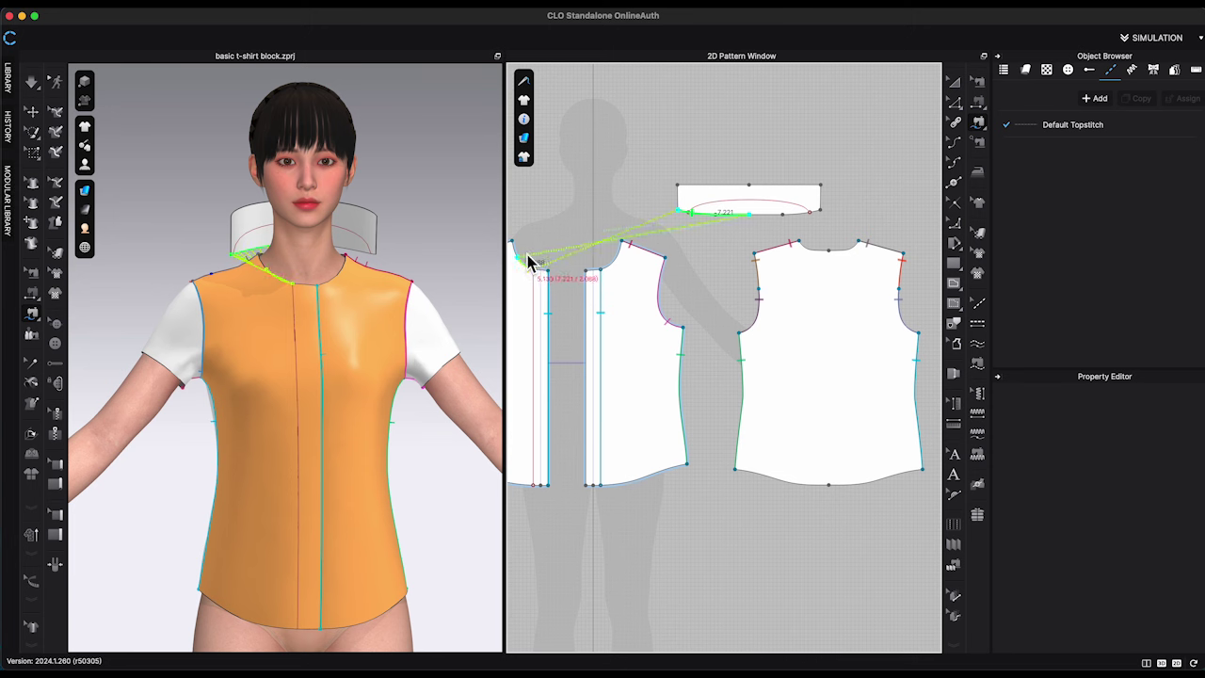
{"action": "left_click", "coordinate": [512, 243]}
{"action": "left_click", "coordinate": [858, 248]}
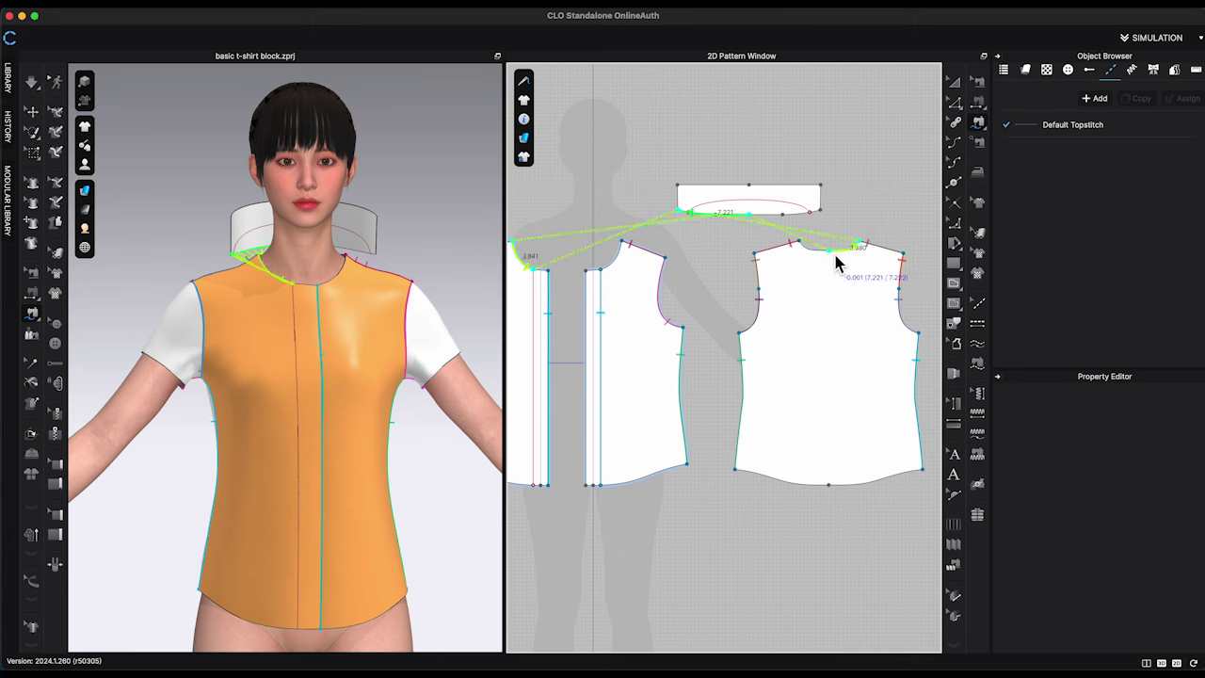
Free-sew the collar's other half to the opposite front neckline and the remaining back neckline half
{"action": "left_click", "coordinate": [820, 215]}
{"action": "left_click", "coordinate": [751, 216]}
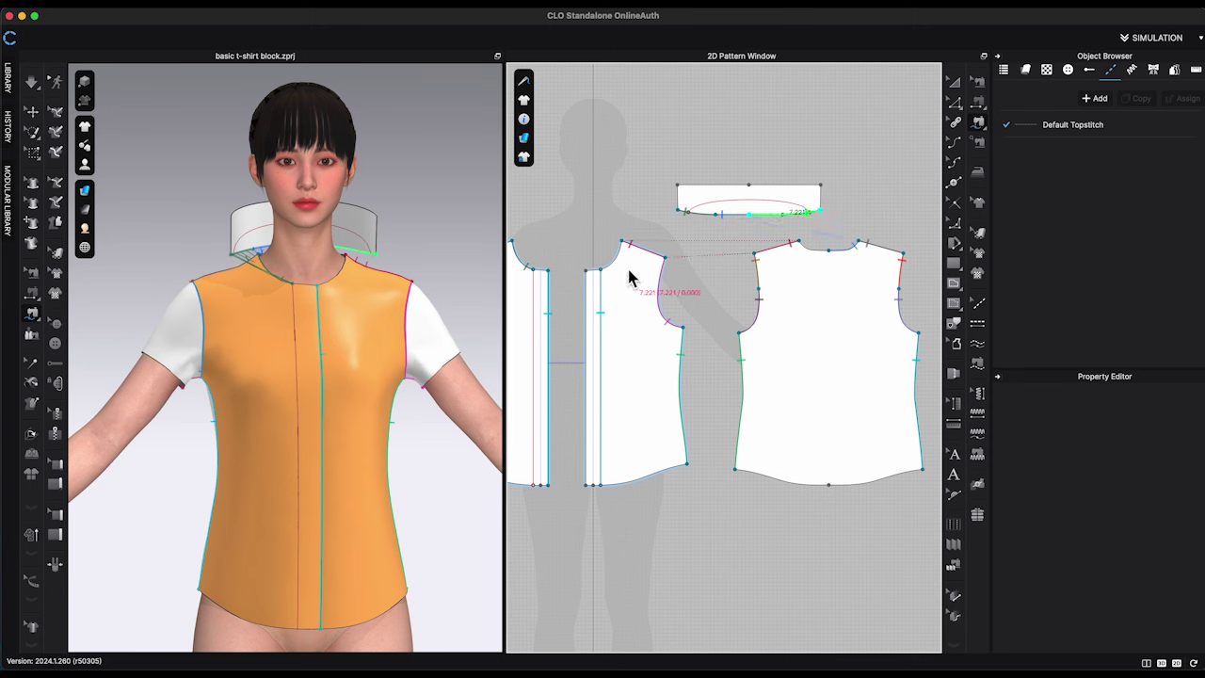
{"action": "left_click", "coordinate": [605, 270]}
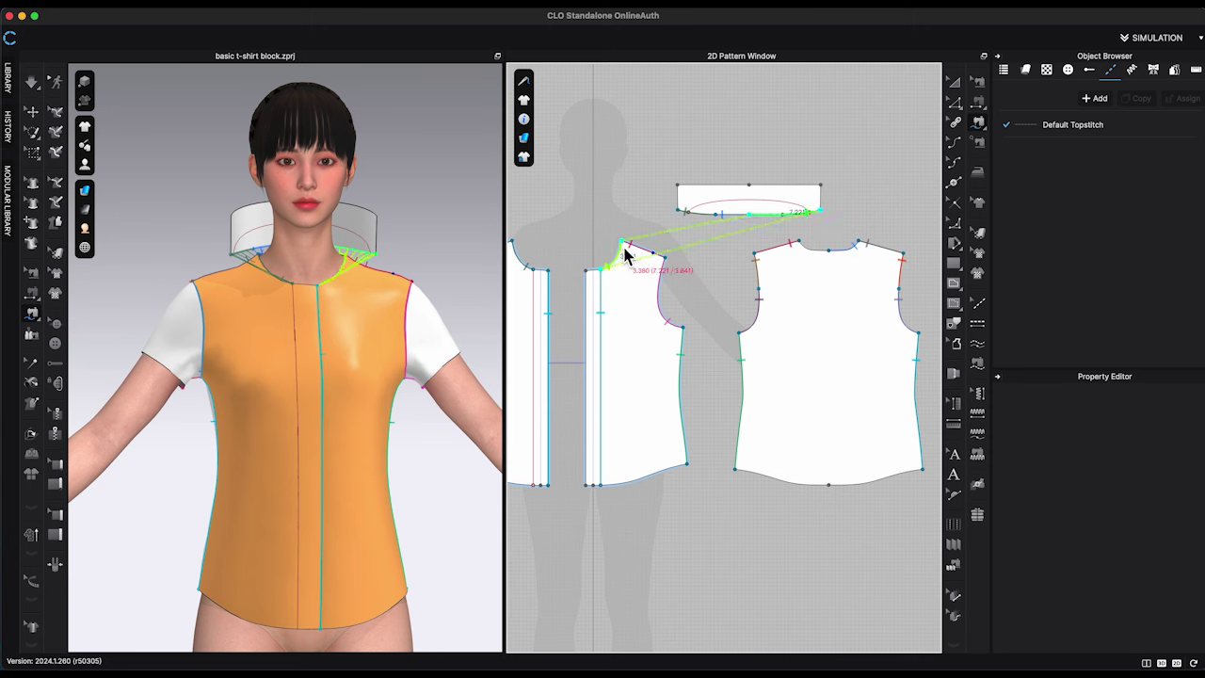
{"action": "left_click", "coordinate": [801, 245]}
{"action": "key", "text": "Return"}
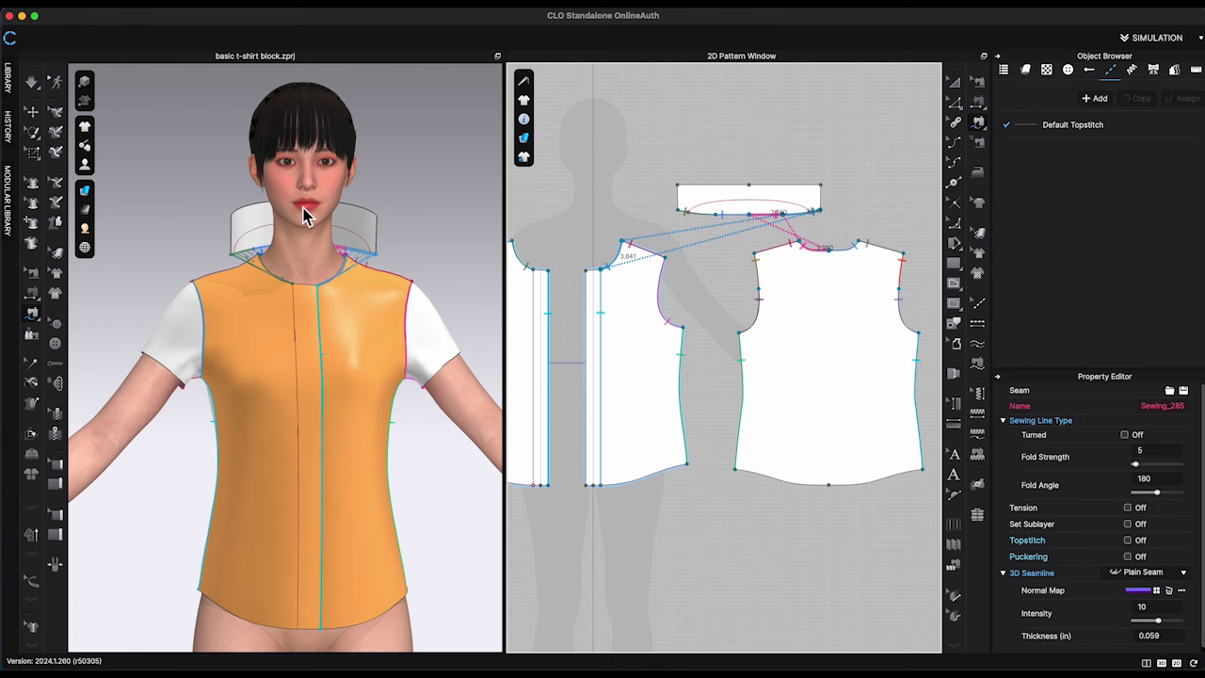
Simulate the sewn collar onto the neckline, strengthen the collar pattern and simulate it again
{"action": "left_click", "coordinate": [32, 83]}
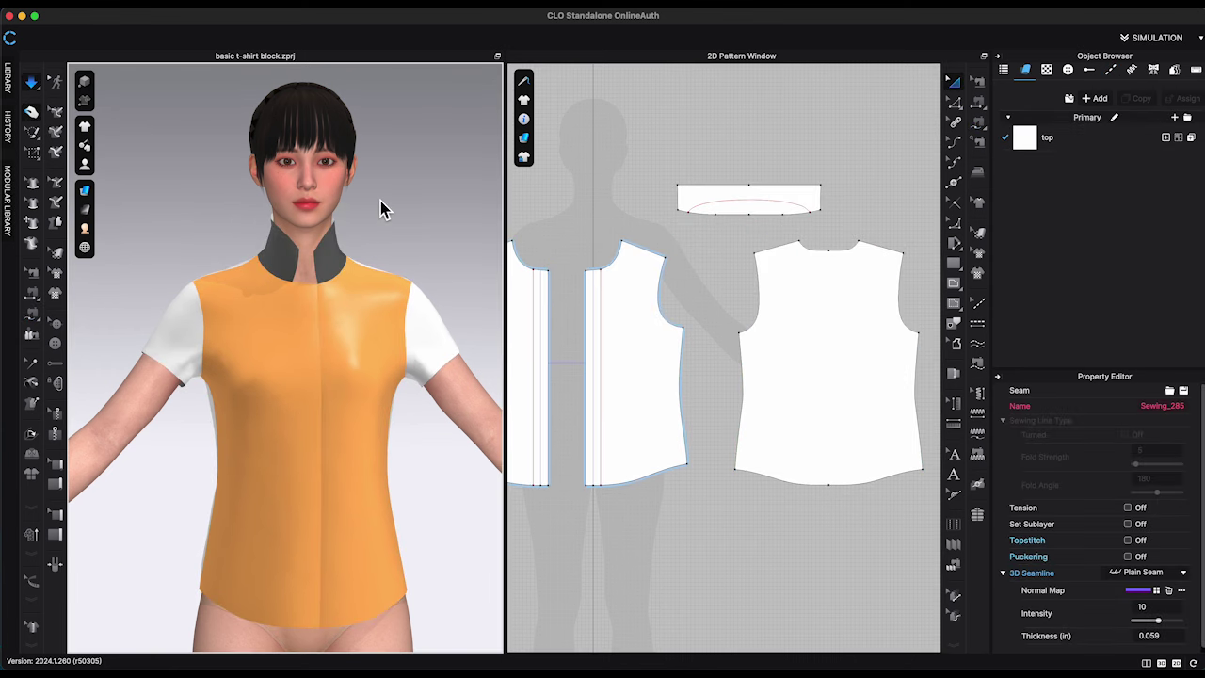
{"action": "left_click", "coordinate": [31, 111]}
{"action": "right_click", "coordinate": [292, 261]}
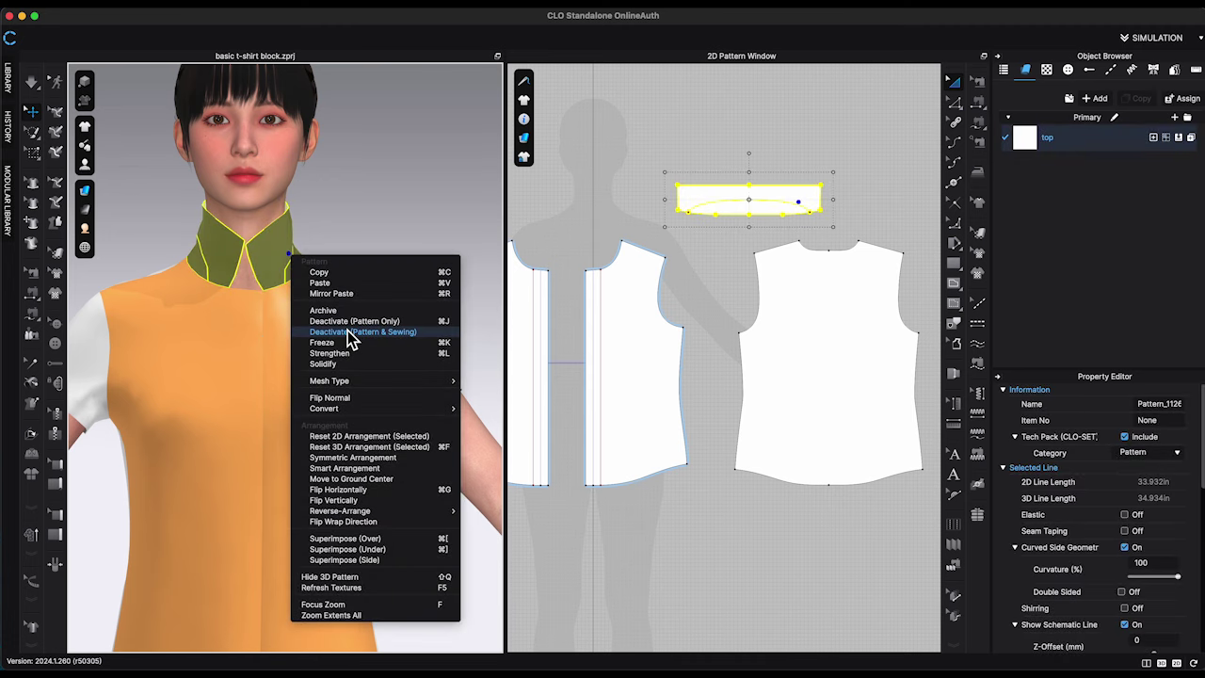
{"action": "left_click", "coordinate": [331, 353]}
{"action": "left_click", "coordinate": [402, 235]}
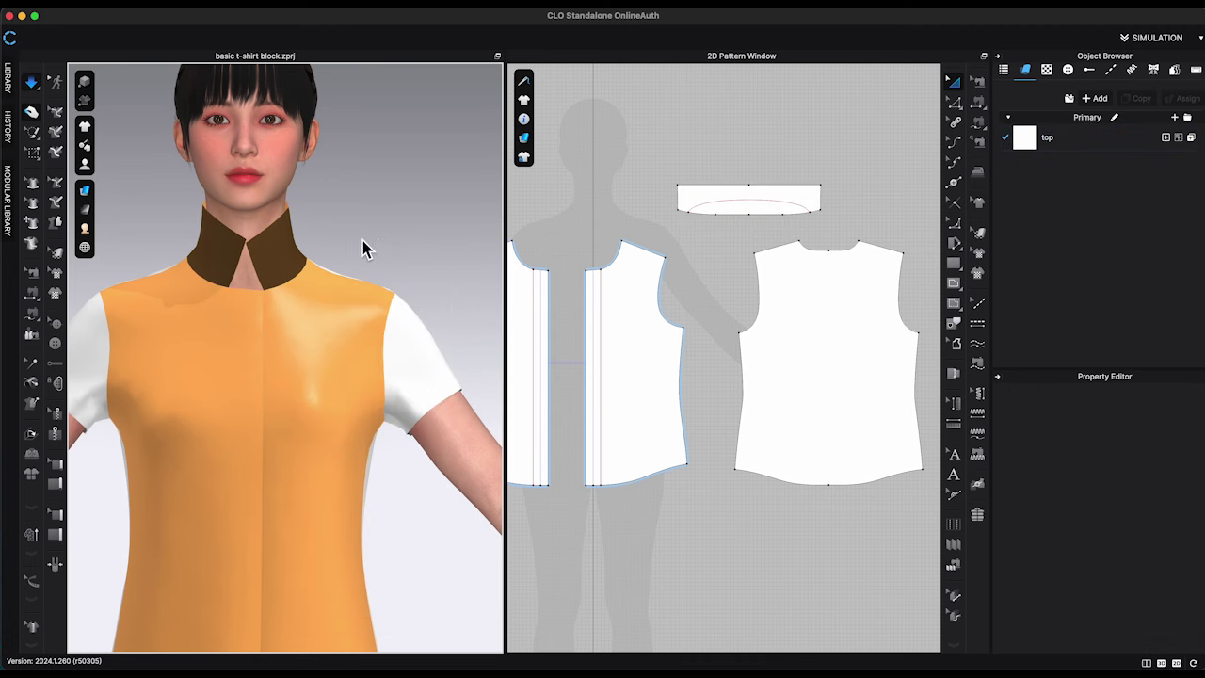
{"action": "right_click_drag", "start_coordinate": [406, 235], "coordinate": [401, 245]}
{"action": "middle_click_drag", "start_coordinate": [411, 234], "coordinate": [424, 208]}
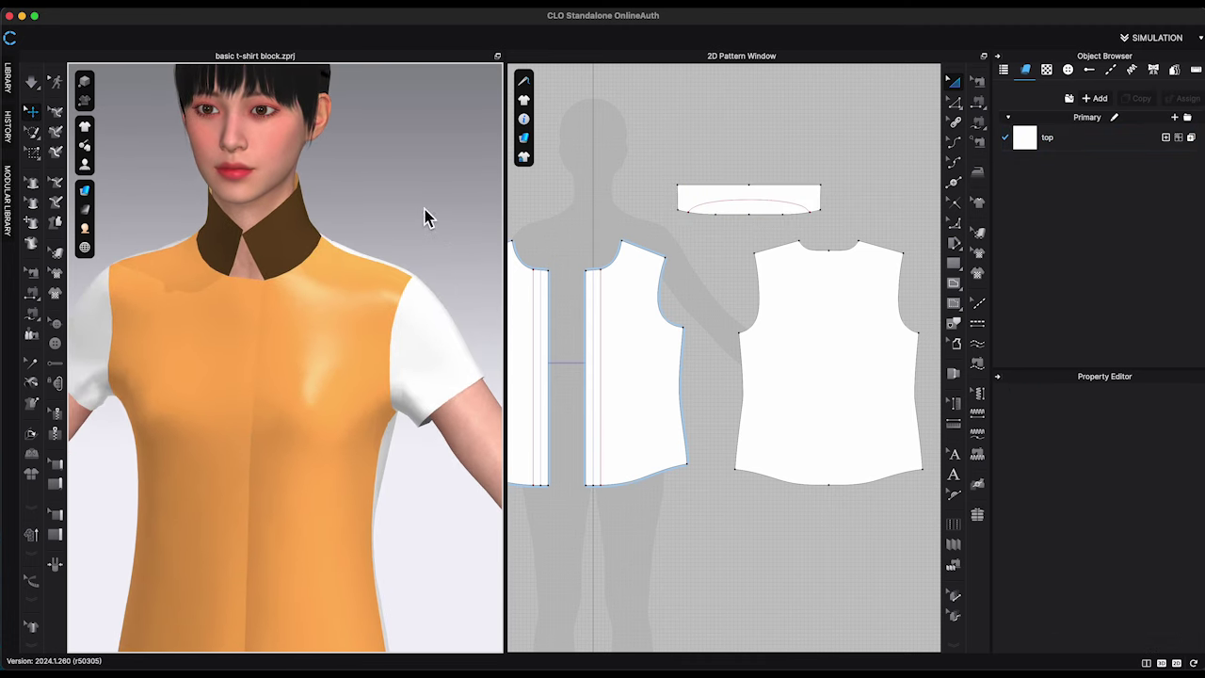
{"action": "right_click_drag", "start_coordinate": [424, 208], "coordinate": [438, 215]}
{"action": "middle_click_drag", "start_coordinate": [439, 216], "coordinate": [430, 249]}
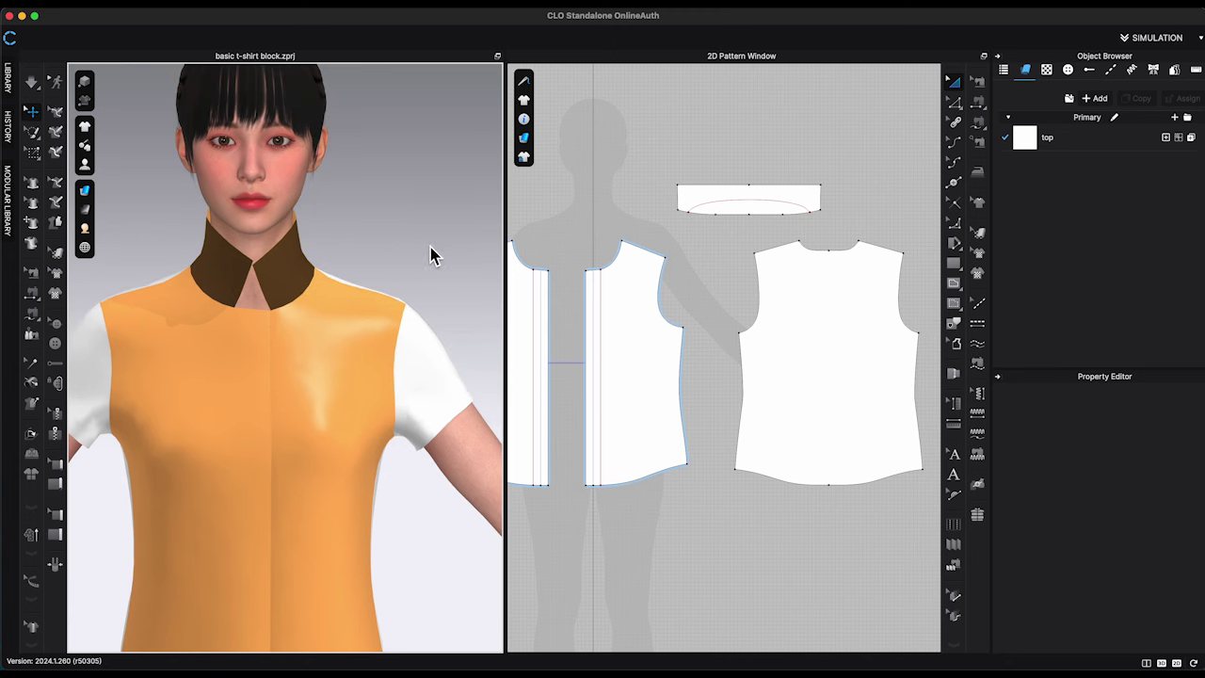
Fold the collar outward along its curved internal line to a fold angle of 52 and simulate it
{"action": "left_click", "coordinate": [33, 438]}
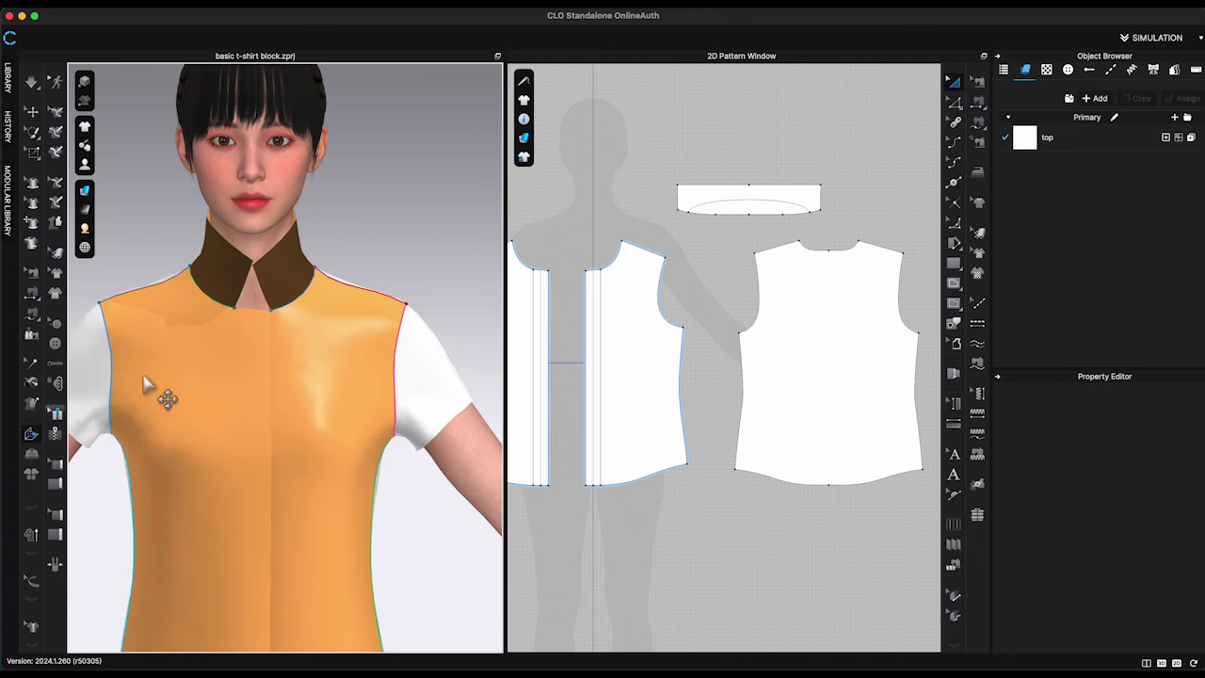
{"action": "left_click", "coordinate": [292, 293]}
{"action": "right_click_drag", "start_coordinate": [354, 302], "coordinate": [348, 293]}
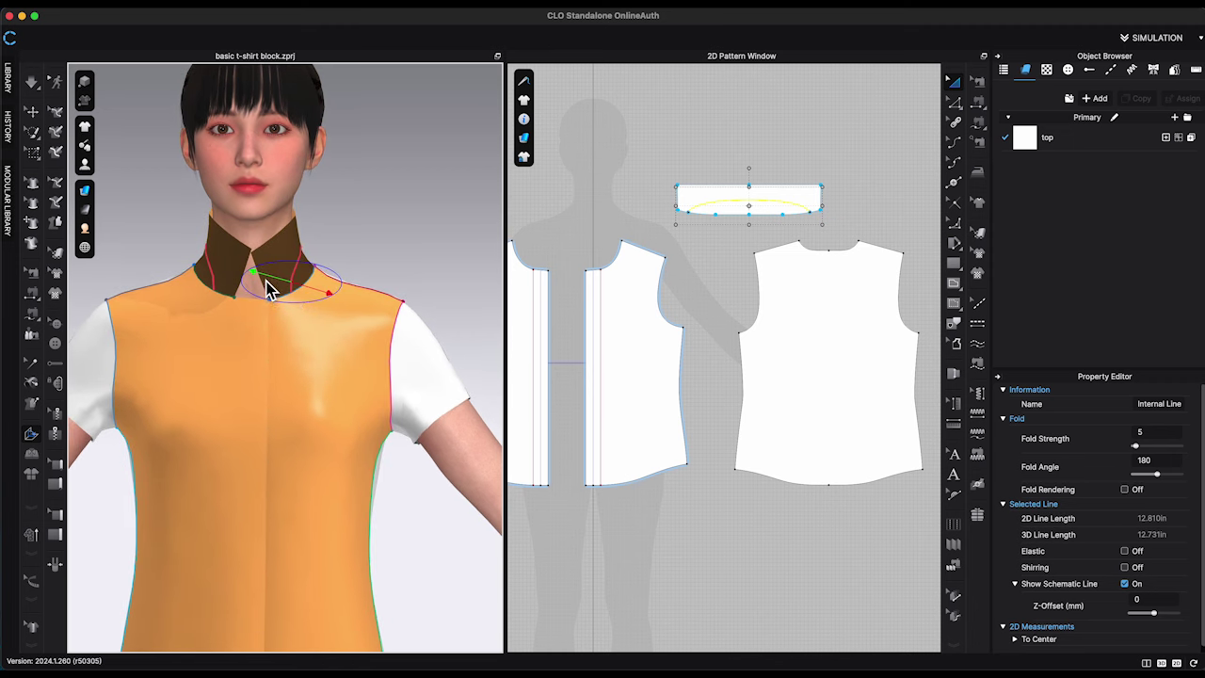
{"action": "left_click_drag", "start_coordinate": [268, 287], "coordinate": [308, 292]}
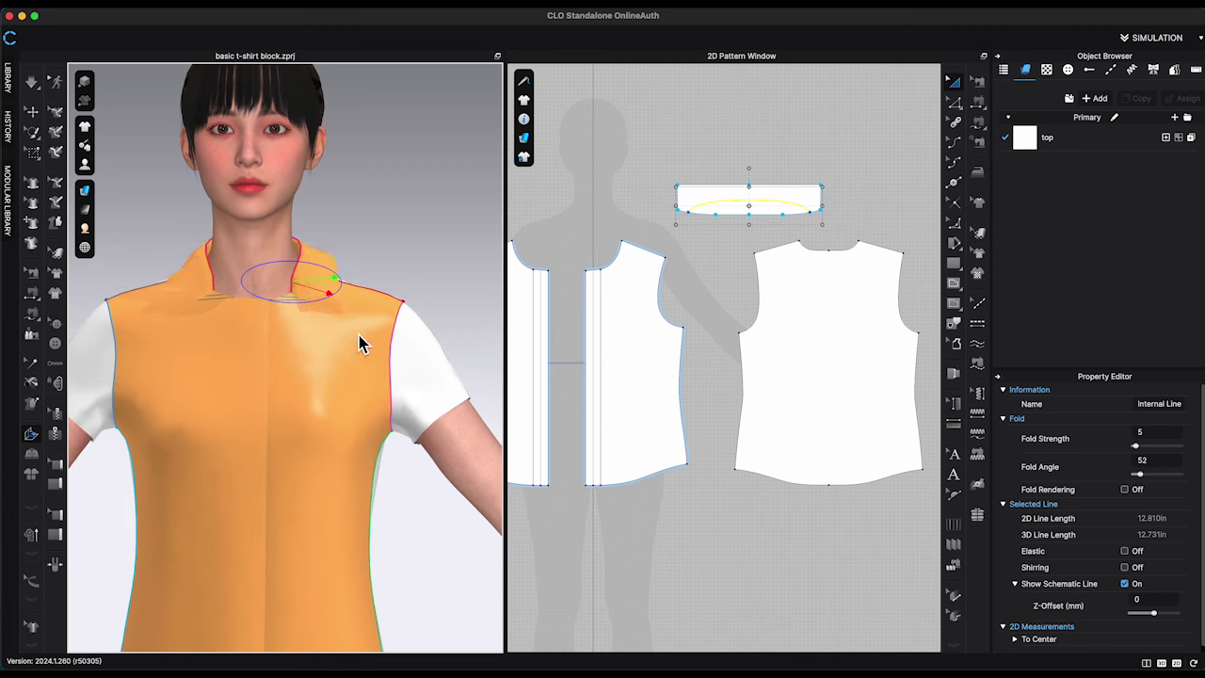
{"action": "key", "text": "space"}
{"action": "left_click", "coordinate": [300, 290]}
{"action": "right_click_drag", "start_coordinate": [300, 290], "coordinate": [617, 156]}
{"action": "key", "text": "space"}
{"action": "left_click", "coordinate": [616, 158]}
Split the front opening edge 4 in below the neckline to add a point on both symmetric front patterns
{"action": "middle_click_drag", "start_coordinate": [617, 158], "coordinate": [738, 155]}
{"action": "scroll", "coordinate": [697, 236], "scroll_direction": "up", "scroll_amount": 2}
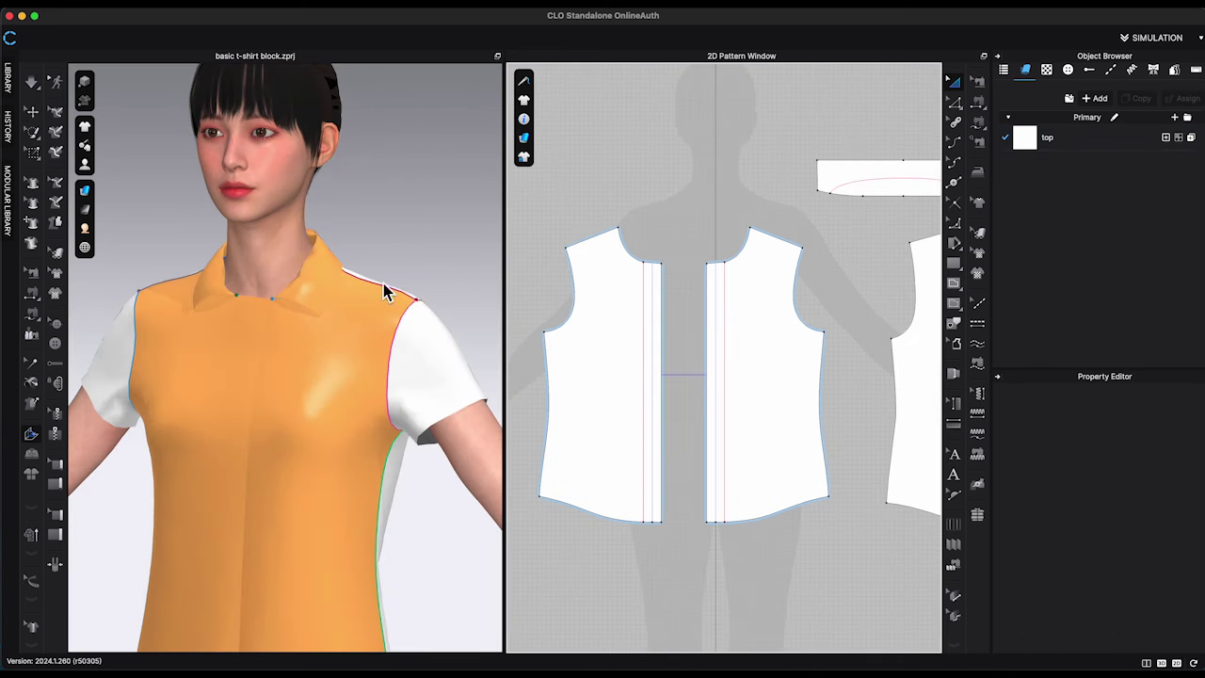
{"action": "right_click_drag", "start_coordinate": [385, 288], "coordinate": [428, 293]}
{"action": "scroll", "coordinate": [664, 310], "scroll_direction": "up", "scroll_amount": 7}
{"action": "middle_click_drag", "start_coordinate": [669, 301], "coordinate": [723, 303]}
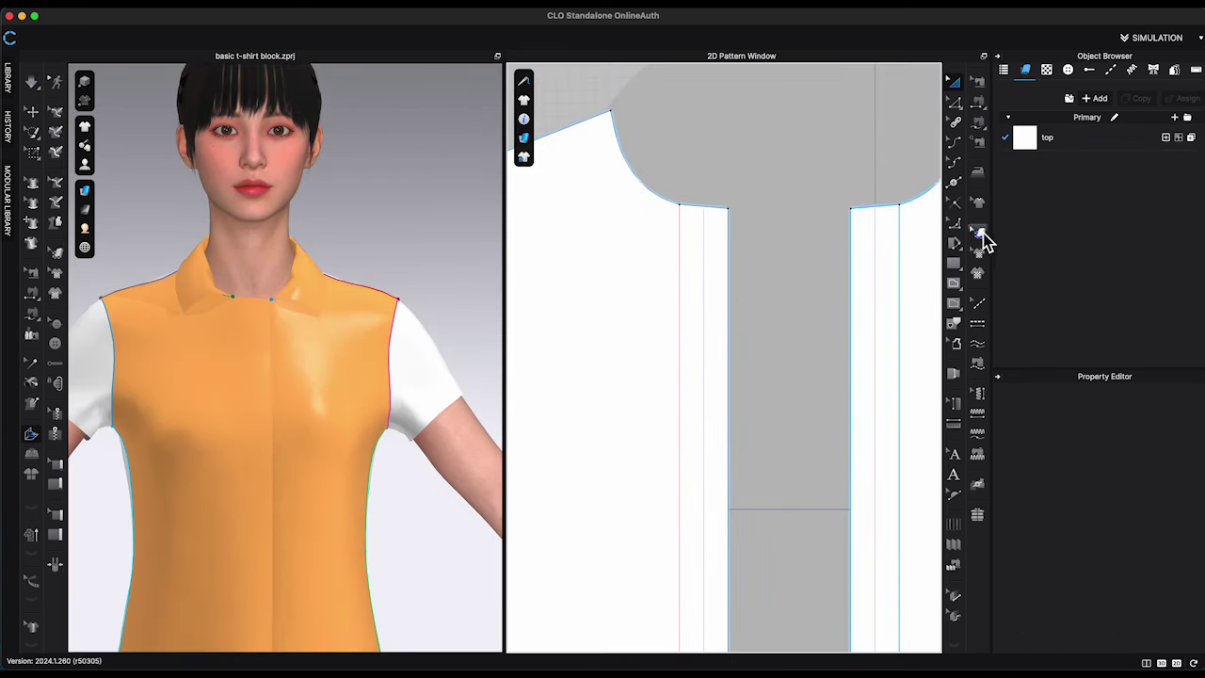
{"action": "left_click", "coordinate": [956, 283]}
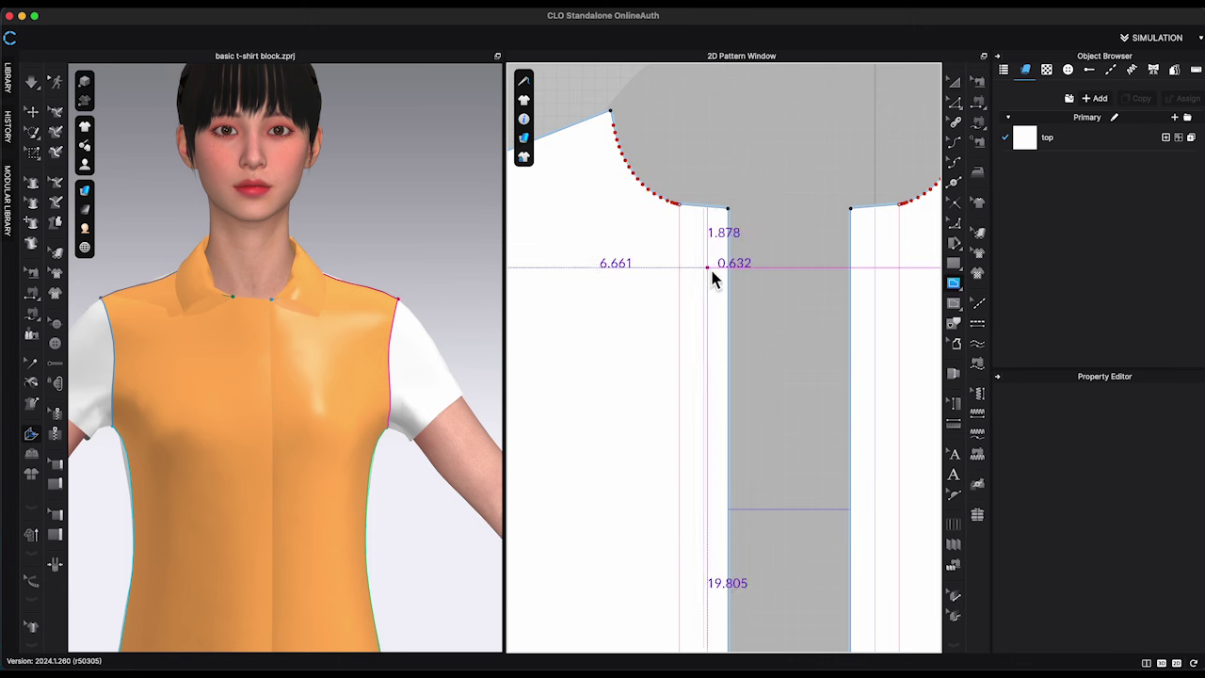
{"action": "left_click", "coordinate": [955, 181]}
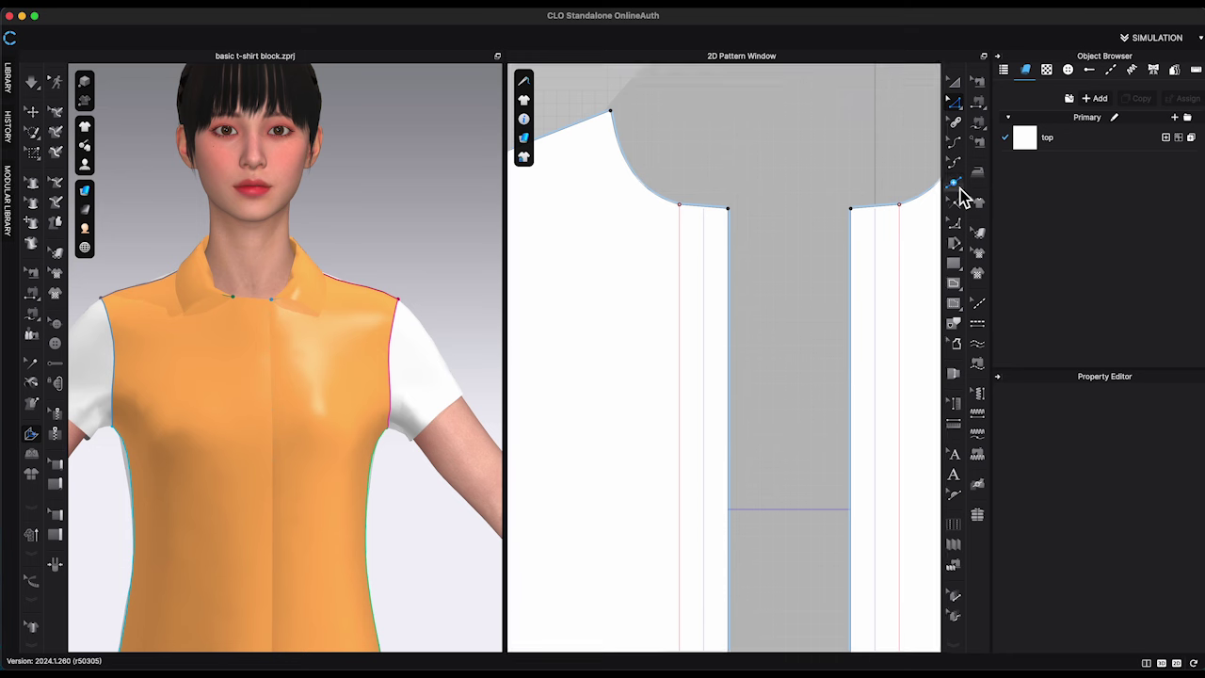
{"action": "right_click", "coordinate": [731, 323]}
{"action": "type", "text": "4"}
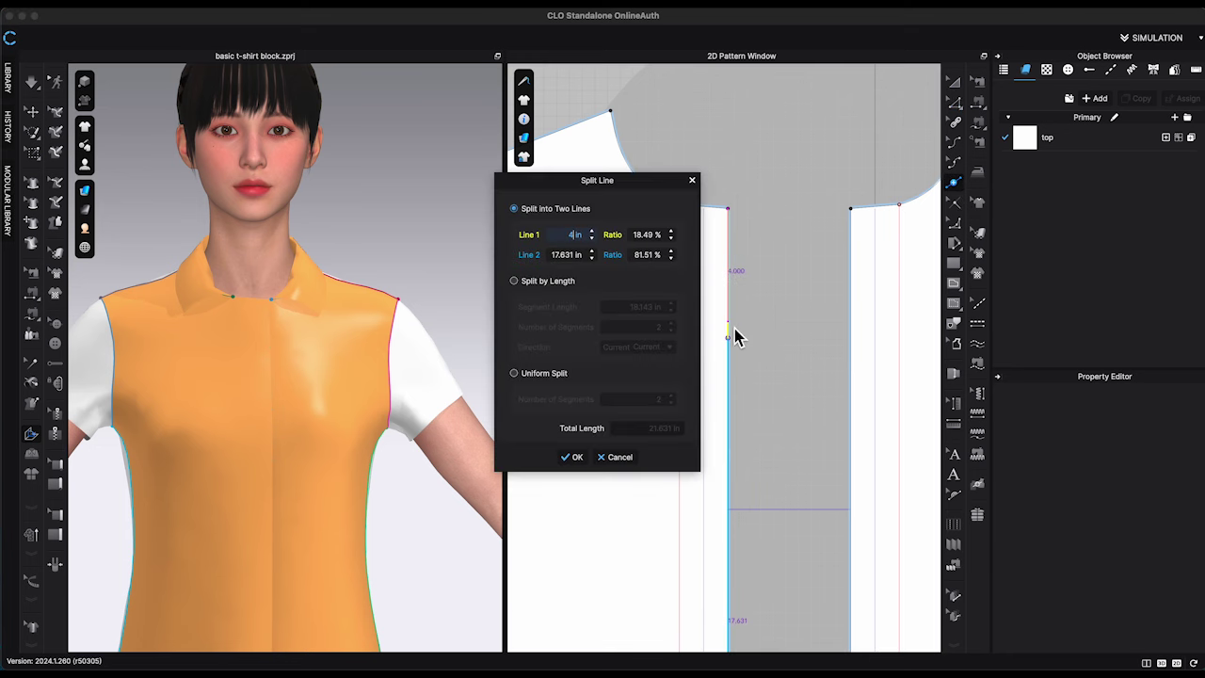
{"action": "left_click", "coordinate": [574, 458]}
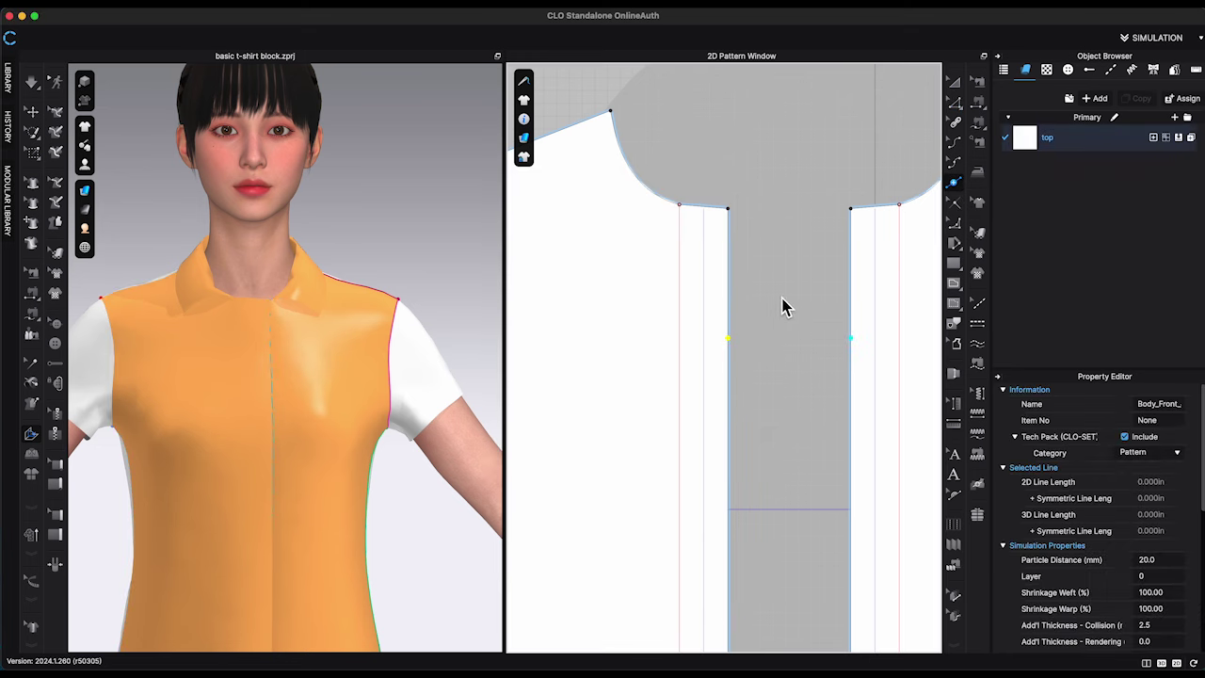
Draw an internal lapel line about 5.19 in long from the 4 in point to the front neckline curve
{"action": "left_click", "coordinate": [956, 283]}
{"action": "left_click", "coordinate": [728, 338]}
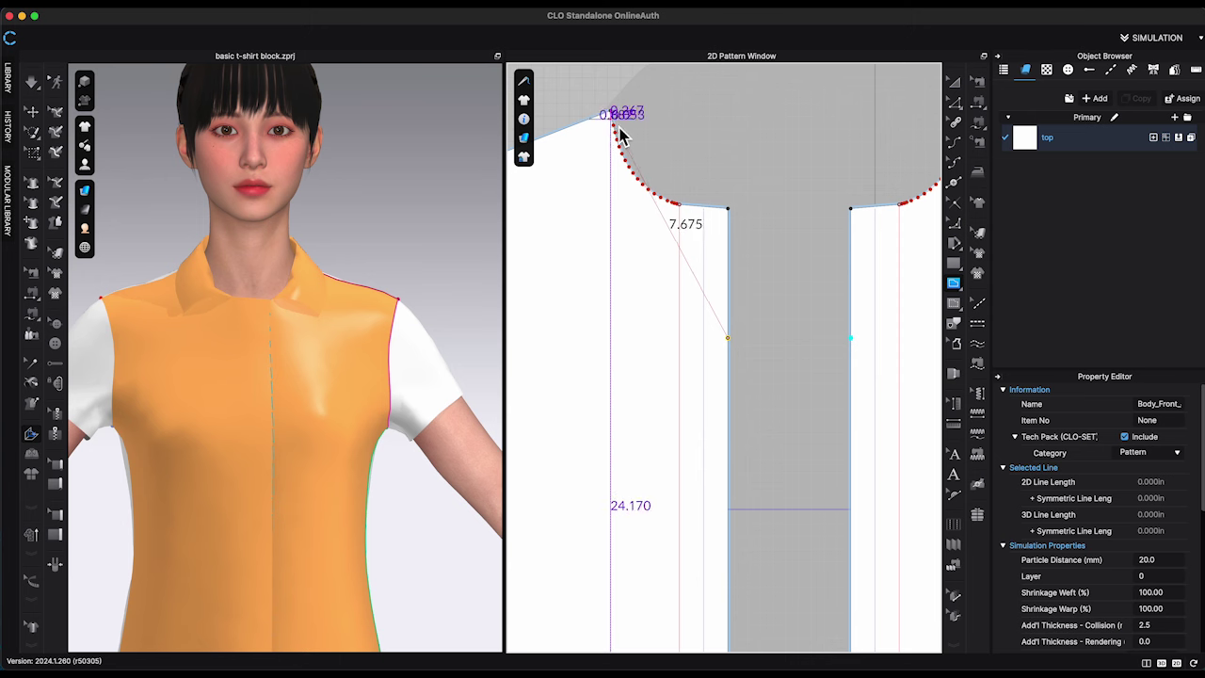
{"action": "left_click", "coordinate": [650, 194]}
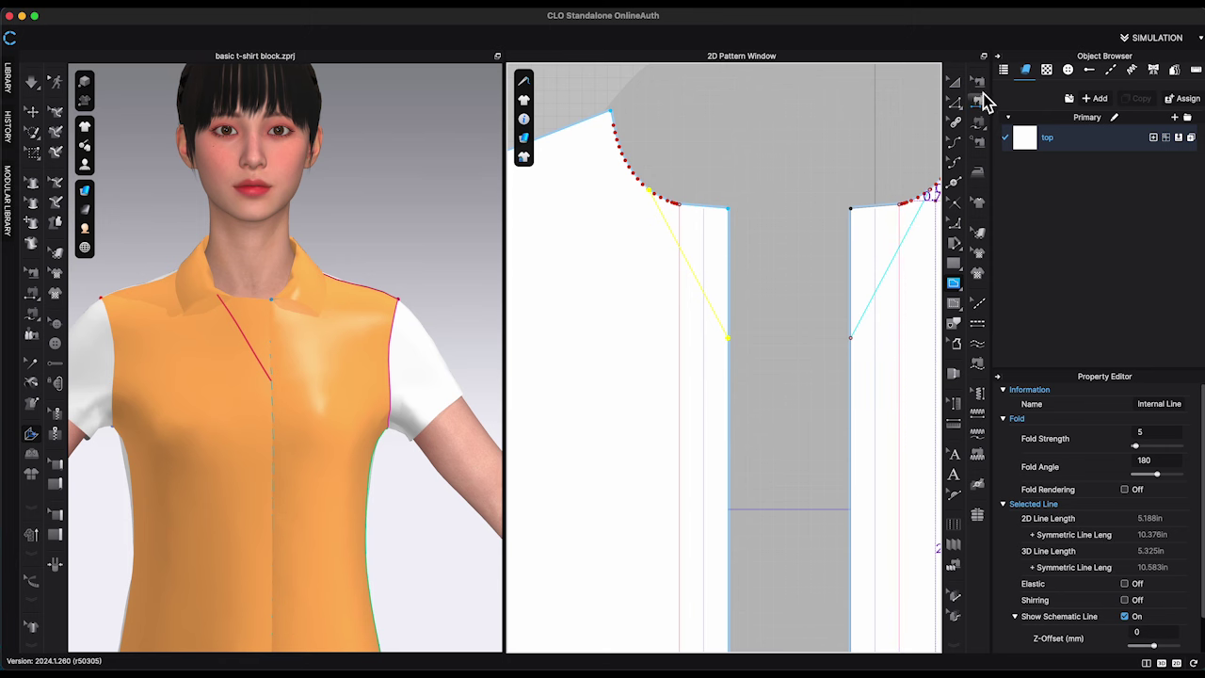
Shorten both sides of the front placket seam to 17.631 in, starting level with the 4 in point
{"action": "left_click", "coordinate": [980, 95]}
{"action": "left_click", "coordinate": [735, 253]}
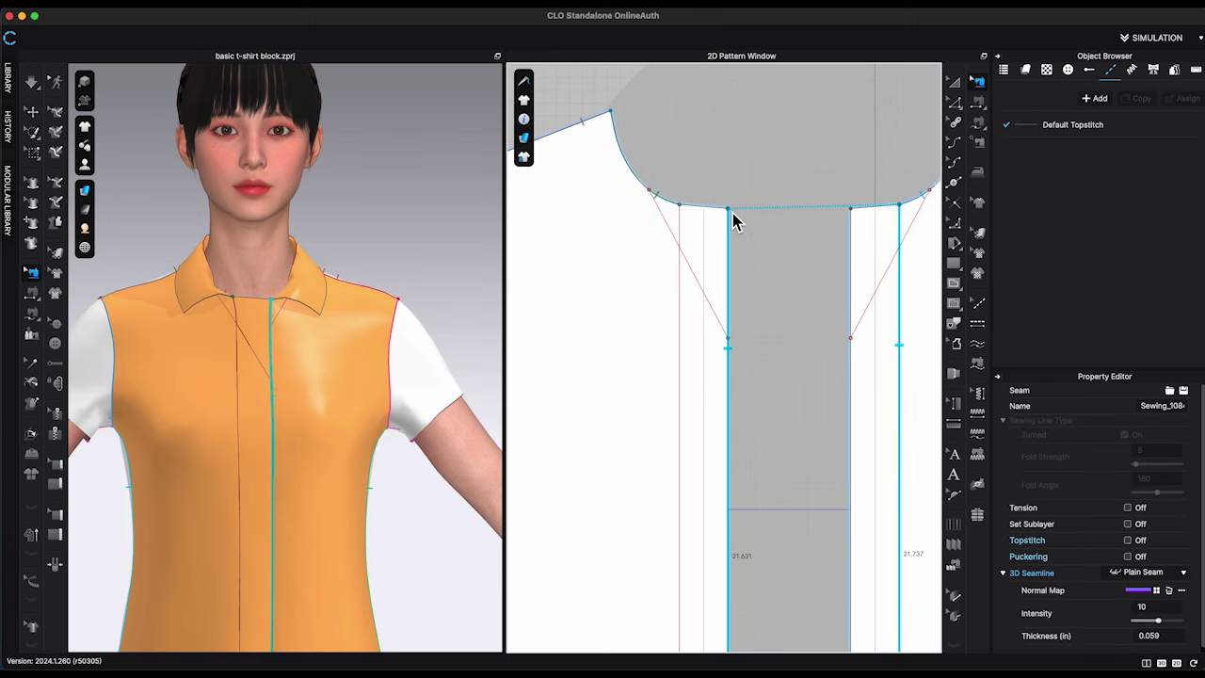
{"action": "scroll", "coordinate": [748, 349], "scroll_direction": "down", "scroll_amount": 5}
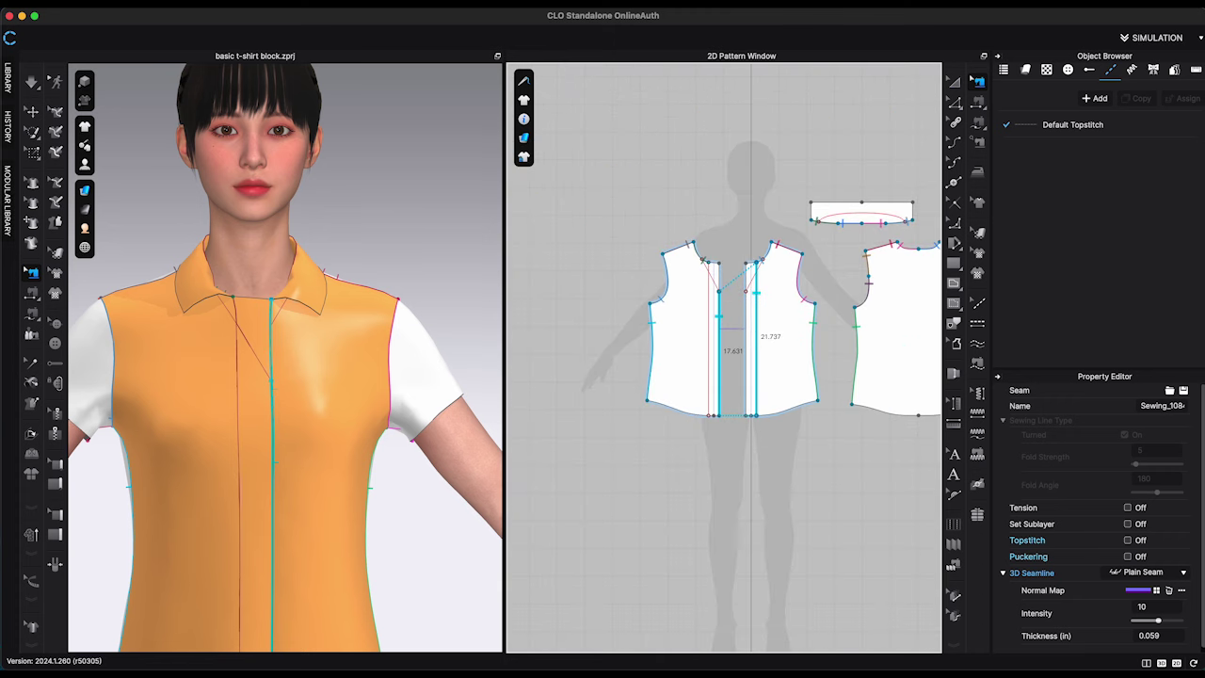
{"action": "scroll", "coordinate": [754, 330], "scroll_direction": "up", "scroll_amount": 5}
{"action": "left_click_drag", "start_coordinate": [762, 154], "coordinate": [763, 235]}
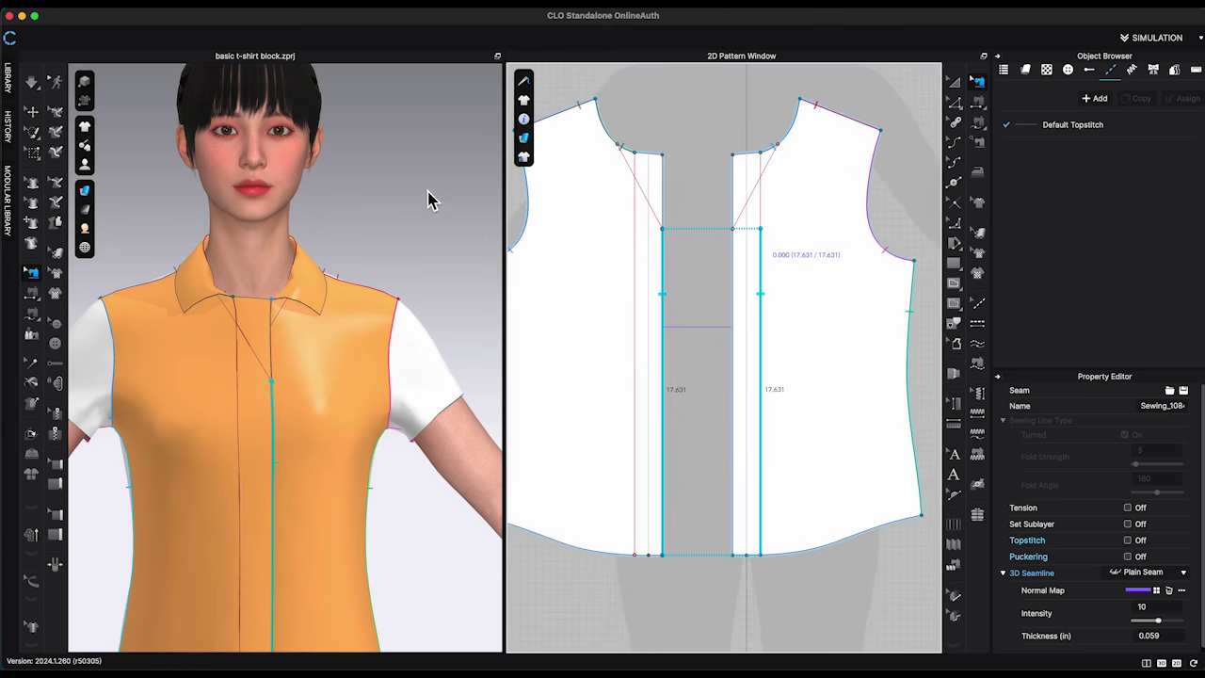
Simulate the garment with the shortened placket seam to release the upper front opening
{"action": "left_click", "coordinate": [428, 191]}
{"action": "key", "text": "space"}
{"action": "right_click_drag", "start_coordinate": [440, 215], "coordinate": [403, 222]}
{"action": "key", "text": "space"}
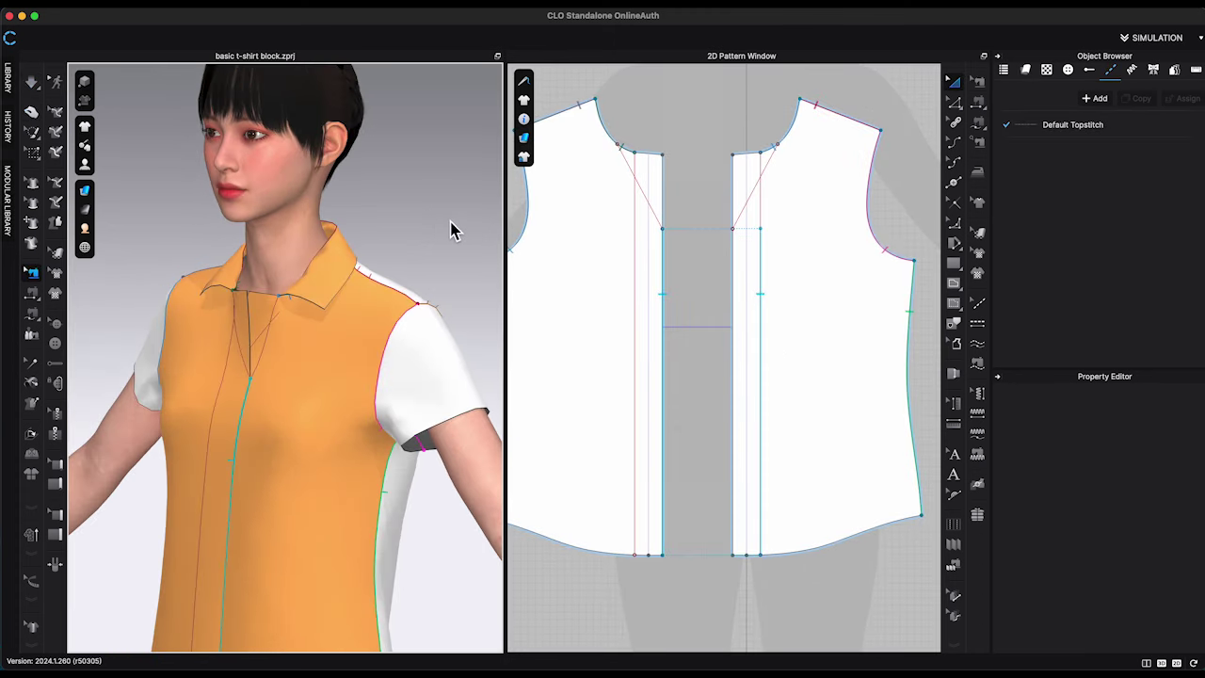
{"action": "middle_click_drag", "start_coordinate": [450, 222], "coordinate": [471, 164]}
{"action": "right_click_drag", "start_coordinate": [471, 164], "coordinate": [481, 158]}
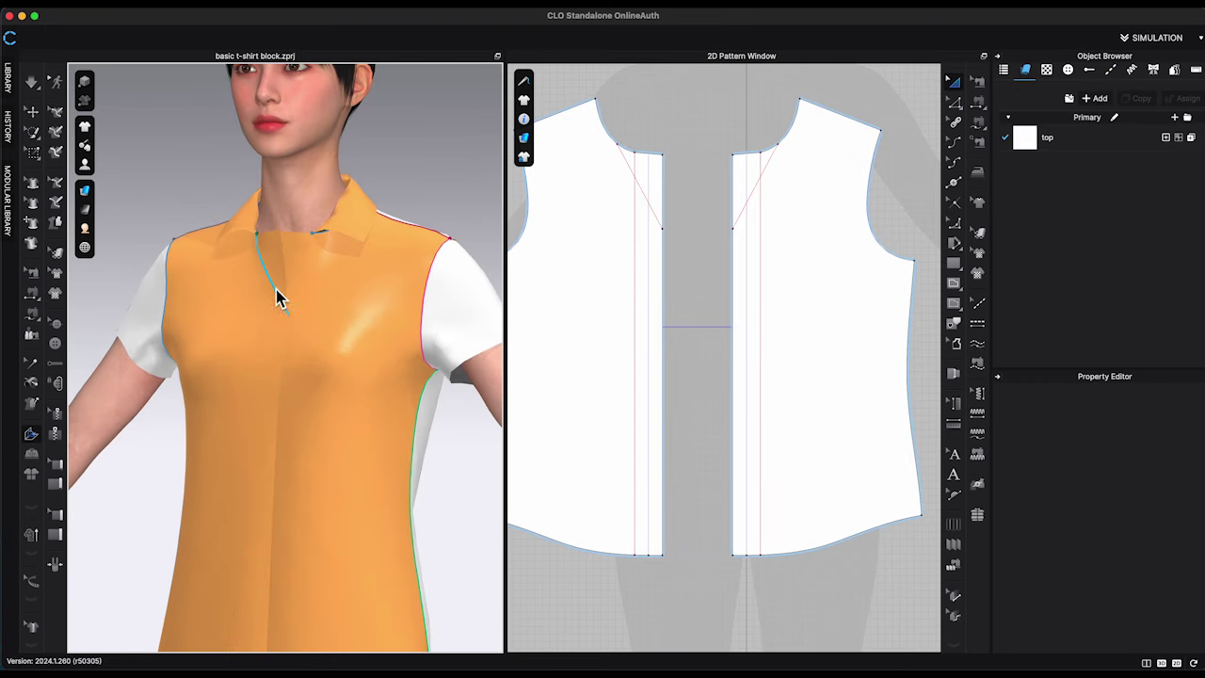
Set the internal lapel line's fold angle to 315 and turn on its fold rendering
{"action": "left_click", "coordinate": [278, 295]}
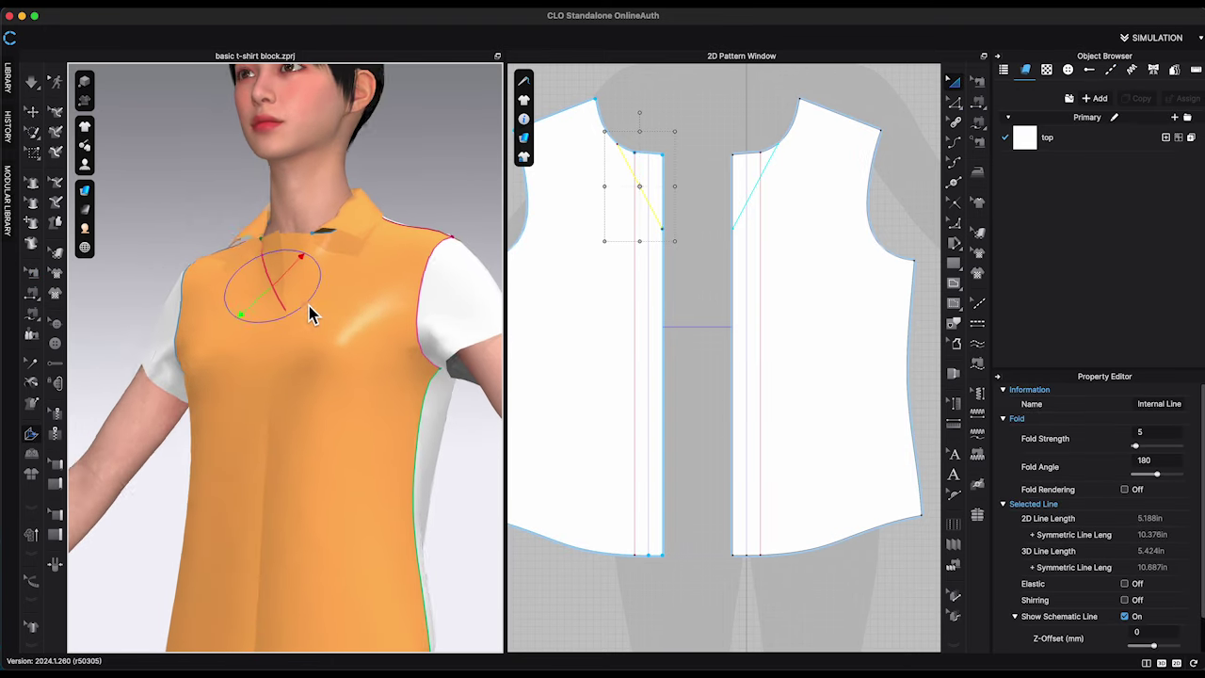
{"action": "left_click_drag", "start_coordinate": [299, 264], "coordinate": [246, 301]}
{"action": "key", "text": "2"}
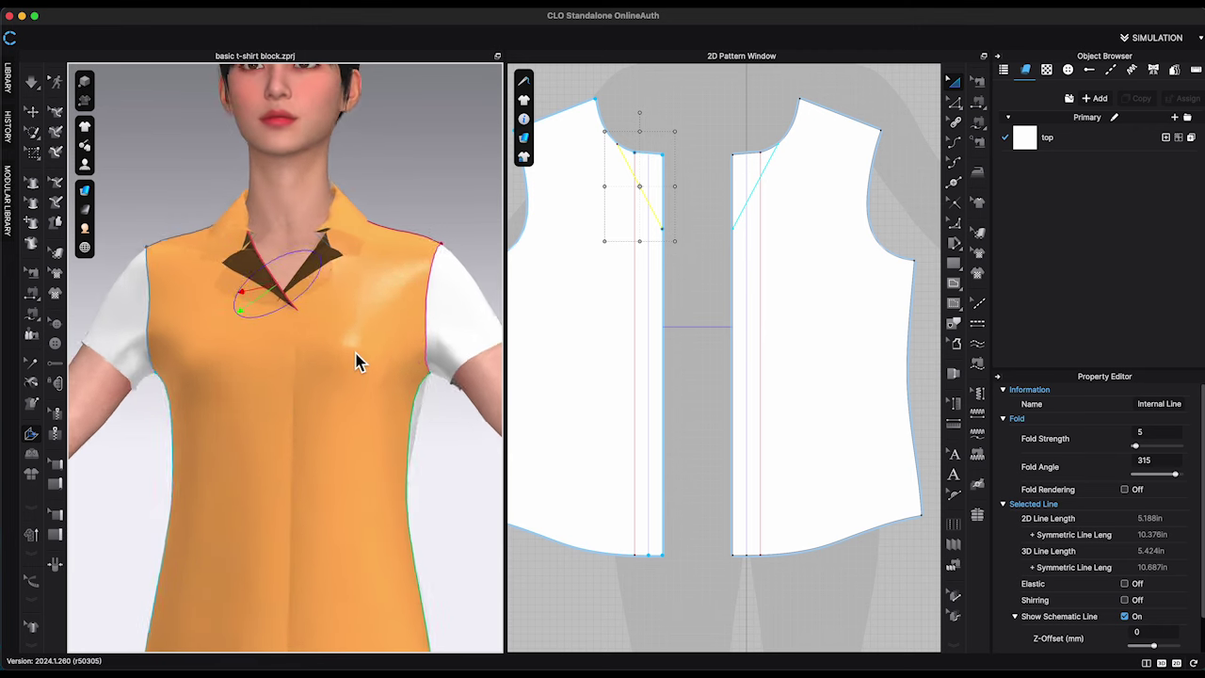
{"action": "left_click", "coordinate": [1124, 489]}
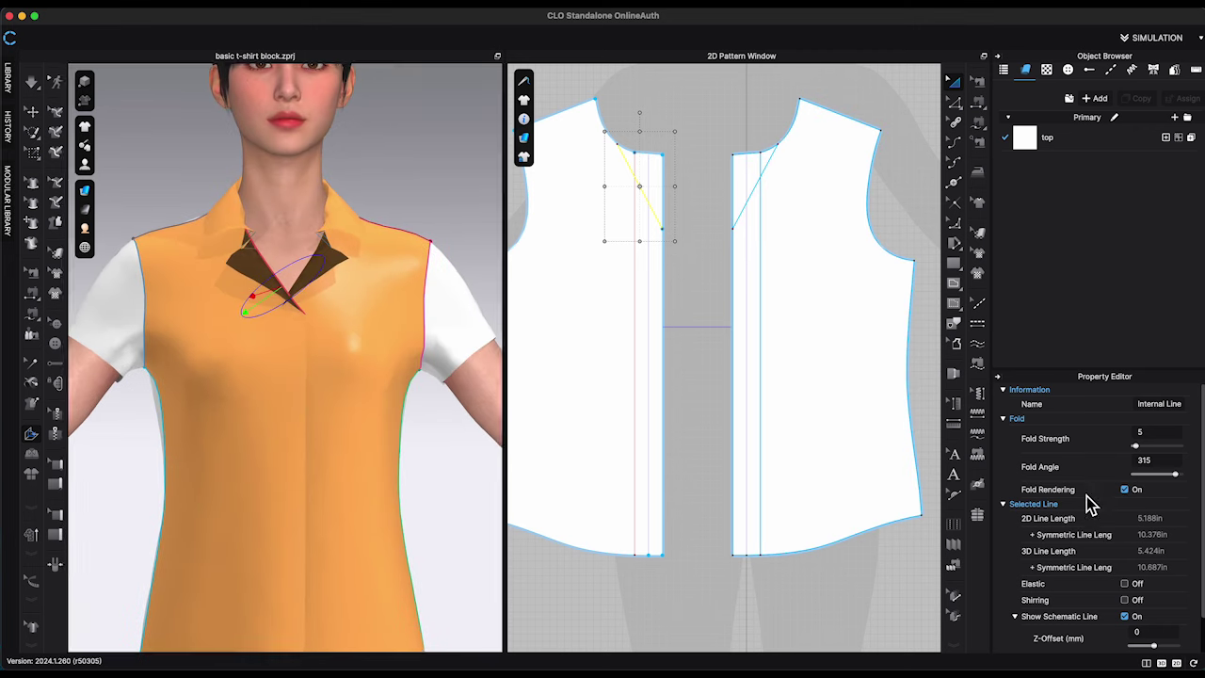
Simulate the garment, tug the lapel outward and raise the lapel line's fold angle further
{"action": "key", "text": "q"}
{"action": "left_click", "coordinate": [253, 267]}
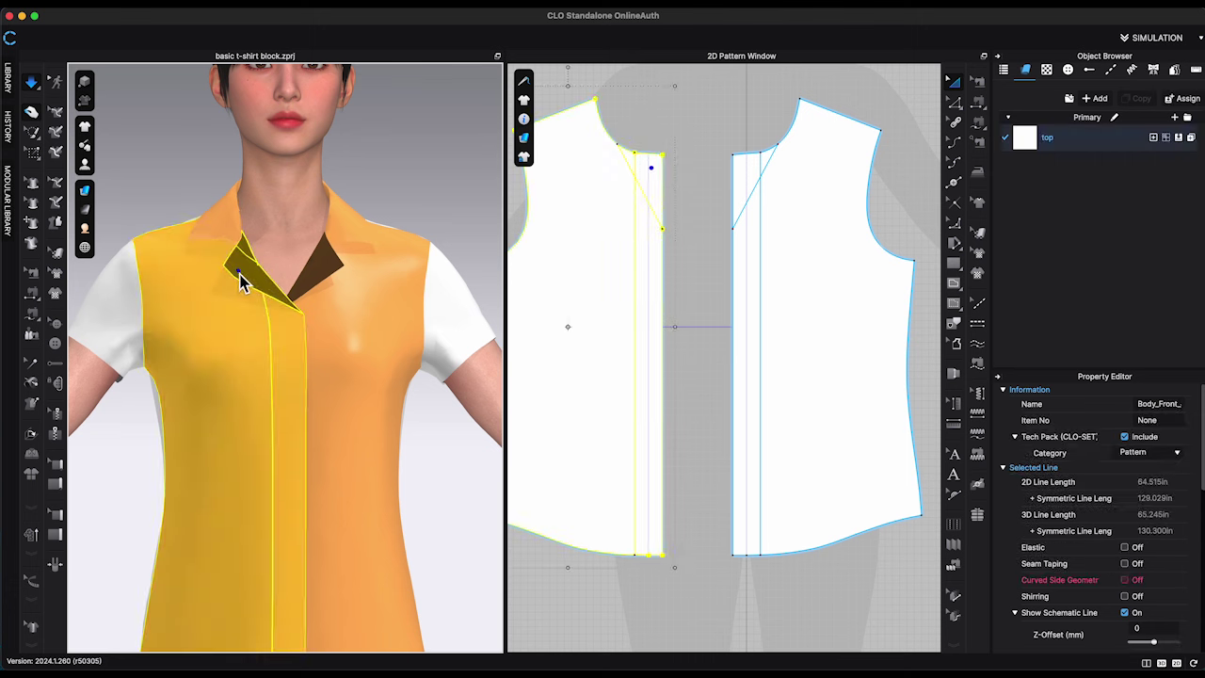
{"action": "left_click", "coordinate": [955, 102]}
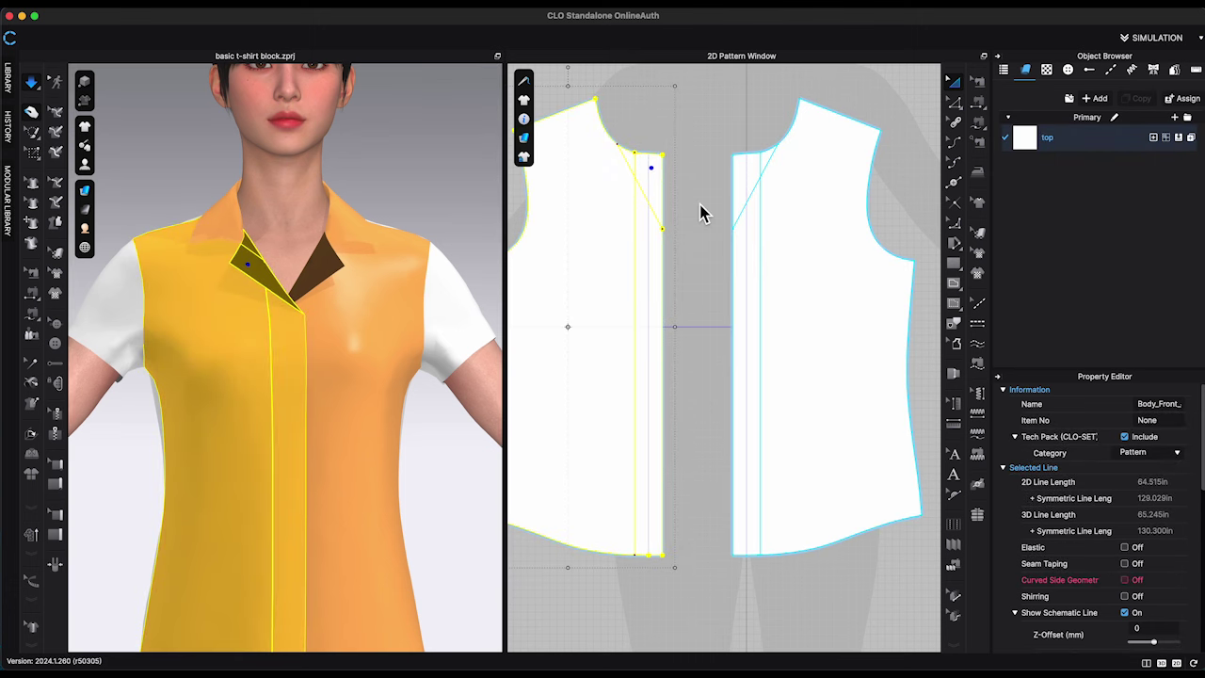
{"action": "left_click", "coordinate": [659, 220]}
{"action": "left_click_drag", "start_coordinate": [1174, 474], "coordinate": [1188, 475]}
Pull the collar and lapels into place on both sides while the garment simulates
{"action": "right_click_drag", "start_coordinate": [390, 278], "coordinate": [340, 272]}
{"action": "left_click_drag", "start_coordinate": [331, 250], "coordinate": [373, 226]}
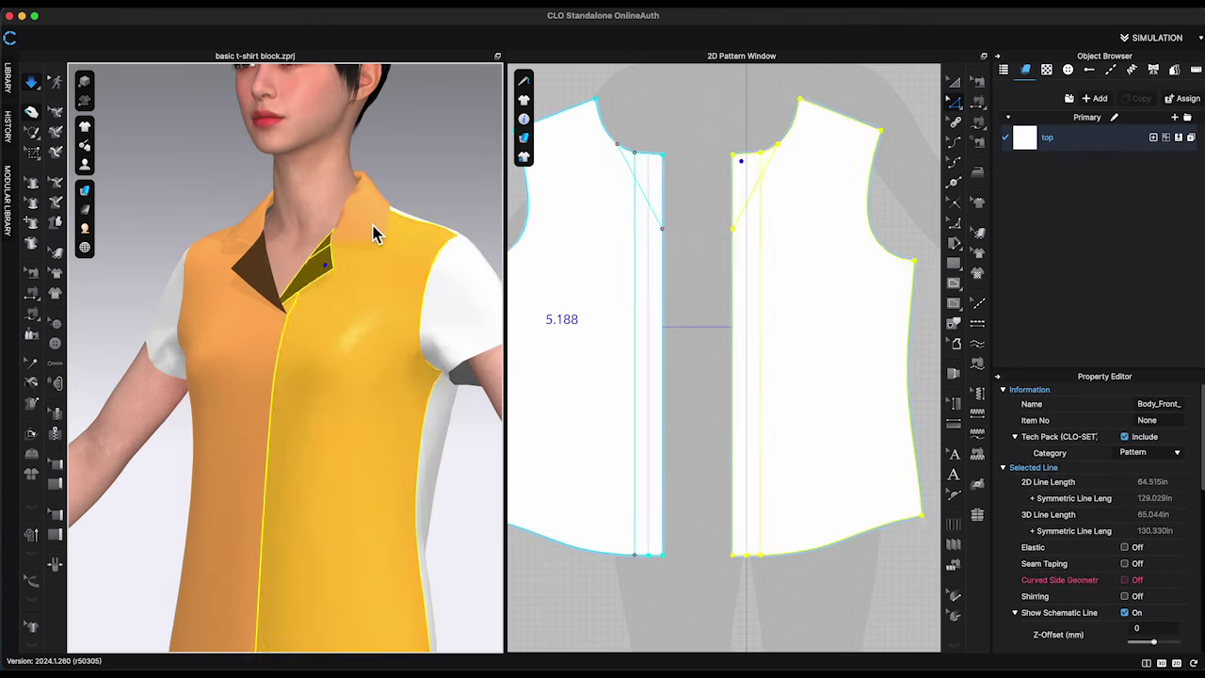
{"action": "right_click_drag", "start_coordinate": [374, 226], "coordinate": [404, 230]}
{"action": "left_click_drag", "start_coordinate": [370, 224], "coordinate": [393, 251]}
{"action": "left_click_drag", "start_coordinate": [222, 229], "coordinate": [212, 249]}
{"action": "left_click", "coordinate": [31, 434]}
{"action": "right_click_drag", "start_coordinate": [452, 226], "coordinate": [338, 230]}
{"action": "key", "text": "2"}
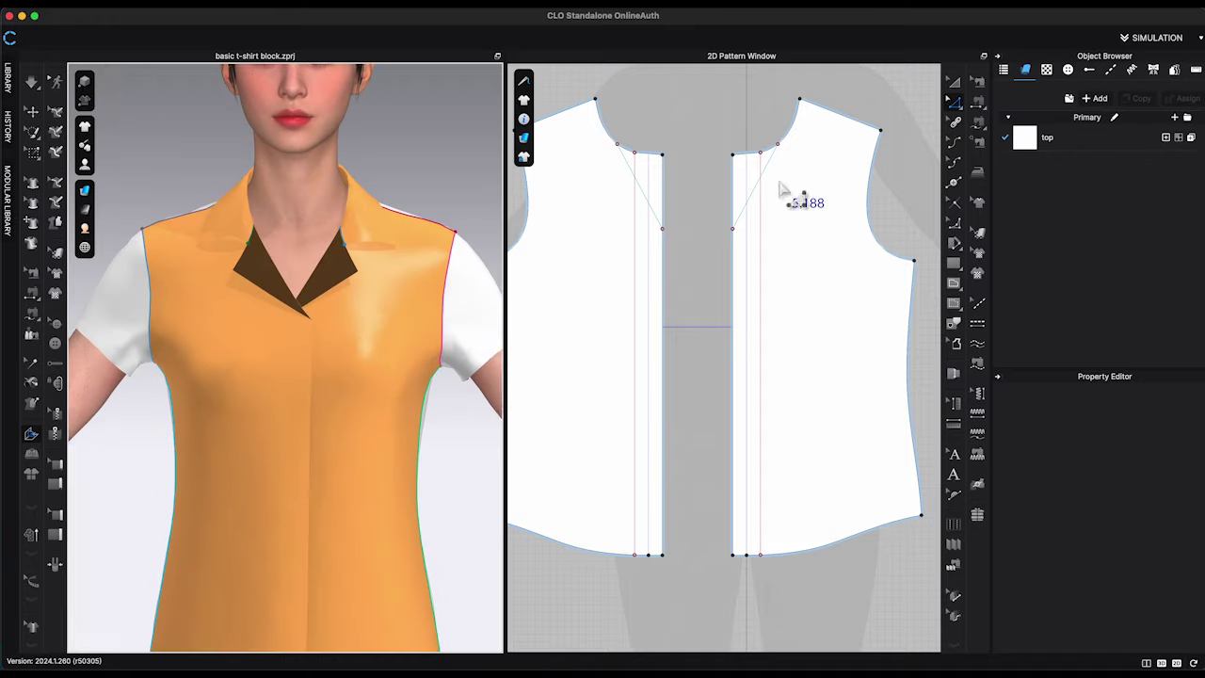
Set the collar pattern's particle distance to 10 mm
{"action": "scroll", "coordinate": [780, 189], "scroll_direction": "down", "scroll_amount": 3}
{"action": "middle_click_drag", "start_coordinate": [890, 161], "coordinate": [760, 362]}
{"action": "key", "text": "a"}
{"action": "left_click", "coordinate": [775, 280]}
{"action": "scroll", "coordinate": [1182, 575], "scroll_direction": "down", "scroll_amount": 3}
{"action": "left_click", "coordinate": [1166, 602]}
{"action": "type", "text": "10.0"}
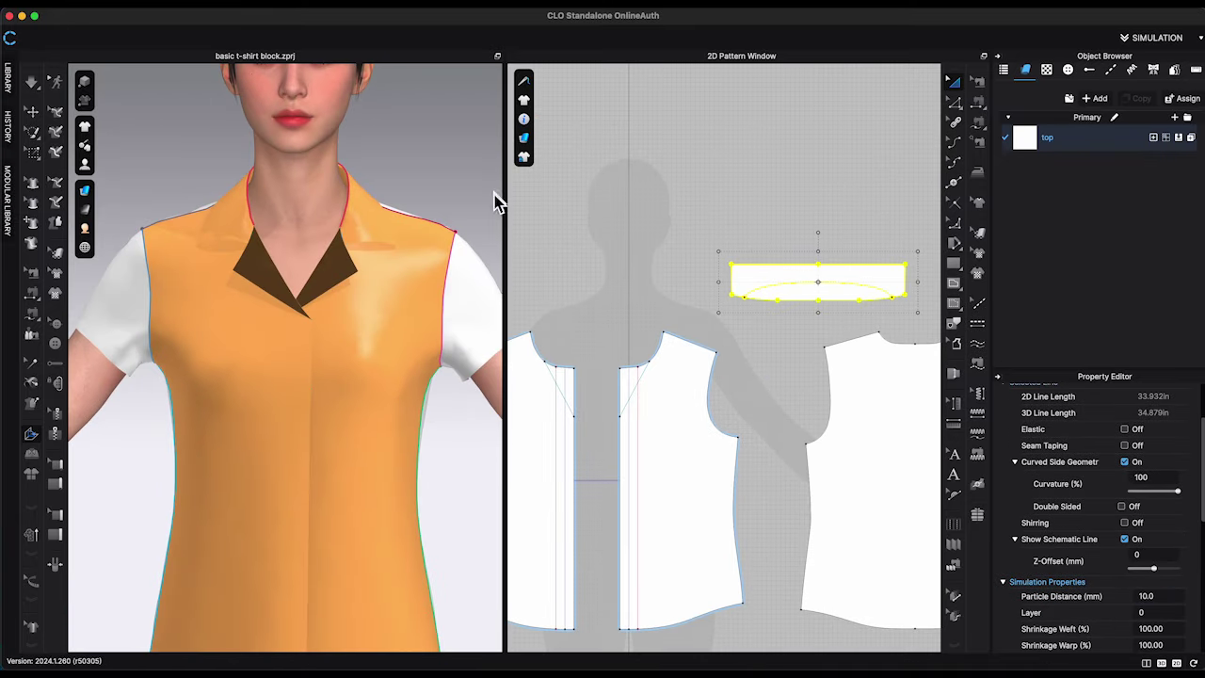
Simulate the garment with the finer collar mesh and tug the collar so it settles around the neck
{"action": "left_click", "coordinate": [448, 184]}
{"action": "key", "text": "space"}
{"action": "right_click_drag", "start_coordinate": [446, 185], "coordinate": [356, 186]}
{"action": "left_click_drag", "start_coordinate": [261, 198], "coordinate": [211, 220]}
{"action": "right_click_drag", "start_coordinate": [310, 215], "coordinate": [470, 209]}
{"action": "left_click", "coordinate": [440, 209]}
{"action": "middle_click_drag", "start_coordinate": [440, 209], "coordinate": [442, 190]}
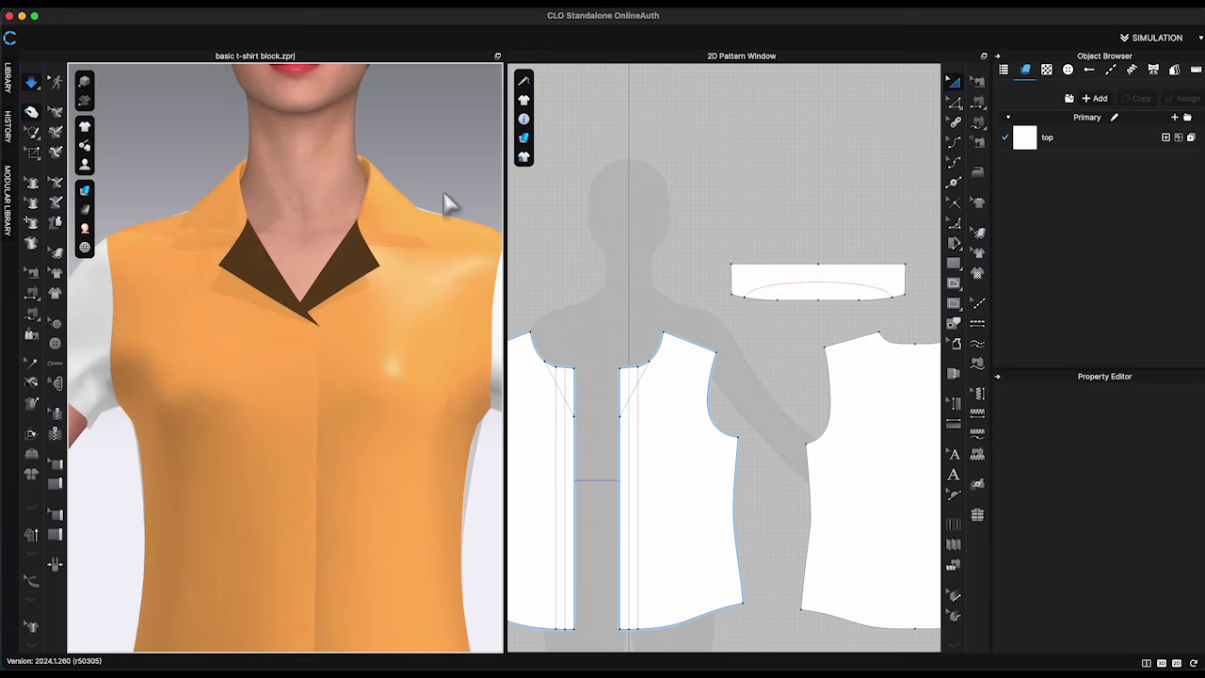
{"action": "scroll", "coordinate": [442, 190], "scroll_direction": "down", "scroll_amount": 3}
{"action": "key", "text": "space"}
Remove the strengthening from the collar and both front patterns
{"action": "left_click", "coordinate": [362, 189]}
{"action": "left_click", "coordinate": [380, 275]}
{"action": "left_click", "coordinate": [275, 285], "text": "shift"}
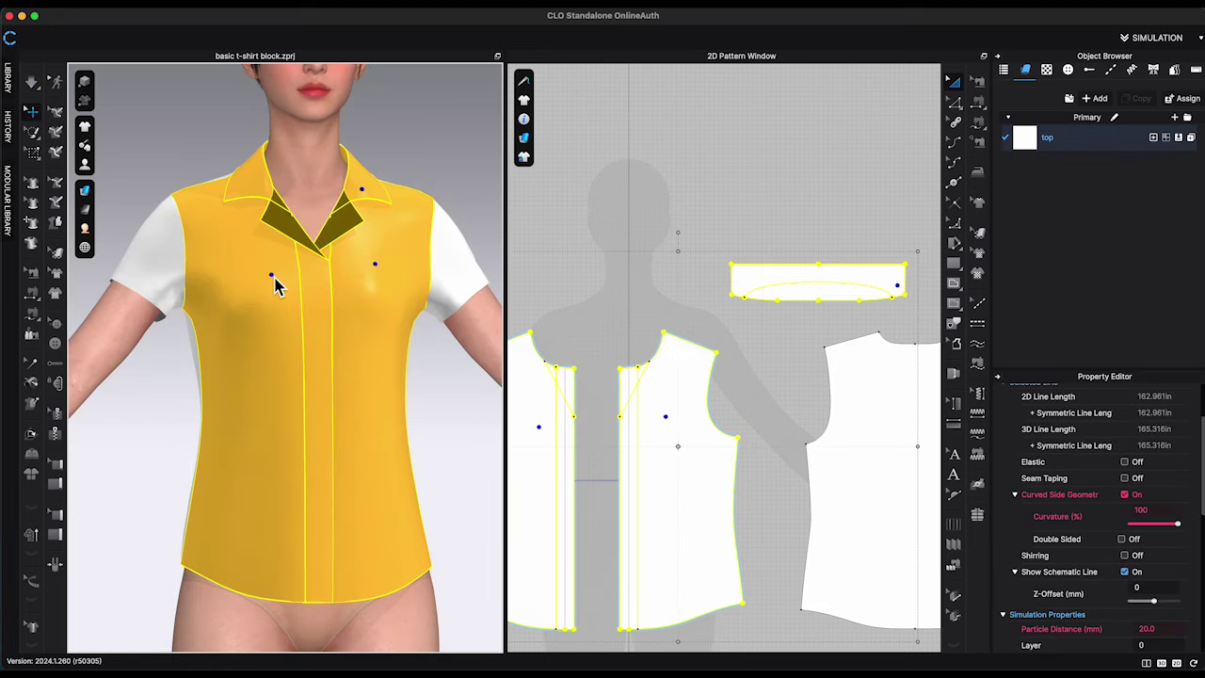
{"action": "right_click", "coordinate": [275, 286]}
{"action": "left_click", "coordinate": [349, 384]}
{"action": "left_click", "coordinate": [442, 176]}
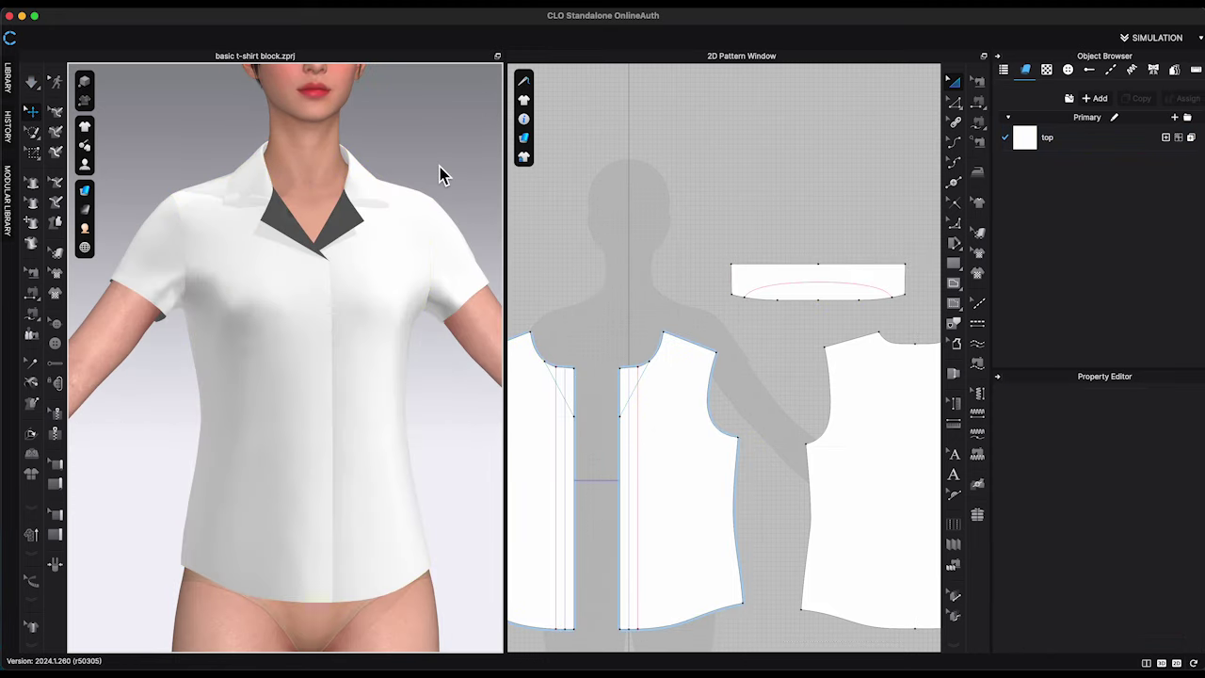
Turn on Bond for the collar pattern to stiffen it with fusible interfacing
{"action": "right_click_drag", "start_coordinate": [435, 197], "coordinate": [360, 217]}
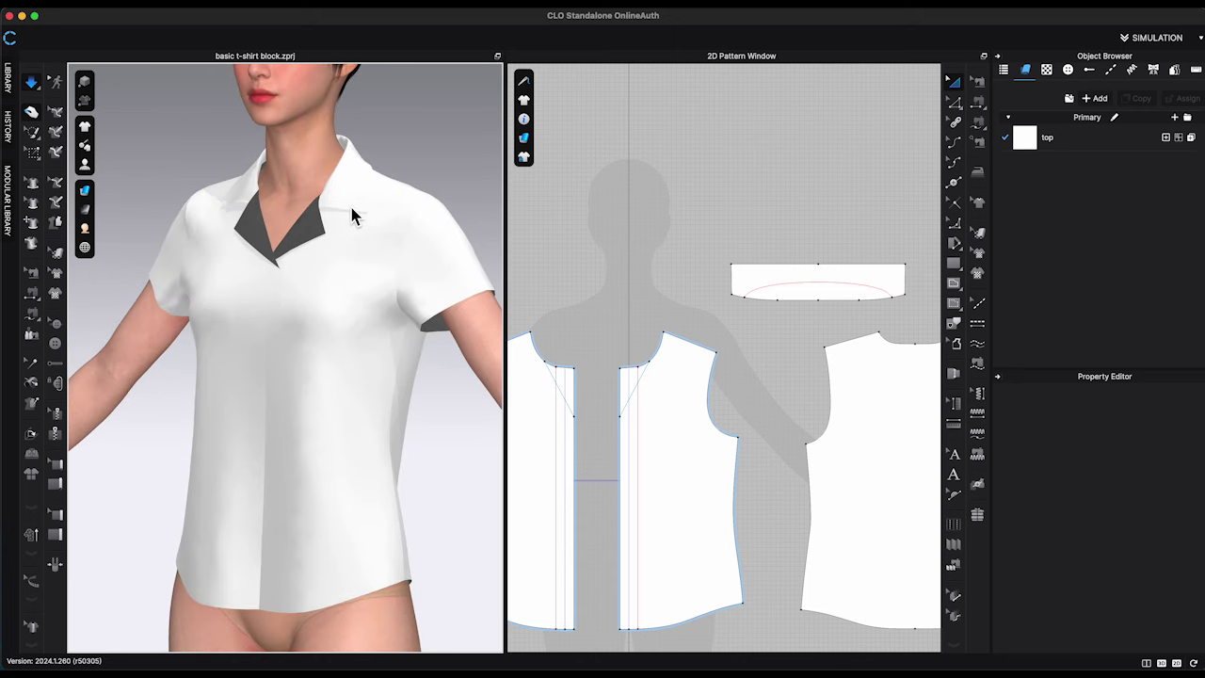
{"action": "left_click", "coordinate": [355, 205]}
{"action": "left_click", "coordinate": [808, 254]}
{"action": "left_click", "coordinate": [806, 277]}
{"action": "scroll", "coordinate": [1115, 497], "scroll_direction": "down", "scroll_amount": 3}
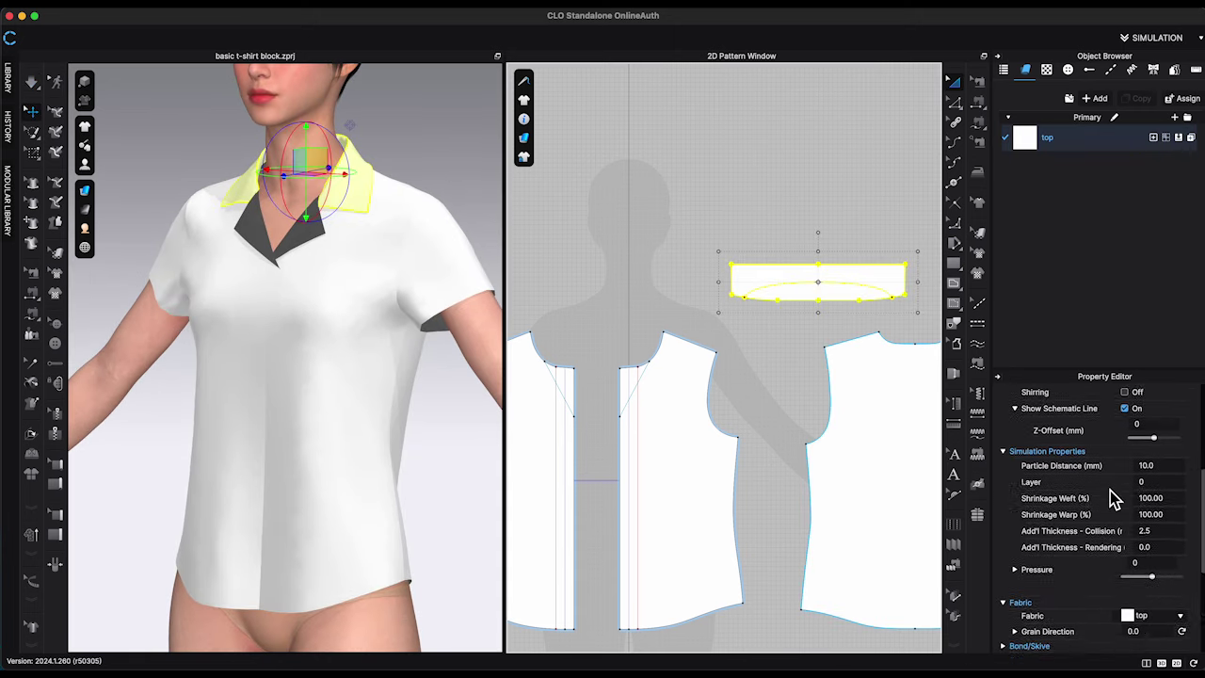
{"action": "scroll", "coordinate": [1115, 497], "scroll_direction": "down", "scroll_amount": 5}
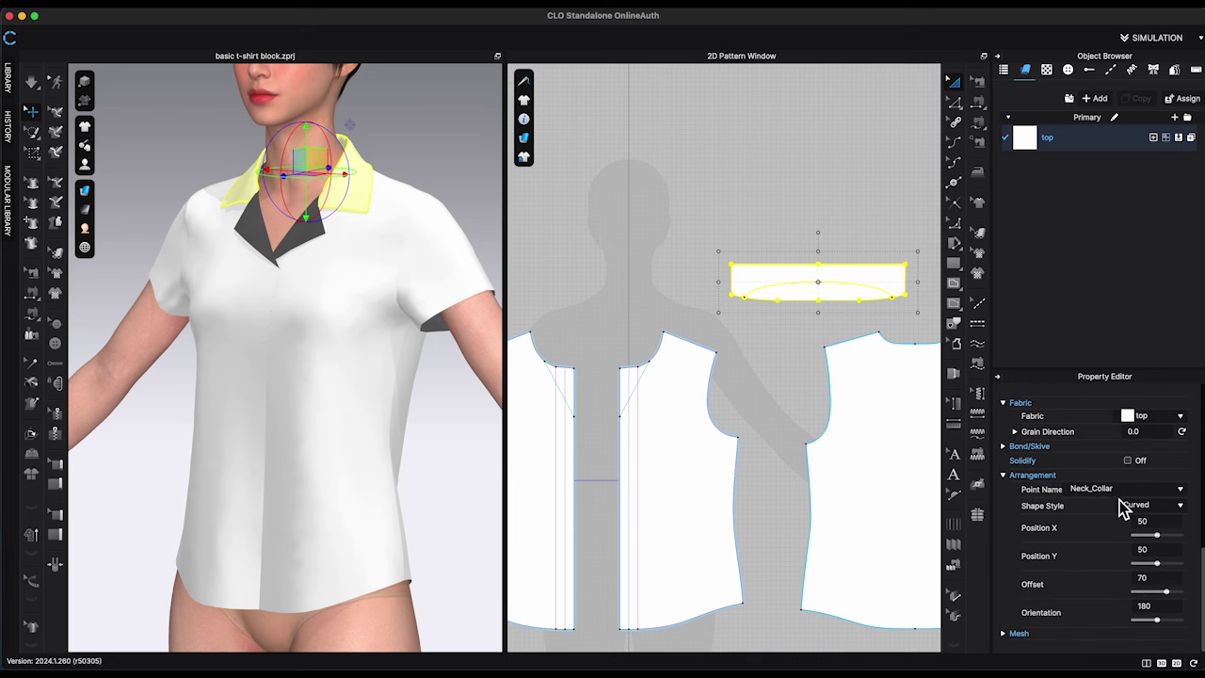
{"action": "left_click", "coordinate": [1003, 446]}
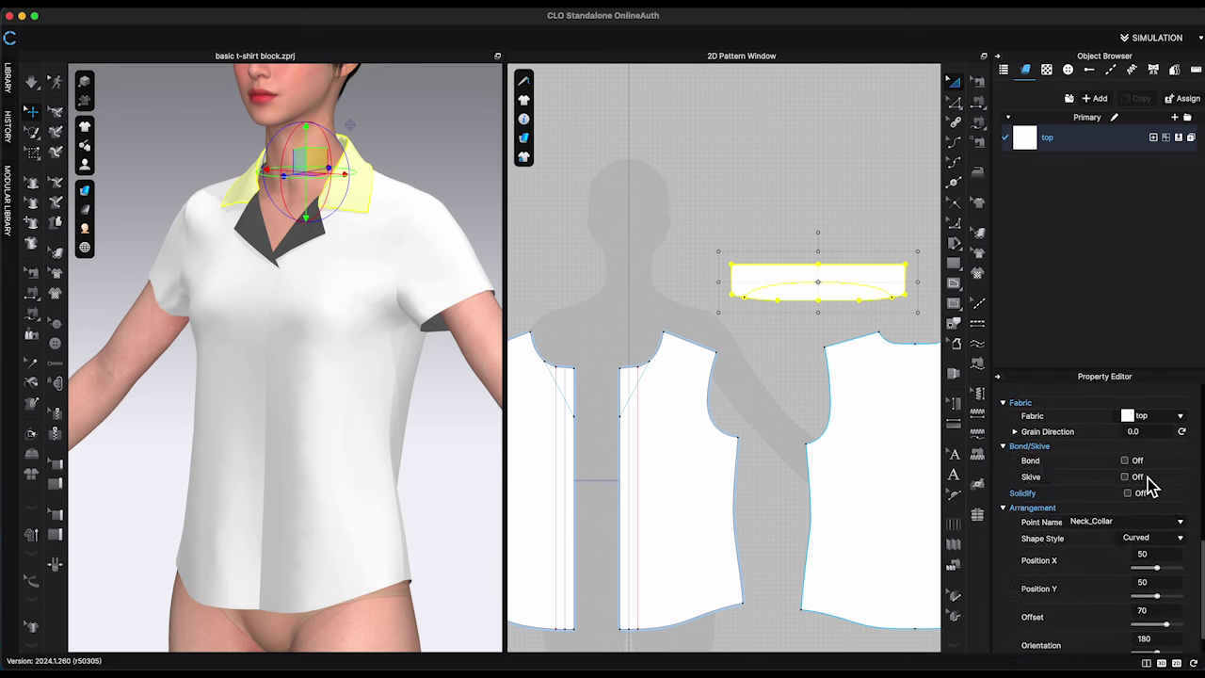
{"action": "left_click", "coordinate": [1126, 461]}
{"action": "left_click", "coordinate": [436, 172]}
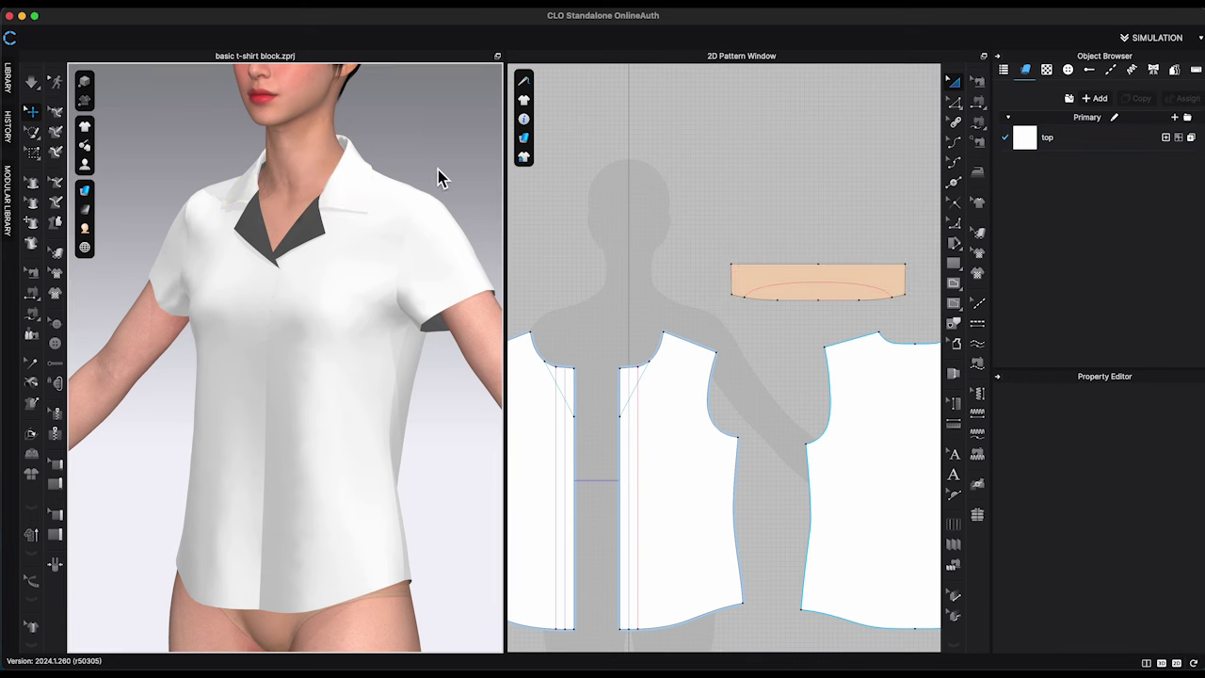
Simulate the garment with the bonded collar and check how the collar and lapels drape
{"action": "right_click_drag", "start_coordinate": [435, 167], "coordinate": [475, 169]}
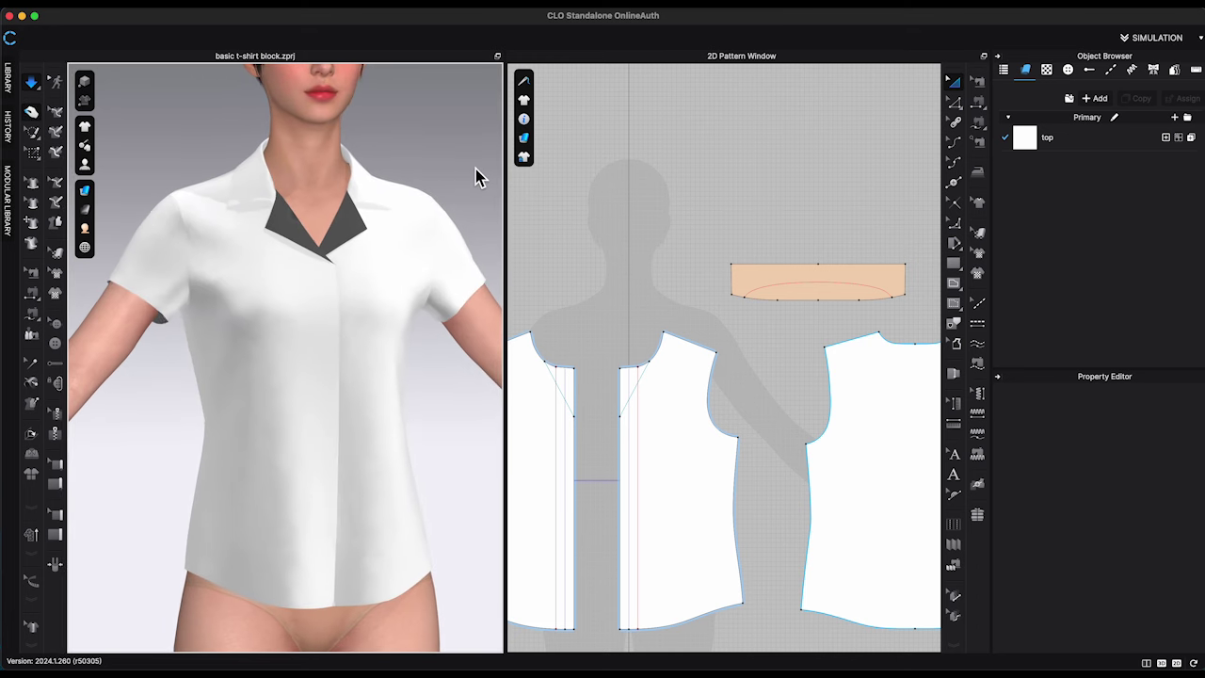
{"action": "left_click", "coordinate": [258, 196]}
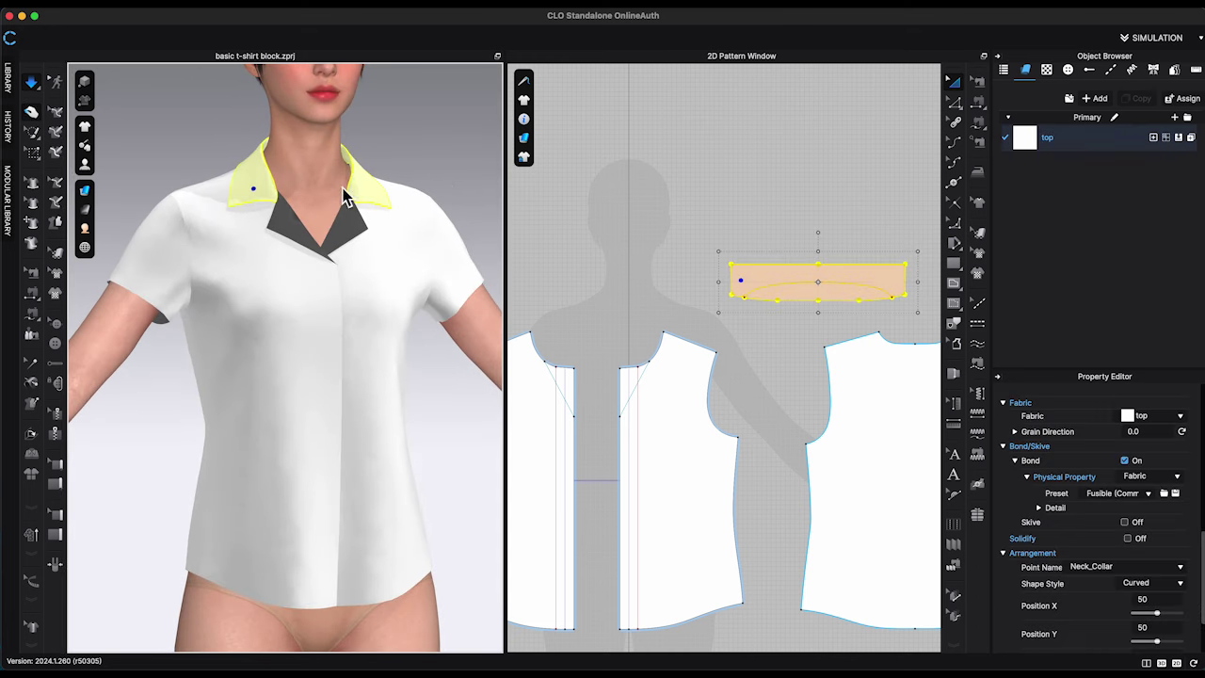
{"action": "left_click", "coordinate": [430, 179]}
{"action": "mouse_move", "coordinate": [433, 184]}
{"action": "right_mouse_down"}
{"action": "mouse_move", "coordinate": [444, 179]}
{"action": "mouse_move", "coordinate": [434, 176]}
{"action": "right_mouse_up"}
{"action": "scroll", "coordinate": [446, 235], "scroll_direction": "down", "scroll_amount": 3}
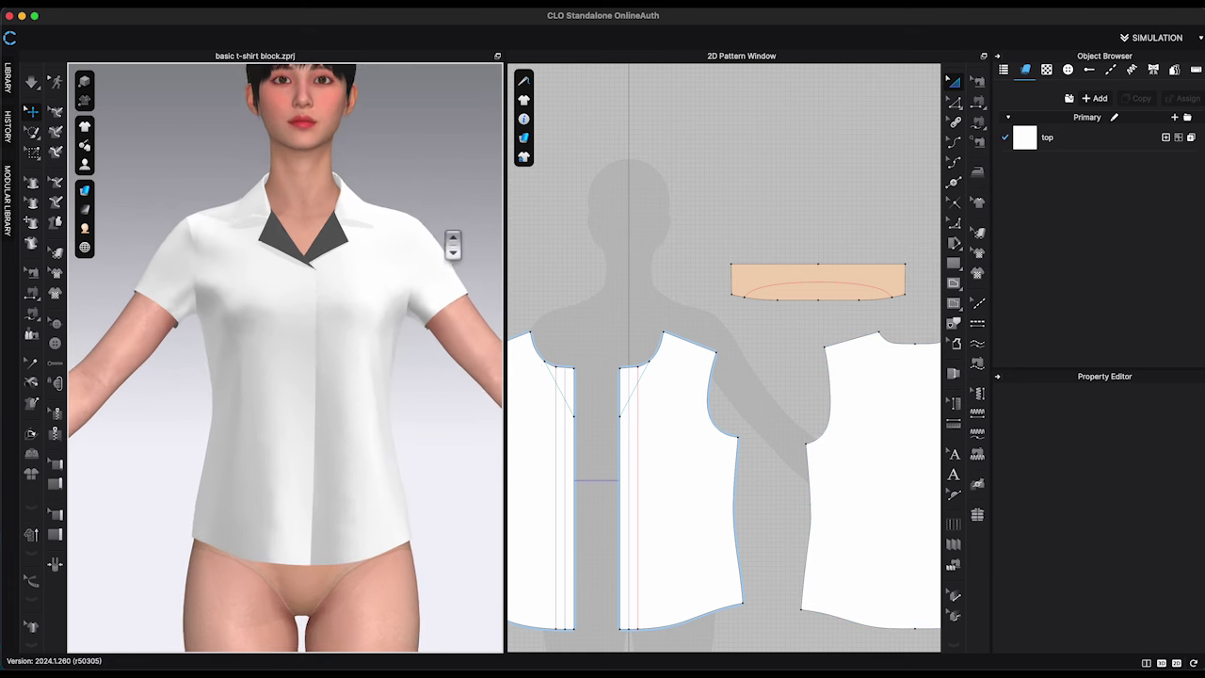
{"action": "scroll", "coordinate": [626, 252], "scroll_direction": "down", "scroll_amount": 4}
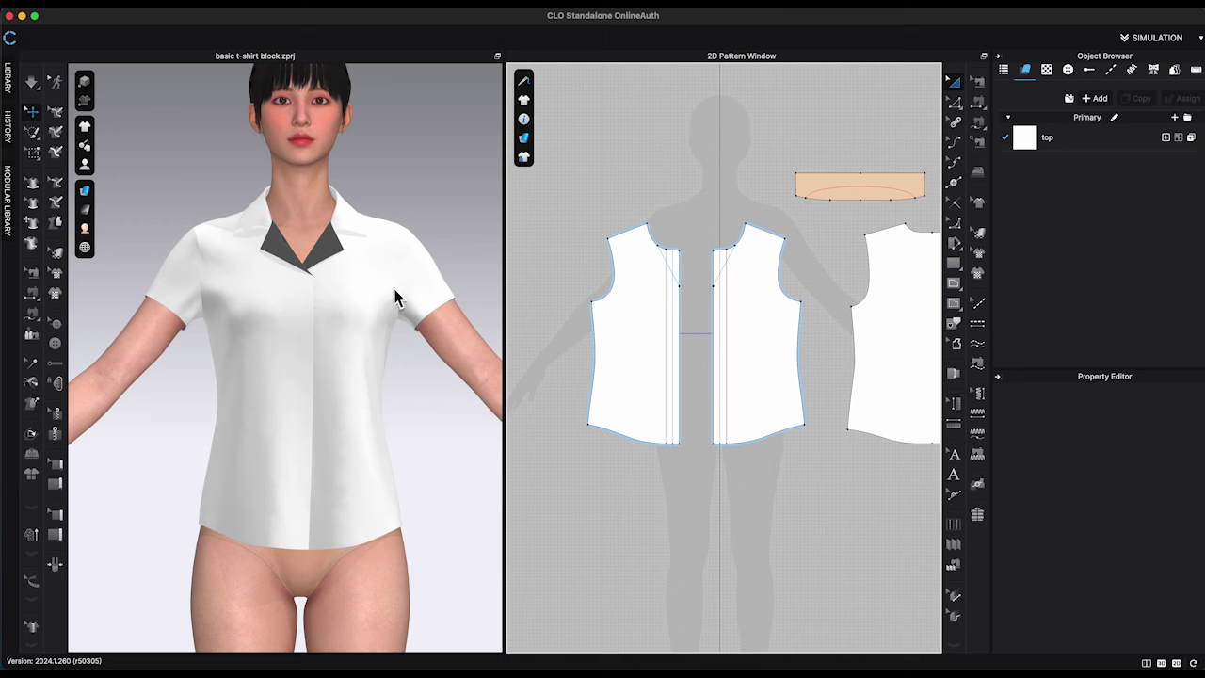
Draw a curved internal facing line on the symmetric front patterns from the shoulder seam down to the hem
{"action": "scroll", "coordinate": [395, 298], "scroll_direction": "up", "scroll_amount": 2}
{"action": "scroll", "coordinate": [621, 344], "scroll_direction": "up", "scroll_amount": 2}
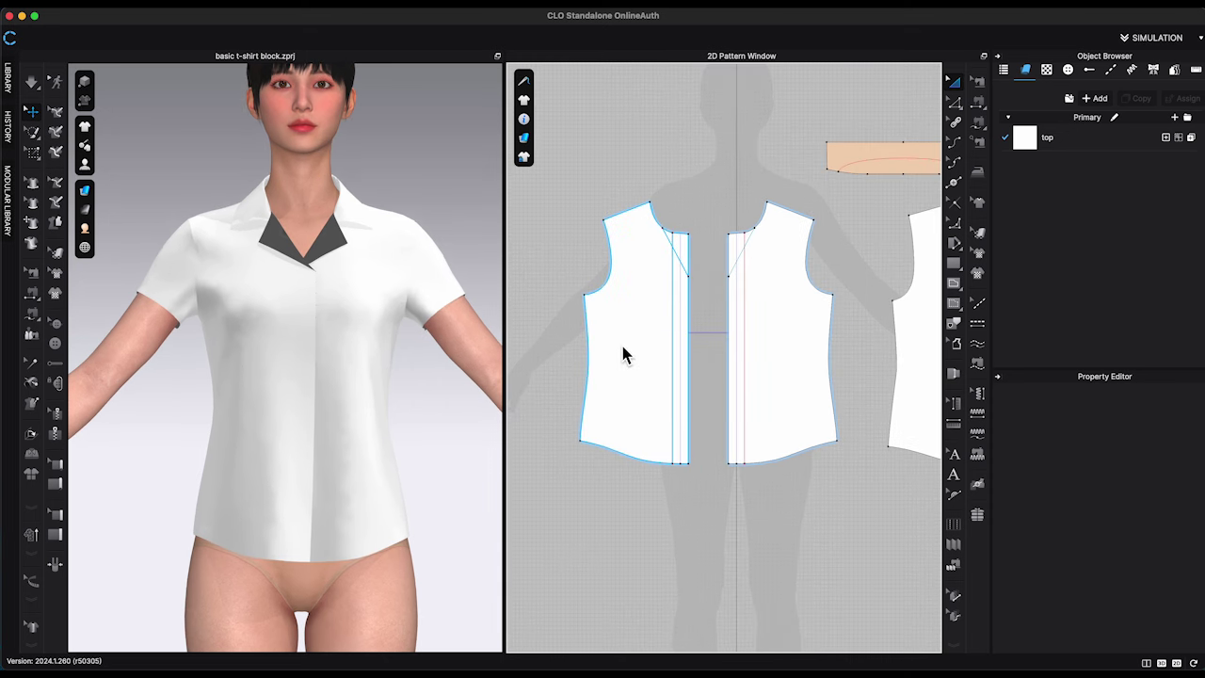
{"action": "middle_click_drag", "start_coordinate": [712, 345], "coordinate": [741, 317]}
{"action": "scroll", "coordinate": [736, 323], "scroll_direction": "up", "scroll_amount": 2}
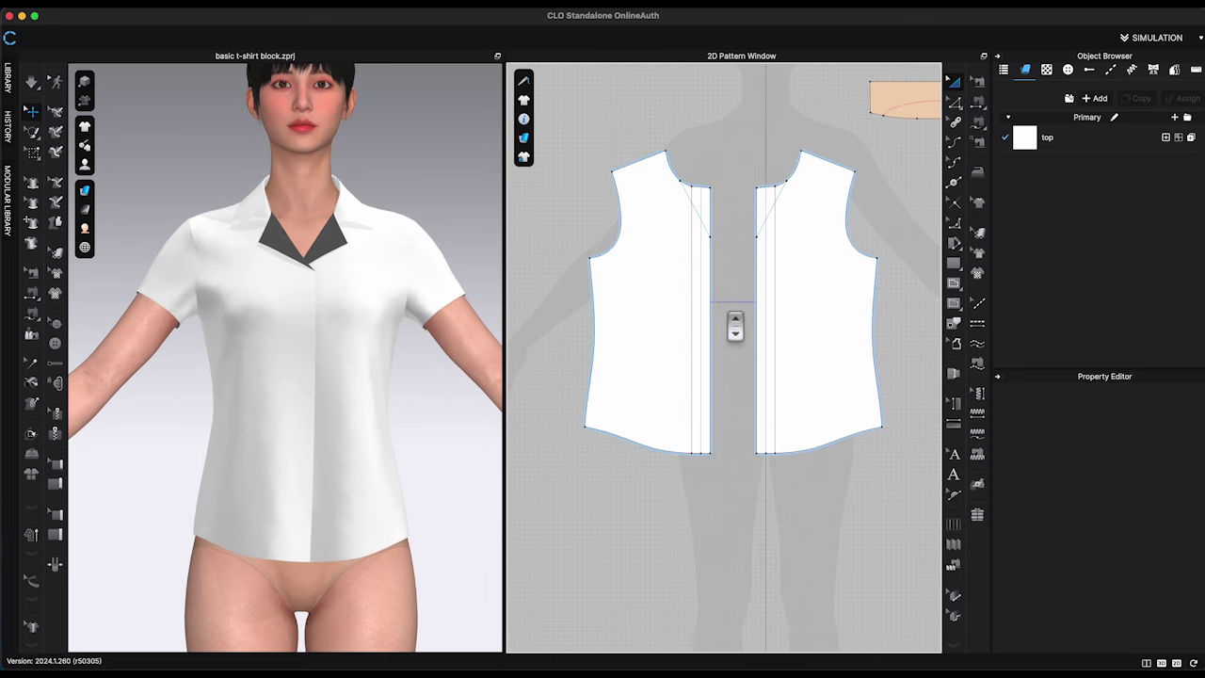
{"action": "left_click", "coordinate": [953, 283]}
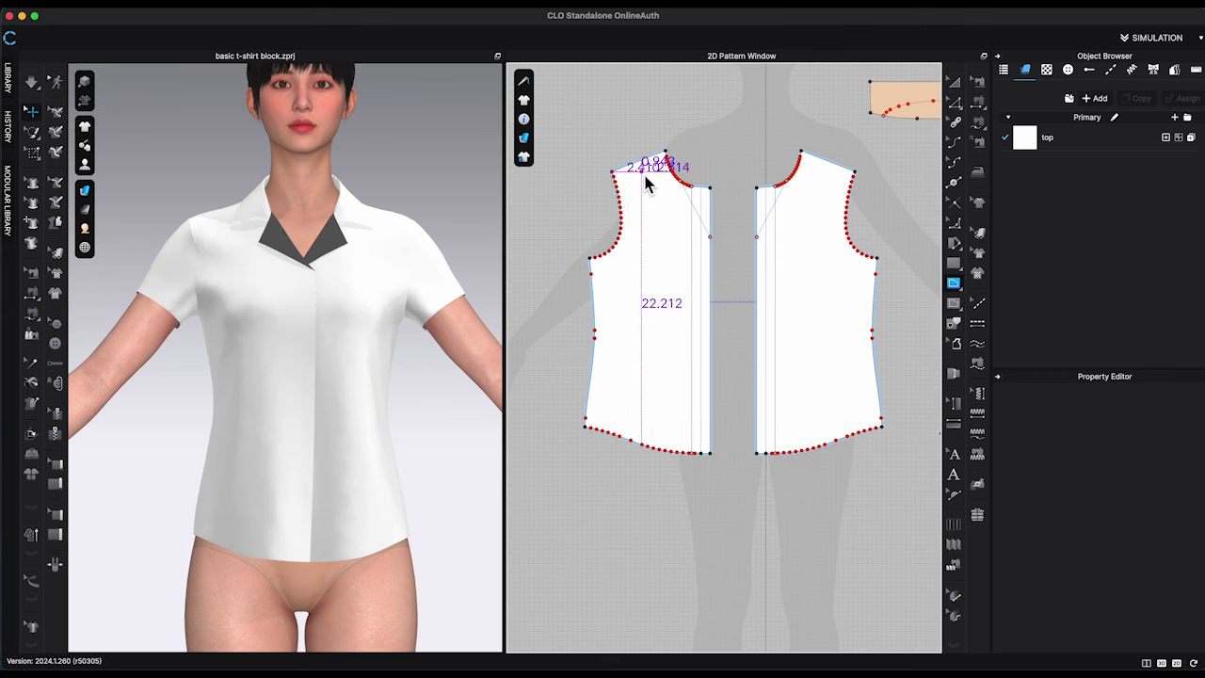
{"action": "left_click", "coordinate": [679, 282]}
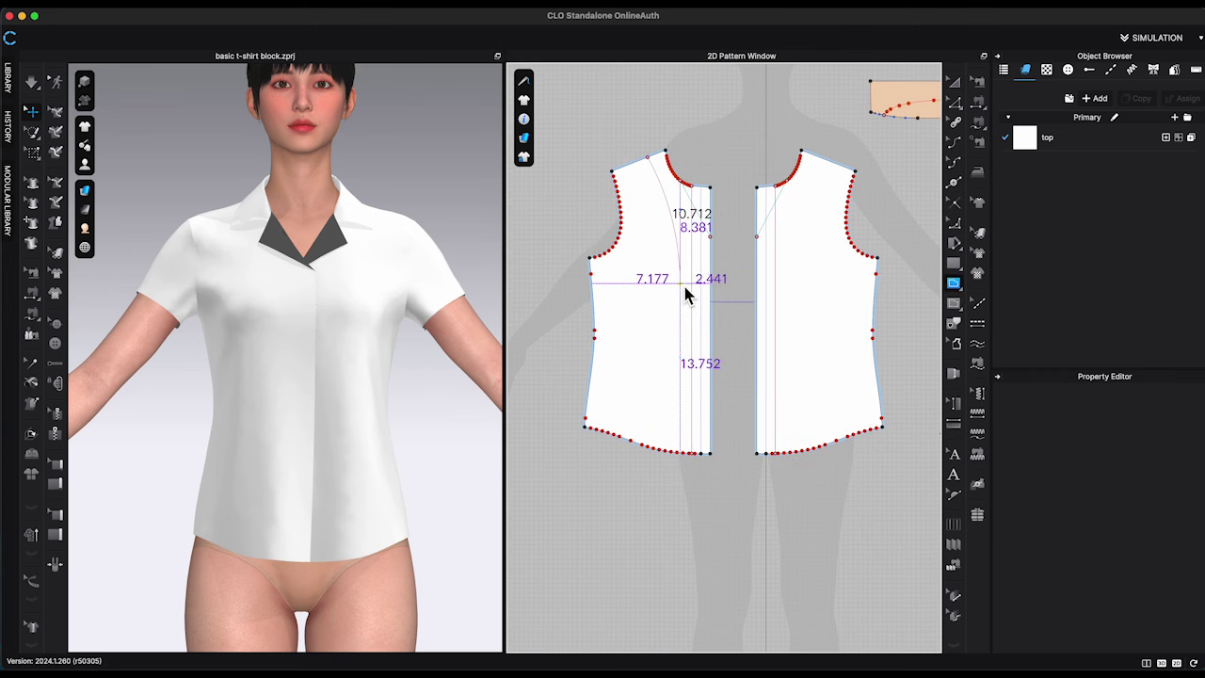
{"action": "double_click", "coordinate": [693, 454]}
{"action": "left_click", "coordinate": [724, 301]}
{"action": "key", "text": "Return"}
{"action": "left_click", "coordinate": [743, 258]}
{"action": "right_click", "coordinate": [682, 284]}
{"action": "left_click", "coordinate": [723, 357]}
Layer-clone both front patterns as an under layer, placing the copies about 28.97 in below the originals
{"action": "scroll", "coordinate": [739, 365], "scroll_direction": "down", "scroll_amount": 2}
{"action": "scroll", "coordinate": [739, 181], "scroll_direction": "down", "scroll_amount": 2}
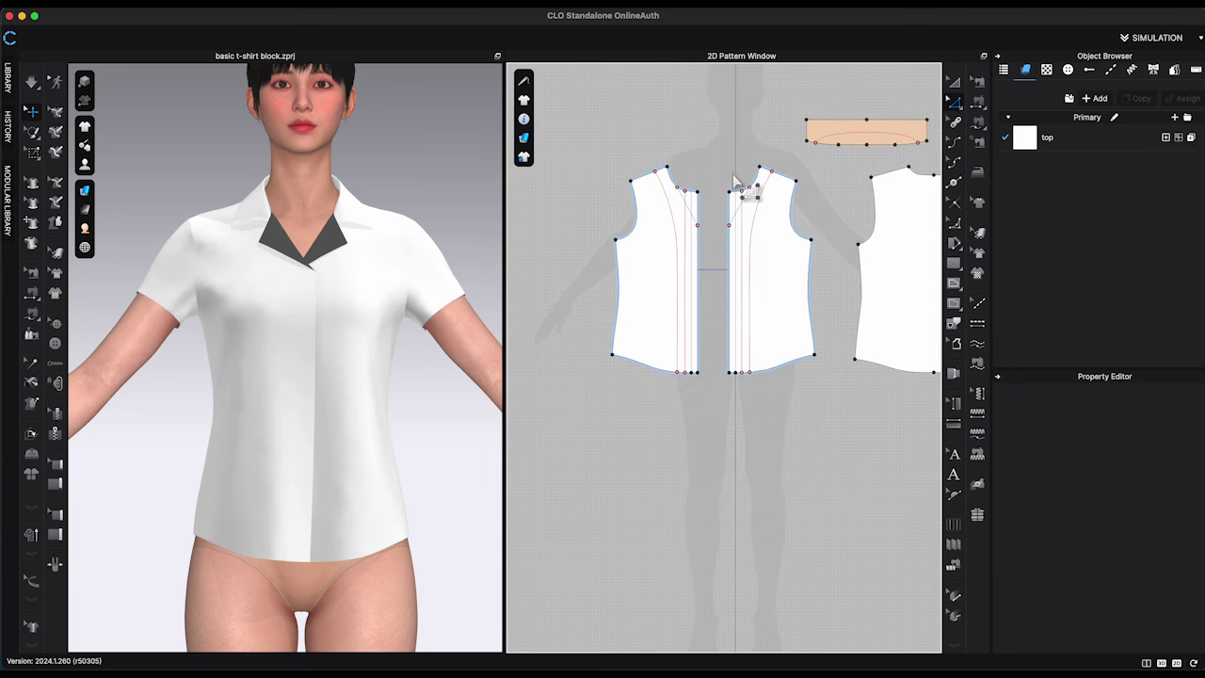
{"action": "left_click_drag", "start_coordinate": [591, 167], "coordinate": [831, 401]}
{"action": "right_click", "coordinate": [798, 356]}
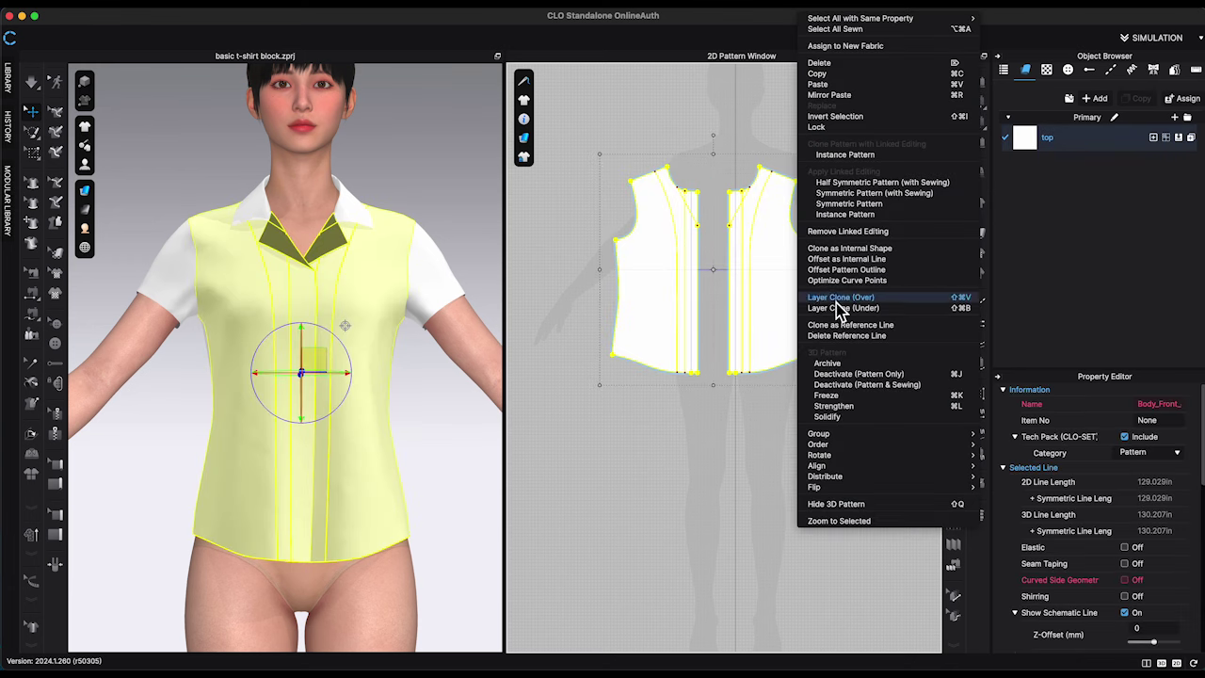
{"action": "key", "text": "Return"}
{"action": "left_click", "coordinate": [722, 522]}
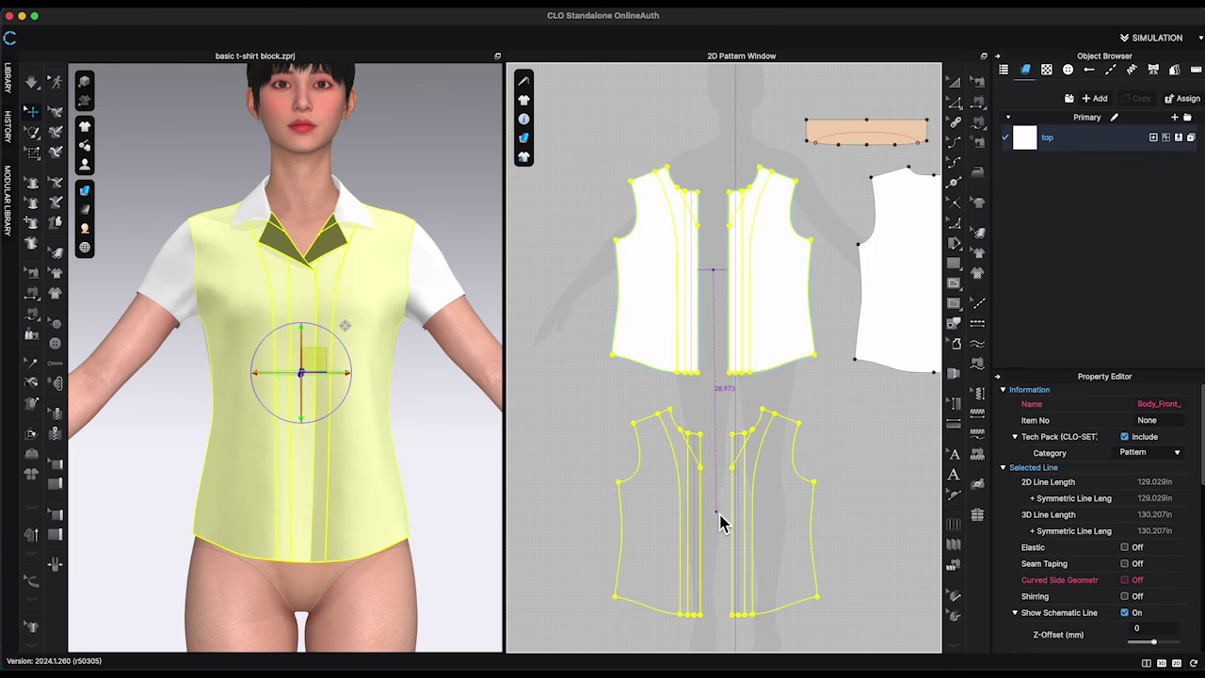
{"action": "left_click", "coordinate": [844, 480]}
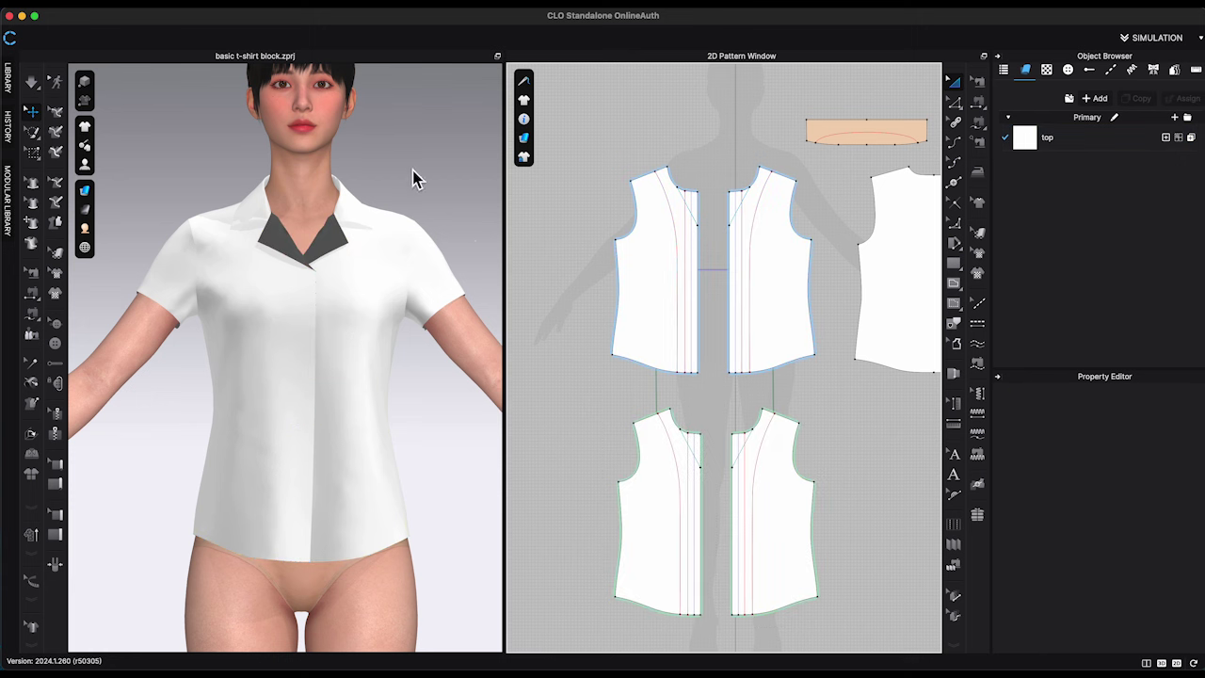
Simulate the garment with the cloned front layers and adjust the lapels on both sides
{"action": "right_click_drag", "start_coordinate": [409, 188], "coordinate": [341, 264]}
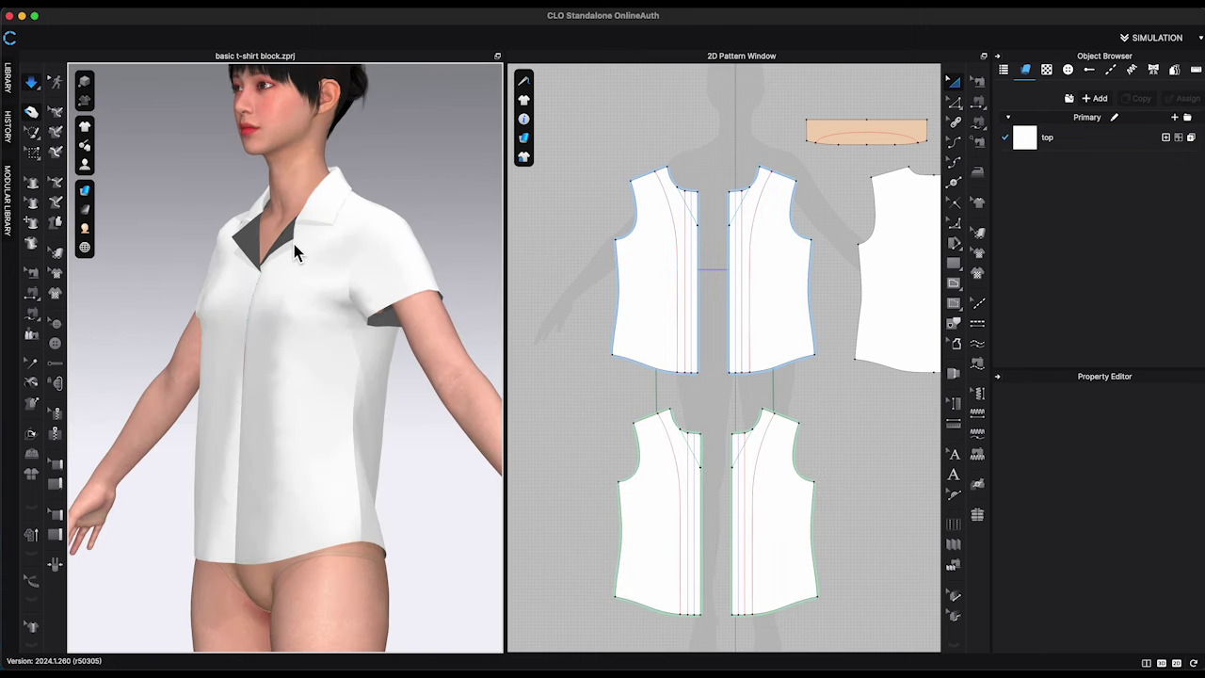
{"action": "left_click", "coordinate": [293, 244]}
{"action": "key", "text": "2"}
{"action": "left_click", "coordinate": [304, 247]}
{"action": "left_click", "coordinate": [212, 239]}
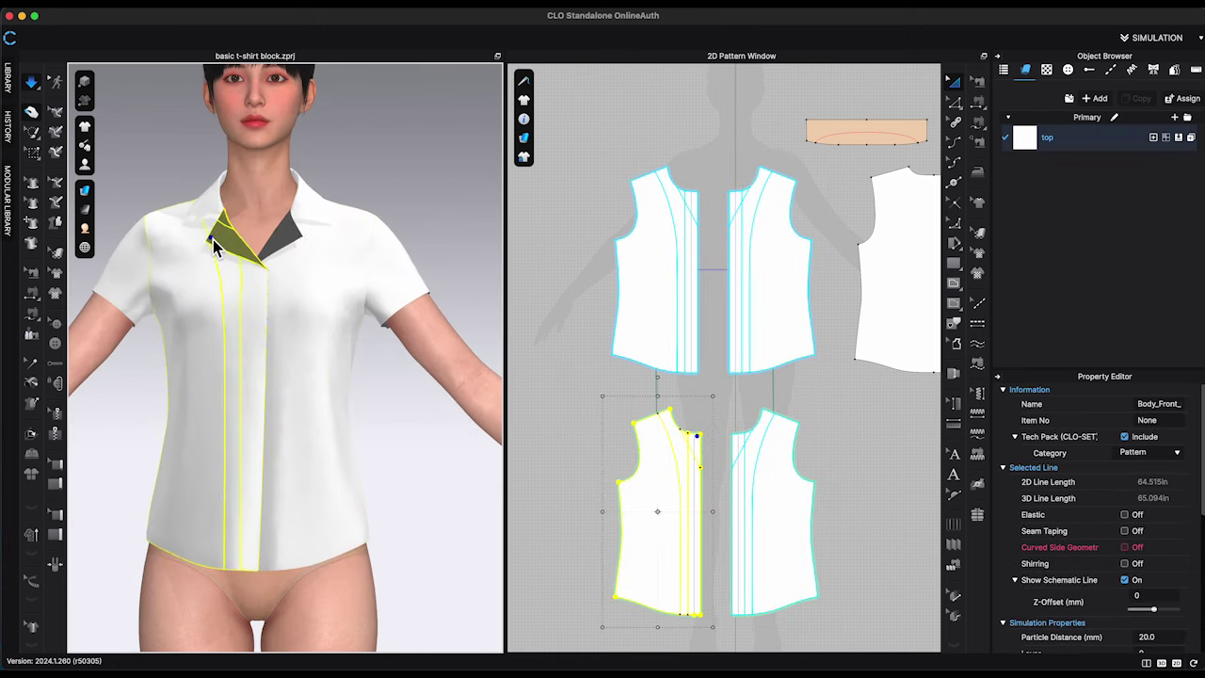
{"action": "key", "text": "space"}
Flip the normals of both cloned front patterns and simulate the garment
{"action": "left_click", "coordinate": [215, 223]}
{"action": "right_click", "coordinate": [250, 221]}
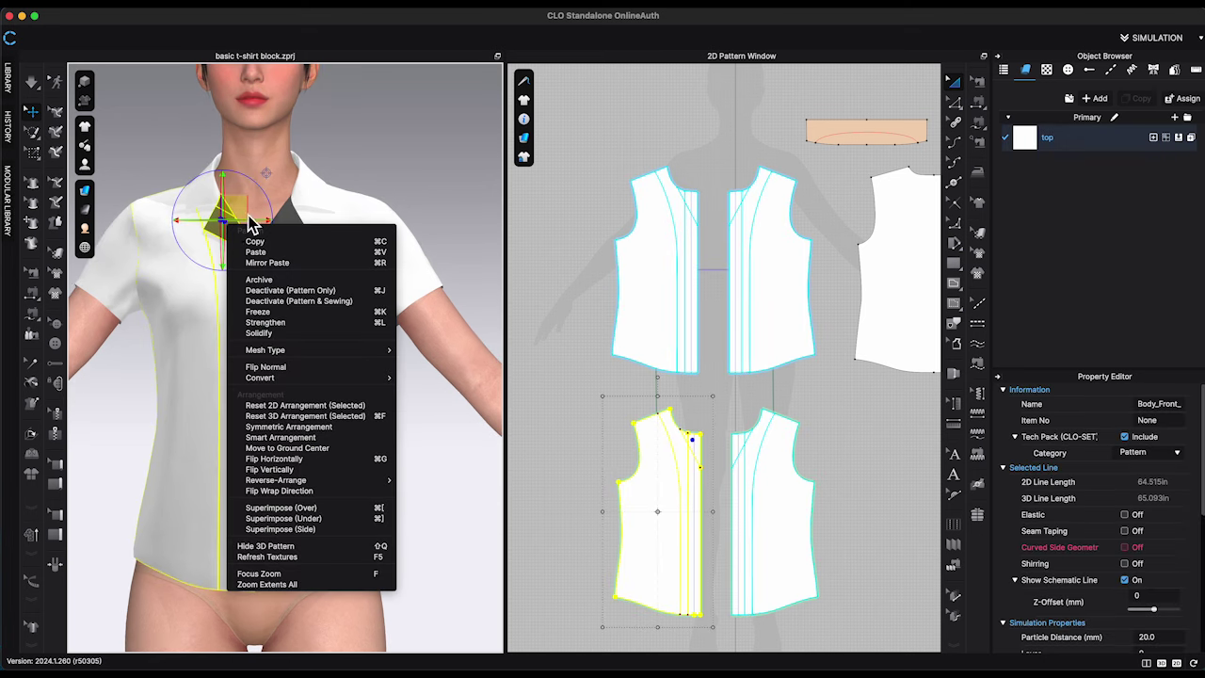
{"action": "left_click", "coordinate": [294, 367]}
{"action": "key", "text": "space"}
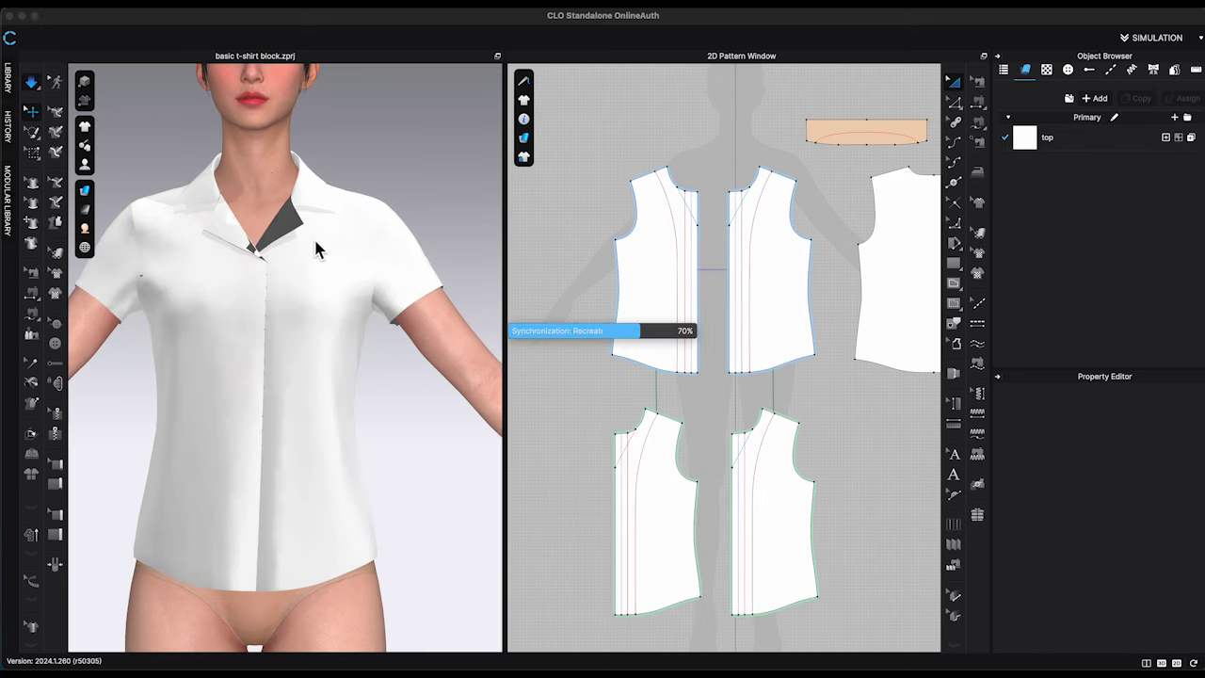
{"action": "right_click", "coordinate": [294, 235]}
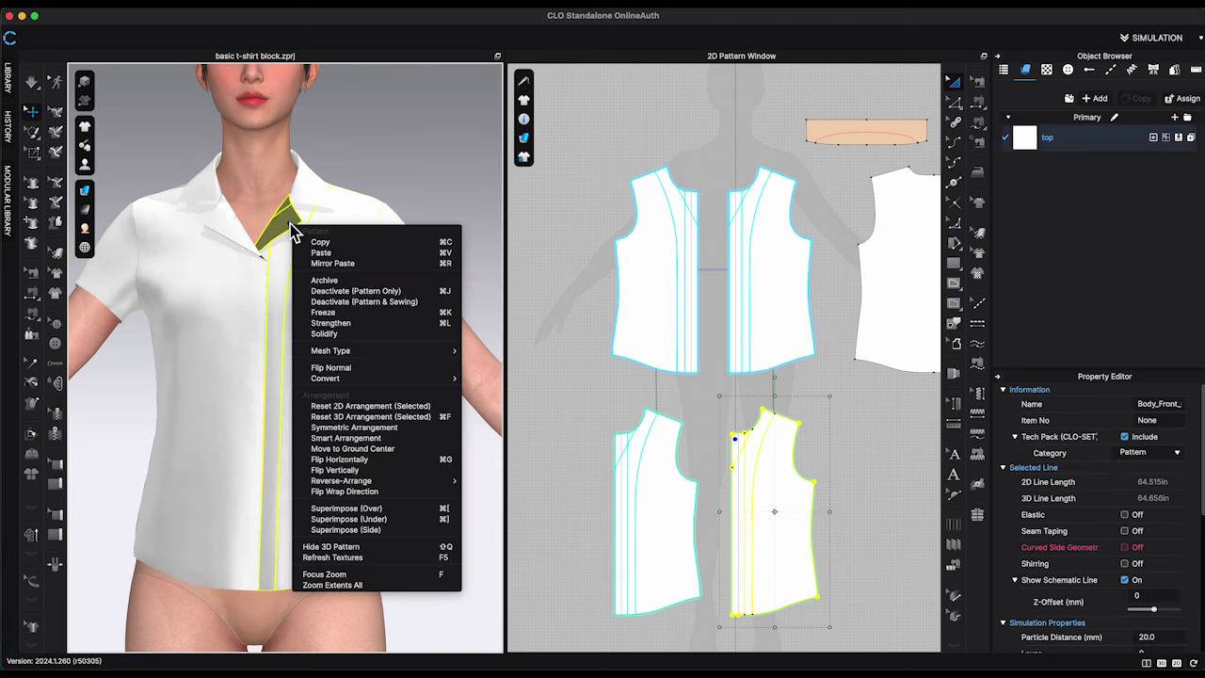
{"action": "left_click", "coordinate": [332, 367]}
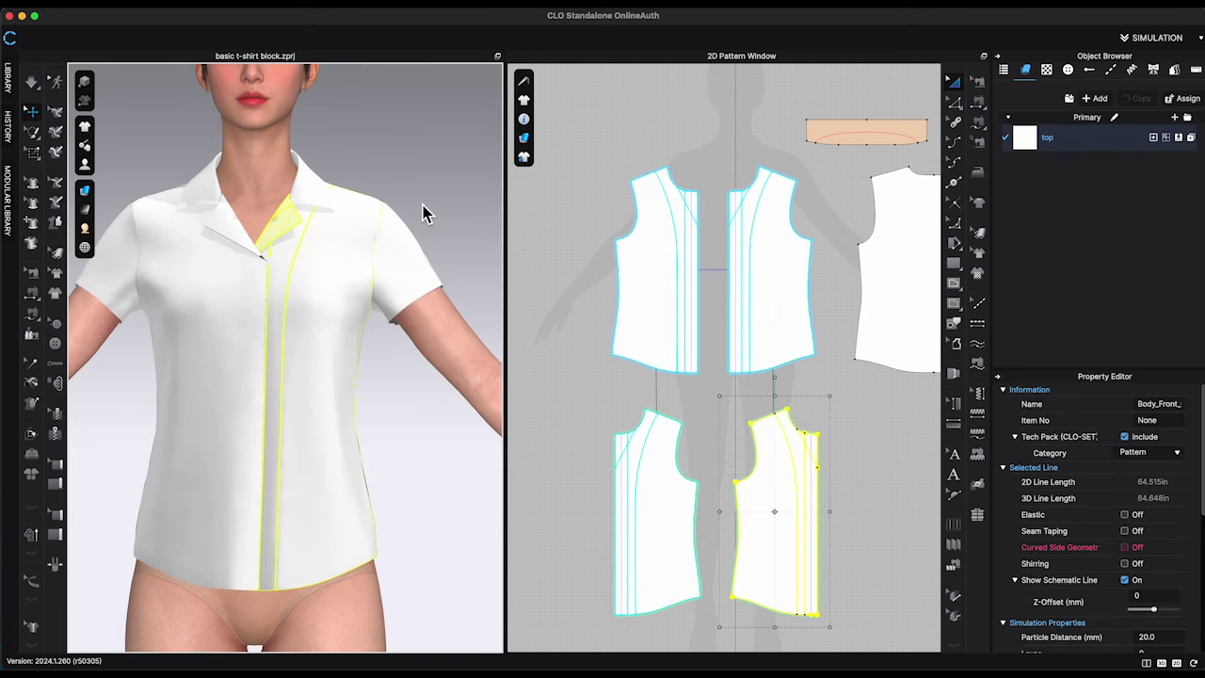
{"action": "key", "text": "space"}
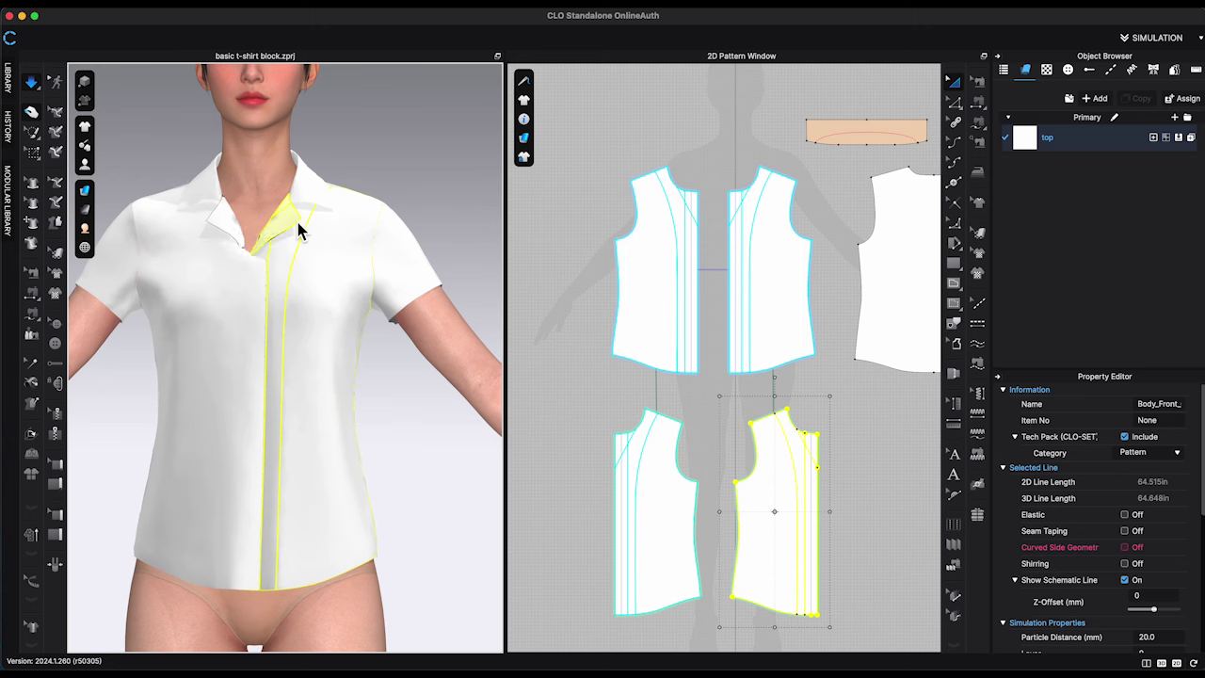
Pull the cloned under layers of both lapels into place in the 3D garment
{"action": "left_click_drag", "start_coordinate": [233, 227], "coordinate": [210, 232]}
{"action": "left_click", "coordinate": [289, 225]}
{"action": "left_click_drag", "start_coordinate": [292, 230], "coordinate": [314, 250]}
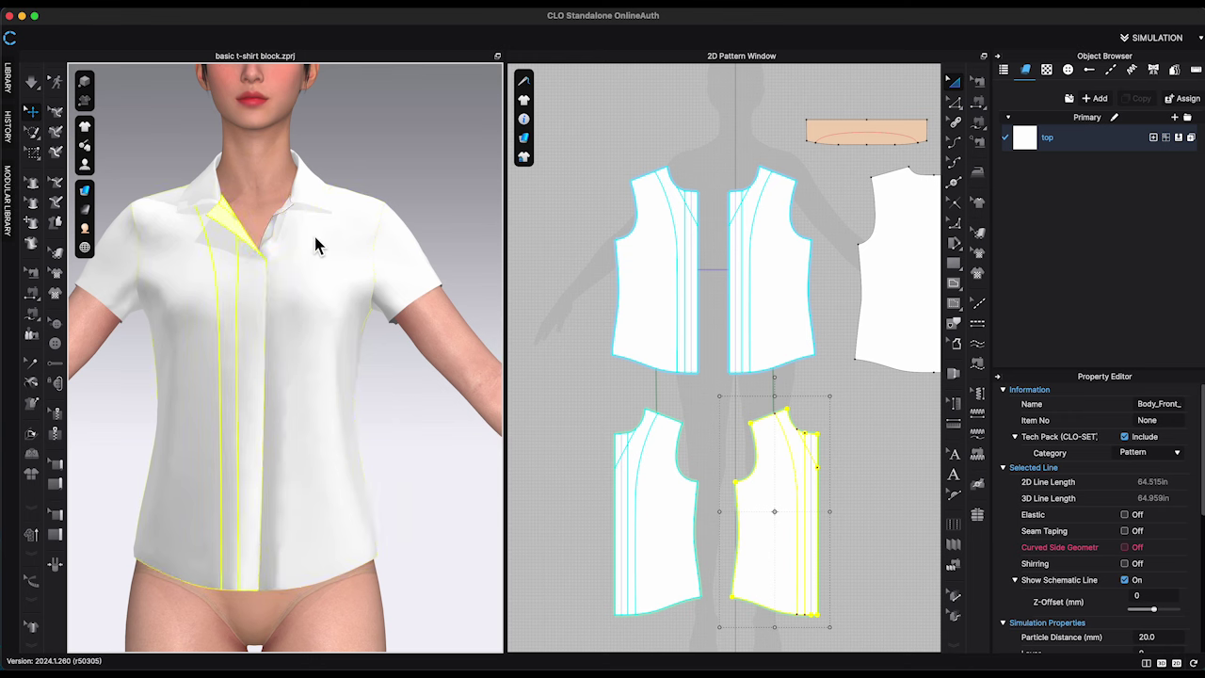
Freeze the original front pattern on the wearer's left side
{"action": "left_click", "coordinate": [333, 259]}
{"action": "right_click", "coordinate": [333, 260]}
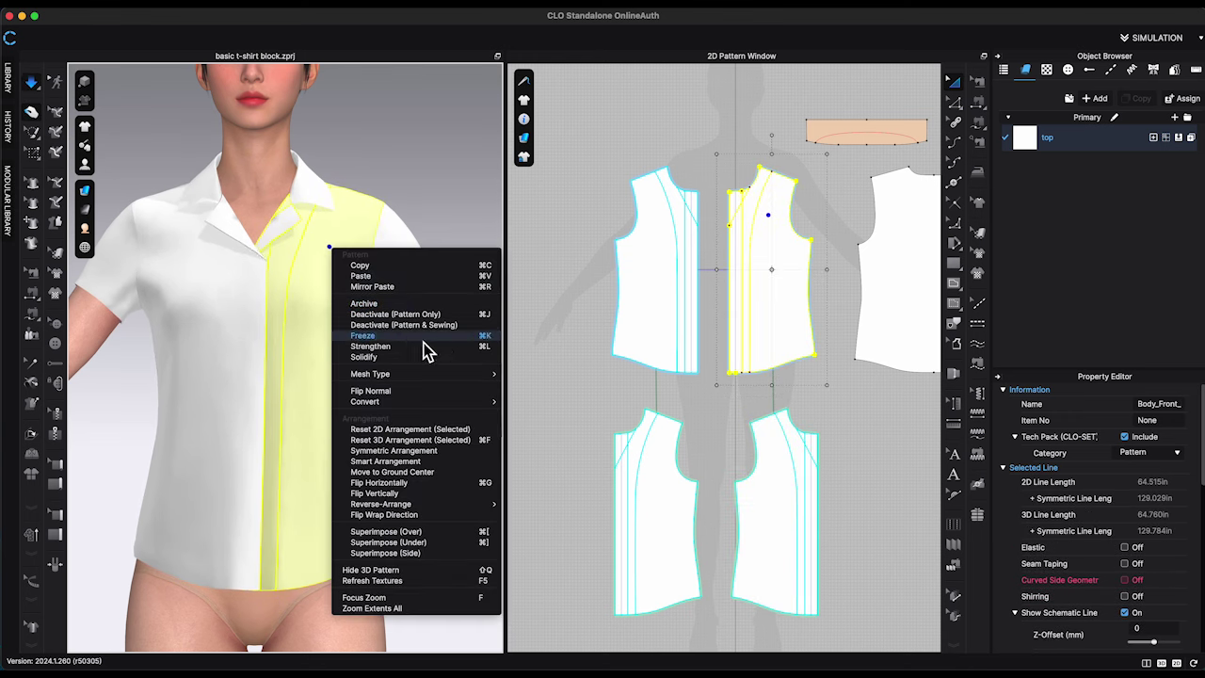
{"action": "left_click", "coordinate": [357, 330]}
Simulate the garment and adjust the under layer of the lapel beside the frozen front panel
{"action": "left_click", "coordinate": [304, 235]}
{"action": "key", "text": "ctrl+z"}
{"action": "left_click_drag", "start_coordinate": [303, 228], "coordinate": [292, 223]}
{"action": "left_click", "coordinate": [382, 200]}
{"action": "key", "text": "space"}
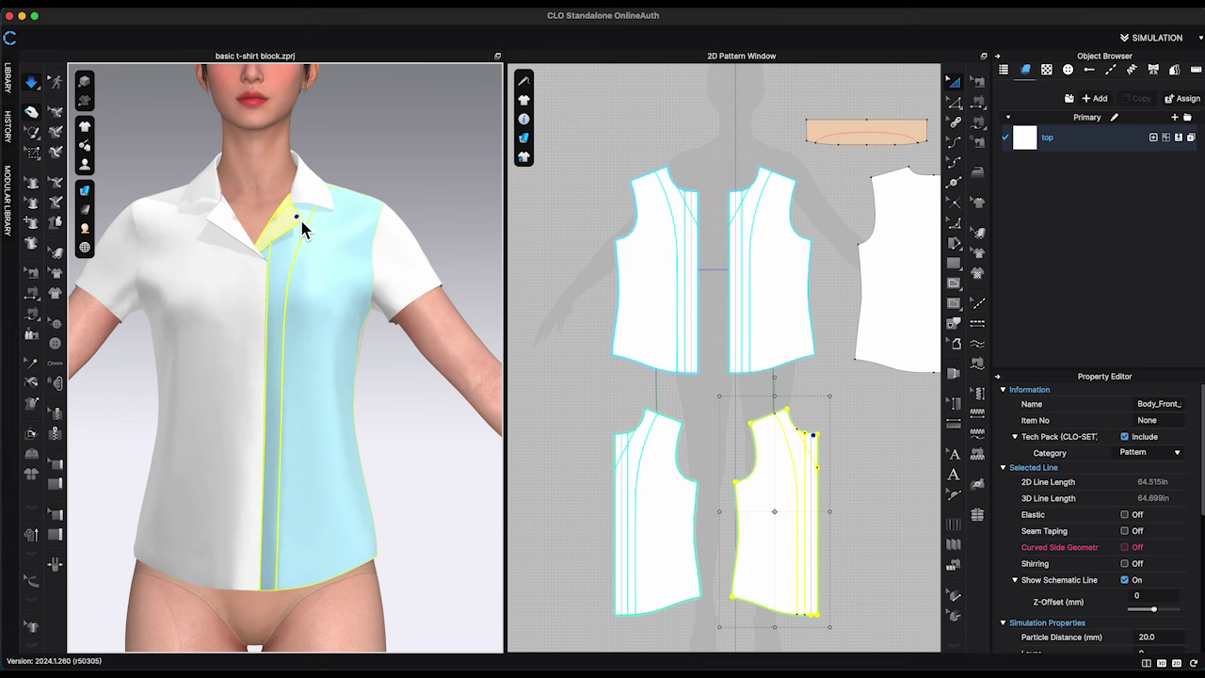
{"action": "key", "text": "space"}
{"action": "right_click_drag", "start_coordinate": [325, 299], "coordinate": [242, 285]}
{"action": "left_click", "coordinate": [457, 170]}
{"action": "right_click_drag", "start_coordinate": [455, 203], "coordinate": [425, 226]}
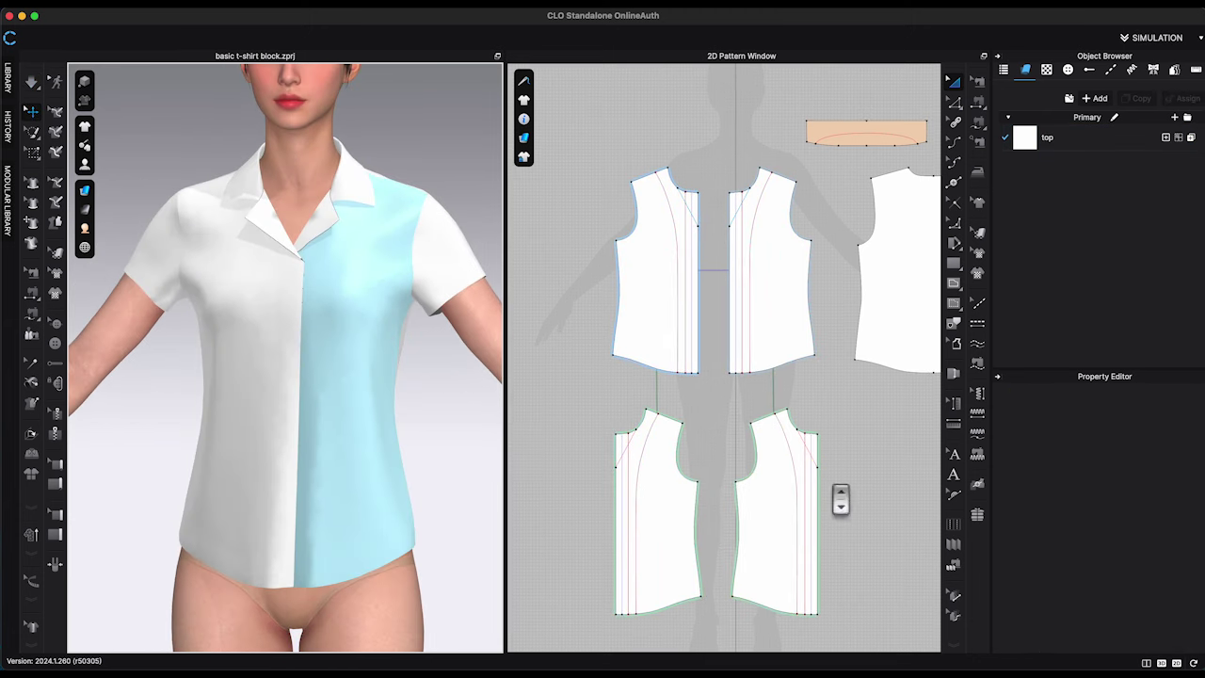
Cut both cloned front patterns along their curved internal facing lines
{"action": "middle_click_drag", "start_coordinate": [840, 498], "coordinate": [807, 380]}
{"action": "scroll", "coordinate": [843, 356], "scroll_direction": "up", "scroll_amount": 2}
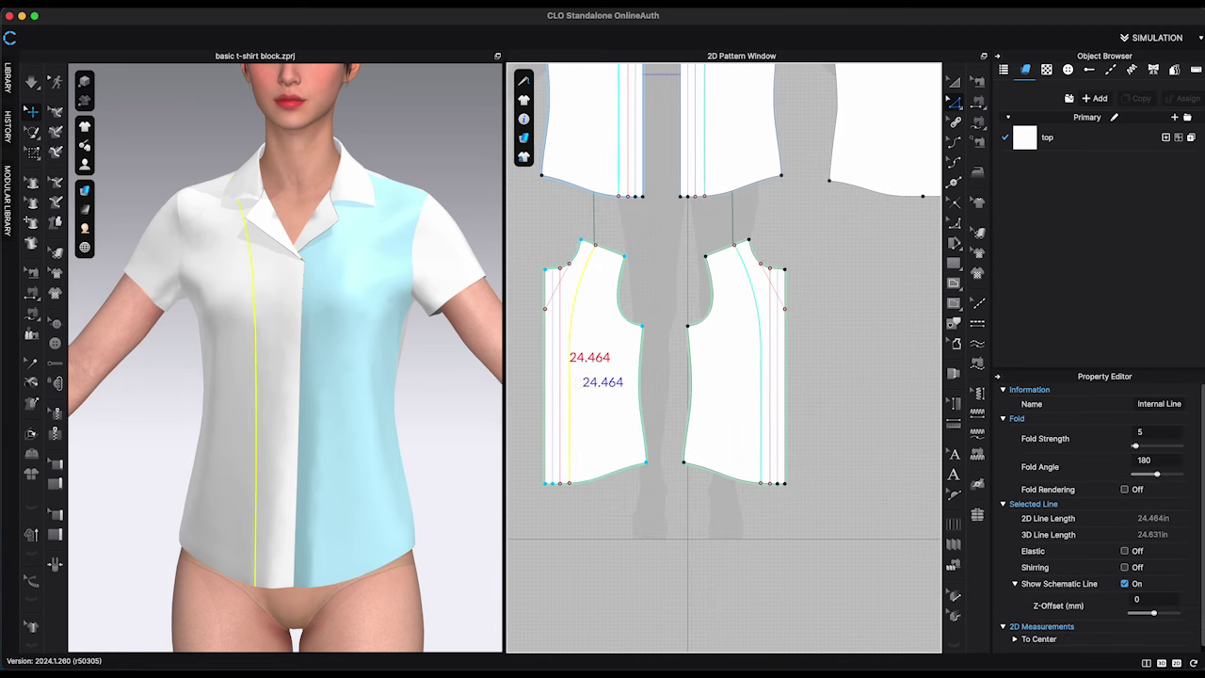
{"action": "right_click", "coordinate": [763, 348]}
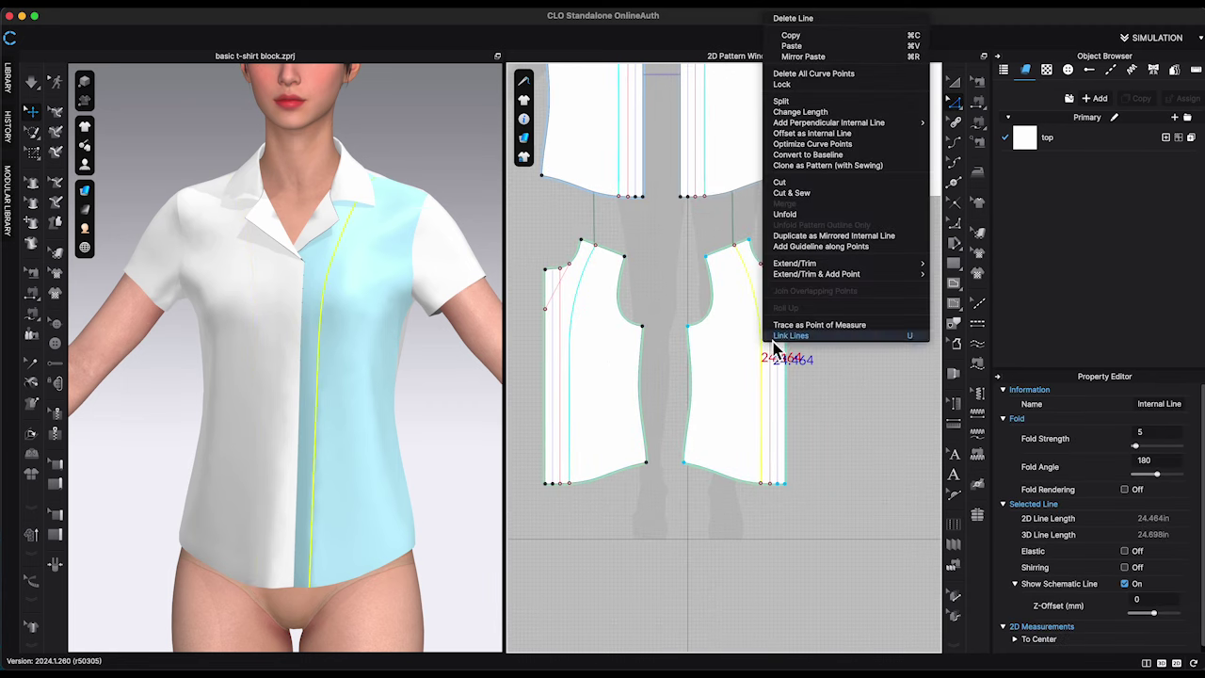
{"action": "left_click", "coordinate": [795, 192]}
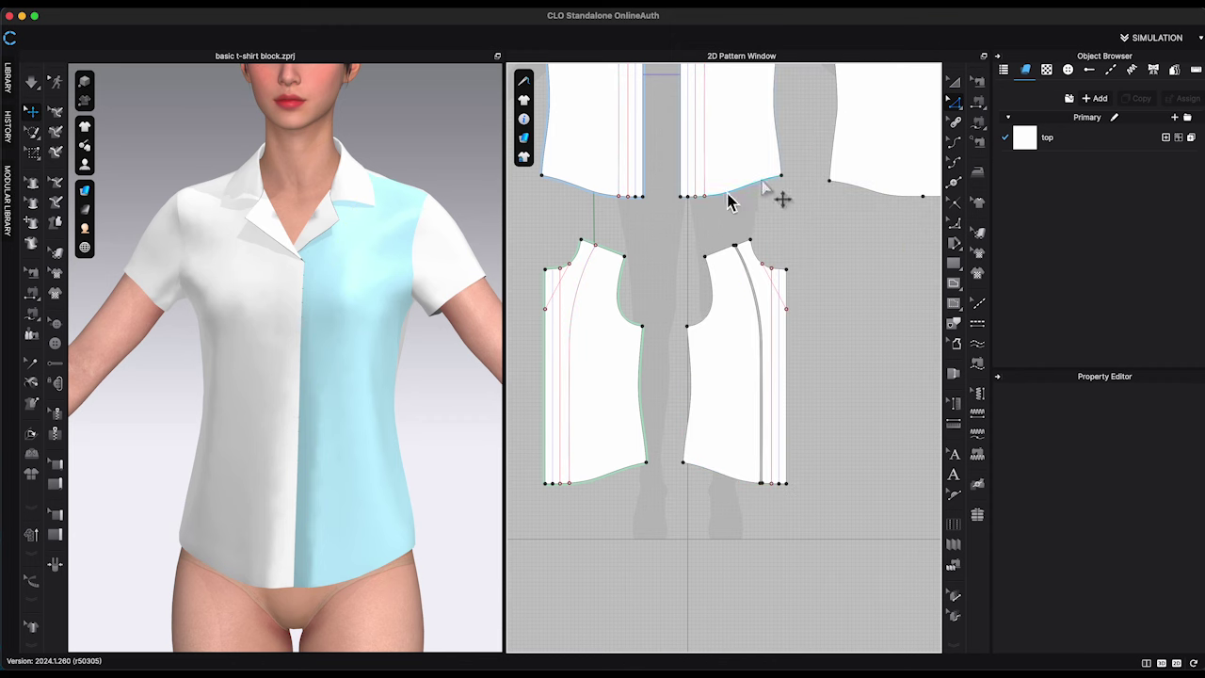
{"action": "right_click", "coordinate": [587, 275]}
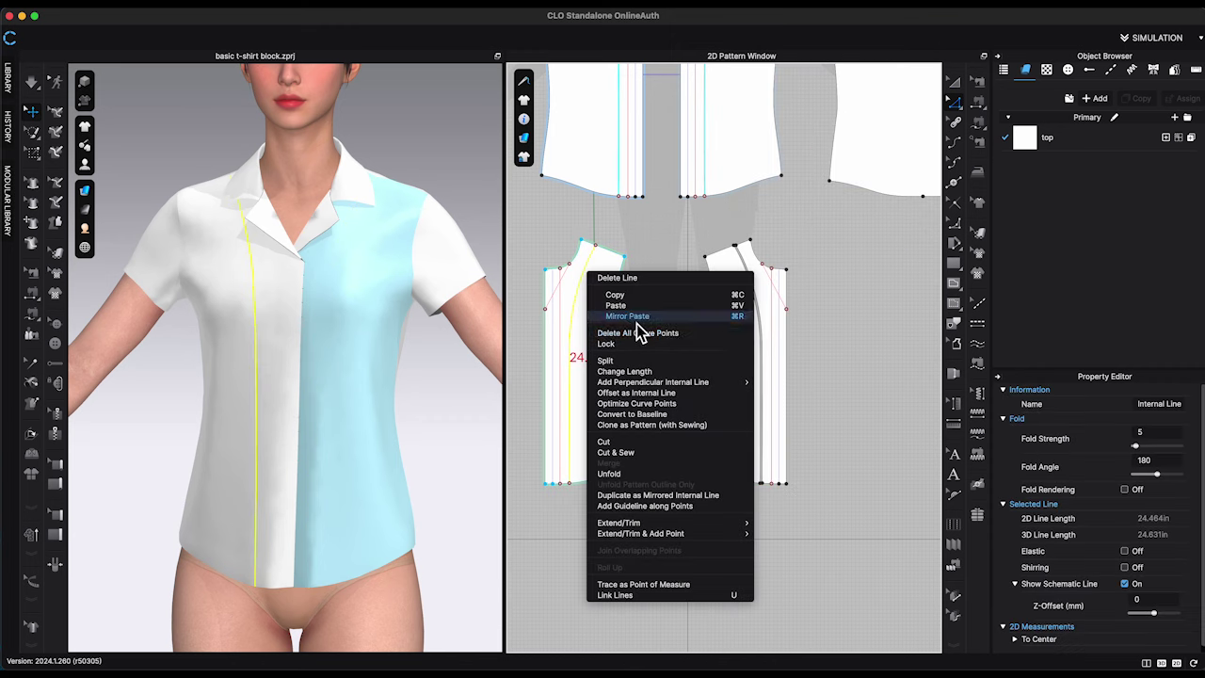
{"action": "left_click", "coordinate": [604, 442]}
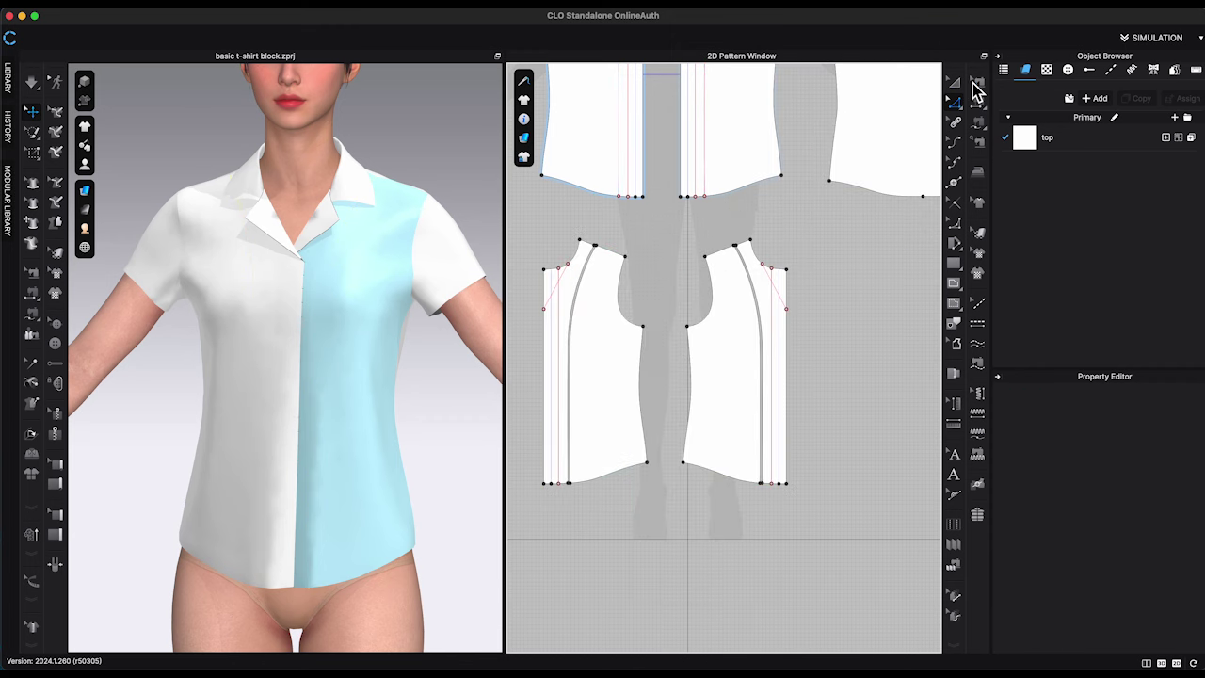
Delete the side pieces of both cut clones, keeping only the narrow front facings
{"action": "left_click", "coordinate": [735, 379]}
{"action": "key", "text": "Delete"}
{"action": "left_click", "coordinate": [627, 379]}
{"action": "key", "text": "Delete"}
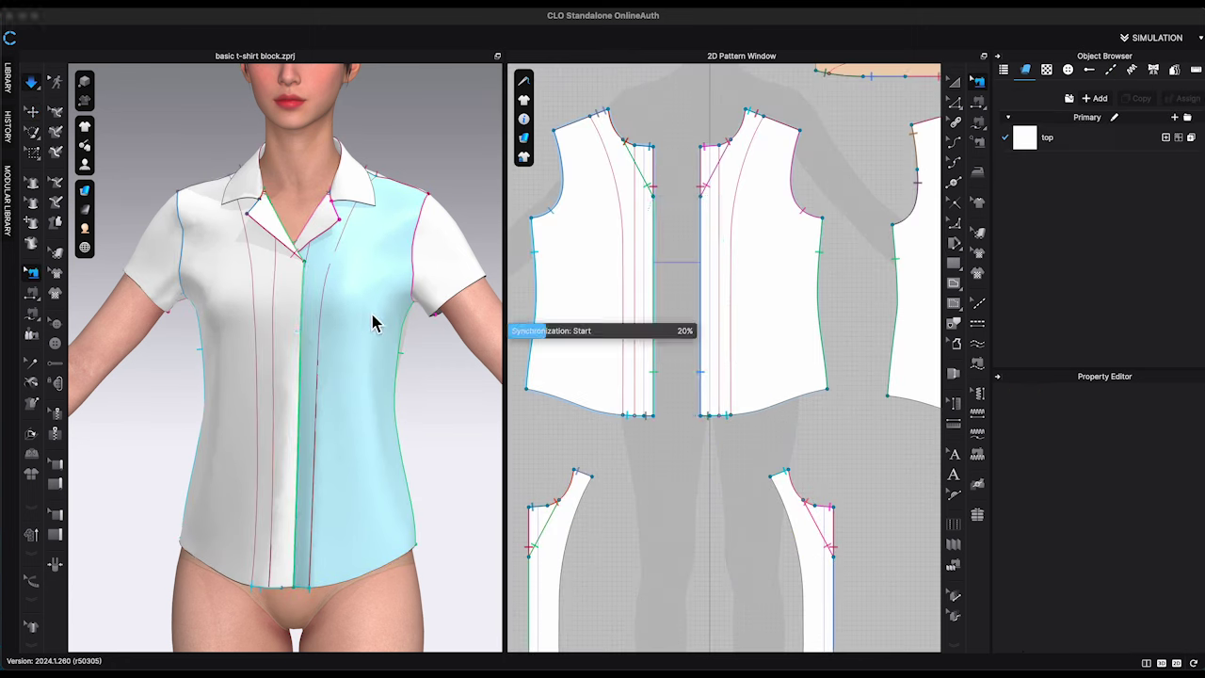
Unfreeze and strengthen the wearer's left front panel, with the front opening pulled slightly apart
{"action": "right_click", "coordinate": [316, 318]}
{"action": "right_click_drag", "start_coordinate": [371, 323], "coordinate": [413, 314]}
{"action": "left_click", "coordinate": [32, 111]}
{"action": "left_click", "coordinate": [299, 331]}
{"action": "right_click", "coordinate": [315, 380]}
{"action": "left_click", "coordinate": [350, 112]}
{"action": "left_click", "coordinate": [413, 313]}
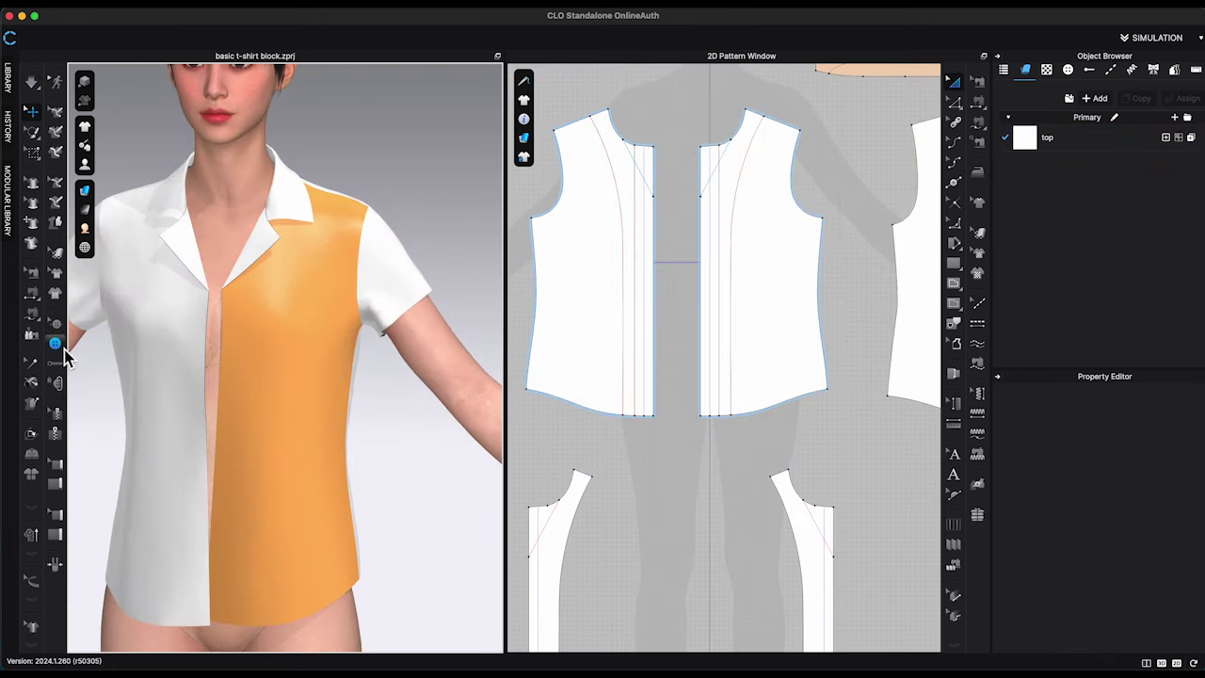
Set the default button's width to 0.5 in
{"action": "scroll", "coordinate": [628, 206], "scroll_direction": "up", "scroll_amount": 5}
{"action": "left_click", "coordinate": [955, 326]}
{"action": "left_click", "coordinate": [57, 344]}
{"action": "double_click", "coordinate": [1167, 522]}
{"action": "type", "text": "0.5"}
{"action": "key", "text": "Return"}
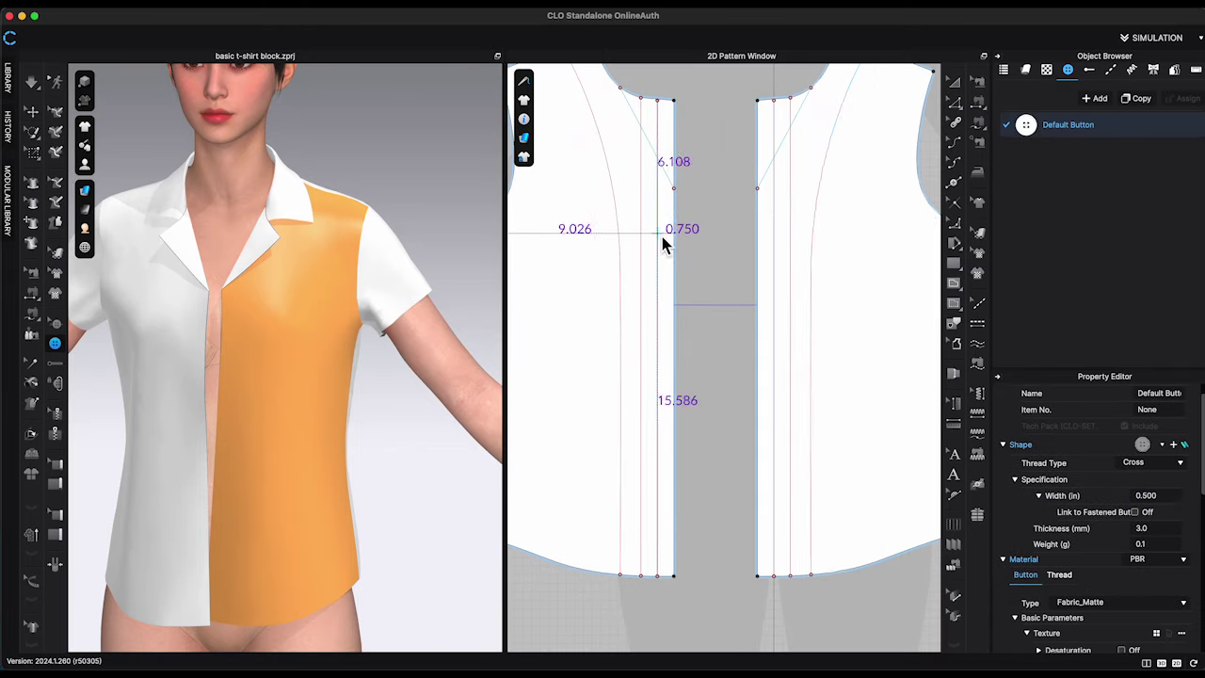
Create five buttons along the placket's internal line on the wearer's right front, starting at an interval of 4.231 in
{"action": "left_click", "coordinate": [662, 240]}
{"action": "left_click", "coordinate": [496, 373]}
{"action": "left_click", "coordinate": [496, 373]}
{"action": "left_click", "coordinate": [496, 372]}
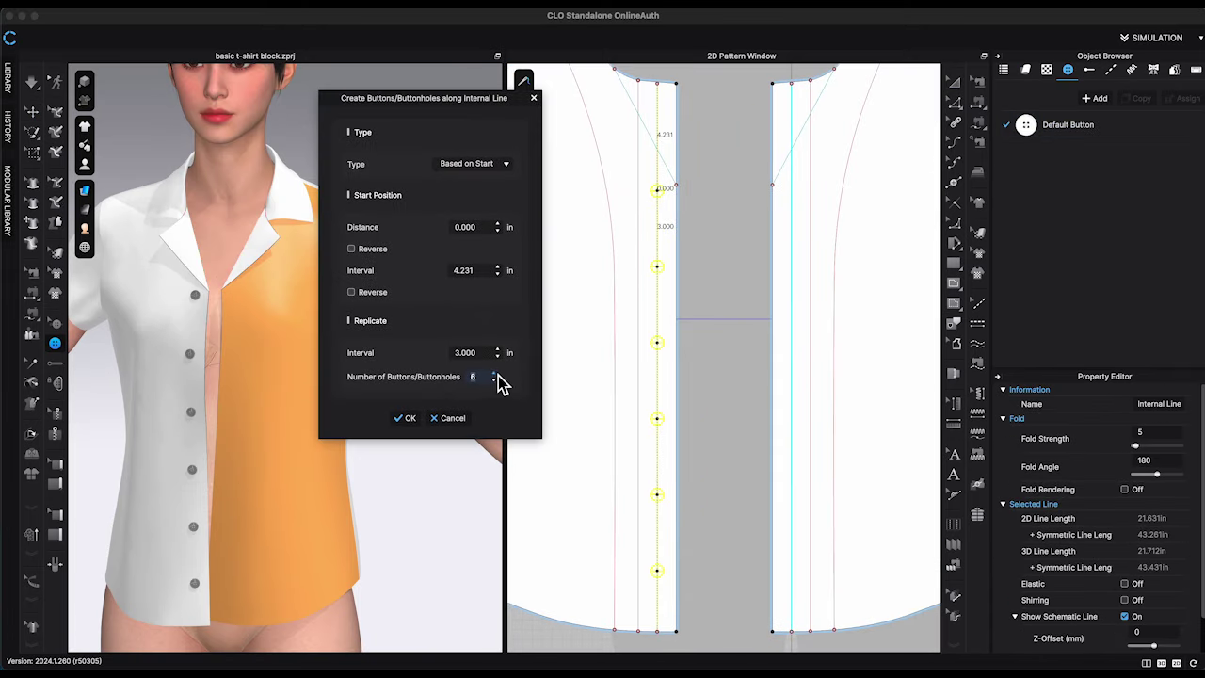
{"action": "left_click", "coordinate": [414, 420]}
Copy the five buttons to the matching placket line on the opposite front pattern
{"action": "left_click", "coordinate": [57, 324]}
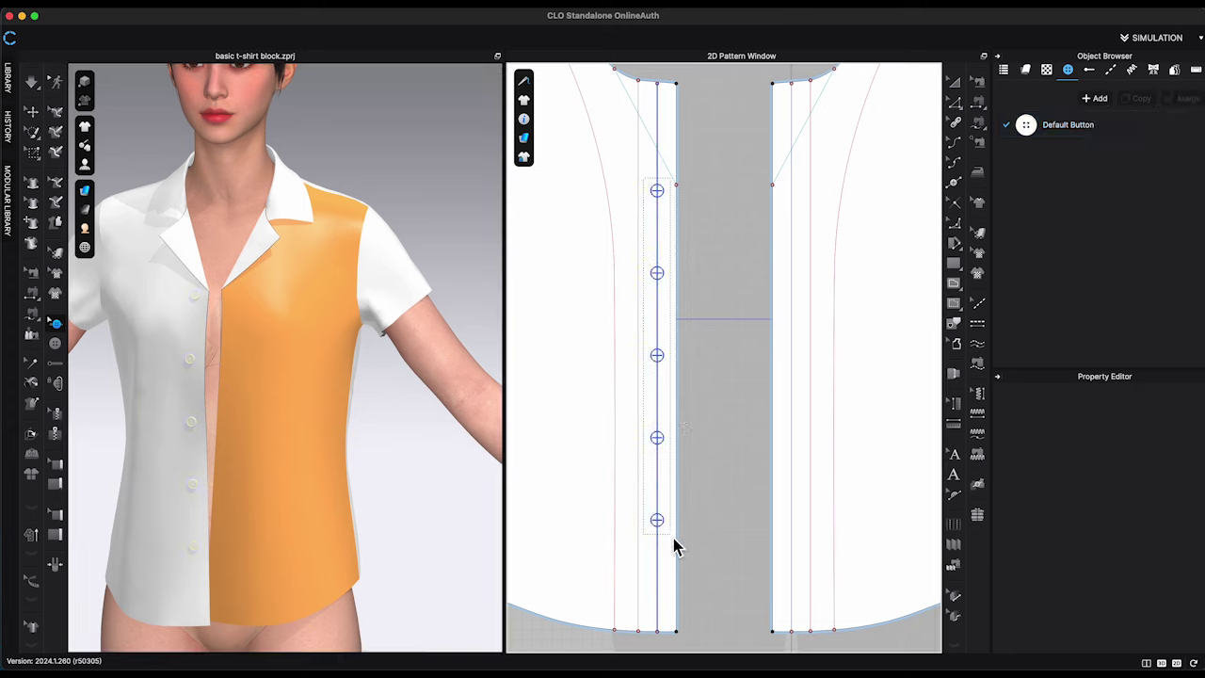
{"action": "left_click_drag", "start_coordinate": [671, 538], "coordinate": [643, 177]}
{"action": "right_click", "coordinate": [657, 354]}
{"action": "left_click", "coordinate": [687, 364]}
{"action": "right_click", "coordinate": [780, 333]}
{"action": "left_click", "coordinate": [824, 352]}
Convert the five original buttons on the wearer's right front into buttonholes
{"action": "right_click", "coordinate": [632, 357]}
{"action": "left_click", "coordinate": [706, 473]}
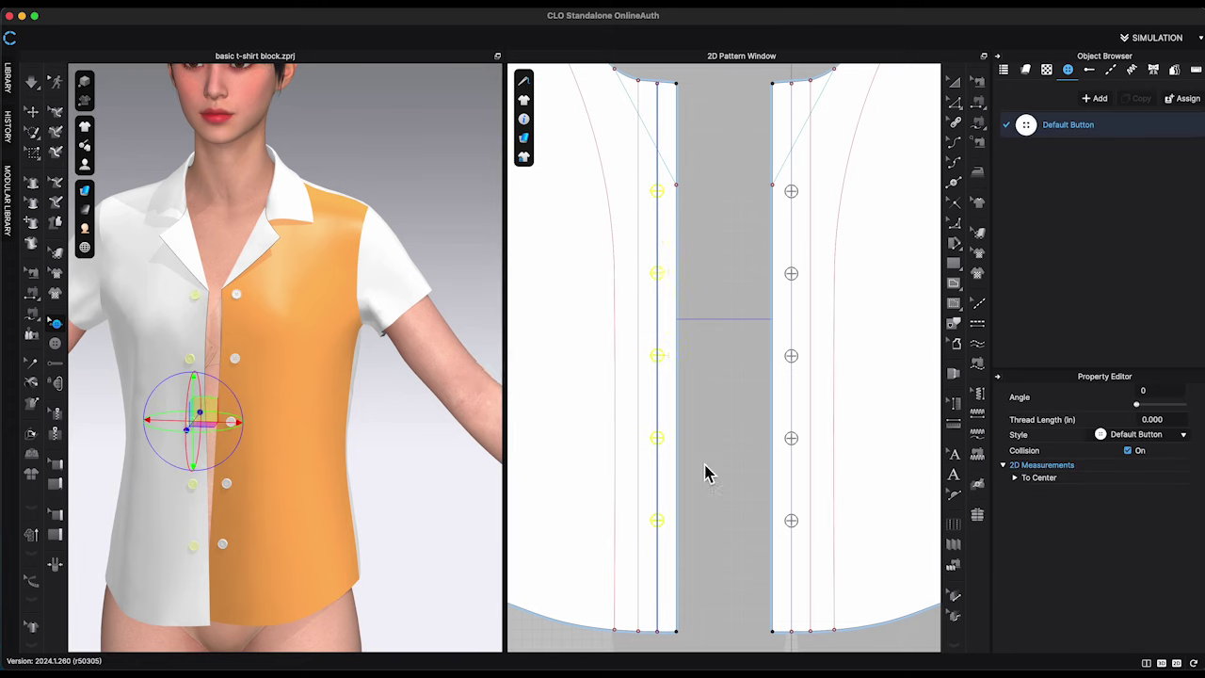
{"action": "scroll", "coordinate": [352, 368], "scroll_direction": "up", "scroll_amount": 5}
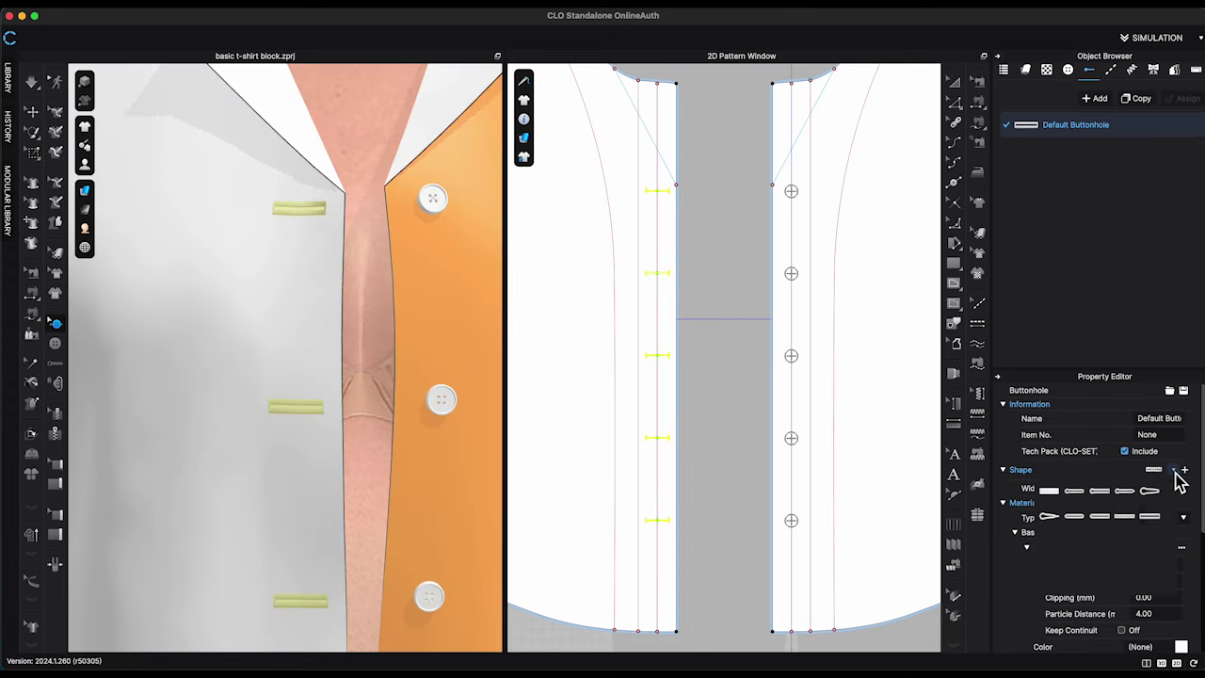
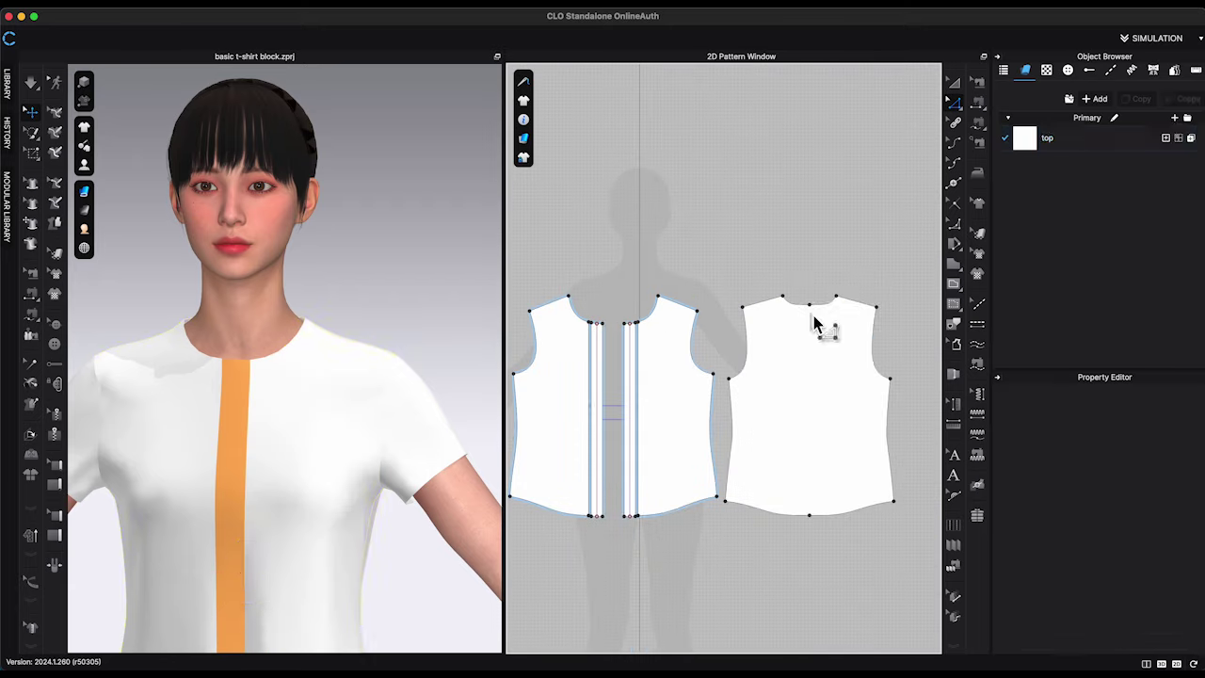
Measure half of the neckline, adding the back neck, front neck curve and placket top segments
{"action": "left_click", "coordinate": [632, 344]}
{"action": "scroll", "coordinate": [602, 345], "scroll_direction": "up", "scroll_amount": 5}
{"action": "left_click", "coordinate": [569, 295], "text": "shift"}
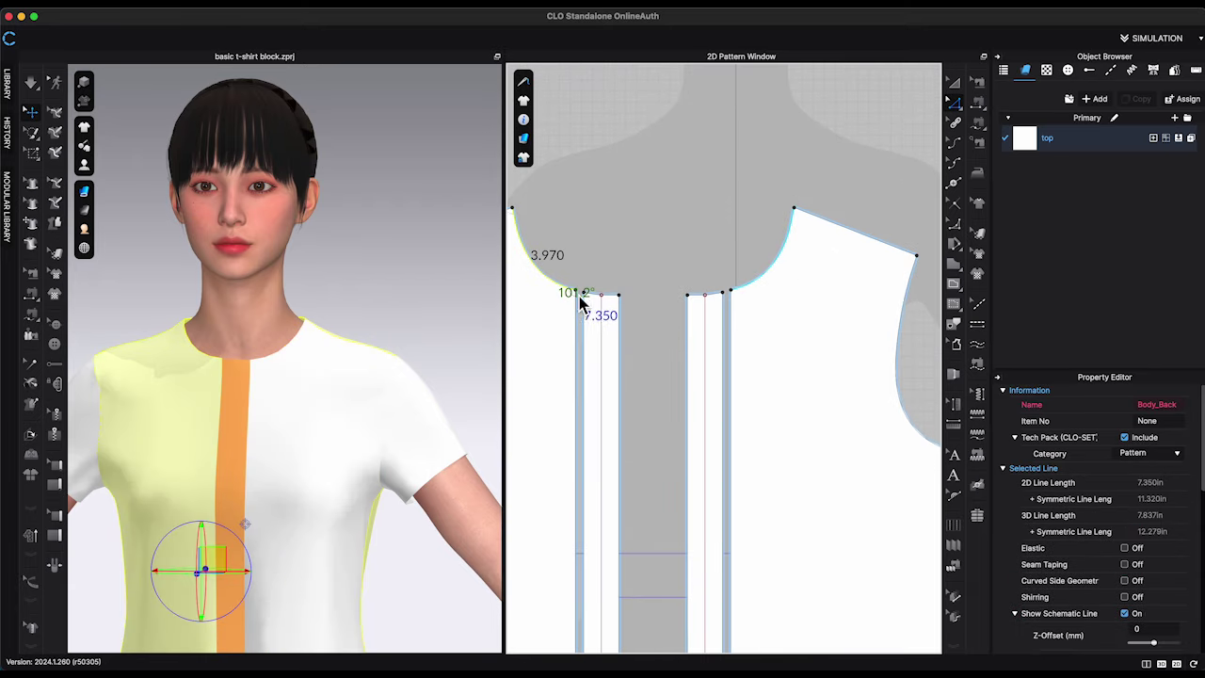
{"action": "left_click", "coordinate": [594, 301], "text": "shift"}
{"action": "left_click", "coordinate": [613, 303], "text": "shift"}
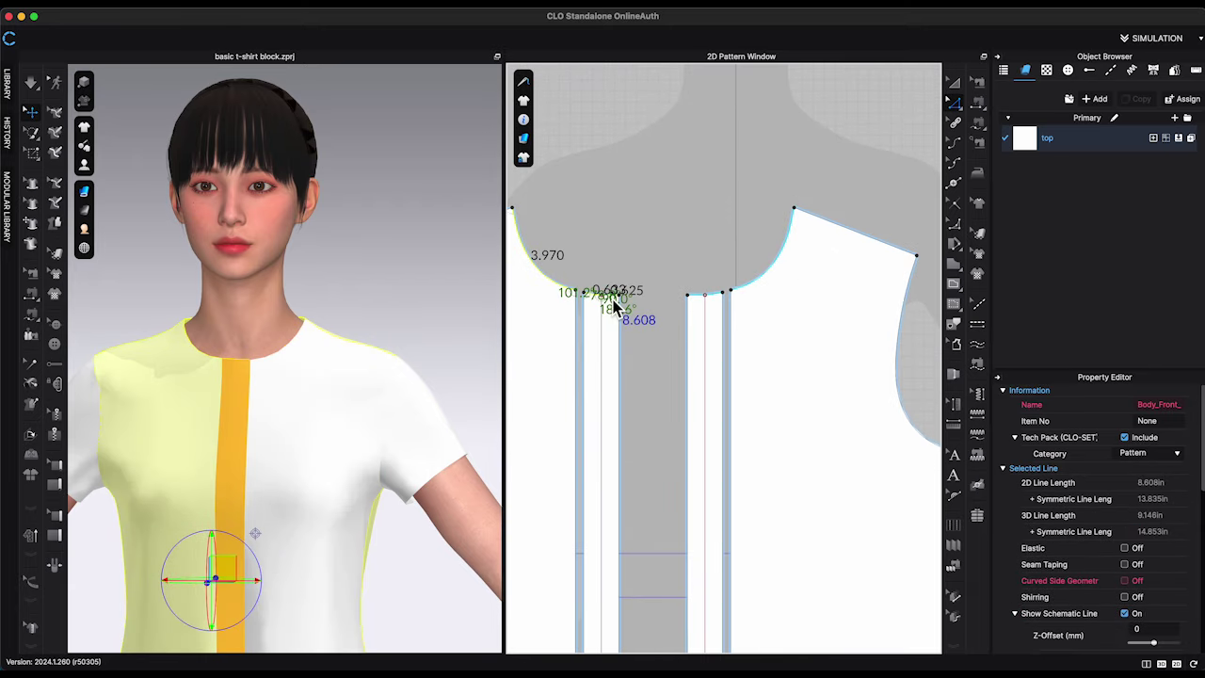
{"action": "left_click", "coordinate": [658, 159]}
Create a rectangular collar band pattern 8.6 in wide and 1 in high above the front neckline
{"action": "scroll", "coordinate": [657, 159], "scroll_direction": "down", "scroll_amount": 3}
{"action": "middle_click_drag", "start_coordinate": [754, 157], "coordinate": [758, 270]}
{"action": "scroll", "coordinate": [758, 271], "scroll_direction": "up", "scroll_amount": 1}
{"action": "key", "text": "s"}
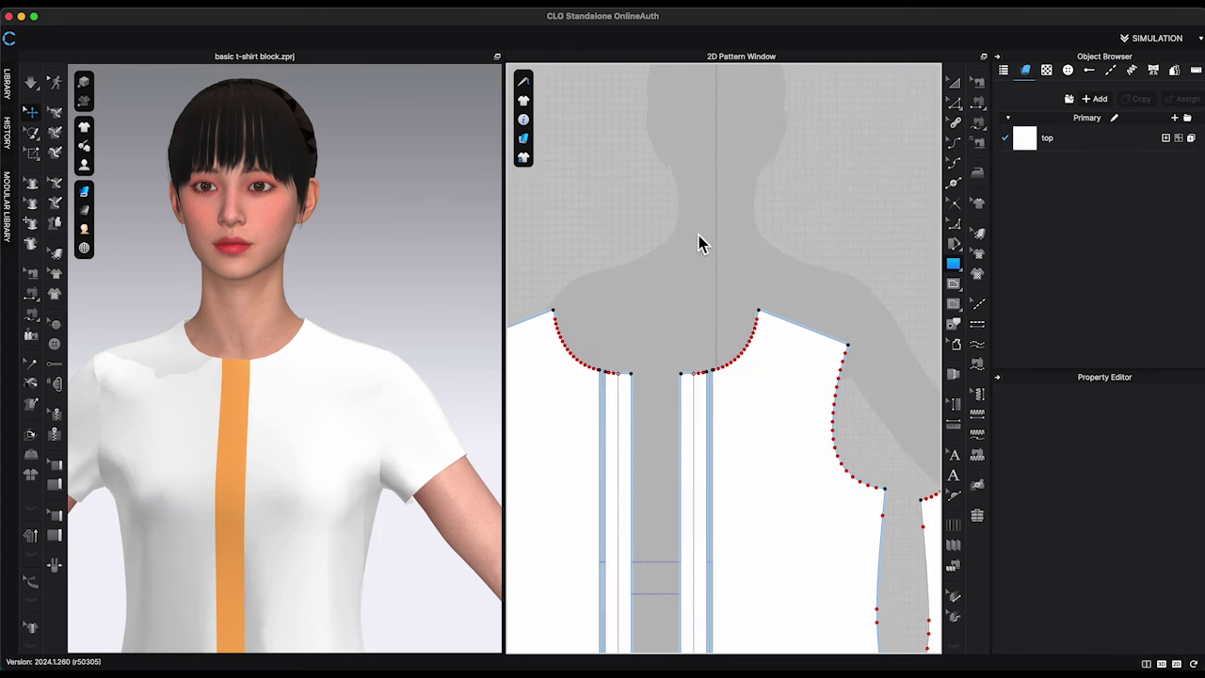
{"action": "left_click", "coordinate": [699, 242]}
{"action": "type", "text": "8.6"}
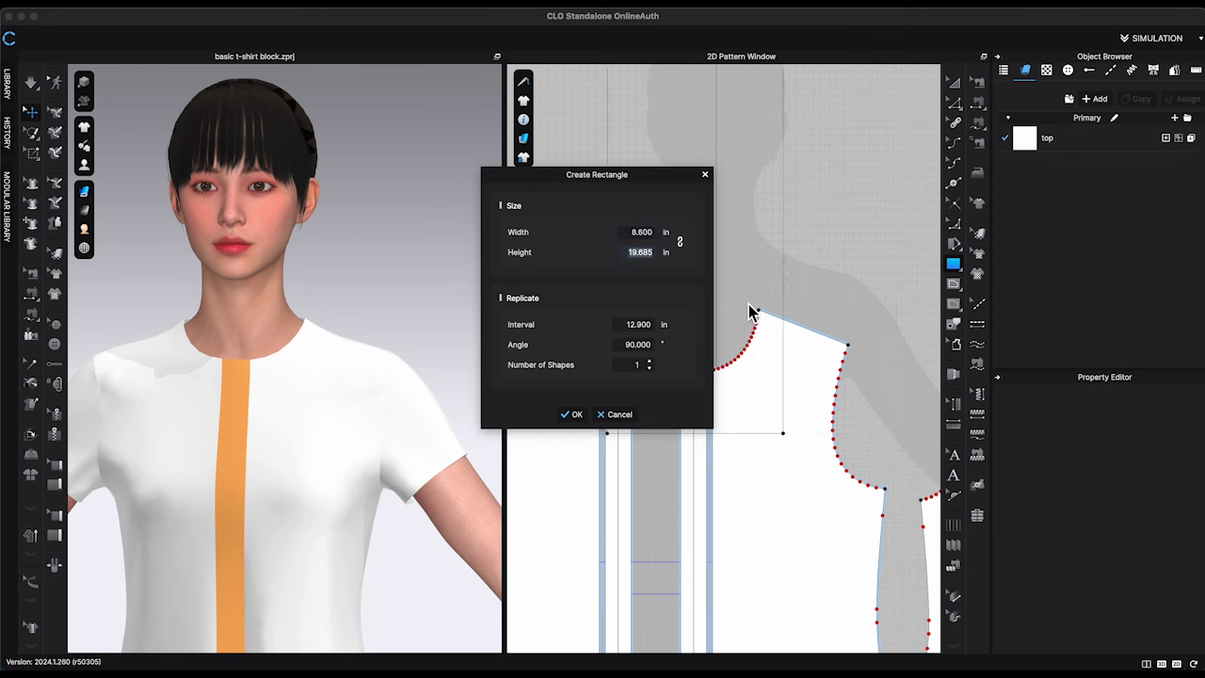
{"action": "type", "text": "1"}
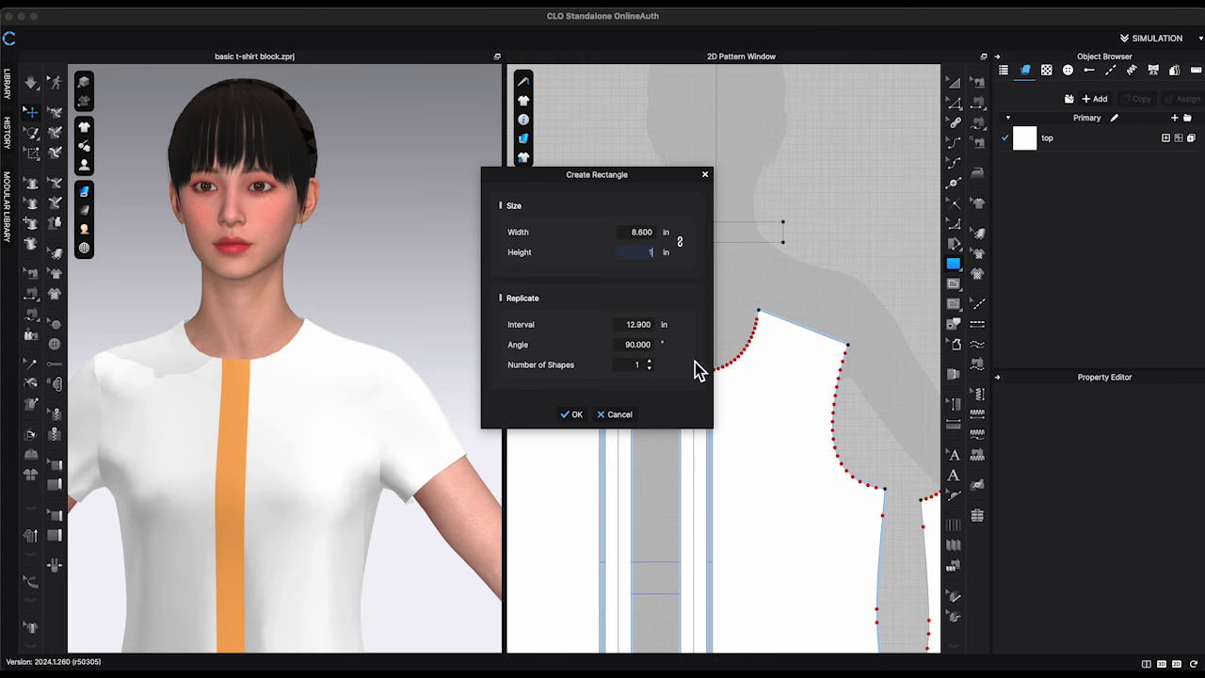
{"action": "left_click", "coordinate": [572, 414]}
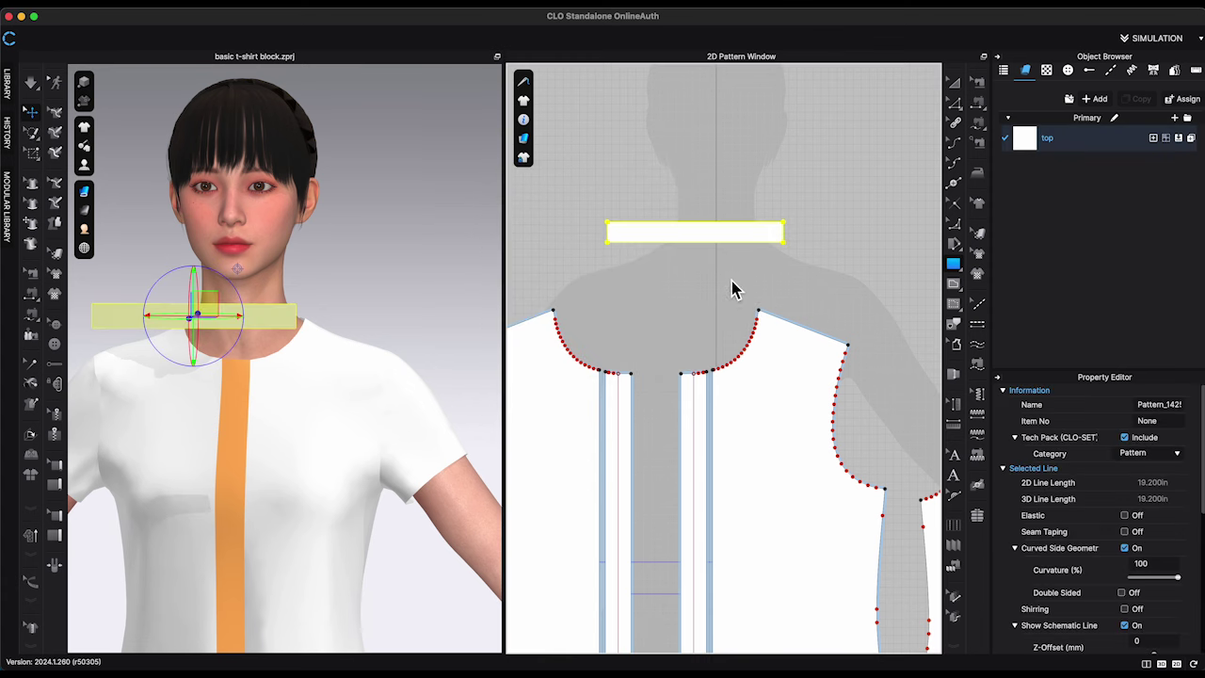
{"action": "left_click", "coordinate": [853, 250]}
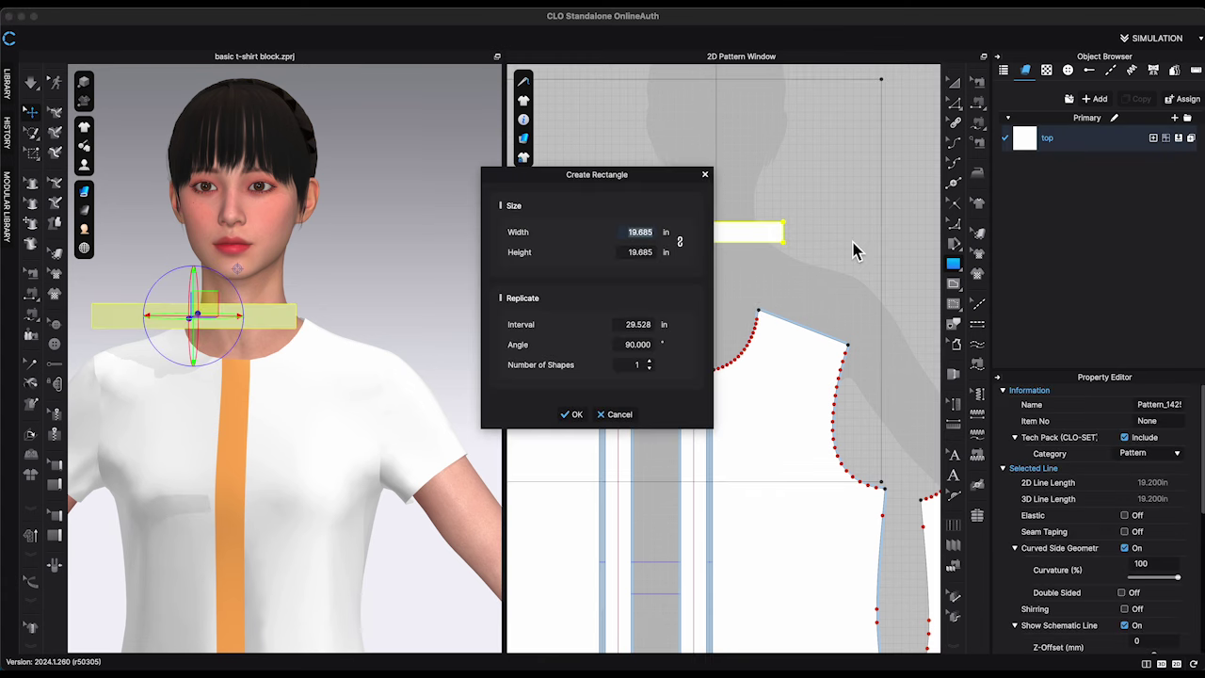
{"action": "left_click", "coordinate": [706, 176]}
Measure the half back neckline on the back pattern
{"action": "scroll", "coordinate": [843, 231], "scroll_direction": "right", "scroll_amount": 3}
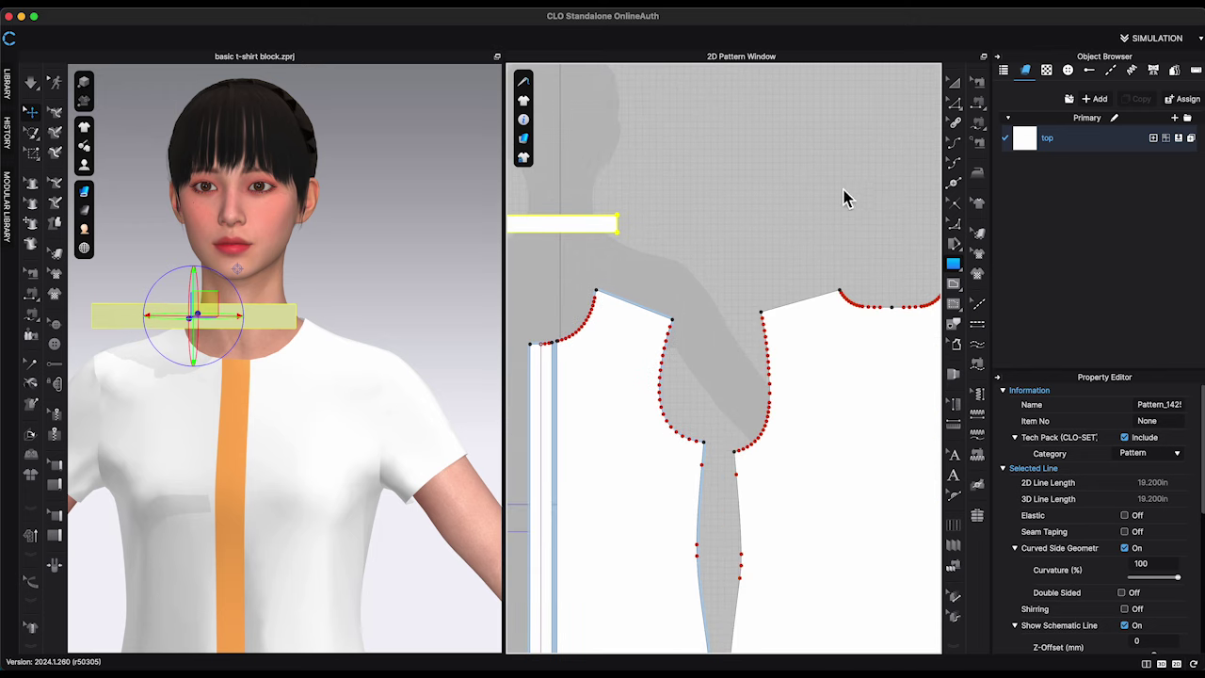
{"action": "left_click", "coordinate": [954, 102]}
{"action": "left_click", "coordinate": [872, 311]}
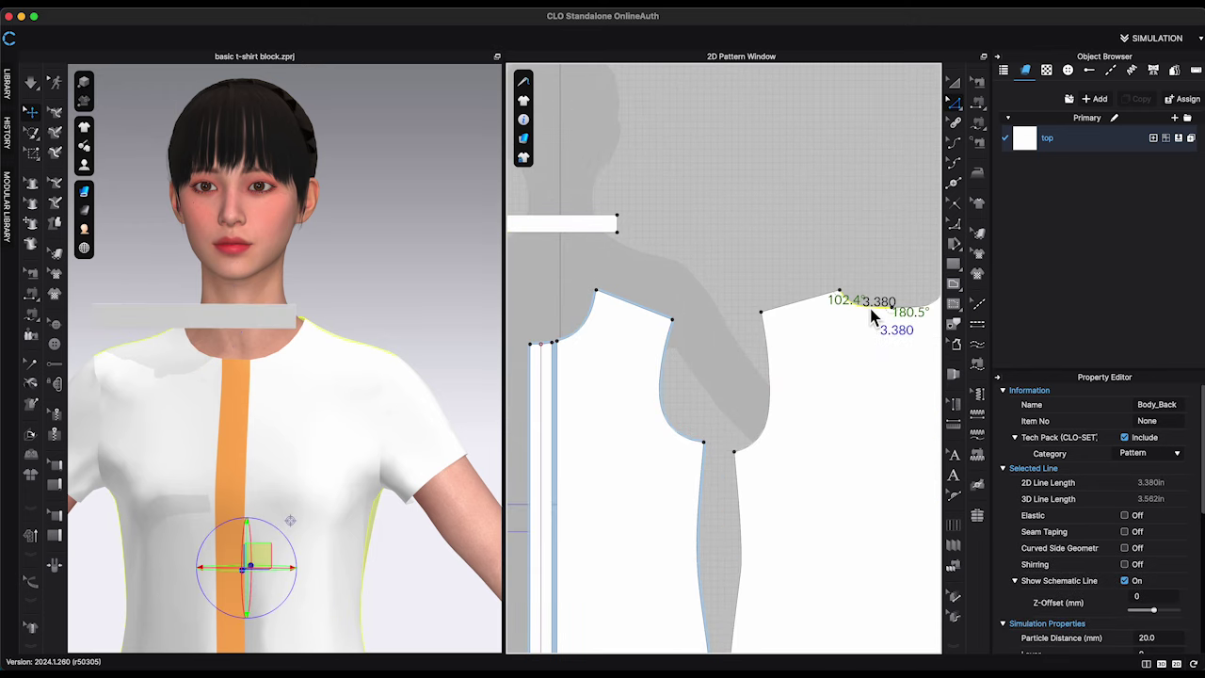
Split the collar band's lower edge into segments, placing a point 3.38 in from its center back end
{"action": "scroll", "coordinate": [696, 266], "scroll_direction": "left", "scroll_amount": 3}
{"action": "scroll", "coordinate": [698, 267], "scroll_direction": "up", "scroll_amount": 3}
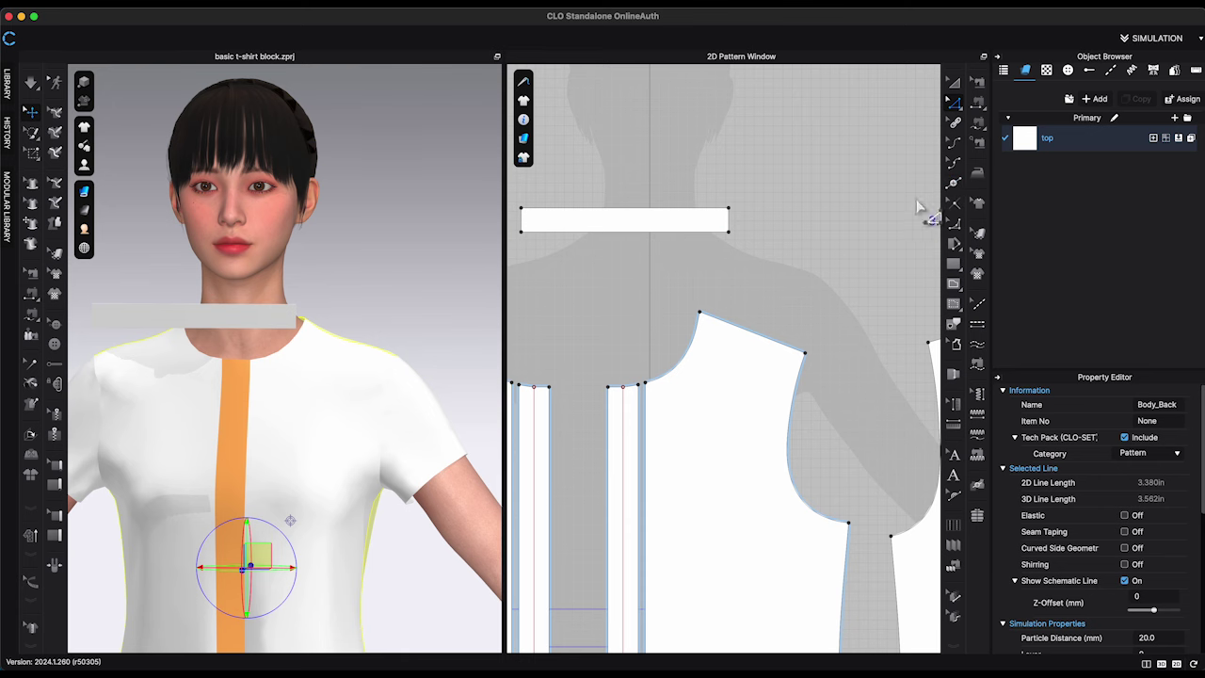
{"action": "left_click", "coordinate": [954, 184]}
{"action": "left_click", "coordinate": [666, 233]}
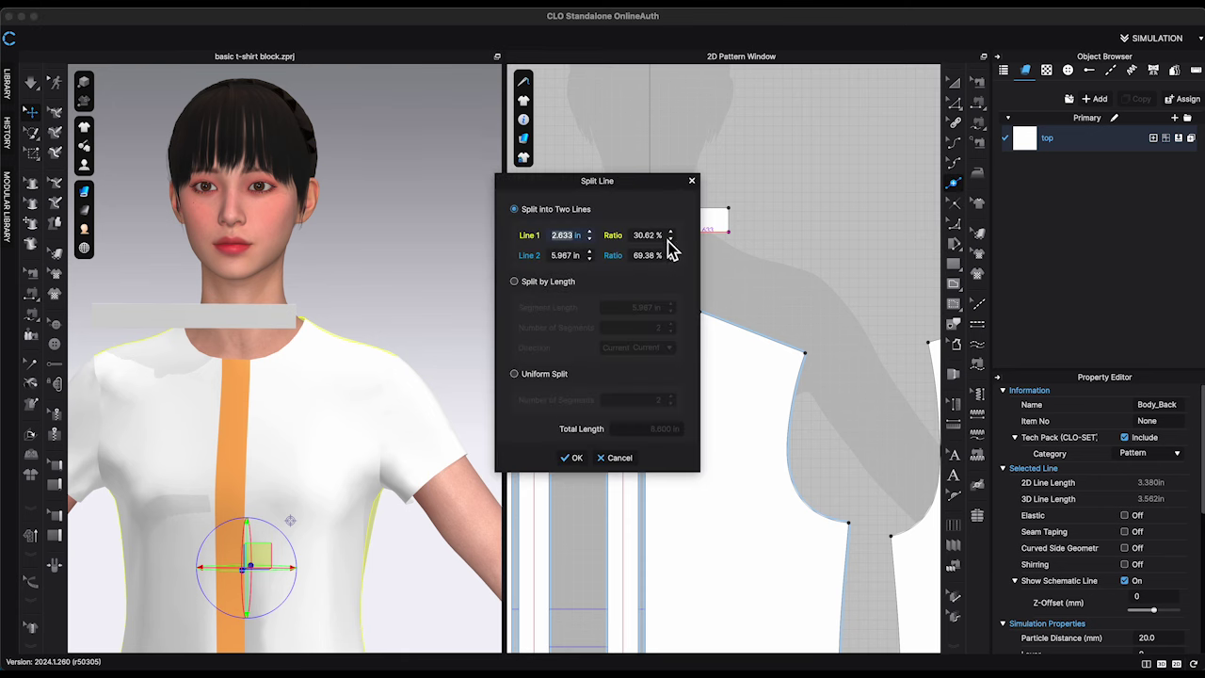
{"action": "left_click", "coordinate": [580, 454]}
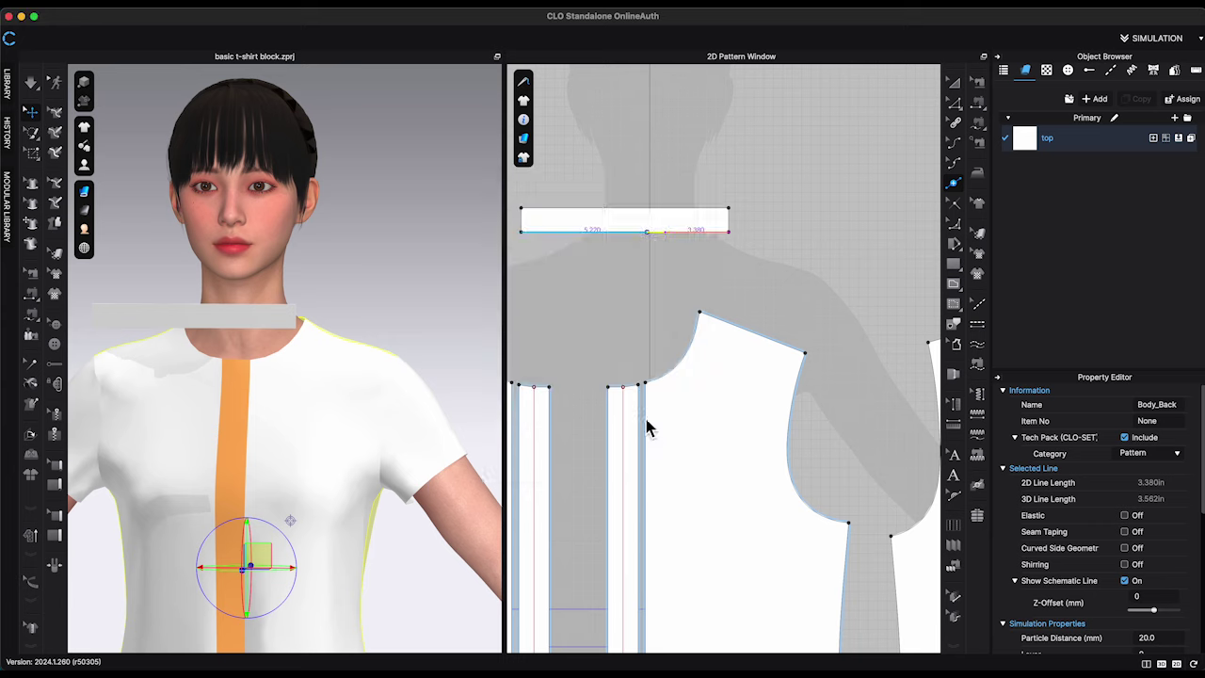
Add a point on the collar band's upper edge aligned with the split point on its lower edge
{"action": "scroll", "coordinate": [761, 296], "scroll_direction": "down", "scroll_amount": 5}
{"action": "key", "text": "z"}
{"action": "scroll", "coordinate": [695, 271], "scroll_direction": "up", "scroll_amount": 7}
{"action": "scroll", "coordinate": [659, 270], "scroll_direction": "up", "scroll_amount": 1}
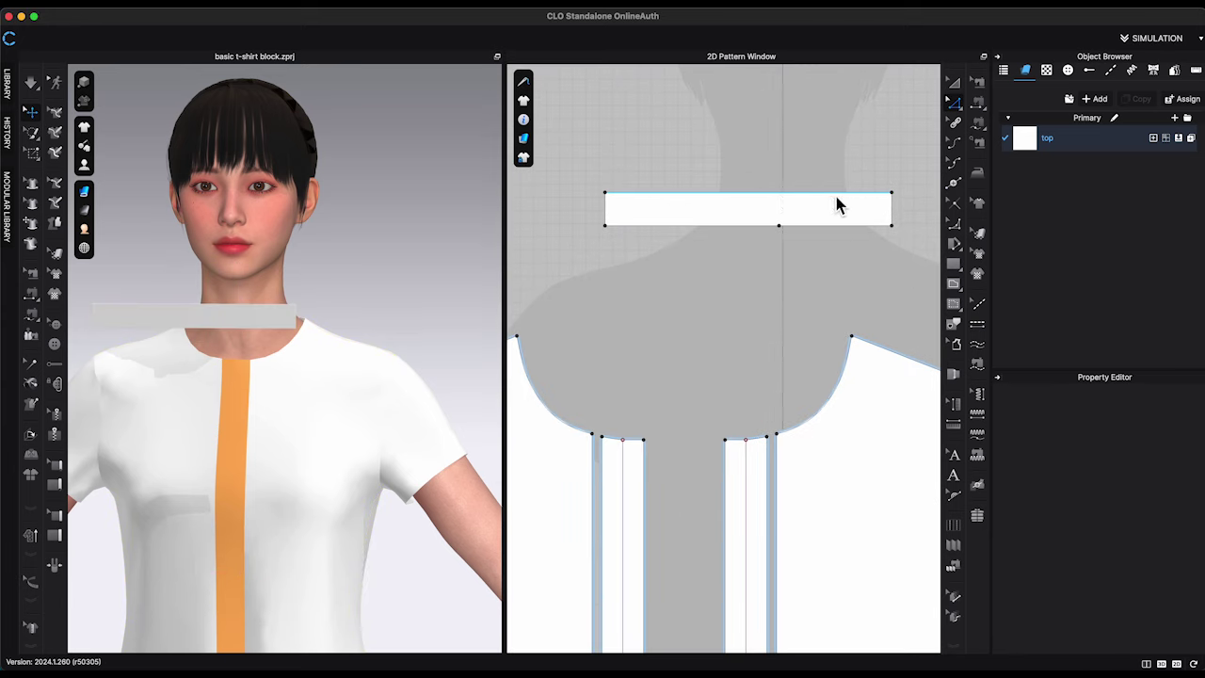
{"action": "left_click", "coordinate": [784, 194]}
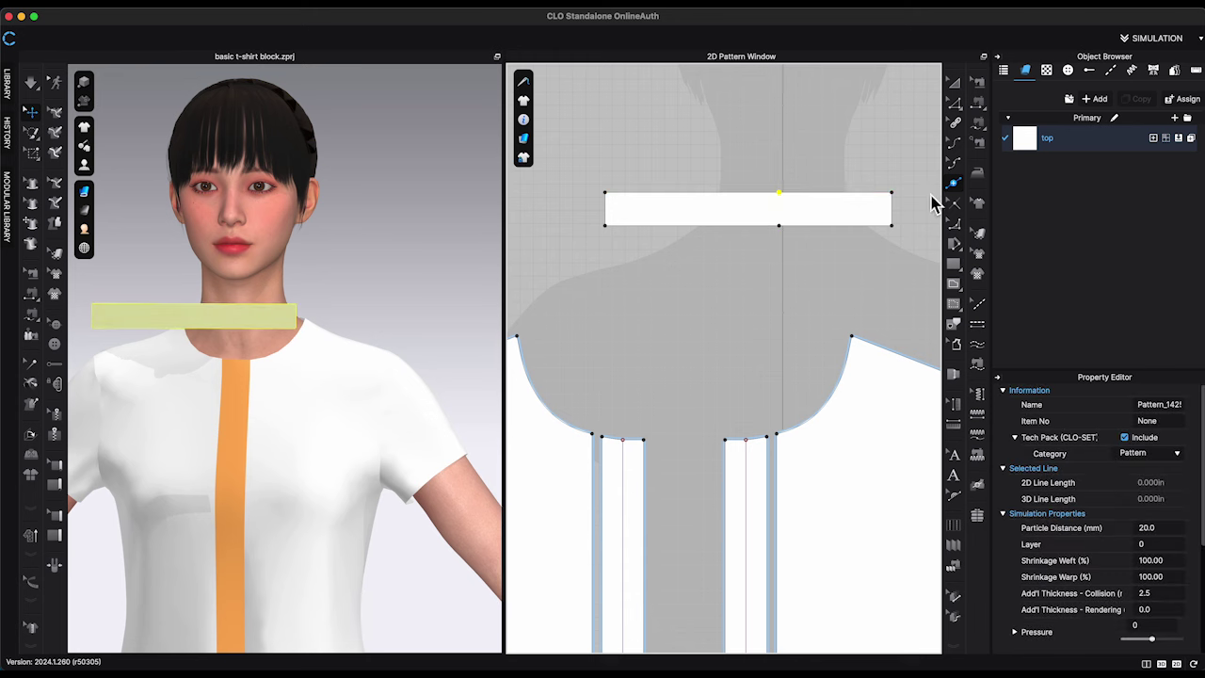
Move the collar band's front end edge up by 0.5 in
{"action": "left_click", "coordinate": [955, 107]}
{"action": "scroll", "coordinate": [673, 251], "scroll_direction": "up", "scroll_amount": 3}
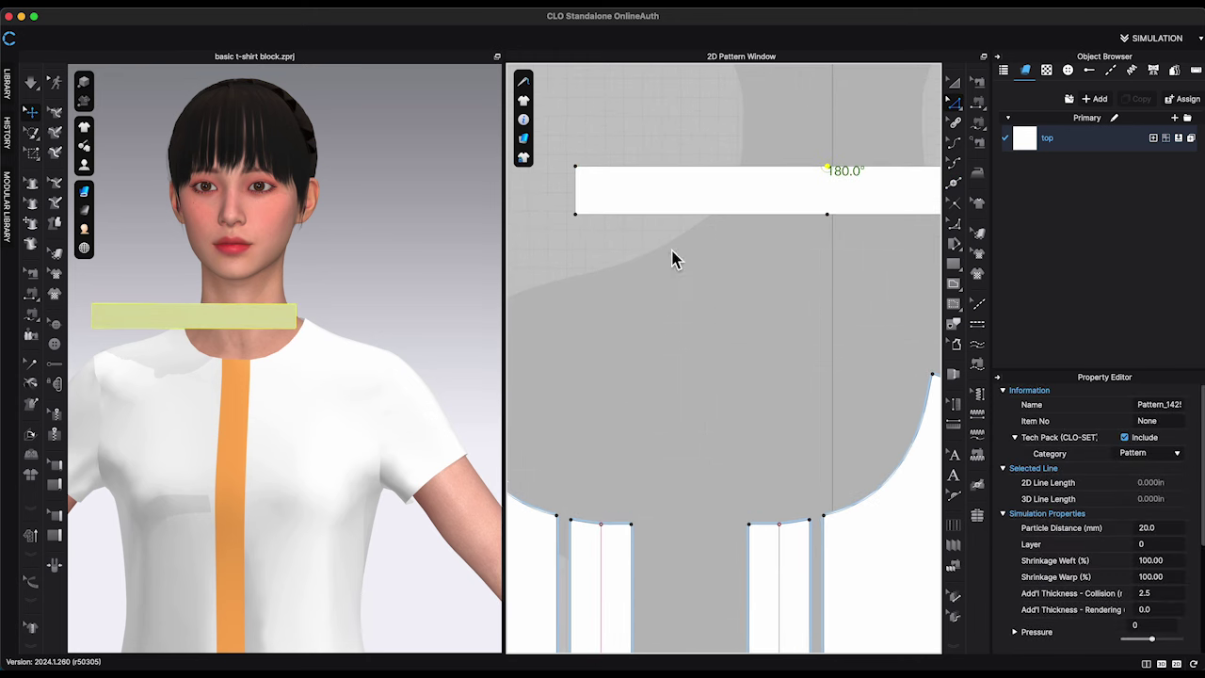
{"action": "middle_click_drag", "start_coordinate": [650, 267], "coordinate": [630, 277]}
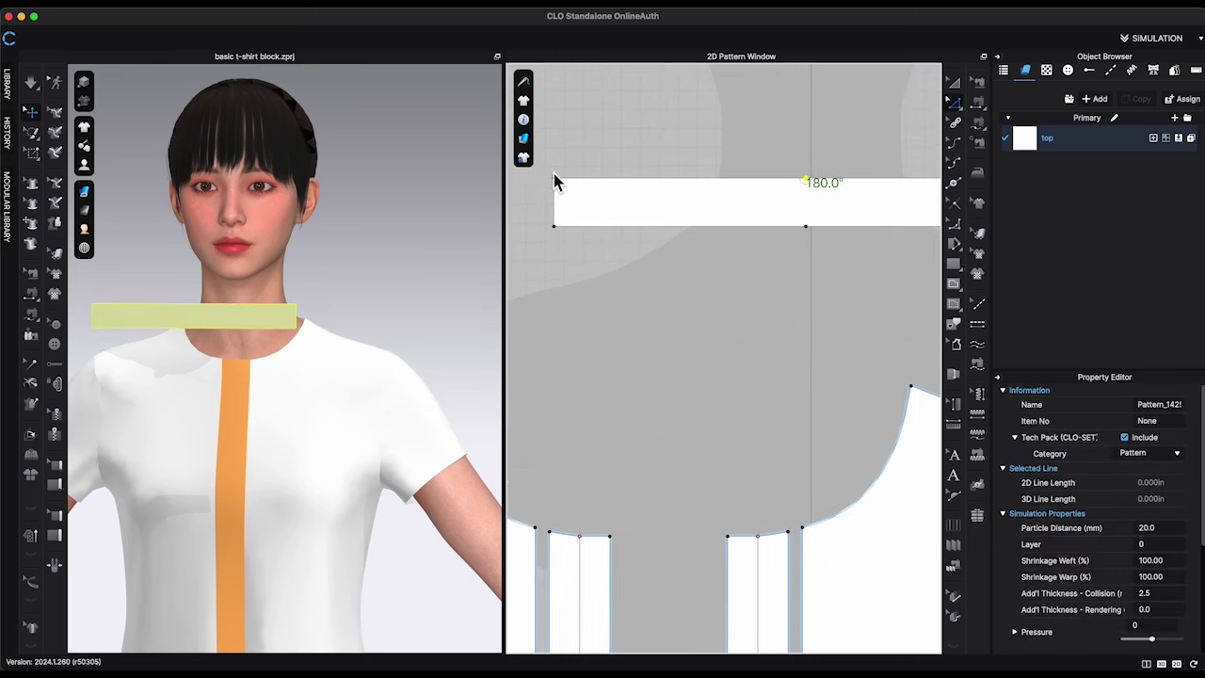
{"action": "left_click", "coordinate": [557, 219]}
{"action": "left_click_drag", "start_coordinate": [558, 231], "coordinate": [558, 216]}
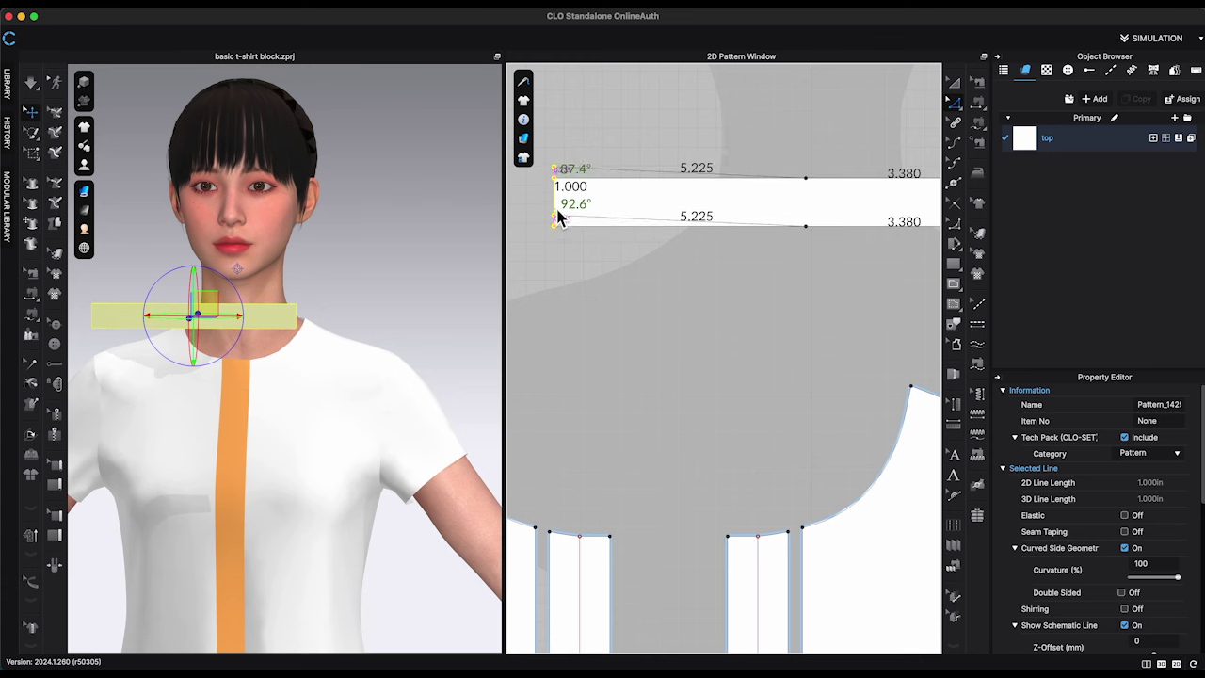
{"action": "right_click", "coordinate": [558, 216]}
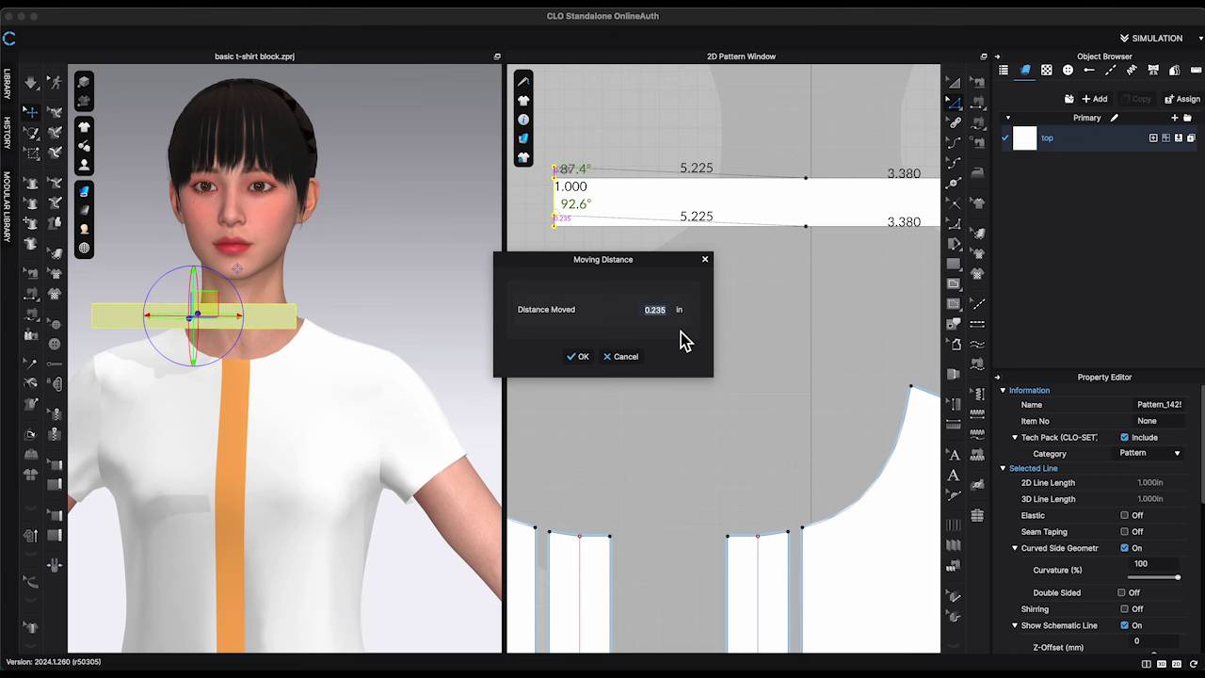
{"action": "type", "text": "0."}
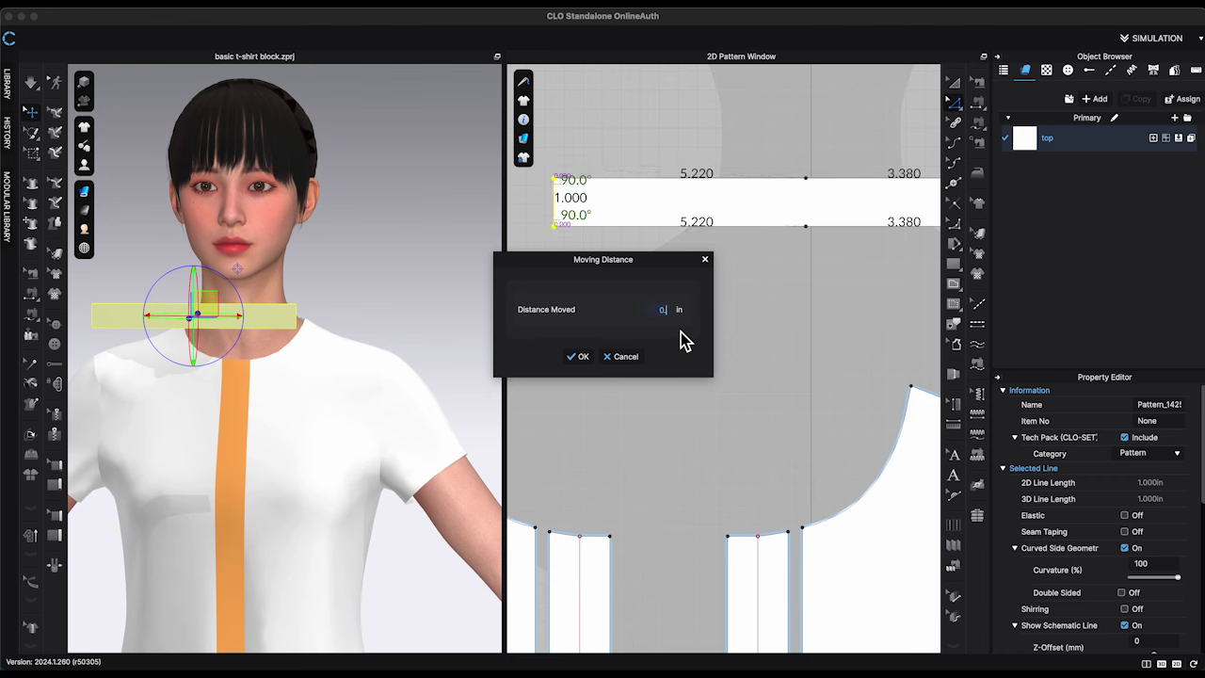
{"action": "type", "text": "5"}
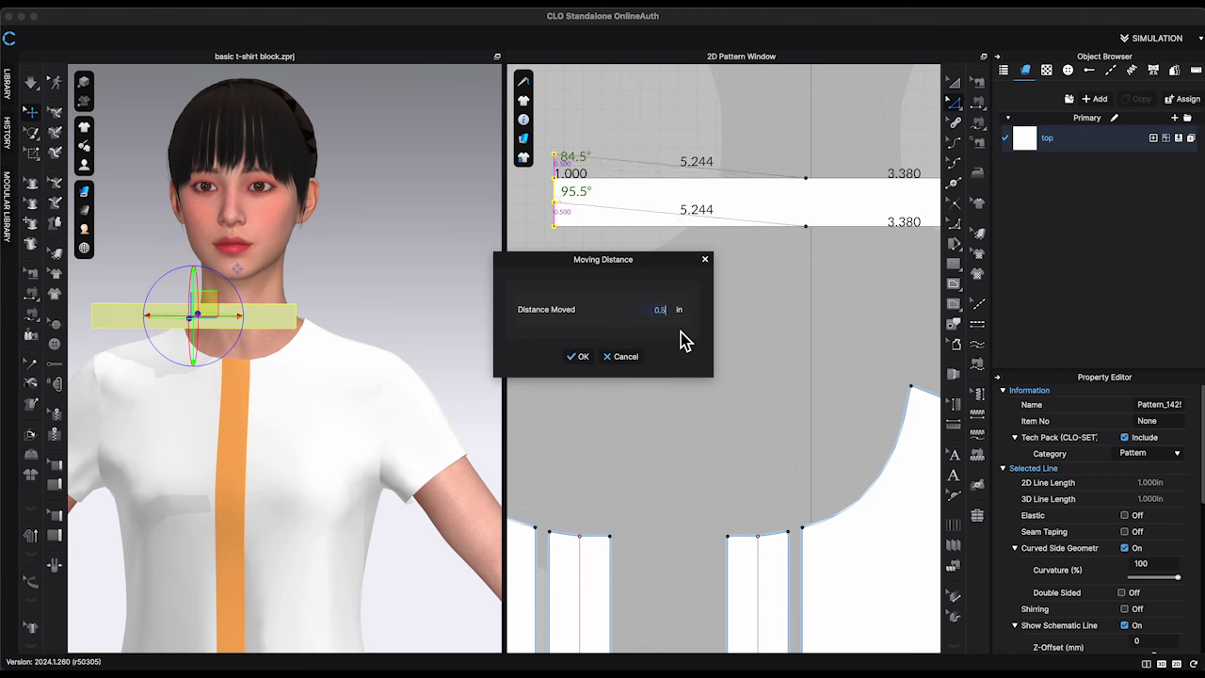
{"action": "left_click", "coordinate": [580, 358]}
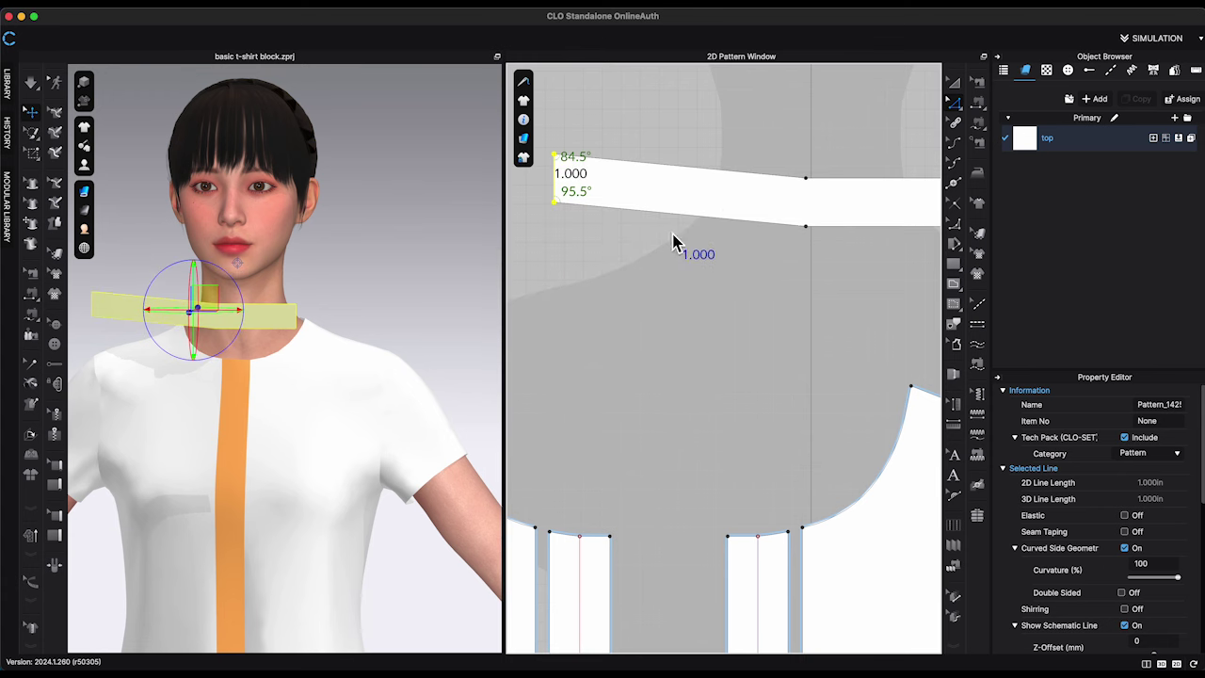
Curve the lower and upper edges of the collar band's front section into matching downward-bowed curves
{"action": "key", "text": "c"}
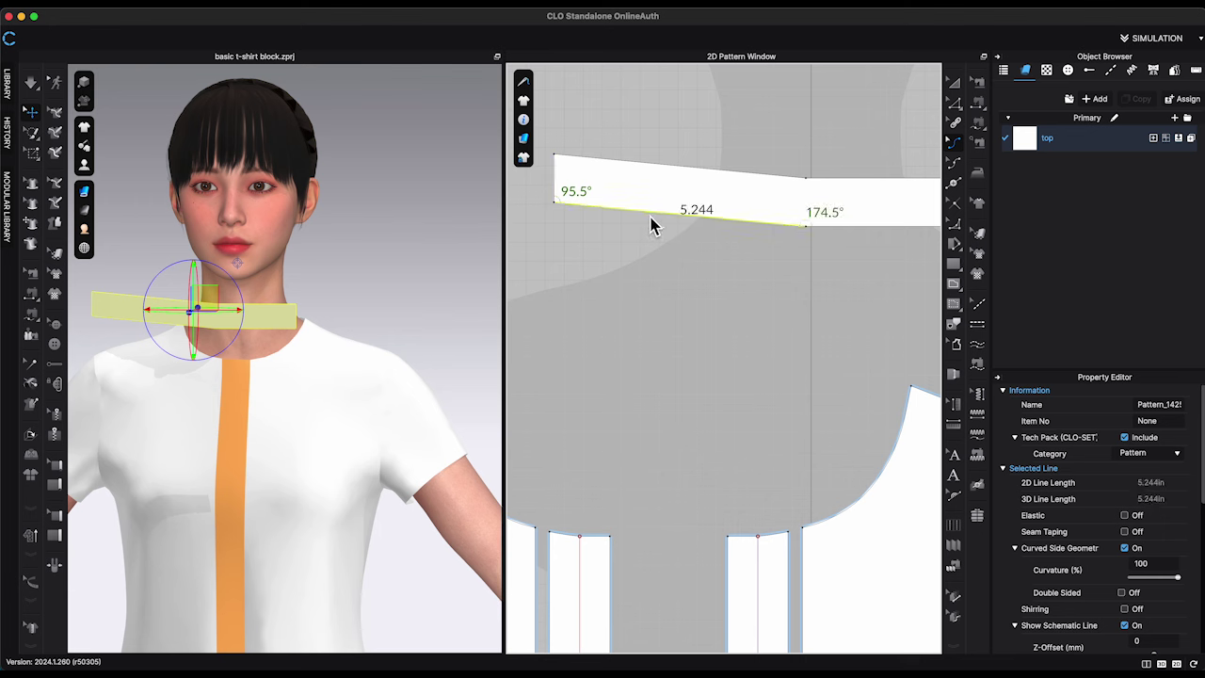
{"action": "left_click_drag", "start_coordinate": [652, 224], "coordinate": [647, 220]}
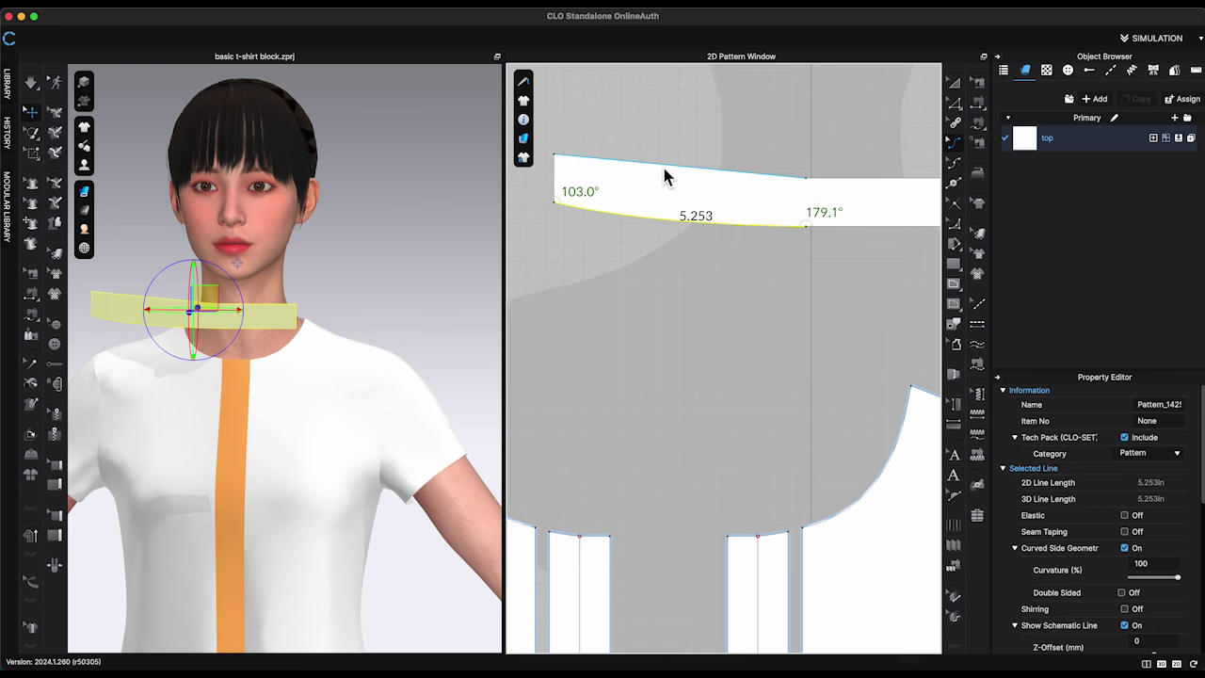
{"action": "left_click_drag", "start_coordinate": [663, 165], "coordinate": [661, 175]}
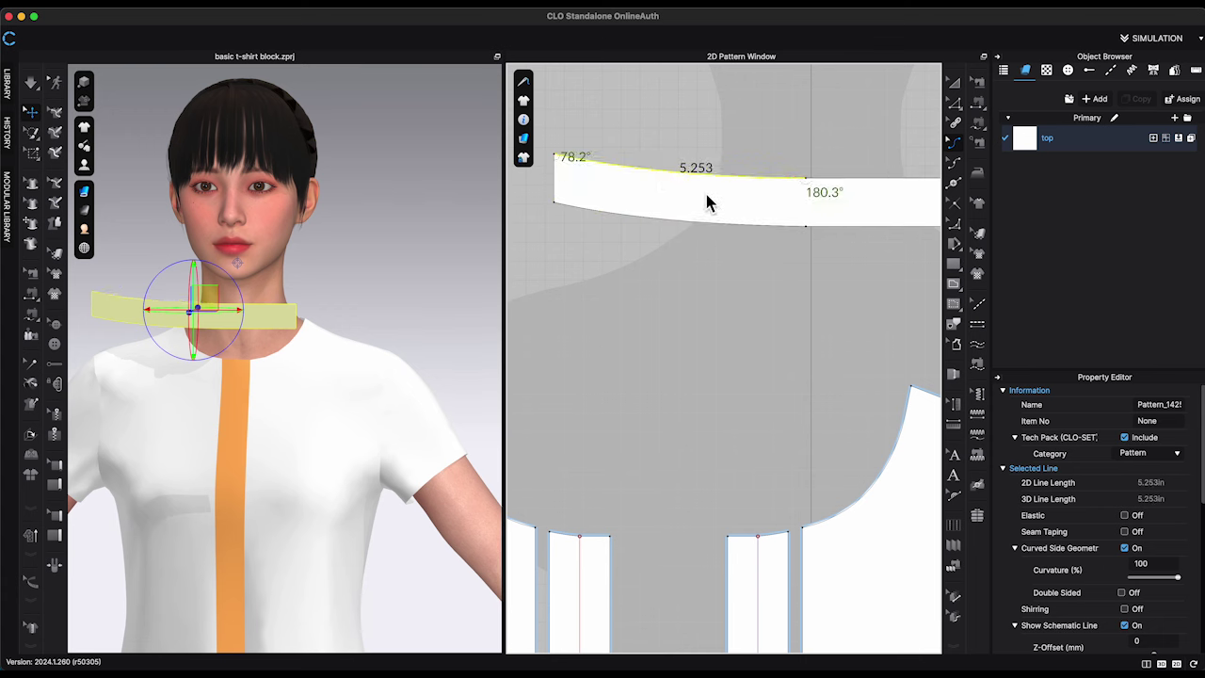
{"action": "key", "text": "Escape"}
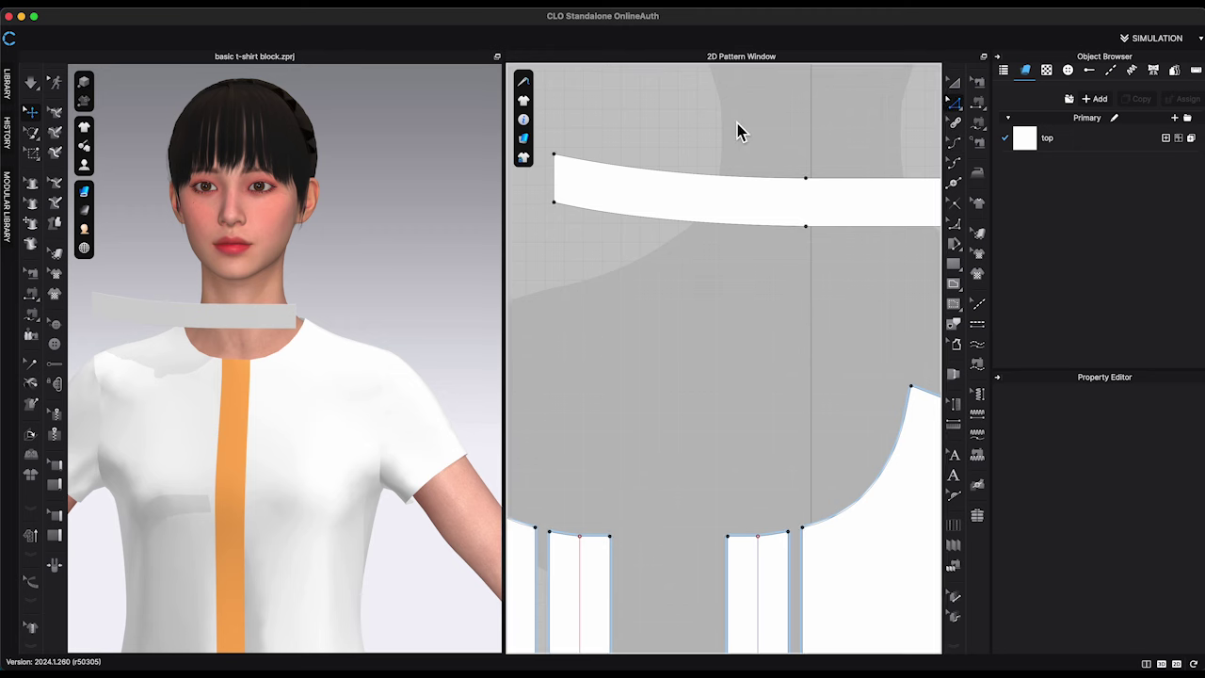
Move the collar band's upper front corner inward along the top edge by about 0.19 in to square the front end
{"action": "right_click_drag", "start_coordinate": [688, 127], "coordinate": [675, 255]}
{"action": "scroll", "coordinate": [655, 257], "scroll_direction": "up", "scroll_amount": 1}
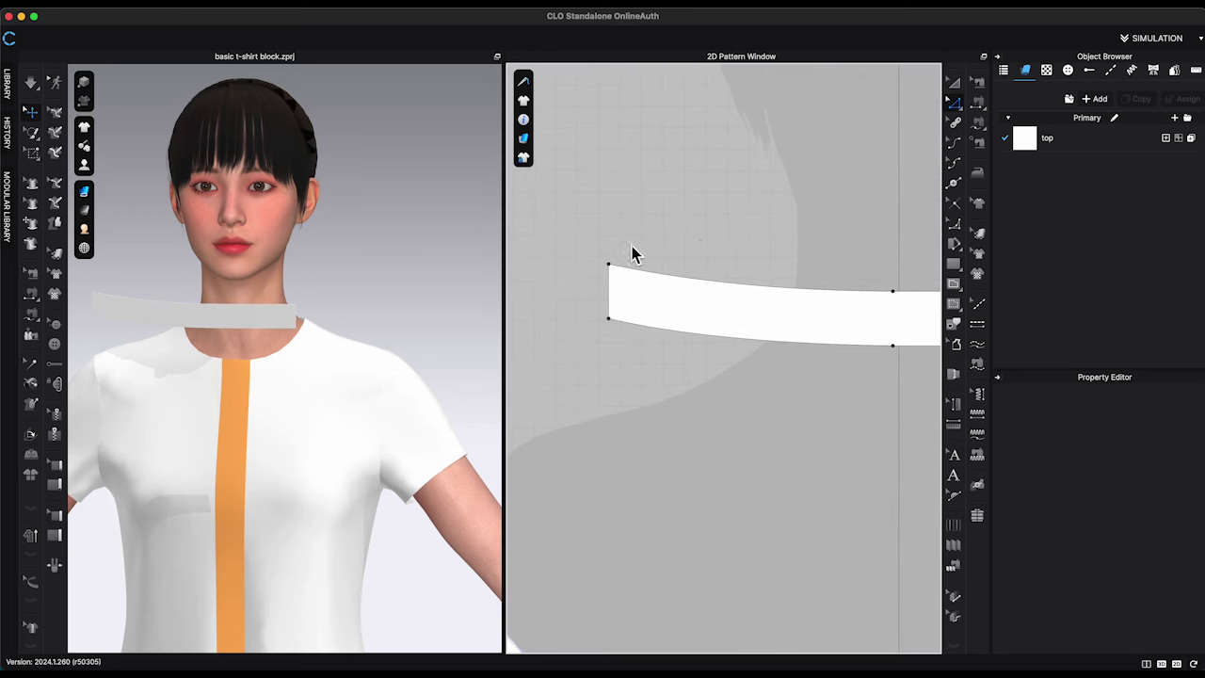
{"action": "scroll", "coordinate": [626, 254], "scroll_direction": "up", "scroll_amount": 1}
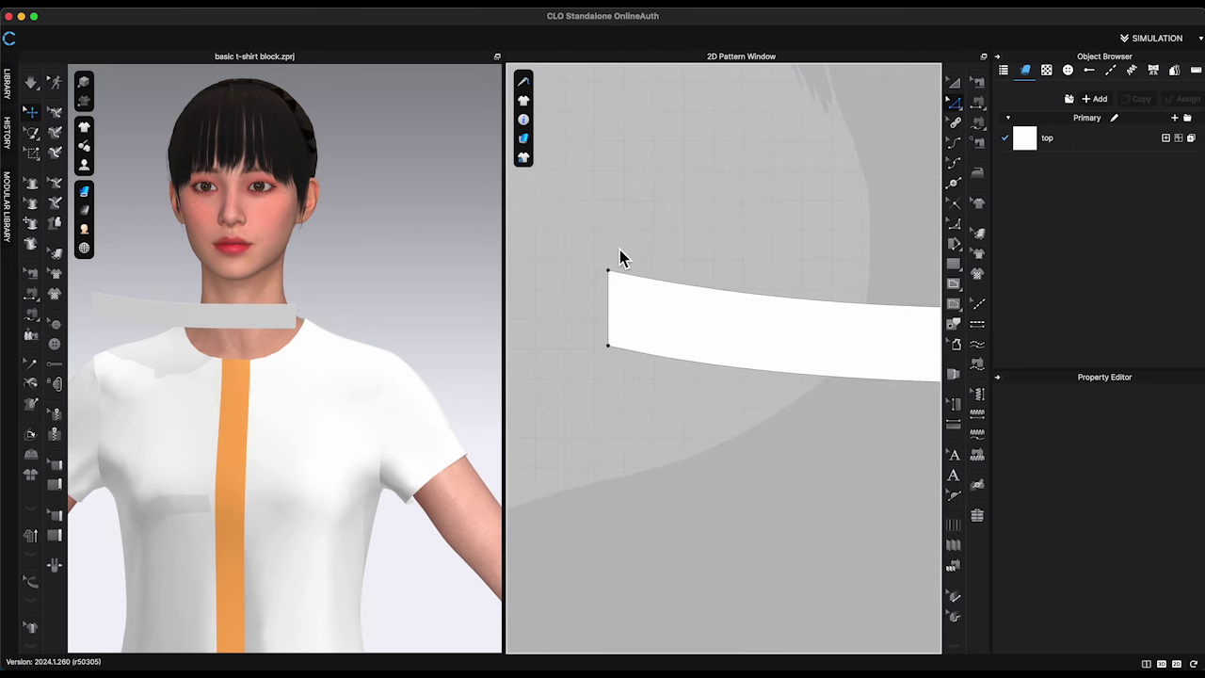
{"action": "left_click", "coordinate": [954, 244]}
{"action": "left_click_drag", "start_coordinate": [612, 281], "coordinate": [630, 287]}
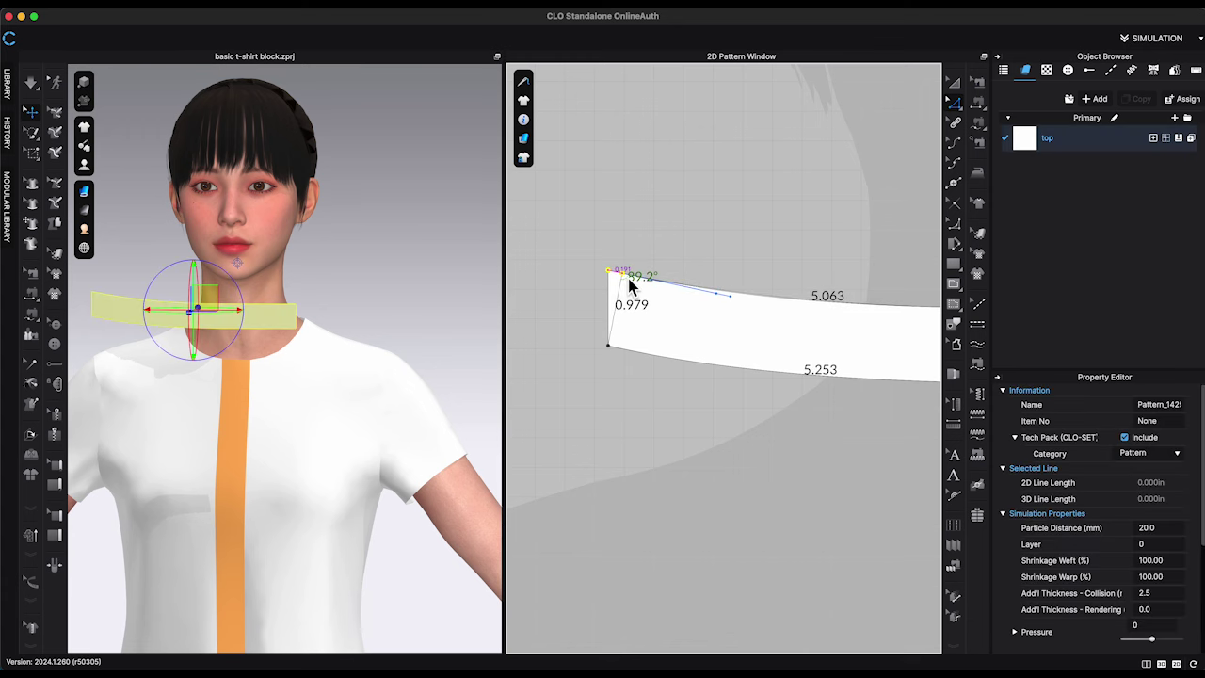
{"action": "left_click_drag", "start_coordinate": [630, 287], "coordinate": [630, 283]}
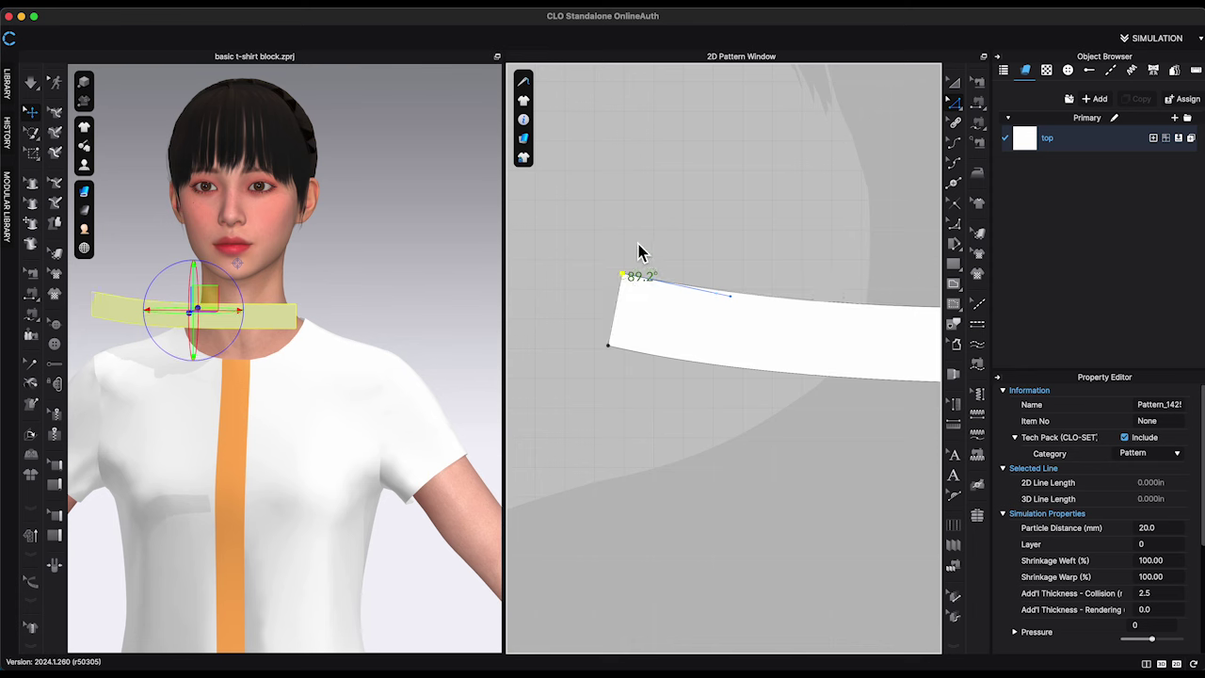
{"action": "scroll", "coordinate": [644, 207], "scroll_direction": "down", "scroll_amount": 3}
{"action": "left_click", "coordinate": [701, 369]}
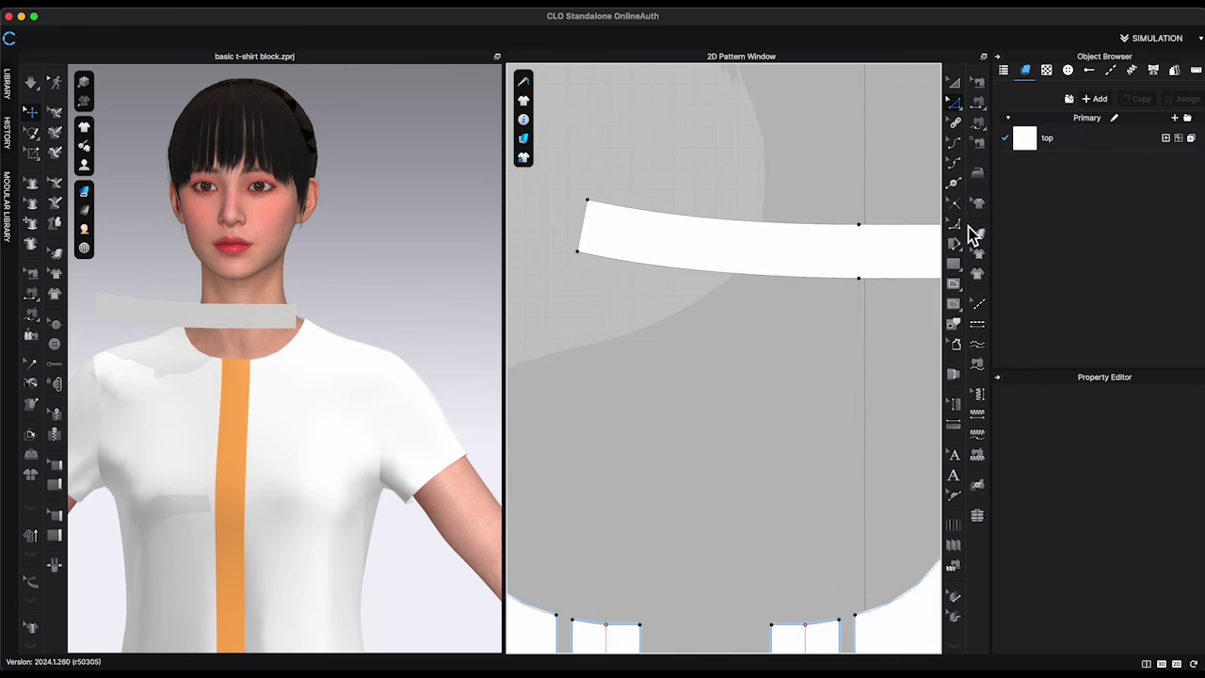
Split the band's lower edge 1.25 in from its front end and add a corresponding point on the upper edge
{"action": "left_click", "coordinate": [954, 183]}
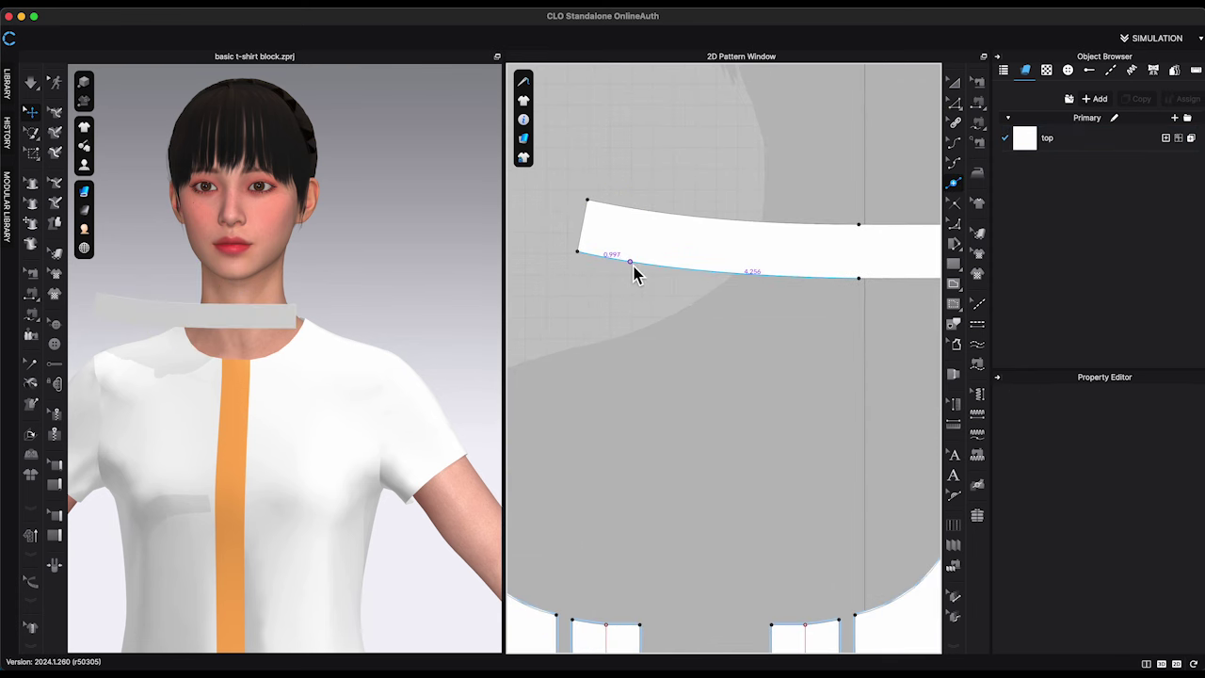
{"action": "right_click", "coordinate": [633, 272]}
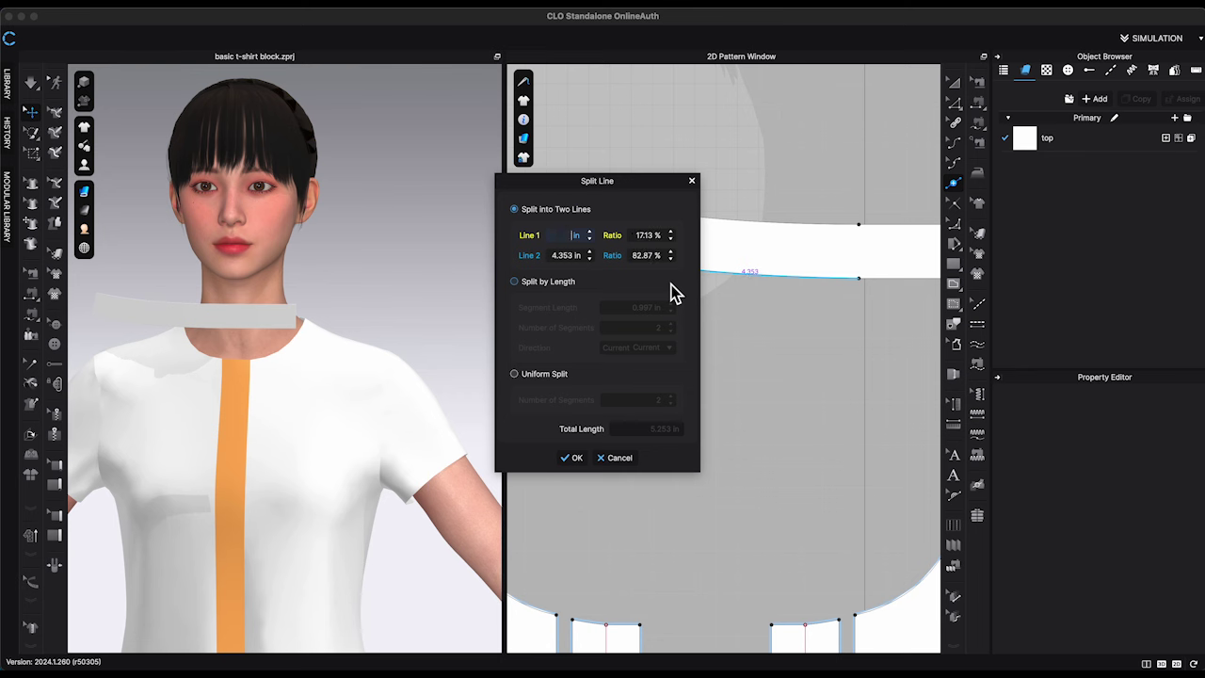
{"action": "left_click", "coordinate": [572, 457]}
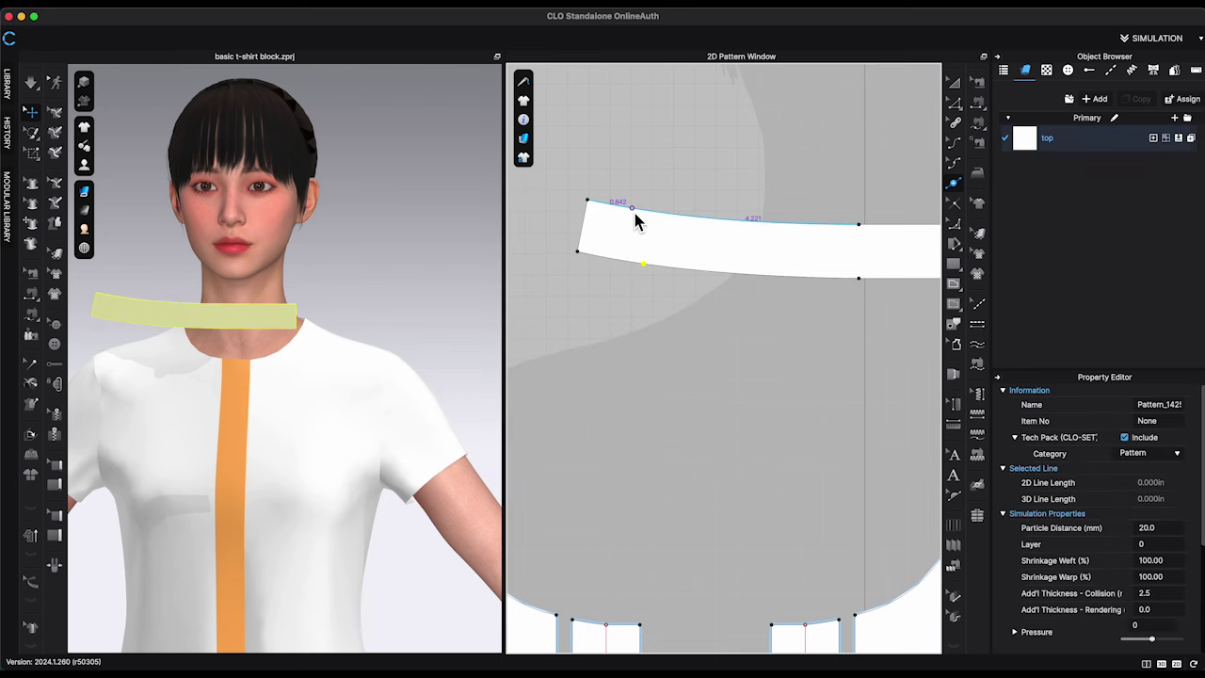
{"action": "right_click", "coordinate": [634, 213]}
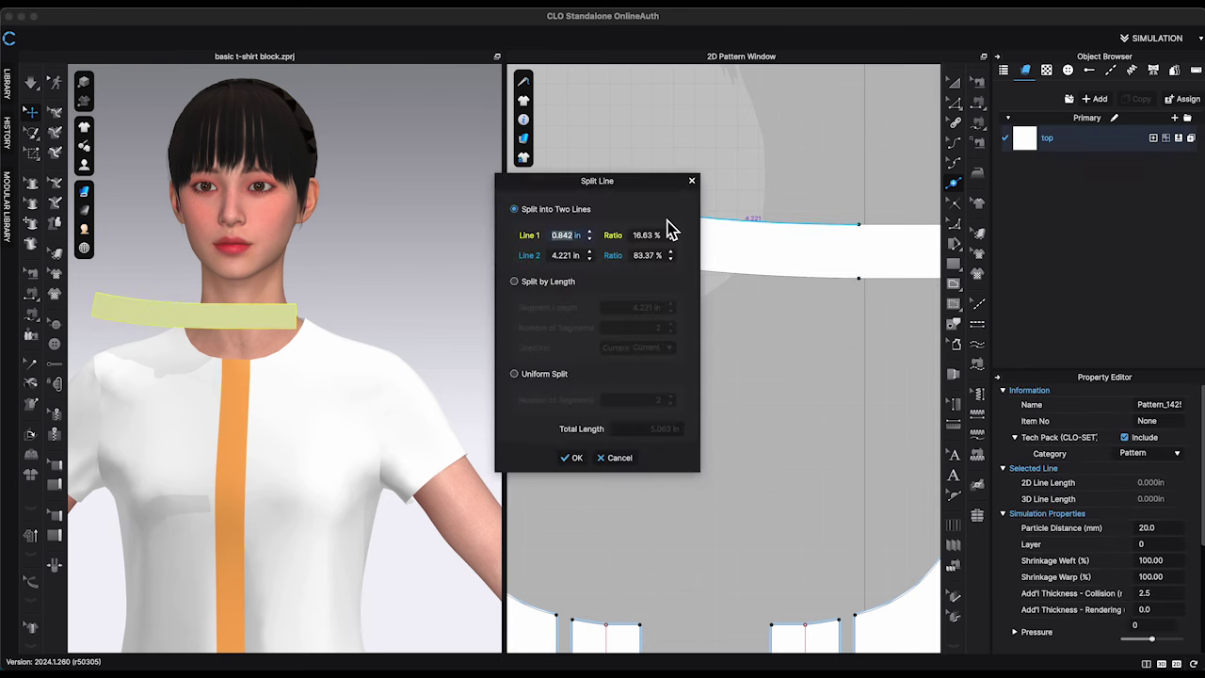
{"action": "left_click", "coordinate": [574, 458]}
Round the upper front corner of the collar band with a smooth curve reaching the new upper-edge point
{"action": "left_click", "coordinate": [955, 223]}
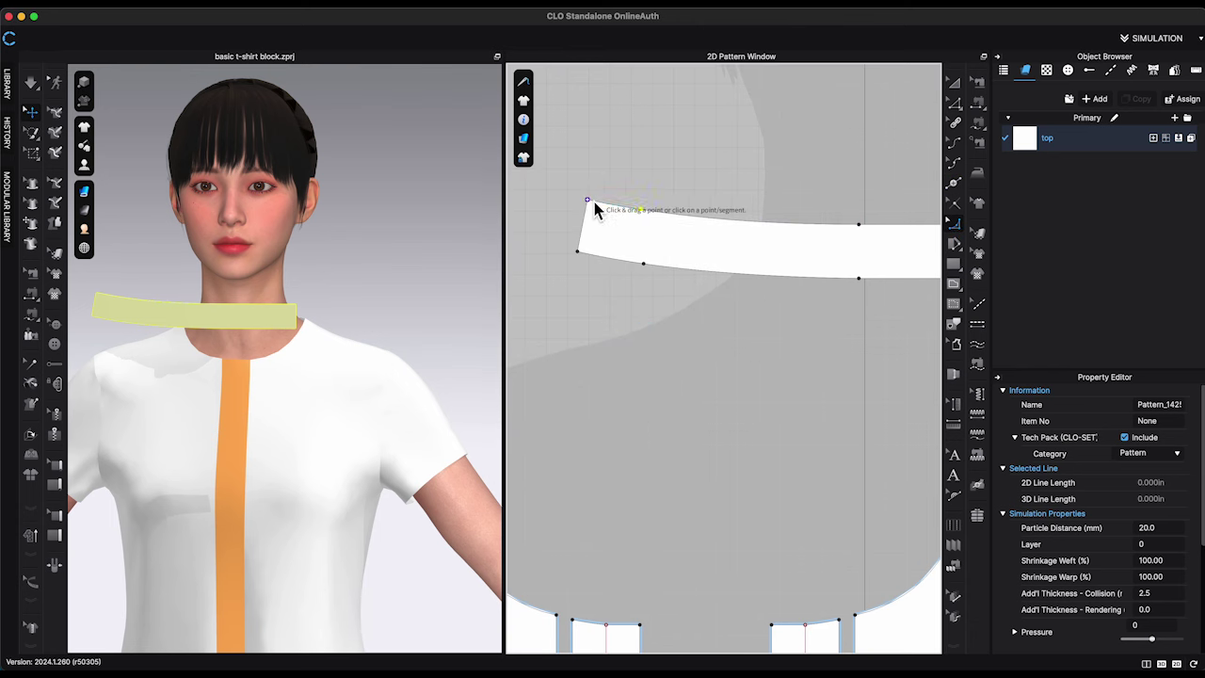
{"action": "left_click", "coordinate": [592, 201]}
{"action": "left_click_drag", "start_coordinate": [796, 193], "coordinate": [802, 190]}
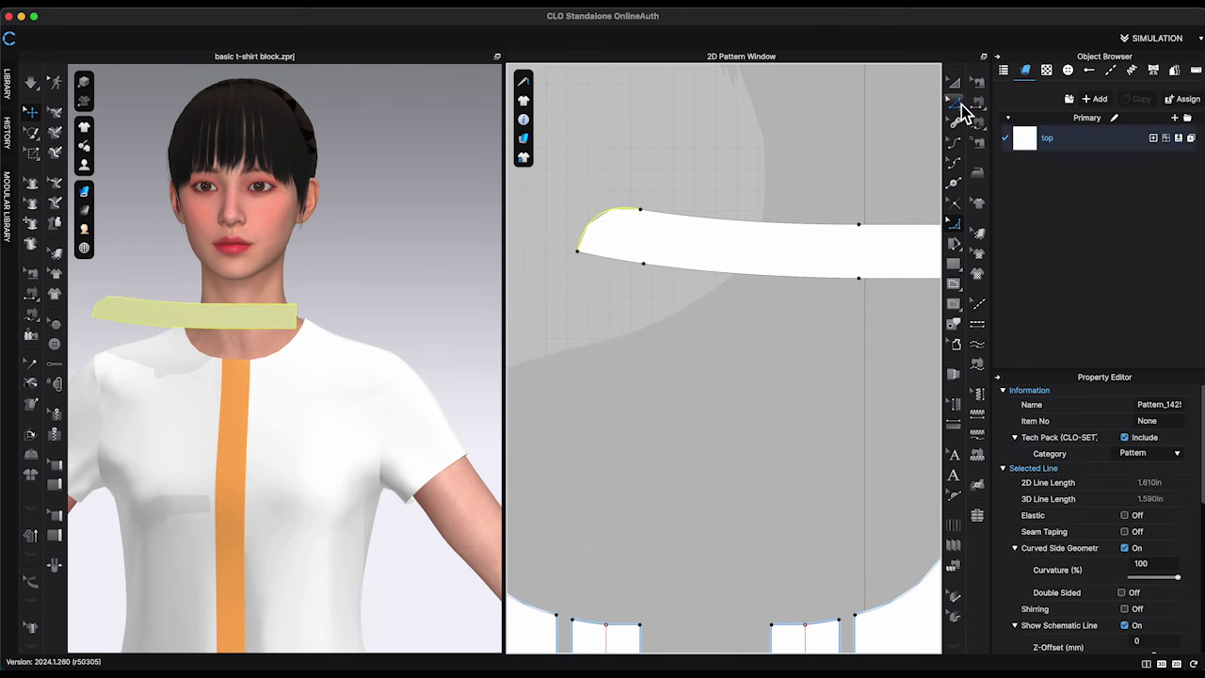
{"action": "left_click", "coordinate": [959, 105]}
{"action": "left_click", "coordinate": [671, 172]}
Refine the rounded front end of the collar band by adjusting its curve handle for a smoother outline
{"action": "scroll", "coordinate": [614, 220], "scroll_direction": "up", "scroll_amount": 2}
{"action": "scroll", "coordinate": [625, 231], "scroll_direction": "up", "scroll_amount": 2}
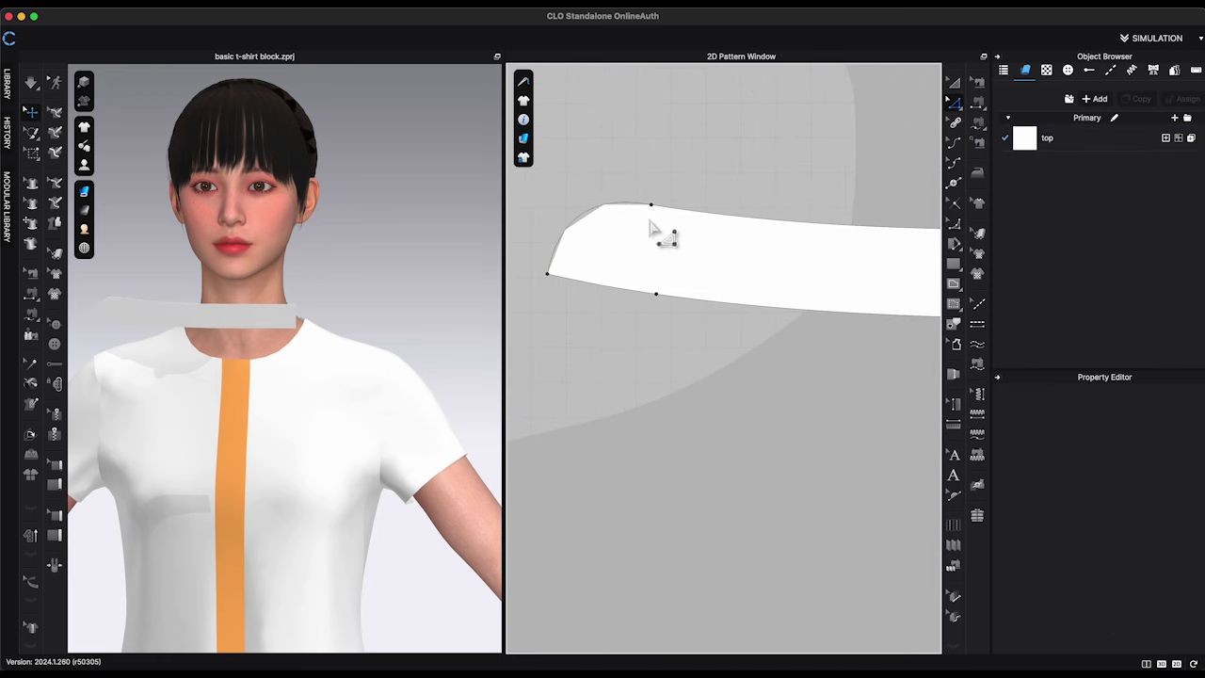
{"action": "left_click_drag", "start_coordinate": [652, 208], "coordinate": [595, 217]}
{"action": "scroll", "coordinate": [651, 219], "scroll_direction": "down", "scroll_amount": 4}
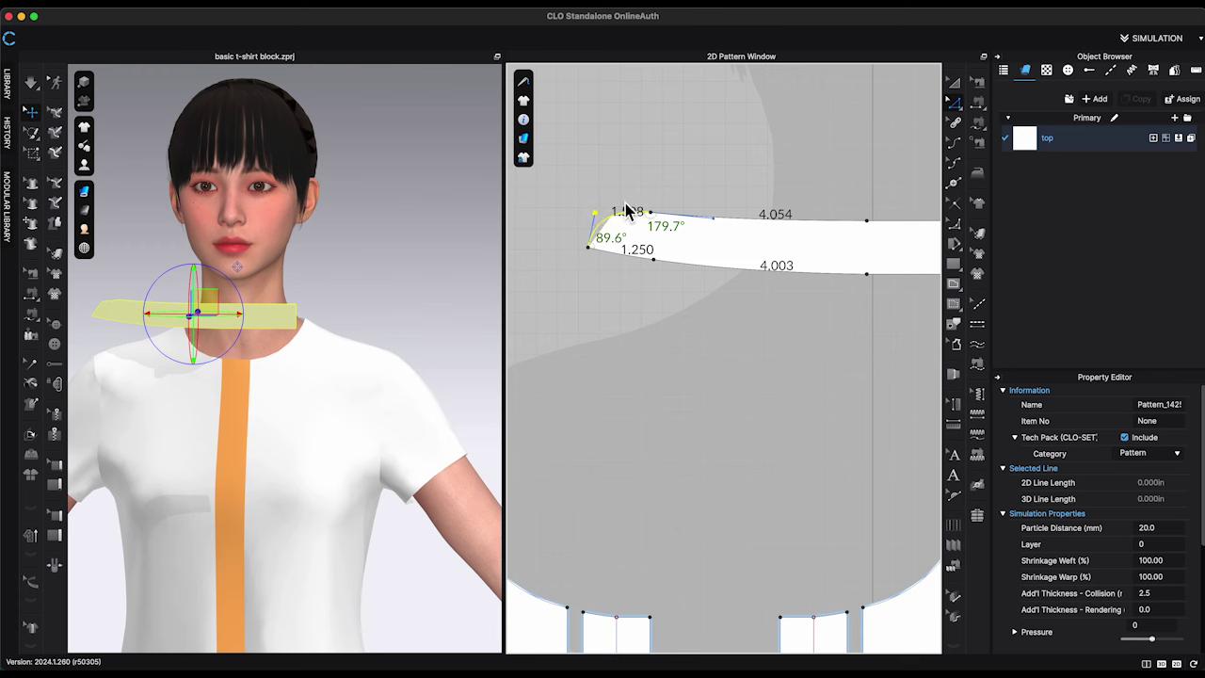
{"action": "left_click", "coordinate": [797, 273]}
{"action": "scroll", "coordinate": [776, 273], "scroll_direction": "down", "scroll_amount": 6}
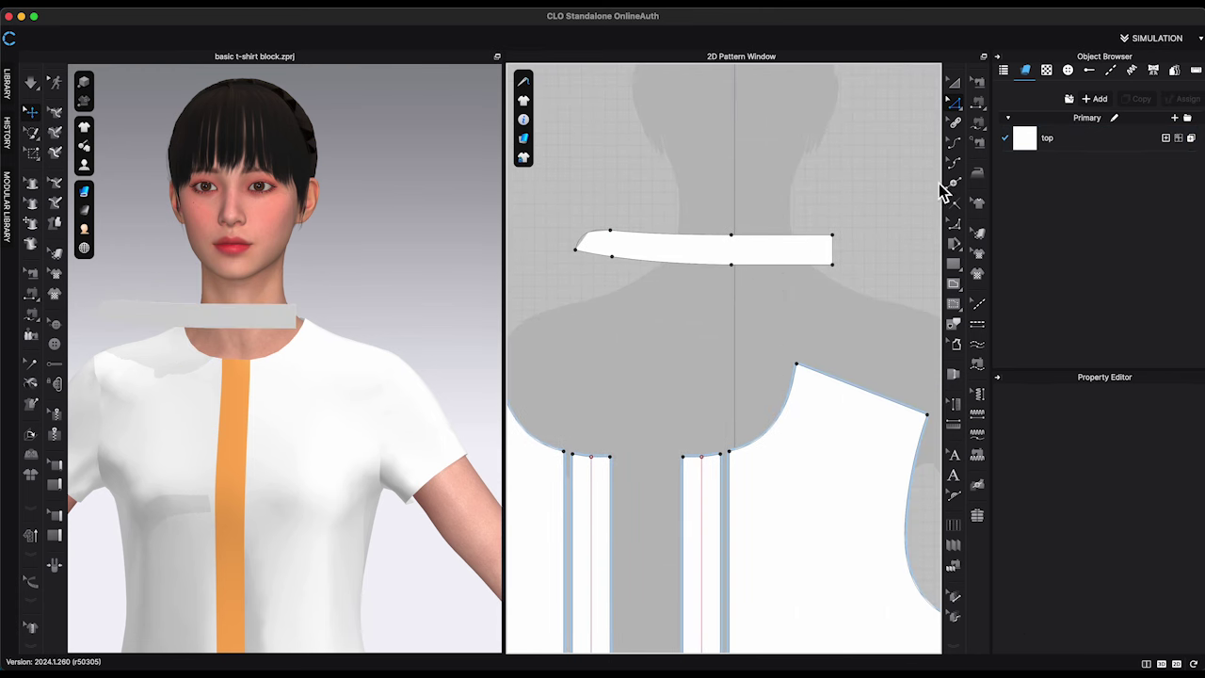
Remove the segment point on the collar band's upper edge directly above the lower edge's shoulder split point
{"action": "left_click", "coordinate": [954, 103]}
{"action": "scroll", "coordinate": [732, 205], "scroll_direction": "up", "scroll_amount": 2}
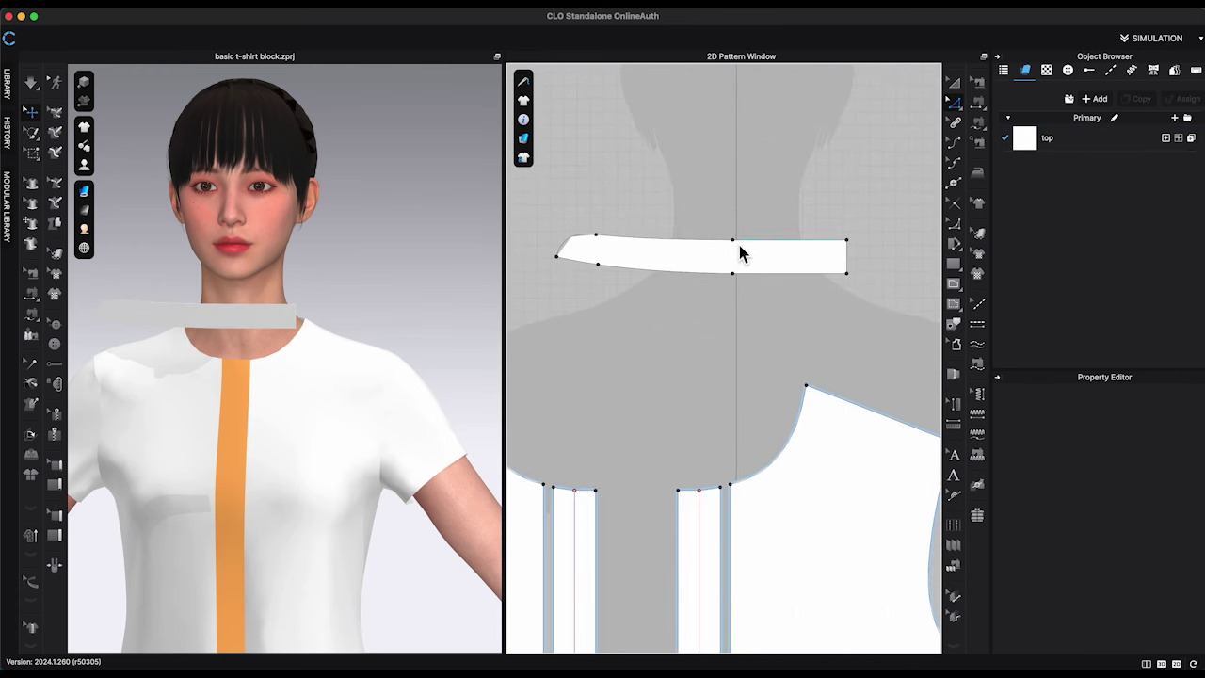
{"action": "right_click", "coordinate": [736, 243]}
{"action": "left_click", "coordinate": [764, 329]}
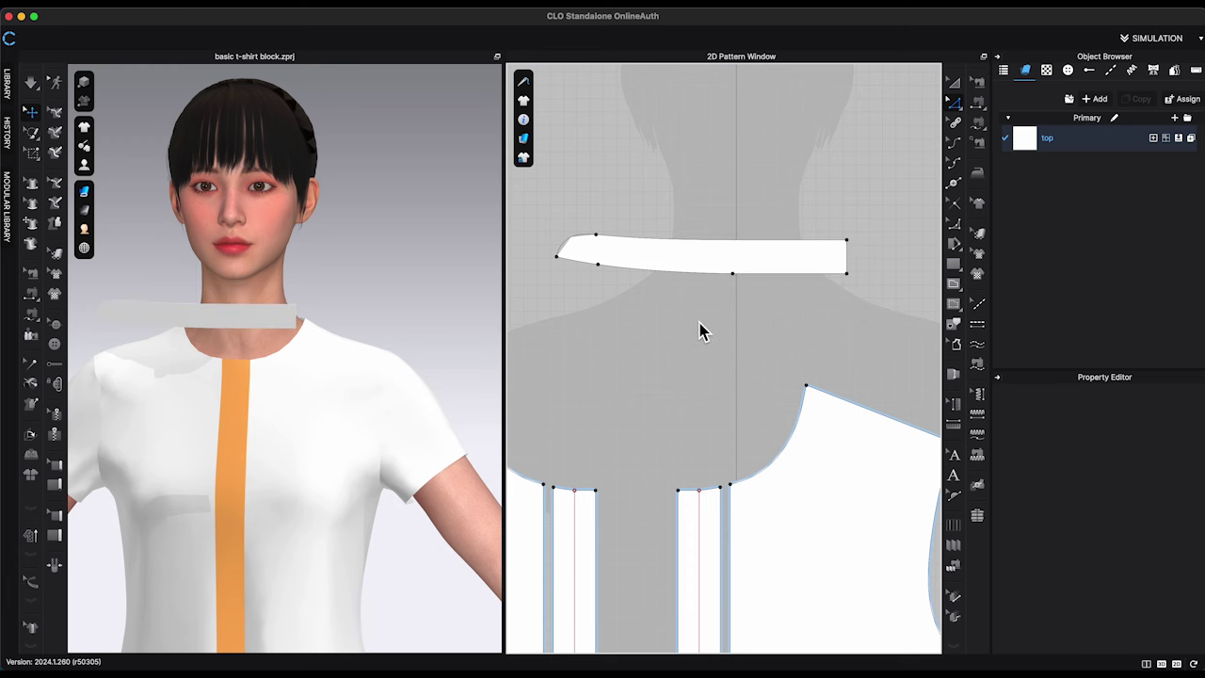
Unfold the half collar band across its center back line into a full-length pattern
{"action": "scroll", "coordinate": [702, 333], "scroll_direction": "down", "scroll_amount": 2}
{"action": "scroll", "coordinate": [721, 336], "scroll_direction": "down", "scroll_amount": 2}
{"action": "middle_click_drag", "start_coordinate": [775, 334], "coordinate": [750, 309]}
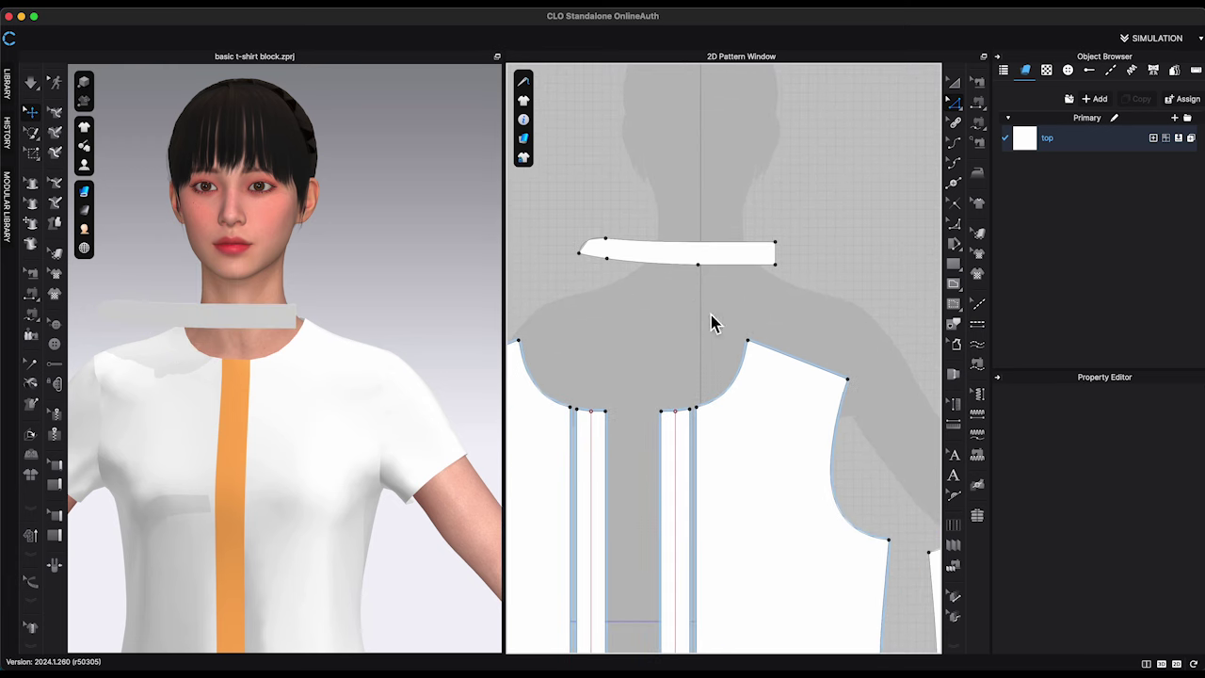
{"action": "scroll", "coordinate": [767, 309], "scroll_direction": "down", "scroll_amount": 2}
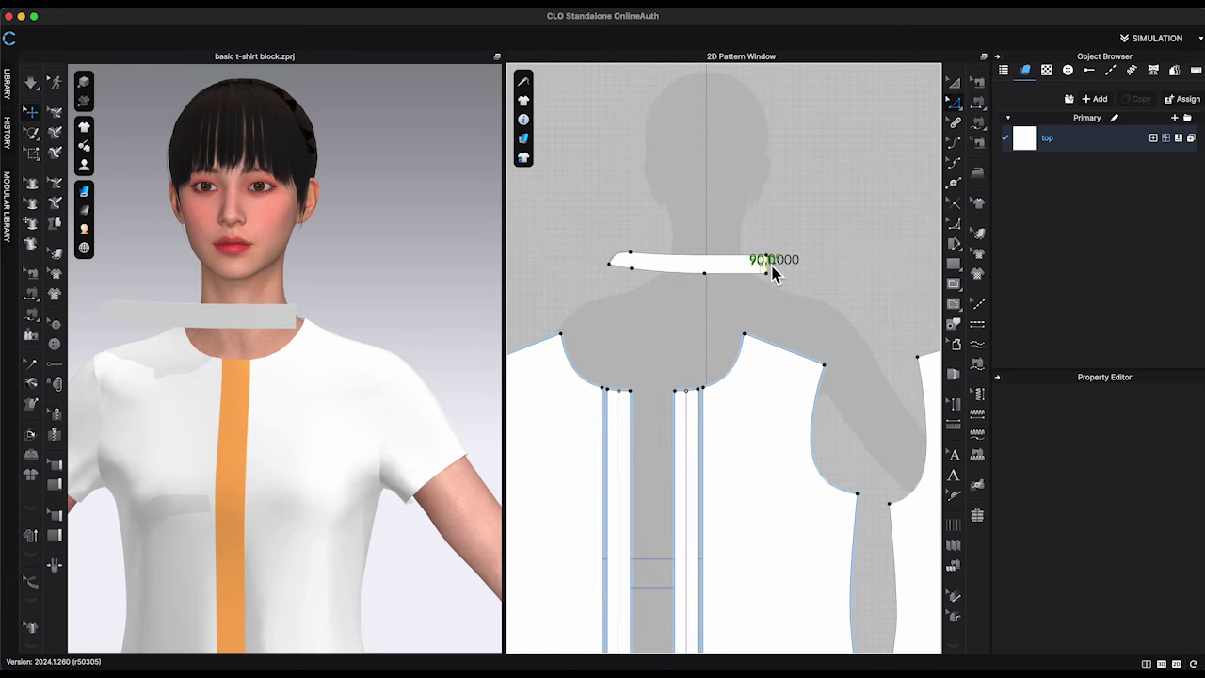
{"action": "right_click", "coordinate": [770, 266]}
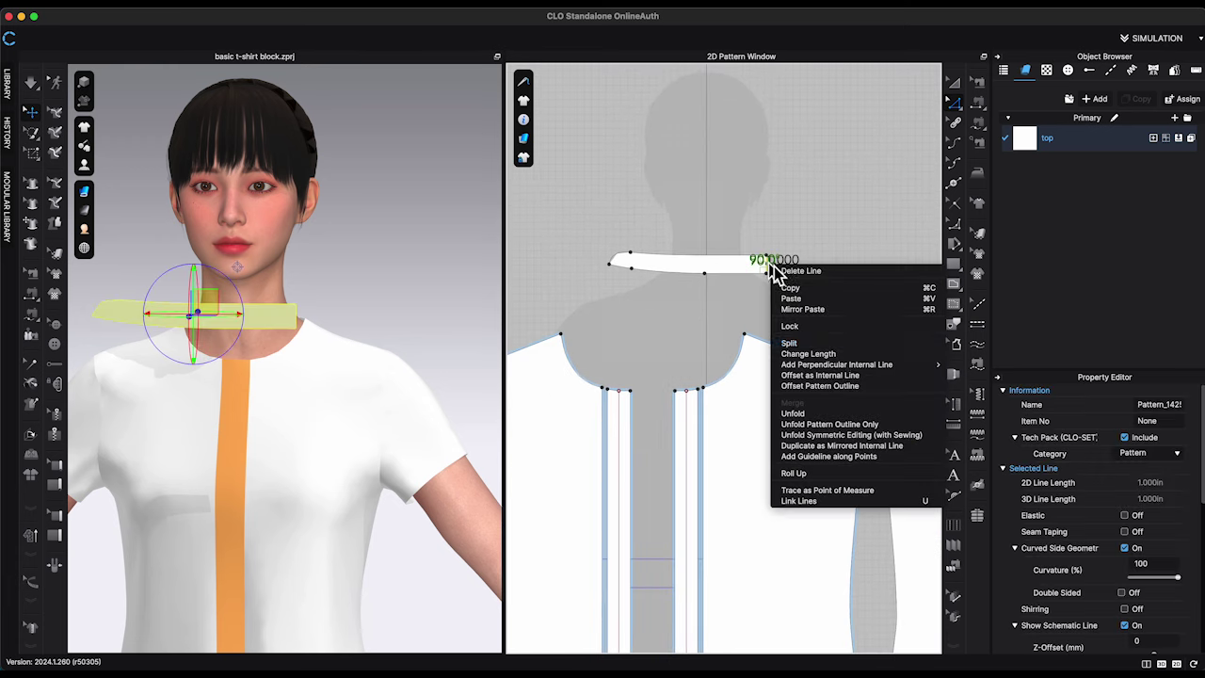
{"action": "left_click", "coordinate": [834, 414]}
{"action": "left_click", "coordinate": [646, 327]}
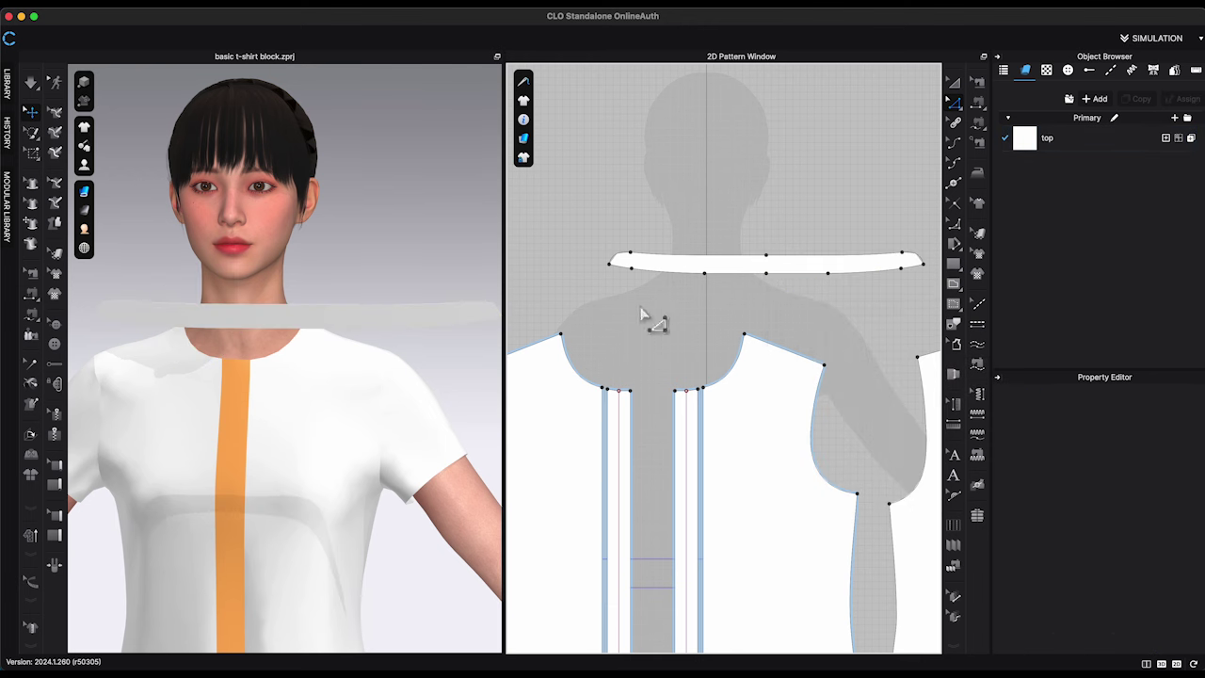
Arrange the collar band around the avatar's neck using the arrangement point at the back of the neck
{"action": "scroll", "coordinate": [743, 314], "scroll_direction": "up", "scroll_amount": 1}
{"action": "left_click", "coordinate": [84, 248]}
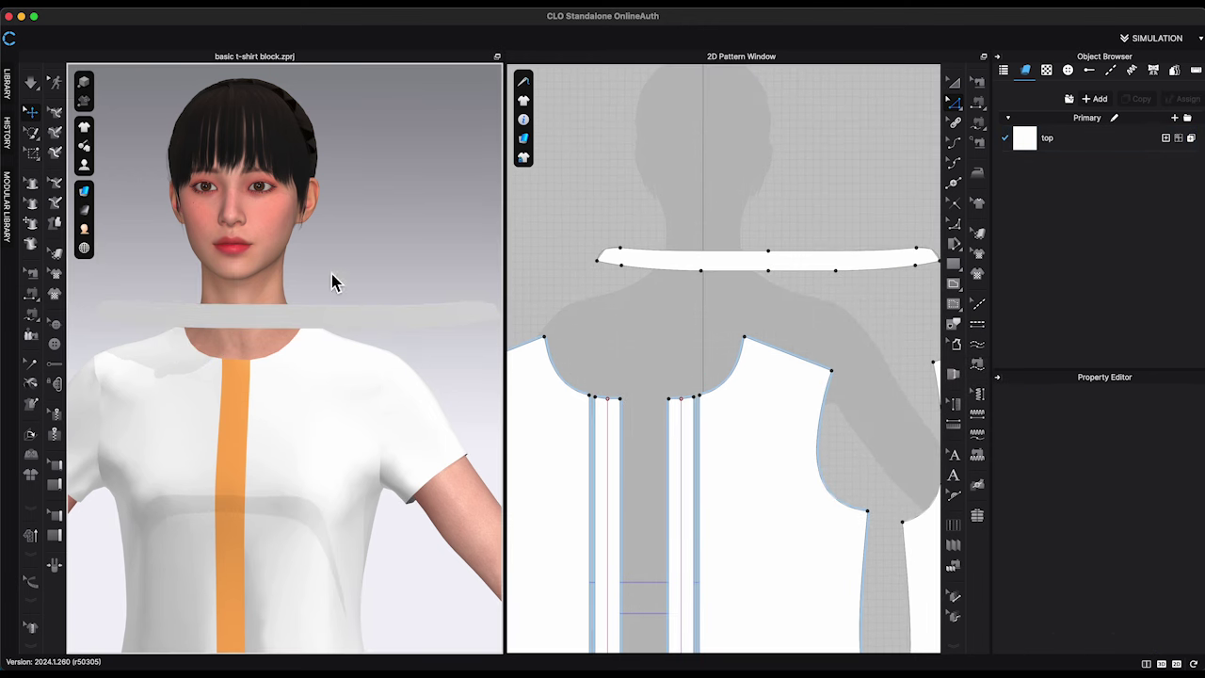
{"action": "right_click_drag", "start_coordinate": [331, 279], "coordinate": [414, 235]}
{"action": "scroll", "coordinate": [414, 236], "scroll_direction": "down", "scroll_amount": 3}
{"action": "key", "text": "shift+f"}
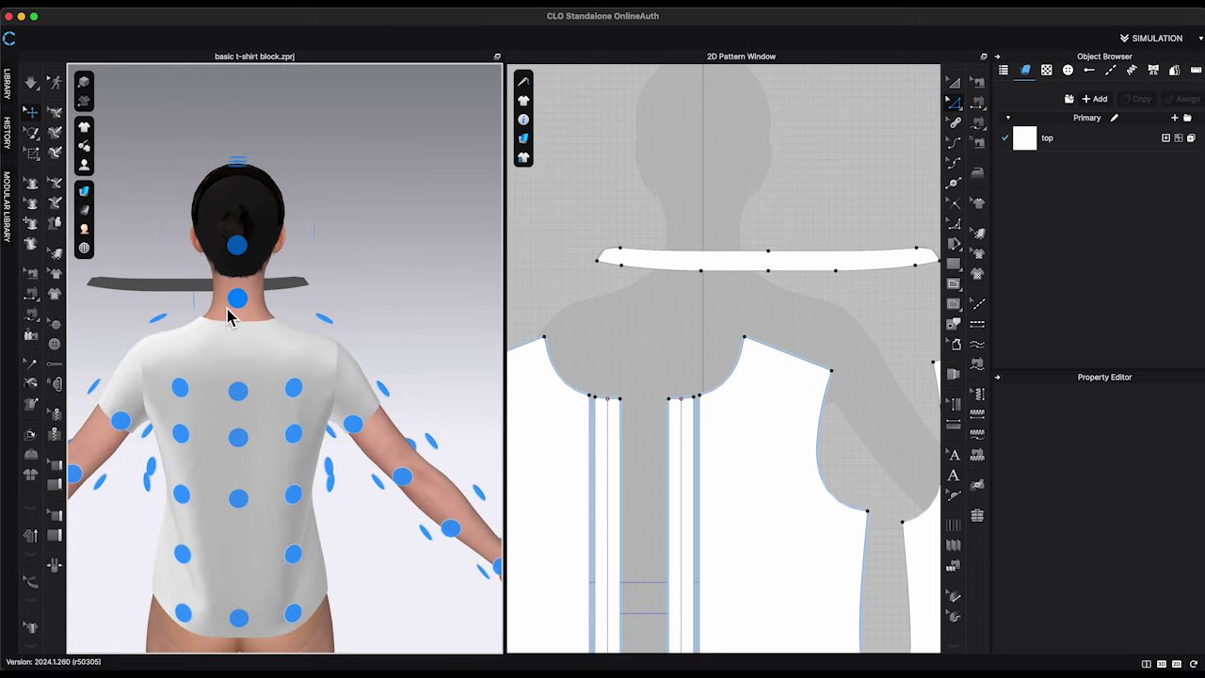
{"action": "left_click", "coordinate": [659, 260]}
{"action": "left_click", "coordinate": [243, 303]}
{"action": "right_click_drag", "start_coordinate": [246, 307], "coordinate": [457, 325]}
{"action": "key", "text": "shift+f"}
{"action": "scroll", "coordinate": [330, 328], "scroll_direction": "up", "scroll_amount": 3}
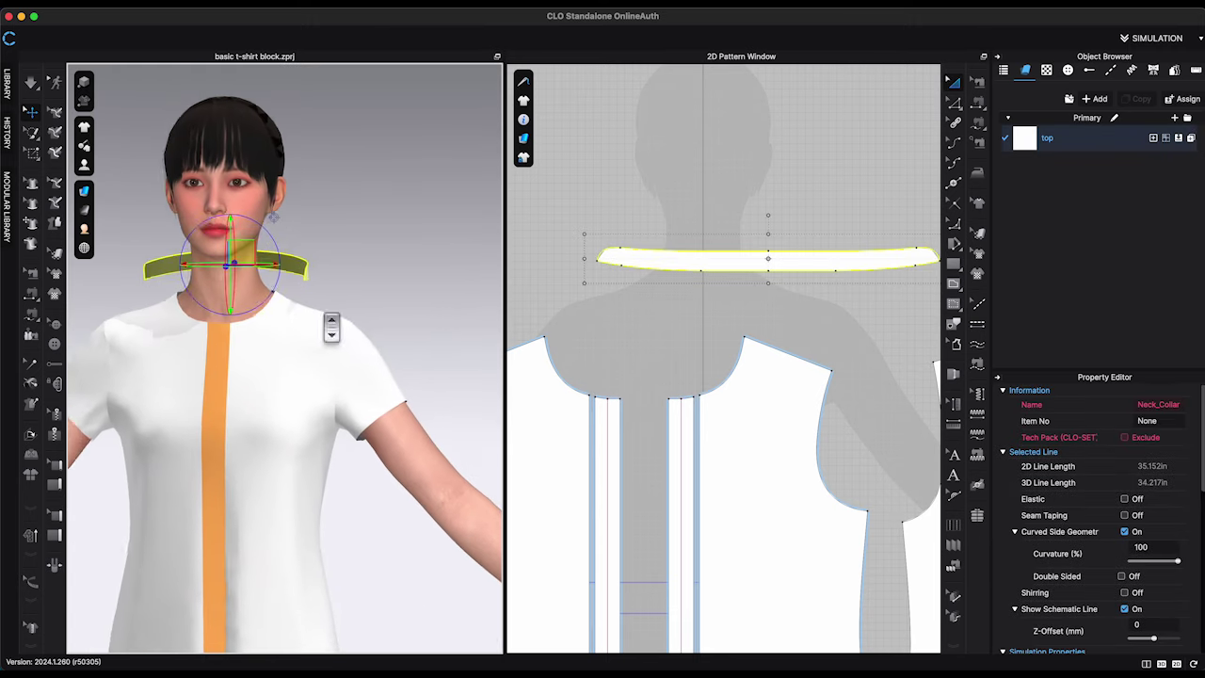
{"action": "middle_click_drag", "start_coordinate": [330, 328], "coordinate": [362, 340]}
{"action": "scroll", "coordinate": [728, 291], "scroll_direction": "down", "scroll_amount": 3}
{"action": "left_click", "coordinate": [815, 205]}
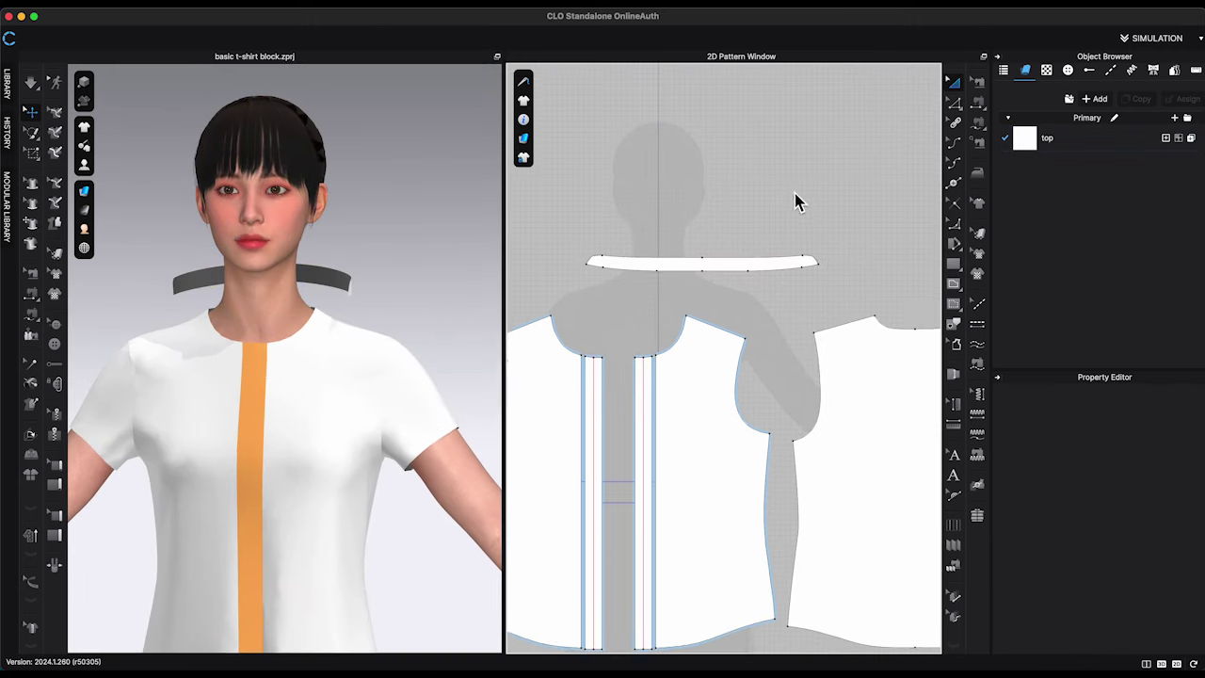
Sew half of the collar band's lower edge to the left placket top and the adjoining front and back neckline with M:N free sewing
{"action": "left_click", "coordinate": [979, 123]}
{"action": "left_click", "coordinate": [801, 255]}
{"action": "left_click", "coordinate": [699, 259]}
{"action": "left_click", "coordinate": [610, 335]}
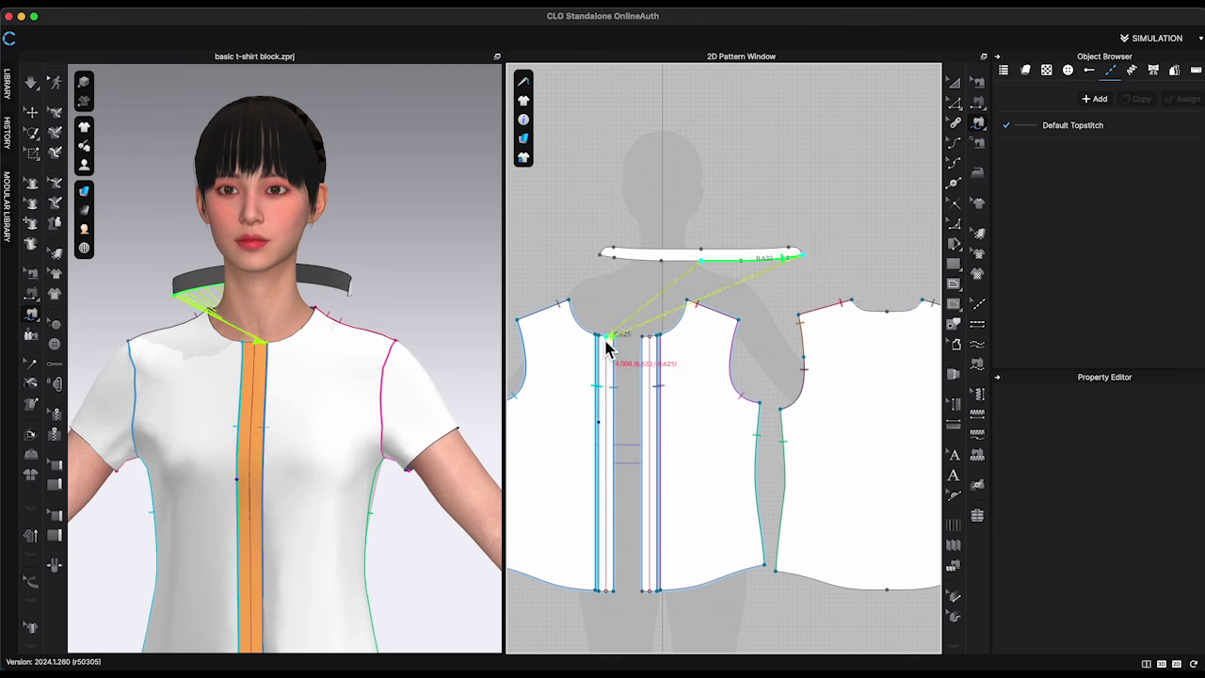
{"action": "left_click", "coordinate": [567, 302]}
Sew the other half of the collar band's lower edge to the opposite placket top, front neckline and remaining back neckline
{"action": "left_click", "coordinate": [673, 259]}
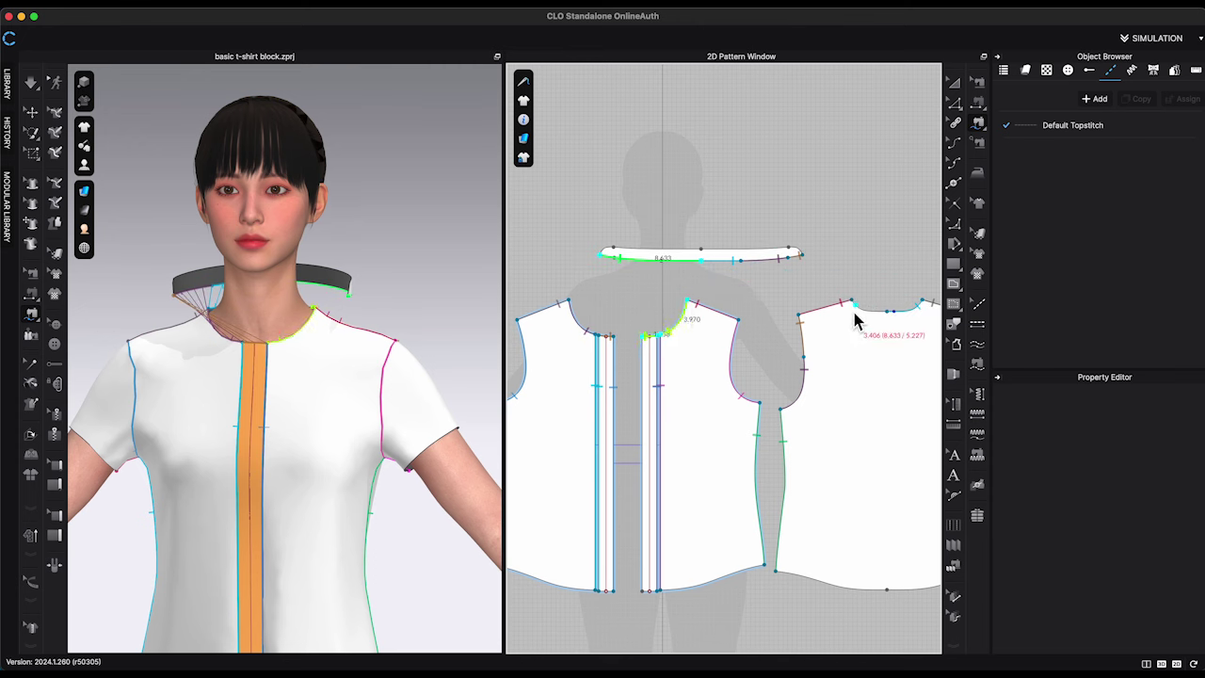
{"action": "left_click", "coordinate": [701, 273]}
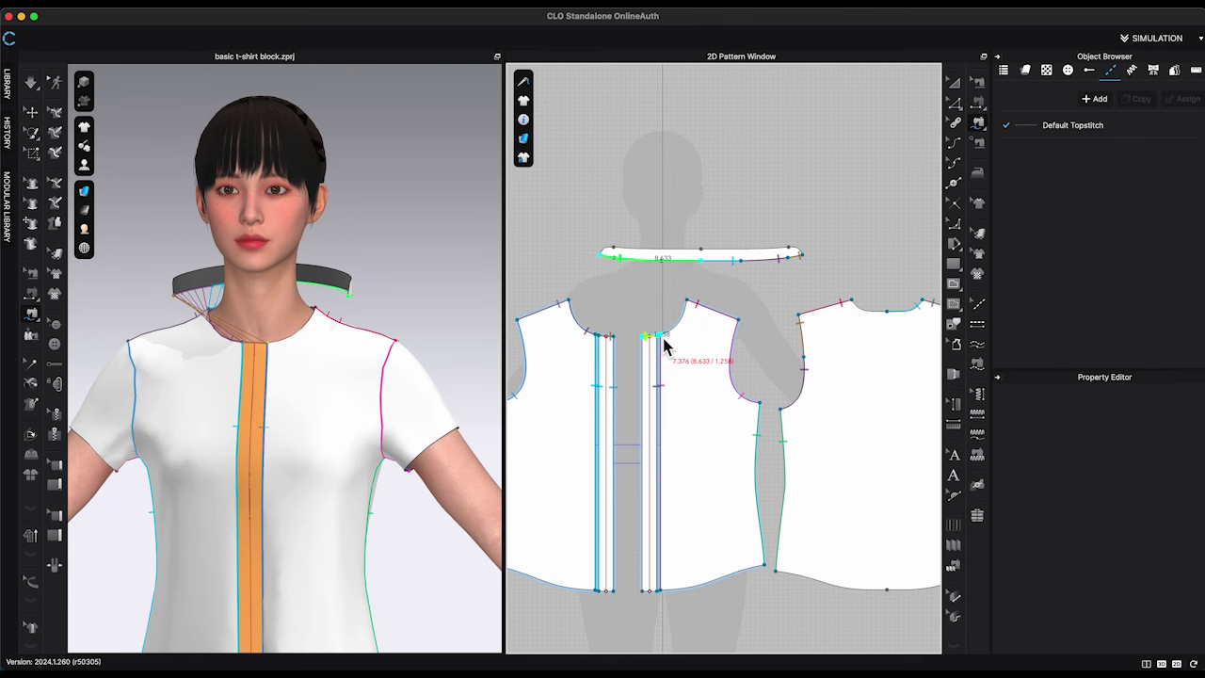
{"action": "left_click", "coordinate": [664, 340]}
{"action": "left_click", "coordinate": [858, 300]}
{"action": "left_click", "coordinate": [895, 314]}
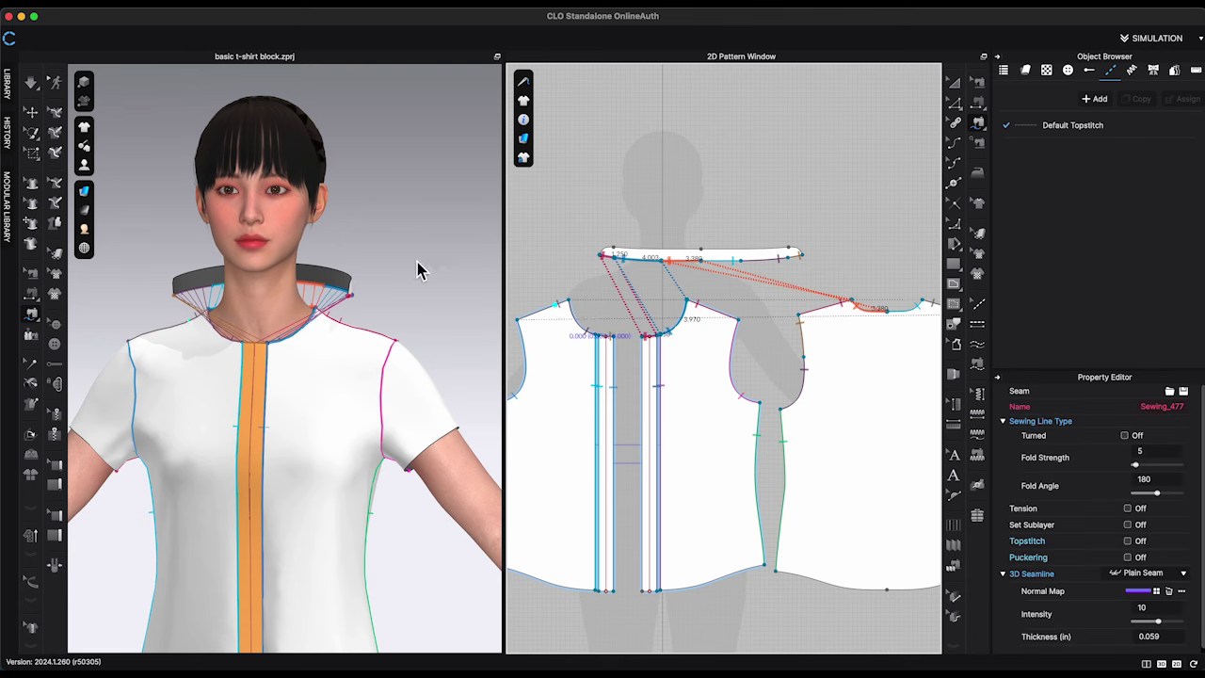
Simulate the garment and pull the collar band's front end into position above the placket
{"action": "left_click", "coordinate": [32, 114]}
{"action": "key", "text": "space"}
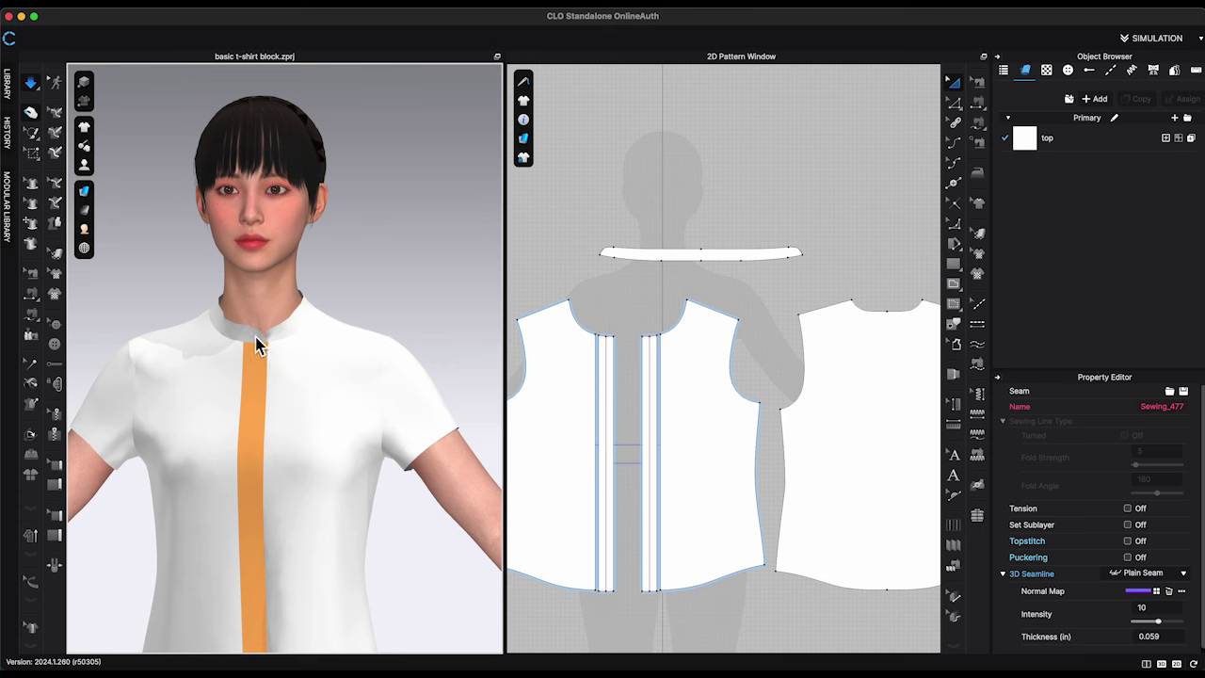
{"action": "left_click", "coordinate": [259, 347]}
{"action": "right_click_drag", "start_coordinate": [317, 371], "coordinate": [232, 344]}
{"action": "left_click", "coordinate": [240, 379]}
{"action": "left_click", "coordinate": [232, 341]}
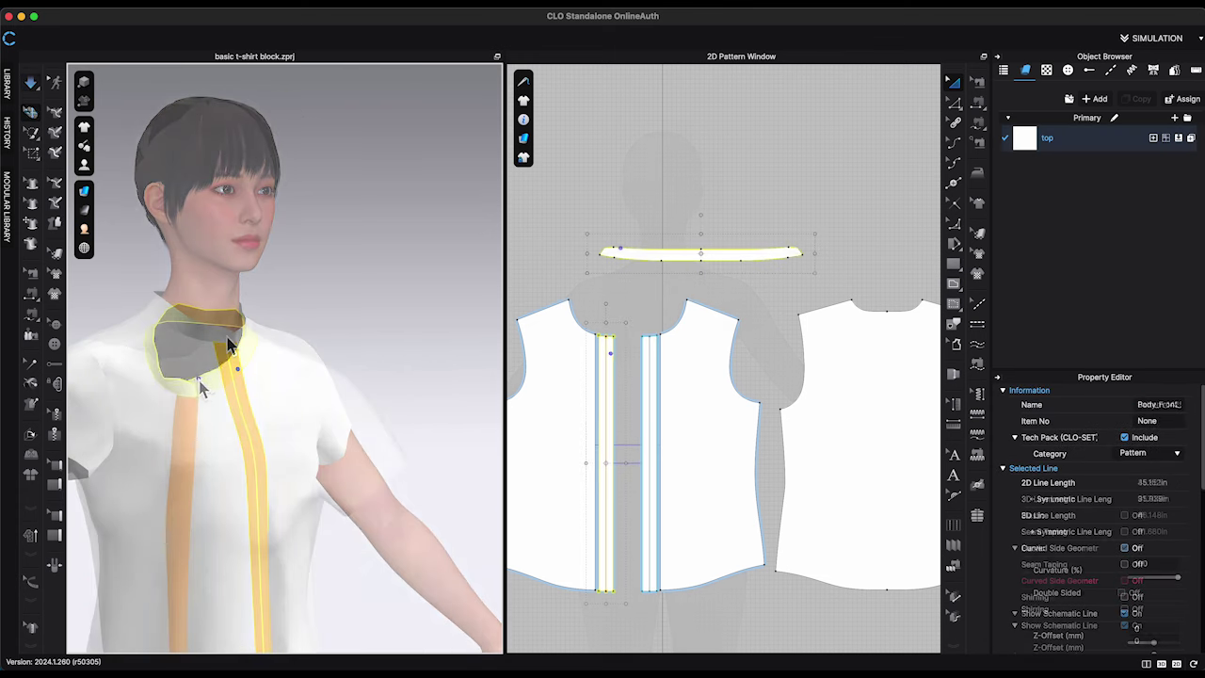
Tug the collar band's ends into a clean overlap at the center front and stop the simulation
{"action": "key", "text": "shift+a"}
{"action": "key", "text": "shift+a"}
{"action": "scroll", "coordinate": [215, 414], "scroll_direction": "up", "scroll_amount": 5}
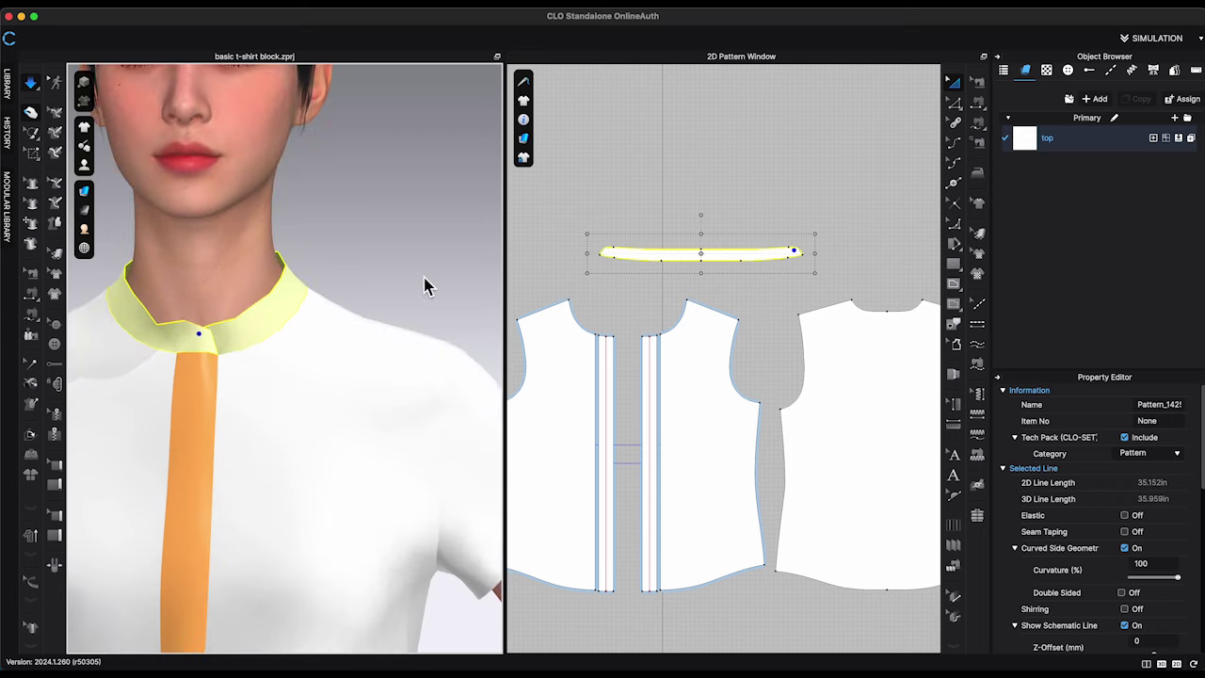
{"action": "left_click", "coordinate": [425, 279]}
{"action": "right_click_drag", "start_coordinate": [425, 278], "coordinate": [285, 323]}
{"action": "left_click", "coordinate": [168, 320]}
{"action": "key", "text": "space"}
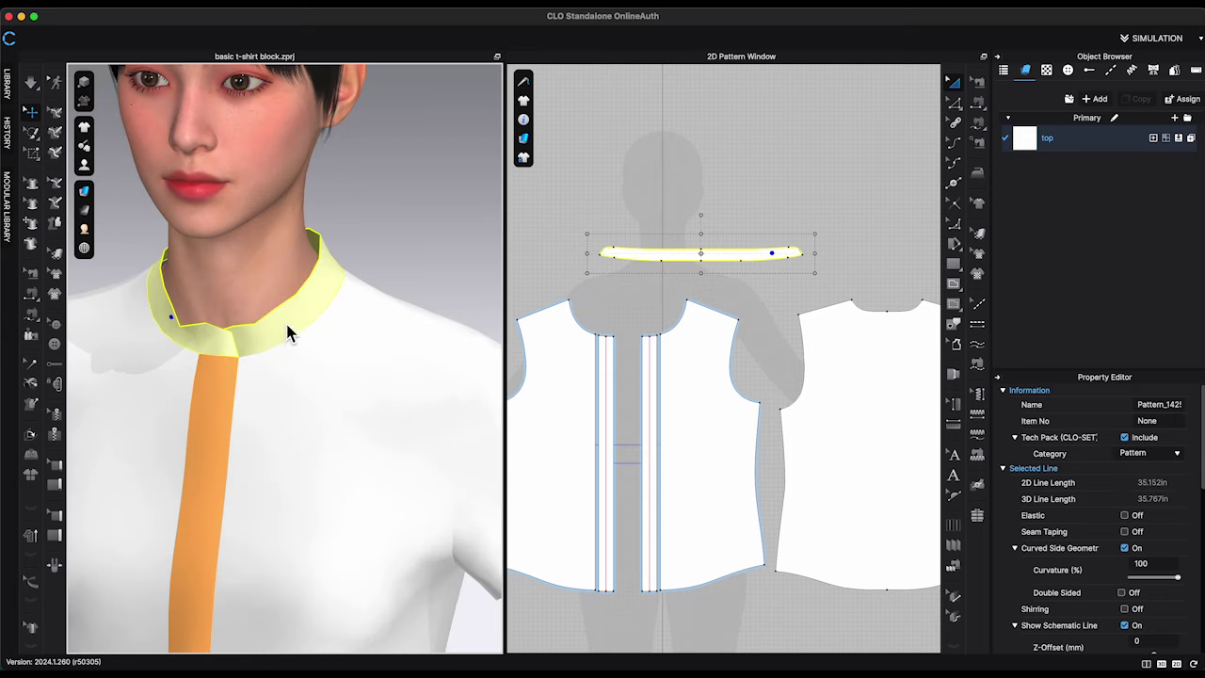
Strengthen the collar band and turn on bonding for the band and both plackets
{"action": "right_click", "coordinate": [285, 321]}
{"action": "left_click", "coordinate": [411, 198]}
{"action": "key", "text": "space"}
{"action": "right_click_drag", "start_coordinate": [414, 200], "coordinate": [394, 467]}
{"action": "left_click", "coordinate": [459, 242]}
{"action": "scroll", "coordinate": [416, 374], "scroll_direction": "down", "scroll_amount": 5}
Remove the seam holding the two plackets together down the center front and simulate the garment
{"action": "left_click", "coordinate": [653, 414]}
{"action": "right_click", "coordinate": [653, 414]}
{"action": "left_click", "coordinate": [700, 373]}
{"action": "key", "text": "space"}
{"action": "scroll", "coordinate": [456, 360], "scroll_direction": "down", "scroll_amount": 4}
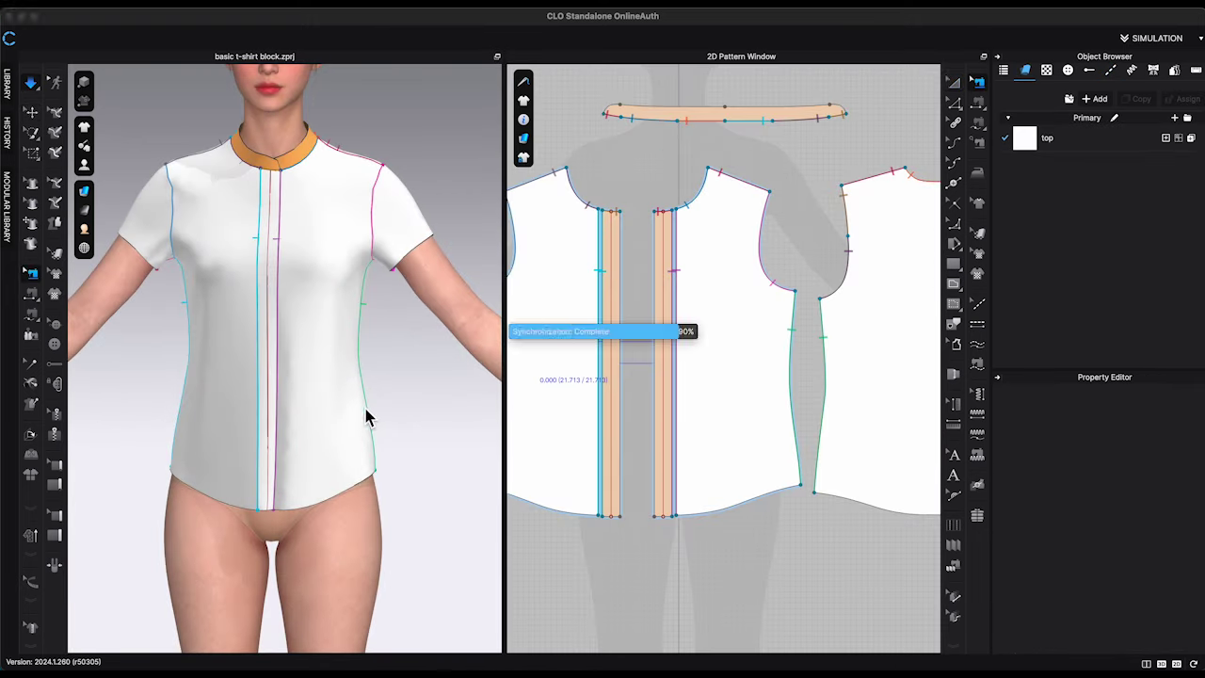
Strengthen the overlapping front placket in the 3D garment
{"action": "right_click_drag", "start_coordinate": [368, 417], "coordinate": [314, 210]}
{"action": "right_click", "coordinate": [281, 235]}
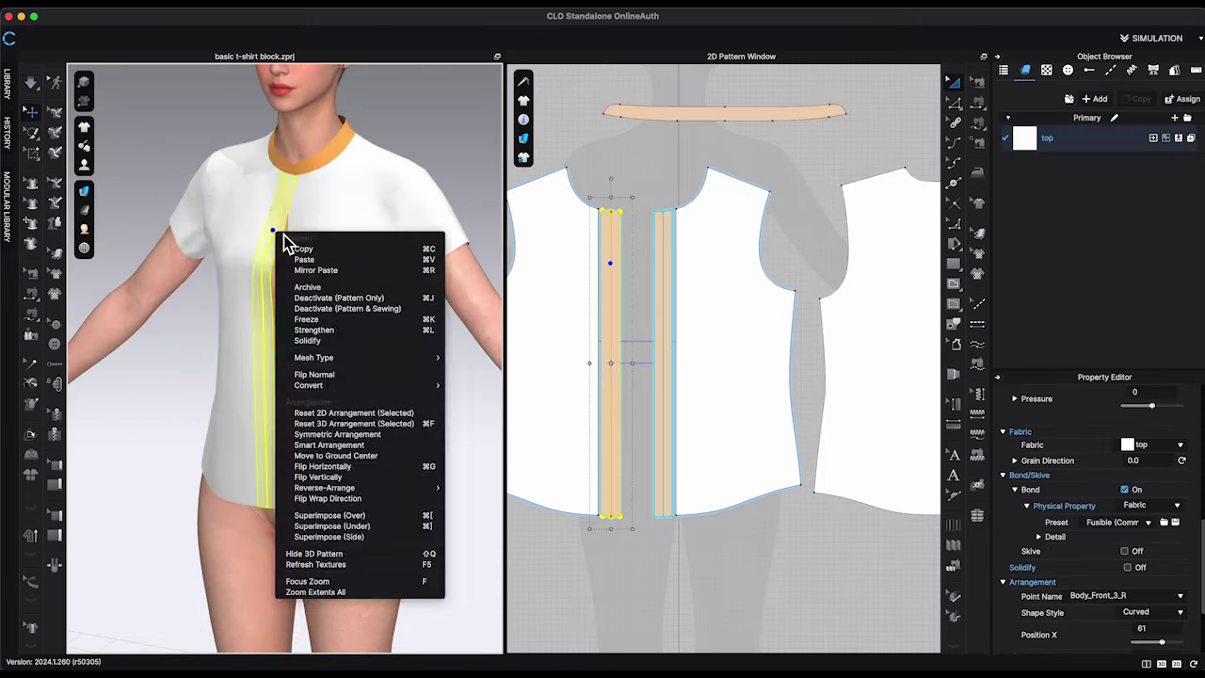
{"action": "left_click", "coordinate": [294, 237]}
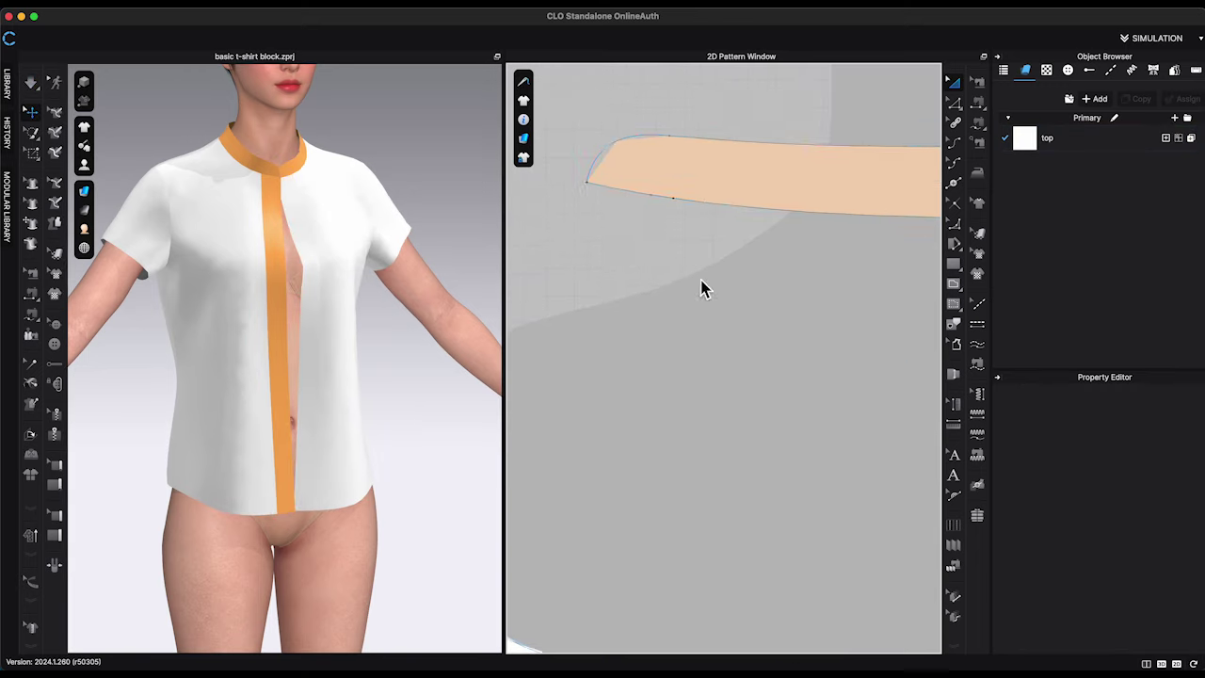
Place a default button on each rounded end of the collar band
{"action": "left_click", "coordinate": [954, 198]}
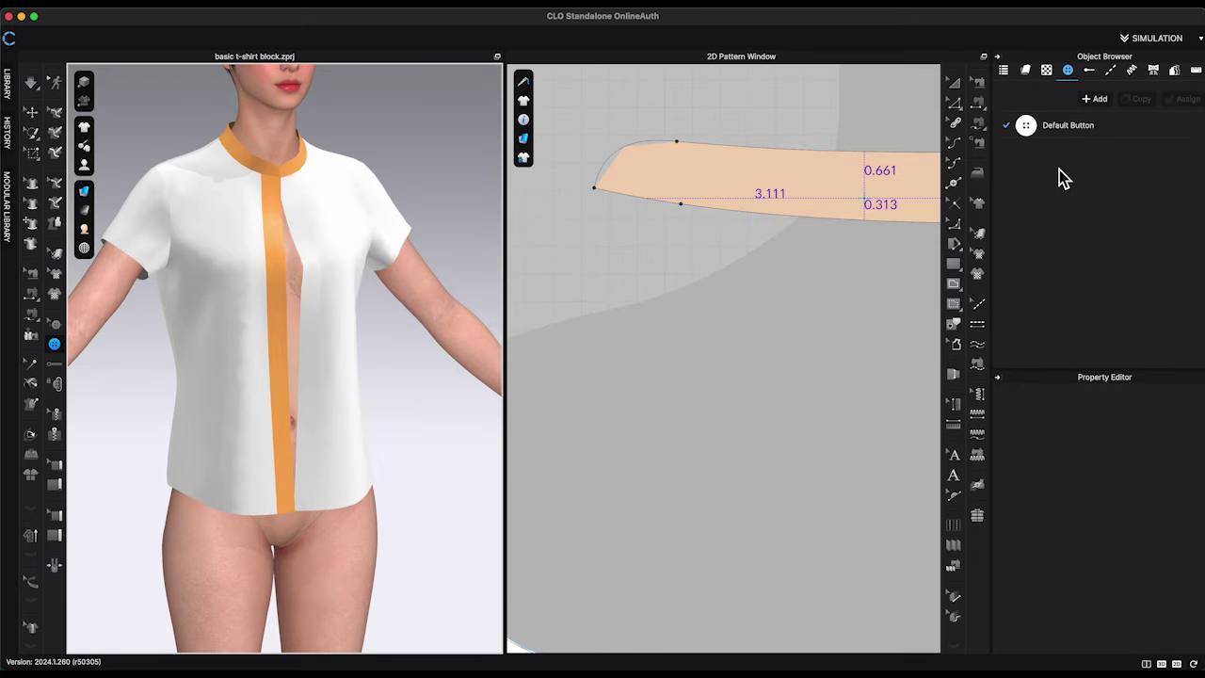
{"action": "left_click", "coordinate": [640, 173]}
{"action": "left_click", "coordinate": [1106, 132]}
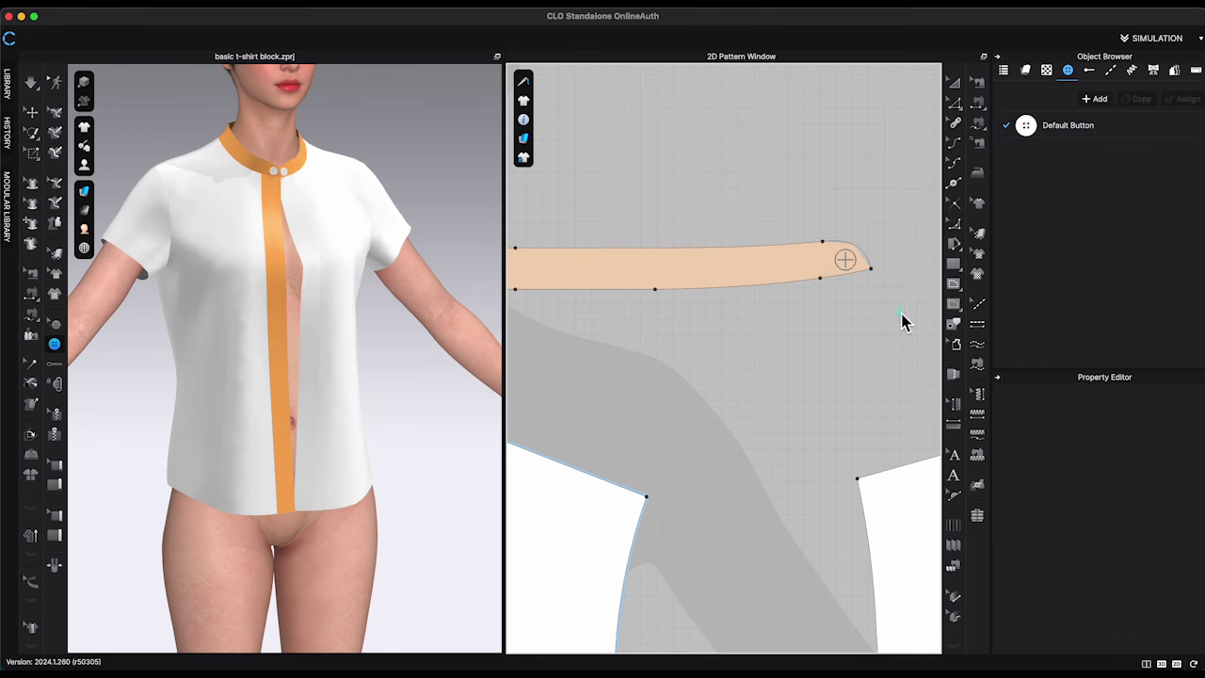
Convert the button on the right end of the collar band pattern to a buttonhole angled 10 degrees
{"action": "right_click", "coordinate": [846, 261]}
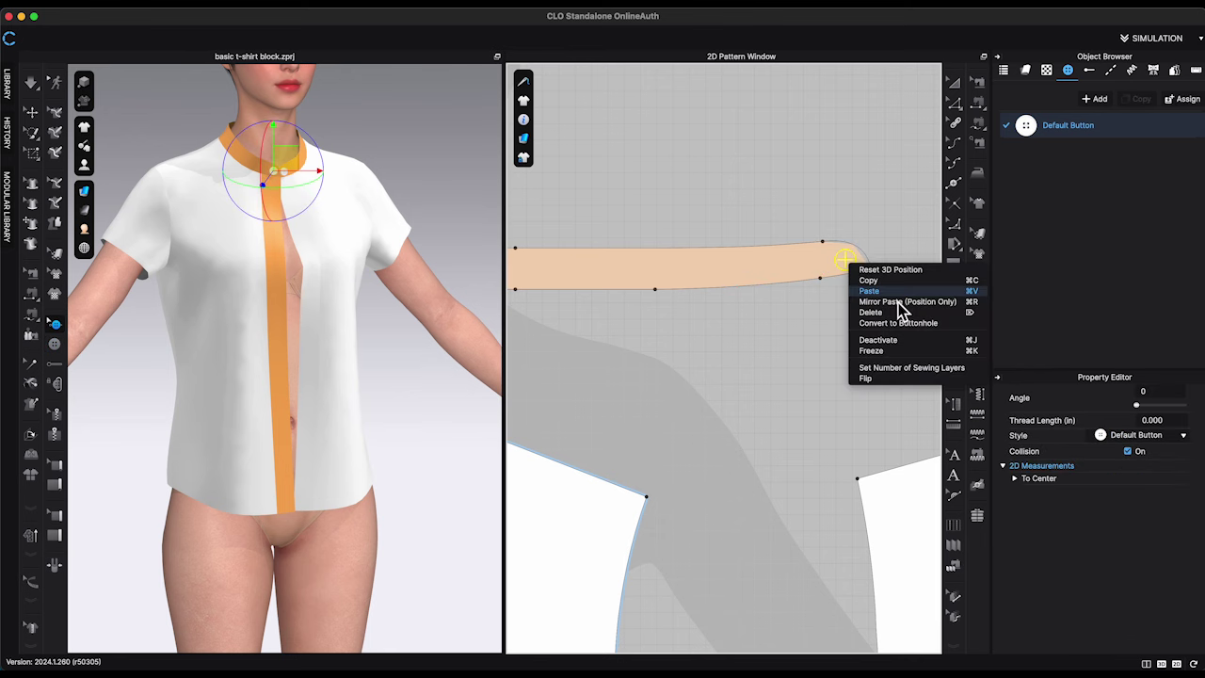
{"action": "left_click", "coordinate": [898, 322]}
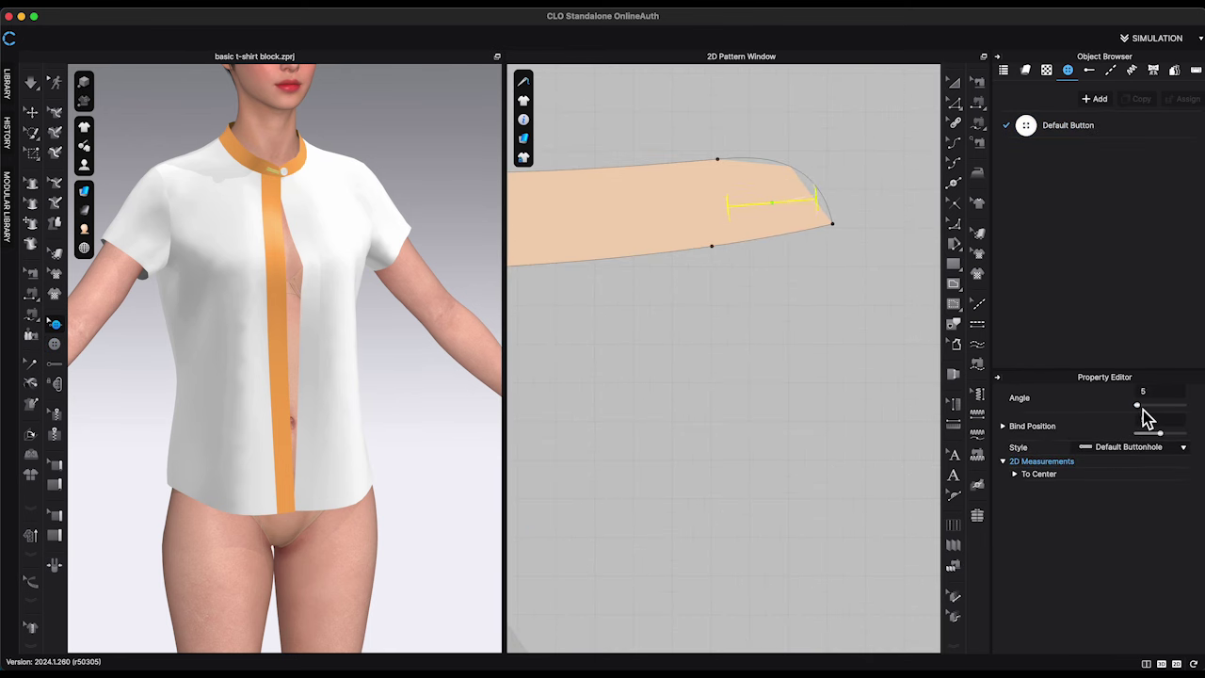
Change the default buttonhole's shape to a plain straight style
{"action": "left_click", "coordinate": [1089, 70]}
{"action": "left_click", "coordinate": [1075, 125]}
{"action": "scroll", "coordinate": [420, 282], "scroll_direction": "up", "scroll_amount": 5}
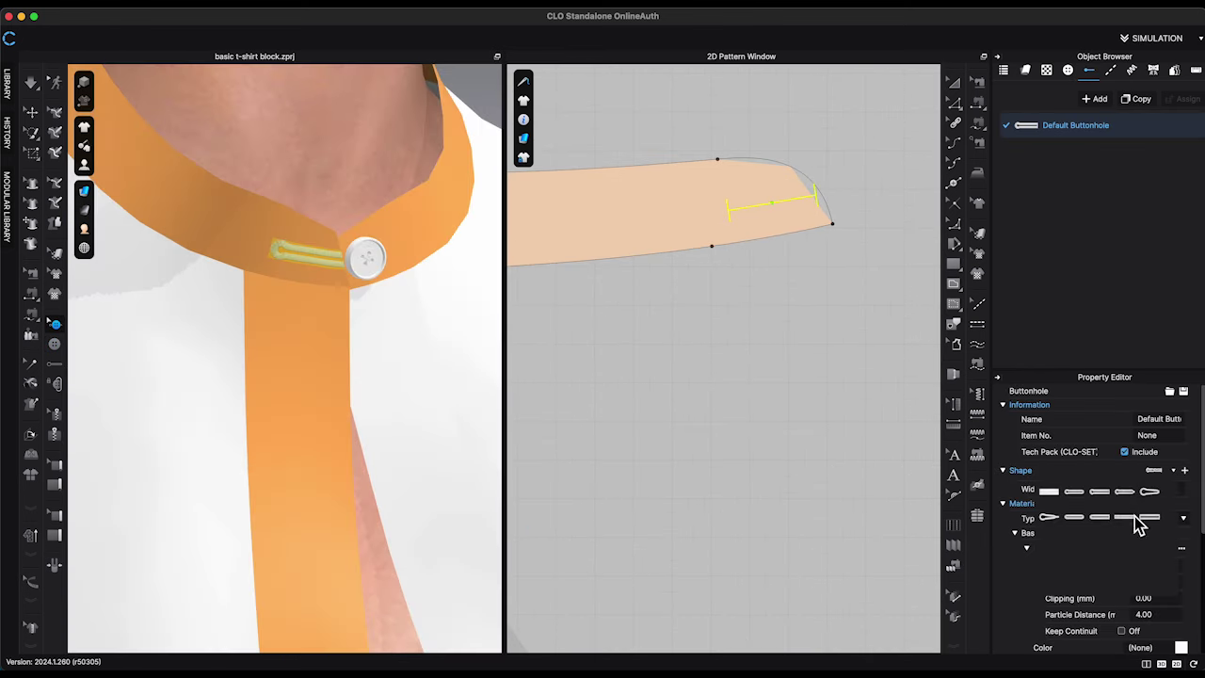
{"action": "left_click", "coordinate": [1138, 517]}
{"action": "left_click", "coordinate": [1172, 470]}
{"action": "scroll", "coordinate": [1188, 471], "scroll_direction": "down", "scroll_amount": 5}
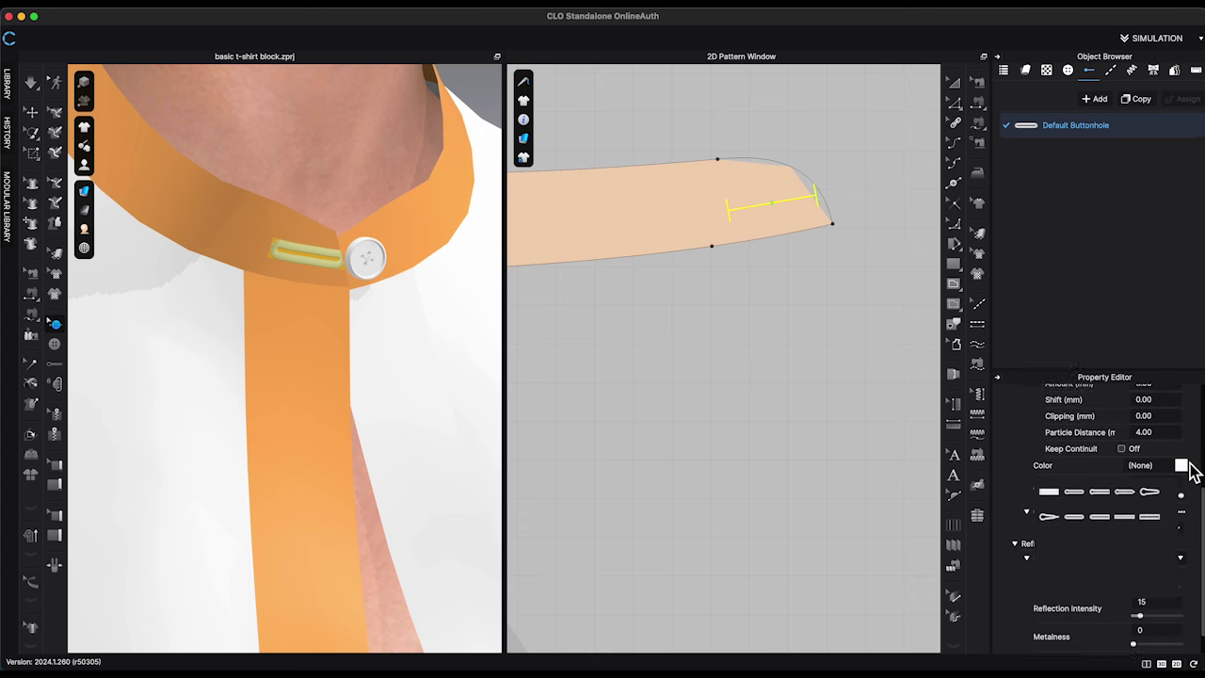
{"action": "left_click", "coordinate": [645, 382]}
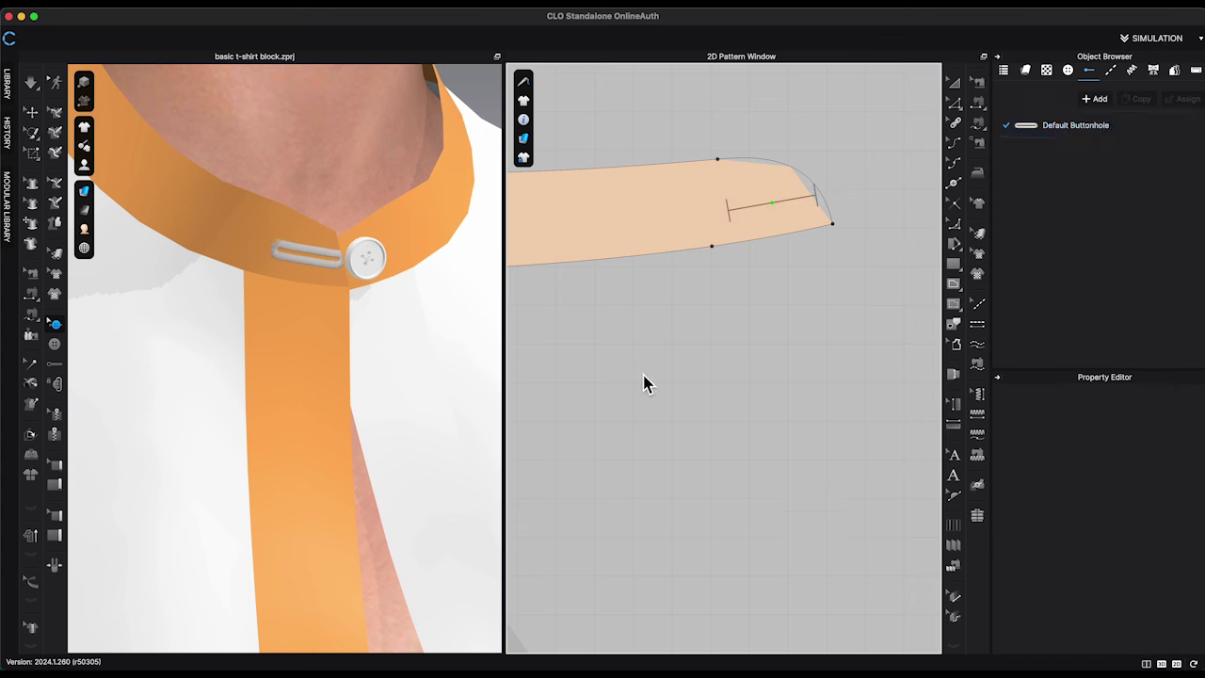
Set the default buttonhole's width to 0.650 in
{"action": "left_click", "coordinate": [1067, 132]}
{"action": "left_click", "coordinate": [1179, 478]}
{"action": "type", "text": "0.650"}
{"action": "key", "text": "Return"}
Fasten the collar band's button to the buttonhole on its opposite end
{"action": "scroll", "coordinate": [462, 371], "scroll_direction": "down", "scroll_amount": 5}
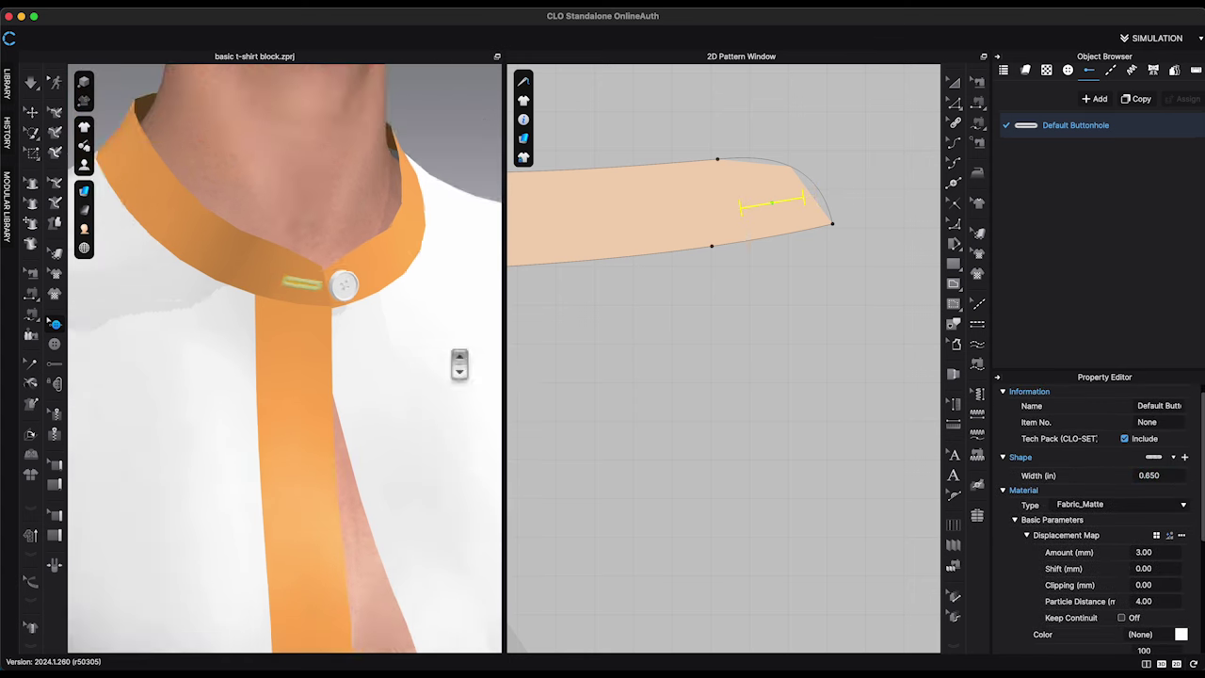
{"action": "scroll", "coordinate": [787, 443], "scroll_direction": "down", "scroll_amount": 4}
{"action": "left_click", "coordinate": [54, 383]}
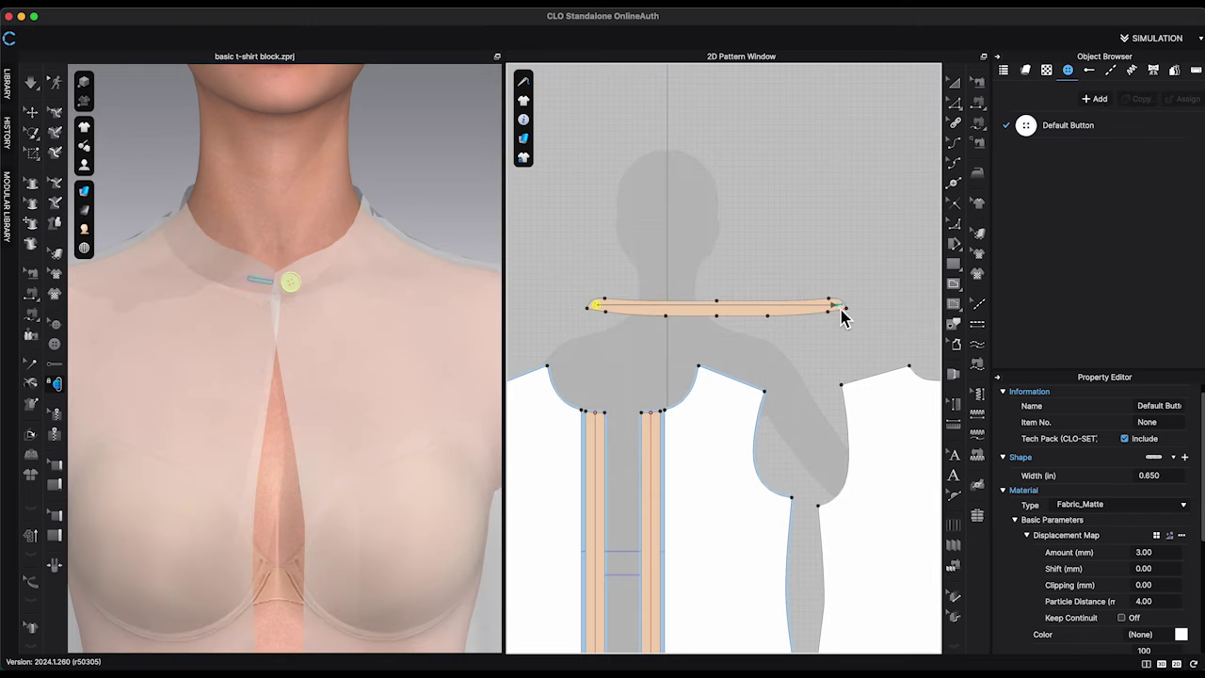
{"action": "key", "text": "q"}
{"action": "left_click", "coordinate": [84, 190]}
{"action": "left_click", "coordinate": [142, 218]}
Place the first button on the left placket's center line, about 2.5 in below the neckline, with replication options open
{"action": "middle_click_drag", "start_coordinate": [666, 443], "coordinate": [675, 301]}
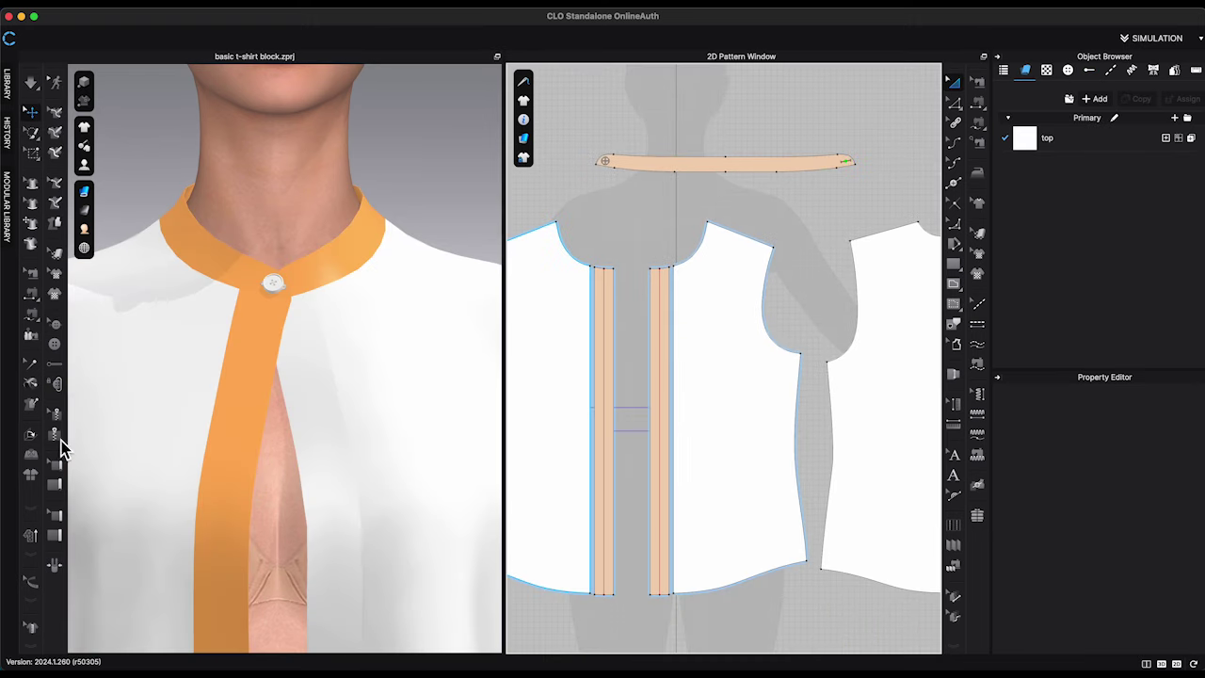
{"action": "left_click", "coordinate": [53, 345]}
{"action": "scroll", "coordinate": [648, 334], "scroll_direction": "up", "scroll_amount": 4}
{"action": "right_click", "coordinate": [571, 281]}
{"action": "key", "text": "Escape"}
{"action": "scroll", "coordinate": [423, 484], "scroll_direction": "down", "scroll_amount": 4}
{"action": "middle_click_drag", "start_coordinate": [424, 485], "coordinate": [460, 277]}
{"action": "scroll", "coordinate": [460, 277], "scroll_direction": "down", "scroll_amount": 2}
{"action": "scroll", "coordinate": [576, 290], "scroll_direction": "down", "scroll_amount": 3}
{"action": "middle_click_drag", "start_coordinate": [576, 290], "coordinate": [653, 181]}
{"action": "right_click", "coordinate": [653, 179]}
{"action": "left_click_drag", "start_coordinate": [630, 160], "coordinate": [352, 141]}
Replicate the button down the left placket's center line at 3 in intervals for six buttons
{"action": "double_click", "coordinate": [369, 393]}
{"action": "type", "text": "3"}
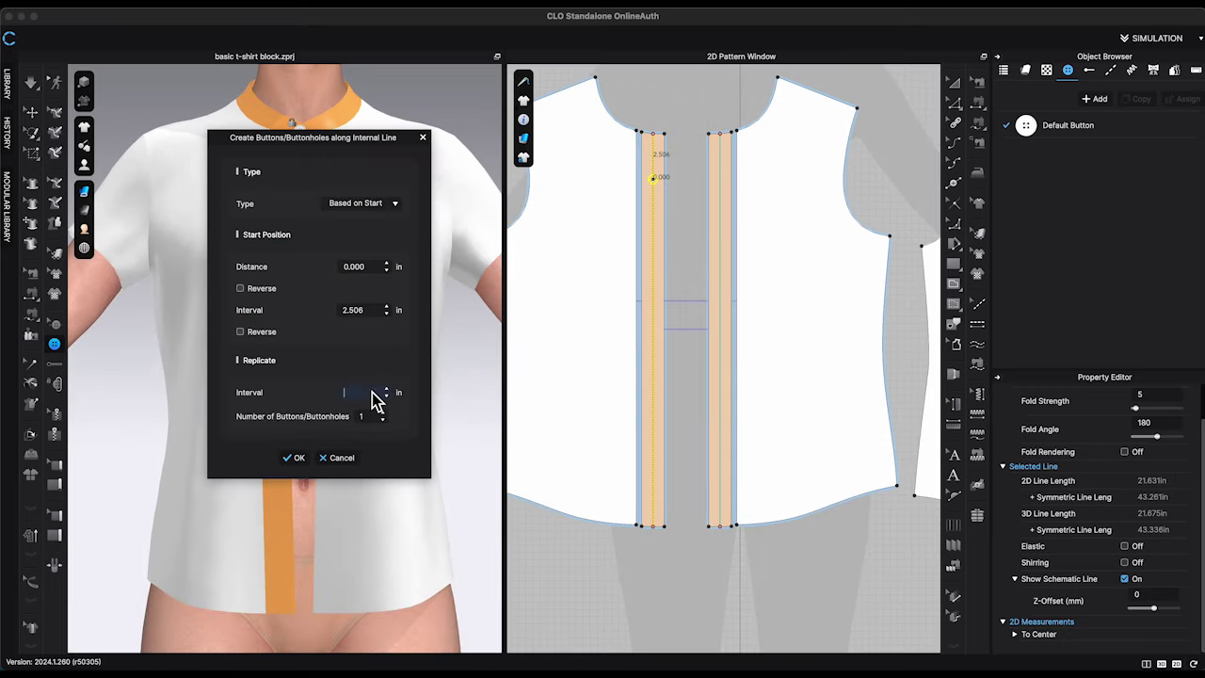
{"action": "left_click", "coordinate": [384, 413]}
{"action": "left_click", "coordinate": [384, 413]}
{"action": "left_click", "coordinate": [384, 413]}
{"action": "left_click", "coordinate": [384, 413]}
{"action": "left_click", "coordinate": [384, 413]}
{"action": "left_click", "coordinate": [303, 464]}
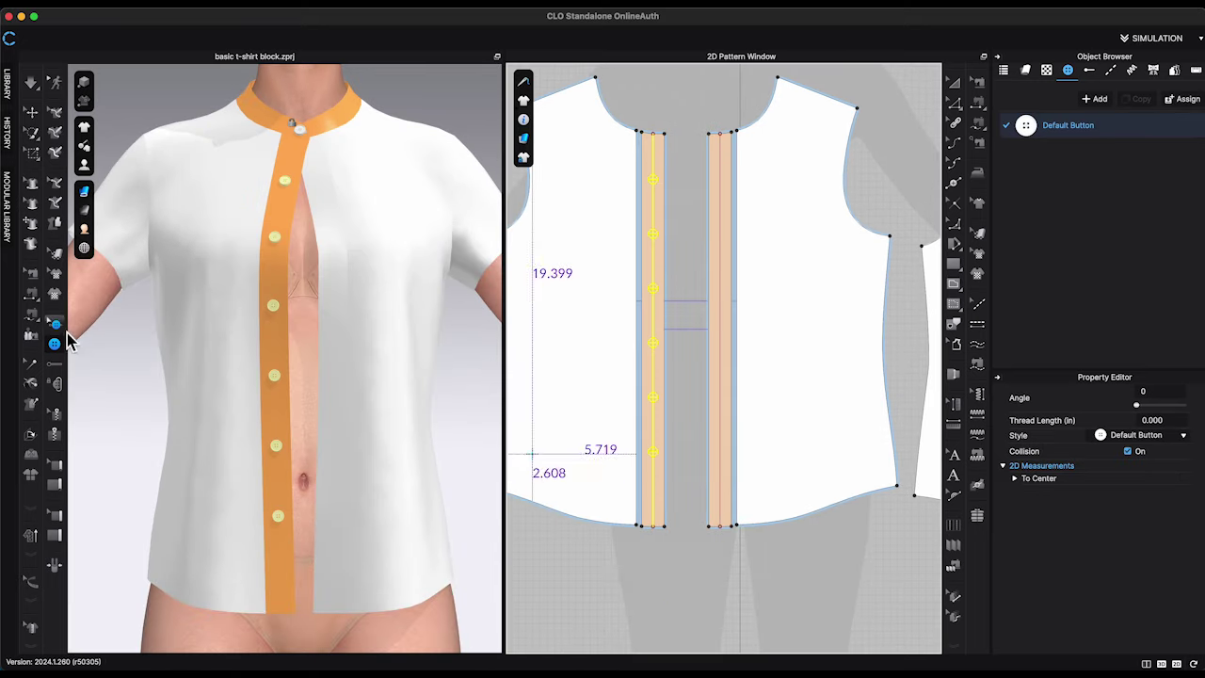
Copy the six placket buttons and paste them at matching positions on the opposite placket
{"action": "left_click", "coordinate": [56, 343]}
{"action": "scroll", "coordinate": [666, 452], "scroll_direction": "up", "scroll_amount": 1}
{"action": "right_click", "coordinate": [664, 449]}
{"action": "left_click", "coordinate": [631, 426]}
{"action": "left_click", "coordinate": [55, 326]}
{"action": "left_click_drag", "start_coordinate": [633, 156], "coordinate": [684, 462]}
{"action": "right_click", "coordinate": [685, 462]}
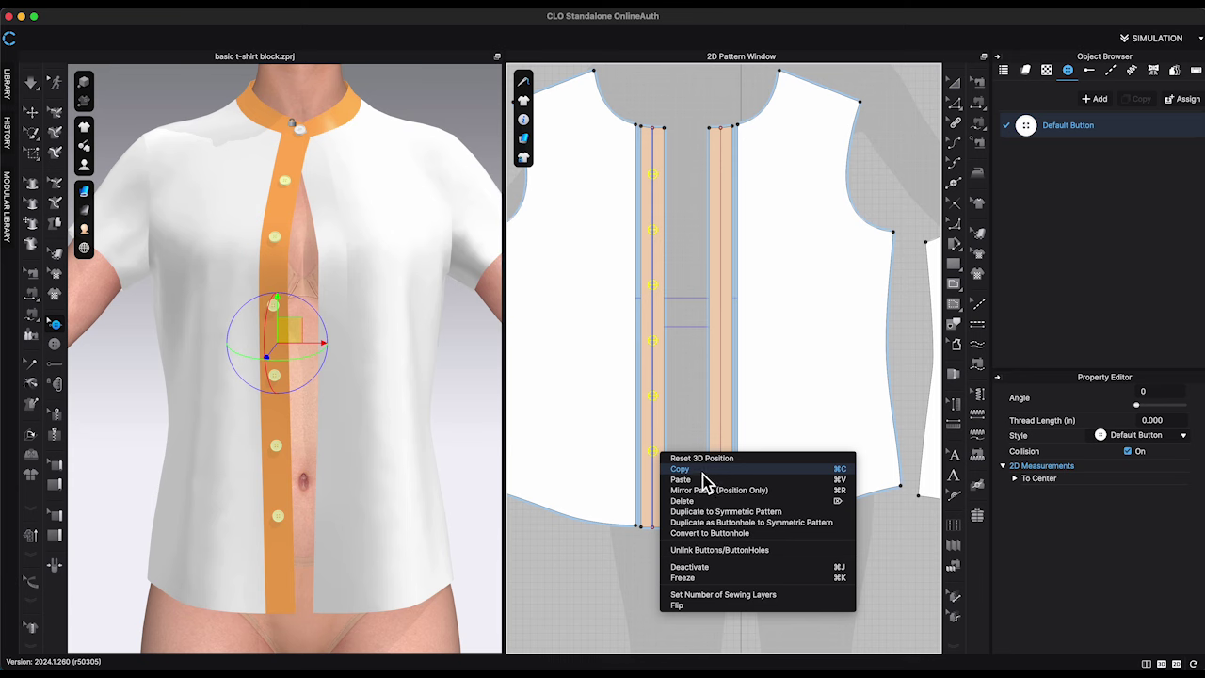
{"action": "left_click", "coordinate": [706, 475]}
{"action": "key", "text": "ctrl+v"}
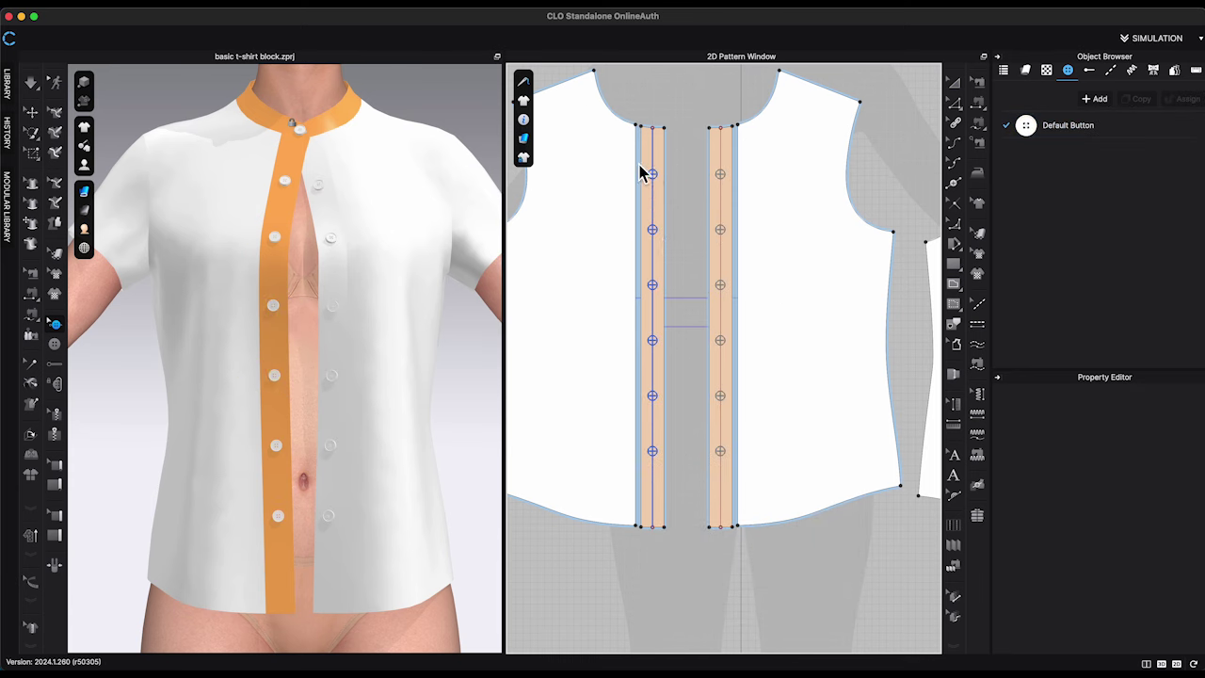
Convert the left placket's six buttons to buttonholes and set their angle to 90 degrees
{"action": "left_click_drag", "start_coordinate": [640, 172], "coordinate": [689, 458]}
{"action": "right_click", "coordinate": [690, 458]}
{"action": "left_click", "coordinate": [705, 540]}
{"action": "type", "text": "90"}
{"action": "key", "text": "Return"}
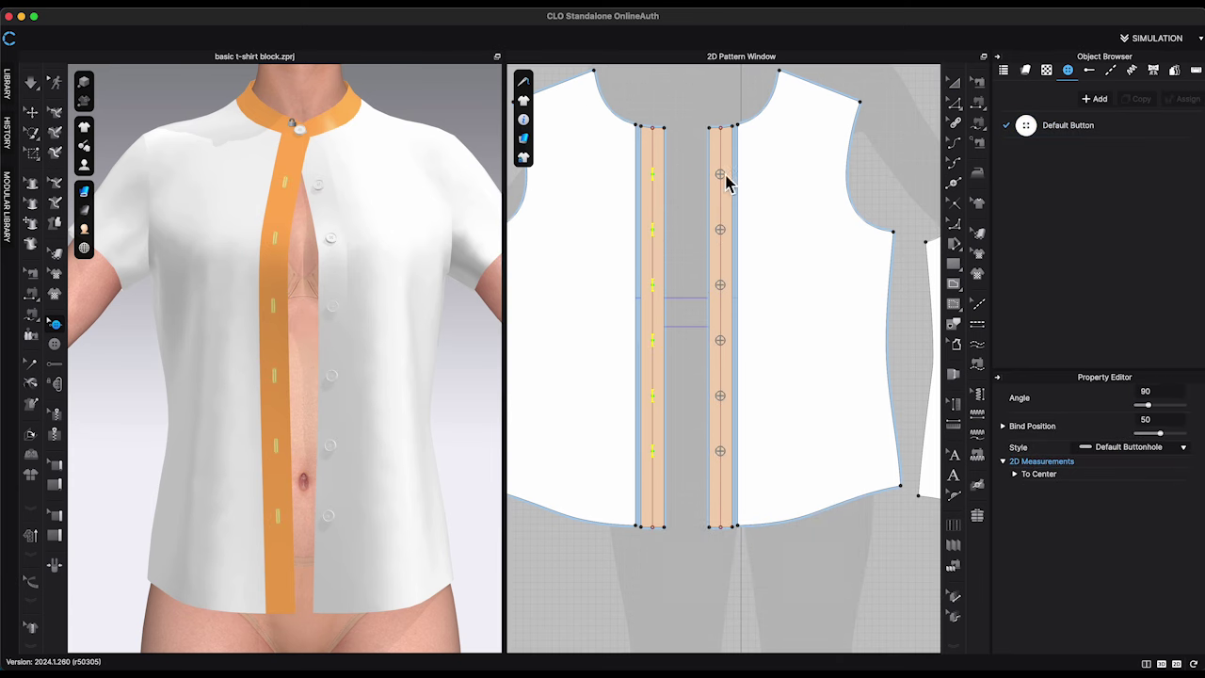
Fasten the placket buttons to their matching buttonholes and simulate the closed front
{"action": "left_click", "coordinate": [700, 175]}
{"action": "scroll", "coordinate": [700, 175], "scroll_direction": "up", "scroll_amount": 5}
{"action": "scroll", "coordinate": [361, 254], "scroll_direction": "up", "scroll_amount": 2}
{"action": "right_click", "coordinate": [361, 254]}
{"action": "left_click", "coordinate": [433, 263]}
{"action": "left_click", "coordinate": [55, 384]}
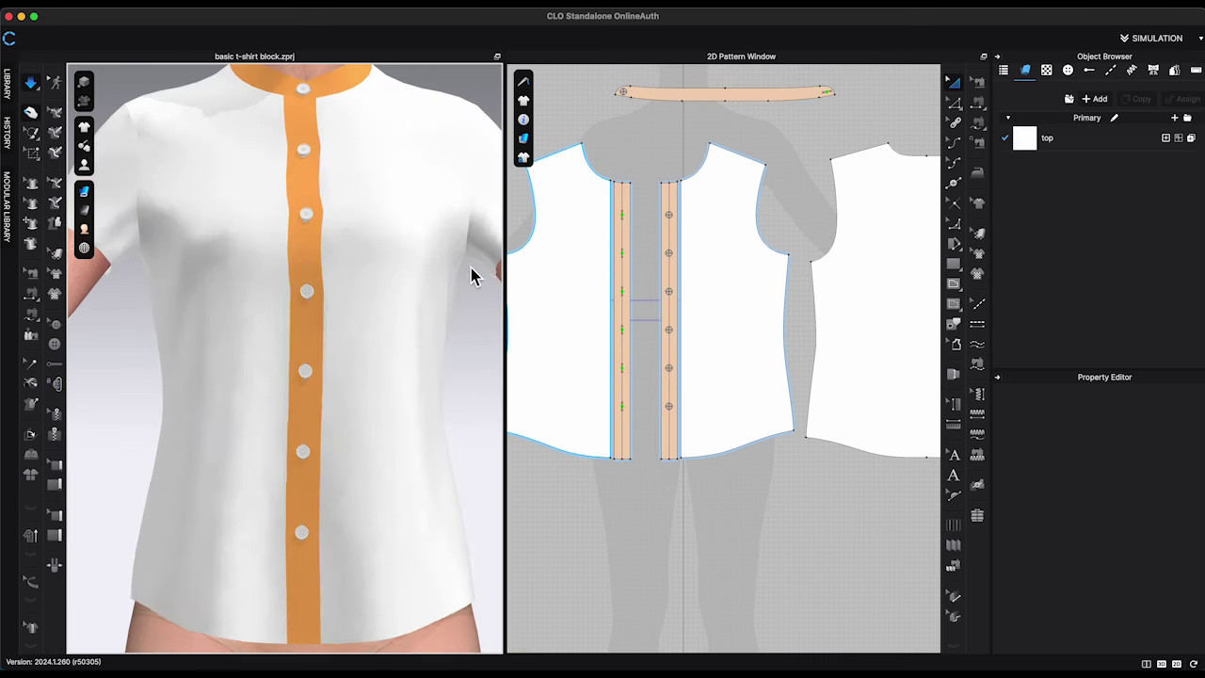
Pull the button-side front panel into place beside the placket and strengthen it
{"action": "left_click", "coordinate": [444, 202]}
{"action": "scroll", "coordinate": [376, 306], "scroll_direction": "up", "scroll_amount": 4}
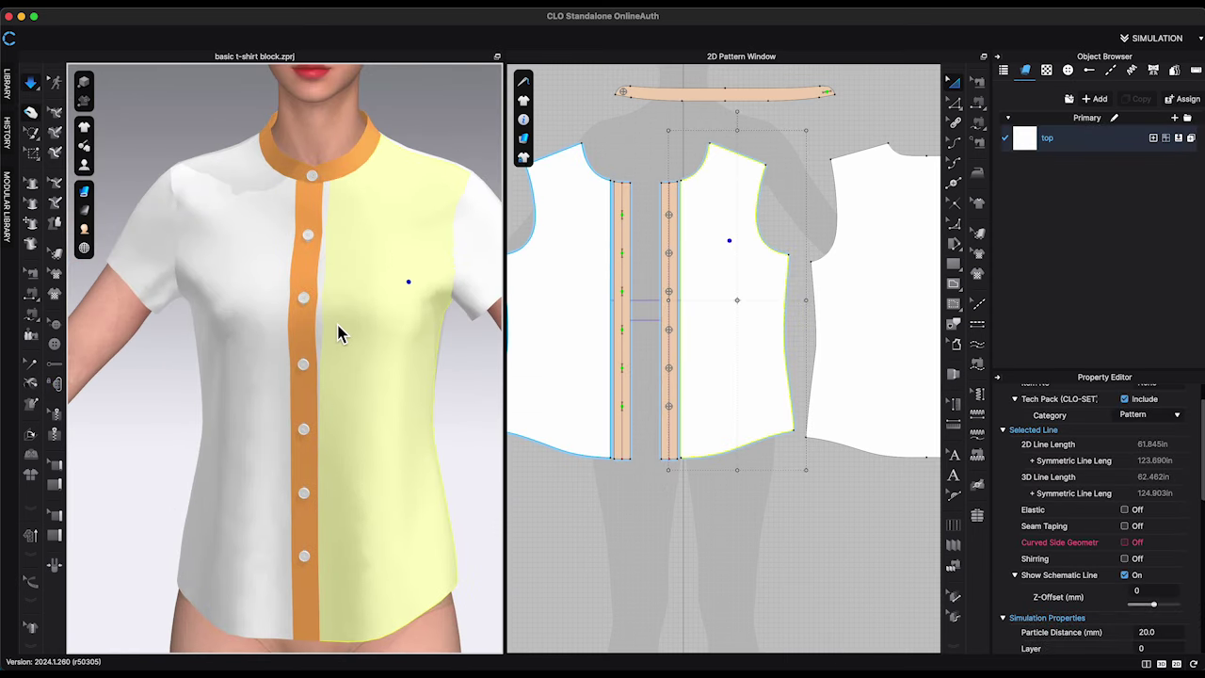
{"action": "left_click_drag", "start_coordinate": [337, 315], "coordinate": [356, 325]}
{"action": "right_click", "coordinate": [356, 322]}
{"action": "left_click", "coordinate": [401, 111]}
Strengthen the button-side placket and pull the front edge neatly into place under the overlap
{"action": "right_click", "coordinate": [325, 264]}
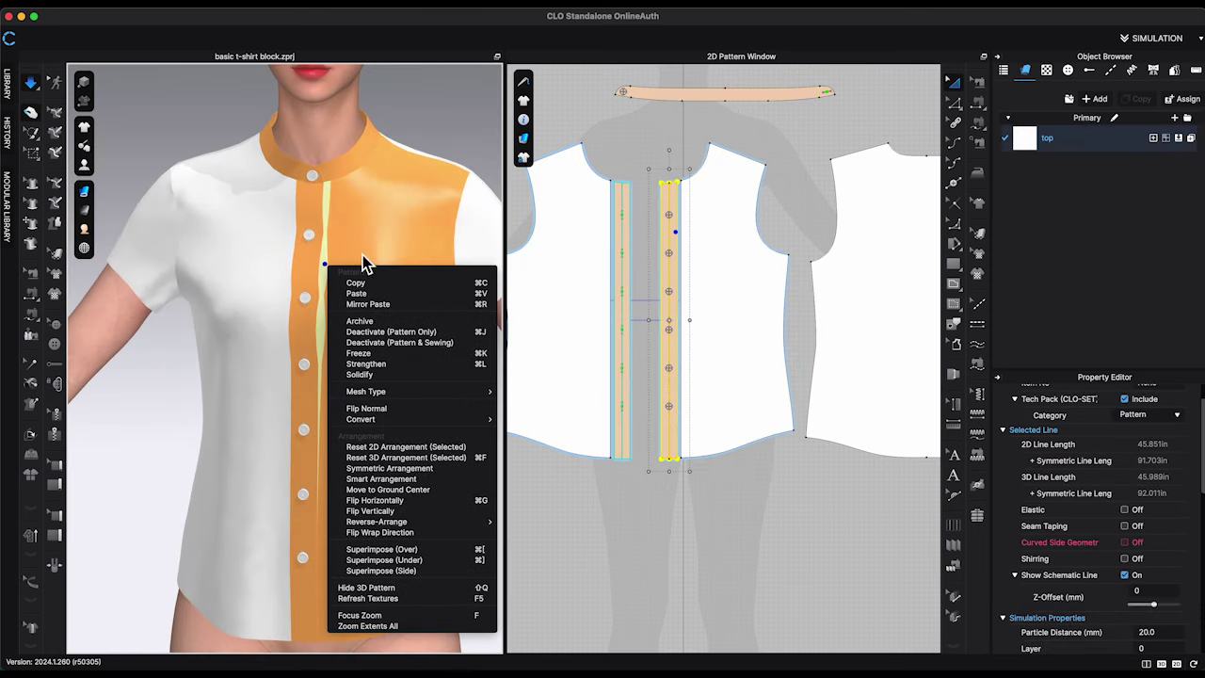
{"action": "left_click", "coordinate": [381, 366]}
{"action": "mouse_move", "coordinate": [342, 249]}
{"action": "left_mouse_down"}
{"action": "mouse_move", "coordinate": [329, 251]}
{"action": "mouse_move", "coordinate": [354, 244]}
{"action": "left_mouse_up"}
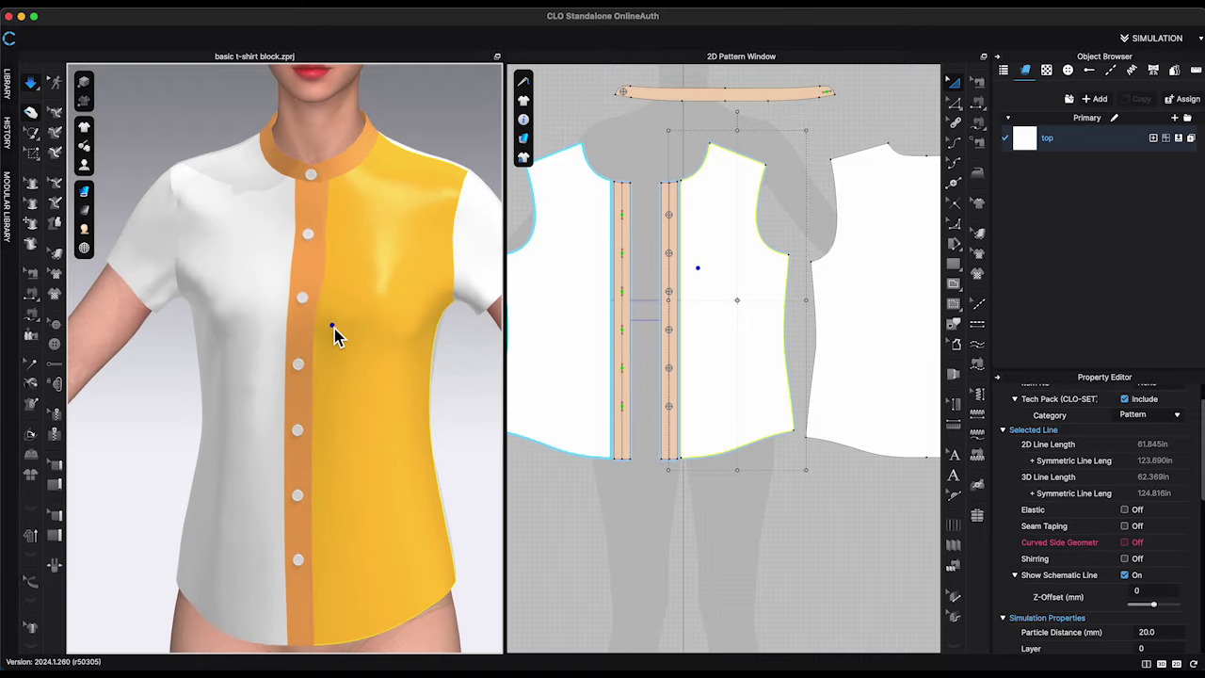
Select the buttonhole on the collar band's end to review its properties
{"action": "middle_click_drag", "start_coordinate": [824, 89], "coordinate": [788, 247]}
{"action": "scroll", "coordinate": [788, 248], "scroll_direction": "up", "scroll_amount": 8}
{"action": "left_click", "coordinate": [57, 326]}
{"action": "left_click", "coordinate": [821, 331]}
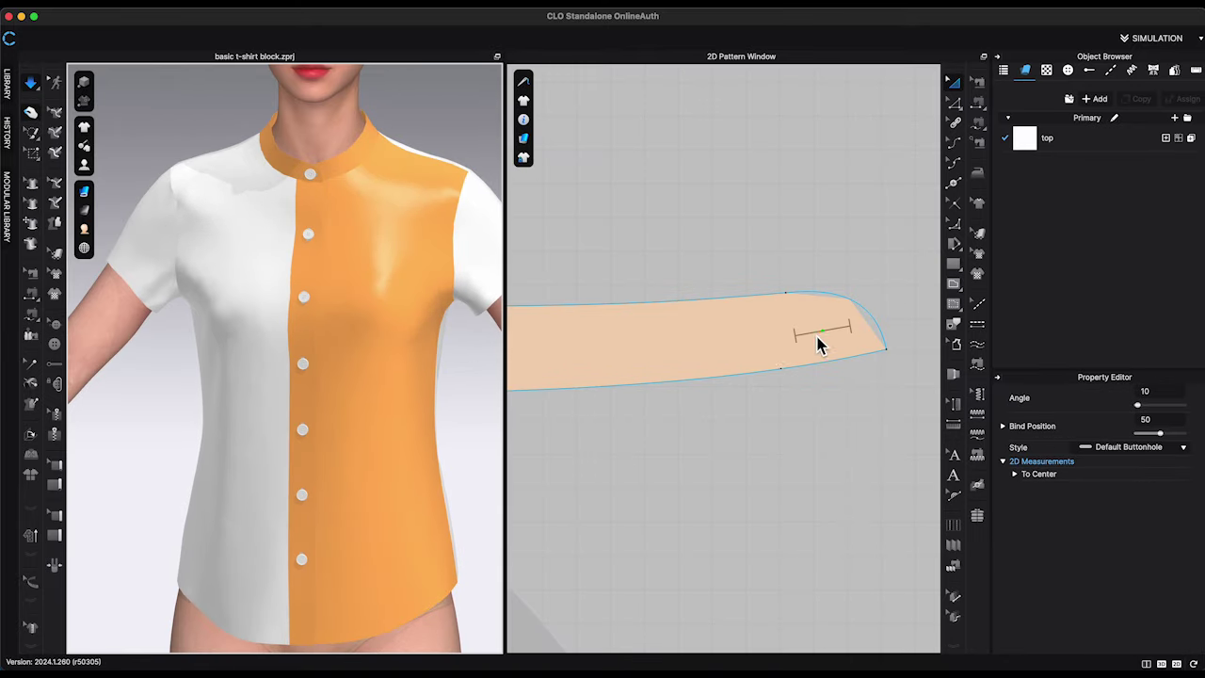
{"action": "left_click", "coordinate": [53, 336]}
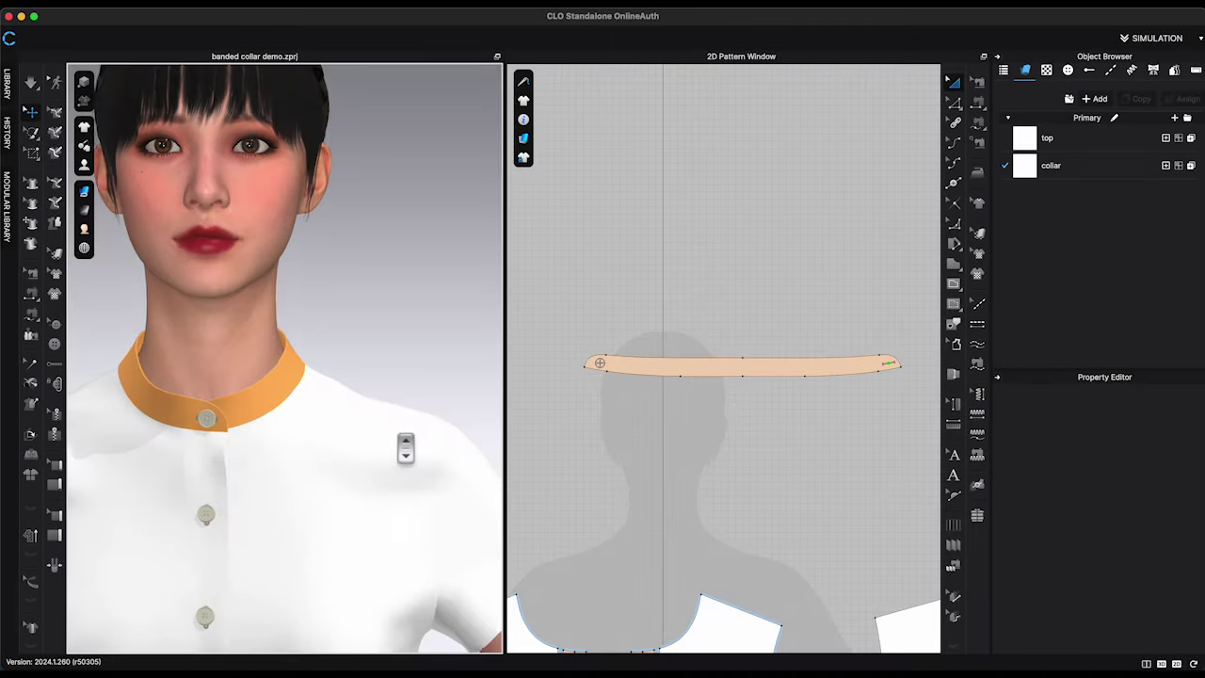
Inspect the fastened collar band and front buttons on the finished banded collar demo garment
{"action": "scroll", "coordinate": [407, 441], "scroll_direction": "up", "scroll_amount": 5}
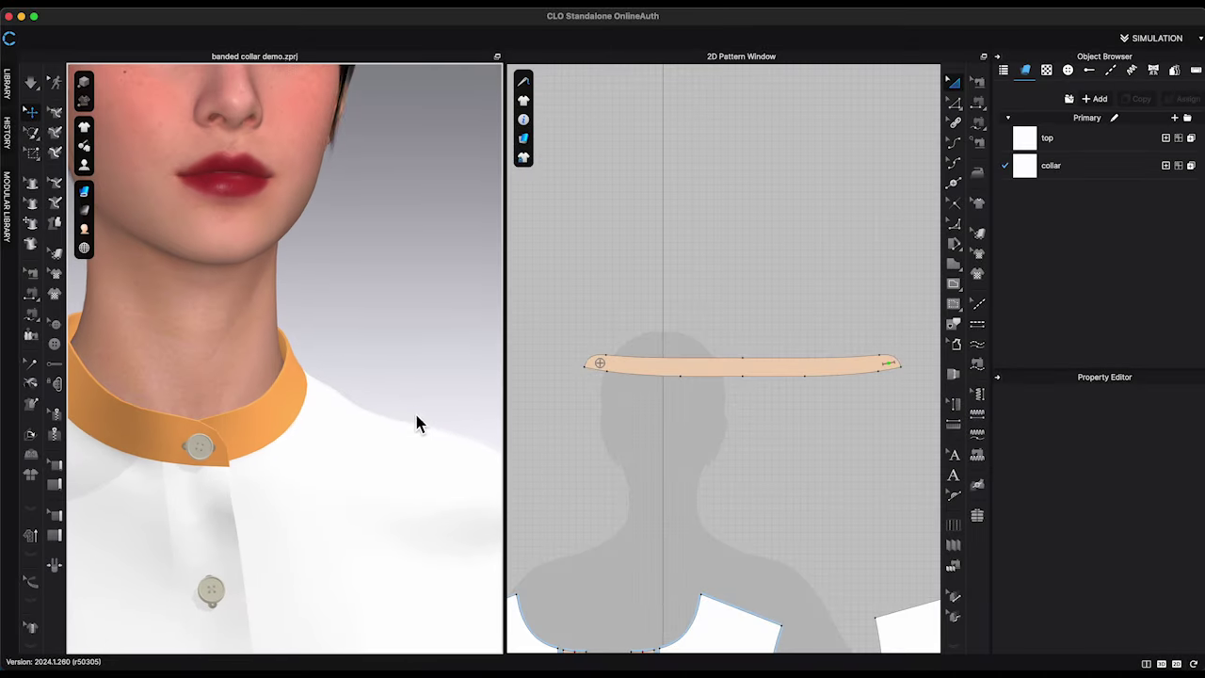
{"action": "middle_click_drag", "start_coordinate": [424, 422], "coordinate": [496, 432]}
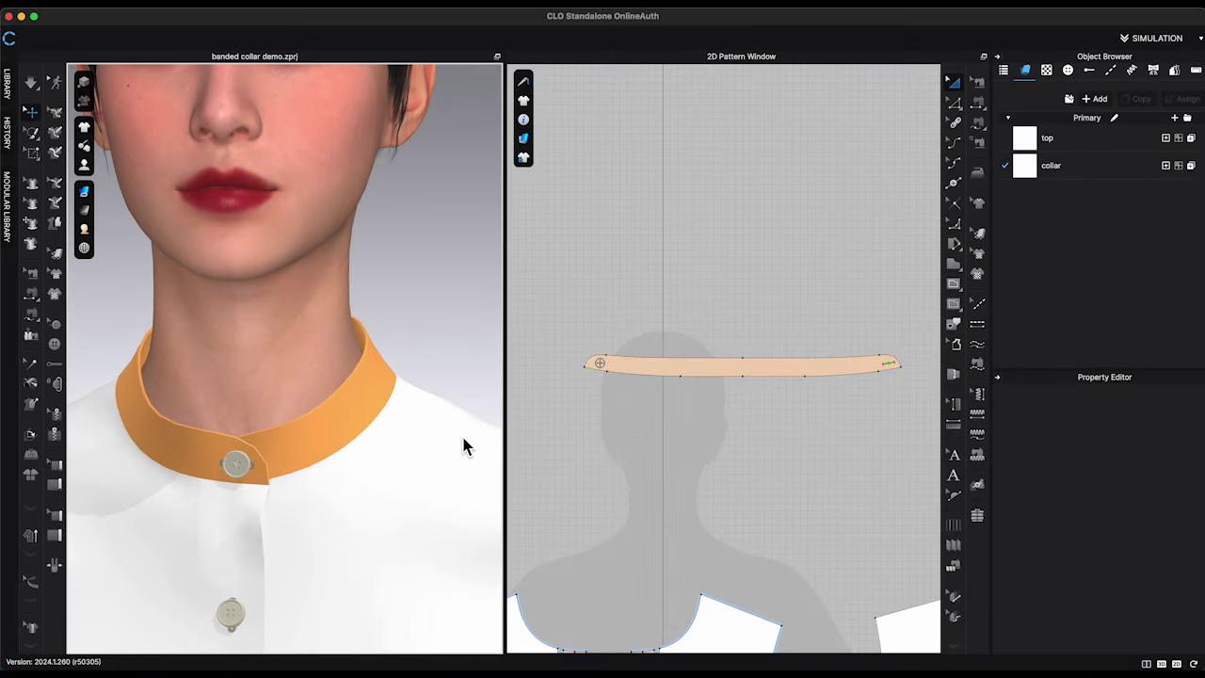
{"action": "scroll", "coordinate": [465, 452], "scroll_direction": "down", "scroll_amount": 5}
{"action": "scroll", "coordinate": [656, 499], "scroll_direction": "down", "scroll_amount": 2}
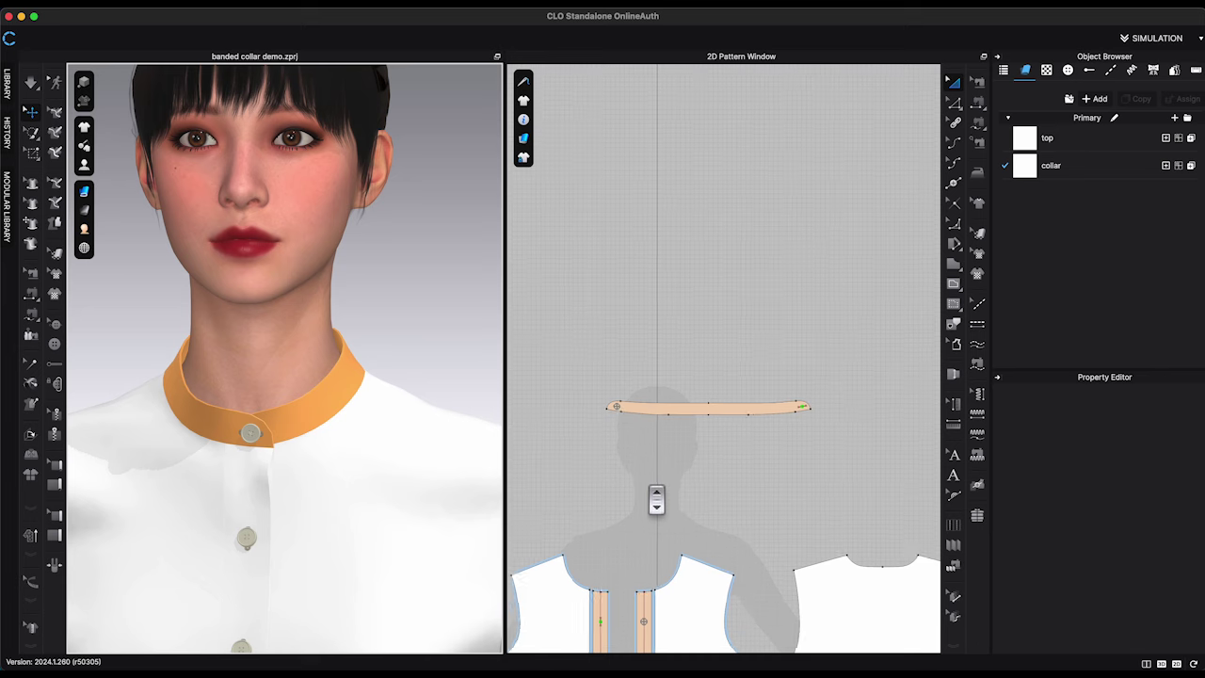
Examine the collar band's front overlap and the matching placket tops on the banded collar top
{"action": "scroll", "coordinate": [656, 499], "scroll_direction": "down", "scroll_amount": 4}
{"action": "middle_click_drag", "start_coordinate": [659, 498], "coordinate": [686, 345]}
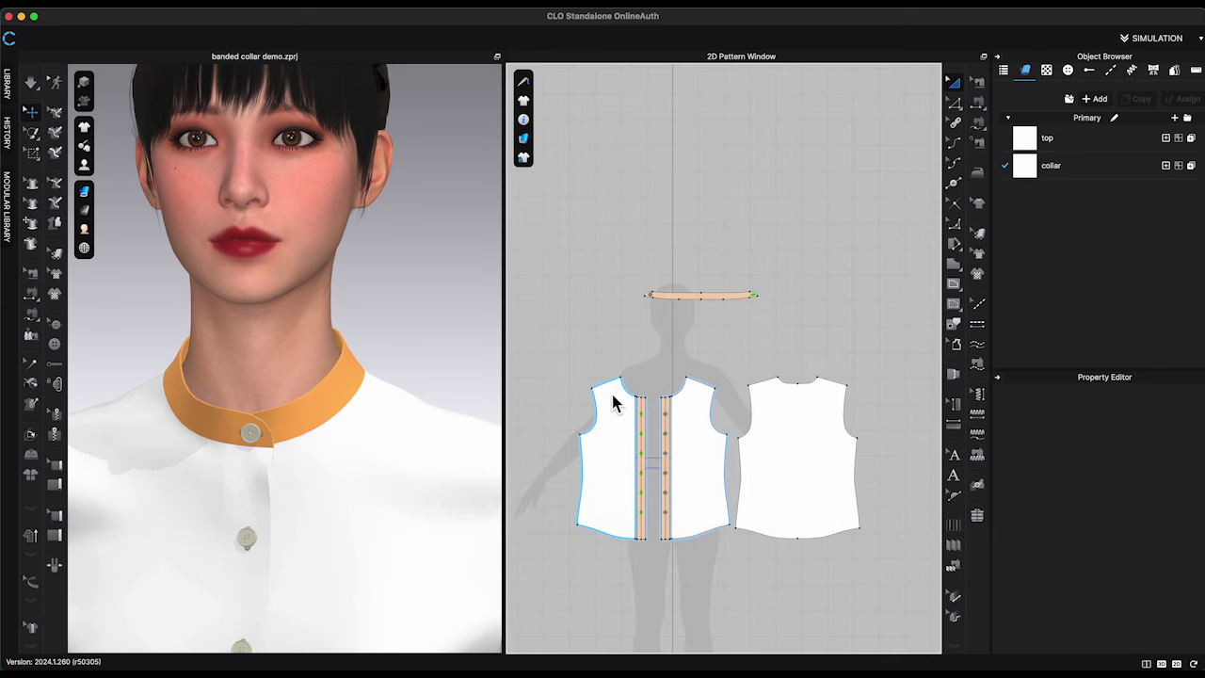
{"action": "scroll", "coordinate": [687, 393], "scroll_direction": "up", "scroll_amount": 5}
{"action": "scroll", "coordinate": [676, 399], "scroll_direction": "down", "scroll_amount": 2}
{"action": "right_click_drag", "start_coordinate": [324, 386], "coordinate": [369, 385]}
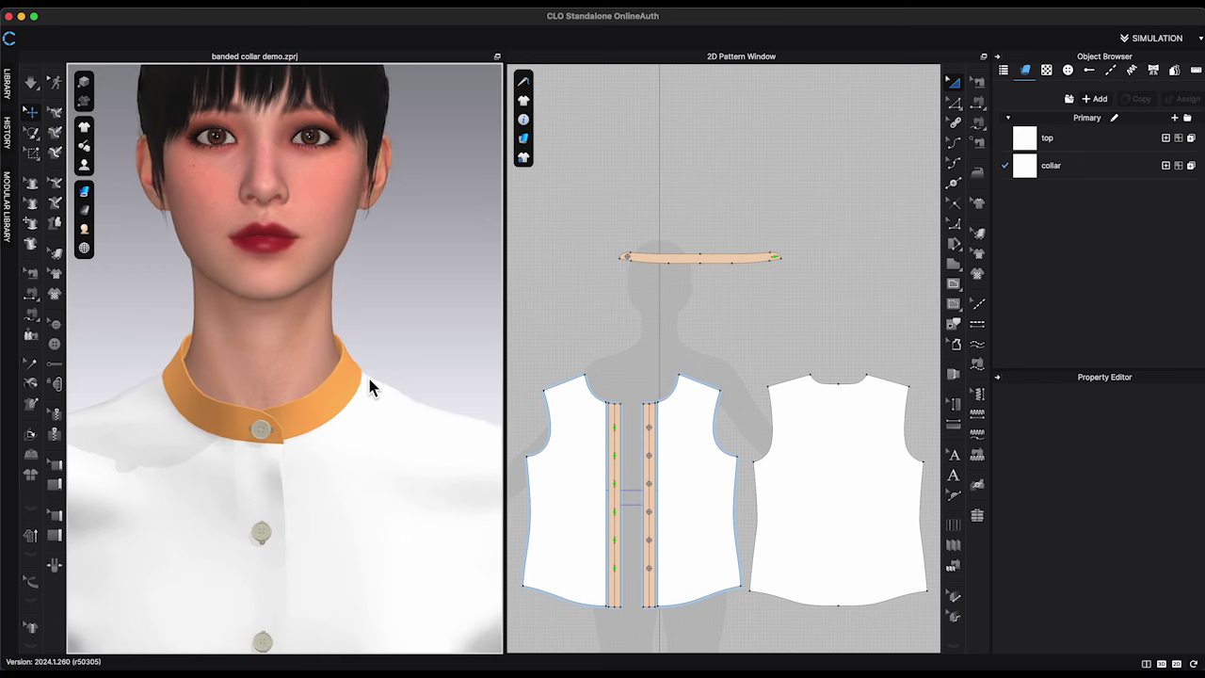
{"action": "scroll", "coordinate": [638, 428], "scroll_direction": "up", "scroll_amount": 5}
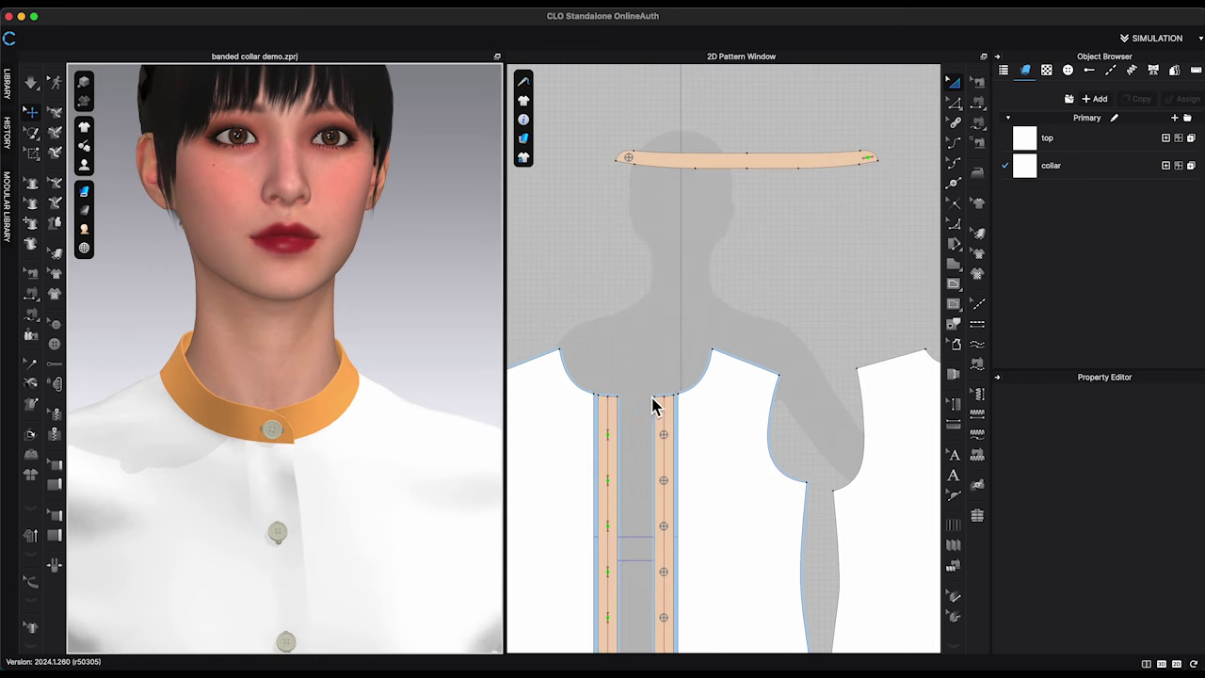
{"action": "scroll", "coordinate": [649, 414], "scroll_direction": "up", "scroll_amount": 4}
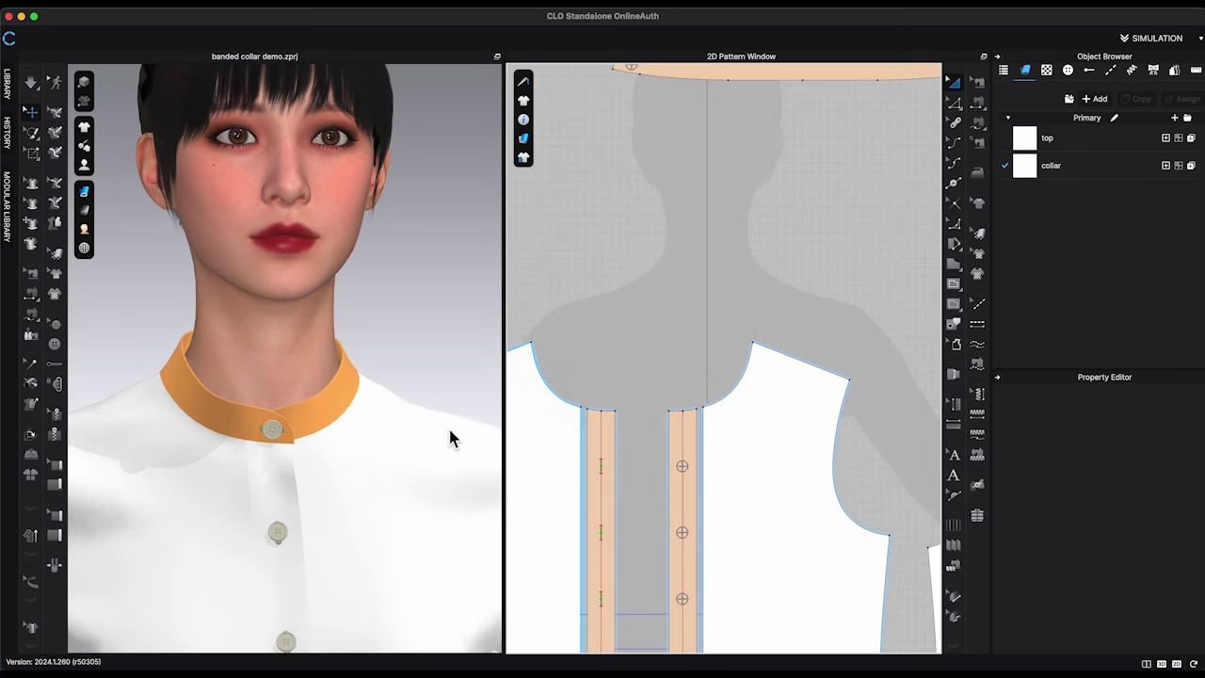
{"action": "right_click_drag", "start_coordinate": [312, 422], "coordinate": [301, 425]}
{"action": "left_click", "coordinate": [266, 421]}
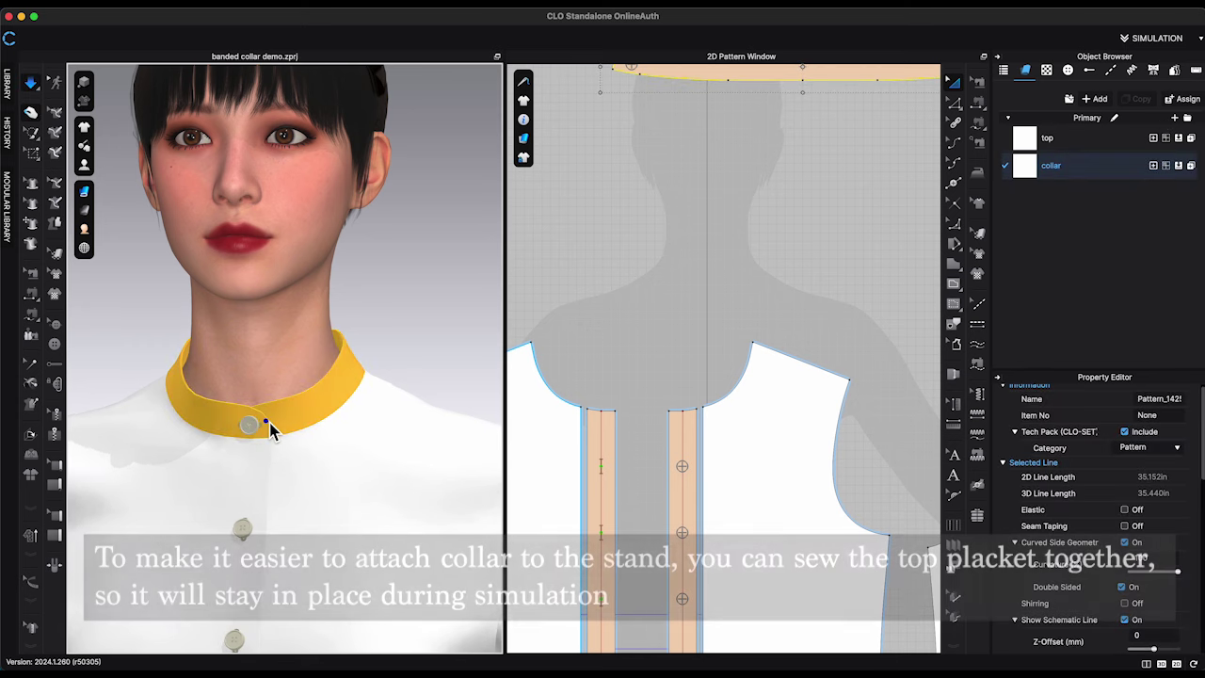
Sew the top edges of the two front plackets together and simulate the garment
{"action": "scroll", "coordinate": [651, 405], "scroll_direction": "up", "scroll_amount": 4}
{"action": "middle_click_drag", "start_coordinate": [651, 402], "coordinate": [688, 373]}
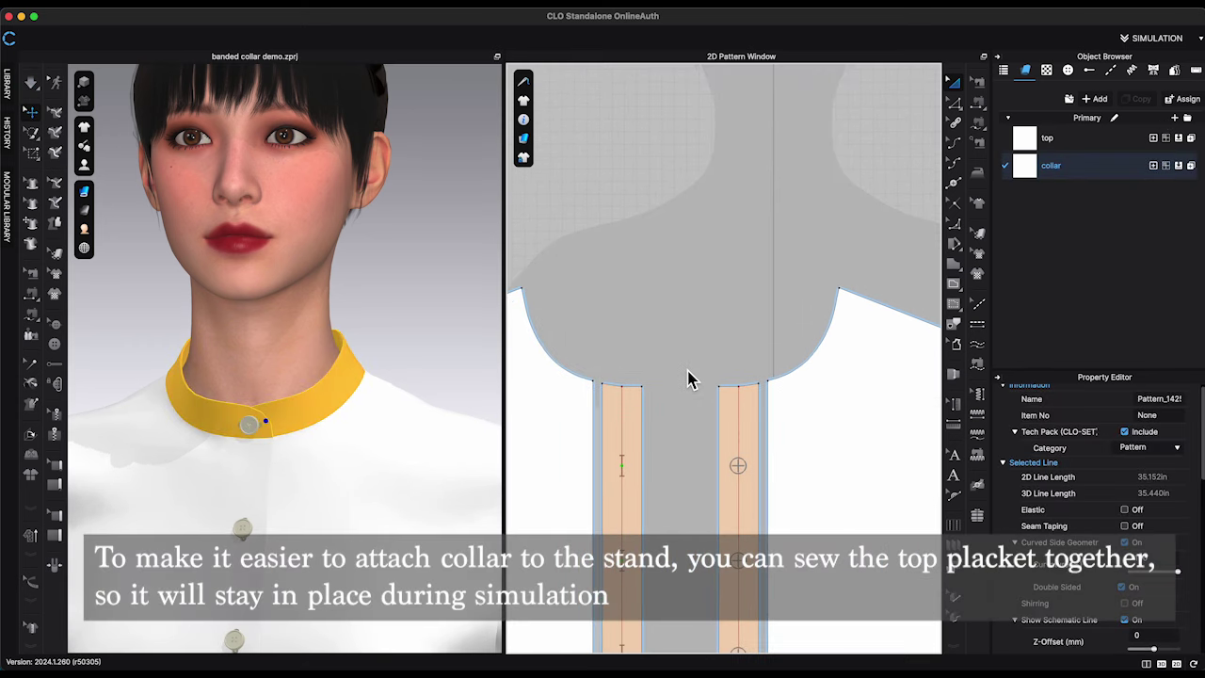
{"action": "left_click", "coordinate": [956, 149]}
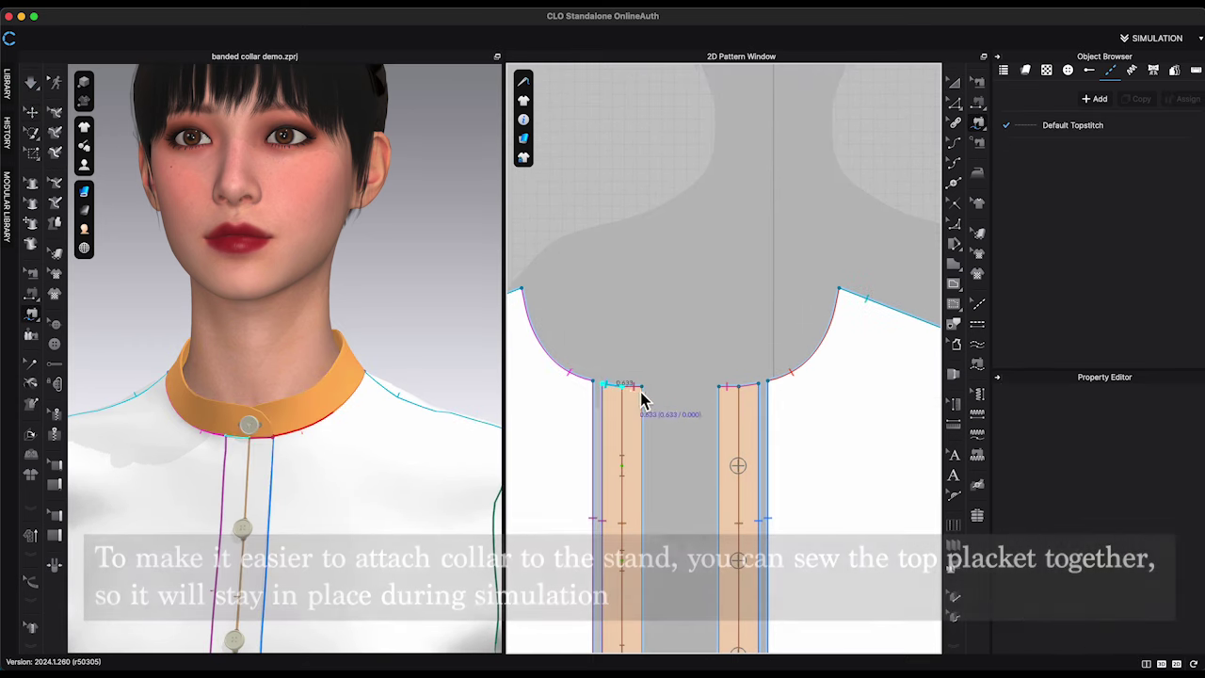
{"action": "left_click", "coordinate": [643, 397]}
{"action": "left_click", "coordinate": [720, 397]}
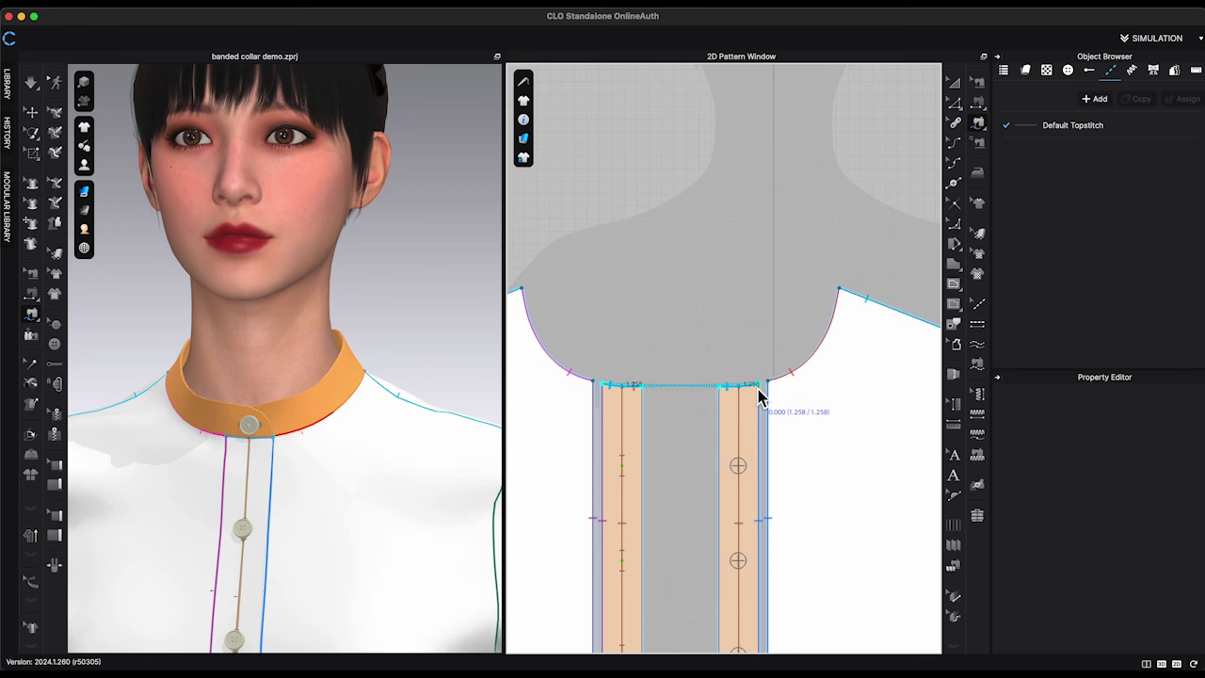
{"action": "left_click", "coordinate": [761, 397]}
{"action": "right_click_drag", "start_coordinate": [417, 349], "coordinate": [263, 466]}
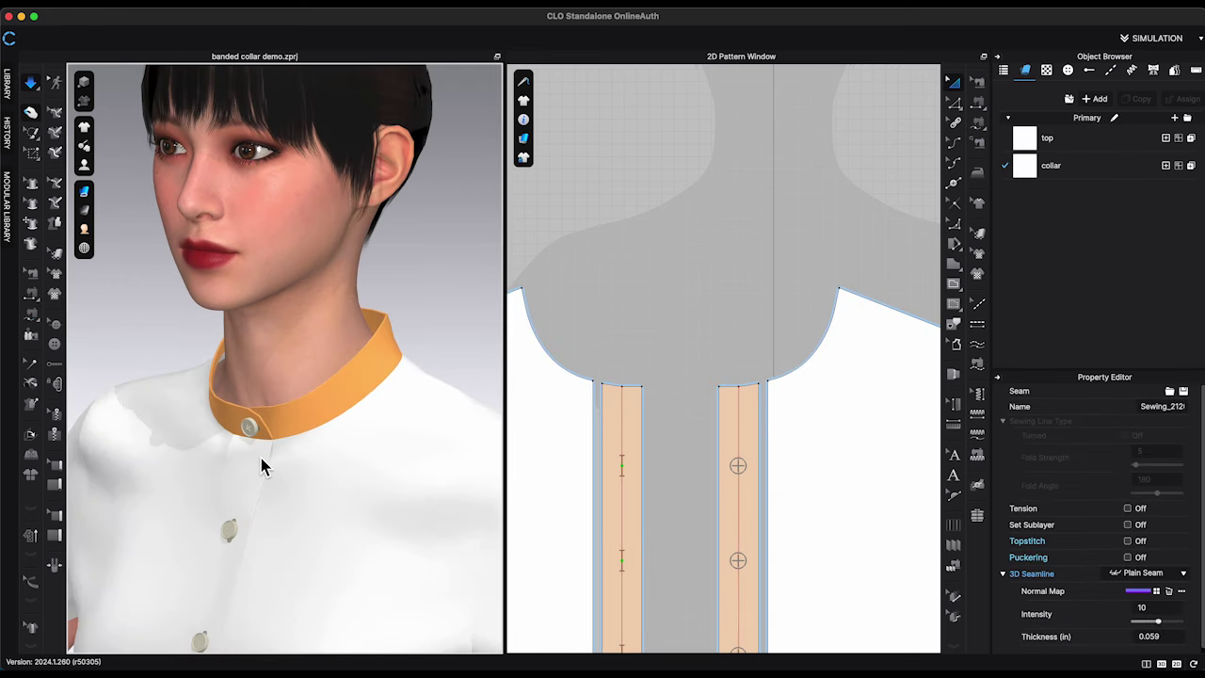
{"action": "left_click", "coordinate": [256, 433]}
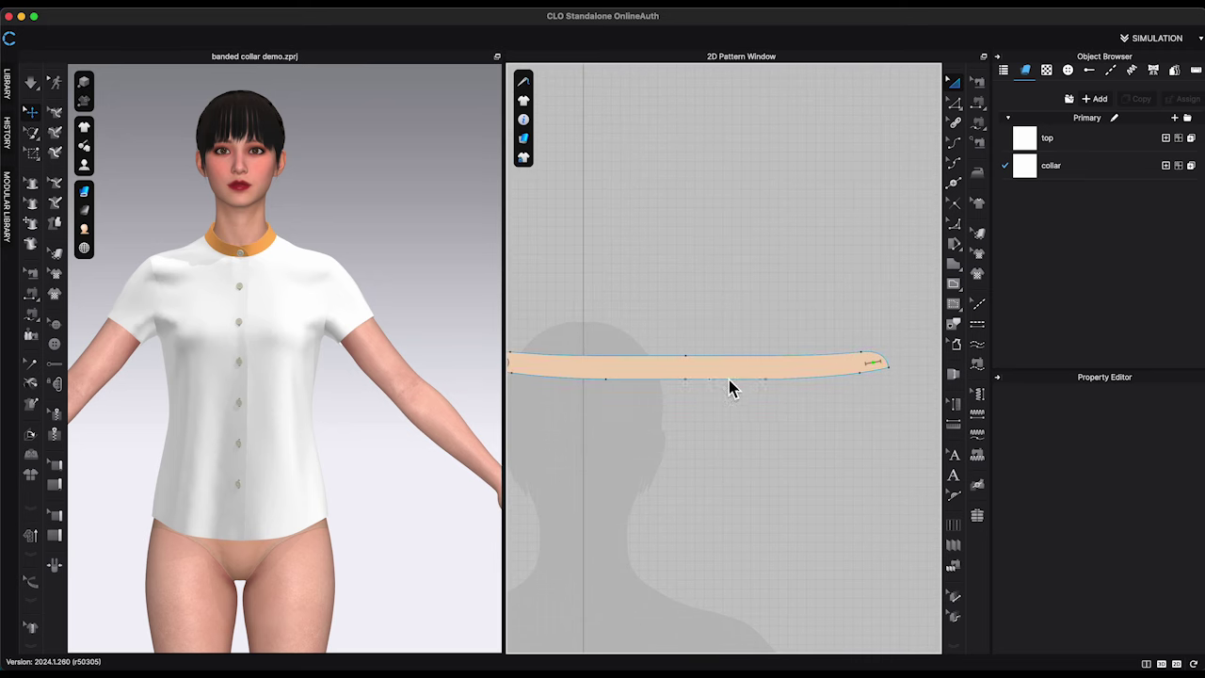
Draw a half-collar polygon along the band's upper edge from centre back, with a front edge about 2.51 in and curved outer edge about 7.86 in
{"action": "scroll", "coordinate": [717, 435], "scroll_direction": "down", "scroll_amount": 1}
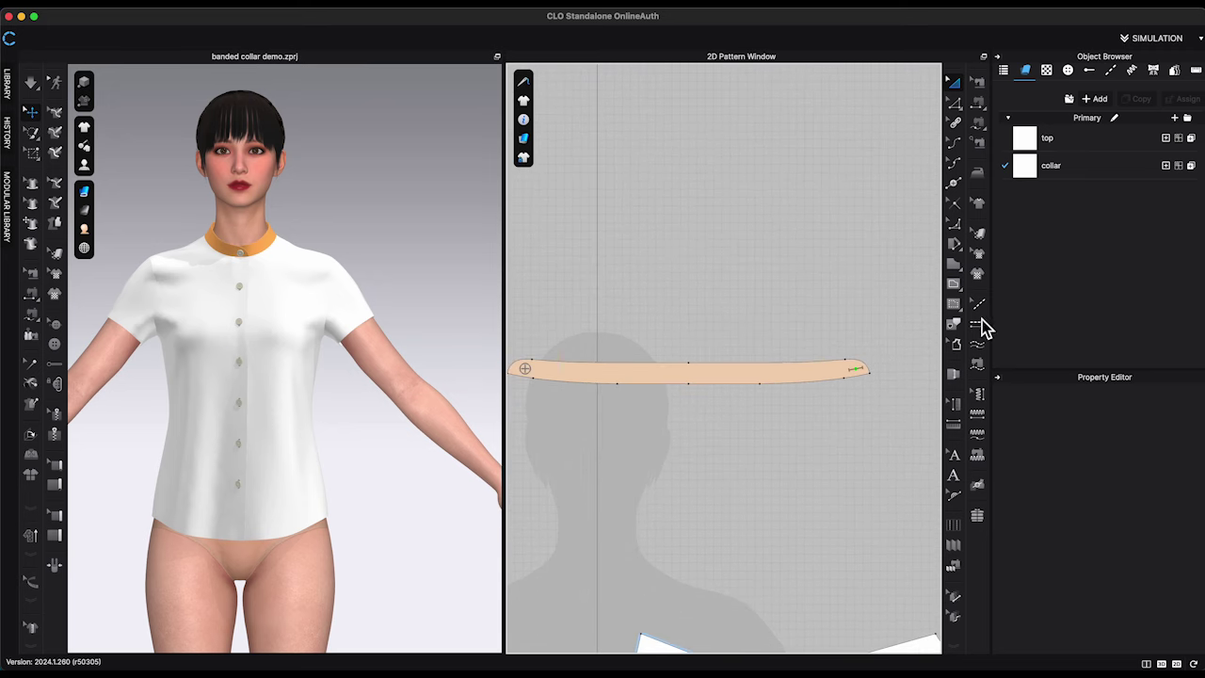
{"action": "left_click", "coordinate": [955, 267]}
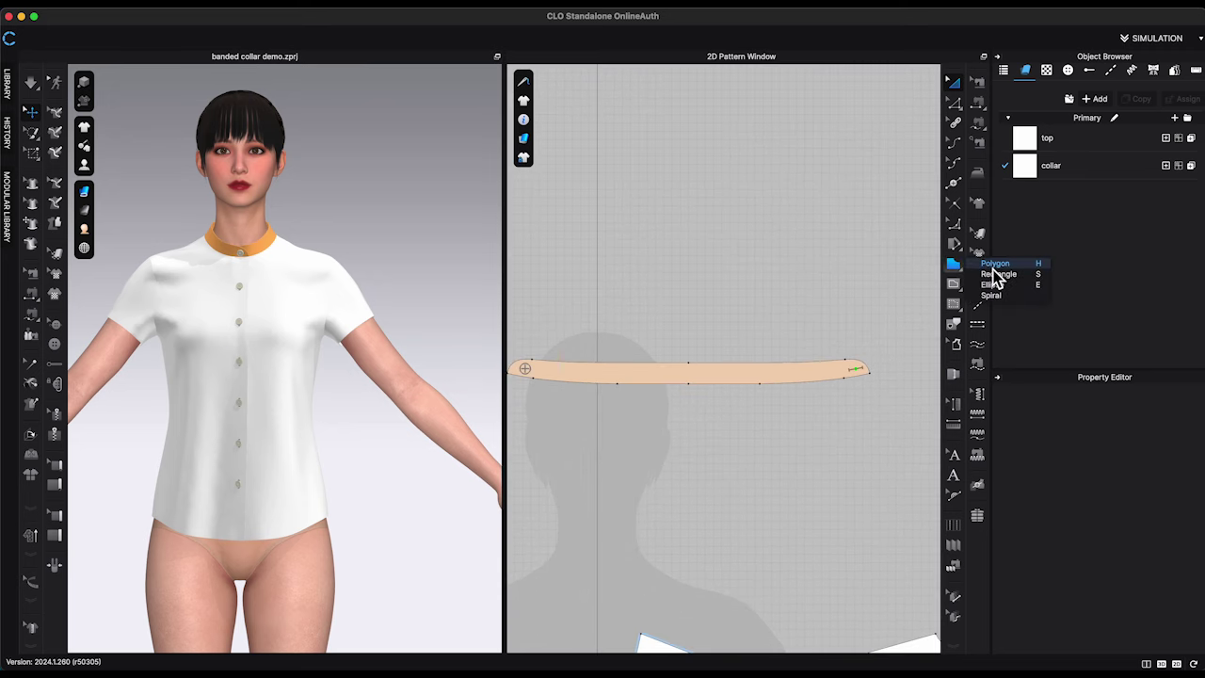
{"action": "left_click", "coordinate": [1002, 276]}
{"action": "scroll", "coordinate": [889, 406], "scroll_direction": "up", "scroll_amount": 2}
{"action": "scroll", "coordinate": [890, 406], "scroll_direction": "up", "scroll_amount": 3}
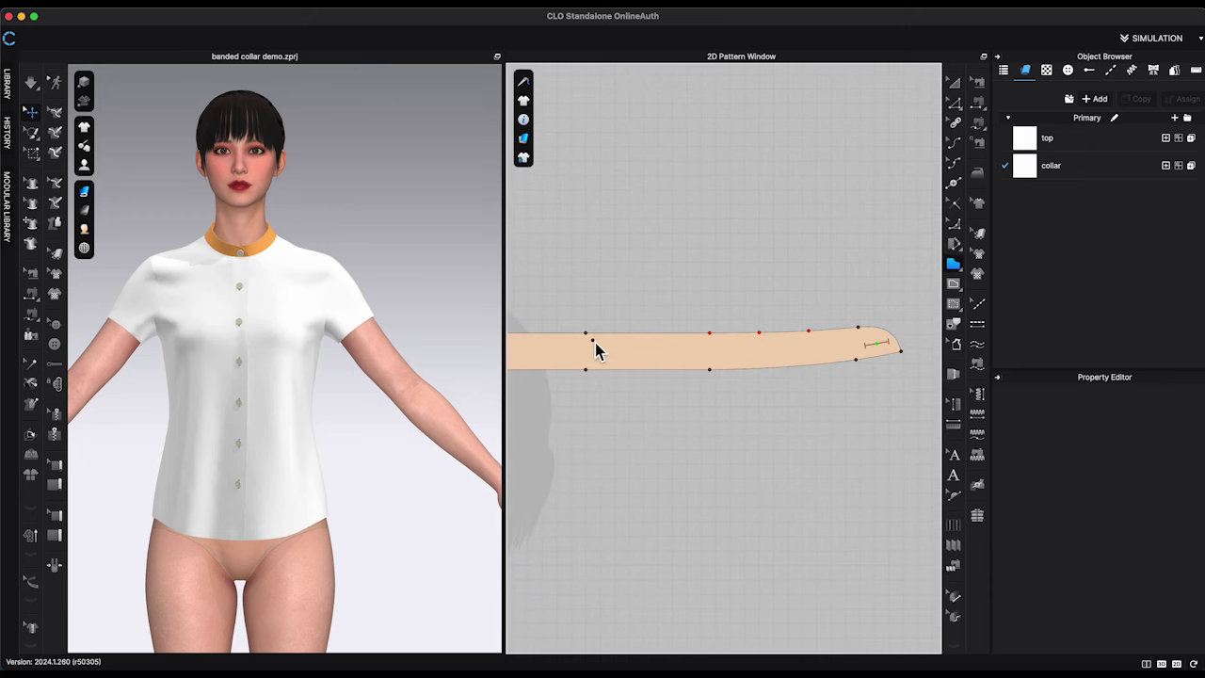
{"action": "left_click", "coordinate": [713, 335]}
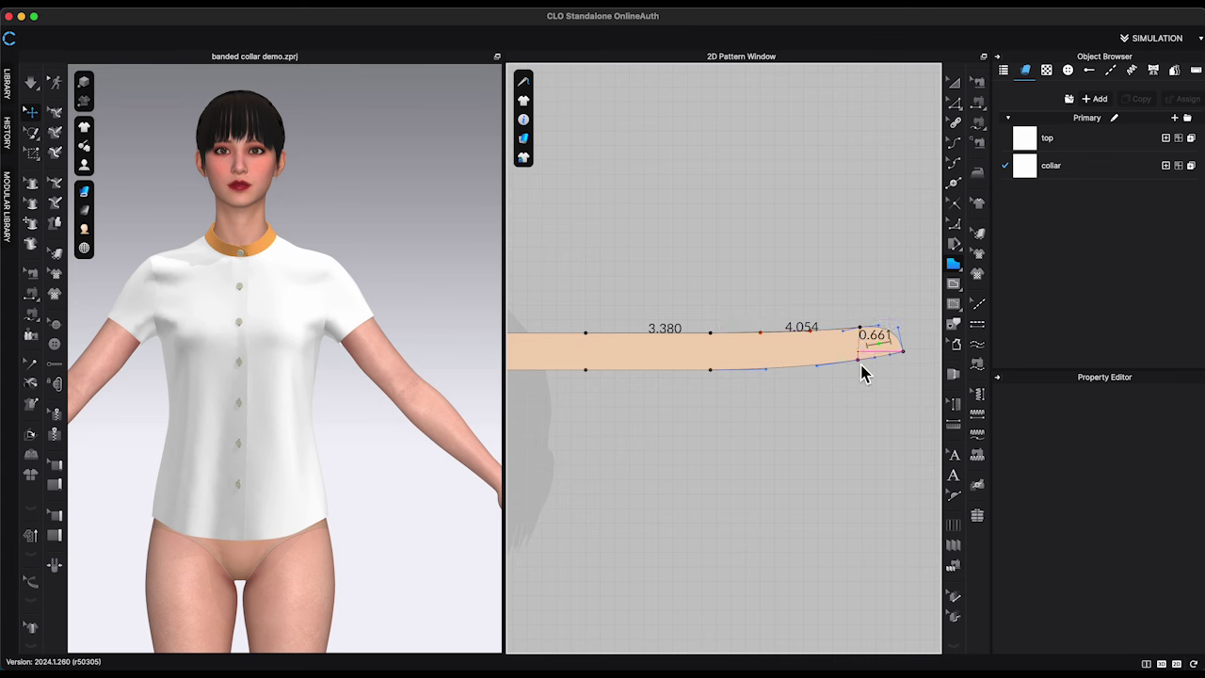
{"action": "left_click", "coordinate": [860, 362]}
{"action": "left_click", "coordinate": [873, 419]}
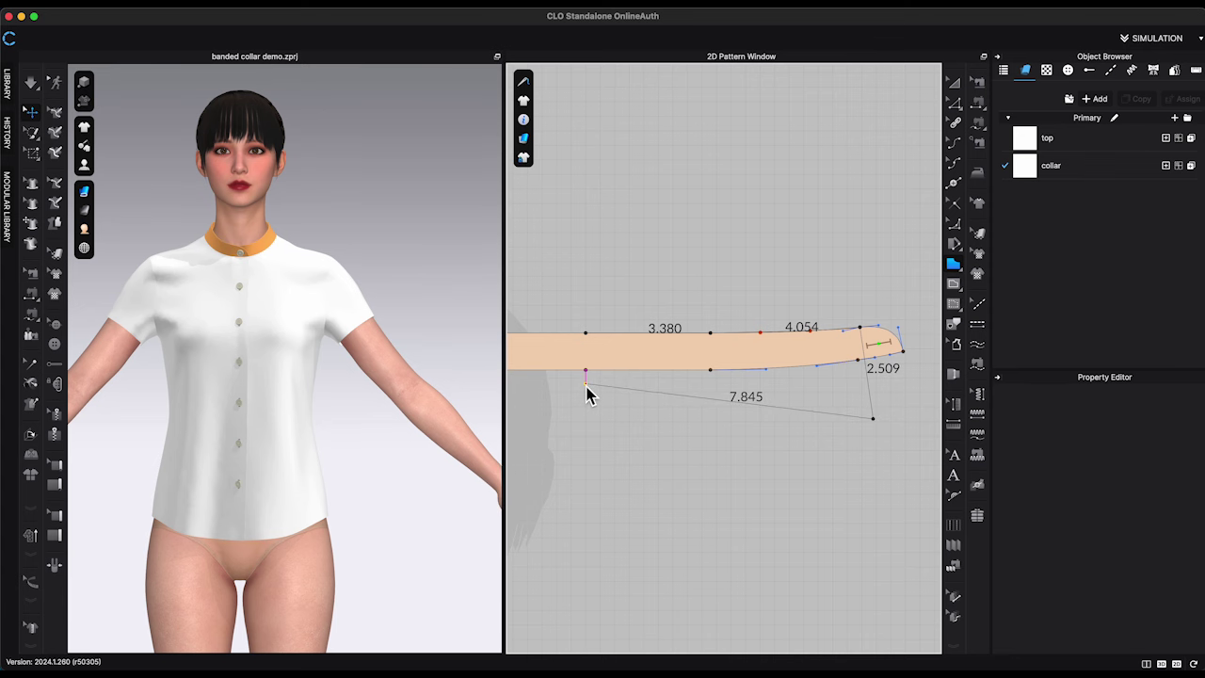
{"action": "left_click", "coordinate": [577, 383]}
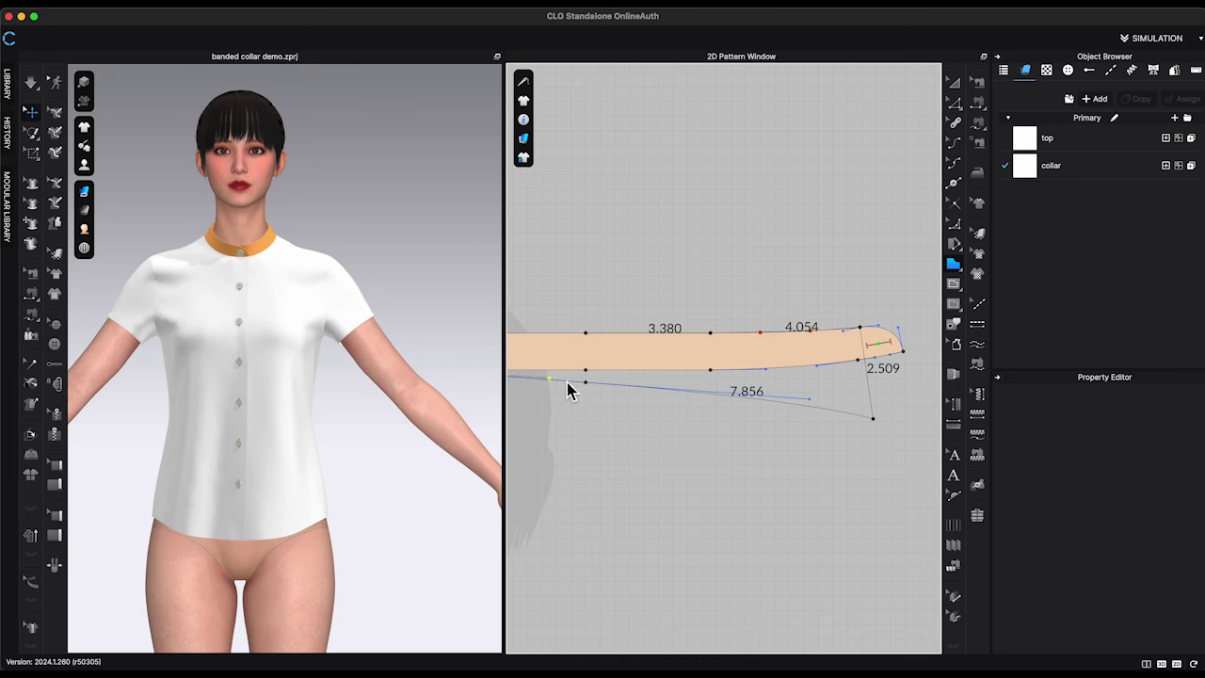
{"action": "left_click", "coordinate": [586, 335]}
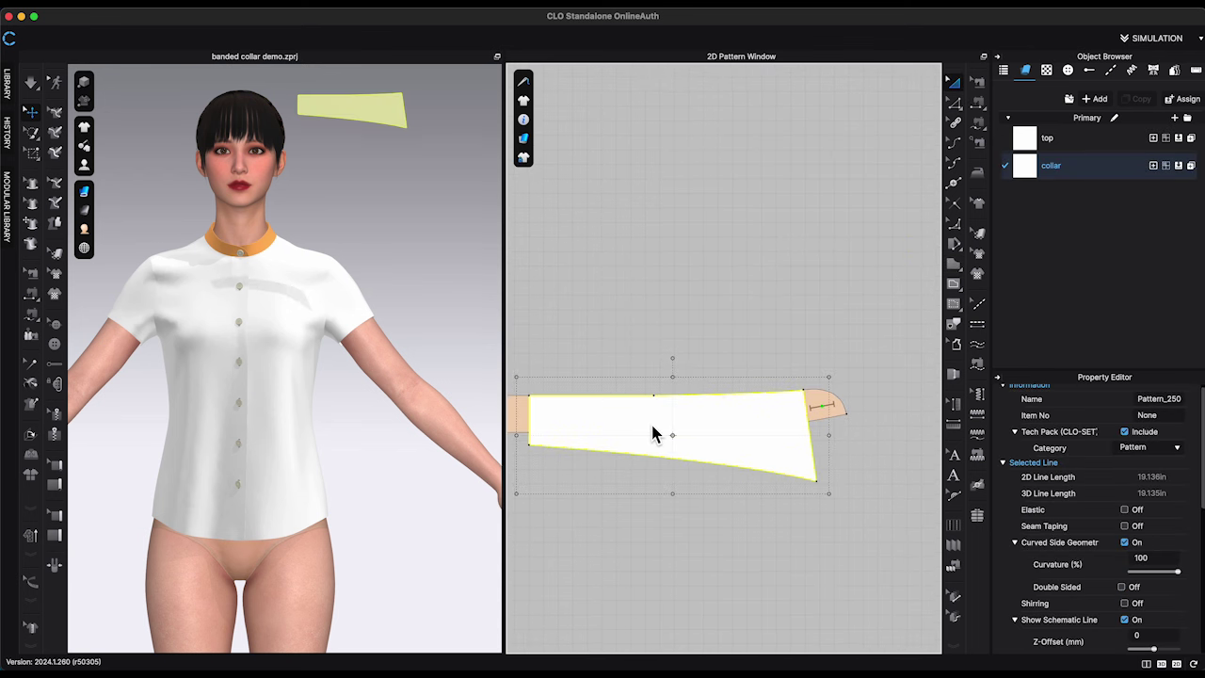
Rotate the half collar 180 degrees and place it above the collar band, aligned with the band's centre-back point
{"action": "left_click_drag", "start_coordinate": [654, 433], "coordinate": [661, 294]}
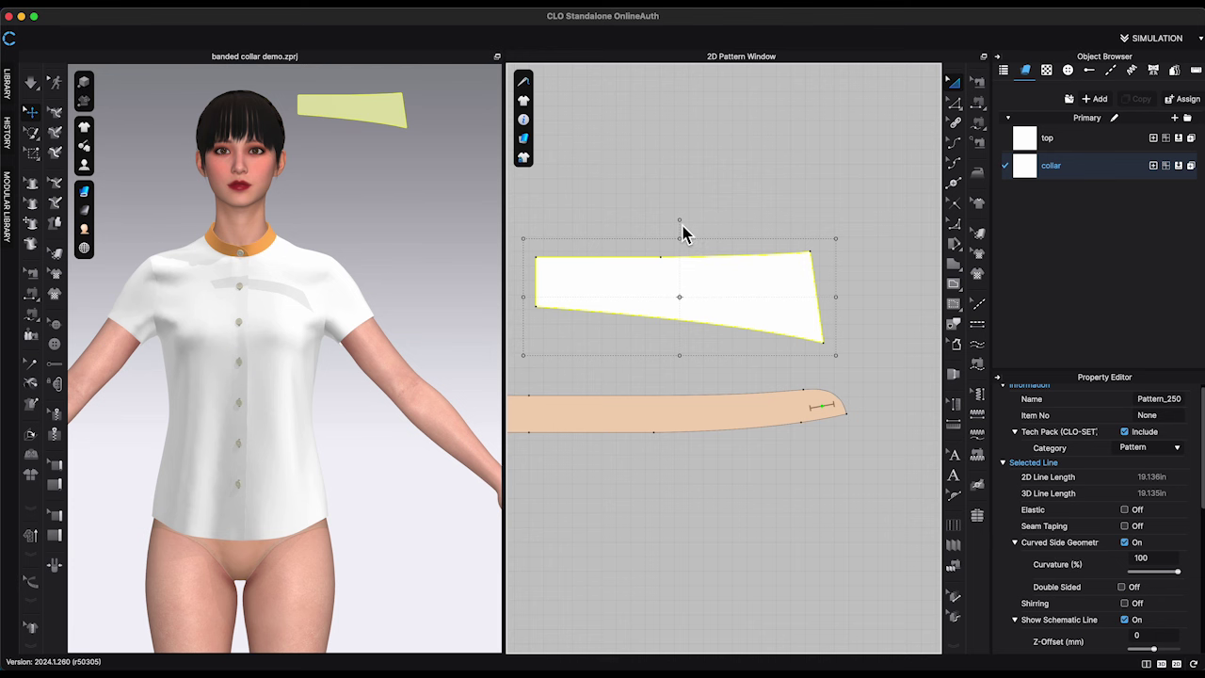
{"action": "left_click_drag", "start_coordinate": [685, 224], "coordinate": [693, 313]}
{"action": "middle_click_drag", "start_coordinate": [858, 322], "coordinate": [932, 309]}
{"action": "left_click_drag", "start_coordinate": [815, 304], "coordinate": [616, 294]}
{"action": "middle_click_drag", "start_coordinate": [791, 314], "coordinate": [928, 310]}
{"action": "middle_click_drag", "start_coordinate": [744, 295], "coordinate": [866, 317]}
{"action": "left_click_drag", "start_coordinate": [783, 314], "coordinate": [689, 334]}
{"action": "scroll", "coordinate": [824, 350], "scroll_direction": "up", "scroll_amount": 4}
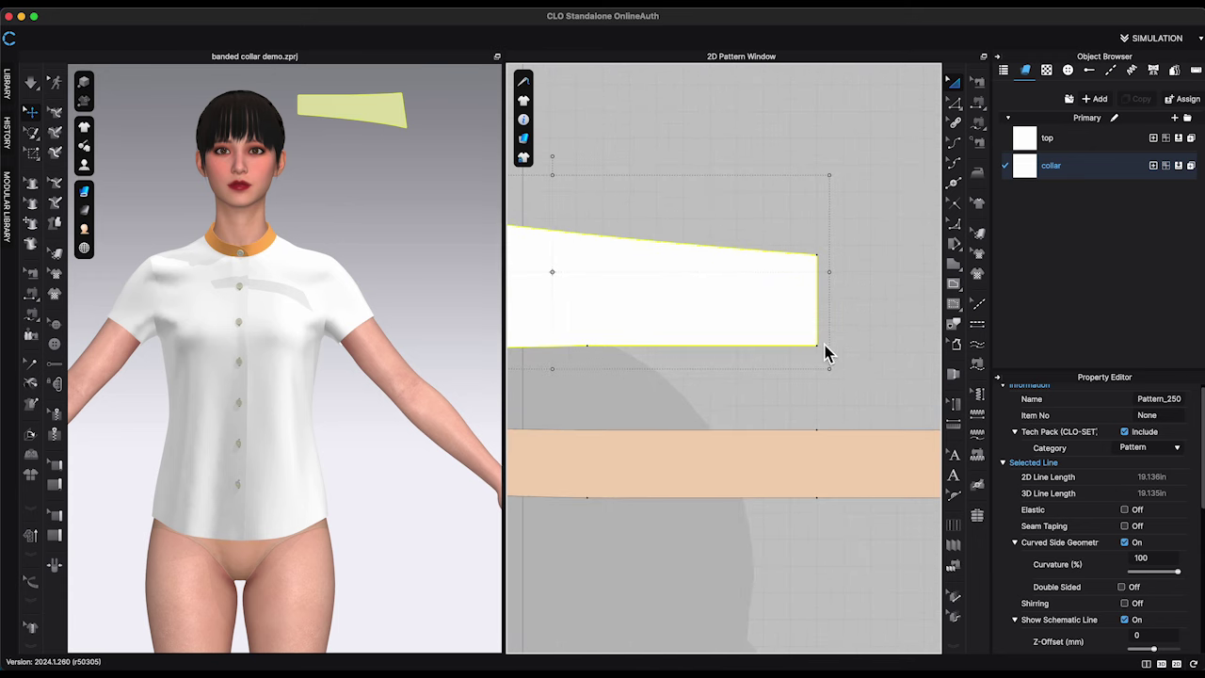
{"action": "scroll", "coordinate": [894, 344], "scroll_direction": "down", "scroll_amount": 4}
{"action": "left_click", "coordinate": [901, 337]}
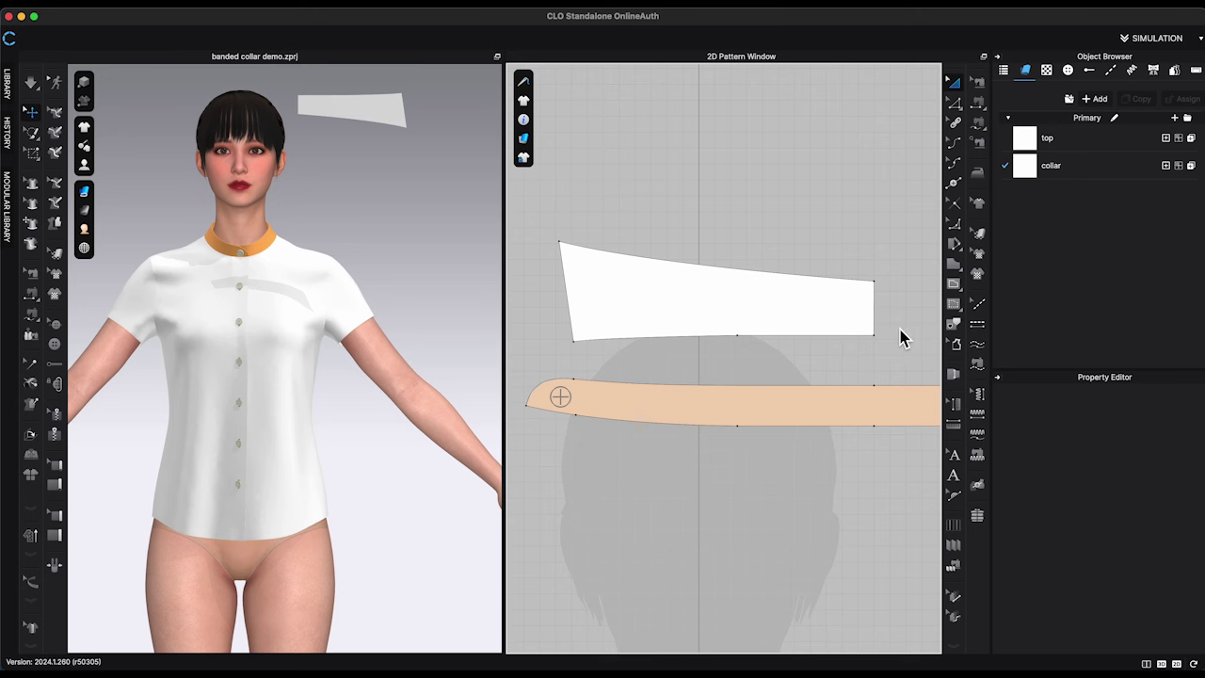
Lengthen the half collar's straight centre-back edge by moving its outer corner point upward
{"action": "scroll", "coordinate": [908, 339], "scroll_direction": "down", "scroll_amount": 1}
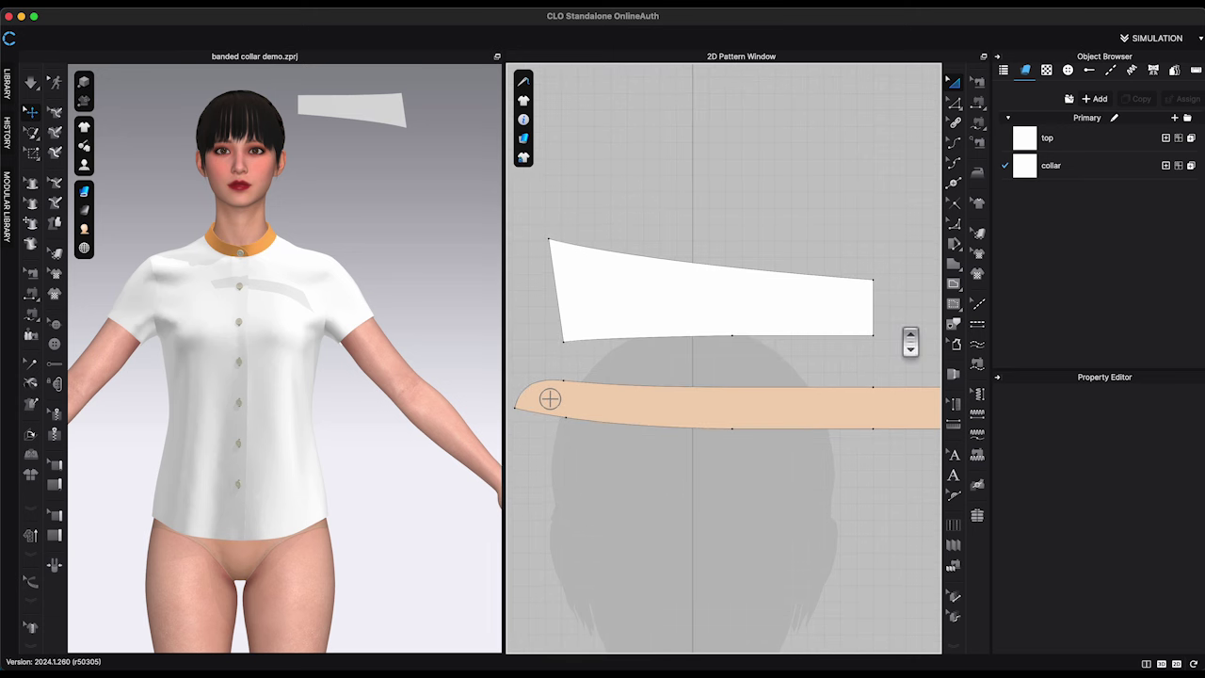
{"action": "left_click", "coordinate": [956, 104]}
{"action": "scroll", "coordinate": [911, 284], "scroll_direction": "up", "scroll_amount": 4}
{"action": "left_click", "coordinate": [861, 332]}
{"action": "middle_click_drag", "start_coordinate": [889, 342], "coordinate": [832, 346]}
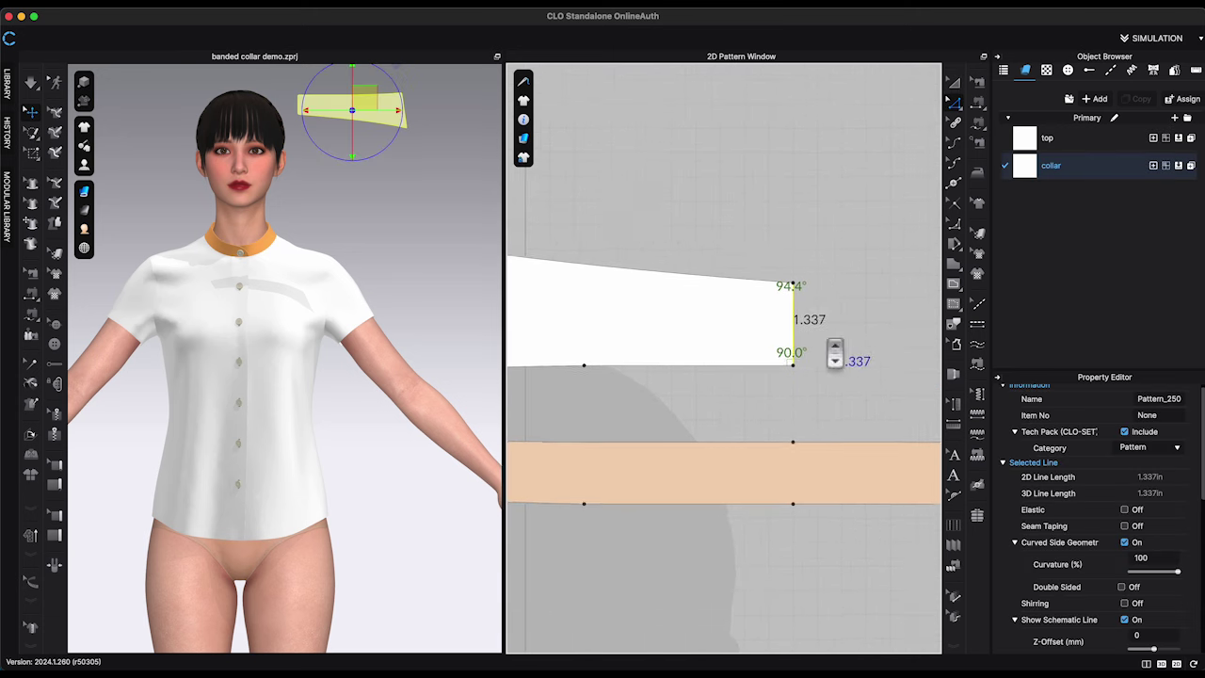
{"action": "scroll", "coordinate": [834, 353], "scroll_direction": "up", "scroll_amount": 2}
{"action": "left_click_drag", "start_coordinate": [766, 242], "coordinate": [775, 232]}
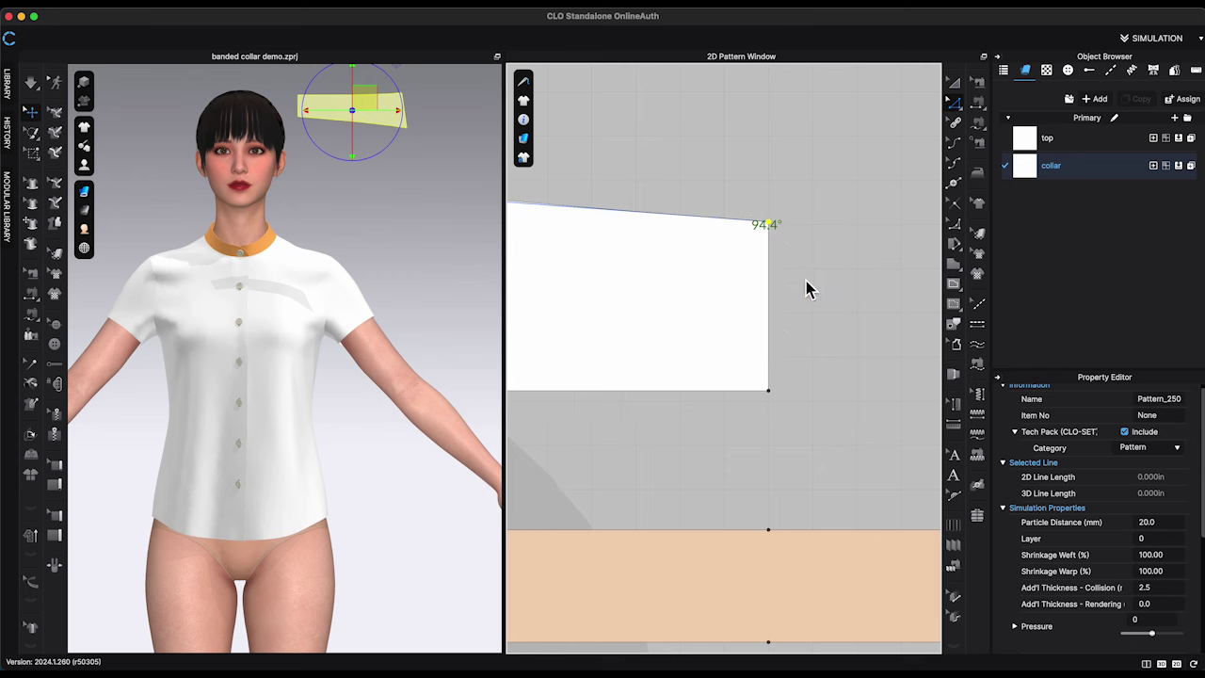
{"action": "left_click", "coordinate": [806, 281]}
{"action": "scroll", "coordinate": [805, 268], "scroll_direction": "down", "scroll_amount": 5}
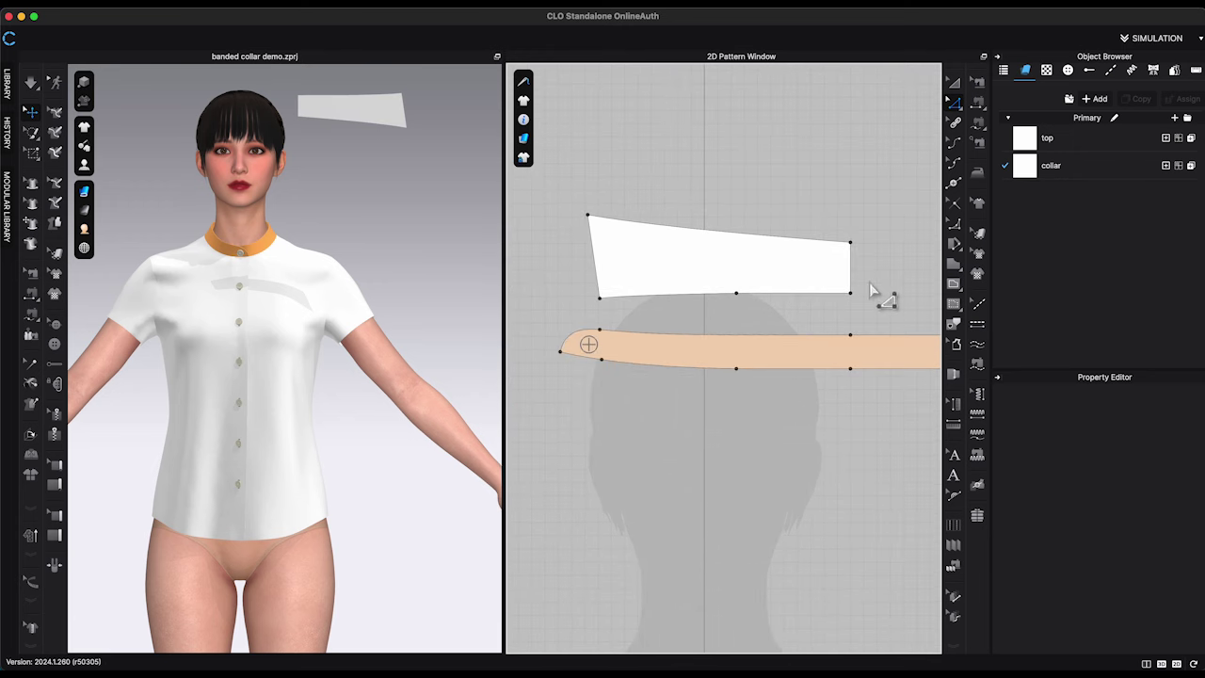
Start the Fullness (Point) tool for slashing and spreading the half collar
{"action": "left_click", "coordinate": [955, 241]}
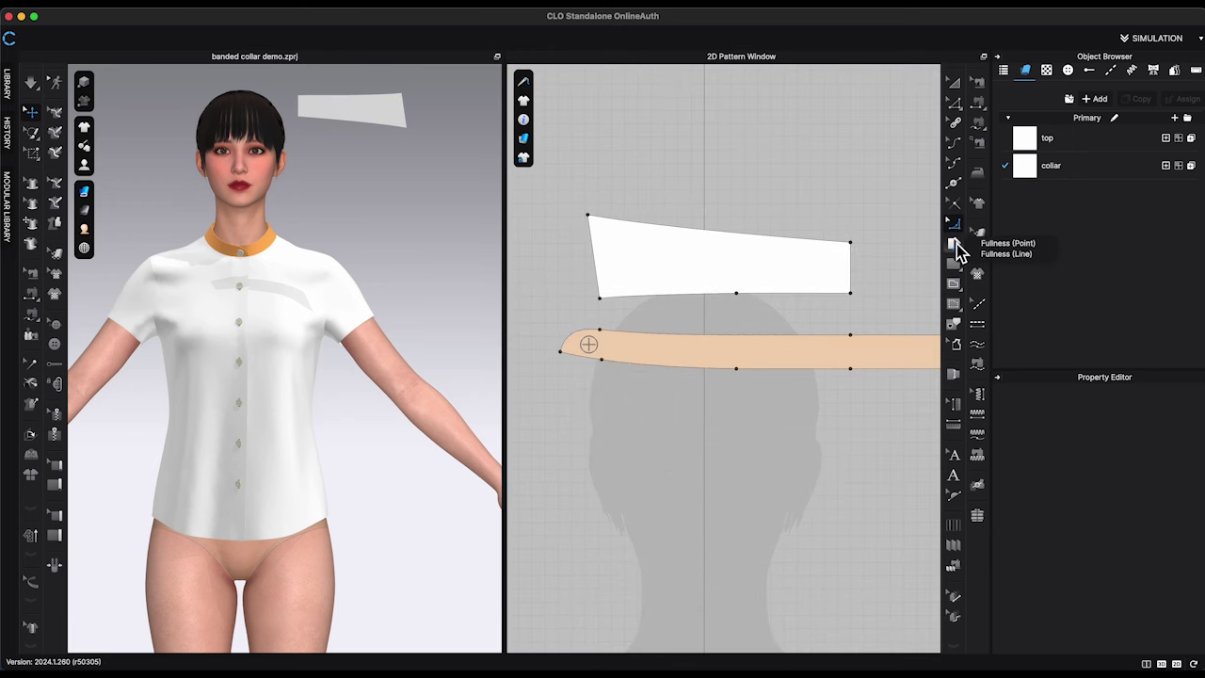
{"action": "left_click", "coordinate": [993, 249]}
{"action": "scroll", "coordinate": [679, 293], "scroll_direction": "up", "scroll_amount": 2}
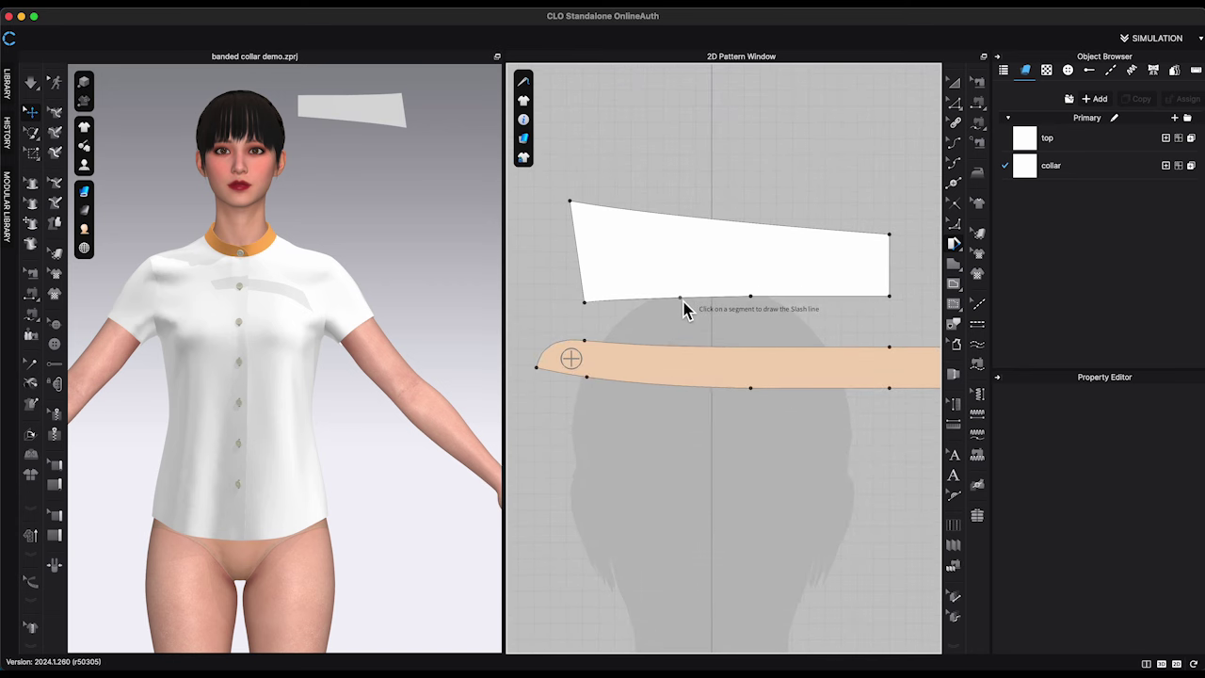
{"action": "left_click", "coordinate": [680, 297]}
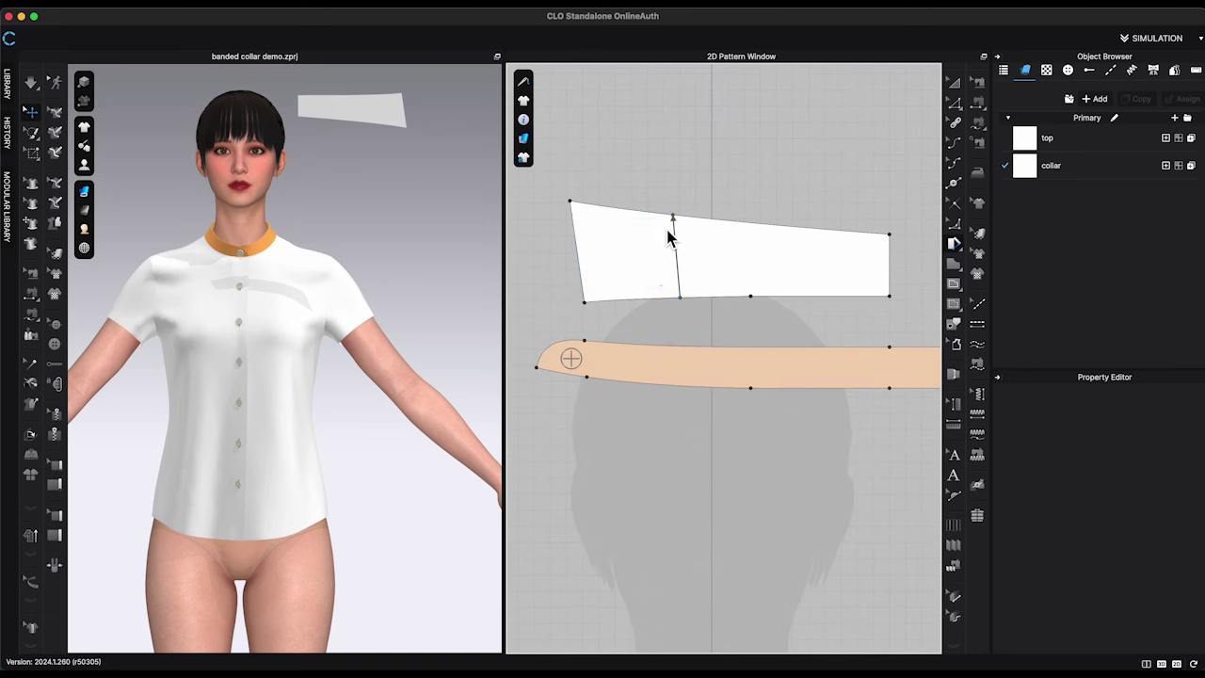
{"action": "left_click", "coordinate": [670, 235]}
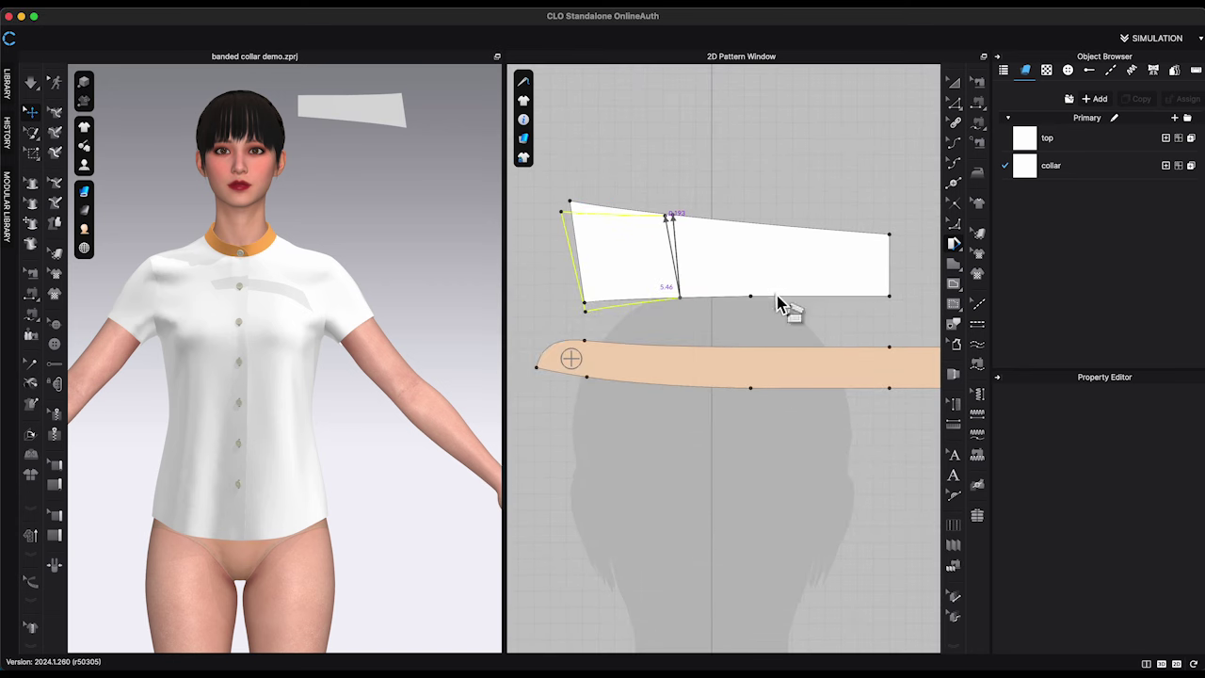
{"action": "key", "text": "Escape"}
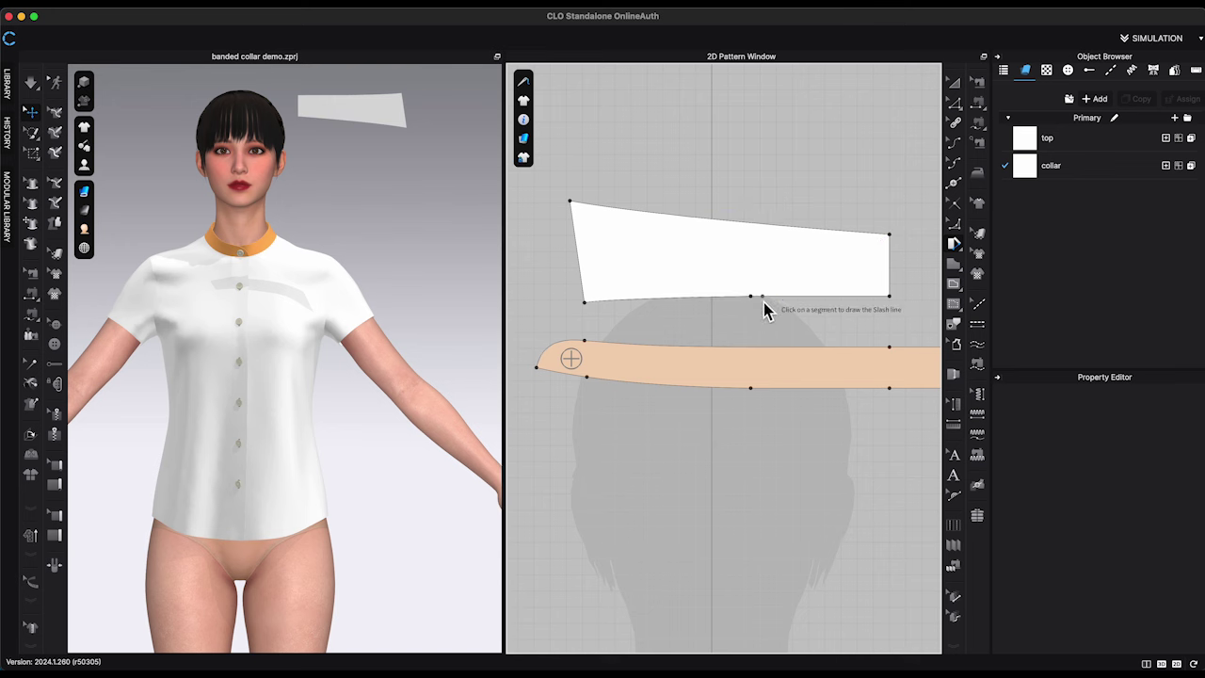
Slash the half collar from the middle point of its neck edge to the outer edge and spread it by 0.125 in
{"action": "left_click", "coordinate": [745, 234]}
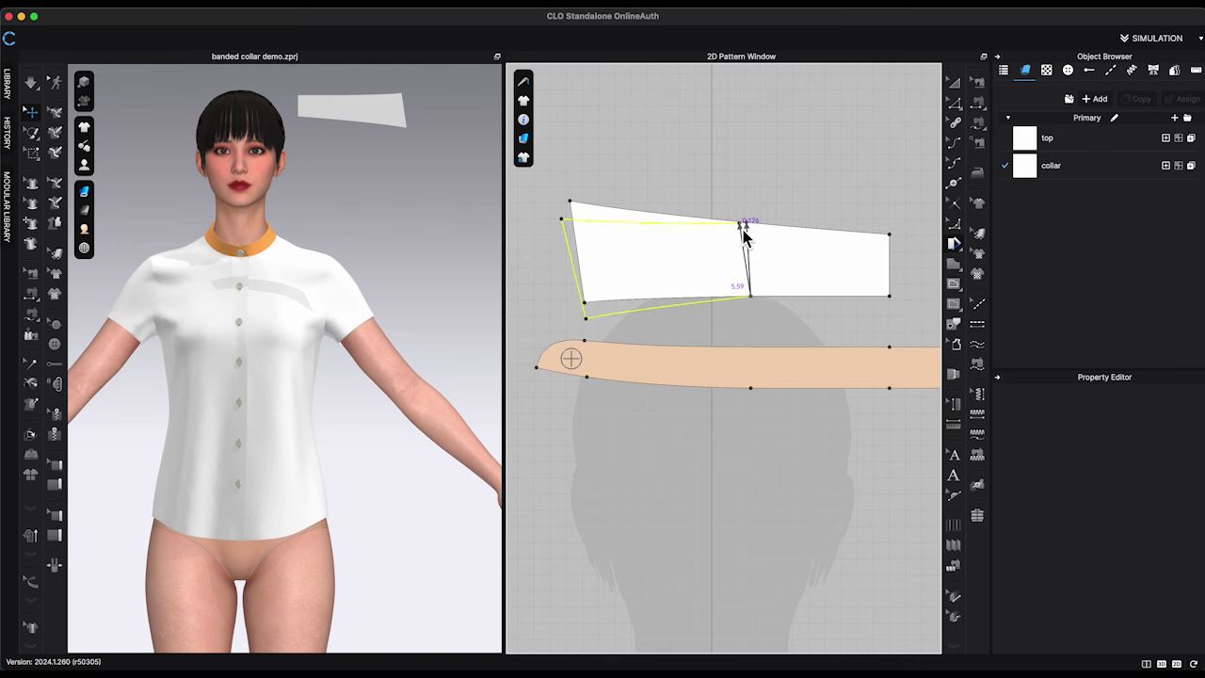
{"action": "left_click", "coordinate": [786, 266]}
{"action": "type", "text": "0.1"}
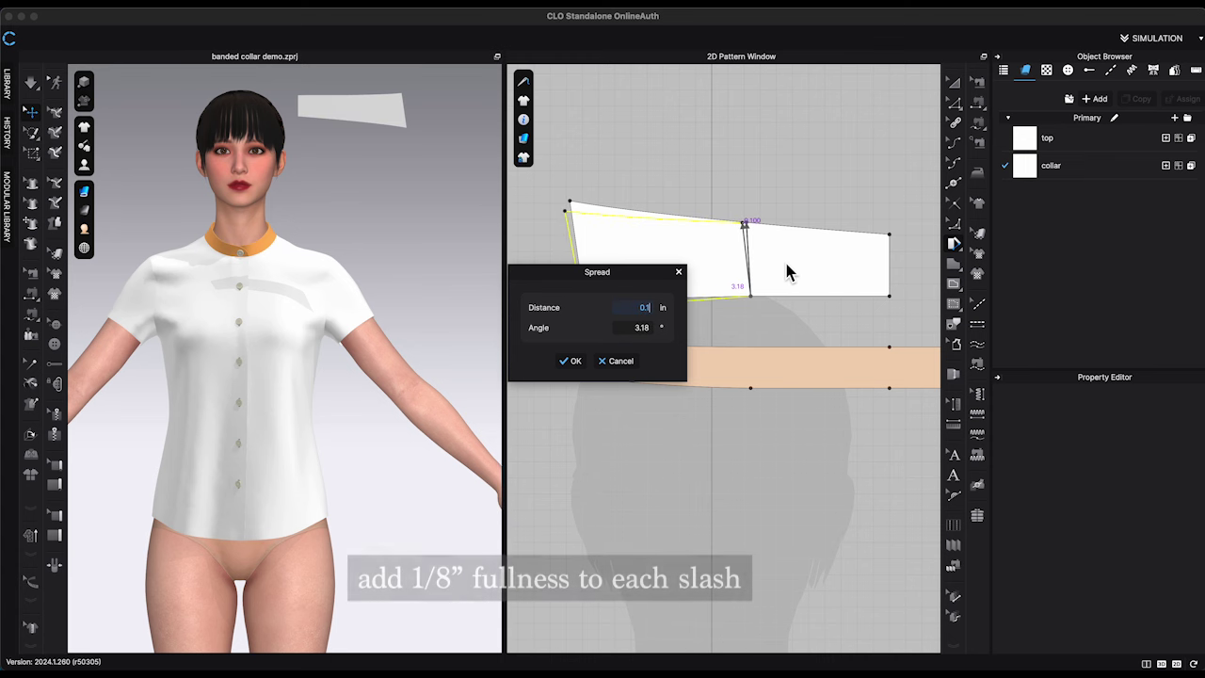
{"action": "type", "text": "25"}
{"action": "left_click", "coordinate": [571, 362]}
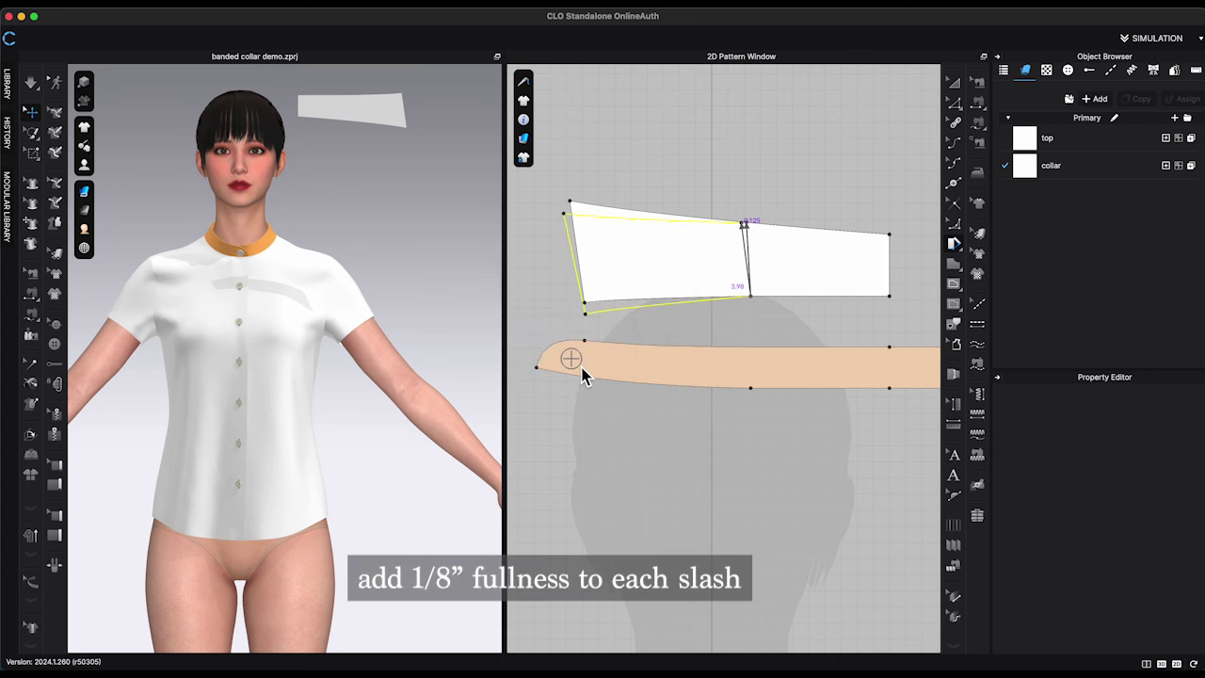
Slash the half collar from the second neck-edge point to the outer edge and spread it by 0.125 in
{"action": "left_click", "coordinate": [823, 296]}
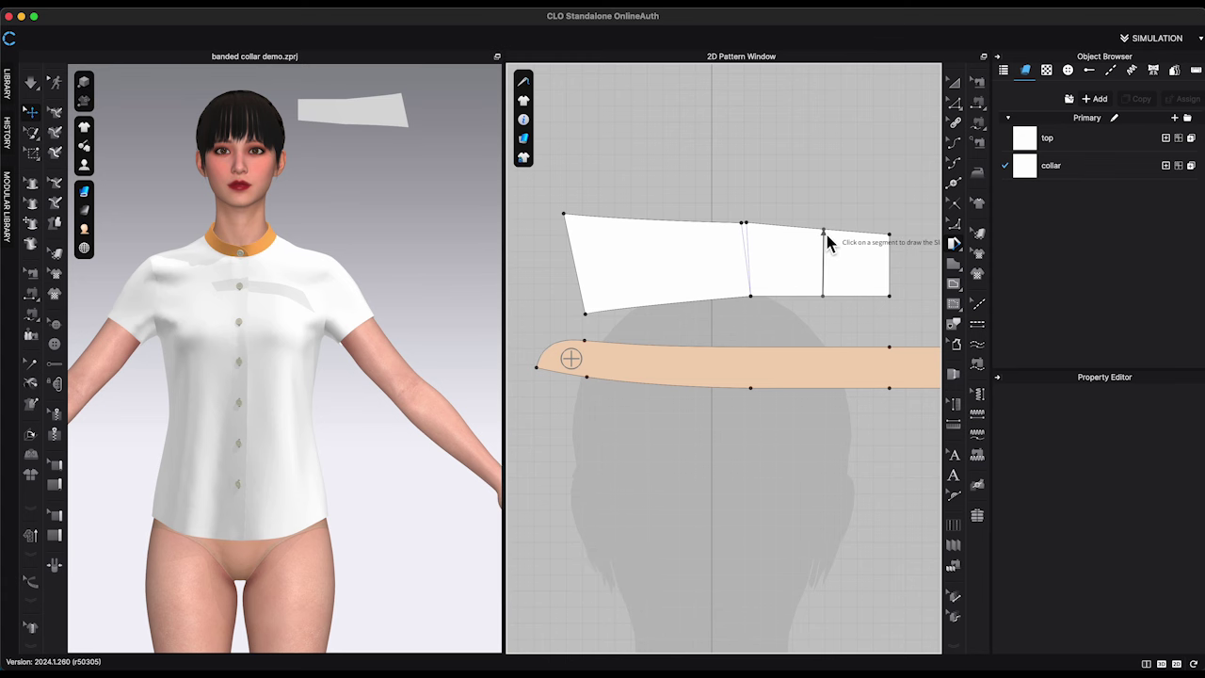
{"action": "left_click_drag", "start_coordinate": [819, 252], "coordinate": [821, 254]}
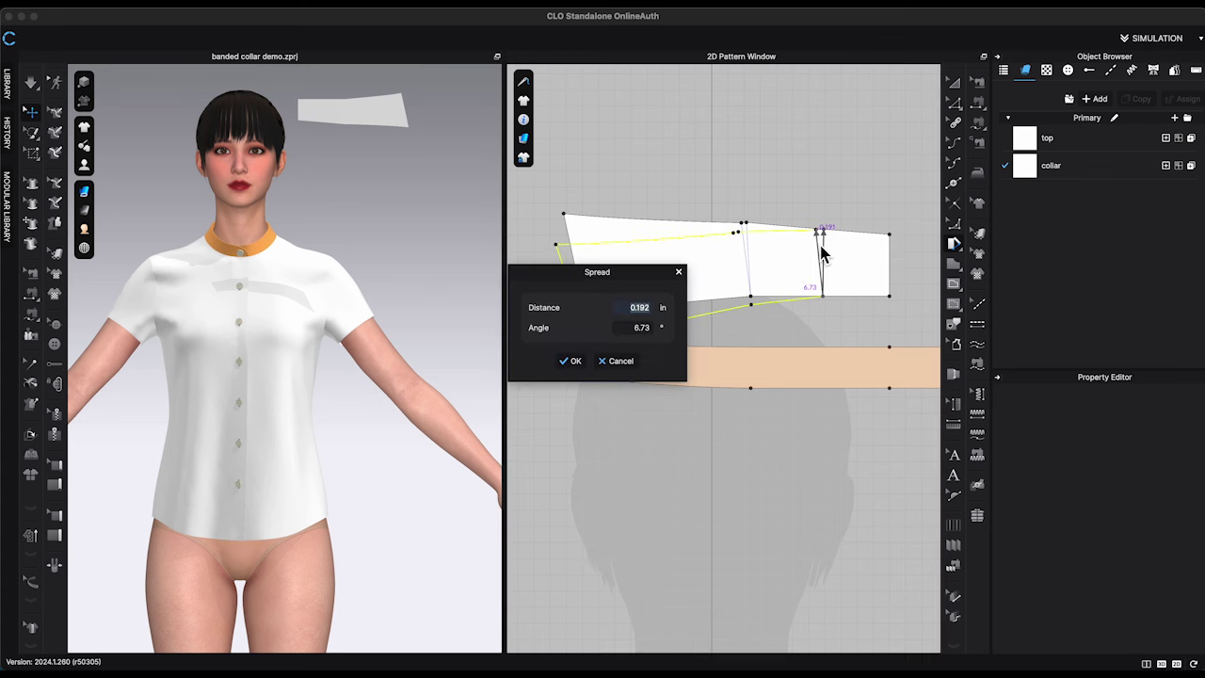
{"action": "type", "text": "0.125"}
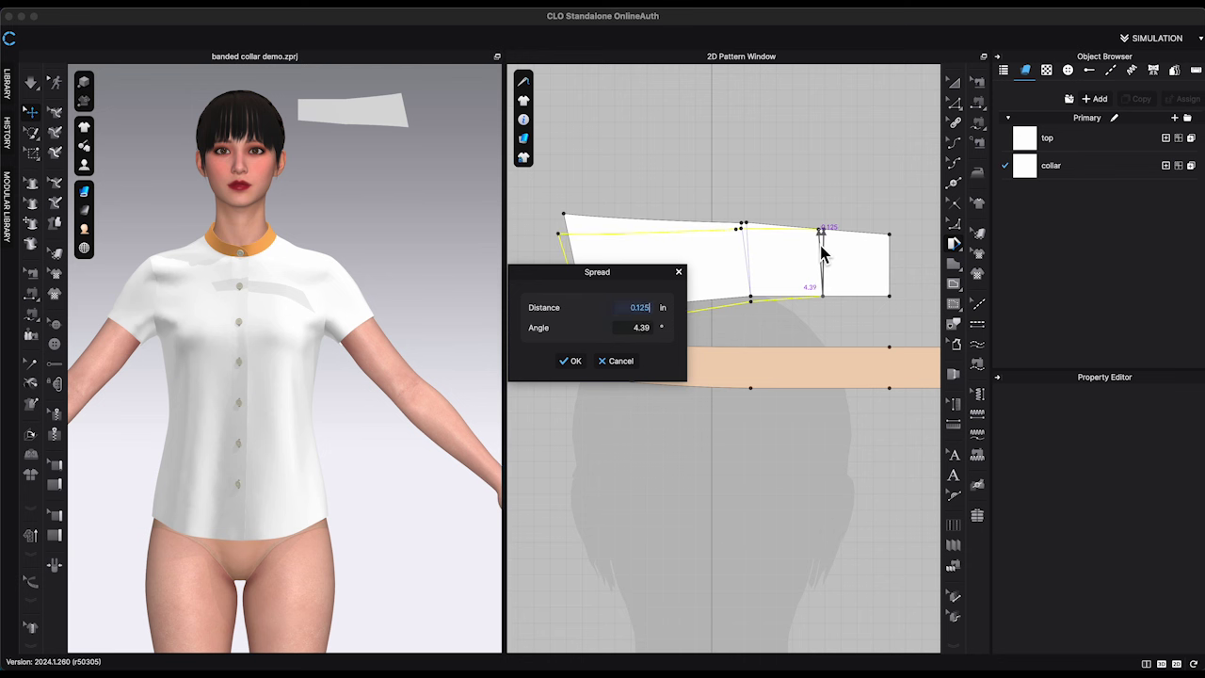
{"action": "left_click", "coordinate": [572, 360]}
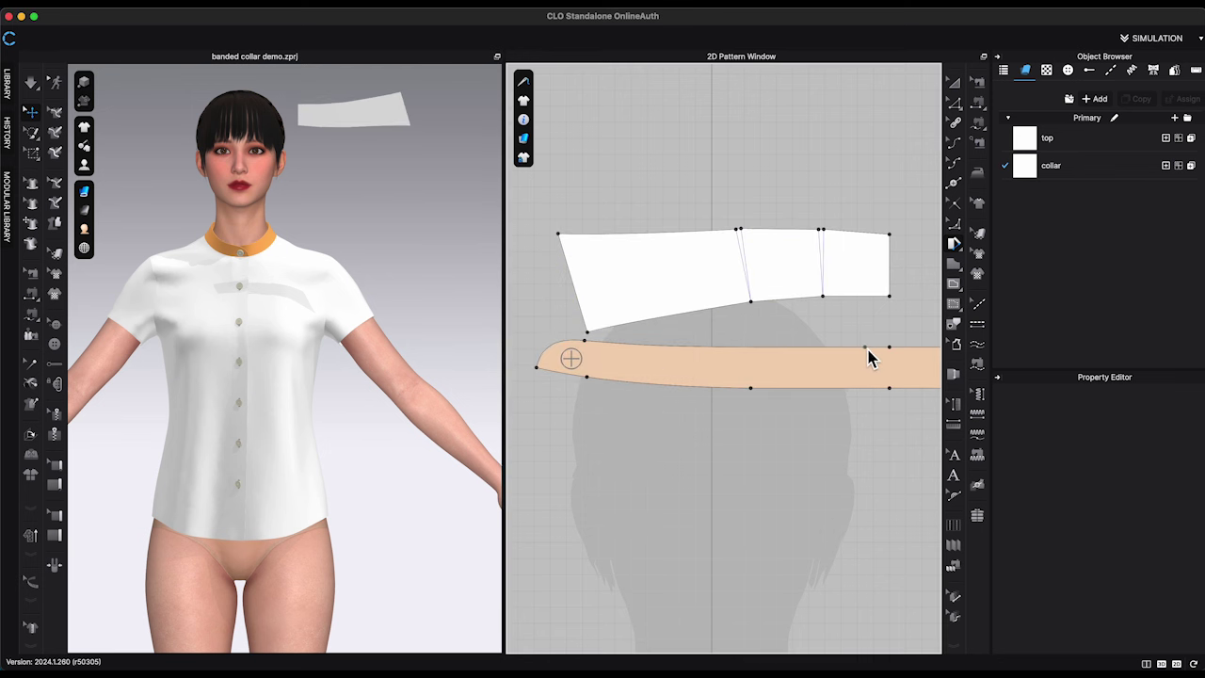
Move the half collar slightly higher above the collar band
{"action": "left_click", "coordinate": [959, 85]}
{"action": "left_click_drag", "start_coordinate": [798, 259], "coordinate": [798, 234]}
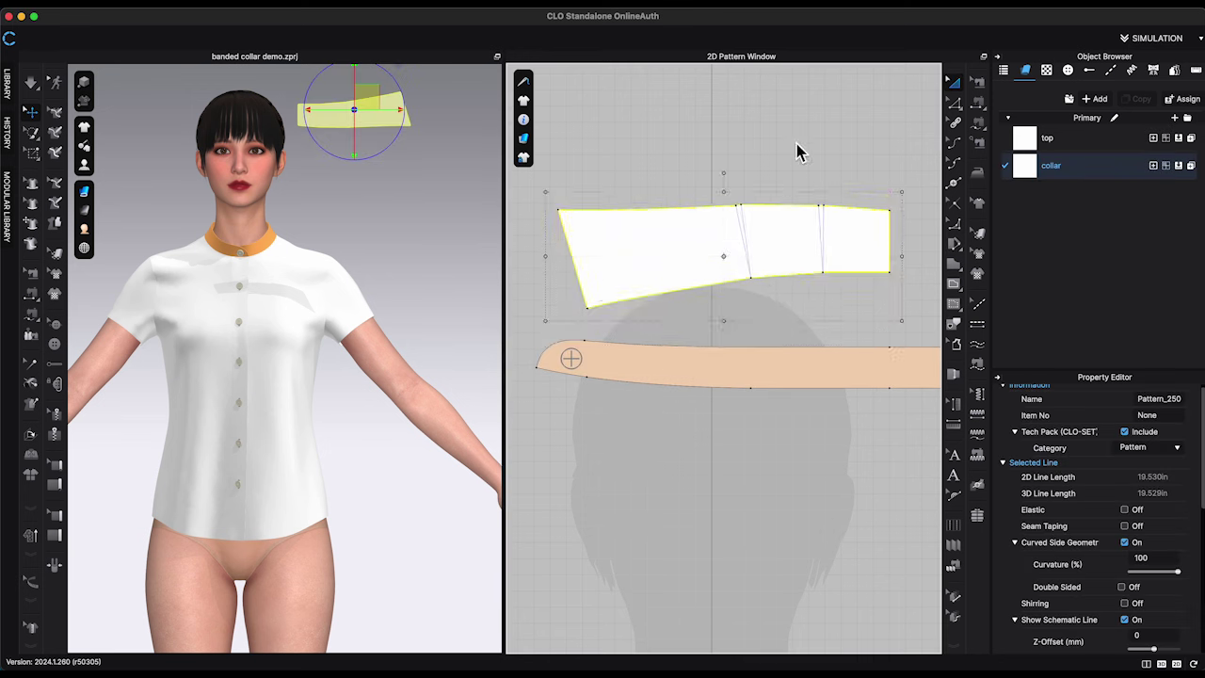
{"action": "left_click", "coordinate": [797, 144]}
Move the outer corner point of the half collar's front edge slightly down and inward to shorten the collar point
{"action": "scroll", "coordinate": [784, 169], "scroll_direction": "up", "scroll_amount": 2}
{"action": "middle_click_drag", "start_coordinate": [876, 184], "coordinate": [885, 176]}
{"action": "key", "text": "z"}
{"action": "left_click", "coordinate": [516, 226]}
{"action": "middle_click_drag", "start_coordinate": [516, 227], "coordinate": [574, 270]}
{"action": "left_click", "coordinate": [532, 243]}
{"action": "left_click_drag", "start_coordinate": [554, 249], "coordinate": [563, 264]}
{"action": "scroll", "coordinate": [744, 222], "scroll_direction": "down", "scroll_amount": 1}
{"action": "middle_click_drag", "start_coordinate": [751, 222], "coordinate": [701, 197]}
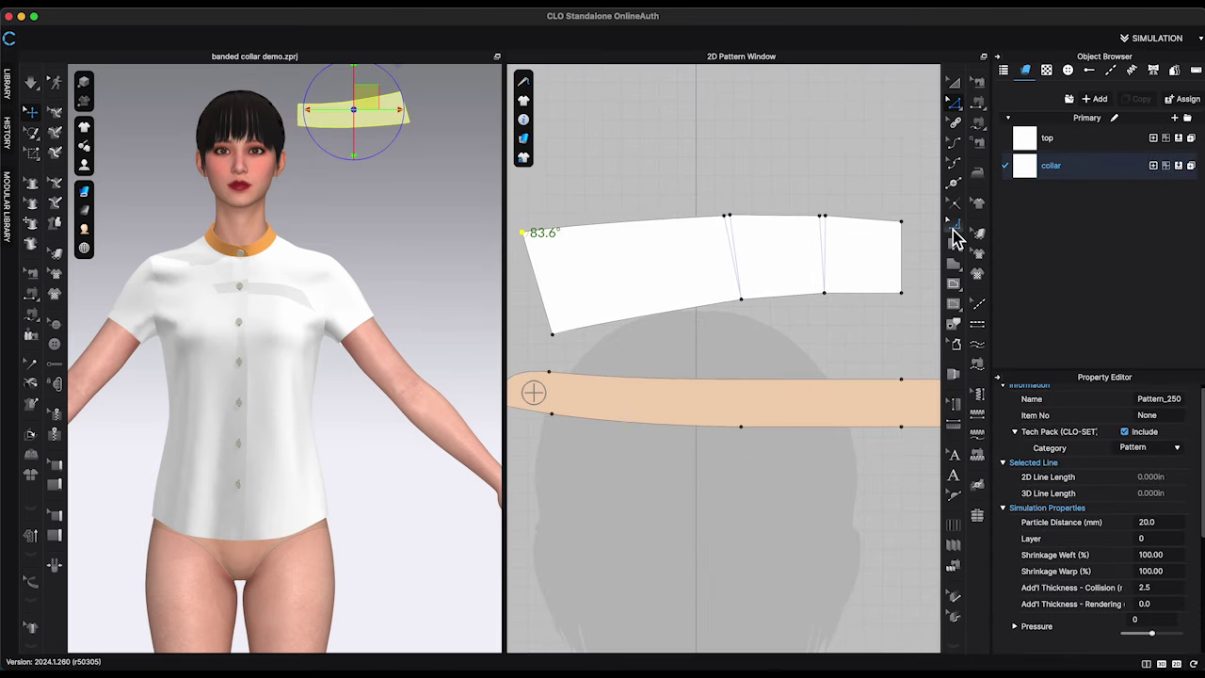
Smooth the half collar's outer edge into one curve from the front corner to the centre-back corner with Smooth Curve
{"action": "left_click", "coordinate": [953, 226]}
{"action": "left_click", "coordinate": [524, 232]}
{"action": "left_click", "coordinate": [901, 223]}
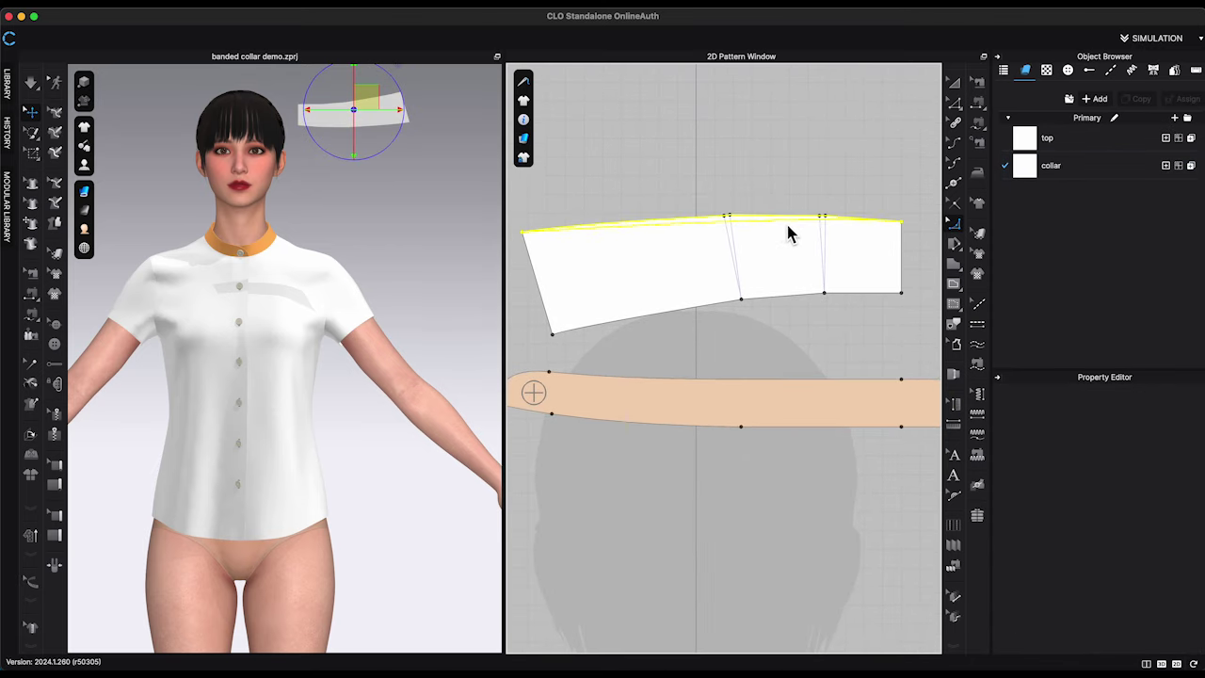
{"action": "left_click", "coordinate": [953, 324]}
{"action": "scroll", "coordinate": [800, 254], "scroll_direction": "up", "scroll_amount": 2}
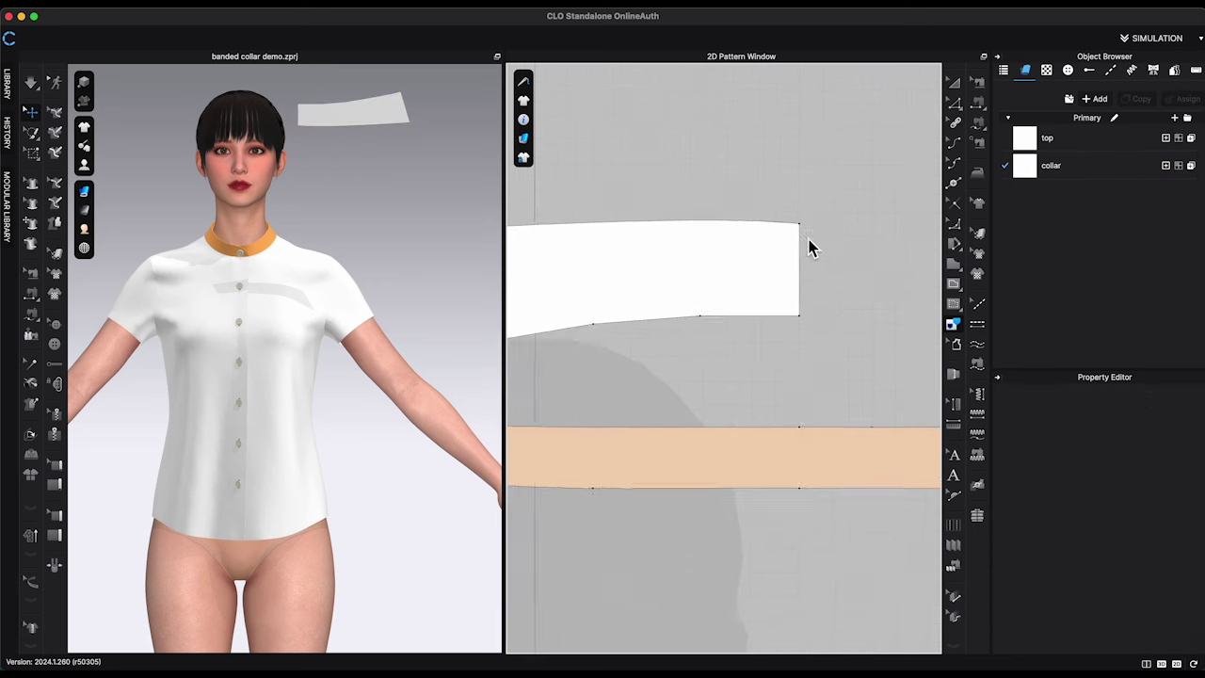
Smooth the half collar's neck edge between the centre-back corner and the farther slash point
{"action": "left_click", "coordinate": [799, 268]}
{"action": "scroll", "coordinate": [852, 293], "scroll_direction": "down", "scroll_amount": 3}
{"action": "scroll", "coordinate": [790, 311], "scroll_direction": "up", "scroll_amount": 3}
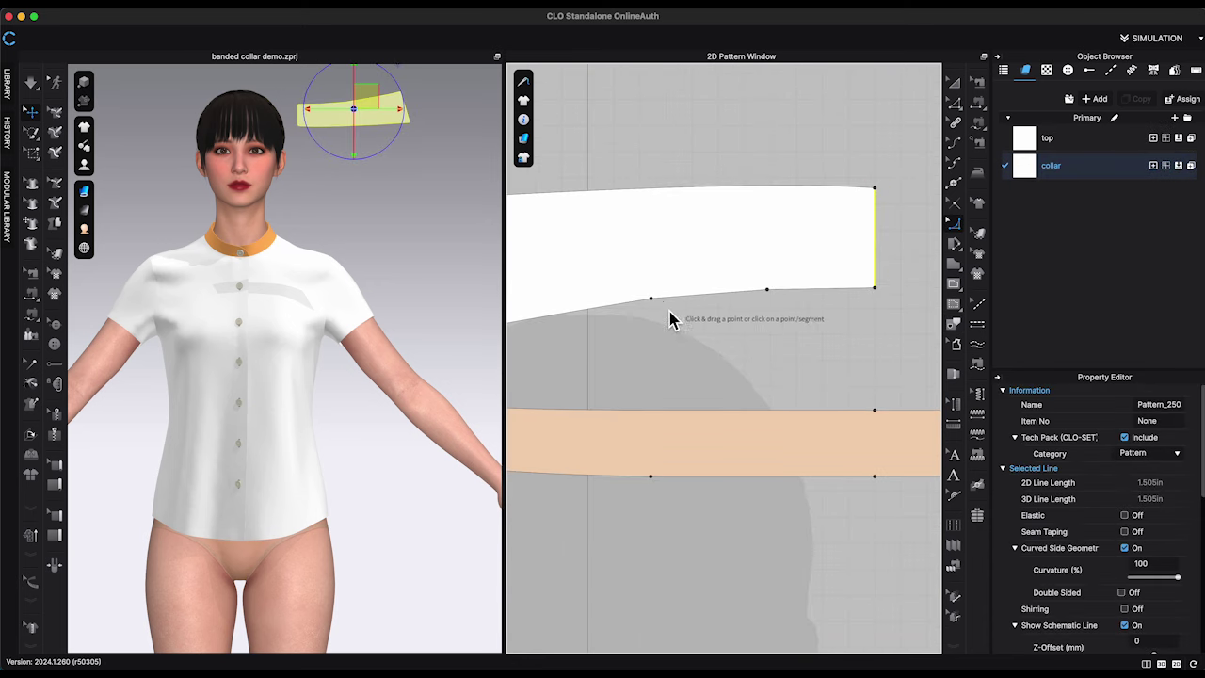
{"action": "left_click", "coordinate": [874, 296]}
{"action": "left_click", "coordinate": [766, 292]}
{"action": "scroll", "coordinate": [876, 228], "scroll_direction": "down", "scroll_amount": 1}
{"action": "scroll", "coordinate": [805, 230], "scroll_direction": "up", "scroll_amount": 3}
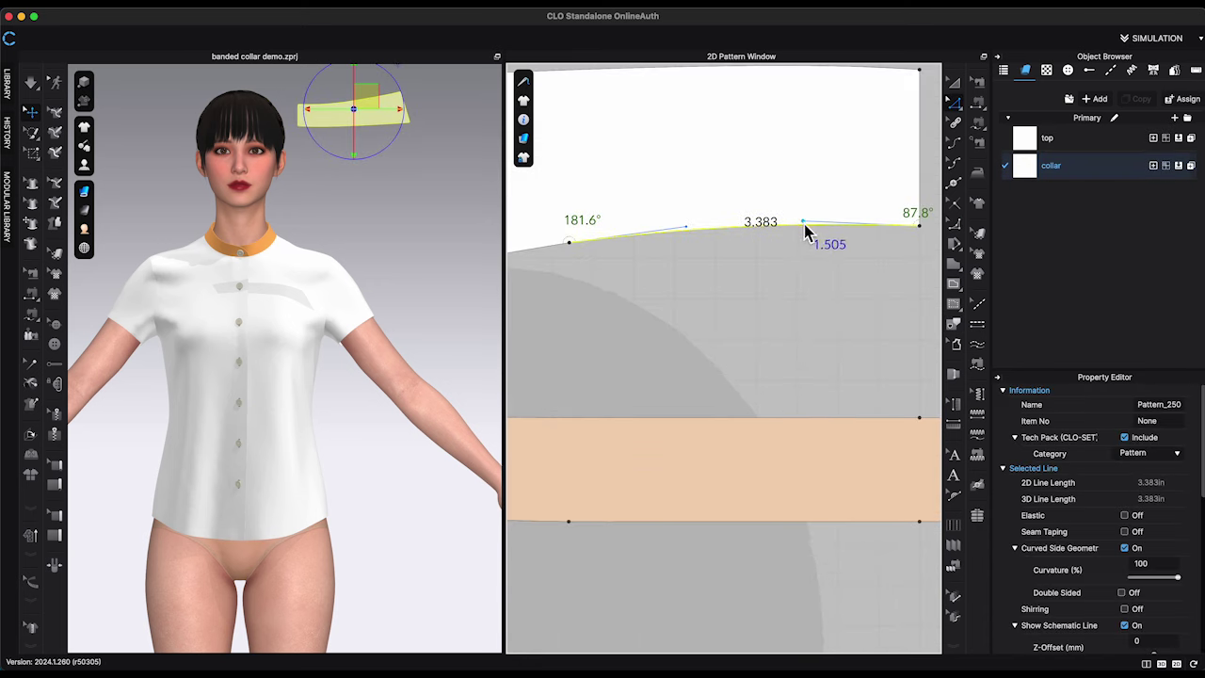
Adjust the curve handles of the neck and outer edges so both meet the centre-back line nearly at right angles
{"action": "left_click_drag", "start_coordinate": [803, 221], "coordinate": [803, 226]}
{"action": "left_click_drag", "start_coordinate": [685, 227], "coordinate": [680, 228]}
{"action": "middle_click_drag", "start_coordinate": [800, 207], "coordinate": [735, 290]}
{"action": "left_click", "coordinate": [903, 153]}
{"action": "left_click_drag", "start_coordinate": [855, 152], "coordinate": [860, 157]}
{"action": "left_click", "coordinate": [740, 151]}
{"action": "left_click", "coordinate": [854, 154]}
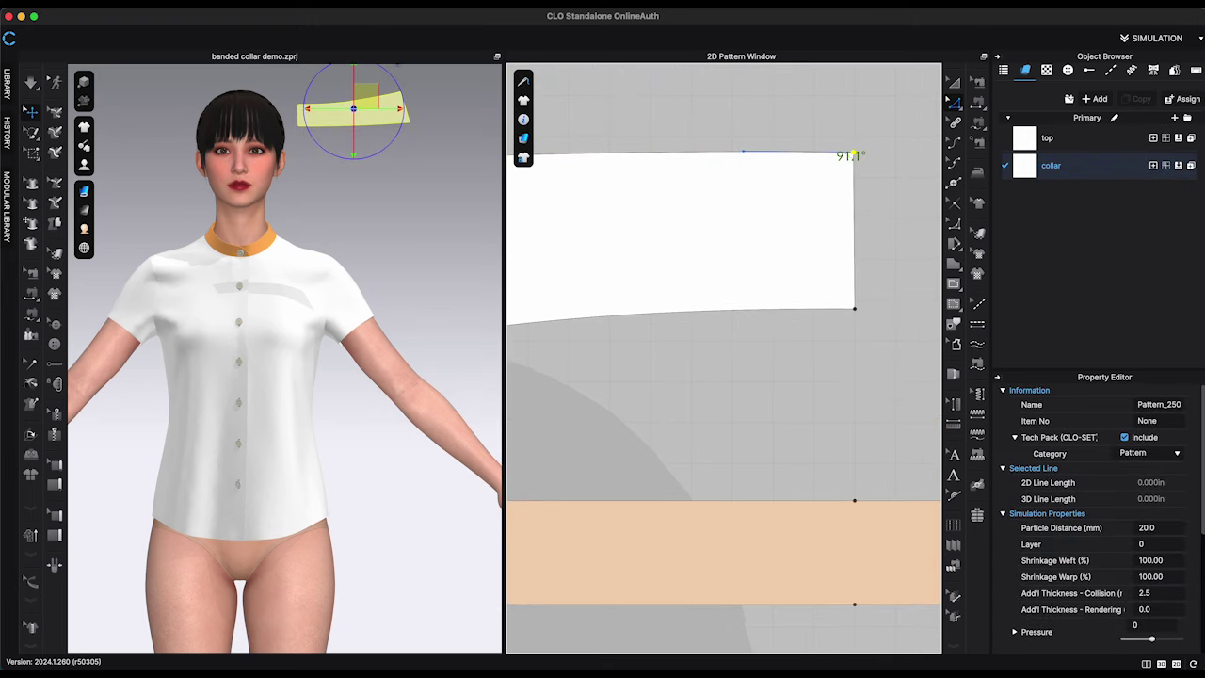
Unfold the half collar along its centre-back line into a full collar
{"action": "left_click", "coordinate": [855, 193]}
{"action": "right_click", "coordinate": [856, 192]}
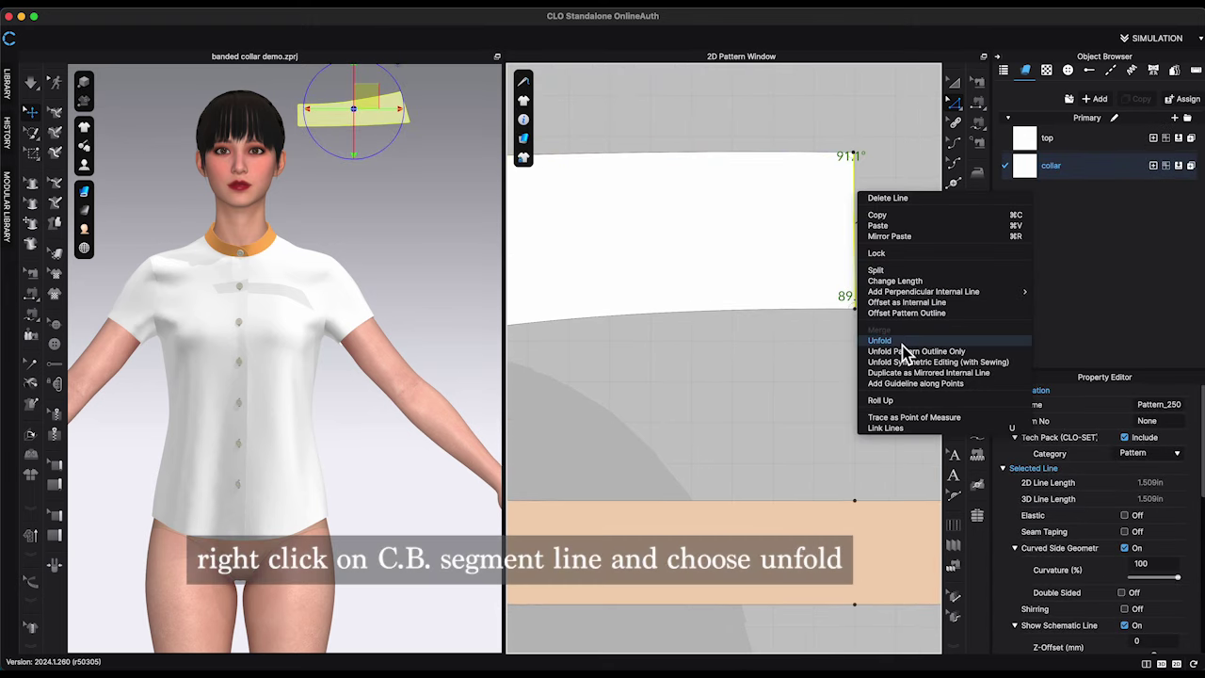
{"action": "left_click", "coordinate": [817, 340]}
{"action": "scroll", "coordinate": [819, 341], "scroll_direction": "down", "scroll_amount": 5}
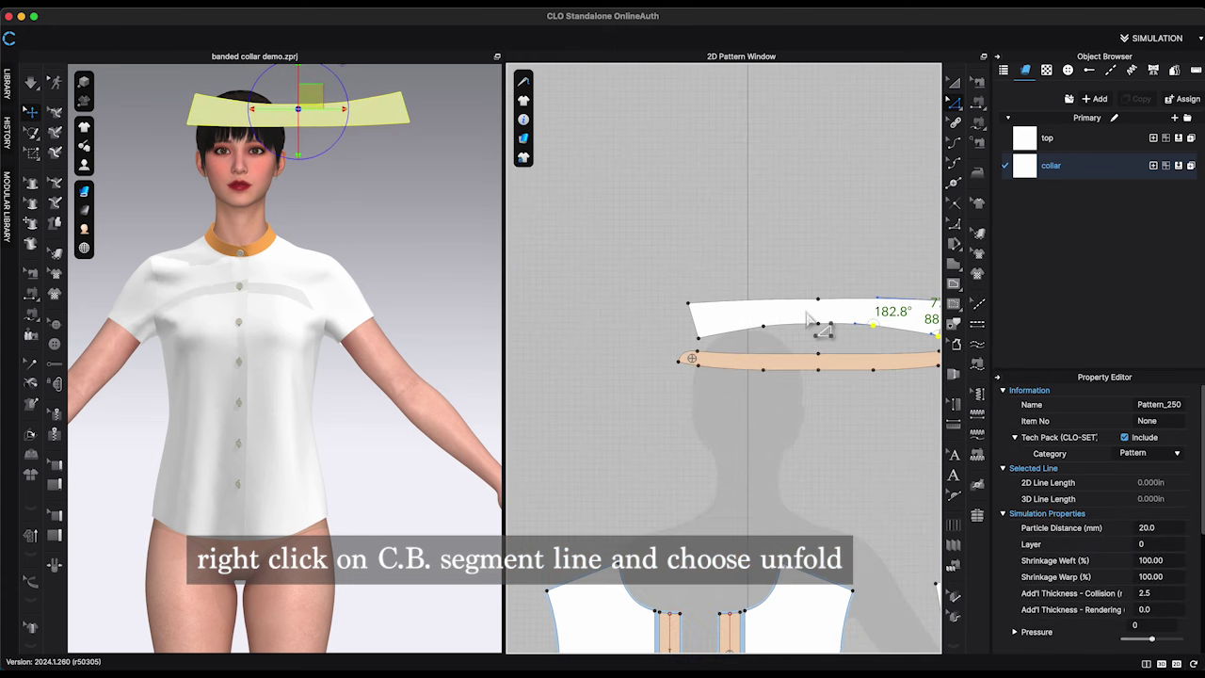
Convert the intermediate neck-edge points on both halves of the collar to curve points
{"action": "right_click", "coordinate": [723, 241]}
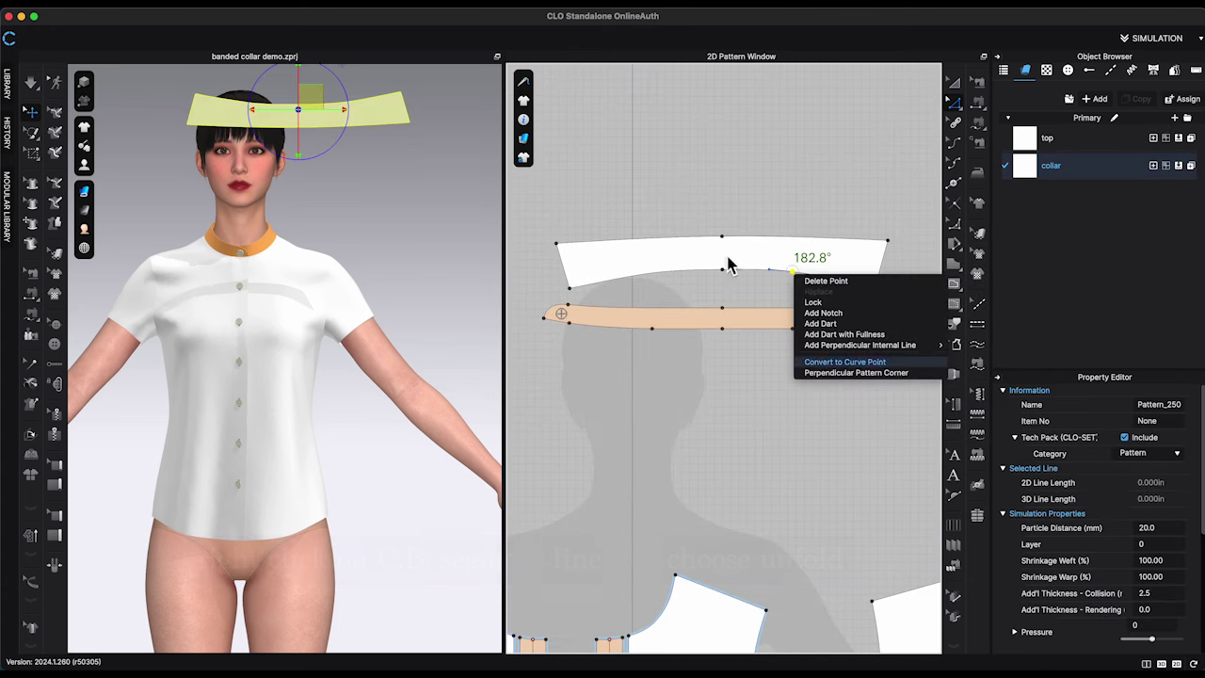
{"action": "left_click", "coordinate": [793, 340]}
{"action": "right_click_drag", "start_coordinate": [489, 301], "coordinate": [499, 217]}
{"action": "left_click", "coordinate": [633, 307]}
{"action": "scroll", "coordinate": [633, 295], "scroll_direction": "up", "scroll_amount": 4}
{"action": "left_click", "coordinate": [704, 281]}
{"action": "scroll", "coordinate": [704, 280], "scroll_direction": "down", "scroll_amount": 6}
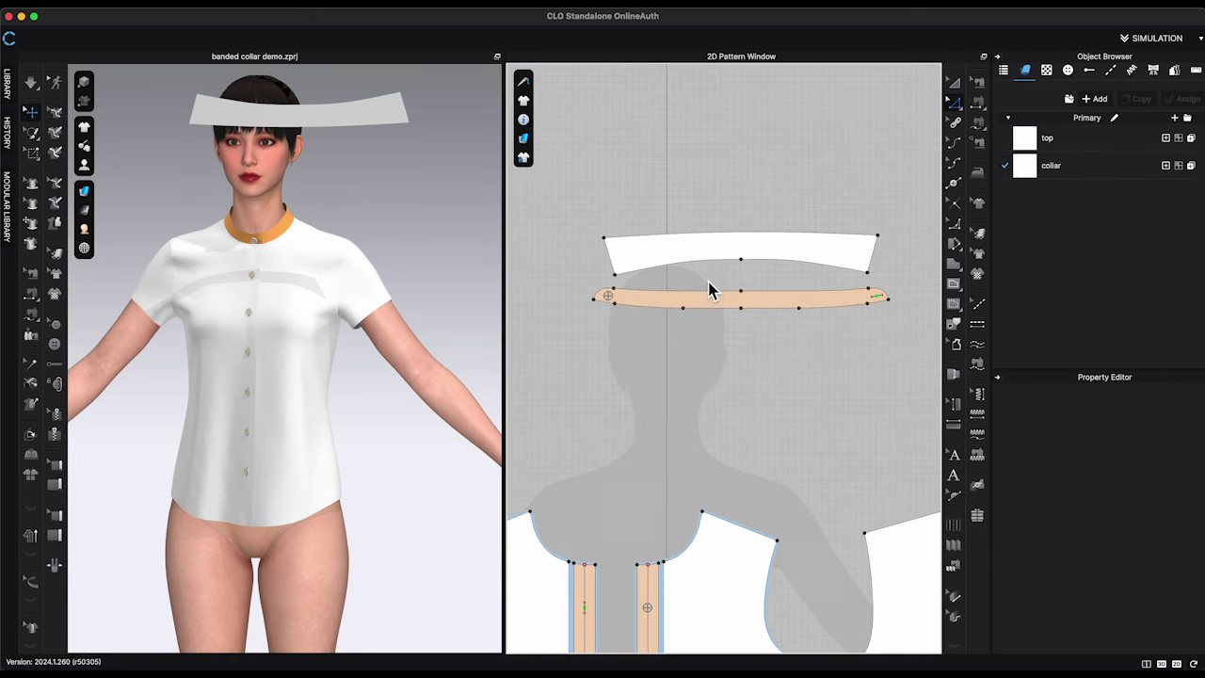
Offset the collar's whole neck edge inward by 0.200 in as a single extended internal line
{"action": "scroll", "coordinate": [710, 291], "scroll_direction": "up", "scroll_amount": 2}
{"action": "key", "text": "8"}
{"action": "left_click", "coordinate": [807, 266]}
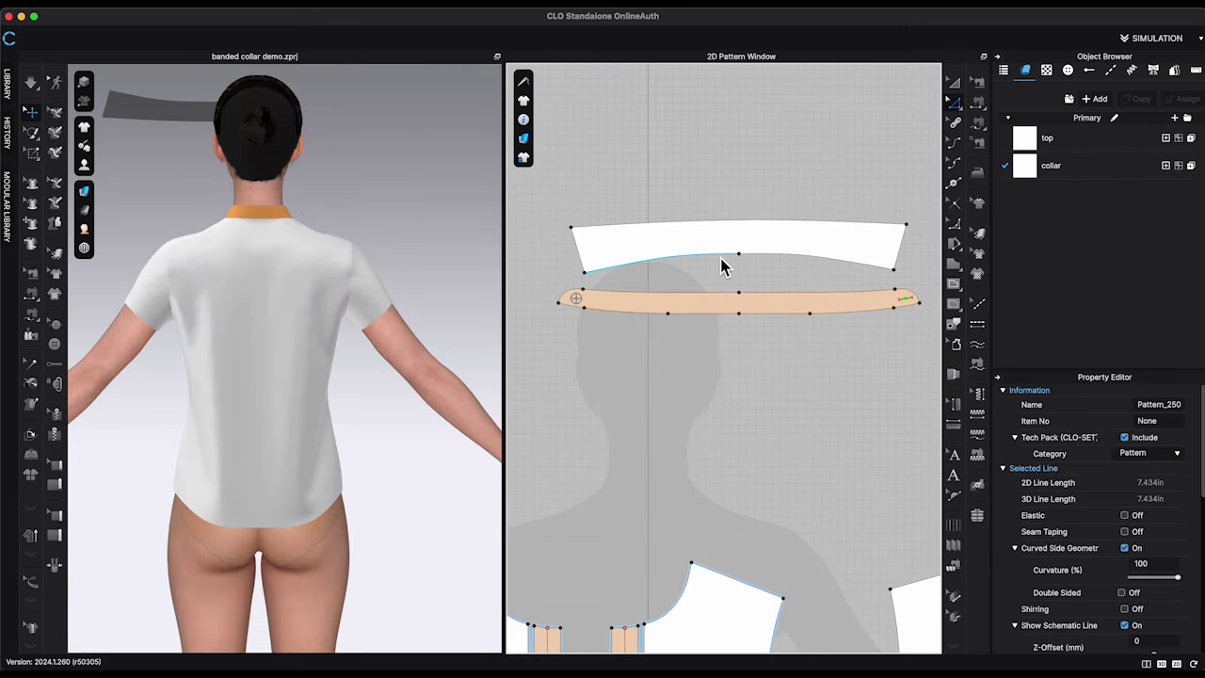
{"action": "right_click", "coordinate": [808, 266]}
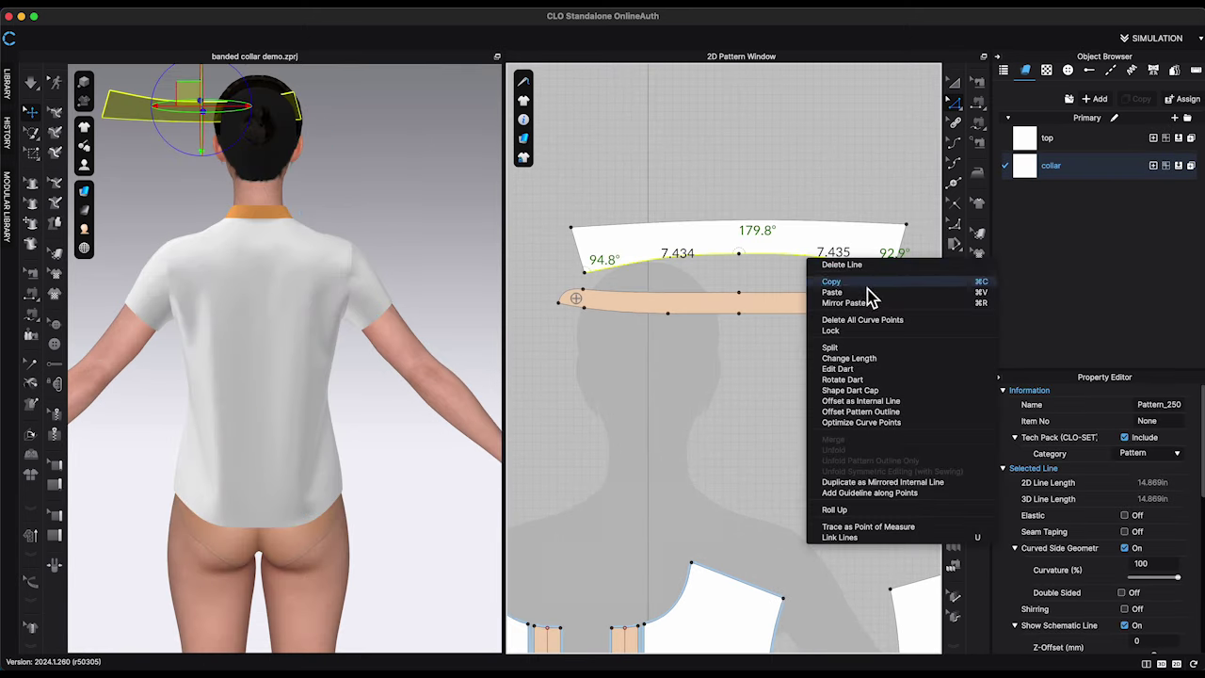
{"action": "left_click", "coordinate": [898, 403]}
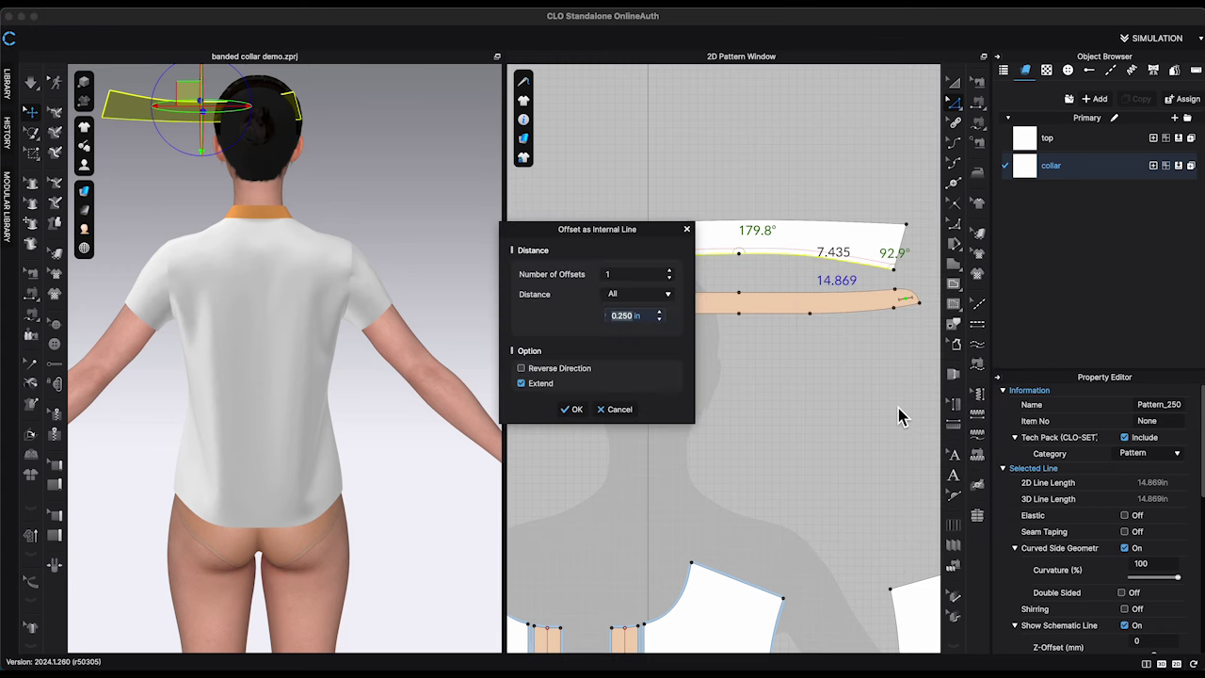
{"action": "key", "text": "BackSpace"}
{"action": "key", "text": "BackSpace"}
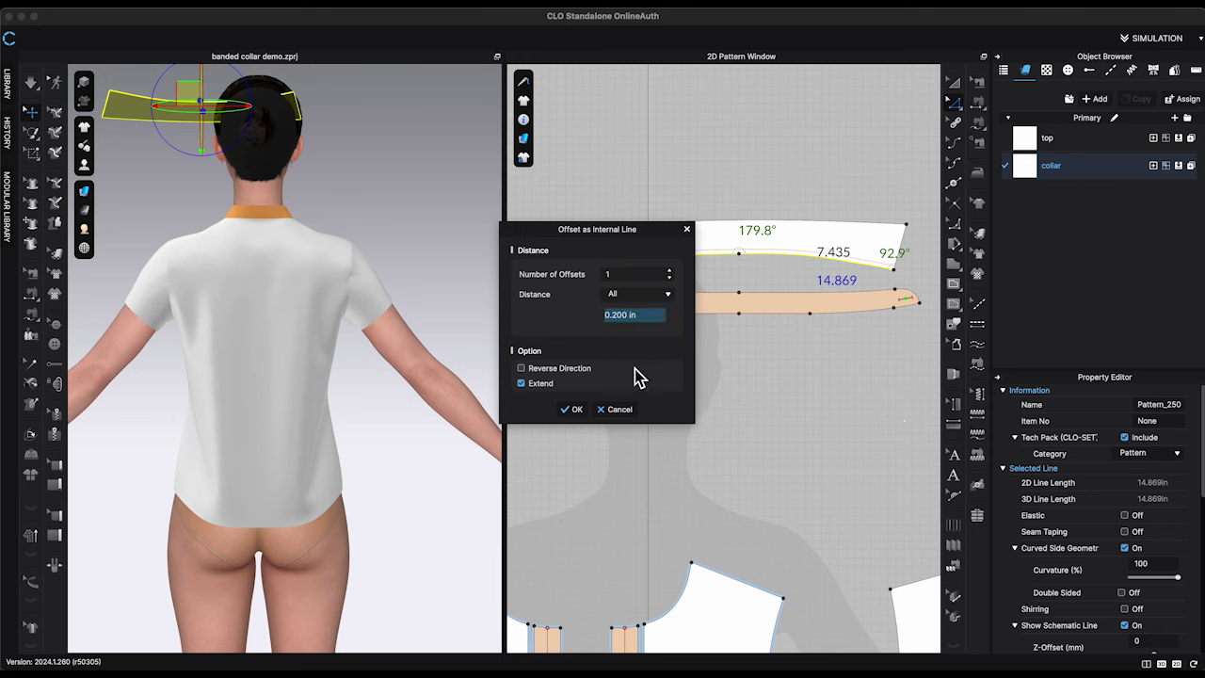
{"action": "left_click", "coordinate": [572, 409]}
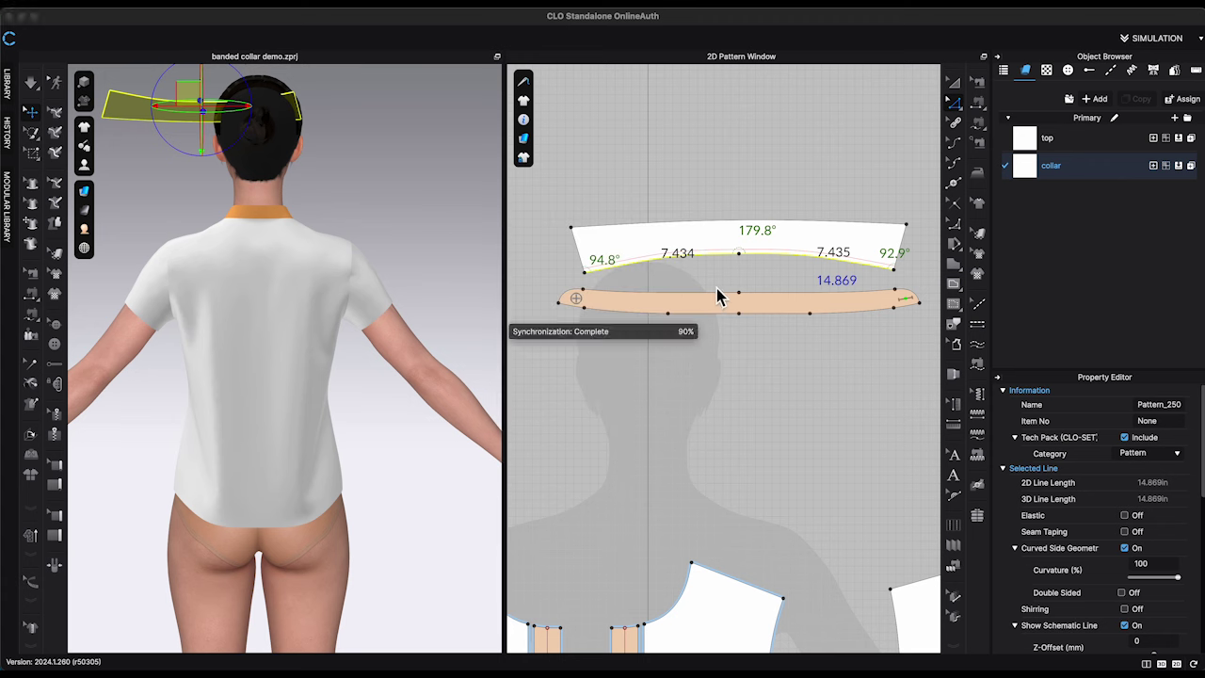
{"action": "scroll", "coordinate": [718, 288], "scroll_direction": "up", "scroll_amount": 1}
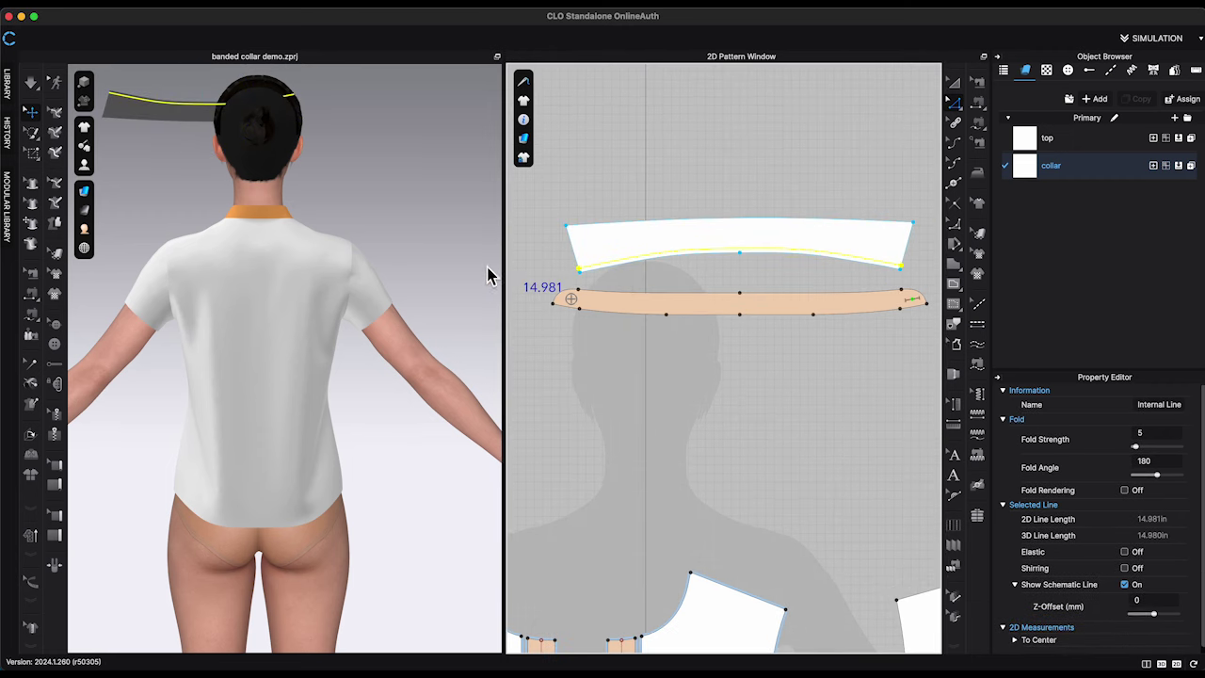
Arrange the collar around the back of the avatar's neck using the back-neck arrangement point
{"action": "key", "text": "shift+f"}
{"action": "left_click", "coordinate": [649, 244]}
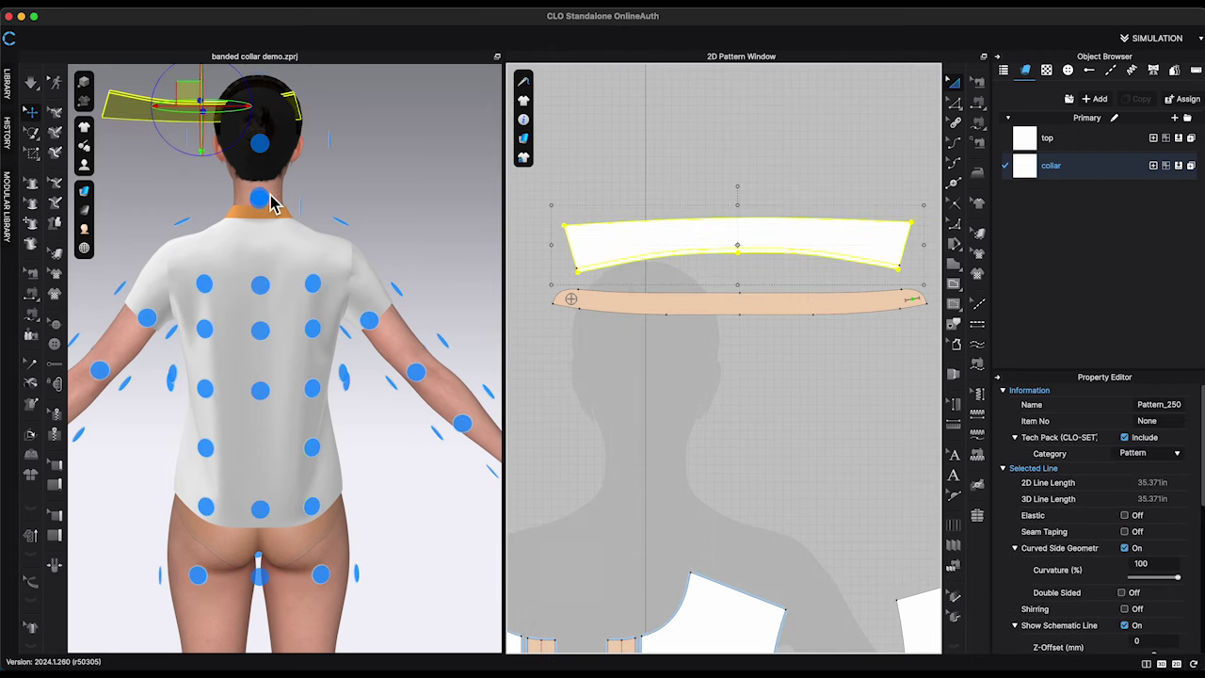
{"action": "right_click_drag", "start_coordinate": [357, 228], "coordinate": [450, 237]}
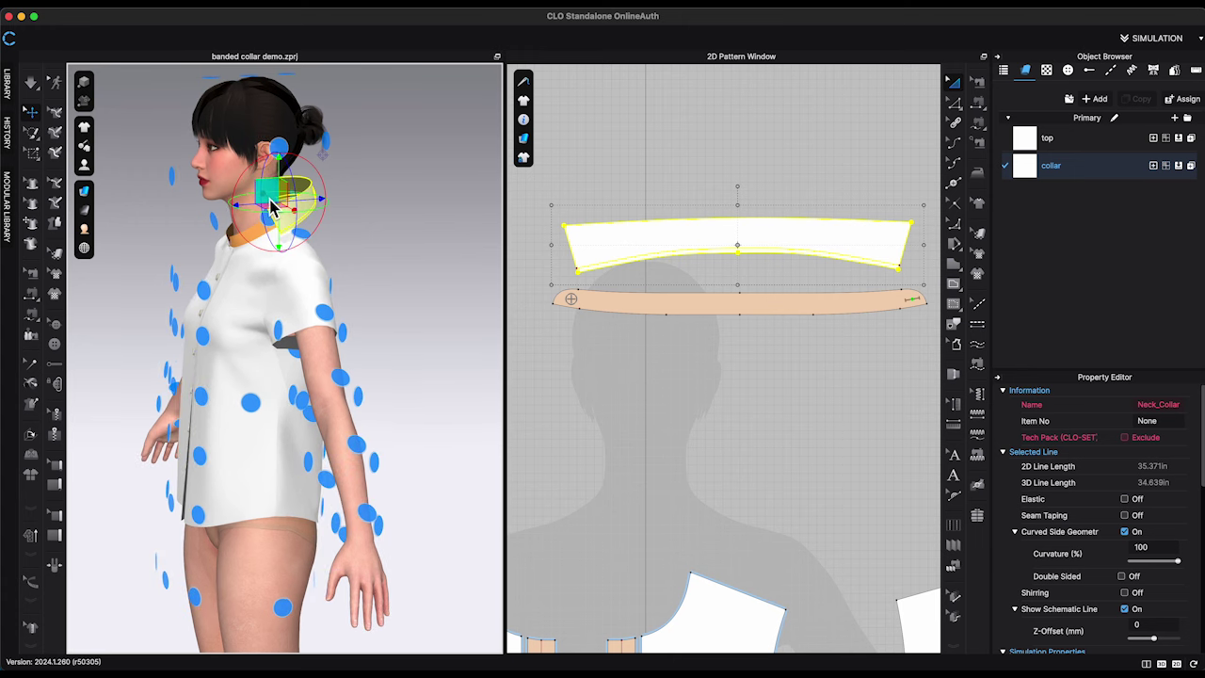
{"action": "left_click", "coordinate": [409, 235]}
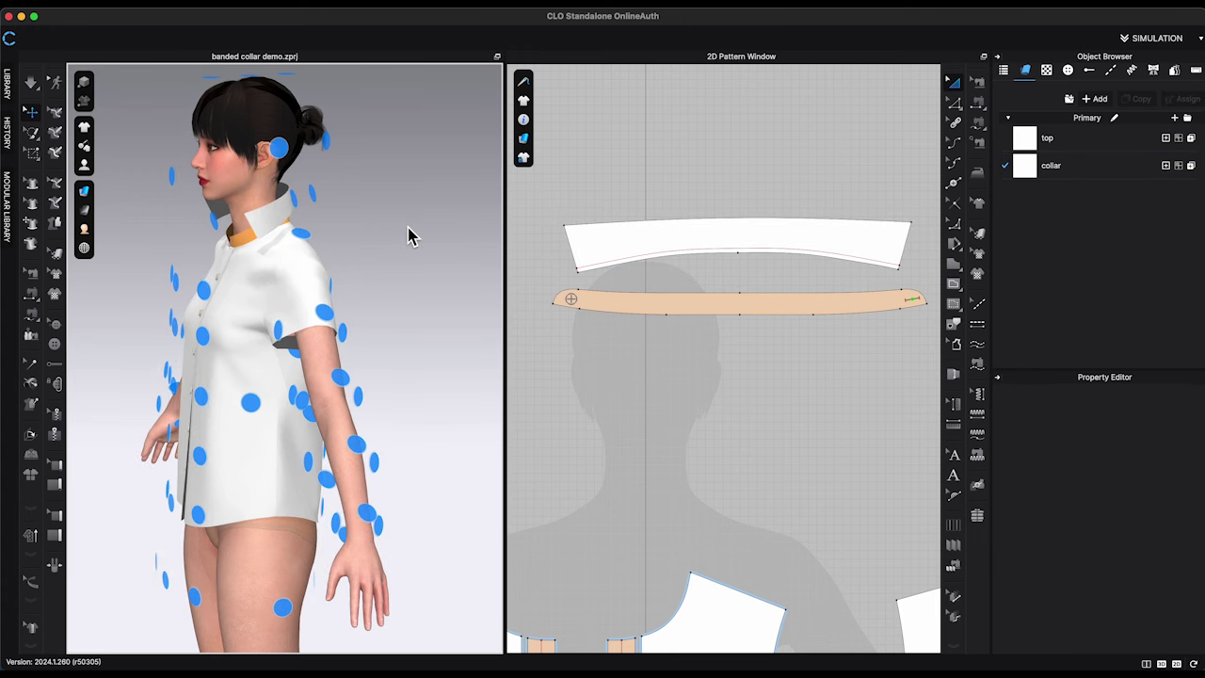
{"action": "key", "text": "shift+f"}
Sew the collar's neck edge to the upper edge of the collar band and set the seam to Turned
{"action": "right_click_drag", "start_coordinate": [417, 246], "coordinate": [482, 232]}
{"action": "key", "text": "2"}
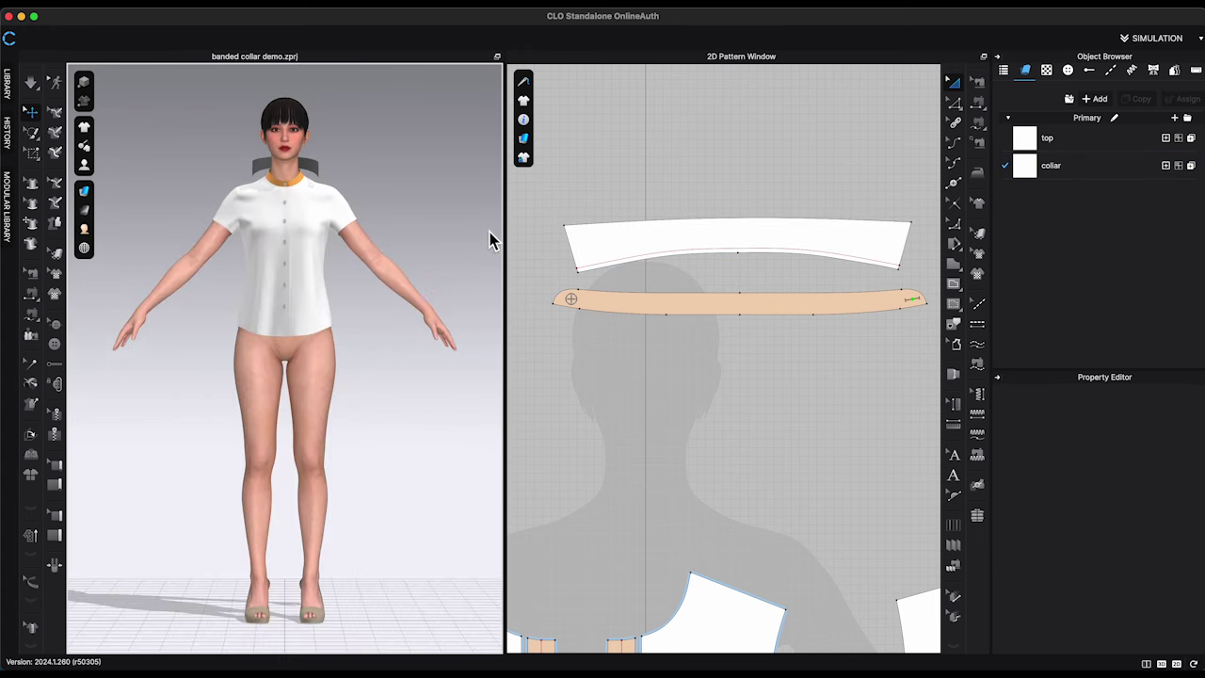
{"action": "scroll", "coordinate": [453, 205], "scroll_direction": "up", "scroll_amount": 2}
{"action": "scroll", "coordinate": [430, 398], "scroll_direction": "up", "scroll_amount": 5}
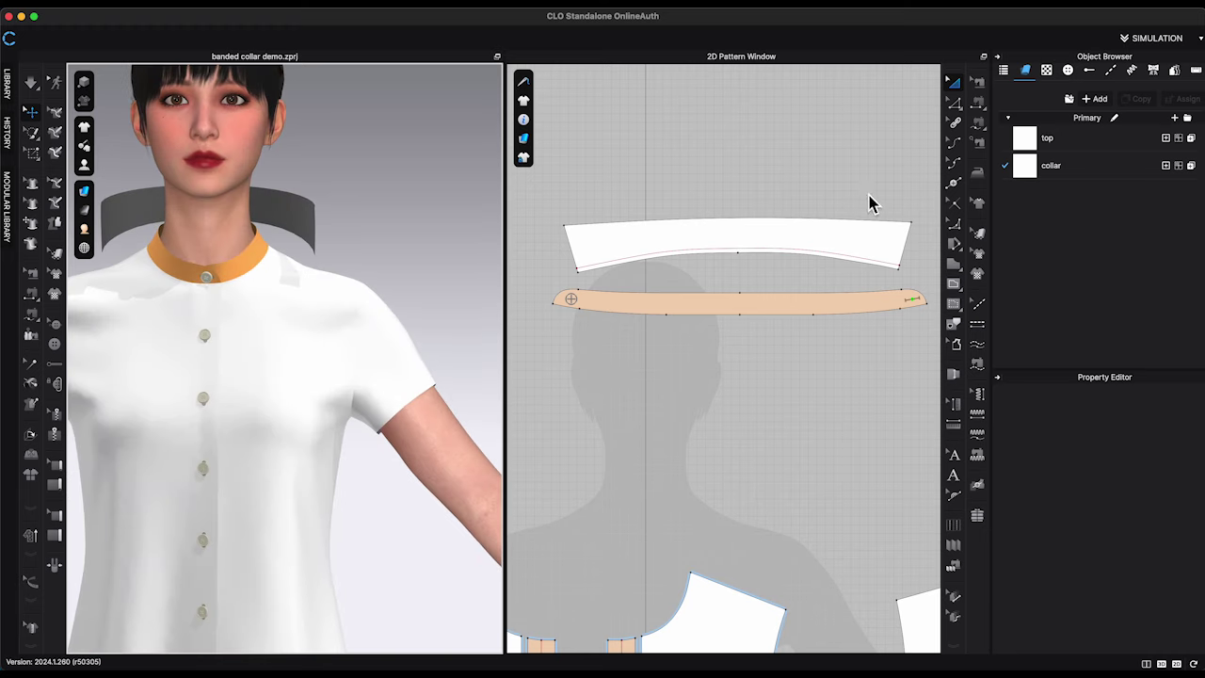
{"action": "left_click", "coordinate": [977, 126]}
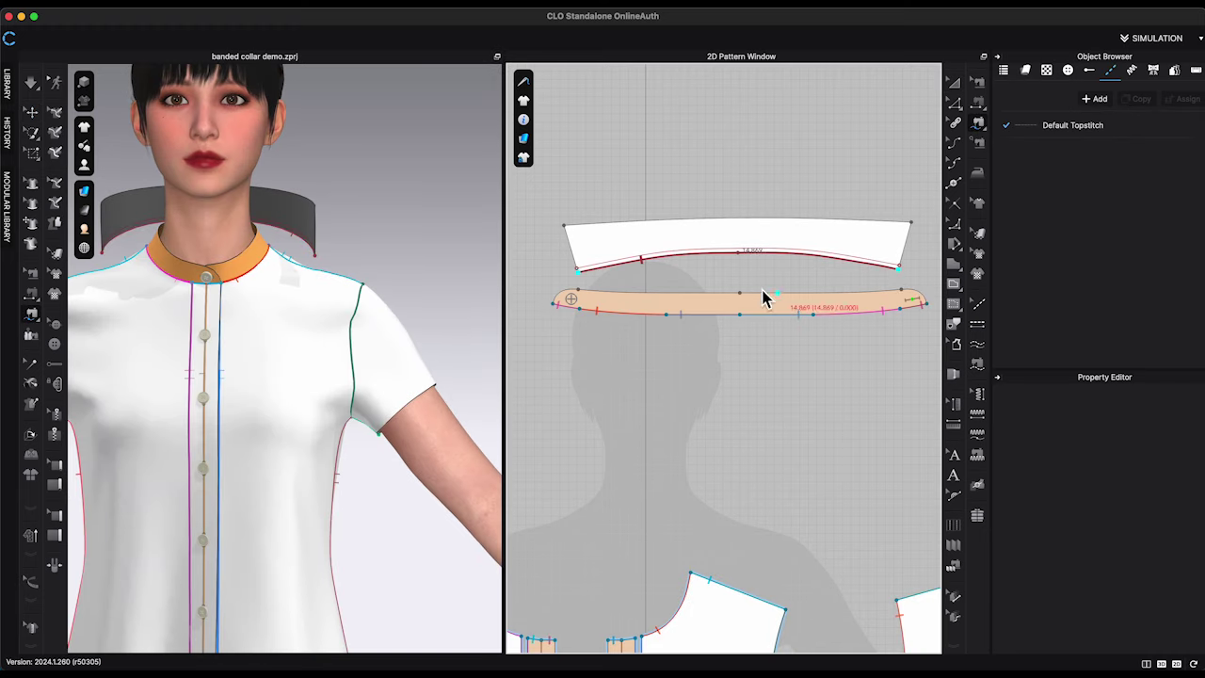
{"action": "left_click", "coordinate": [585, 303]}
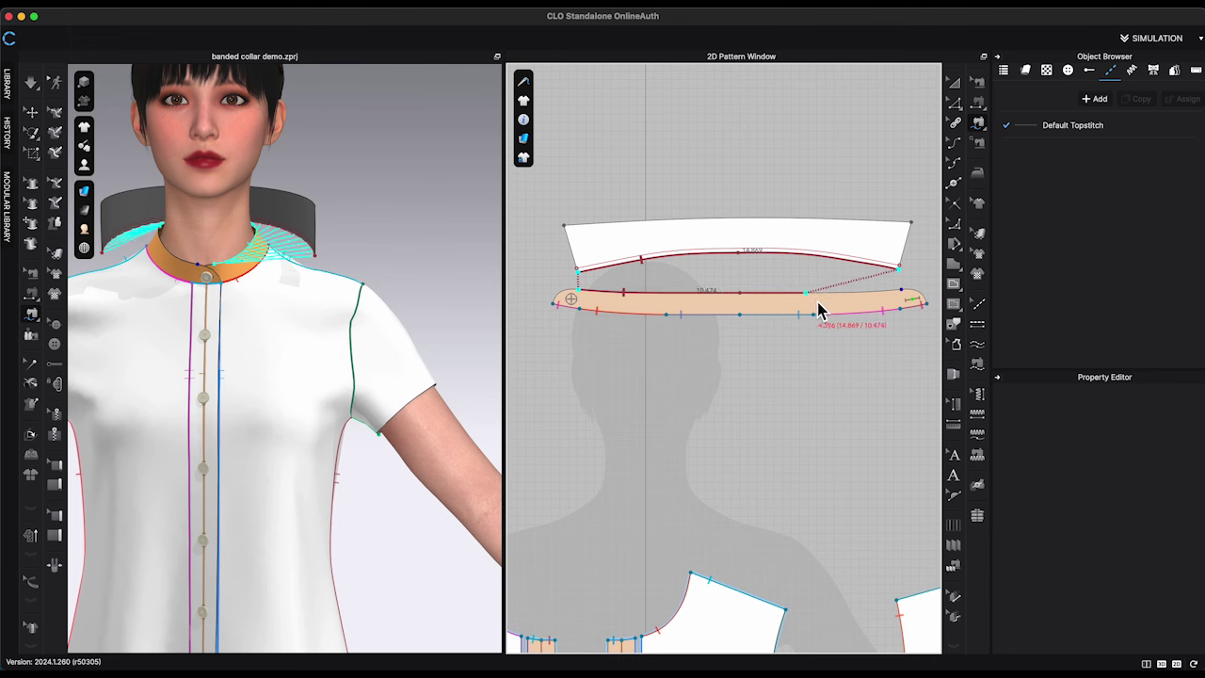
{"action": "left_click", "coordinate": [902, 300]}
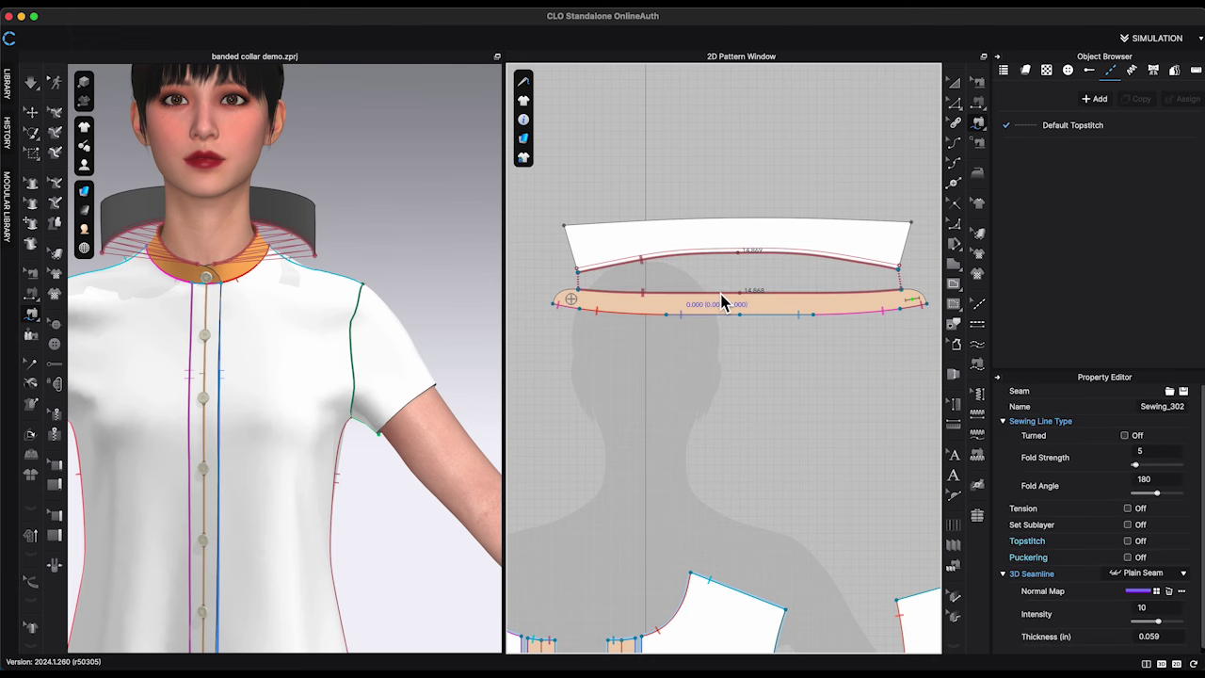
{"action": "left_click", "coordinate": [1126, 437]}
Simulate the collar onto the band and strengthen the collar pattern
{"action": "left_click", "coordinate": [59, 152]}
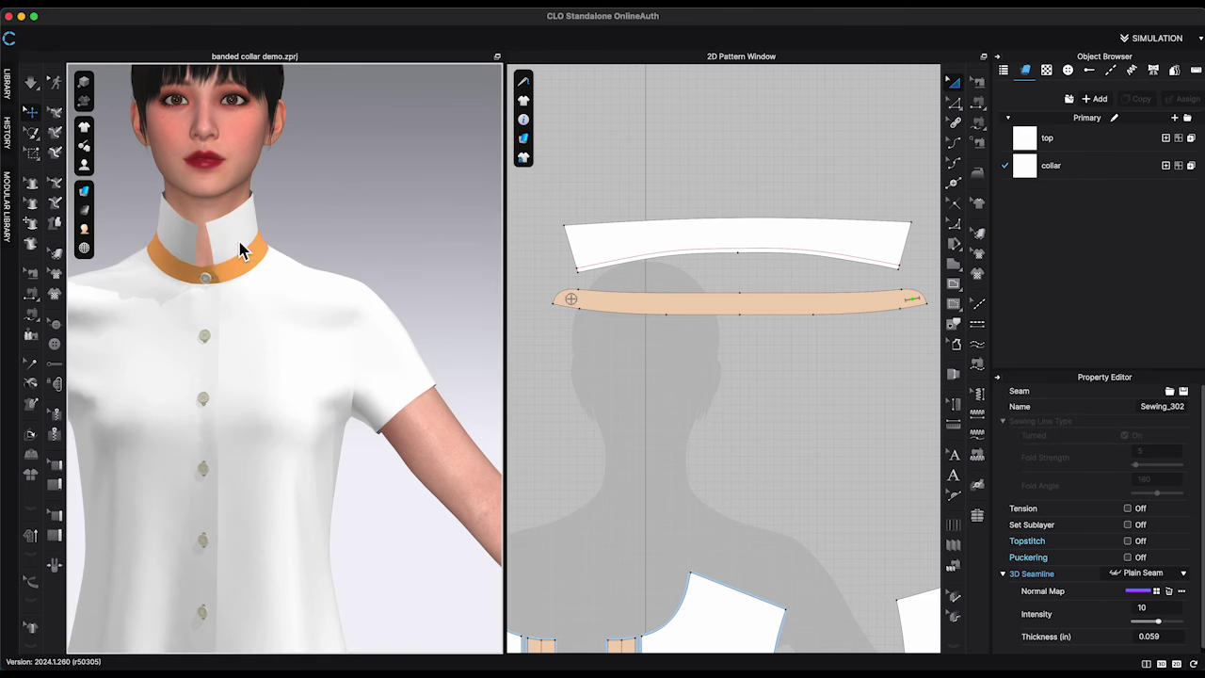
{"action": "right_click", "coordinate": [238, 242]}
{"action": "left_click", "coordinate": [300, 339]}
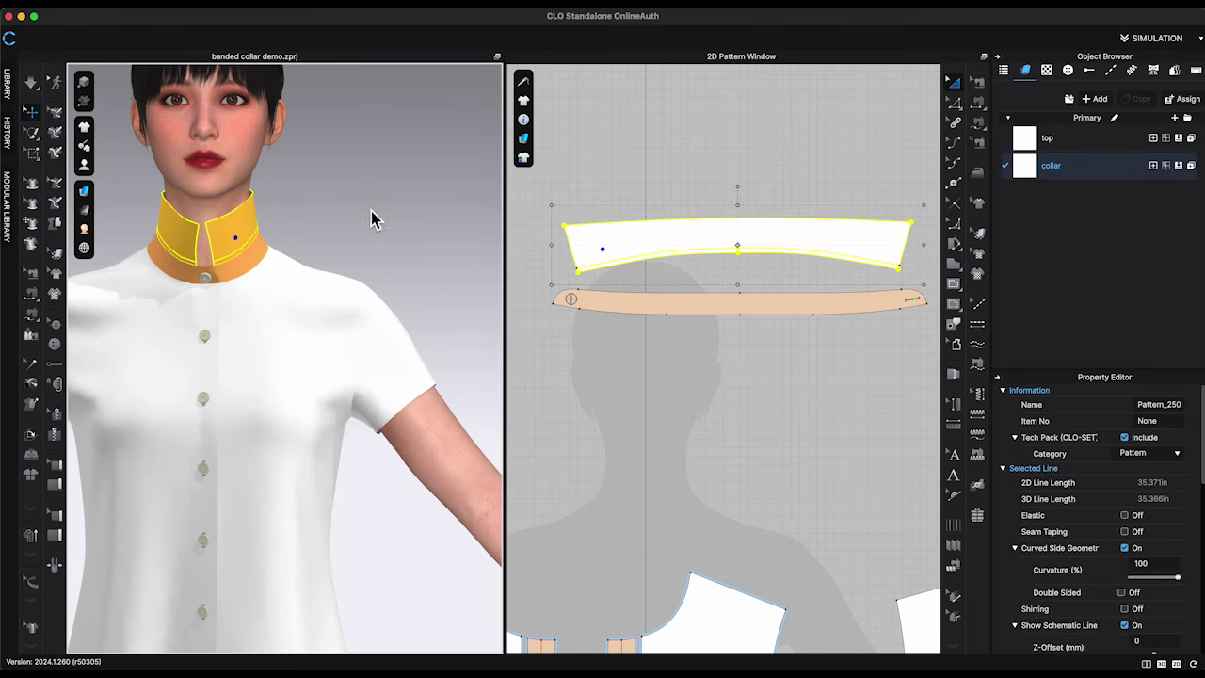
Fold the collar down over the band along the offset internal line to a 299-degree fold angle and simulate the garment
{"action": "scroll", "coordinate": [395, 261], "scroll_direction": "up", "scroll_amount": 5}
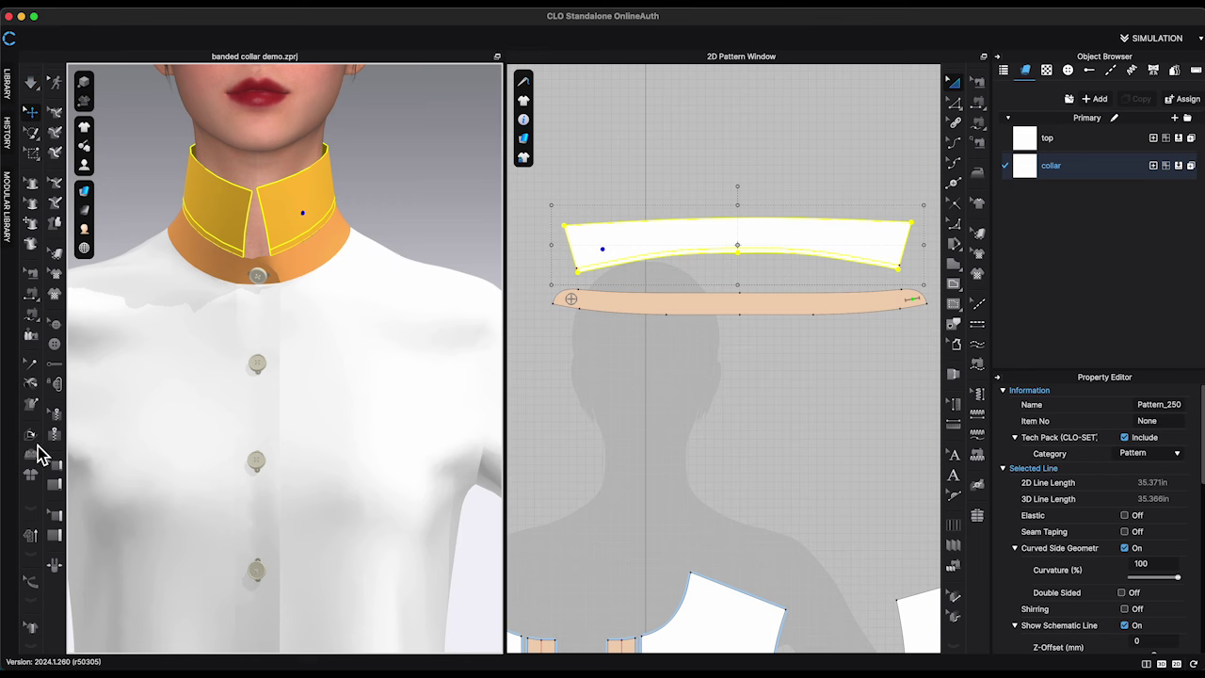
{"action": "left_click", "coordinate": [31, 436]}
{"action": "left_click", "coordinate": [314, 242]}
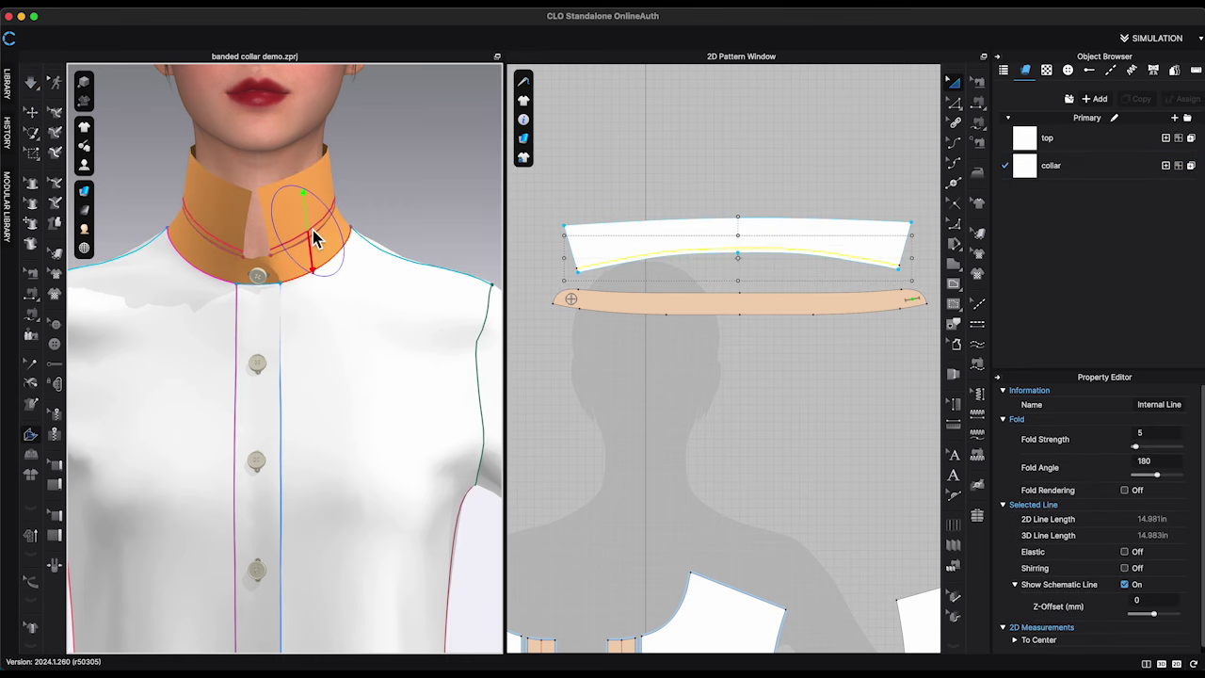
{"action": "left_click_drag", "start_coordinate": [313, 211], "coordinate": [341, 265]}
{"action": "key", "text": "space"}
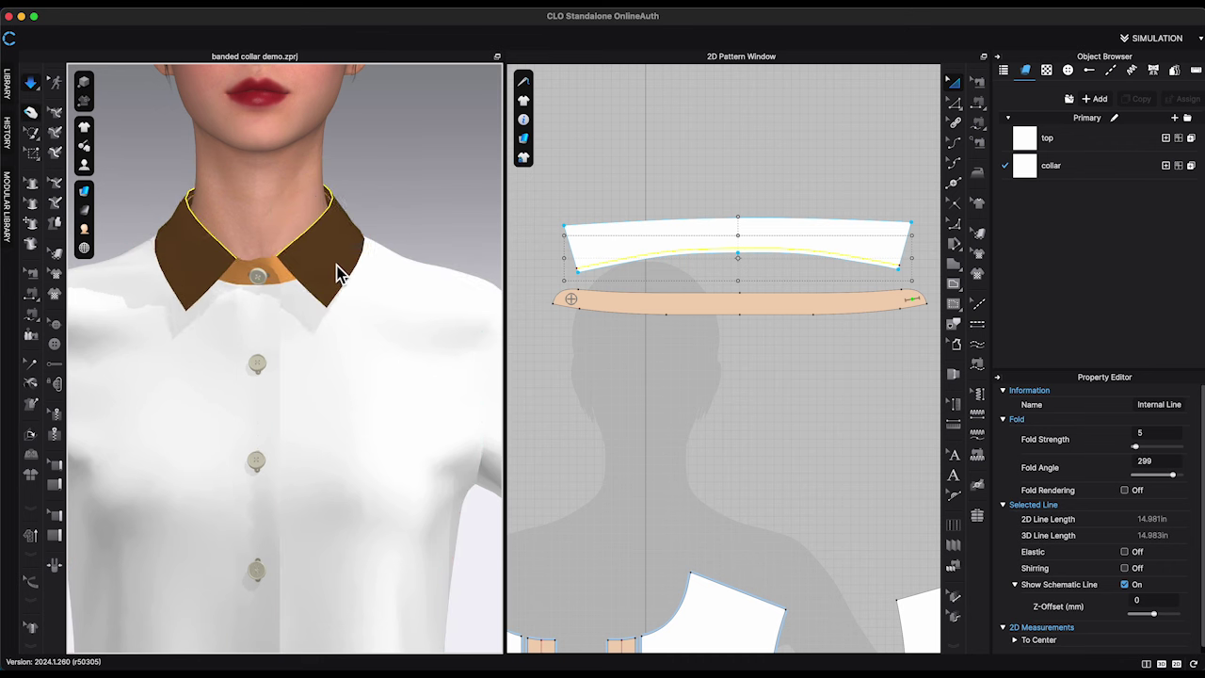
{"action": "mouse_move", "coordinate": [401, 287]}
{"action": "right_mouse_down"}
{"action": "mouse_move", "coordinate": [266, 304]}
{"action": "mouse_move", "coordinate": [417, 295]}
{"action": "right_mouse_up"}
{"action": "key", "text": "space"}
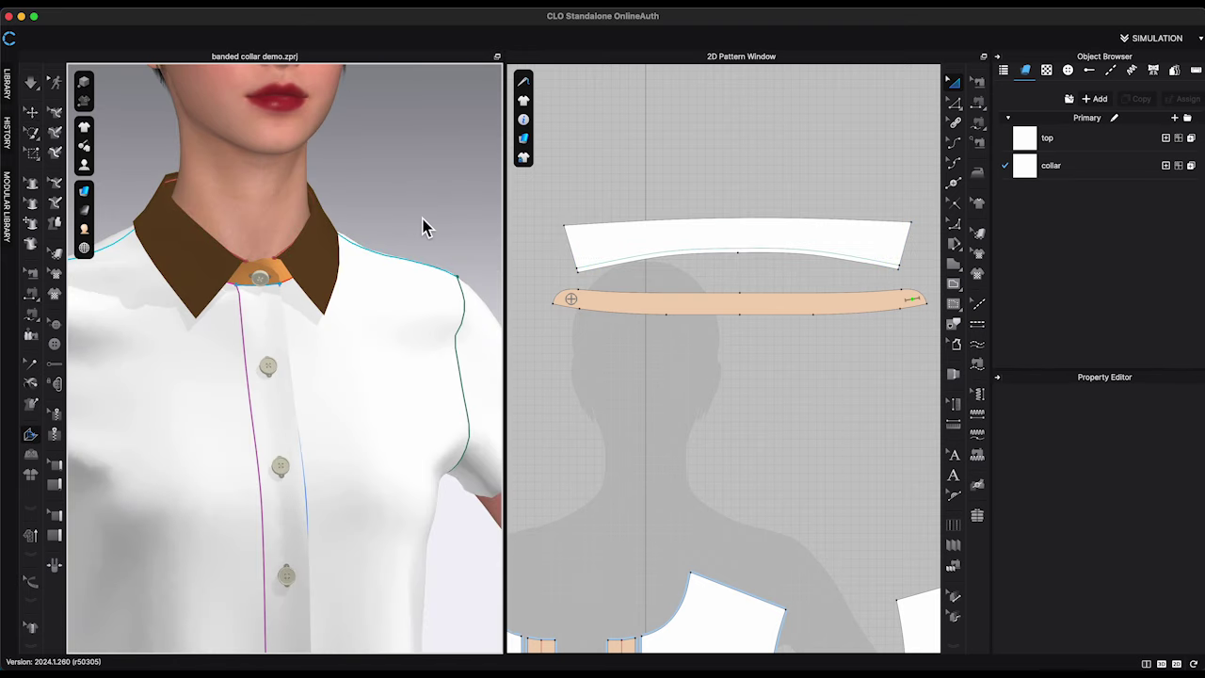
Flip the normal of the collar pattern so its other face shows outward and simulate the garment
{"action": "left_click", "coordinate": [33, 112]}
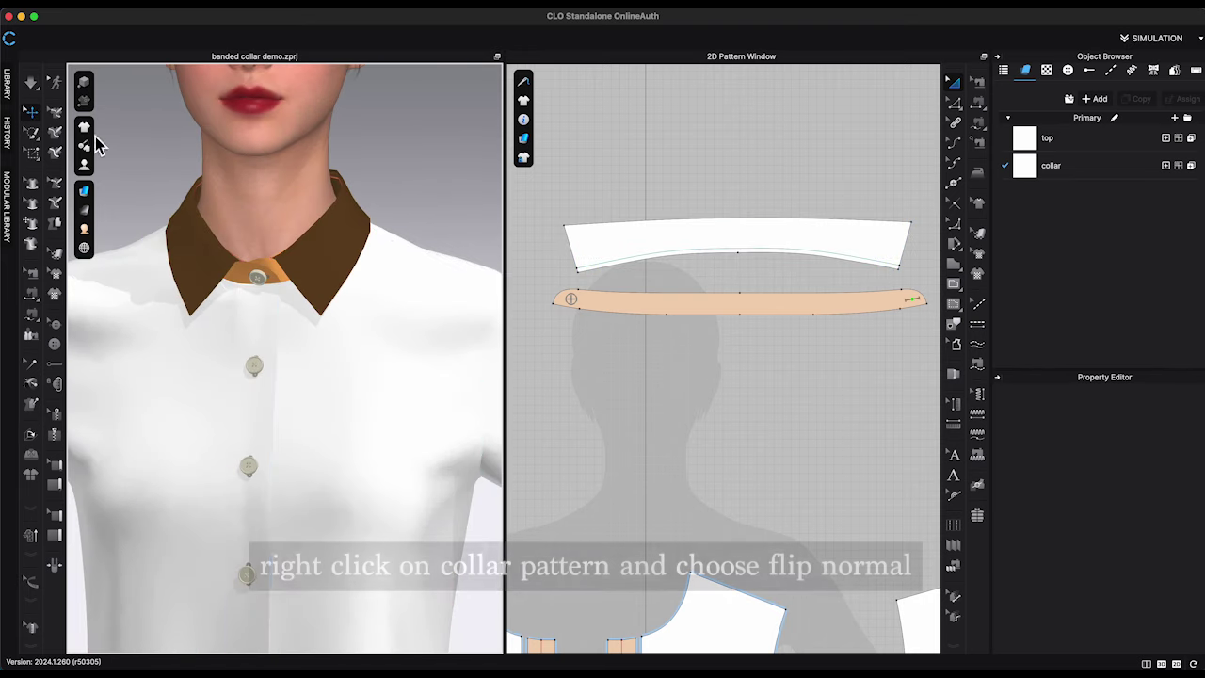
{"action": "right_click", "coordinate": [344, 252]}
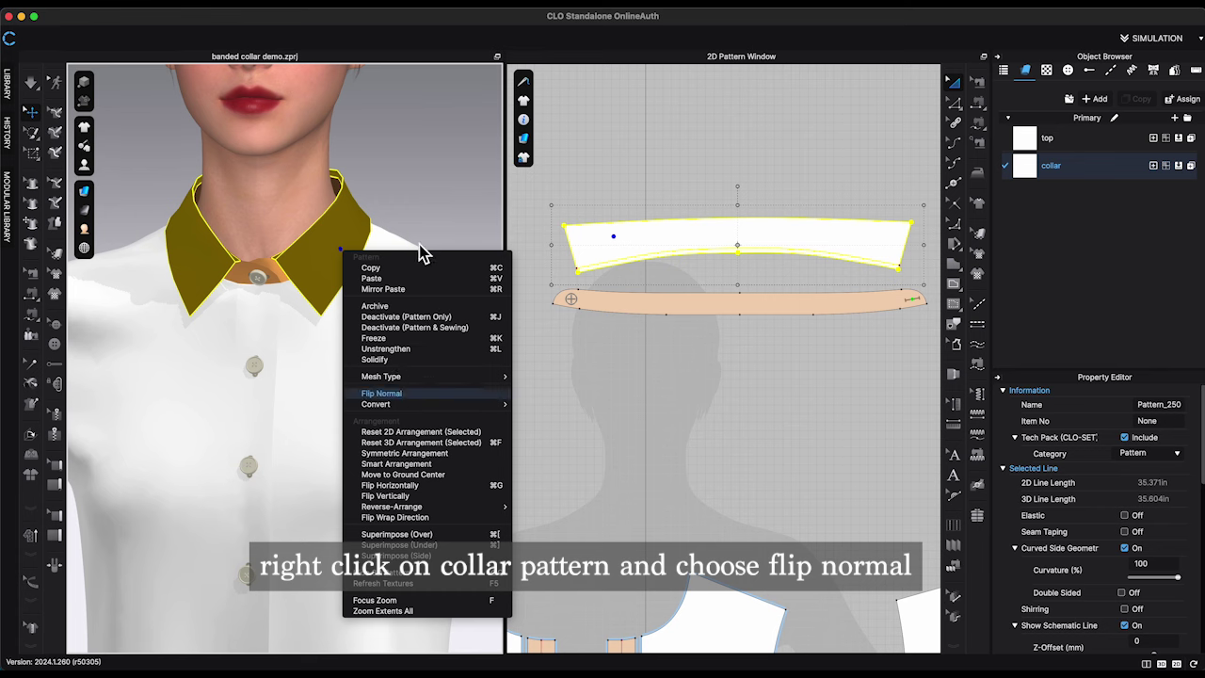
{"action": "left_click", "coordinate": [432, 210]}
{"action": "key", "text": "space"}
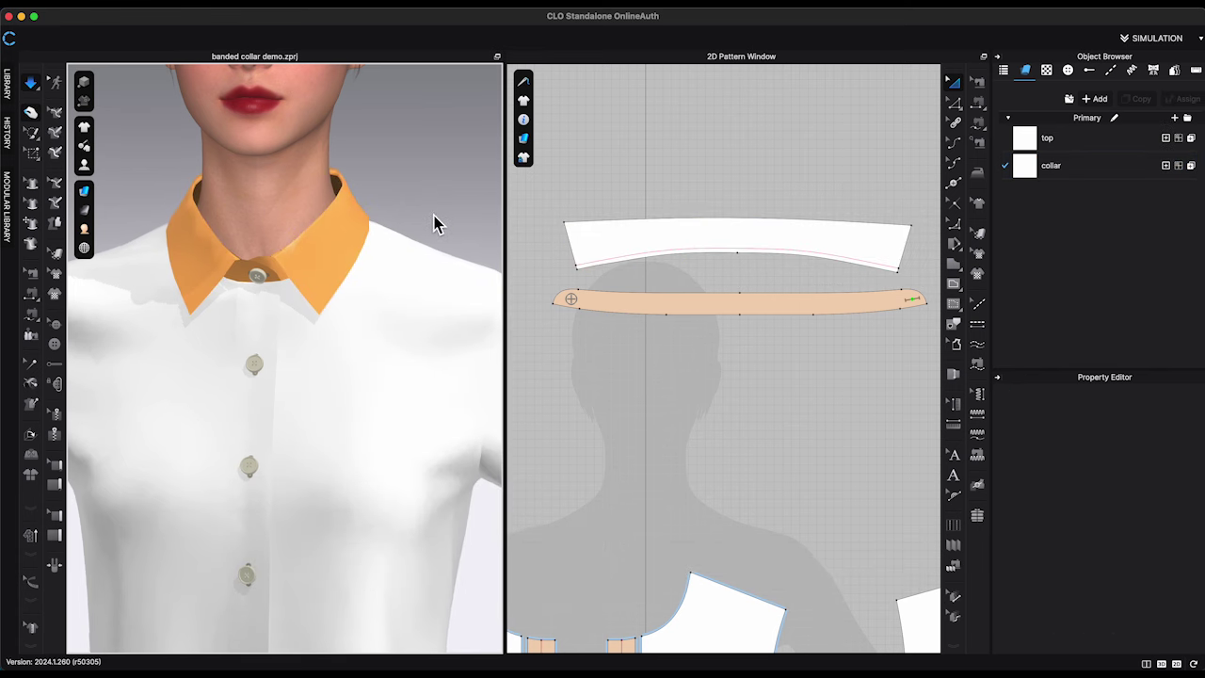
Pull the overlapping ends of the collar band into place around the top button during simulation and stop the simulation
{"action": "scroll", "coordinate": [266, 275], "scroll_direction": "up", "scroll_amount": 5}
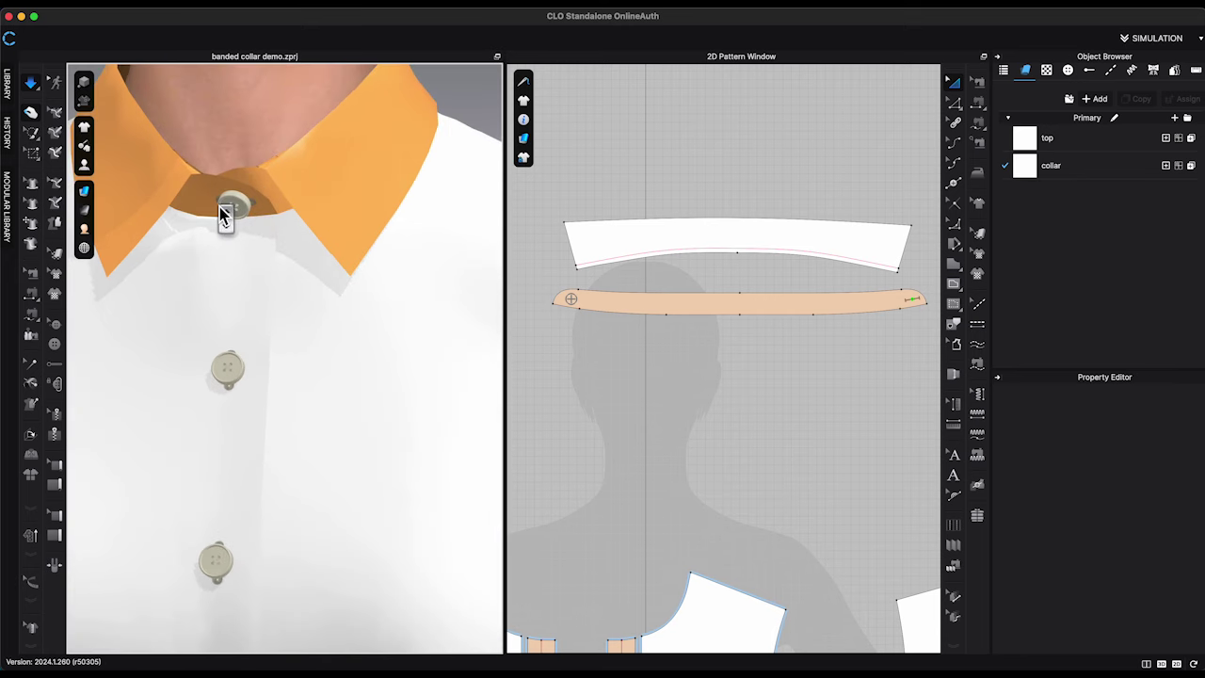
{"action": "left_click", "coordinate": [226, 179]}
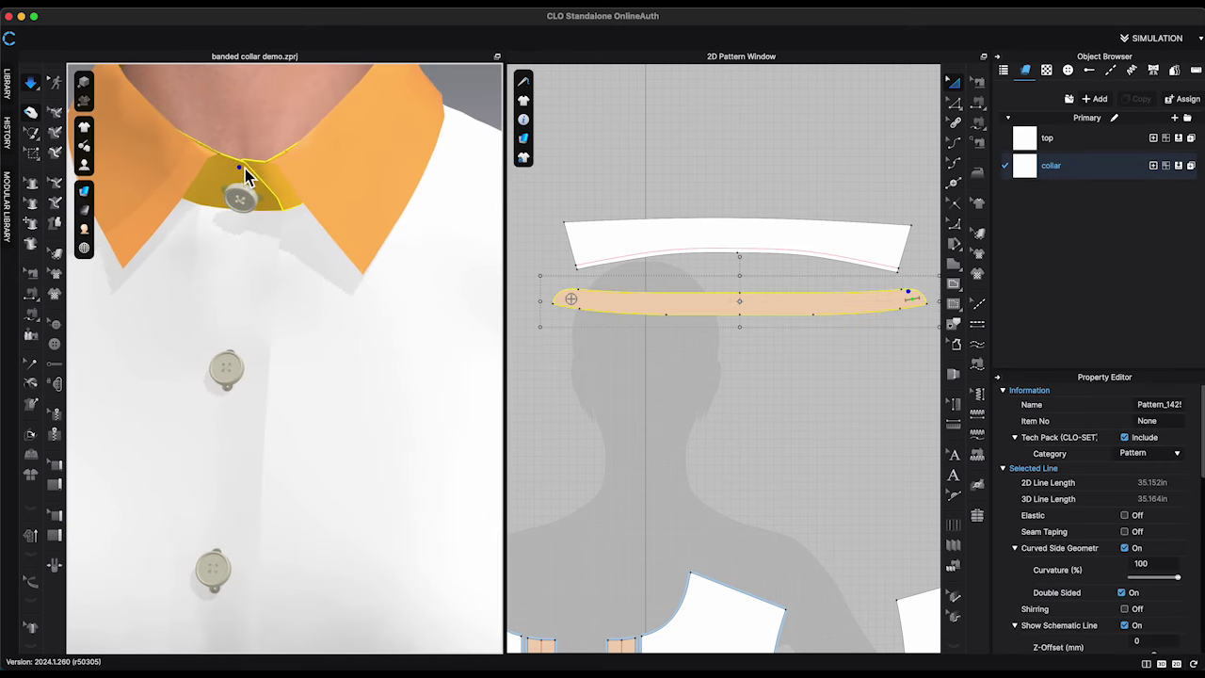
{"action": "left_click_drag", "start_coordinate": [243, 153], "coordinate": [233, 176]}
{"action": "right_click_drag", "start_coordinate": [236, 183], "coordinate": [378, 291]}
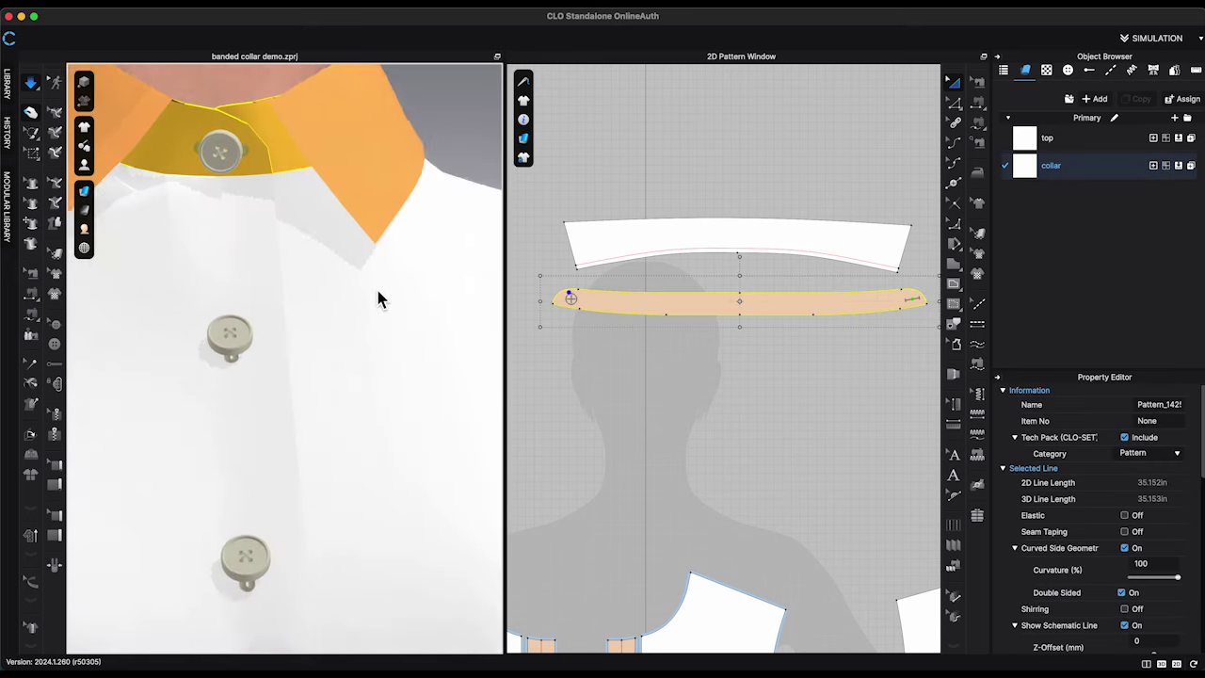
{"action": "middle_click_drag", "start_coordinate": [379, 290], "coordinate": [419, 489]}
{"action": "key", "text": "space"}
Split the rounded end curve at each end of the collar band, adding a point 0.3 in along from the upper edge
{"action": "left_click", "coordinate": [640, 386]}
{"action": "scroll", "coordinate": [747, 301], "scroll_direction": "up", "scroll_amount": 8}
{"action": "left_click", "coordinate": [953, 182]}
{"action": "right_click", "coordinate": [646, 340]}
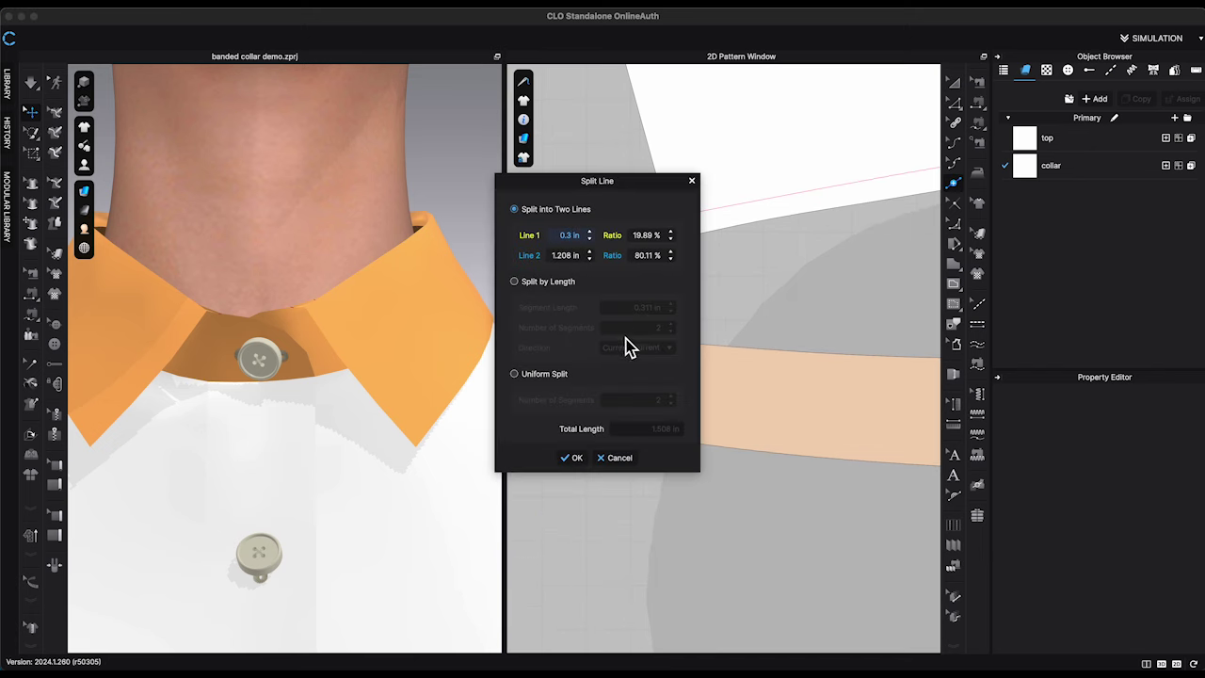
{"action": "left_click", "coordinate": [572, 457]}
{"action": "scroll", "coordinate": [696, 255], "scroll_direction": "down", "scroll_amount": 8}
{"action": "scroll", "coordinate": [747, 257], "scroll_direction": "up", "scroll_amount": 6}
{"action": "right_click", "coordinate": [749, 255]}
{"action": "type", "text": "0.3"}
{"action": "left_click", "coordinate": [572, 457]}
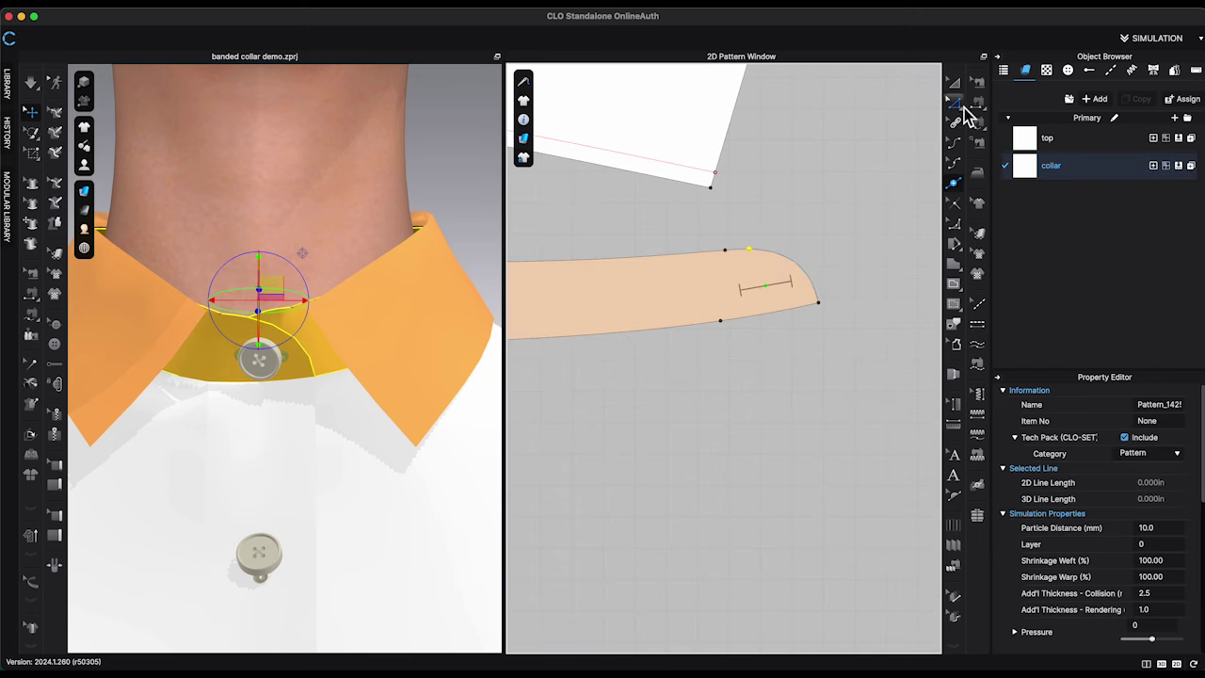
Extend the collar pattern outward at its right end by moving the short edge 0.3 in
{"action": "left_click", "coordinate": [961, 105]}
{"action": "left_click_drag", "start_coordinate": [710, 188], "coordinate": [725, 194]}
{"action": "right_click", "coordinate": [725, 194]}
{"action": "type", "text": "0.3"}
{"action": "left_click", "coordinate": [586, 384]}
{"action": "scroll", "coordinate": [582, 261], "scroll_direction": "down", "scroll_amount": 8}
{"action": "scroll", "coordinate": [631, 268], "scroll_direction": "up", "scroll_amount": 5}
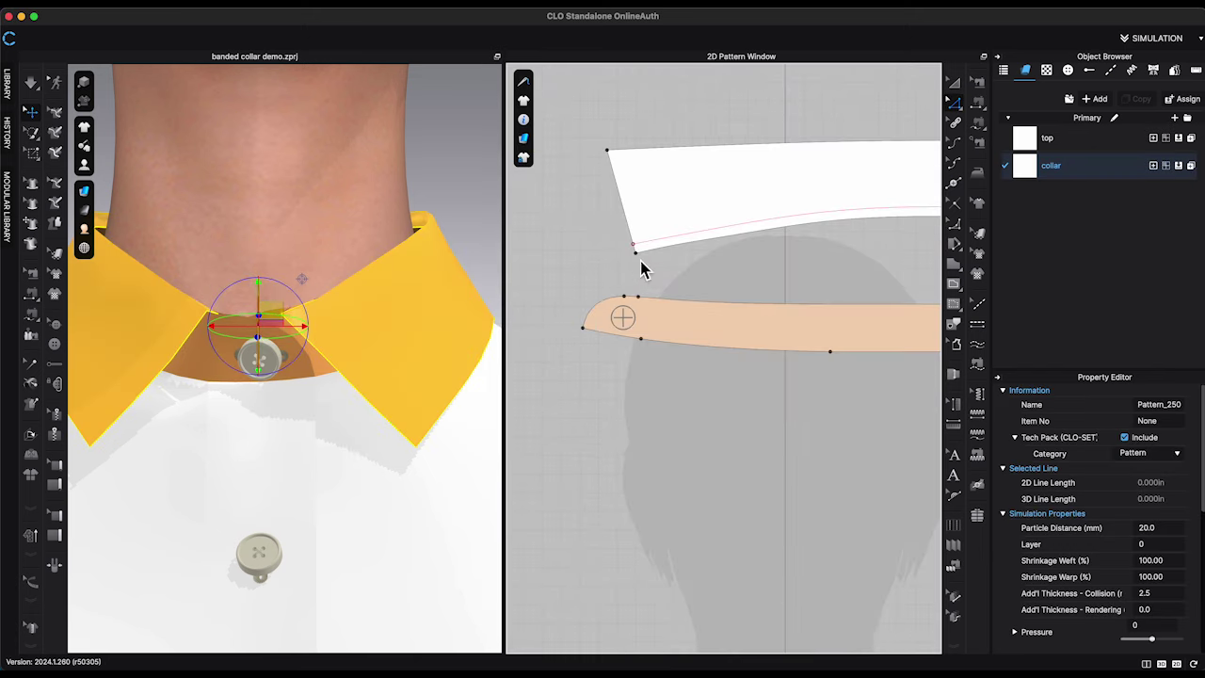
{"action": "scroll", "coordinate": [871, 301], "scroll_direction": "down", "scroll_amount": 3}
{"action": "scroll", "coordinate": [818, 248], "scroll_direction": "up", "scroll_amount": 5}
{"action": "left_click_drag", "start_coordinate": [819, 247], "coordinate": [837, 258]}
{"action": "right_click", "coordinate": [836, 258]}
{"action": "type", "text": "0.3"}
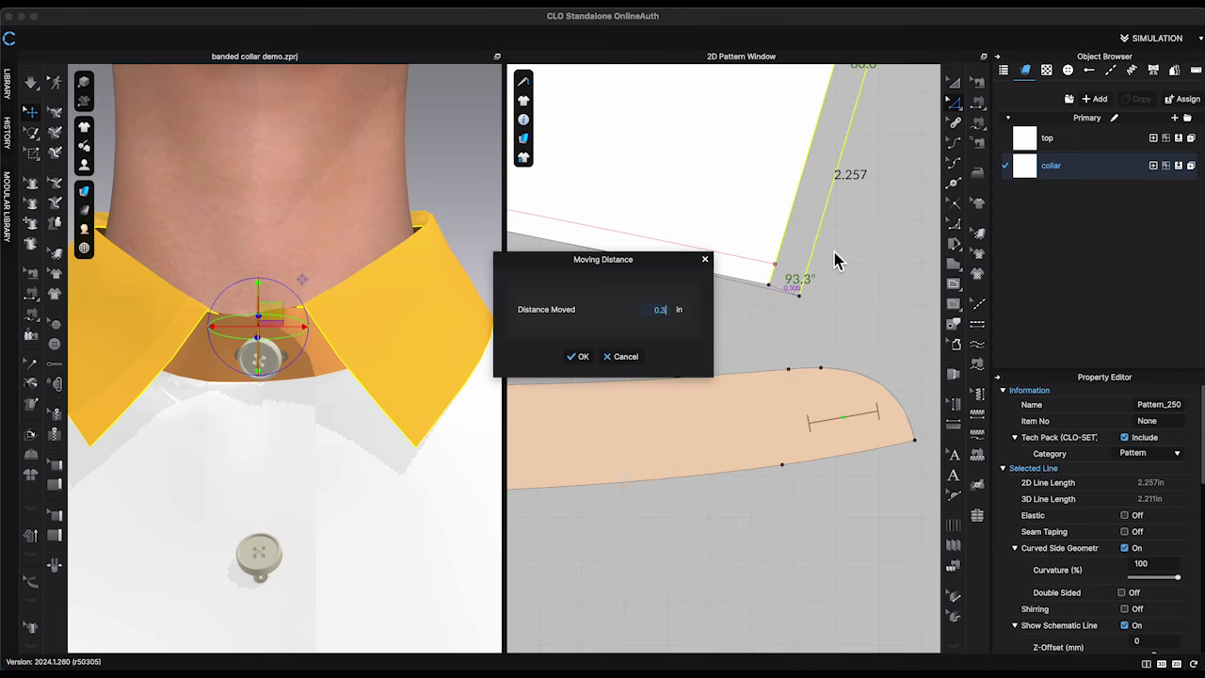
{"action": "key", "text": "Return"}
Extend the collar pattern outward at its left end by moving the short edge 0.3 in
{"action": "scroll", "coordinate": [716, 323], "scroll_direction": "down", "scroll_amount": 3}
{"action": "scroll", "coordinate": [640, 237], "scroll_direction": "up", "scroll_amount": 5}
{"action": "left_click_drag", "start_coordinate": [640, 236], "coordinate": [661, 248]}
{"action": "right_click", "coordinate": [661, 247]}
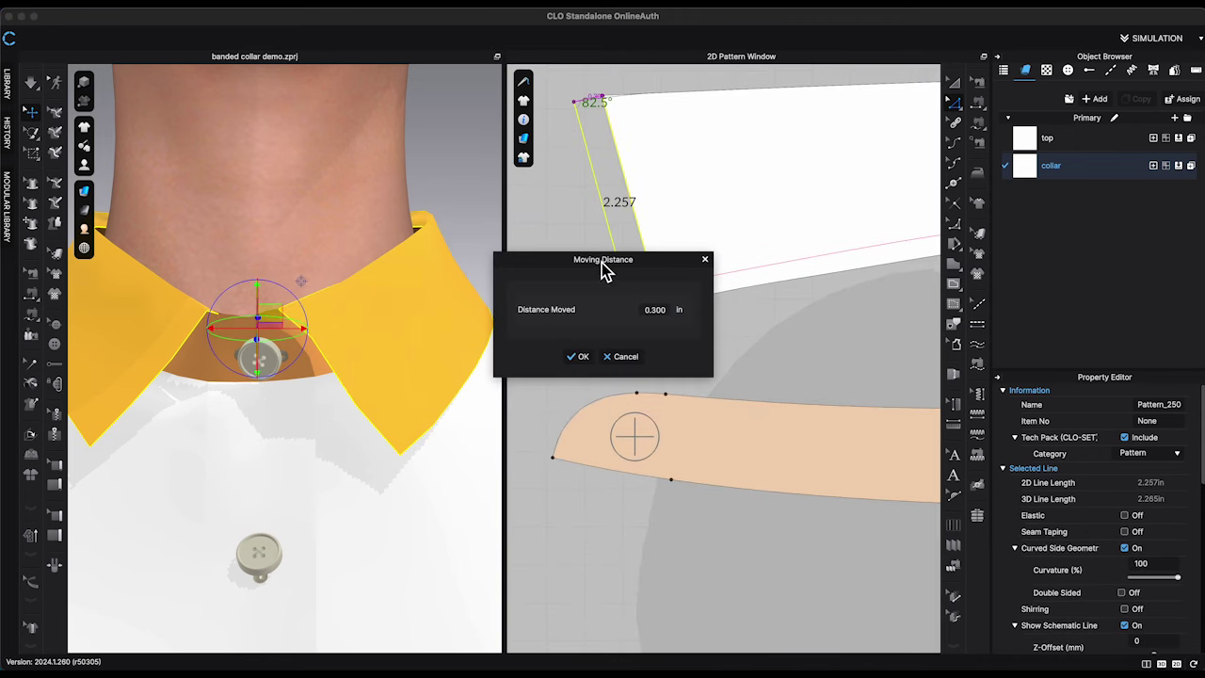
{"action": "key", "text": "Return"}
Smooth the collar pattern's upper edge near both end corners
{"action": "scroll", "coordinate": [822, 355], "scroll_direction": "down", "scroll_amount": 3}
{"action": "scroll", "coordinate": [530, 242], "scroll_direction": "up", "scroll_amount": 5}
{"action": "left_click", "coordinate": [533, 248]}
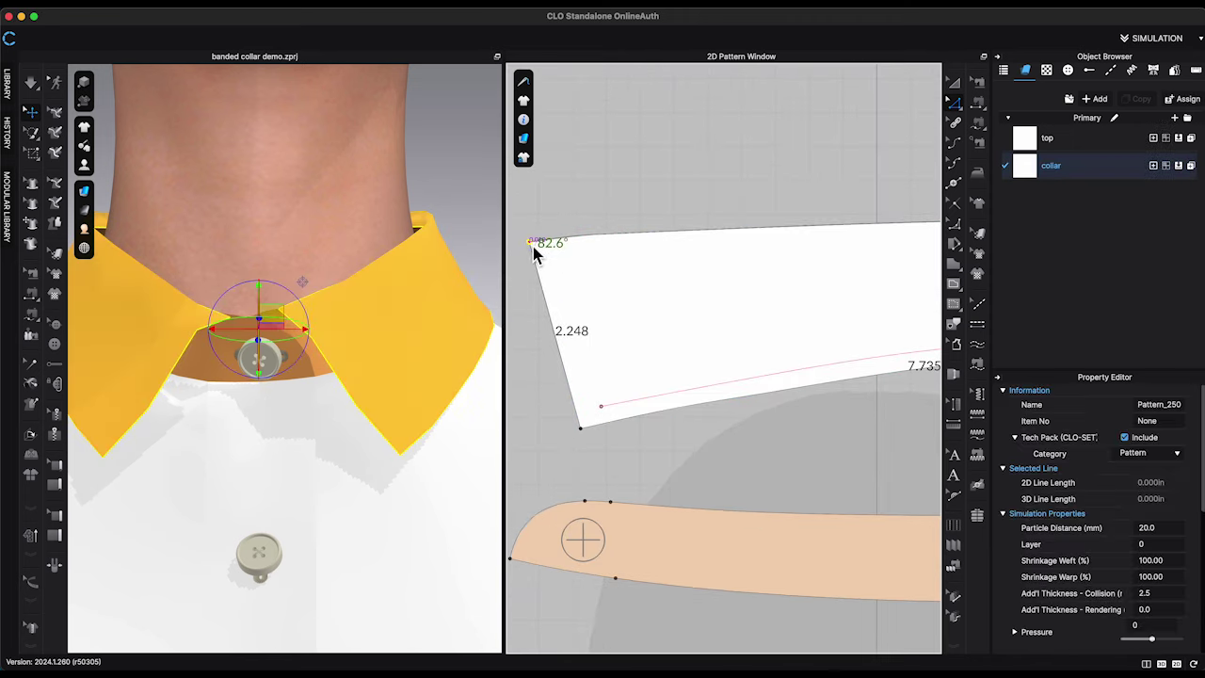
{"action": "scroll", "coordinate": [533, 249], "scroll_direction": "down", "scroll_amount": 3}
{"action": "left_click", "coordinate": [740, 270]}
{"action": "scroll", "coordinate": [723, 278], "scroll_direction": "up", "scroll_amount": 5}
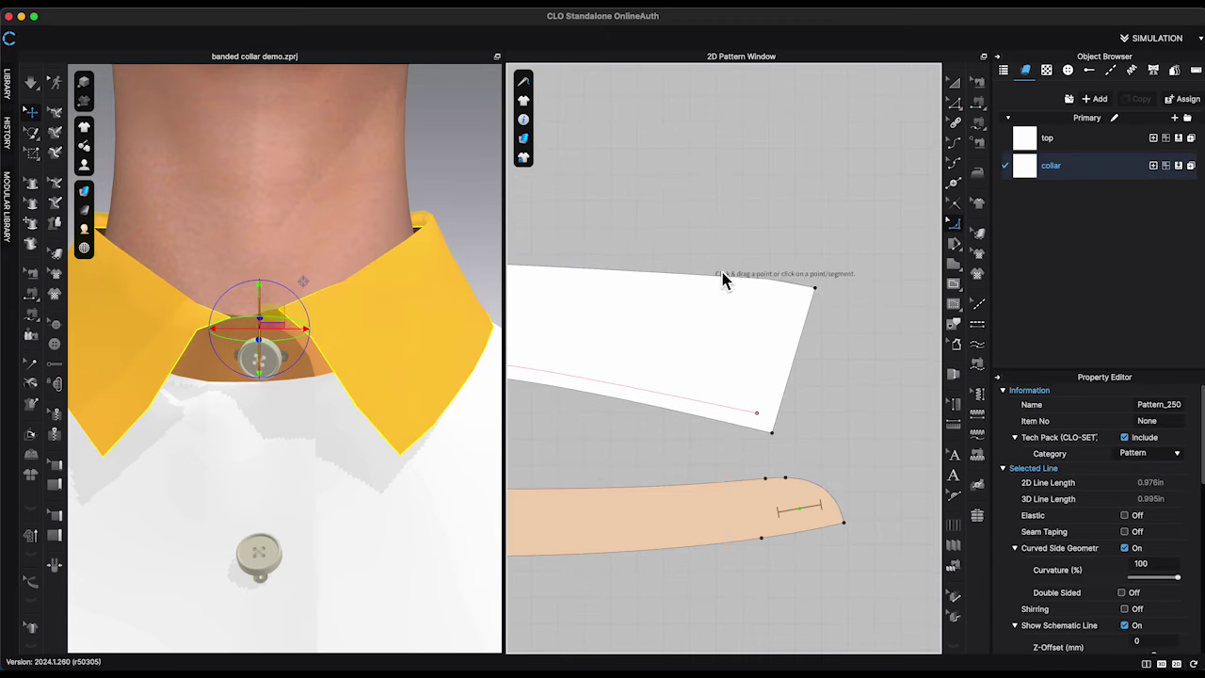
{"action": "left_click", "coordinate": [815, 288]}
{"action": "left_click_drag", "start_coordinate": [638, 271], "coordinate": [577, 322]}
{"action": "key", "text": "z"}
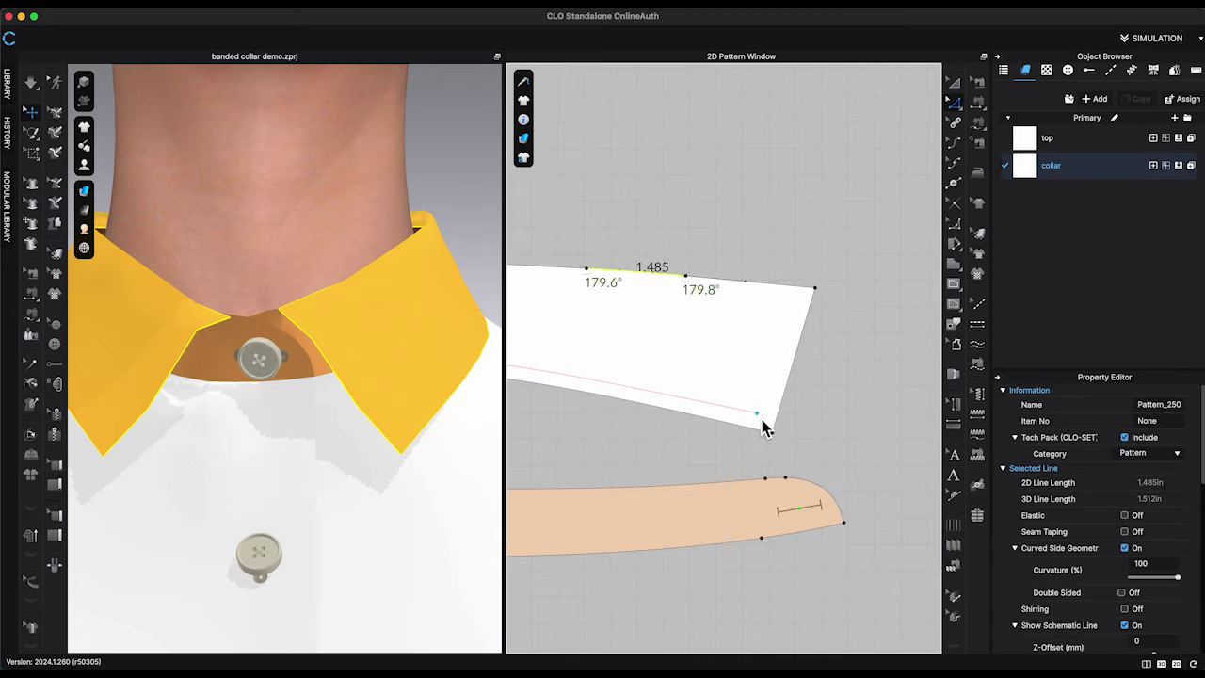
Extend both ends of the collar's internal fold line to the pattern outline
{"action": "right_click", "coordinate": [756, 412]}
{"action": "left_click", "coordinate": [953, 480]}
{"action": "scroll", "coordinate": [820, 452], "scroll_direction": "down", "scroll_amount": 3}
{"action": "right_click", "coordinate": [594, 380]}
{"action": "right_click", "coordinate": [593, 379]}
{"action": "mouse_move", "coordinate": [650, 446]}
{"action": "left_click", "coordinate": [798, 446]}
Sew the collar's lower edge to the upper edge of the collar band, ending at the band's curve points
{"action": "left_click", "coordinate": [977, 122]}
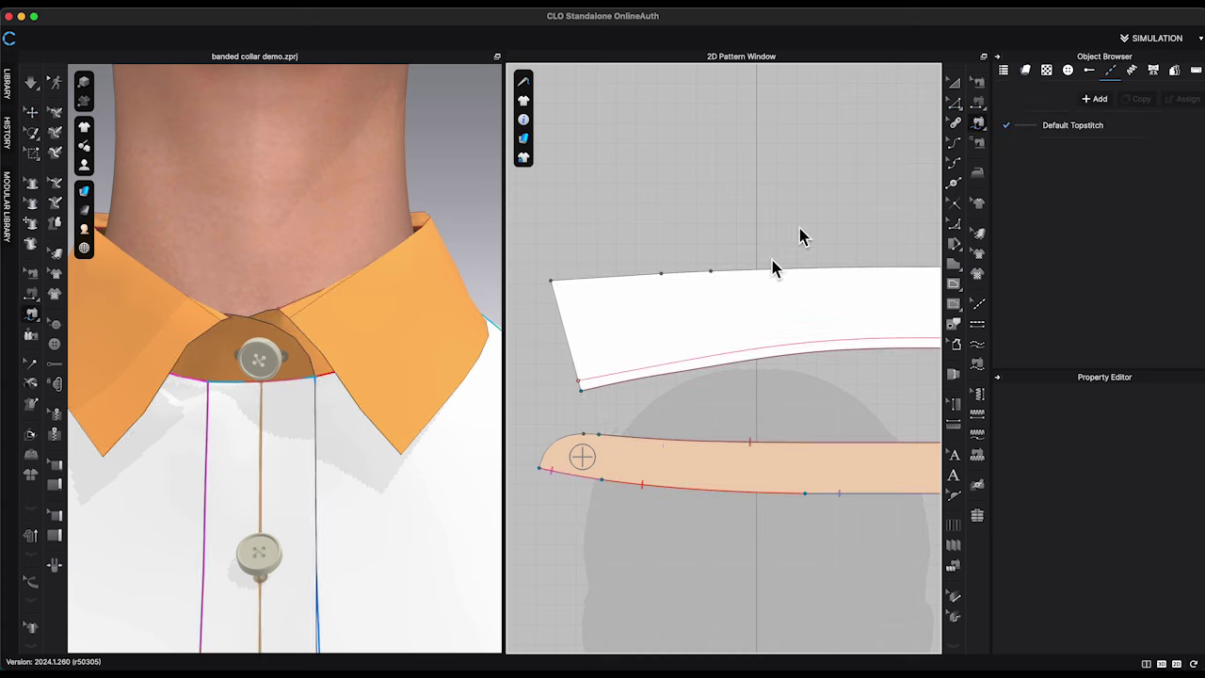
{"action": "left_click", "coordinate": [598, 434]}
{"action": "scroll", "coordinate": [615, 457], "scroll_direction": "down", "scroll_amount": 3}
{"action": "middle_click_drag", "start_coordinate": [666, 460], "coordinate": [473, 454]}
Simulate the garment and pull the collar band and collar points into place on the avatar
{"action": "key", "text": "space"}
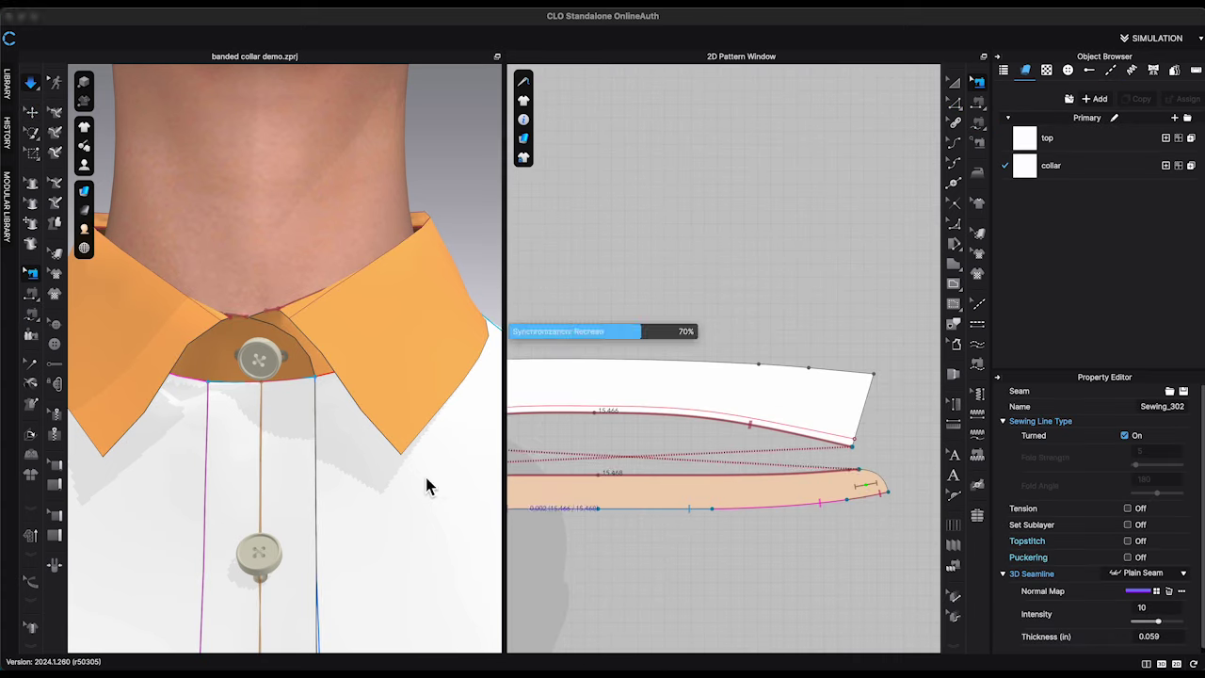
{"action": "left_click", "coordinate": [279, 318]}
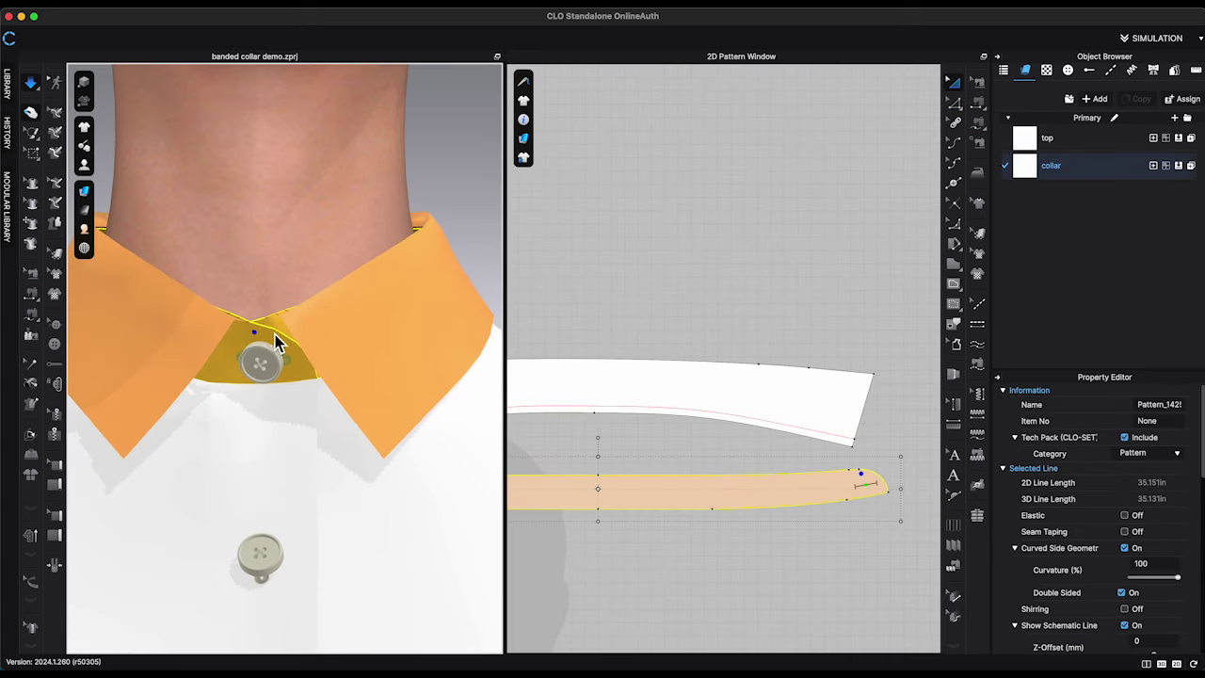
{"action": "left_click", "coordinate": [160, 433]}
{"action": "left_click_drag", "start_coordinate": [162, 426], "coordinate": [177, 434]}
{"action": "left_click_drag", "start_coordinate": [357, 415], "coordinate": [413, 394]}
{"action": "key", "text": "space"}
Turn off Strengthen for the collar on the avatar
{"action": "key", "text": "b"}
{"action": "right_click", "coordinate": [411, 386]}
{"action": "left_click", "coordinate": [39, 117]}
{"action": "right_click", "coordinate": [396, 340]}
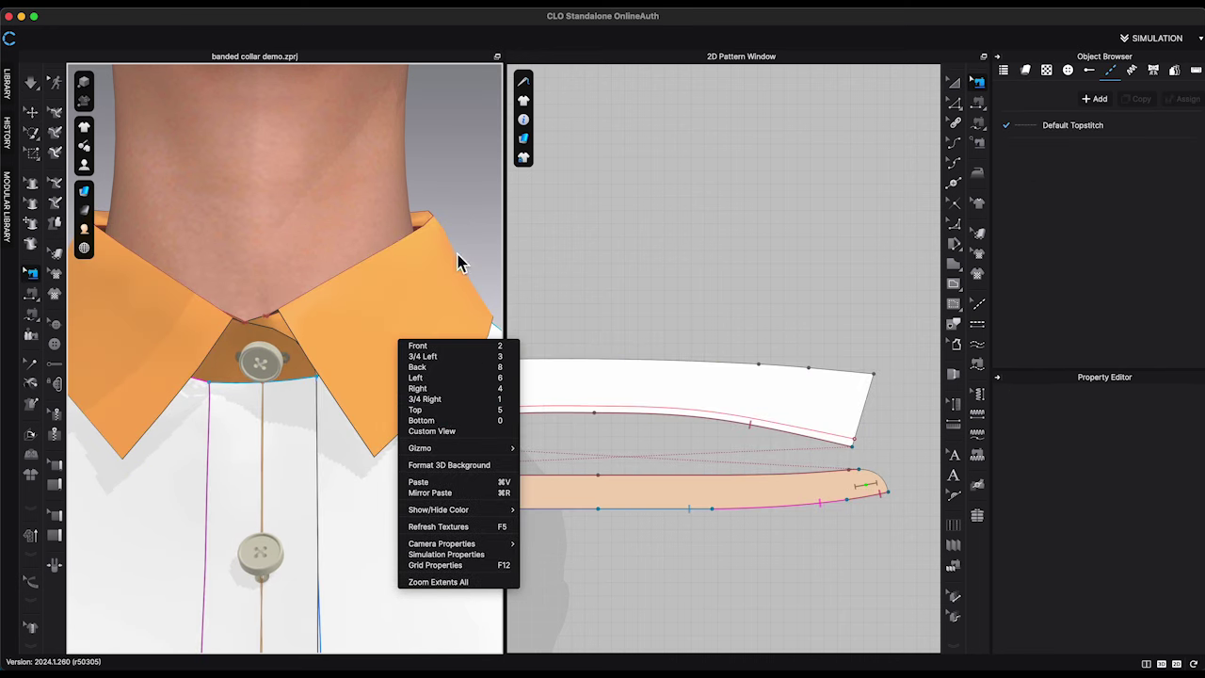
{"action": "left_click", "coordinate": [430, 287]}
{"action": "left_click", "coordinate": [35, 122]}
{"action": "right_click", "coordinate": [448, 330]}
{"action": "left_click", "coordinate": [522, 112]}
{"action": "left_click", "coordinate": [484, 170]}
Simulate the shirt and tug the collar near the neck opening so it settles
{"action": "key", "text": "space"}
{"action": "right_click_drag", "start_coordinate": [484, 170], "coordinate": [368, 433]}
{"action": "left_click_drag", "start_coordinate": [314, 328], "coordinate": [303, 337]}
{"action": "key", "text": "space"}
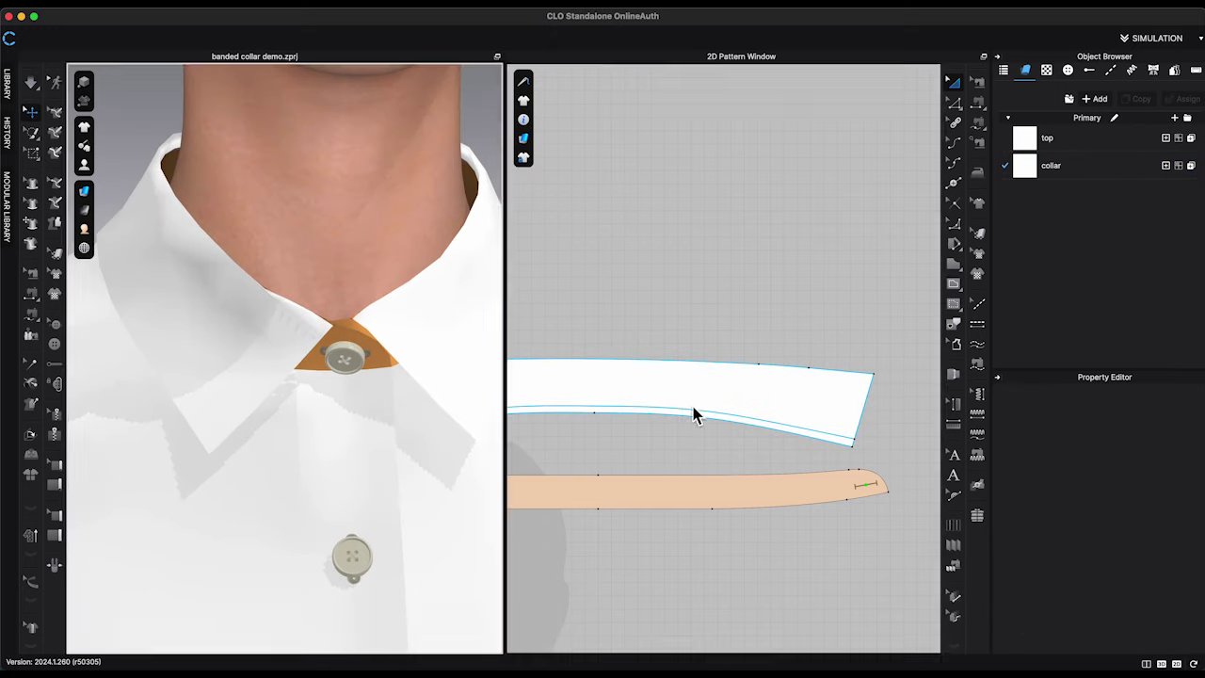
Enable Bond on the collar pattern
{"action": "left_click", "coordinate": [675, 391]}
{"action": "scroll", "coordinate": [1164, 551], "scroll_direction": "down", "scroll_amount": 5}
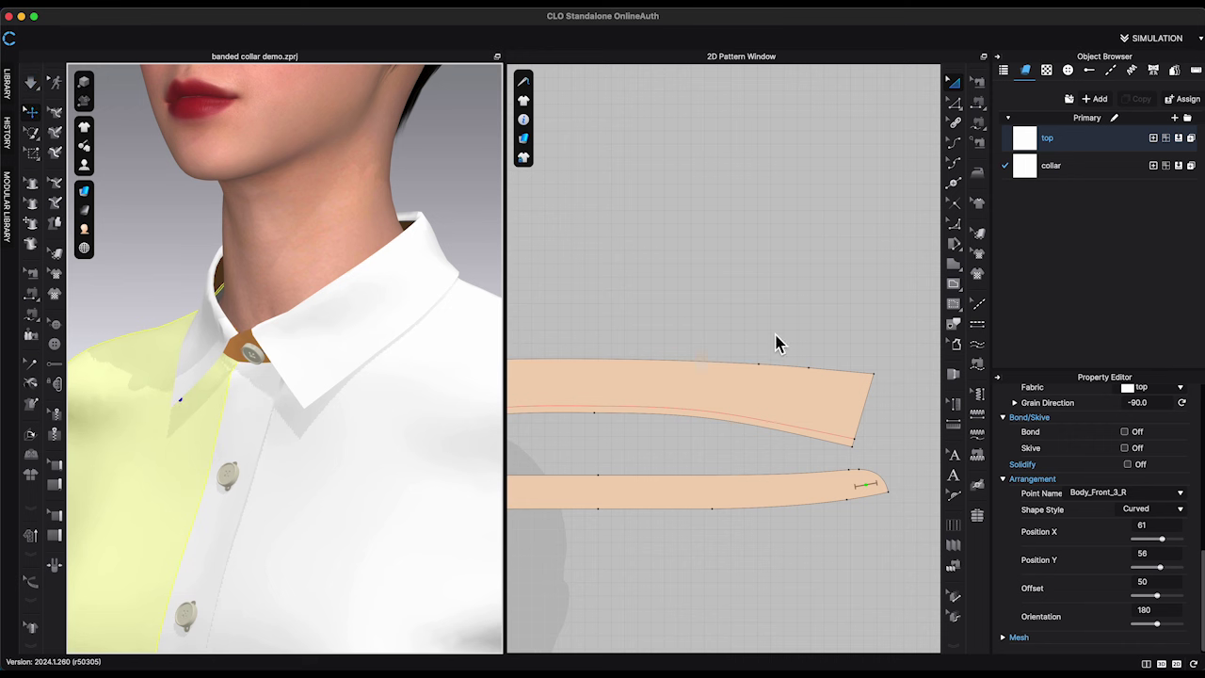
{"action": "left_click", "coordinate": [775, 343]}
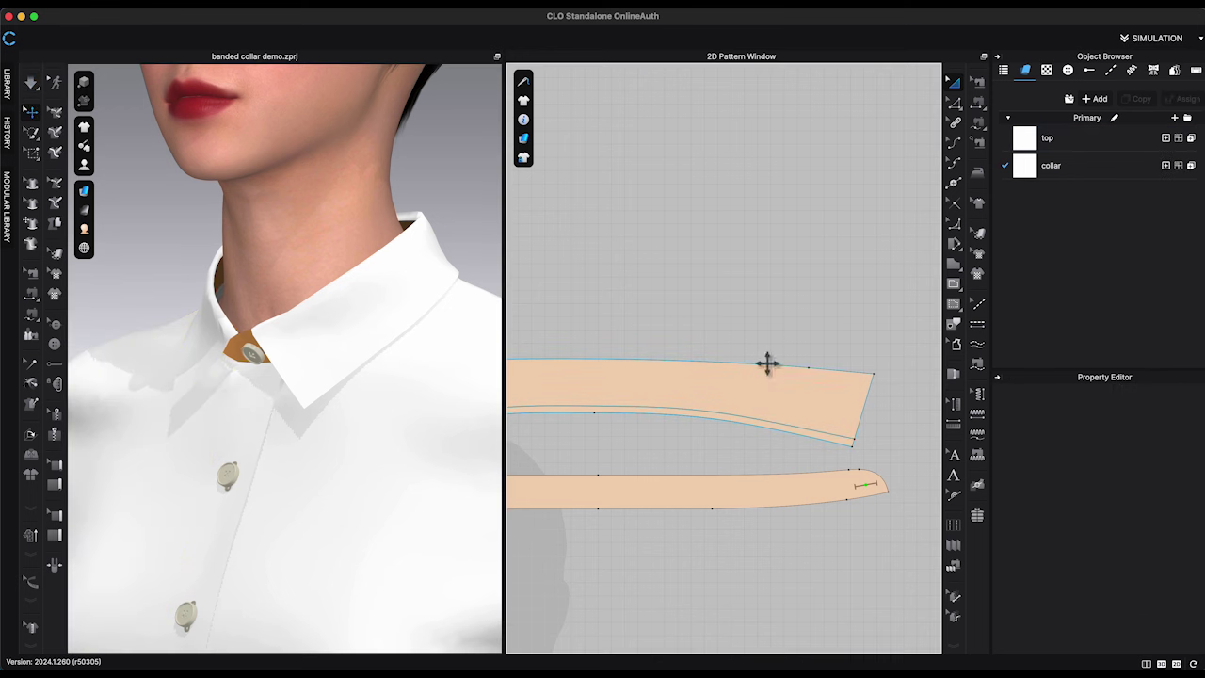
Delete the fold line inside the collar pattern and resimulate the garment
{"action": "left_click", "coordinate": [728, 421]}
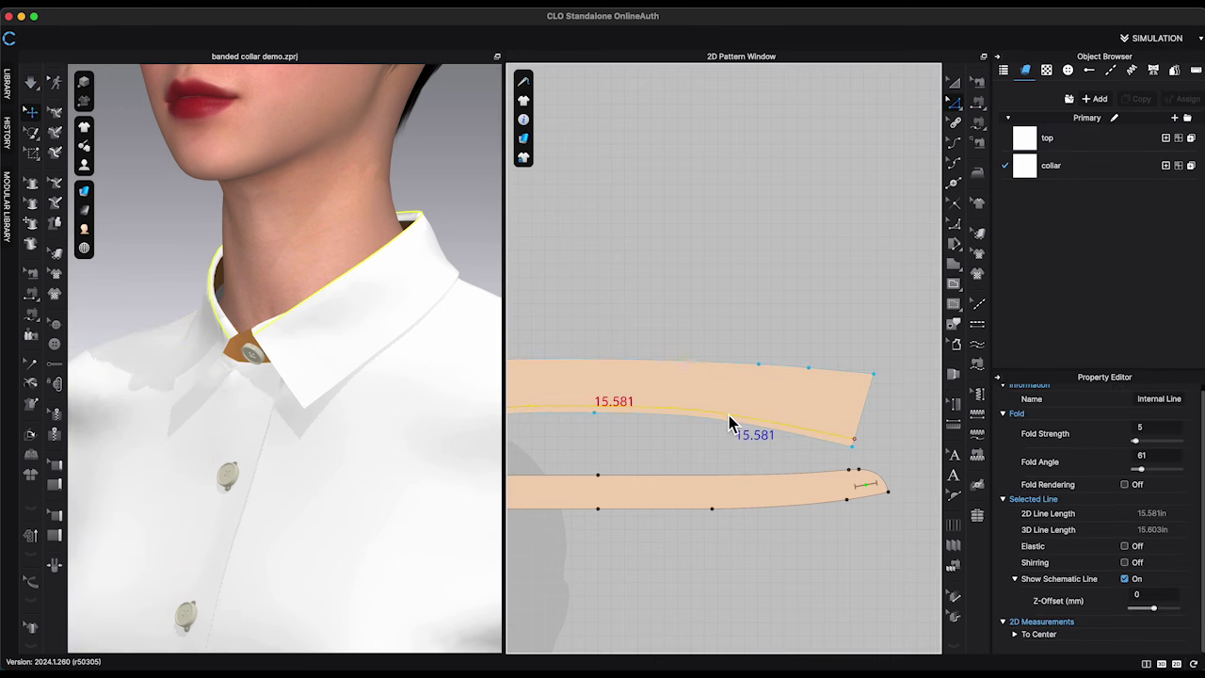
{"action": "key", "text": "space"}
{"action": "left_click", "coordinate": [430, 339]}
{"action": "right_click_drag", "start_coordinate": [430, 339], "coordinate": [483, 260]}
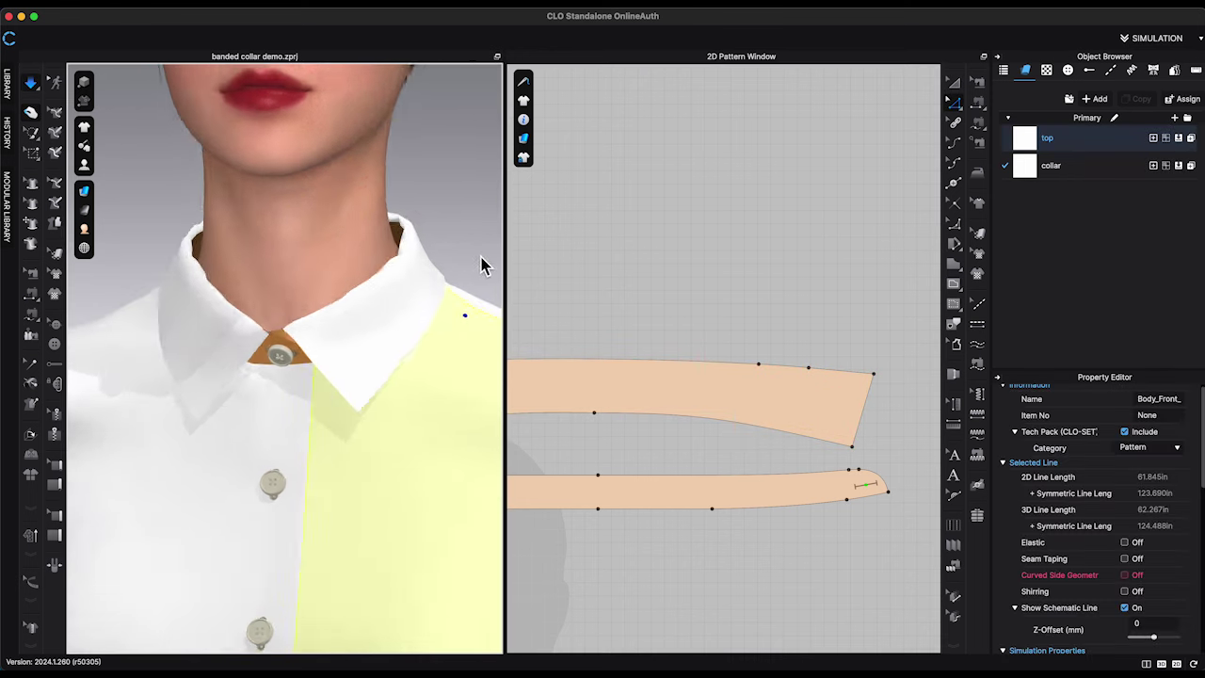
{"action": "left_click", "coordinate": [439, 314]}
{"action": "right_click_drag", "start_coordinate": [390, 325], "coordinate": [354, 284]}
{"action": "key", "text": "space"}
Set the collar's particle distance to 5 mm and simulate the garment
{"action": "key", "text": "a"}
{"action": "left_click", "coordinate": [669, 404]}
{"action": "scroll", "coordinate": [1193, 552], "scroll_direction": "down", "scroll_amount": 8}
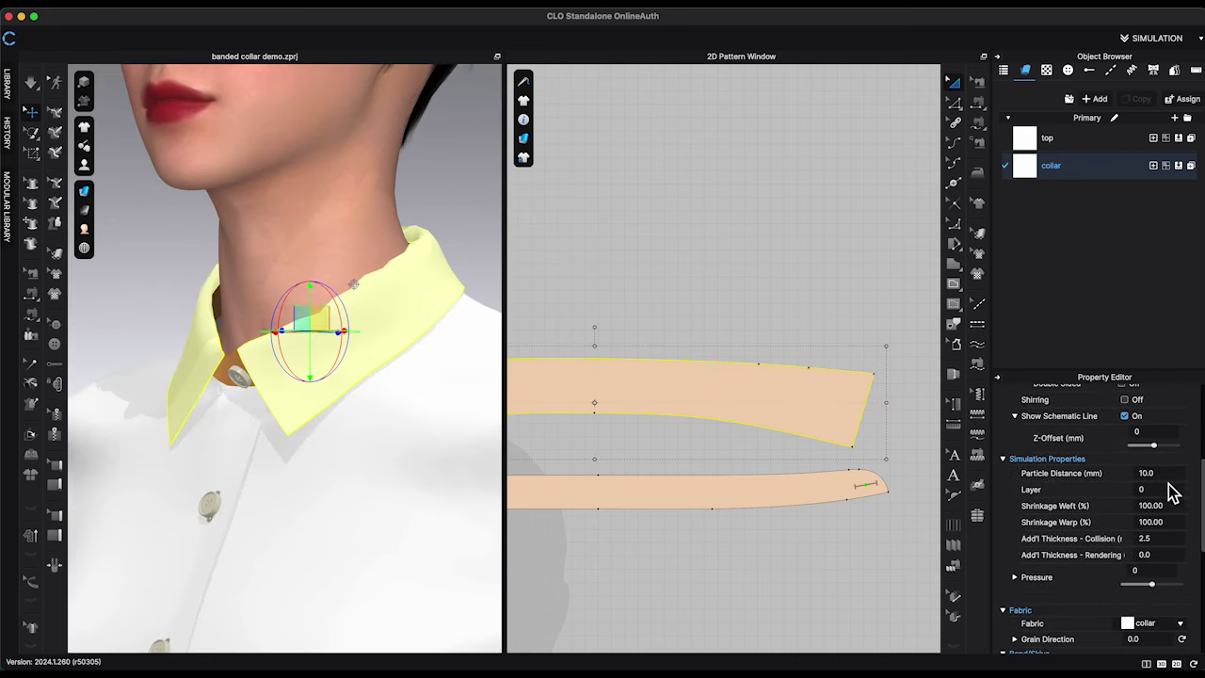
{"action": "left_click", "coordinate": [1170, 473]}
{"action": "type", "text": "5"}
{"action": "key", "text": "Return"}
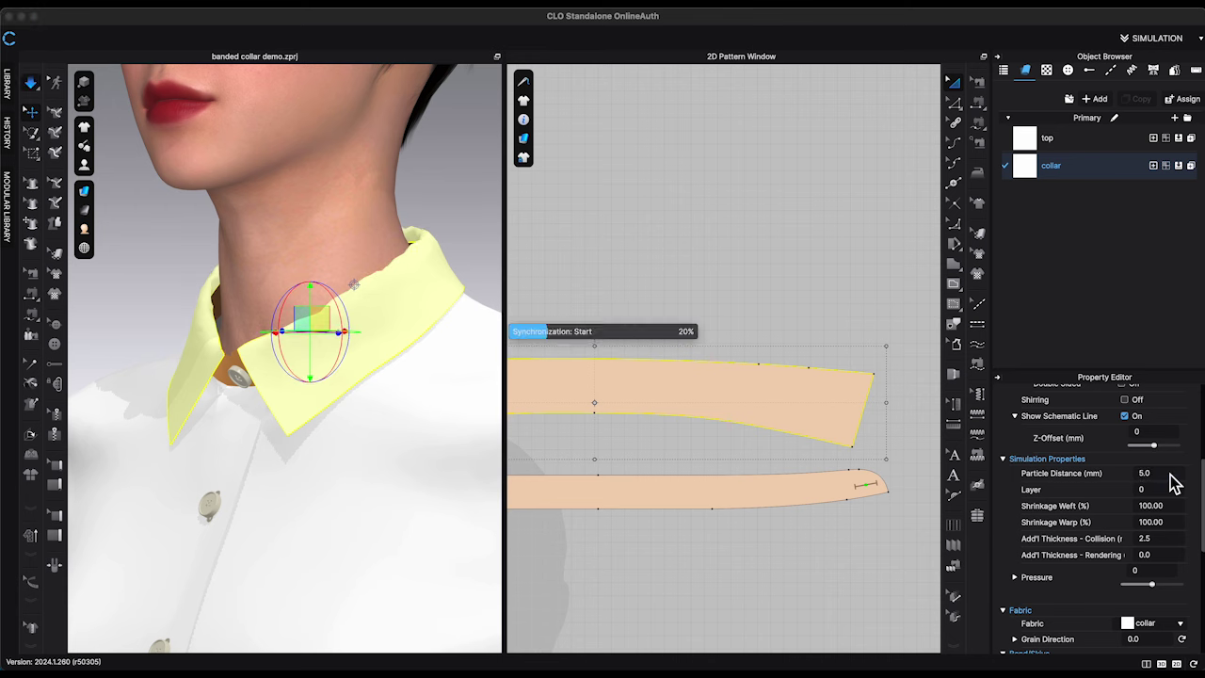
{"action": "key", "text": "space"}
{"action": "right_click_drag", "start_coordinate": [382, 442], "coordinate": [416, 390]}
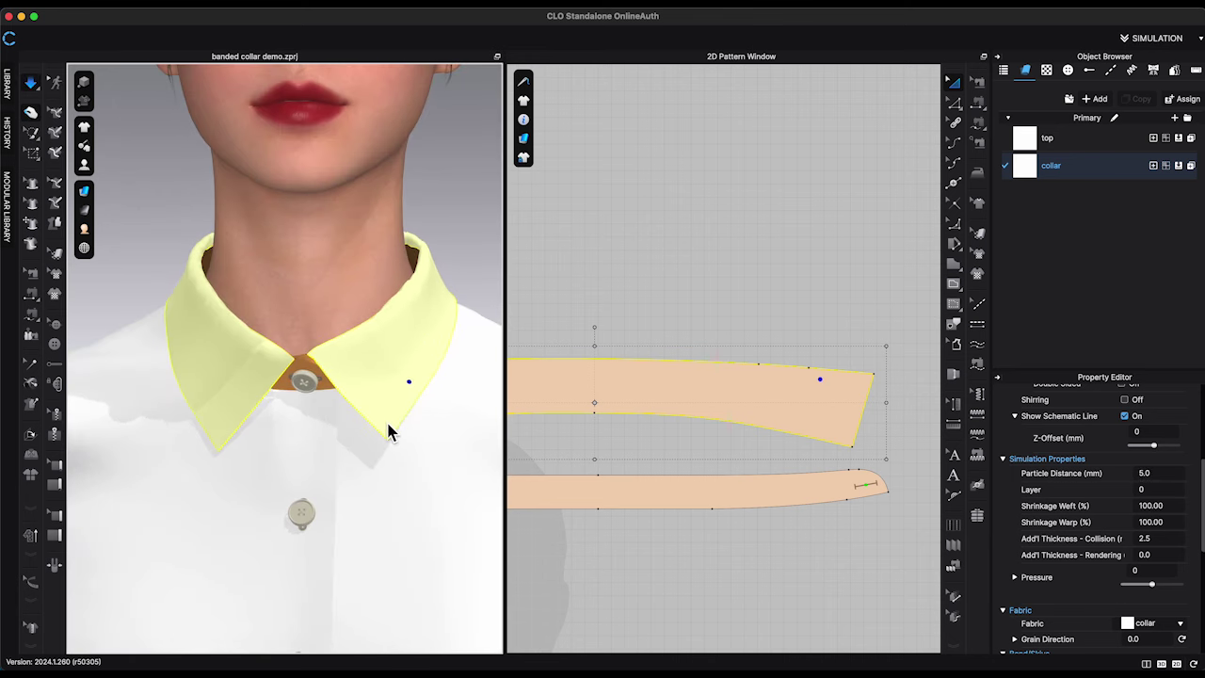
{"action": "right_click_drag", "start_coordinate": [390, 446], "coordinate": [455, 458]}
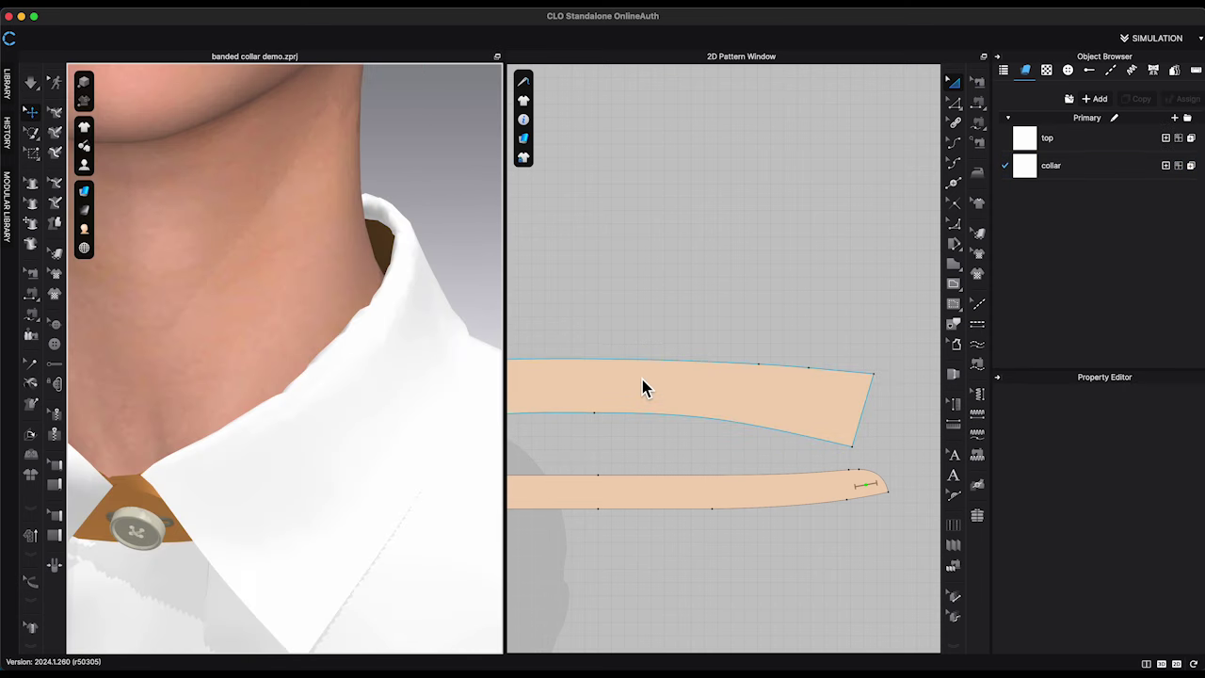
Set the collar's mesh type to Quad (Optimized) and simulate the garment
{"action": "left_click", "coordinate": [642, 379]}
{"action": "scroll", "coordinate": [1141, 540], "scroll_direction": "down", "scroll_amount": 5}
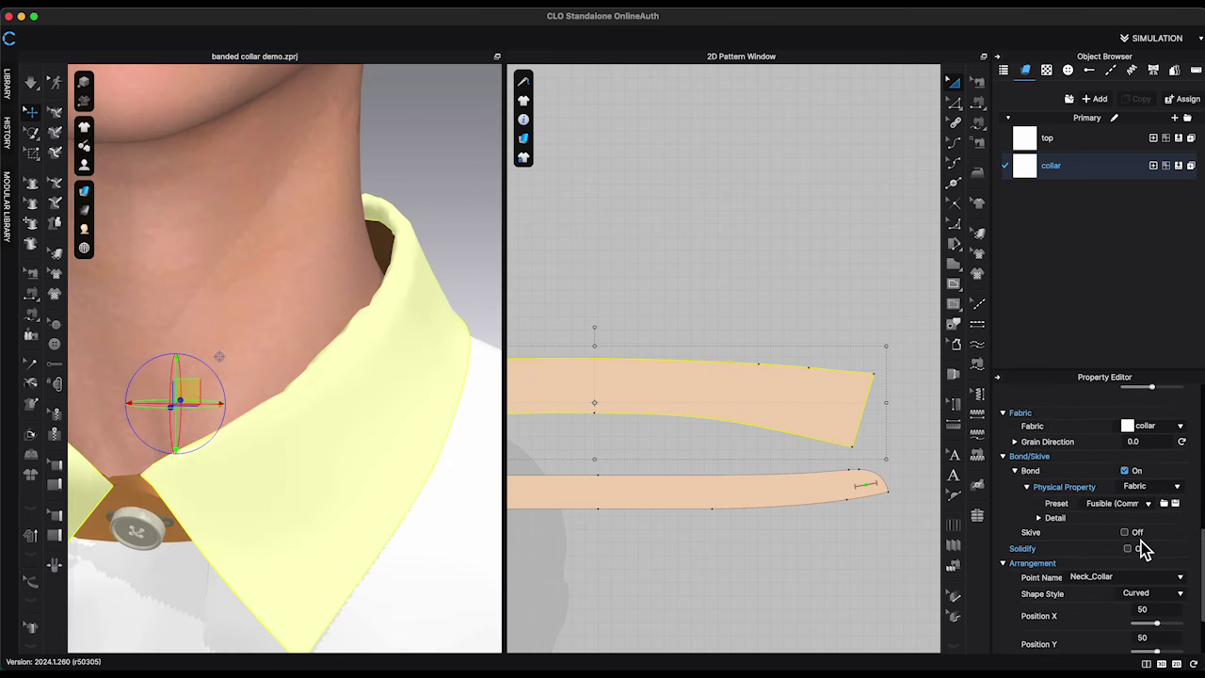
{"action": "scroll", "coordinate": [1143, 548], "scroll_direction": "down", "scroll_amount": 3}
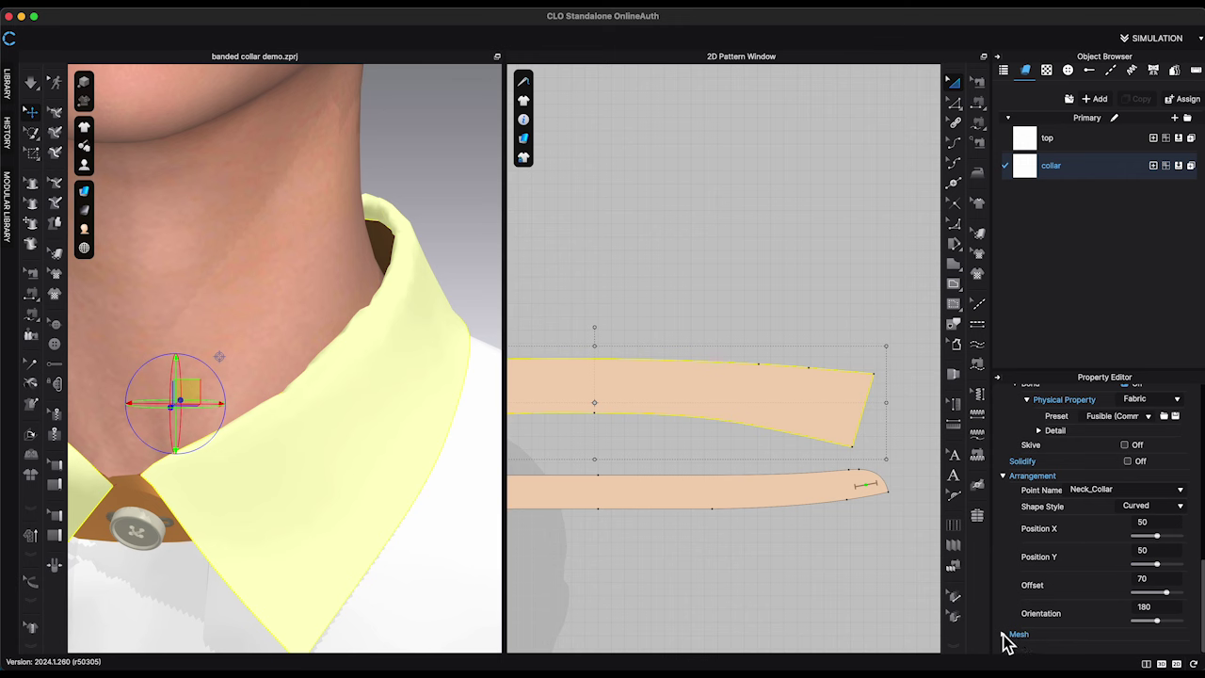
{"action": "scroll", "coordinate": [1175, 642], "scroll_direction": "down", "scroll_amount": 2}
{"action": "left_click", "coordinate": [1180, 600]}
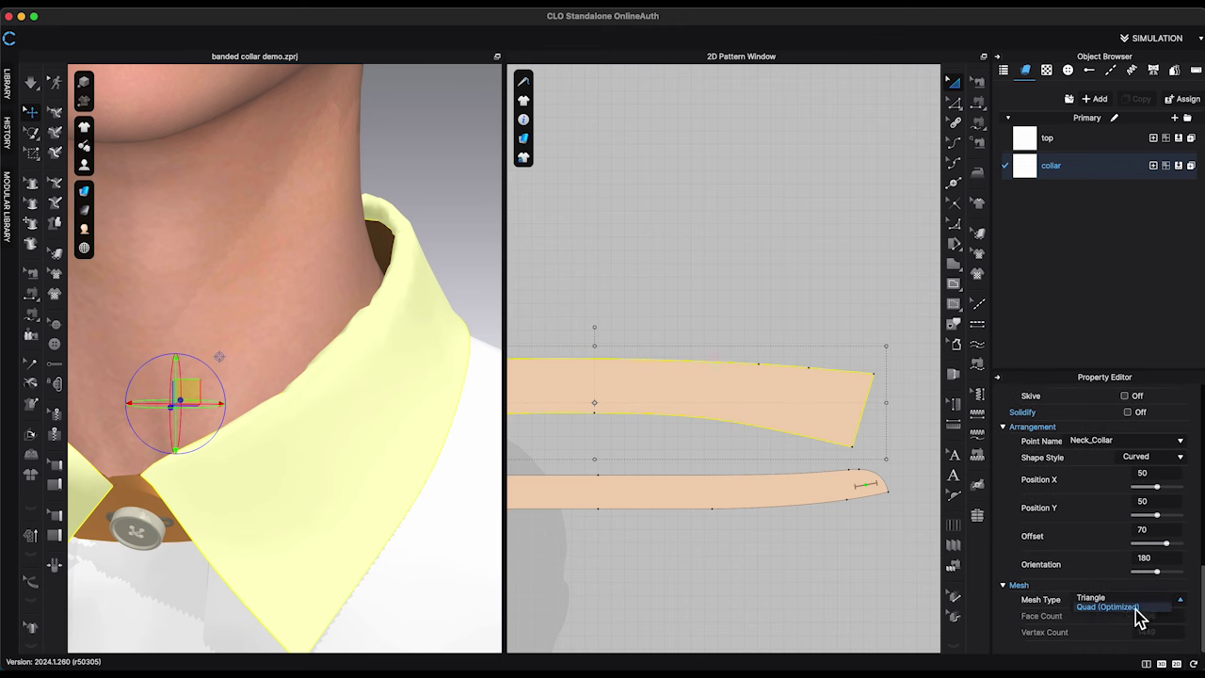
{"action": "left_click", "coordinate": [1127, 609]}
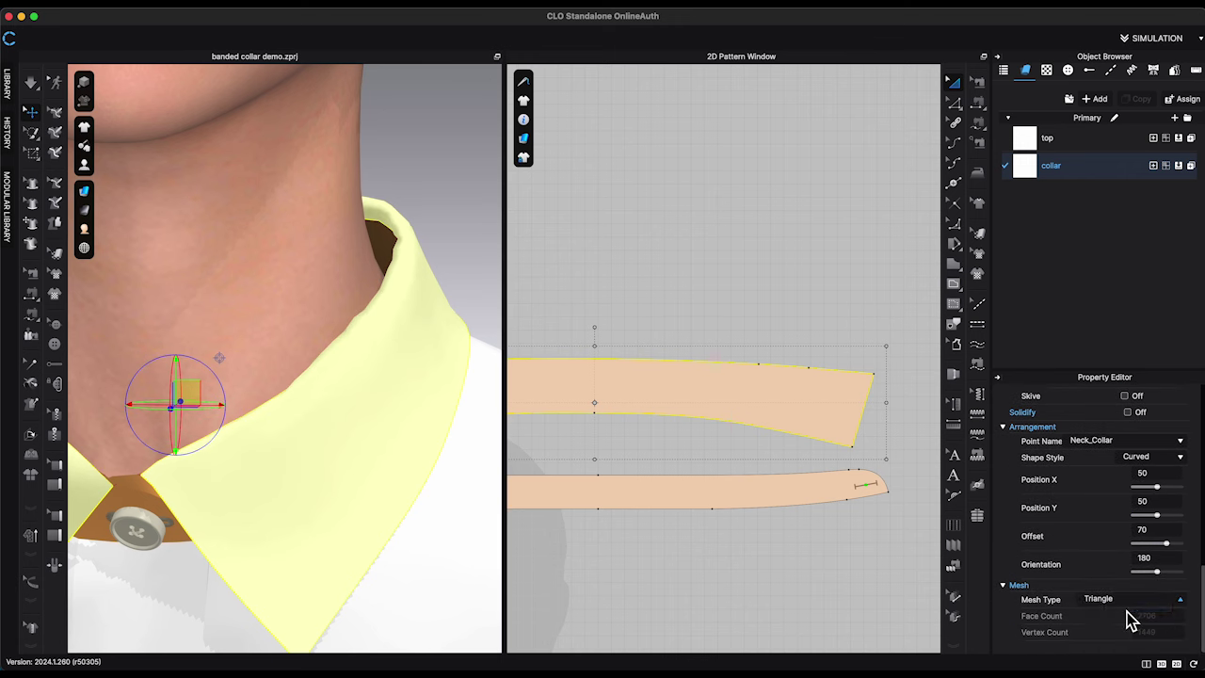
{"action": "key", "text": "space"}
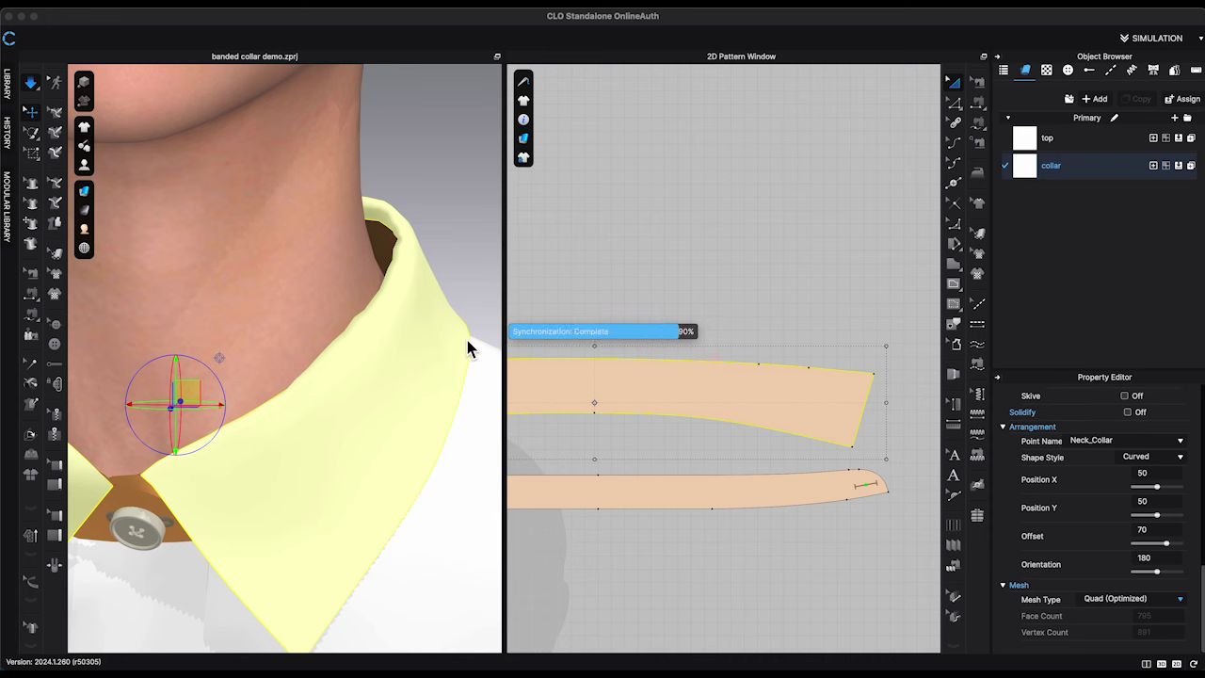
{"action": "right_click_drag", "start_coordinate": [453, 321], "coordinate": [426, 298]}
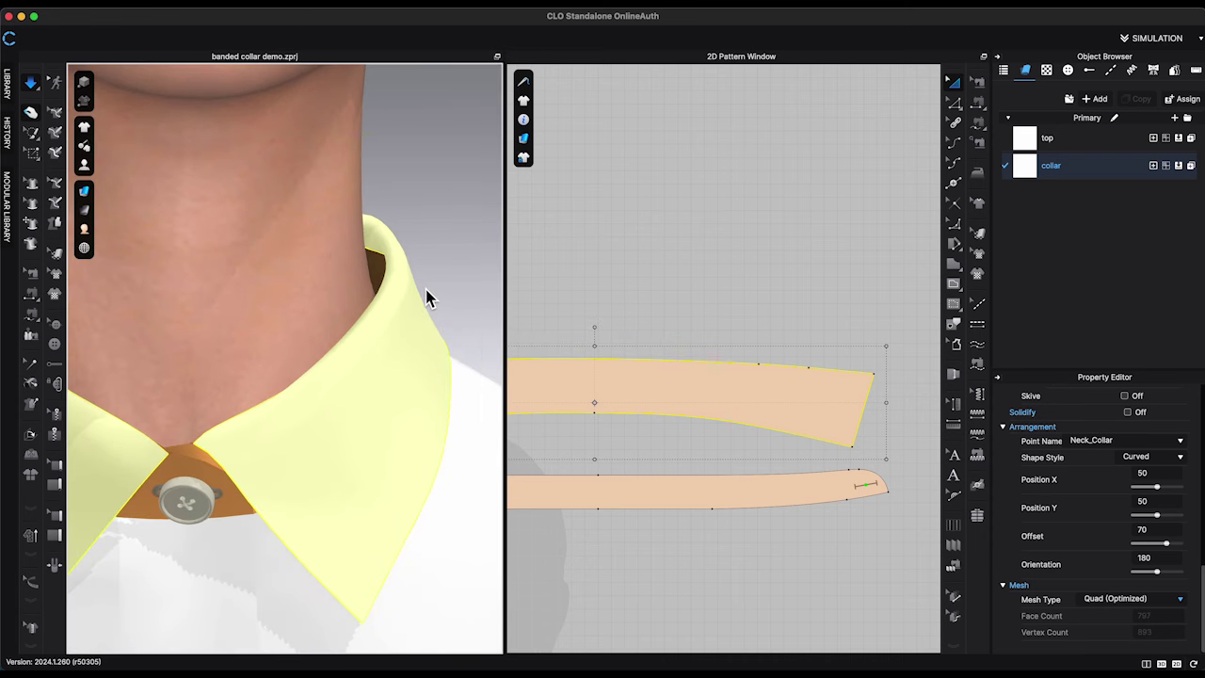
{"action": "key", "text": "space"}
{"action": "left_click", "coordinate": [452, 301]}
Add the default topstitch along the collar's outer edges and the collar band's upper edge
{"action": "scroll", "coordinate": [457, 311], "scroll_direction": "down", "scroll_amount": 6}
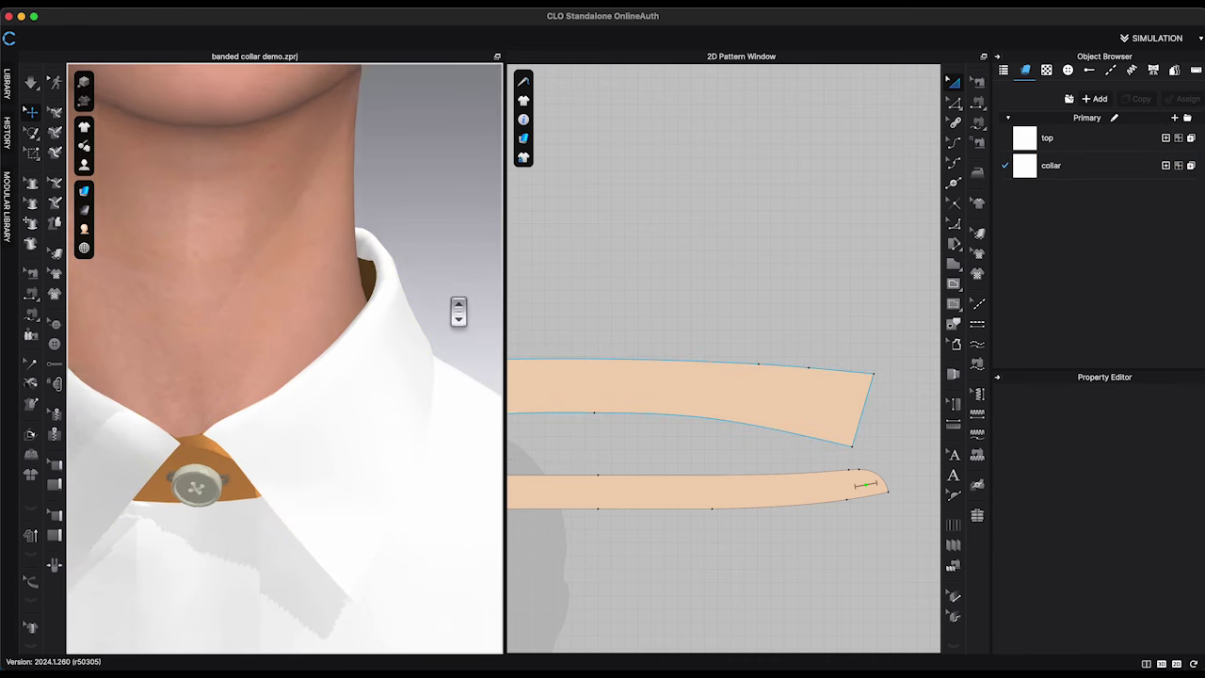
{"action": "middle_click_drag", "start_coordinate": [456, 310], "coordinate": [514, 328]}
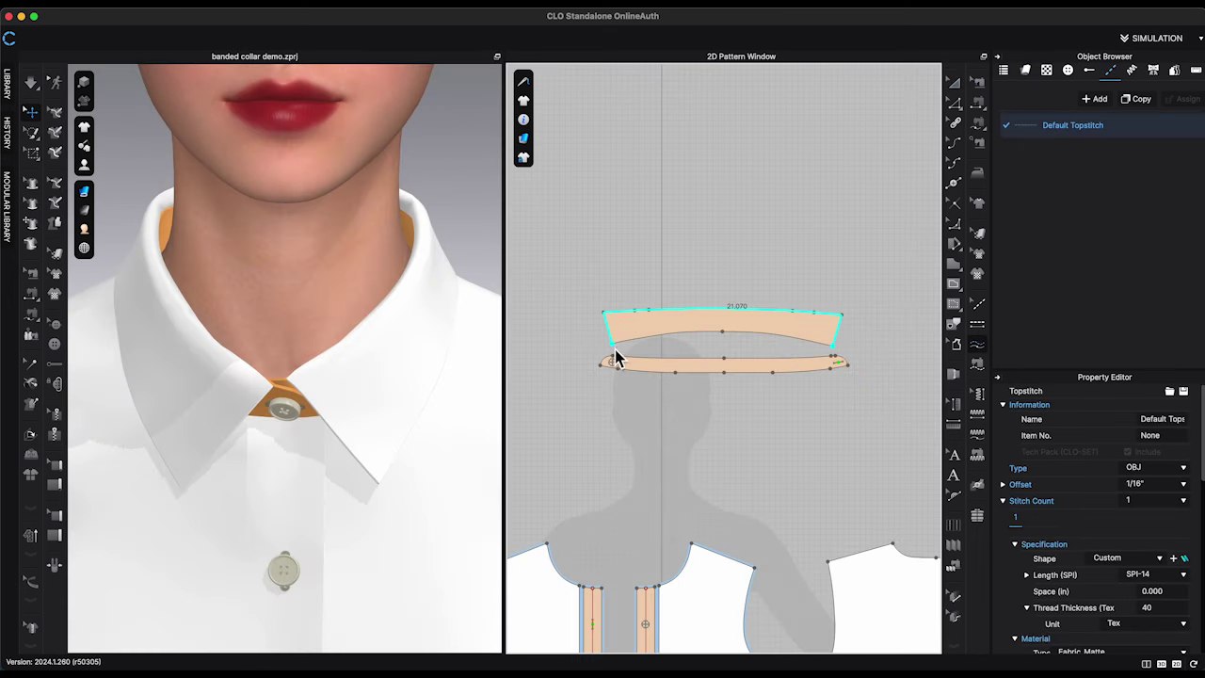
{"action": "left_click", "coordinate": [613, 367]}
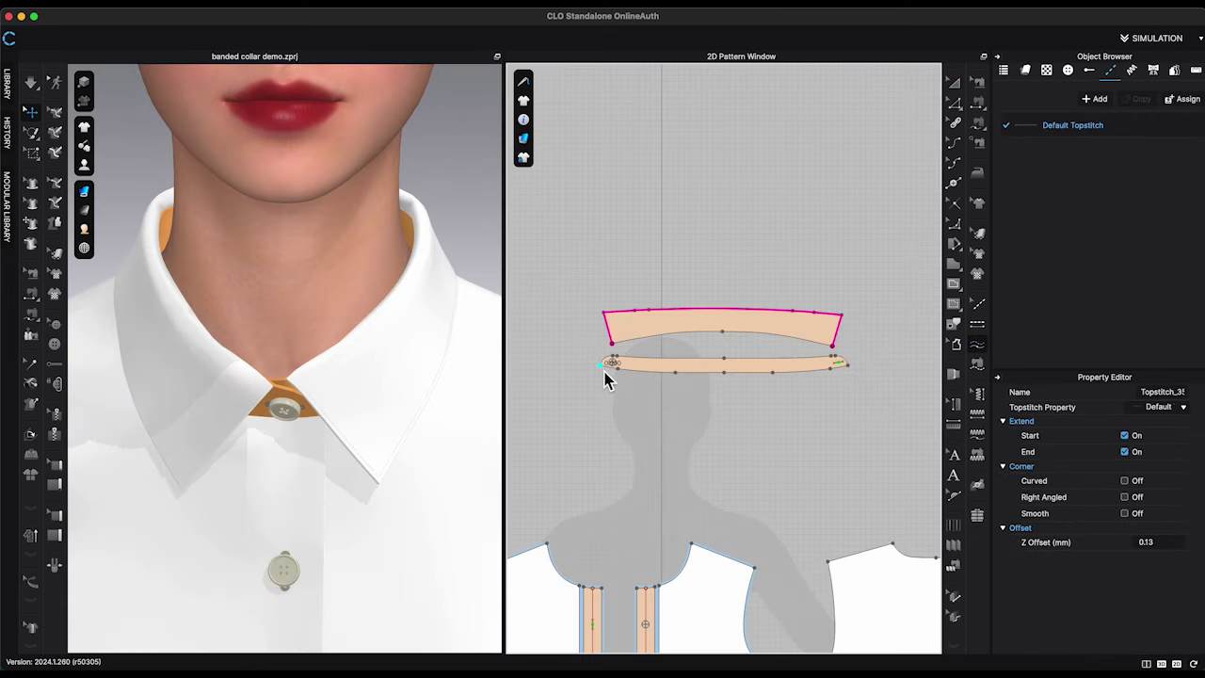
{"action": "left_click", "coordinate": [864, 380]}
{"action": "scroll", "coordinate": [394, 442], "scroll_direction": "up", "scroll_amount": 5}
Change the stitch length (SPI) of the default topstitch
{"action": "left_click", "coordinate": [1077, 132]}
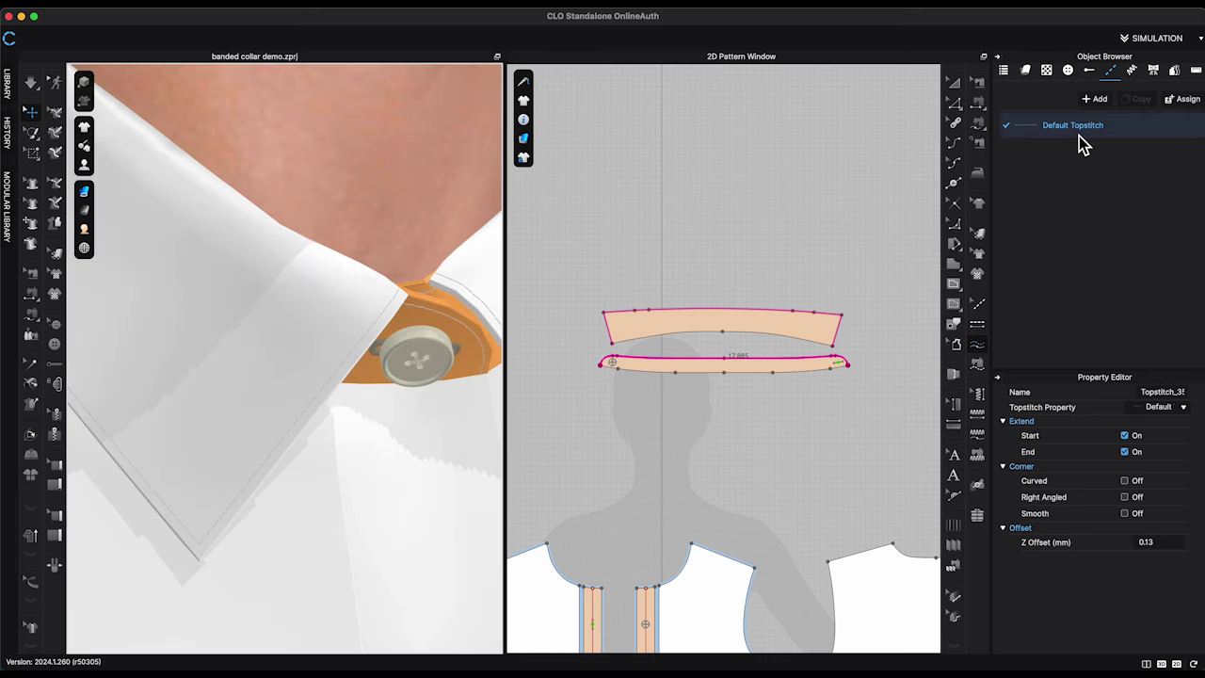
{"action": "left_click", "coordinate": [1140, 520]}
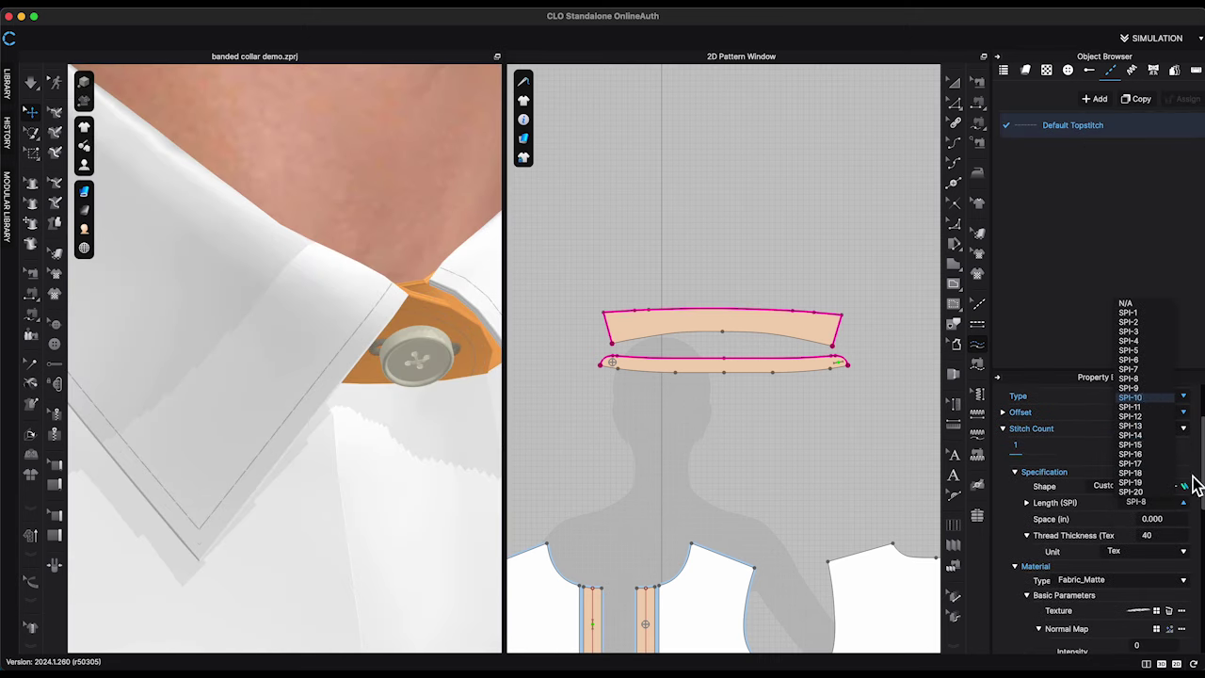
{"action": "left_click", "coordinate": [1141, 405]}
Topstitch the placket edges and back shoulder seam, and set the body and sleeve patterns' particle distance to 10 mm
{"action": "scroll", "coordinate": [1176, 568], "scroll_direction": "down", "scroll_amount": 5}
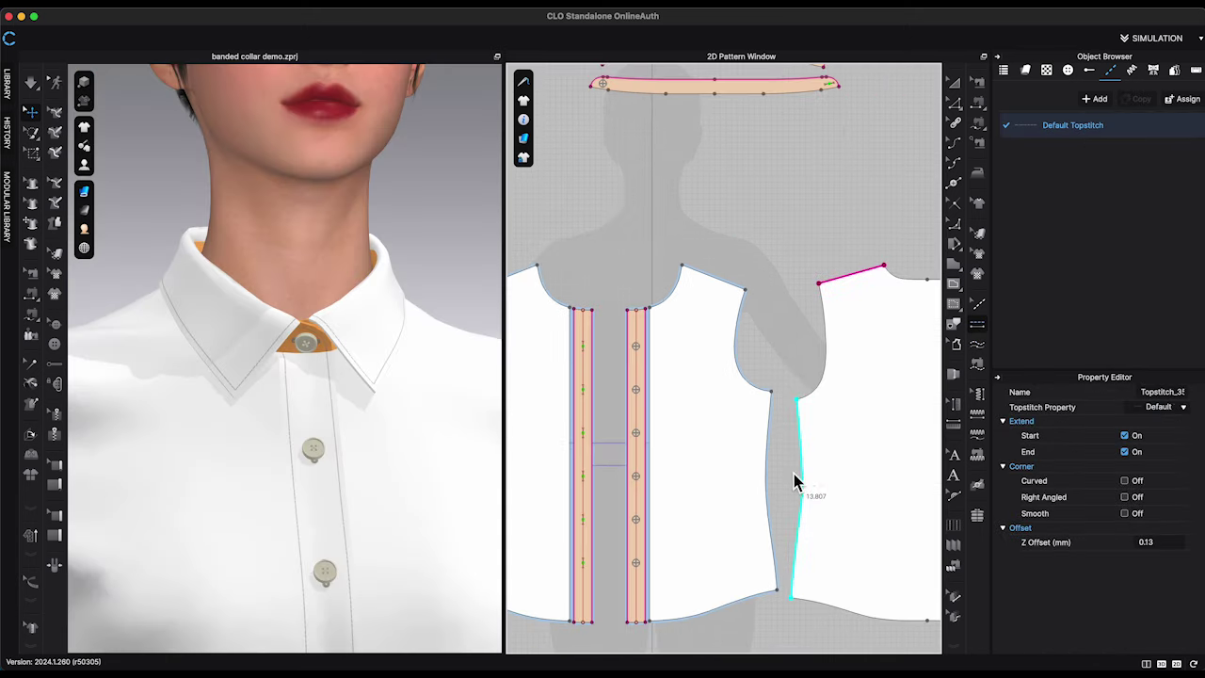
{"action": "scroll", "coordinate": [796, 479], "scroll_direction": "down", "scroll_amount": 3}
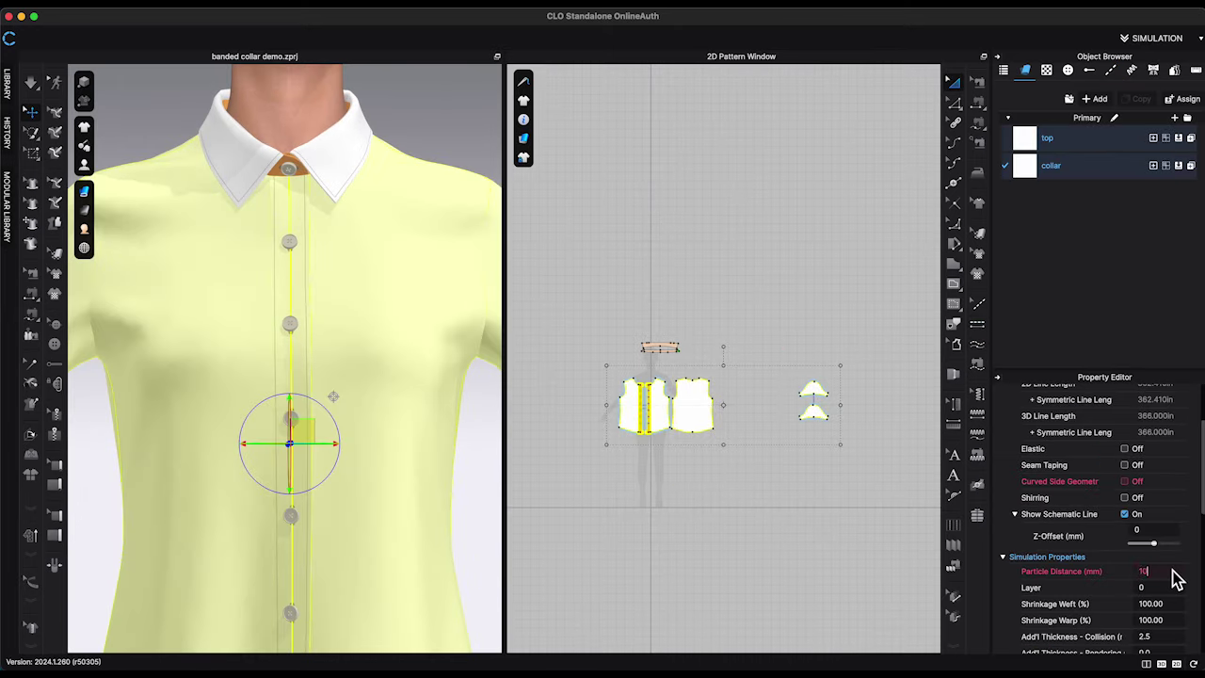
{"action": "scroll", "coordinate": [745, 424], "scroll_direction": "up", "scroll_amount": 5}
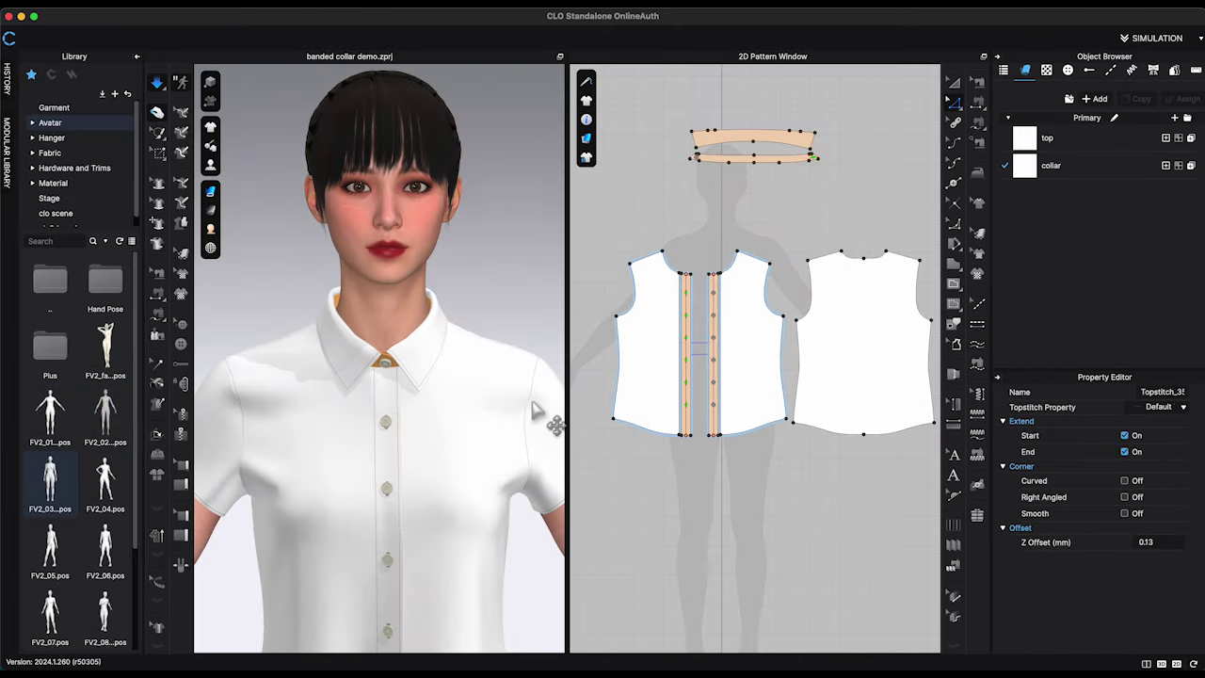
Settle the finished shirt during simulation by pulling on the sleeve hem
{"action": "left_click", "coordinate": [318, 530]}
{"action": "left_click", "coordinate": [273, 477]}
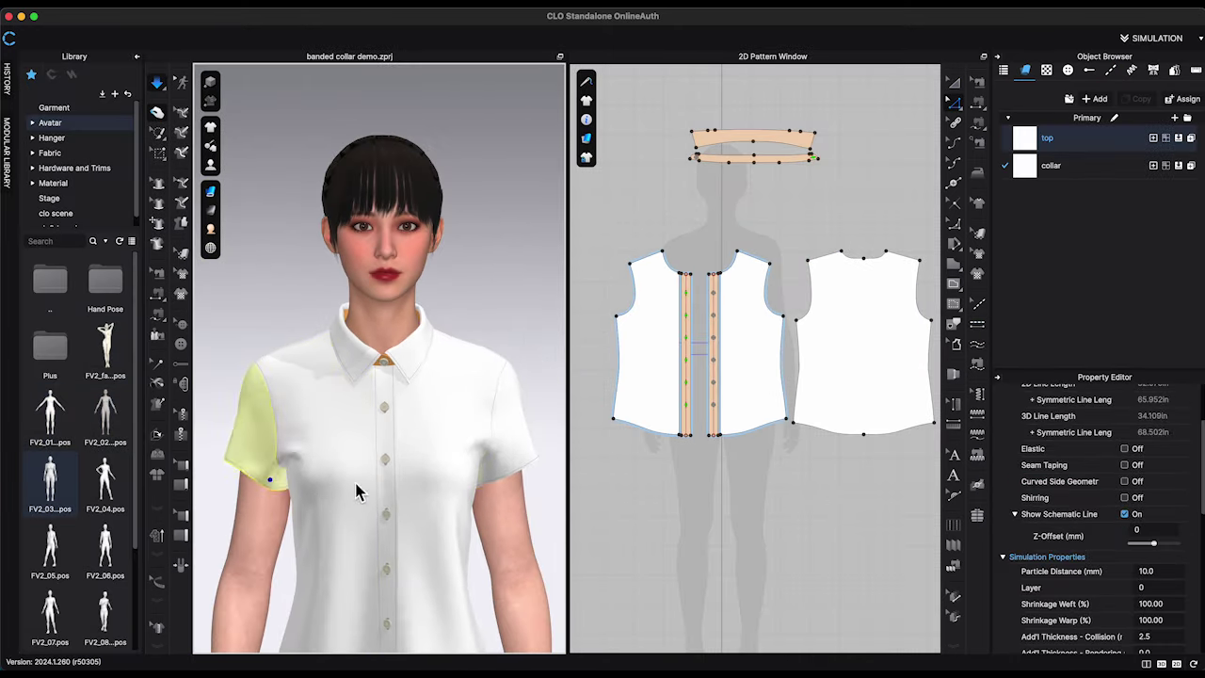
{"action": "right_click", "coordinate": [370, 369]}
{"action": "left_click", "coordinate": [519, 244]}
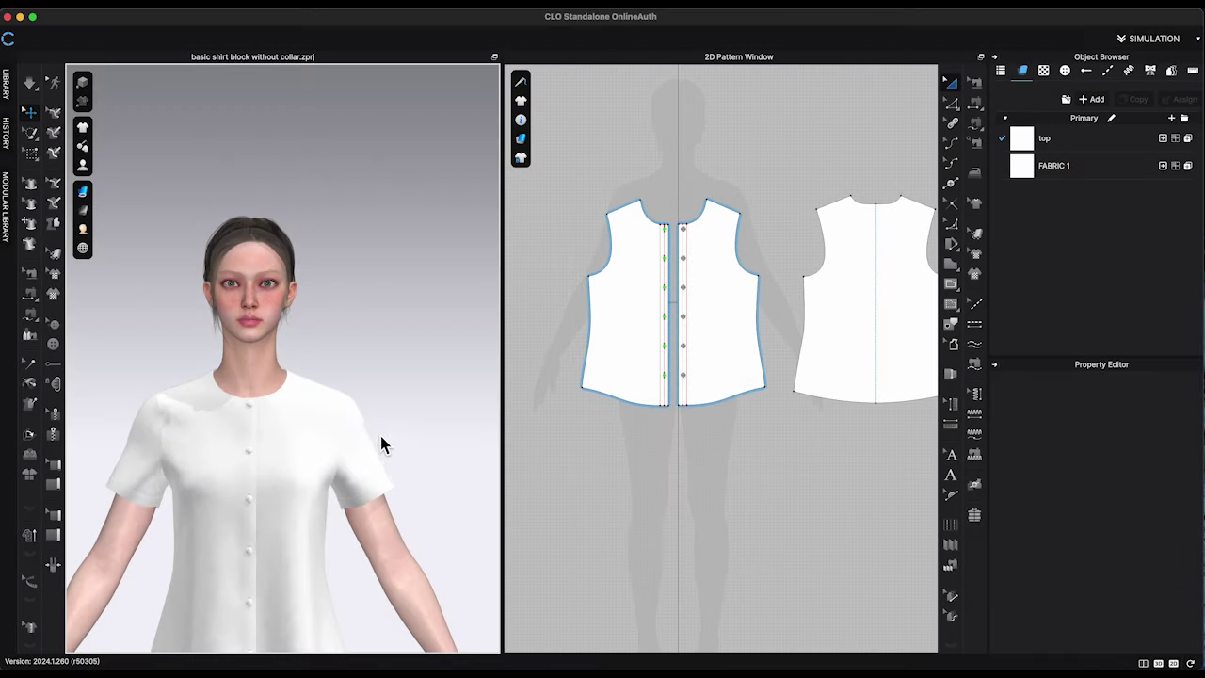
Walk the right front pattern onto the back pattern so their shoulder seams meet at the neckline point
{"action": "scroll", "coordinate": [381, 441], "scroll_direction": "up", "scroll_amount": 5}
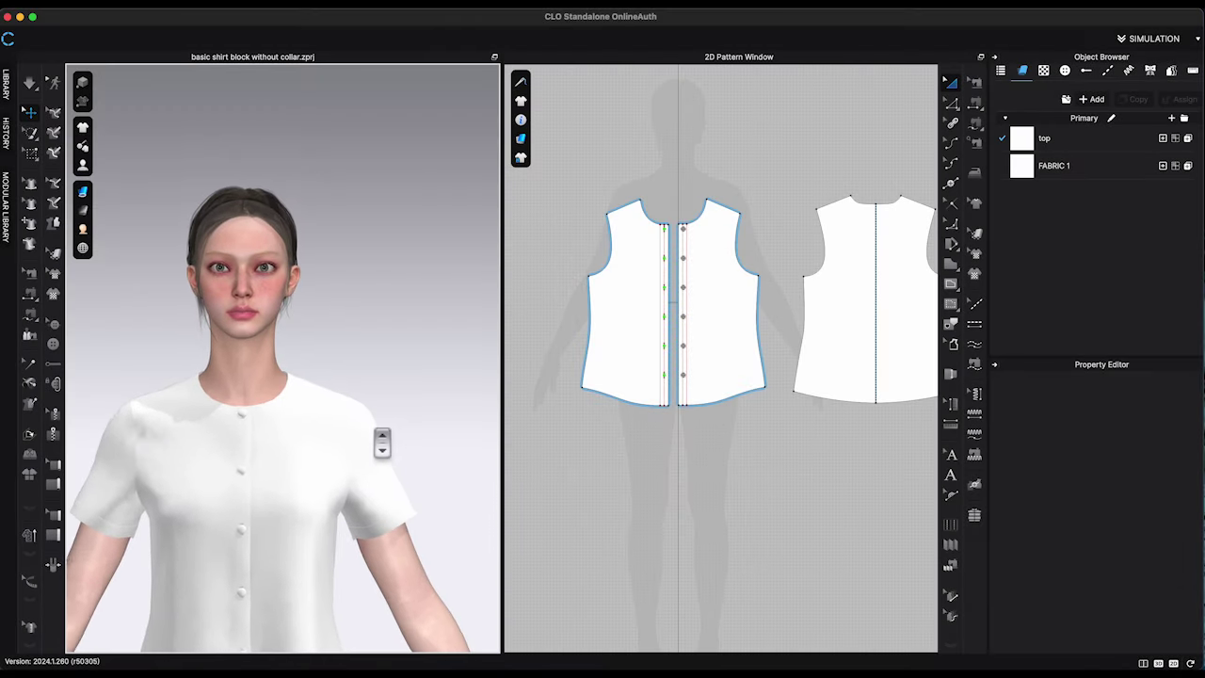
{"action": "middle_click_drag", "start_coordinate": [381, 440], "coordinate": [447, 418]}
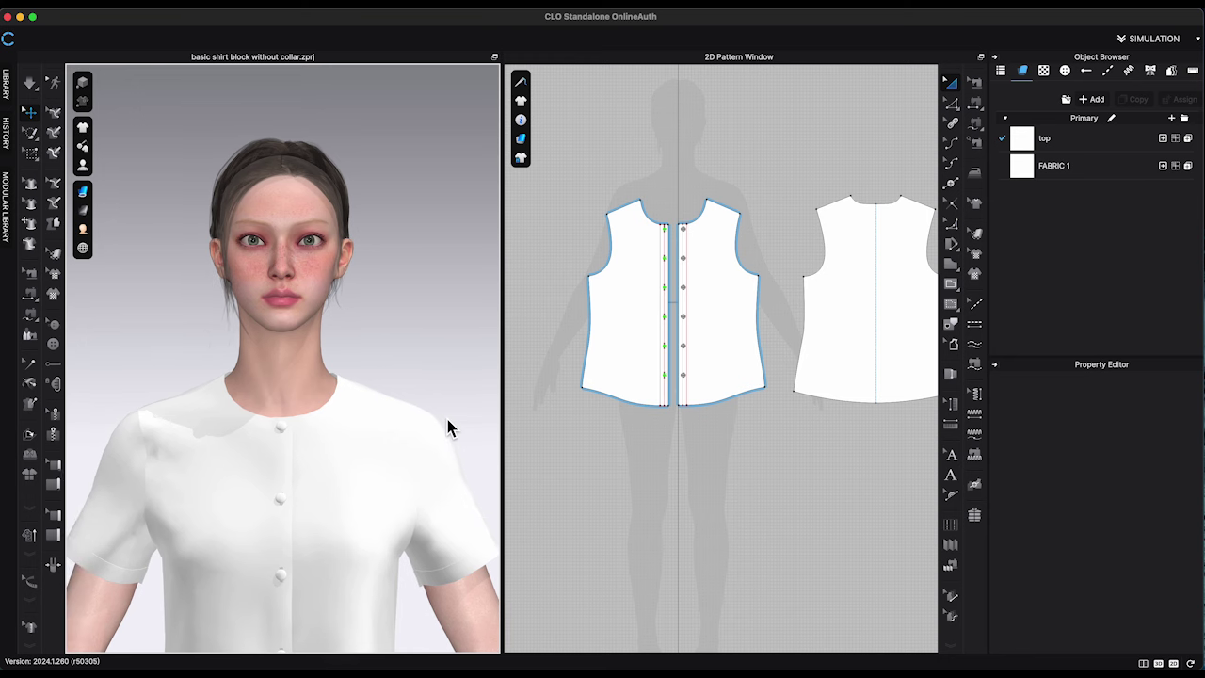
{"action": "middle_click_drag", "start_coordinate": [777, 490], "coordinate": [728, 645]}
{"action": "scroll", "coordinate": [716, 430], "scroll_direction": "up", "scroll_amount": 6}
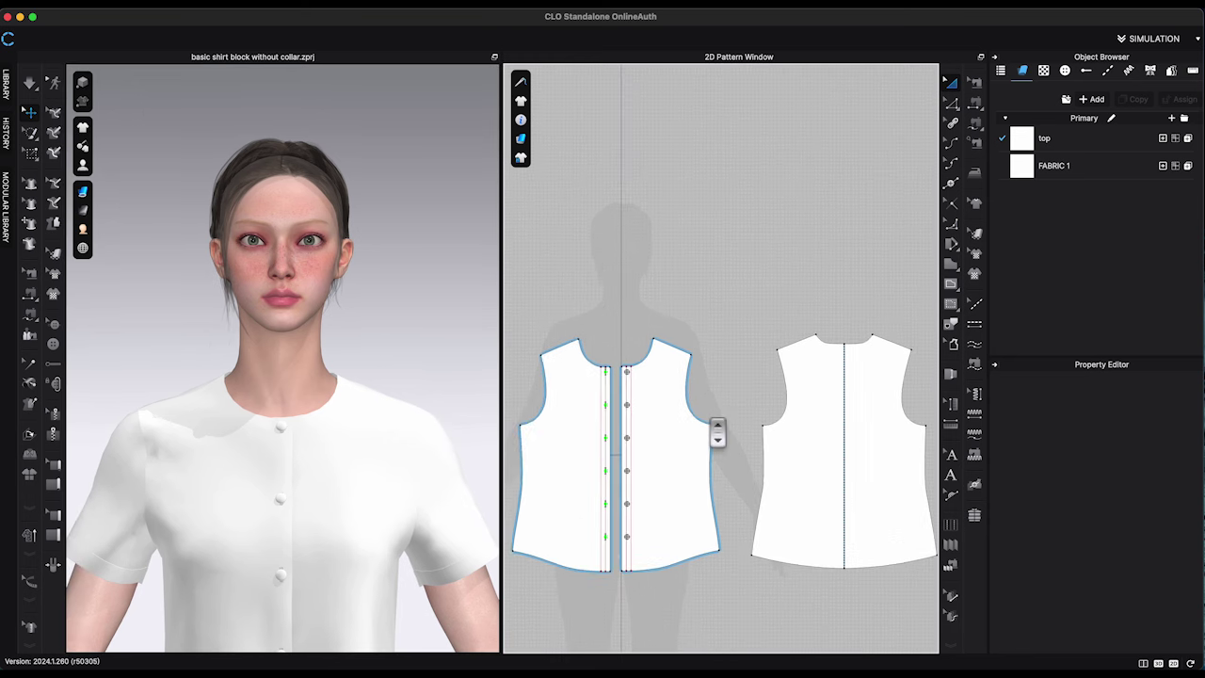
{"action": "scroll", "coordinate": [717, 433], "scroll_direction": "up", "scroll_amount": 1}
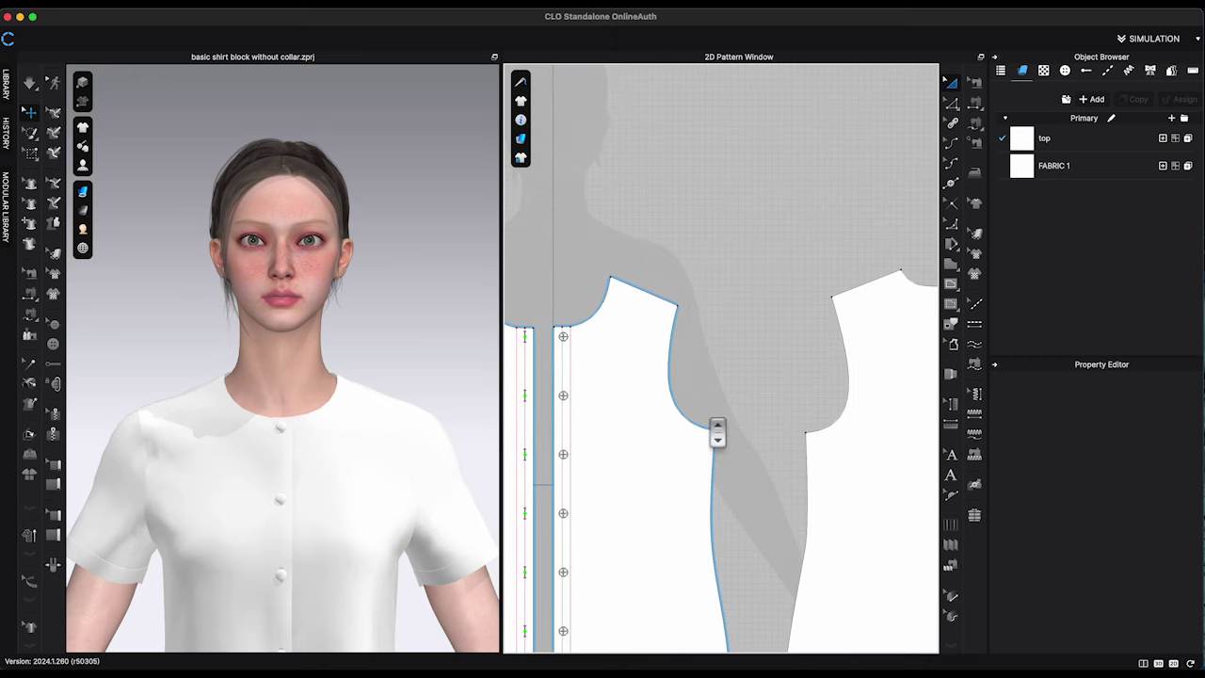
{"action": "middle_click_drag", "start_coordinate": [748, 419], "coordinate": [720, 383]}
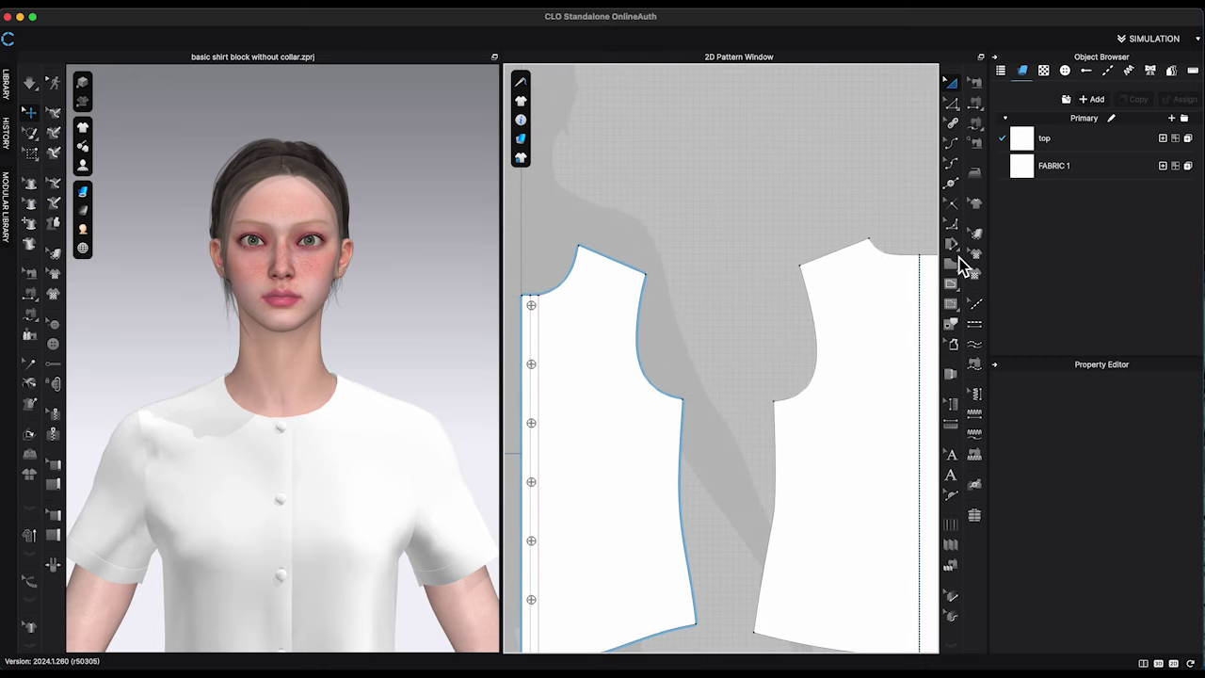
{"action": "left_click", "coordinate": [951, 374]}
{"action": "left_click", "coordinate": [579, 247]}
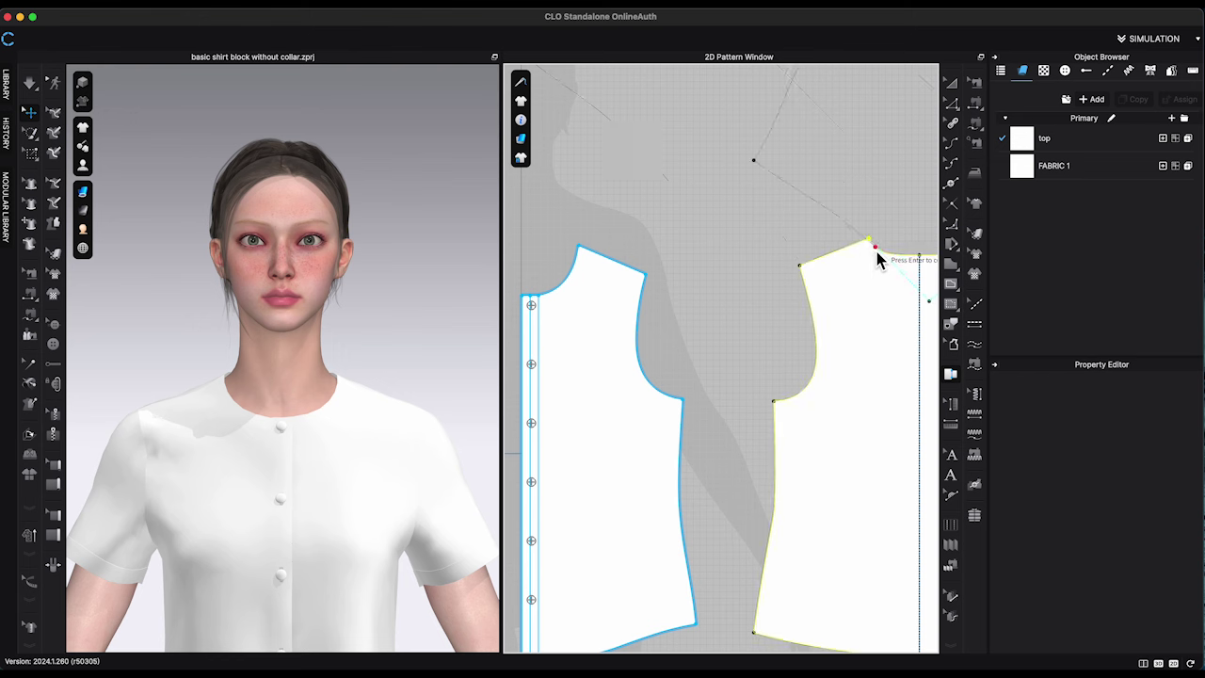
{"action": "right_click", "coordinate": [863, 248]}
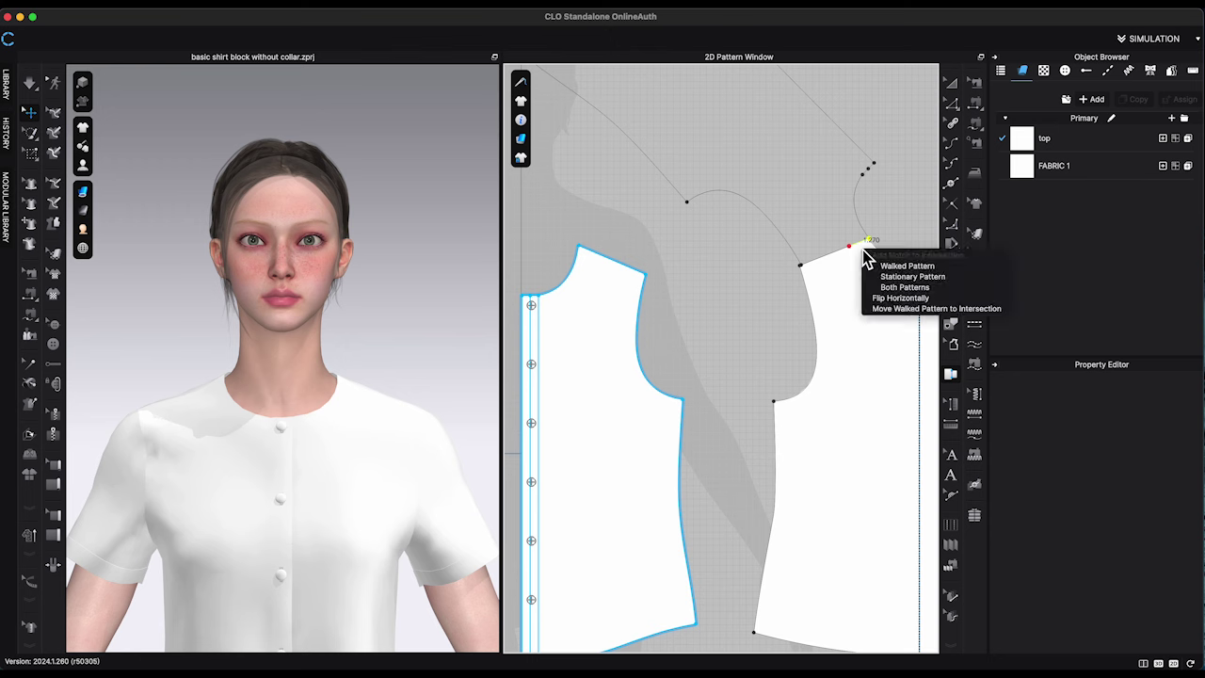
{"action": "left_click", "coordinate": [897, 310]}
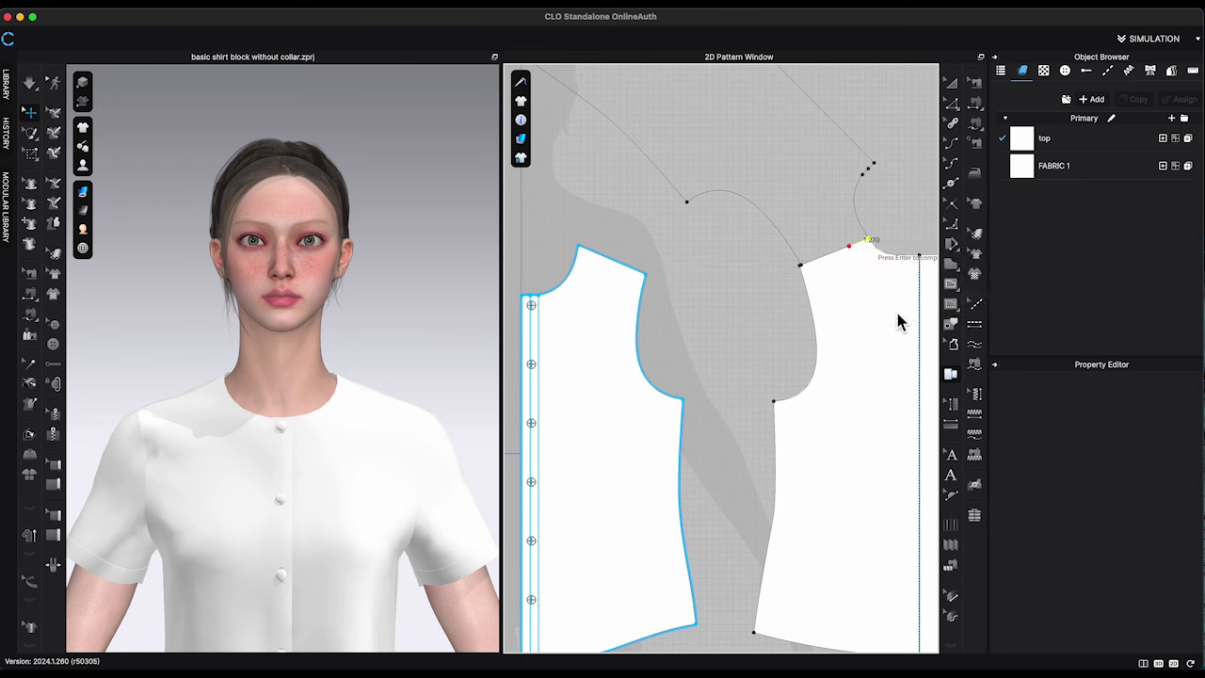
{"action": "scroll", "coordinate": [894, 249], "scroll_direction": "up", "scroll_amount": 6}
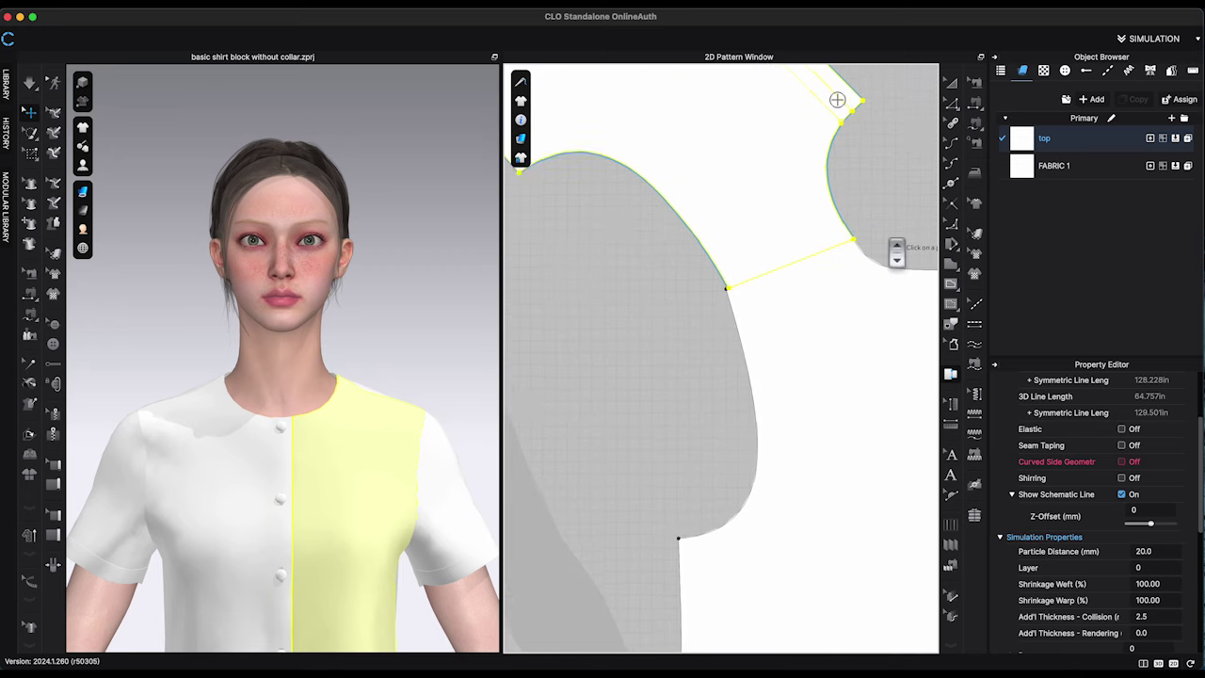
Move the front pattern's armhole-side shoulder point onto the matching shoulder point of the back pattern
{"action": "left_click", "coordinate": [954, 104]}
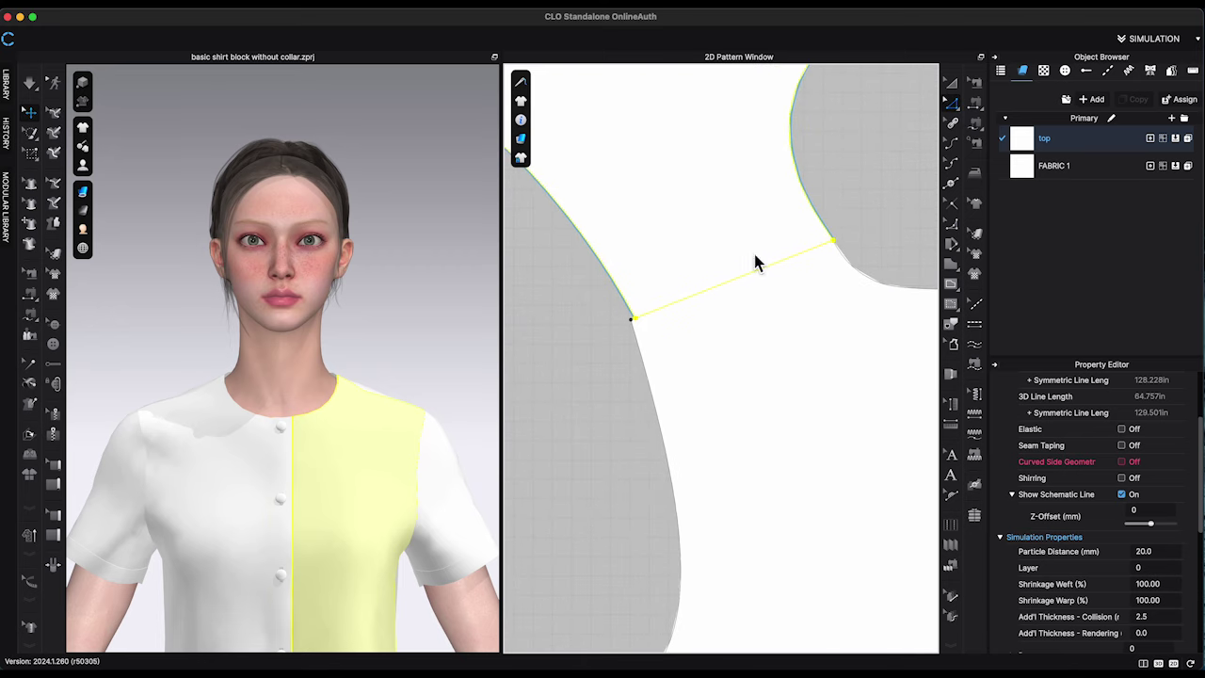
{"action": "scroll", "coordinate": [653, 330], "scroll_direction": "up", "scroll_amount": 3}
{"action": "left_click", "coordinate": [628, 320]}
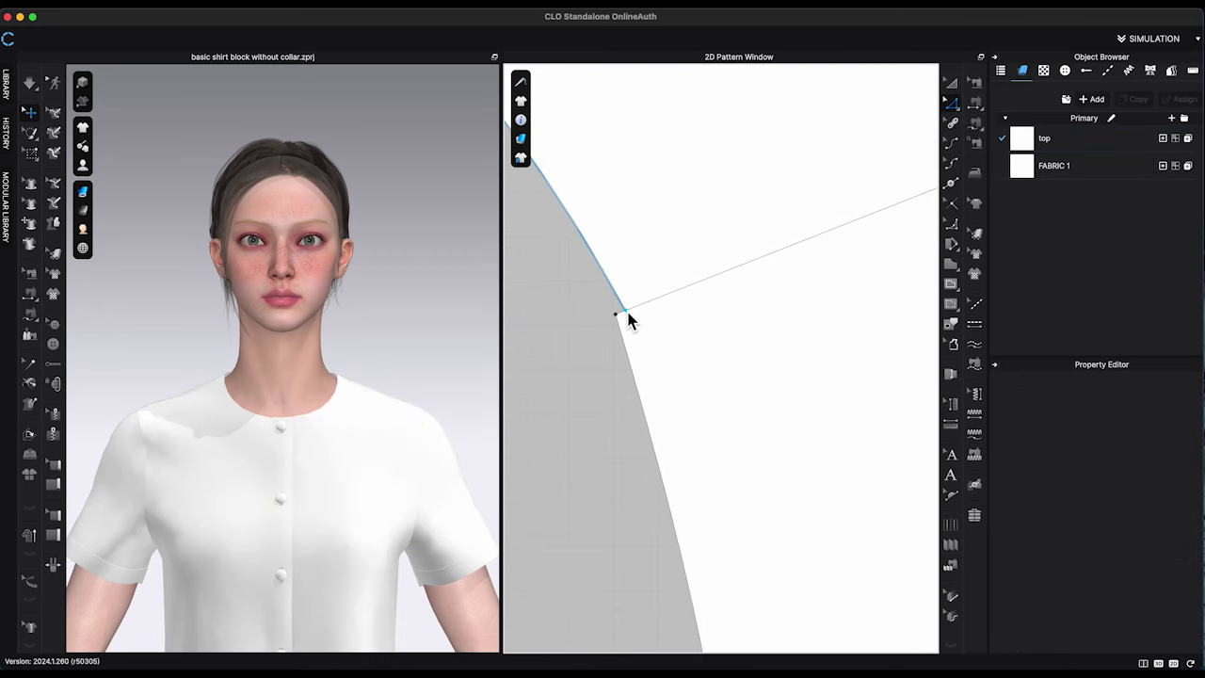
{"action": "left_click", "coordinate": [627, 316]}
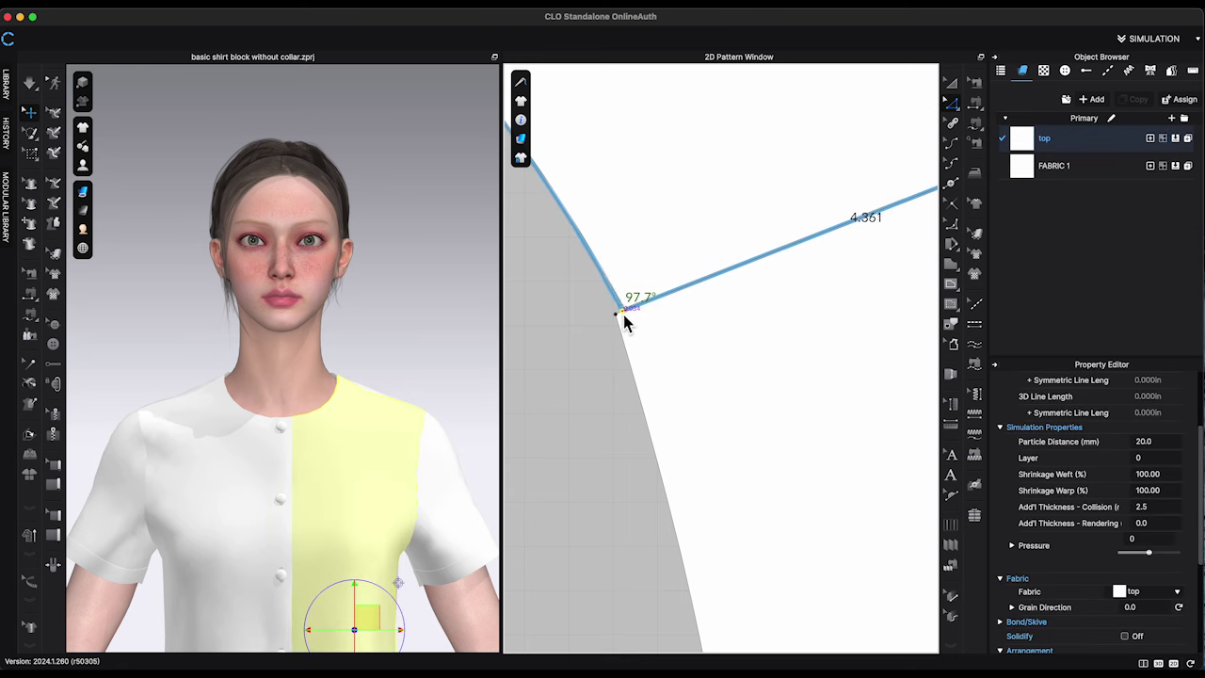
{"action": "left_click", "coordinate": [610, 346]}
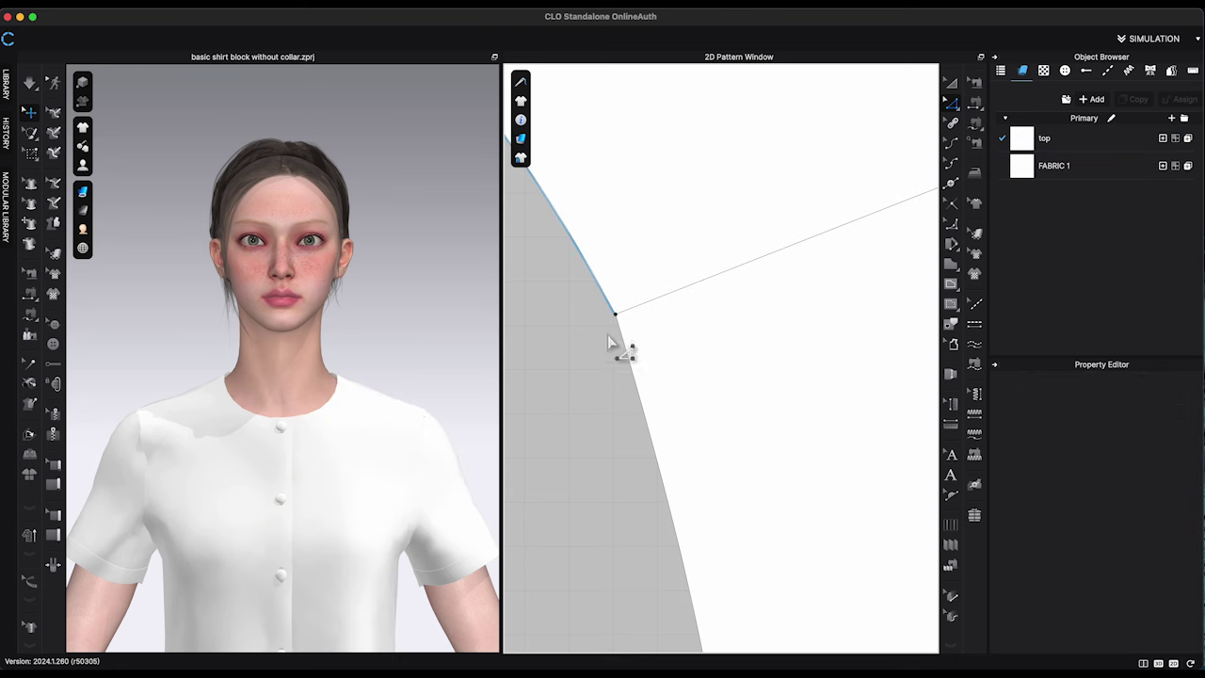
Trace the collar's neck edge with the Polygon tool from the front placket line through the shoulder point to the center back
{"action": "scroll", "coordinate": [654, 344], "scroll_direction": "down", "scroll_amount": 6}
{"action": "scroll", "coordinate": [659, 349], "scroll_direction": "down", "scroll_amount": 5}
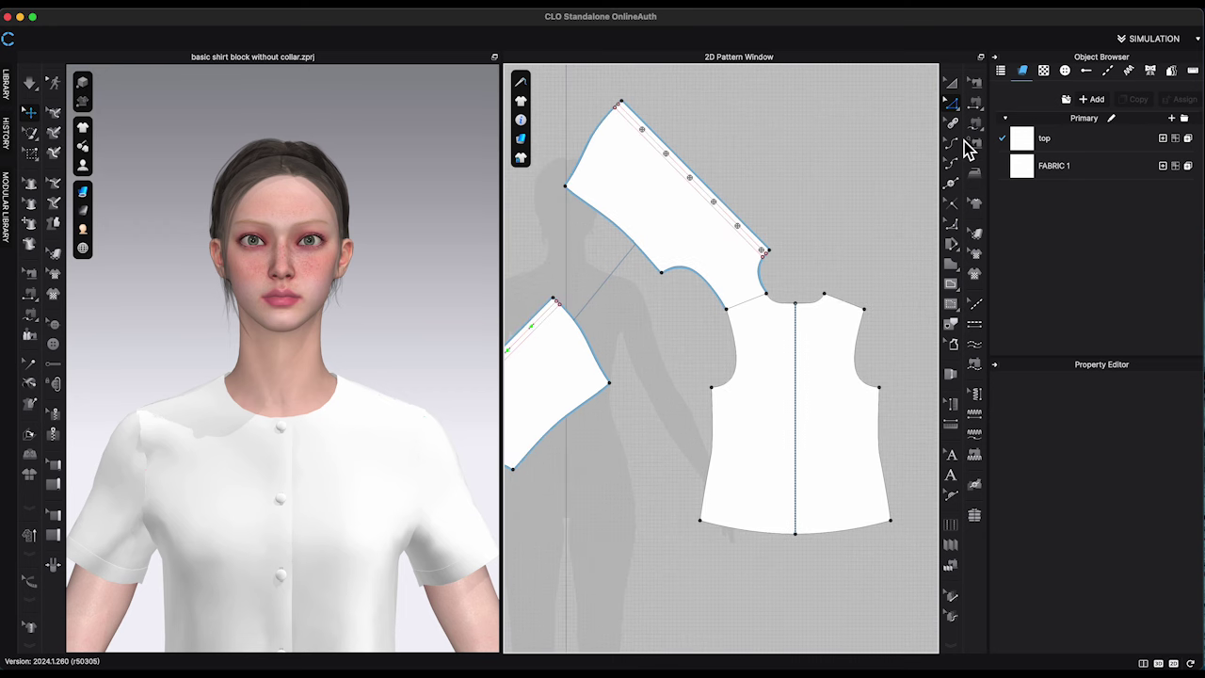
{"action": "scroll", "coordinate": [837, 273], "scroll_direction": "up", "scroll_amount": 3}
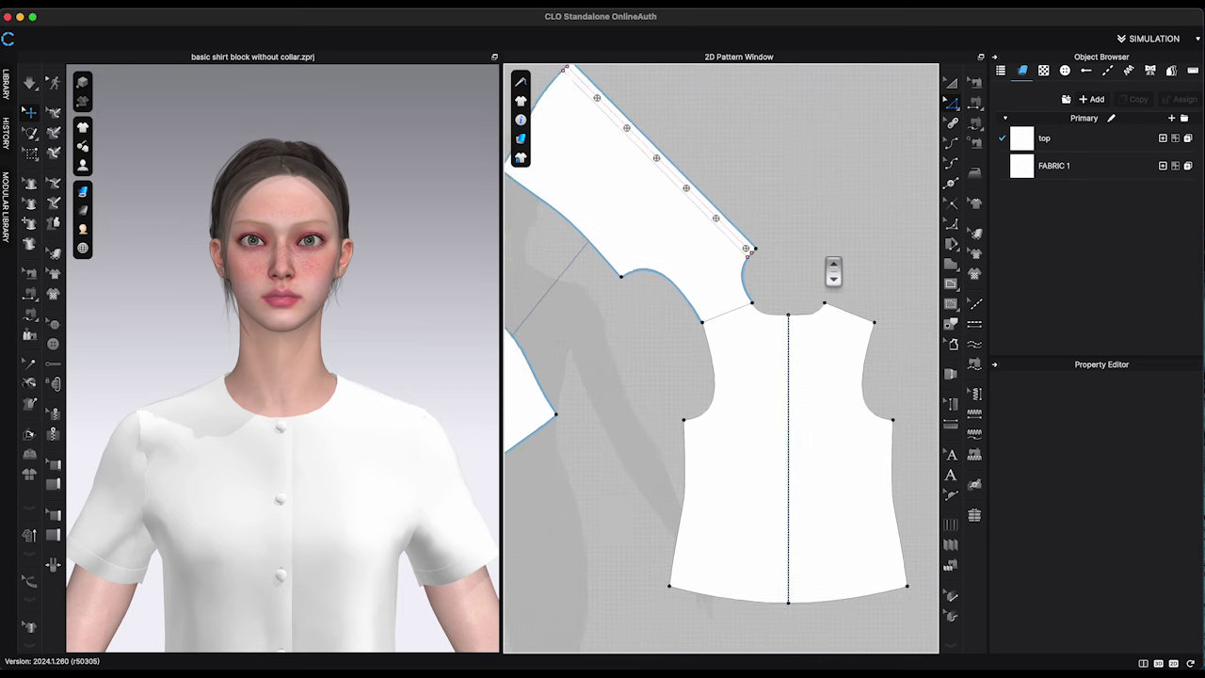
{"action": "left_click", "coordinate": [950, 267]}
{"action": "scroll", "coordinate": [743, 264], "scroll_direction": "up", "scroll_amount": 4}
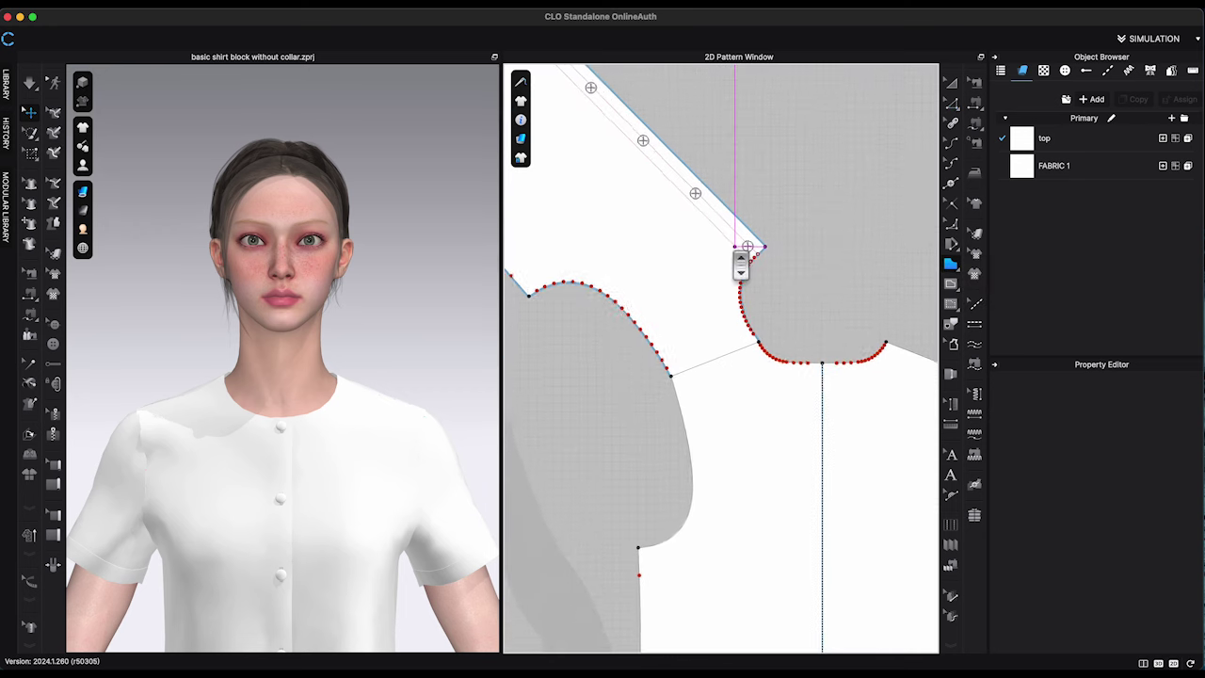
{"action": "scroll", "coordinate": [768, 266], "scroll_direction": "up", "scroll_amount": 5}
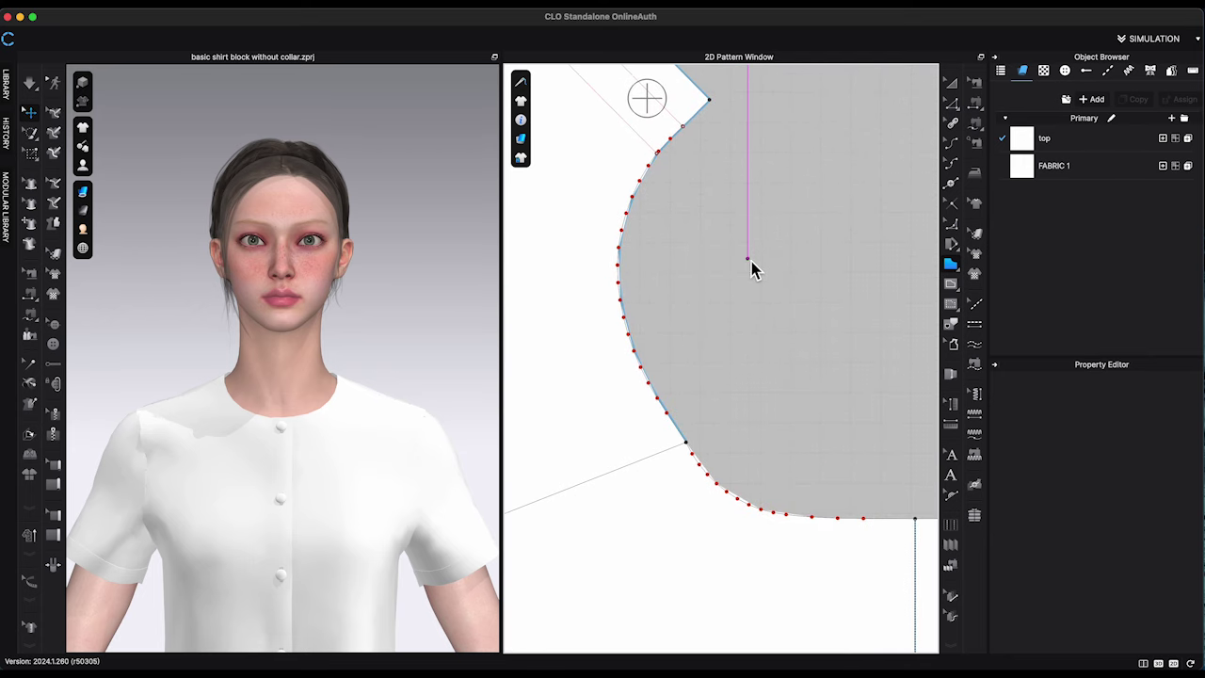
{"action": "scroll", "coordinate": [747, 259], "scroll_direction": "down", "scroll_amount": 1}
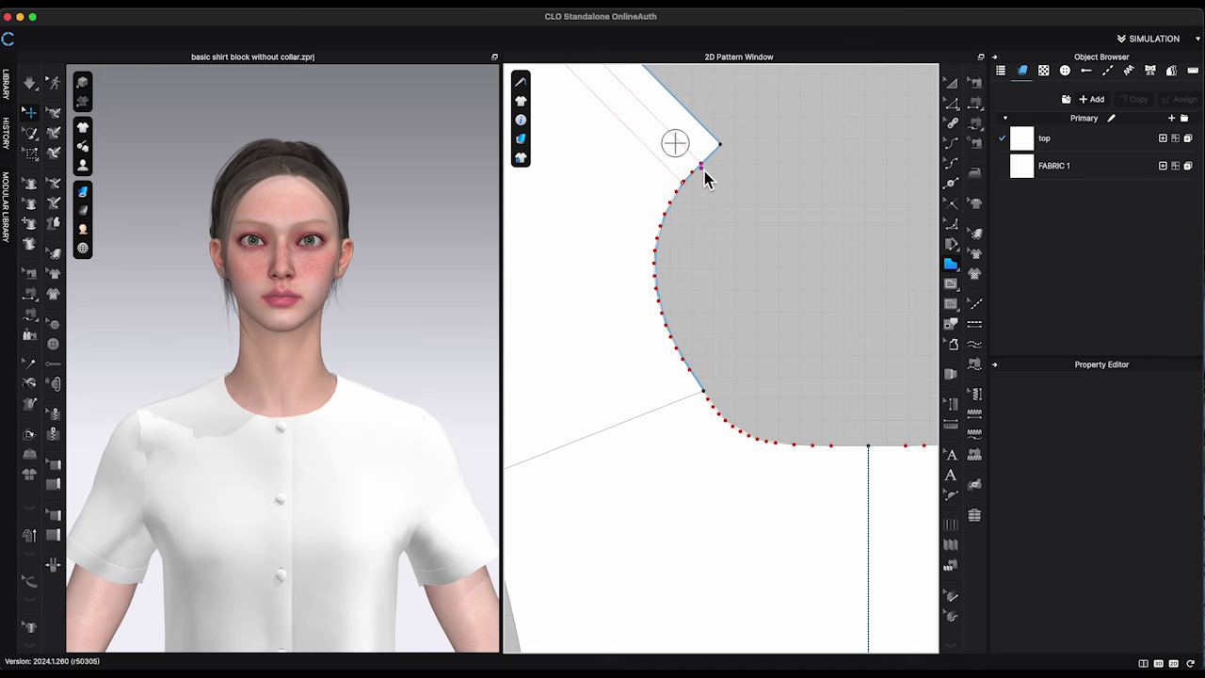
{"action": "scroll", "coordinate": [710, 380], "scroll_direction": "down", "scroll_amount": 5}
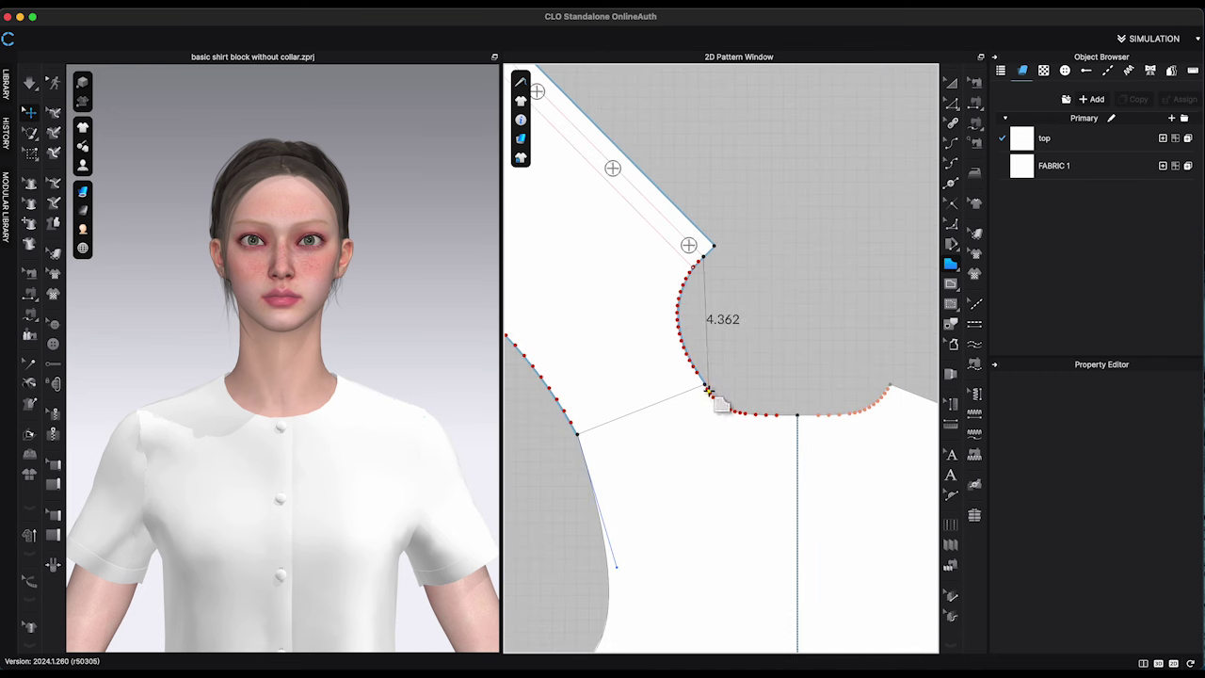
{"action": "left_click_drag", "start_coordinate": [704, 384], "coordinate": [763, 460]}
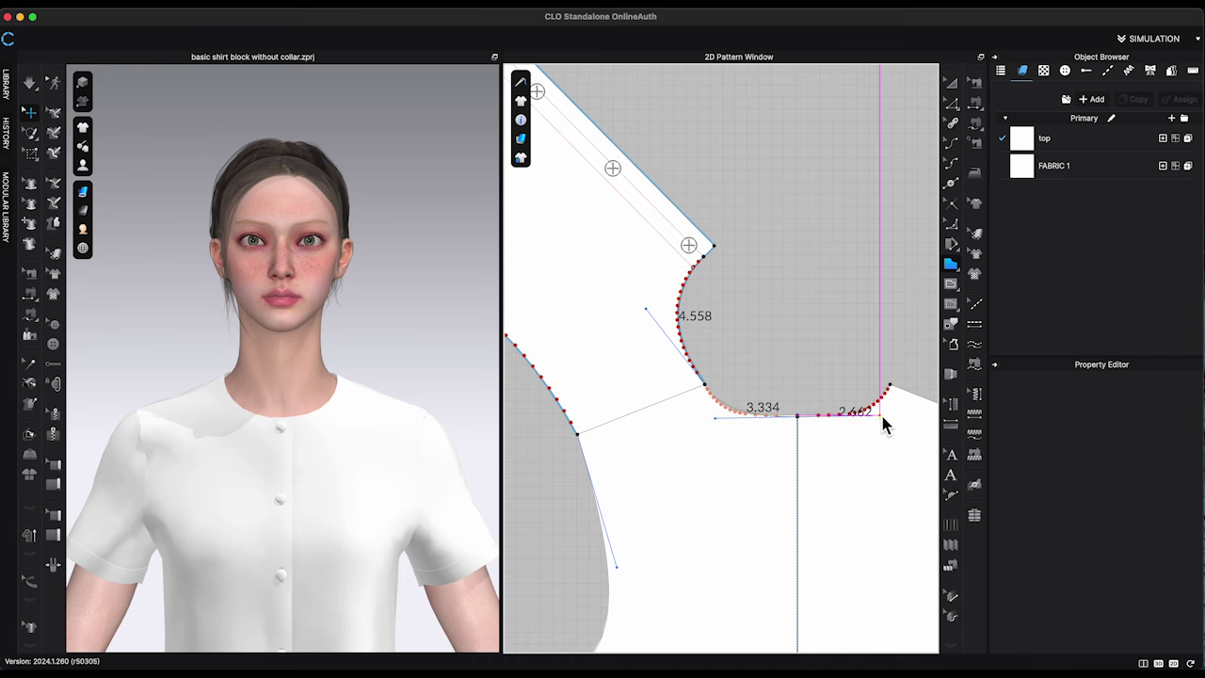
Draw the collar's center back edge about 2.01 in long, curve the outer edge across the shoulder seam to the front, and close the shape
{"action": "left_click", "coordinate": [798, 478]}
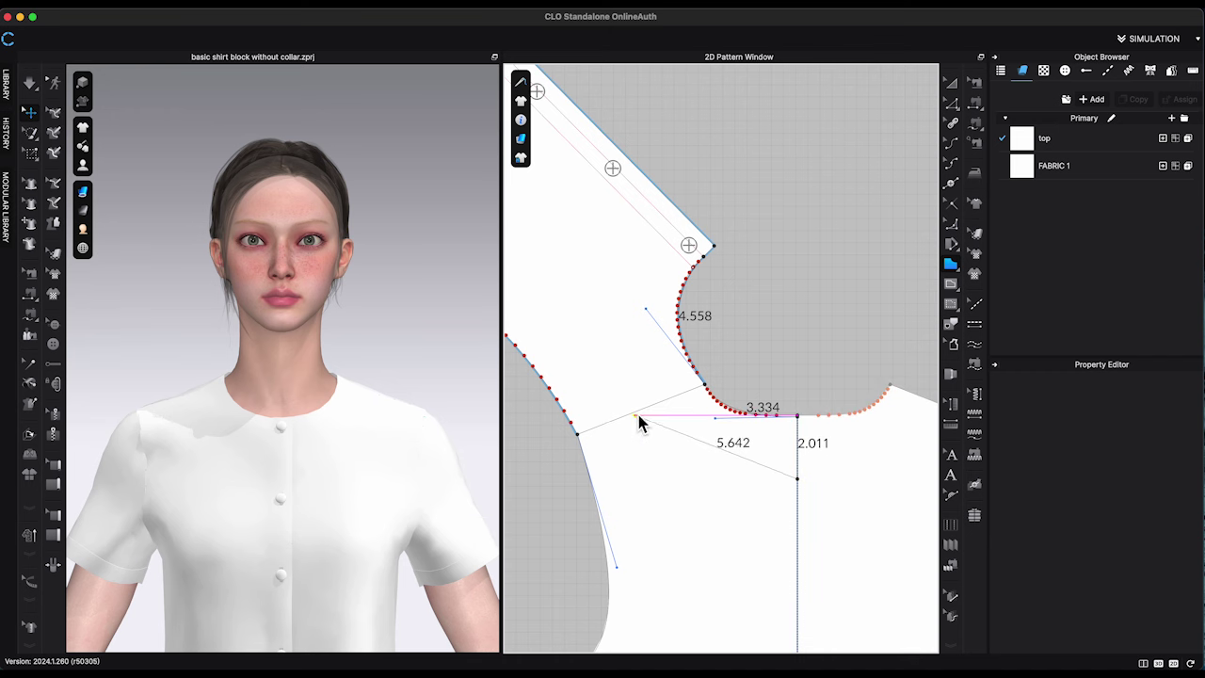
{"action": "scroll", "coordinate": [631, 411], "scroll_direction": "up", "scroll_amount": 2}
{"action": "left_click_drag", "start_coordinate": [629, 411], "coordinate": [571, 325]}
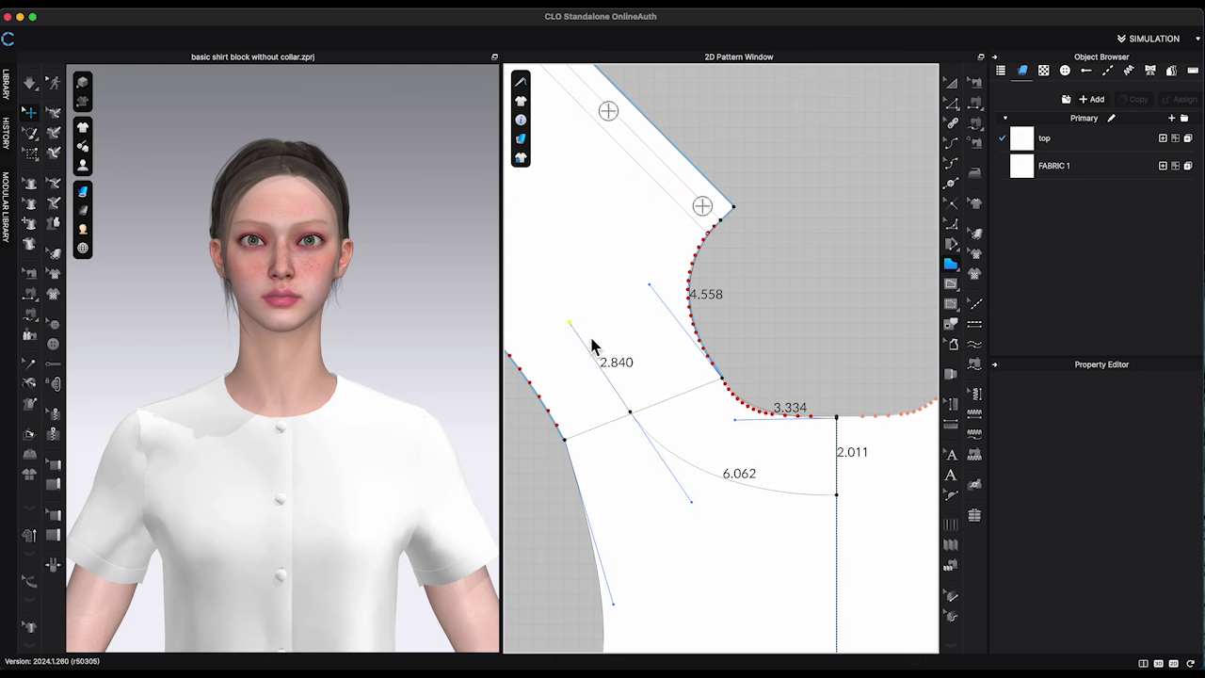
{"action": "left_click", "coordinate": [634, 415]}
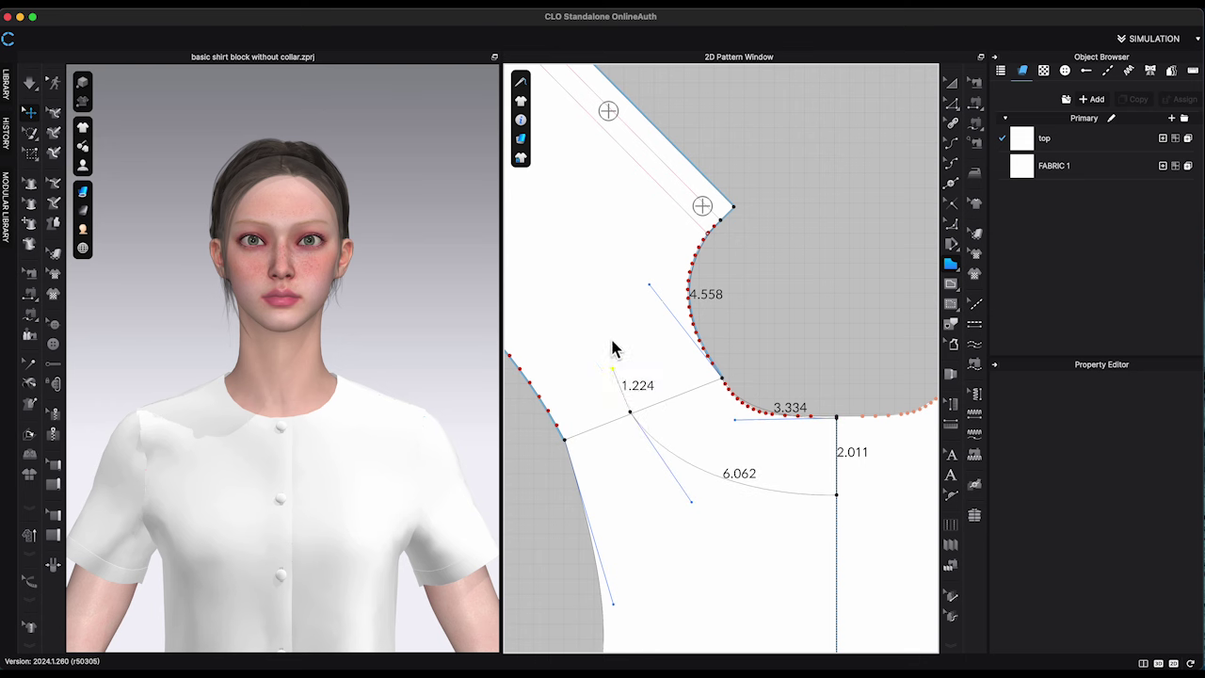
{"action": "mouse_move", "coordinate": [656, 157]}
{"action": "left_mouse_down"}
{"action": "mouse_move", "coordinate": [794, 43]}
{"action": "mouse_move", "coordinate": [667, 170]}
{"action": "left_mouse_up"}
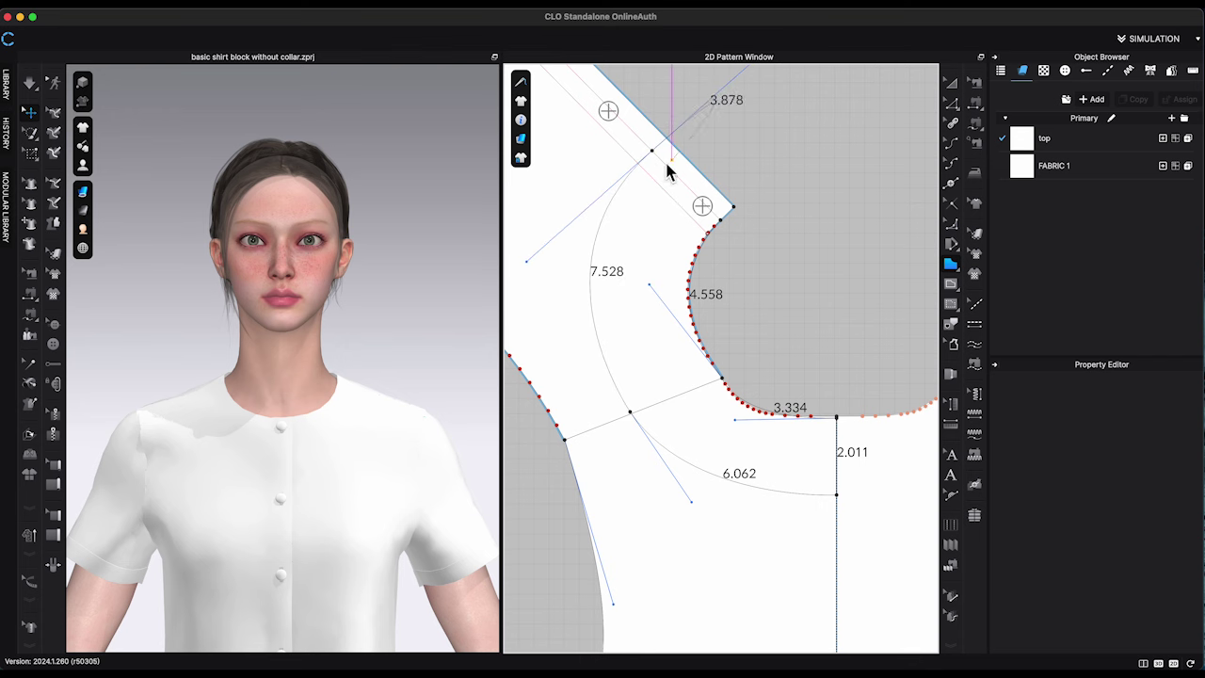
{"action": "left_click", "coordinate": [723, 223]}
Move the drawn collar pattern off the shirt pieces into the empty space above the back neckline
{"action": "left_click", "coordinate": [951, 84]}
{"action": "scroll", "coordinate": [851, 158], "scroll_direction": "down", "scroll_amount": 8}
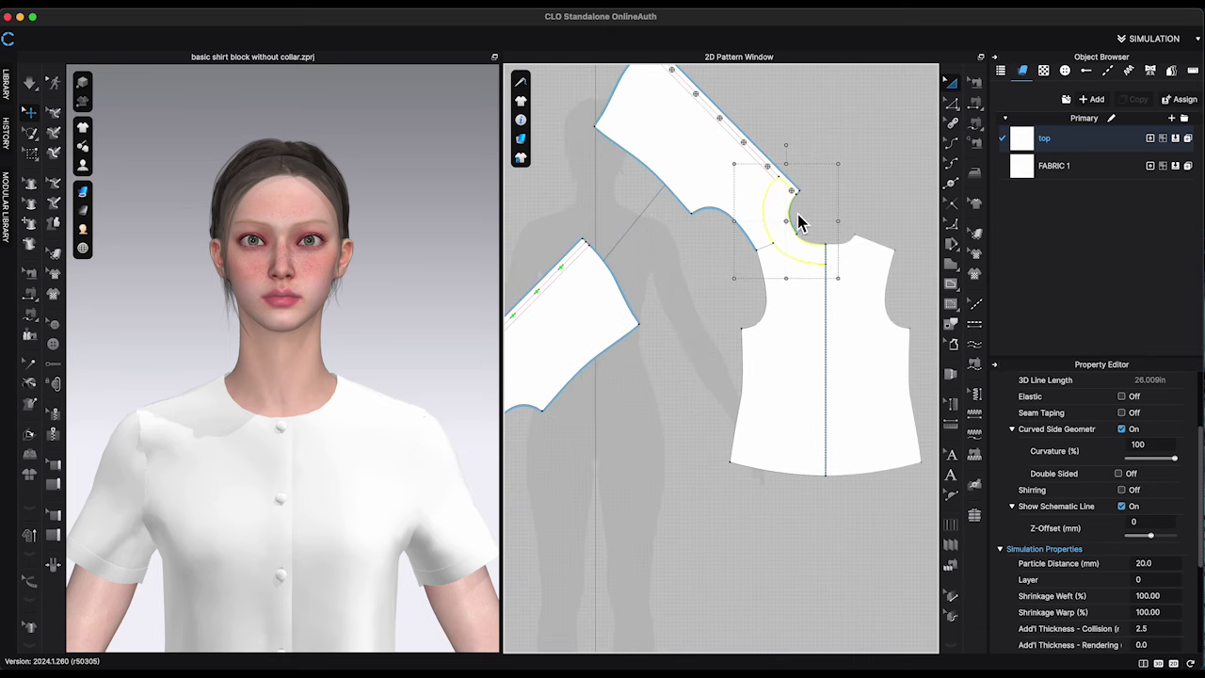
{"action": "key", "text": "super+v"}
{"action": "left_click", "coordinate": [836, 162]}
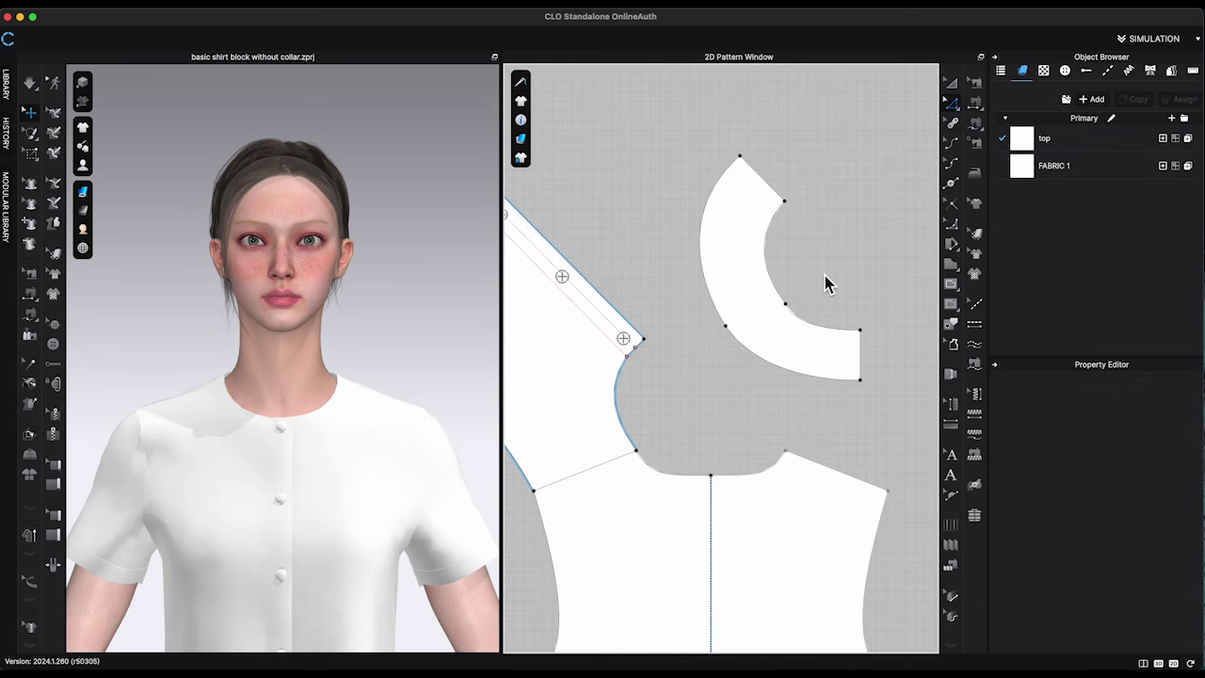
{"action": "scroll", "coordinate": [828, 286], "scroll_direction": "up", "scroll_amount": 4}
{"action": "scroll", "coordinate": [830, 287], "scroll_direction": "up", "scroll_amount": 1}
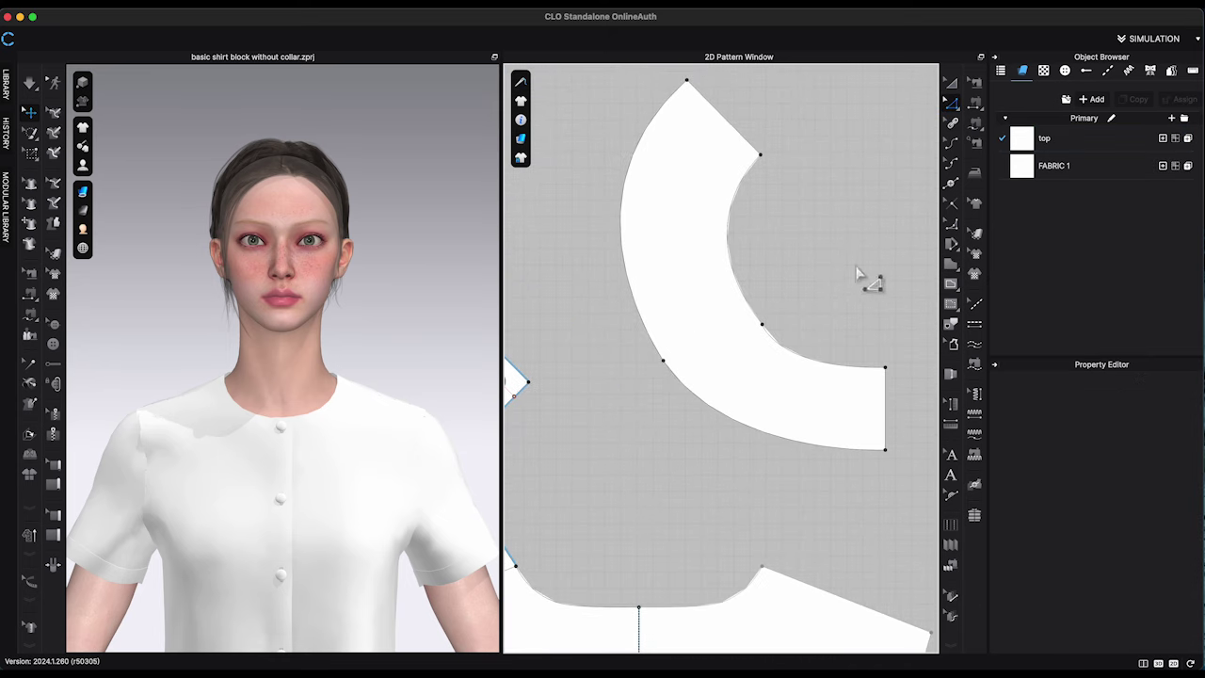
Round the collar's pointed outer front corner with a curve taking about 2.56 in from each edge
{"action": "left_click", "coordinate": [951, 223]}
{"action": "left_click_drag", "start_coordinate": [690, 85], "coordinate": [755, 192]}
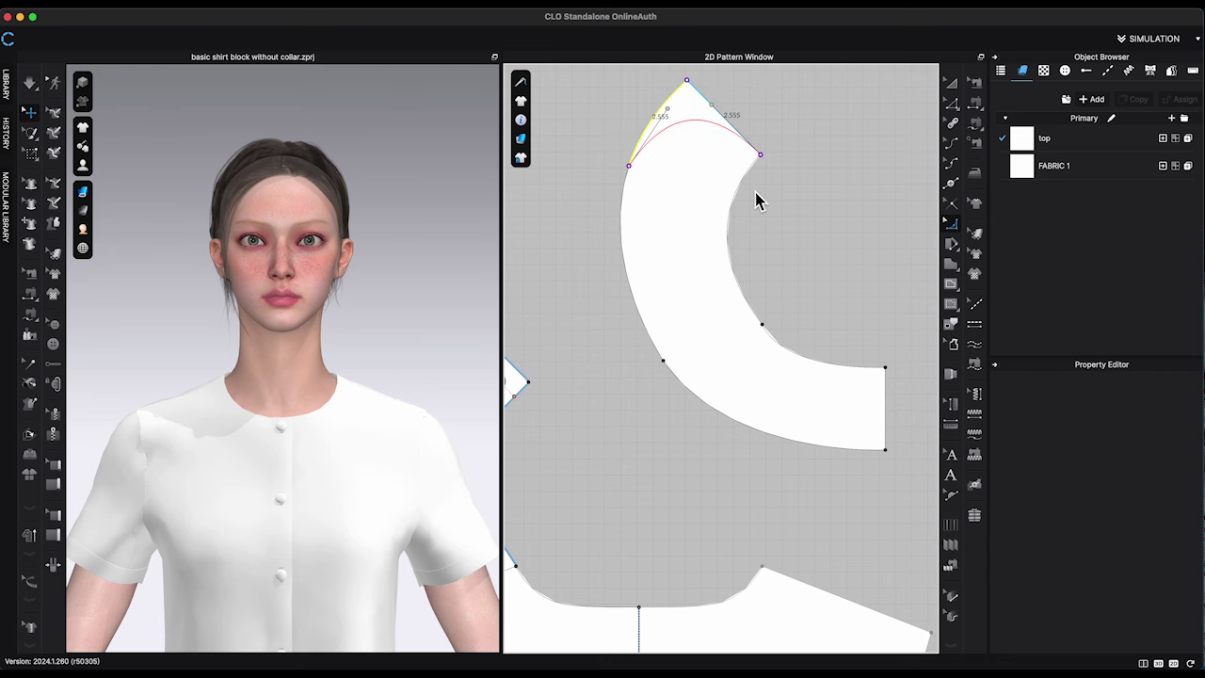
{"action": "left_click_drag", "start_coordinate": [759, 195], "coordinate": [760, 197]}
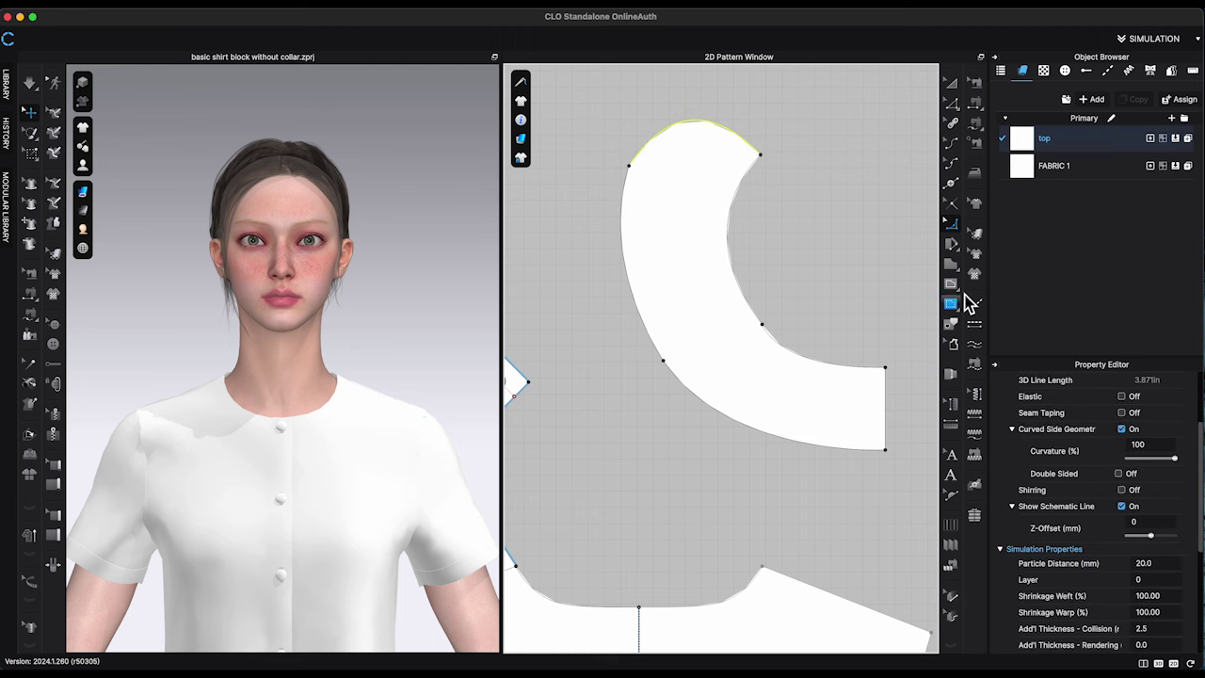
Pivot the collar's front part at the neck shoulder point with the Fullness tool, setting the spread distance to -0.25 in
{"action": "left_click", "coordinate": [960, 250]}
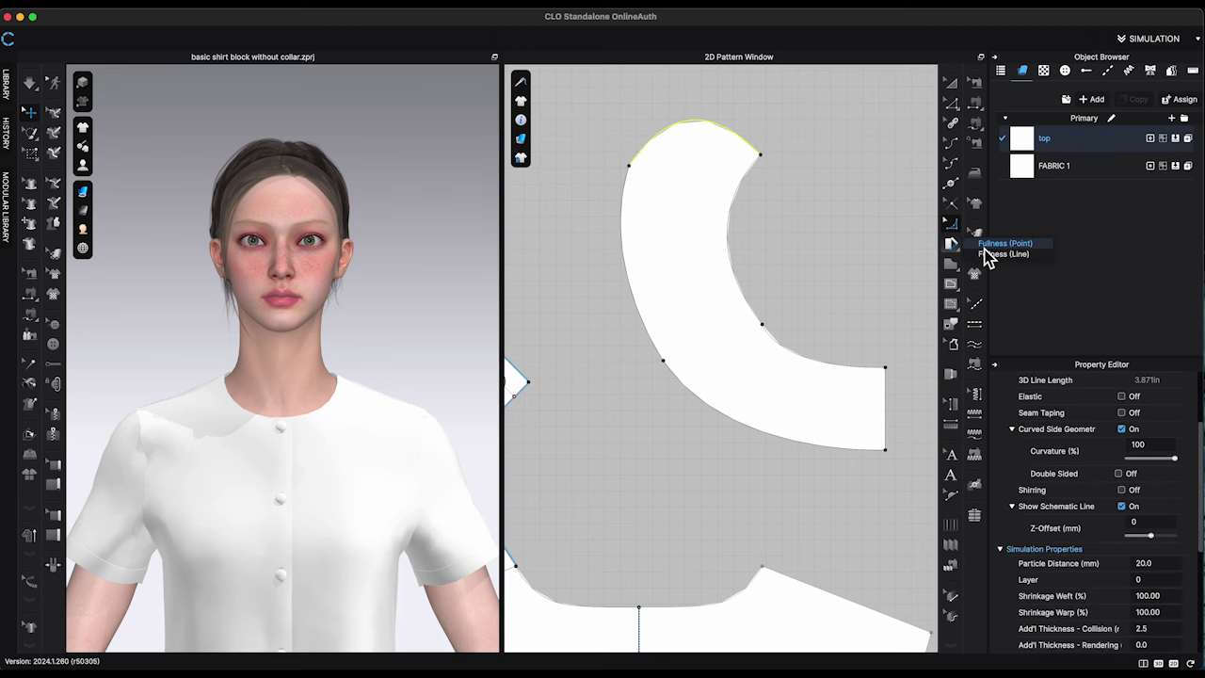
{"action": "left_click", "coordinate": [985, 253]}
{"action": "left_click", "coordinate": [764, 326]}
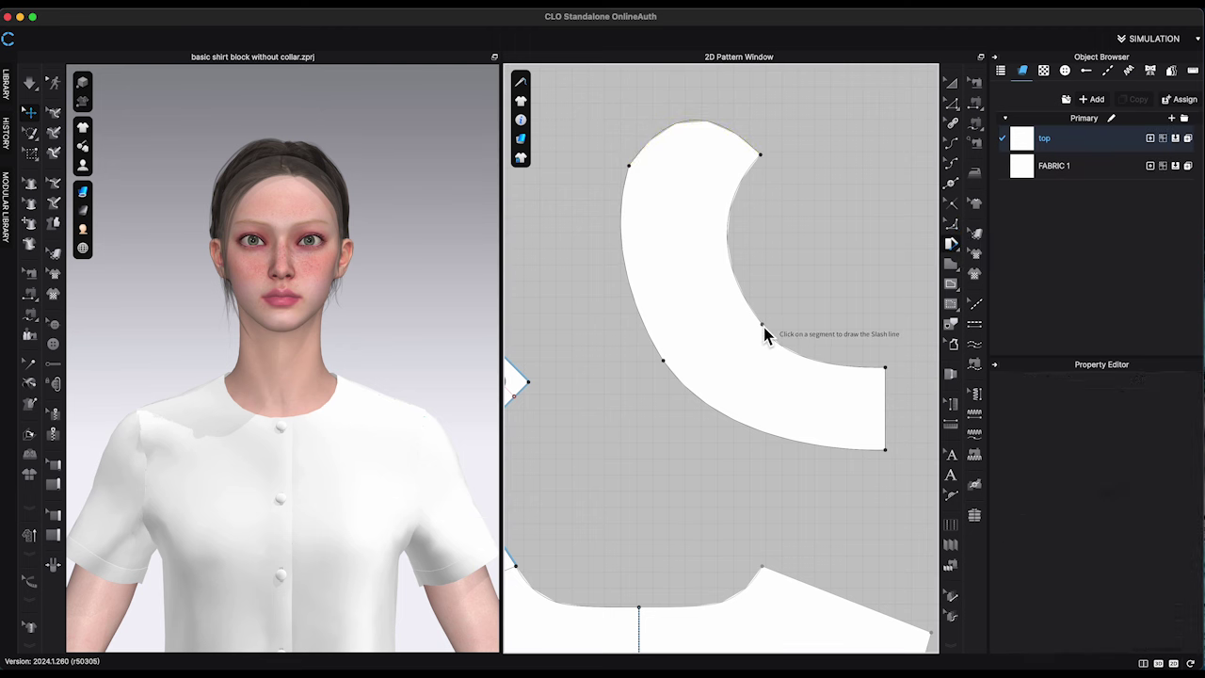
{"action": "left_click", "coordinate": [665, 358]}
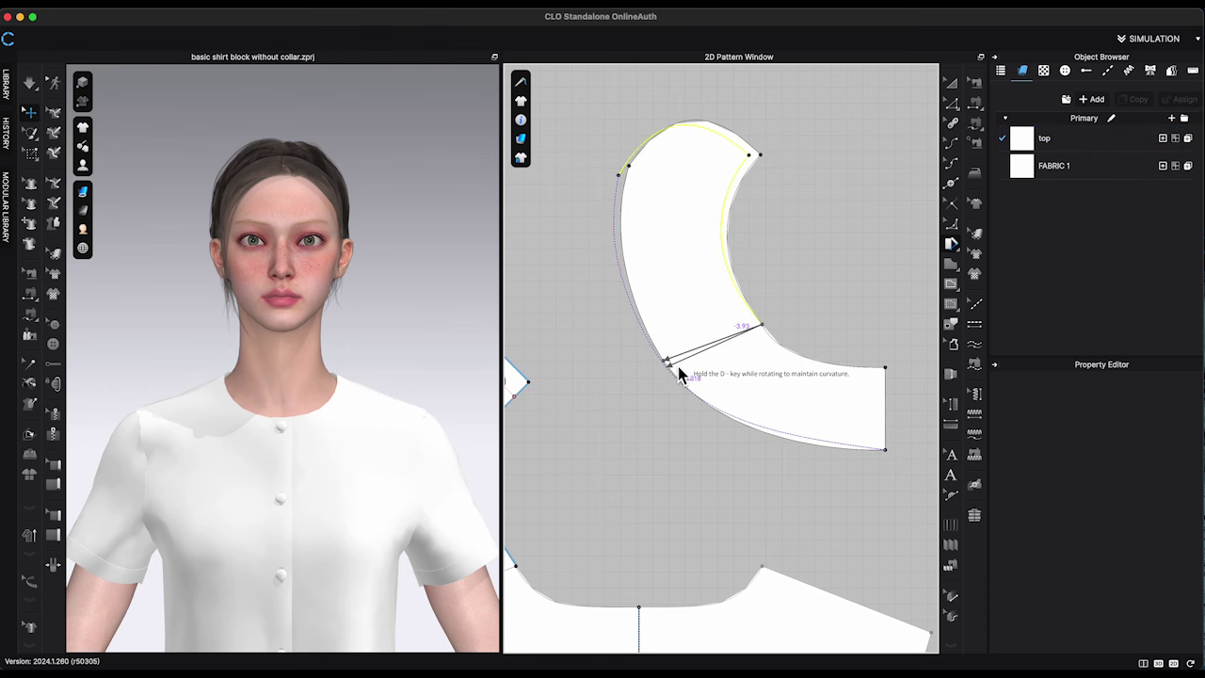
{"action": "left_click", "coordinate": [679, 374]}
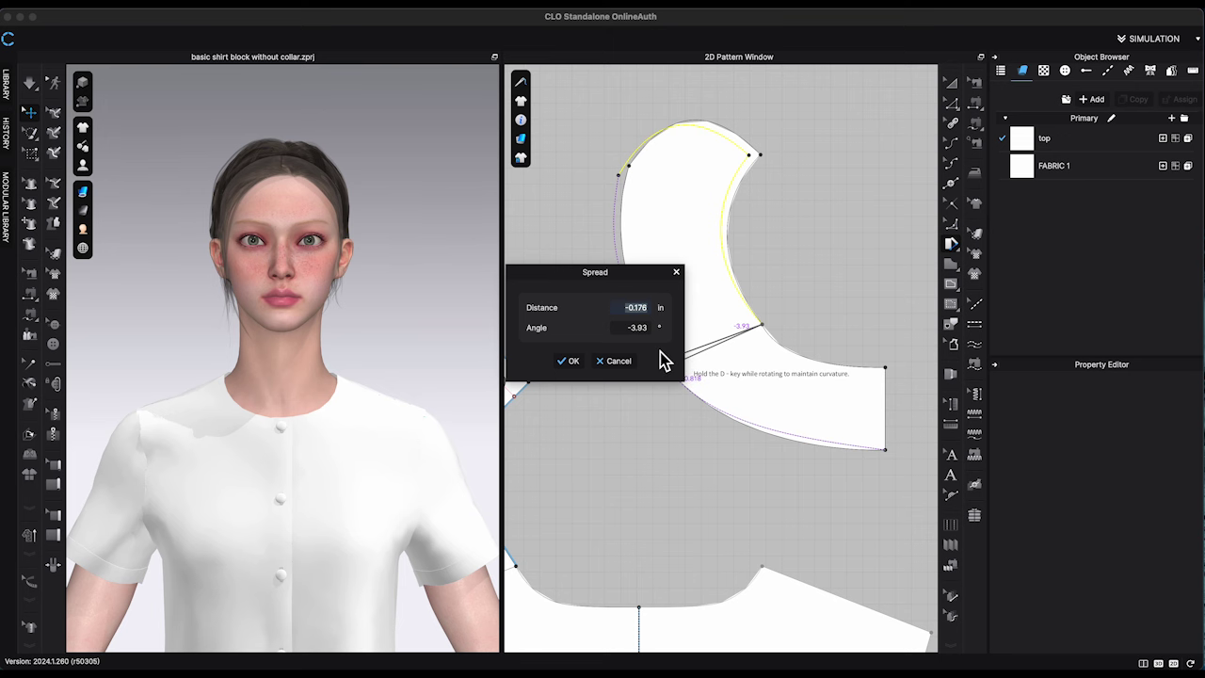
{"action": "type", "text": "-0.1"}
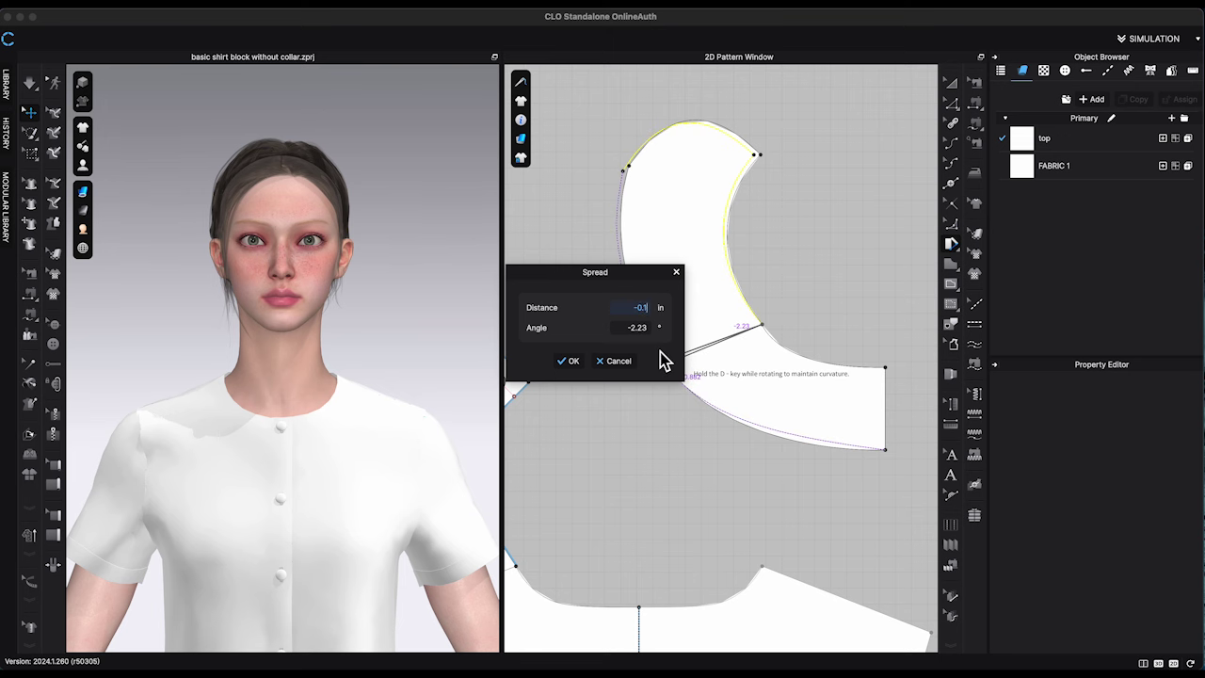
{"action": "type", "text": "25"}
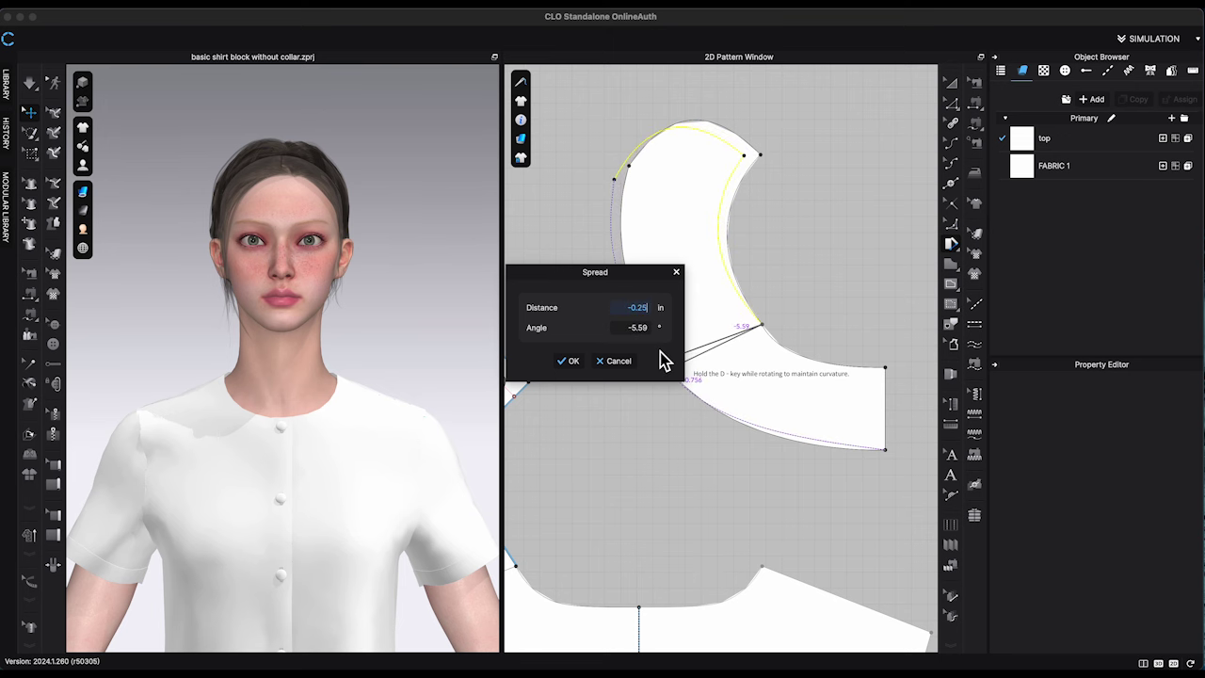
{"action": "left_click", "coordinate": [570, 362]}
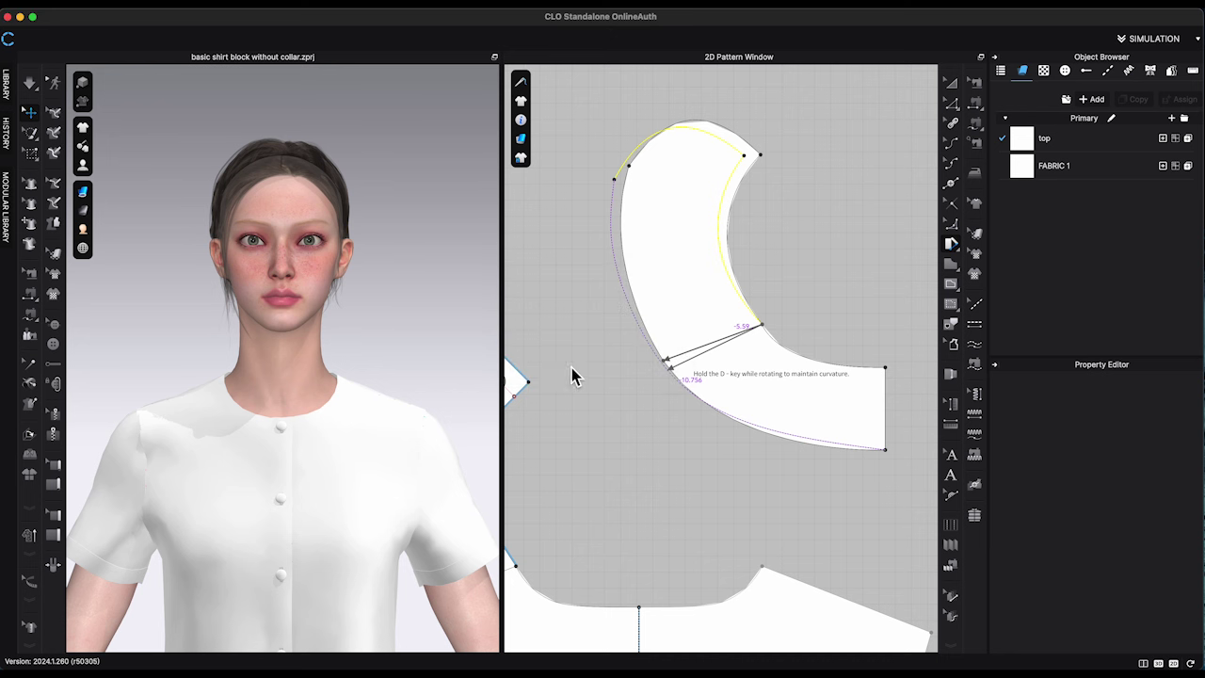
Smooth the collar's outer edge from the slash line to the center back, and its neck edge across the shoulder point
{"action": "scroll", "coordinate": [913, 446], "scroll_direction": "up", "scroll_amount": 1}
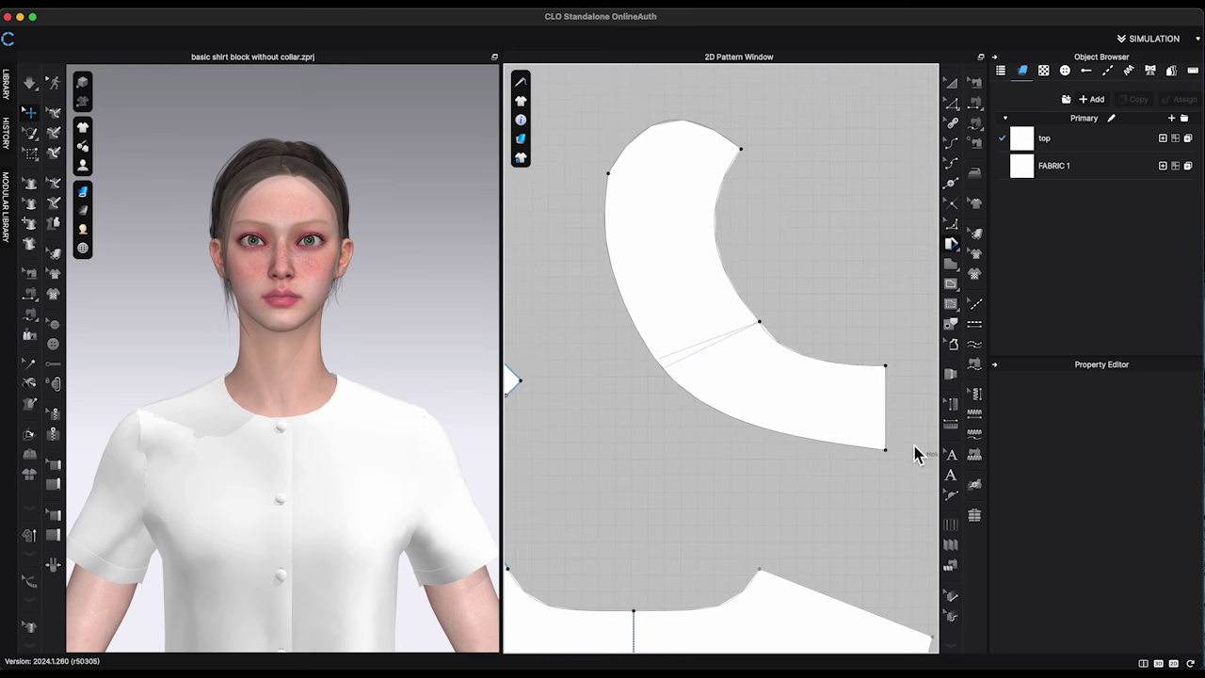
{"action": "middle_click_drag", "start_coordinate": [913, 446], "coordinate": [863, 433]}
{"action": "left_click", "coordinate": [951, 225]}
{"action": "left_click", "coordinate": [615, 358]}
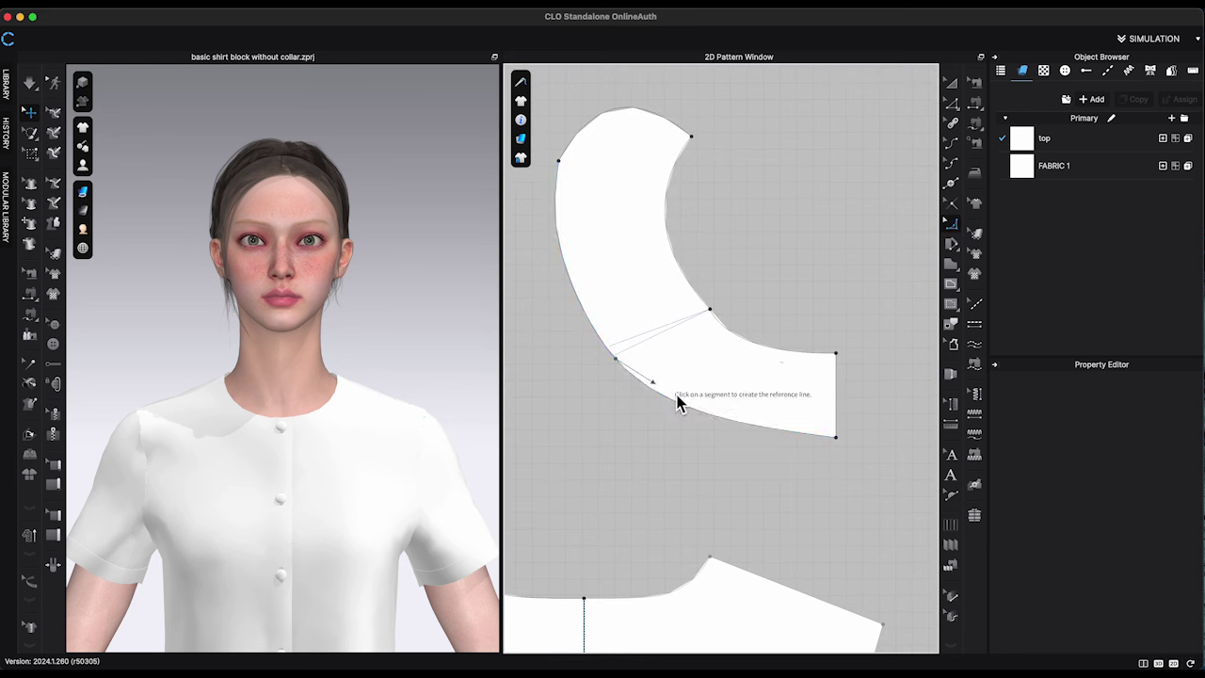
{"action": "left_click", "coordinate": [835, 436]}
{"action": "left_click", "coordinate": [730, 427]}
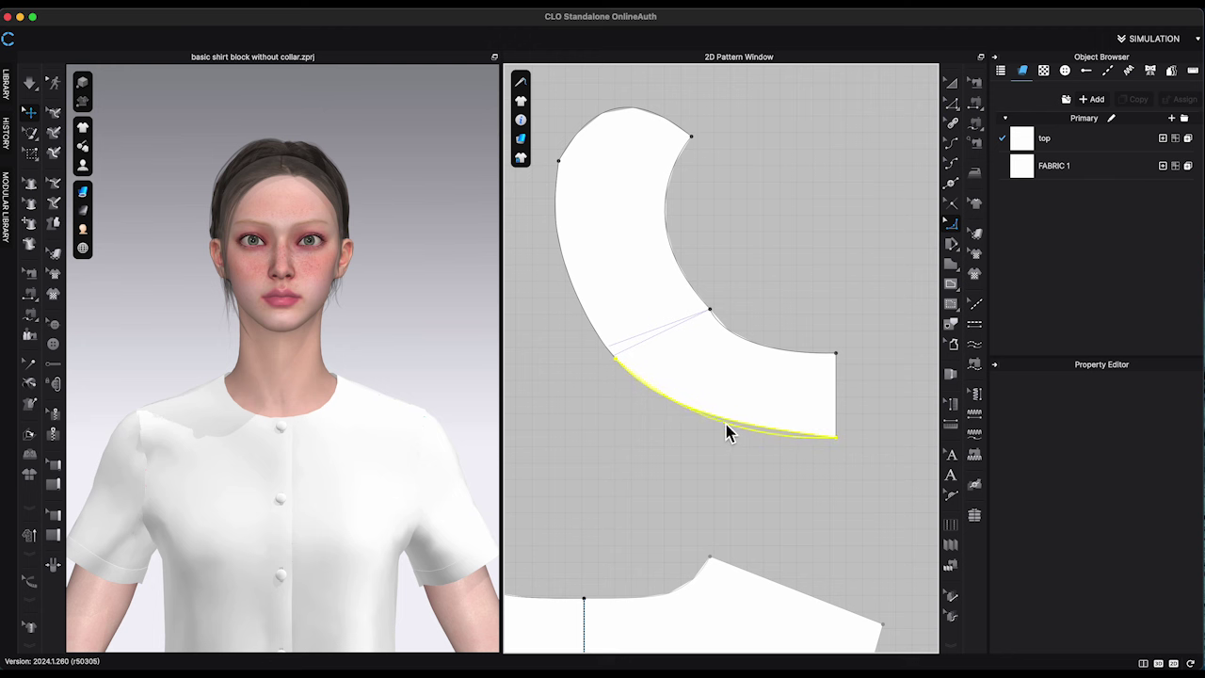
{"action": "left_click", "coordinate": [720, 424]}
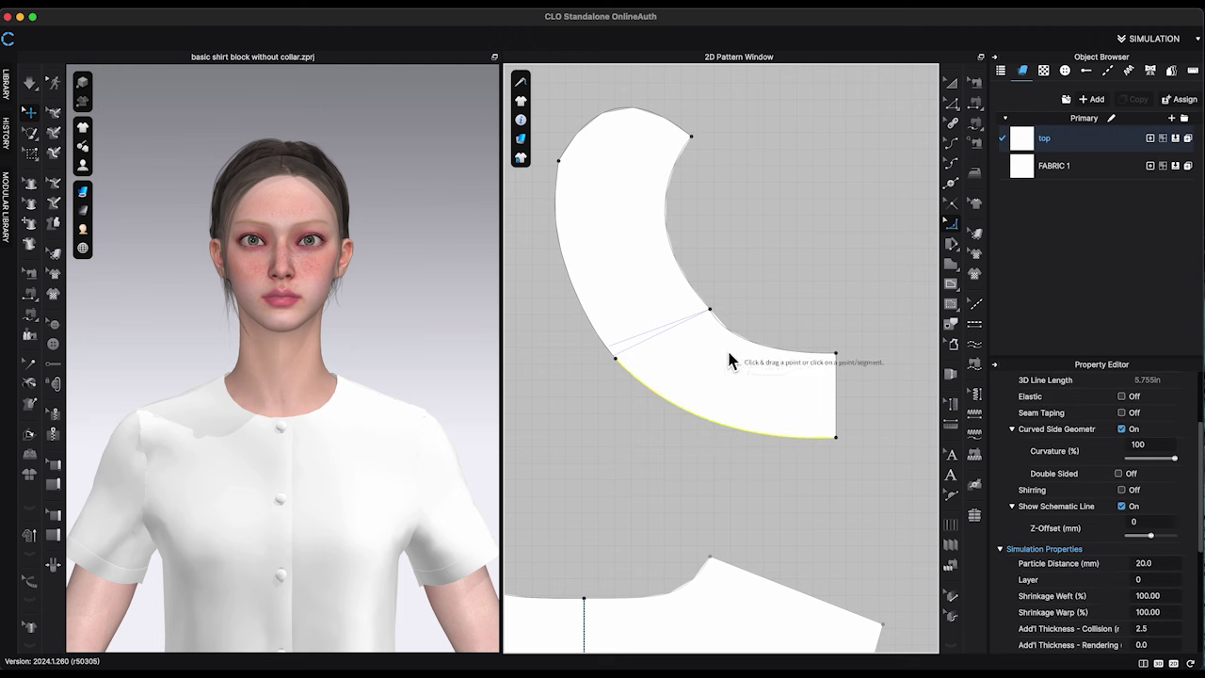
{"action": "left_click", "coordinate": [667, 235]}
{"action": "left_click", "coordinate": [777, 348]}
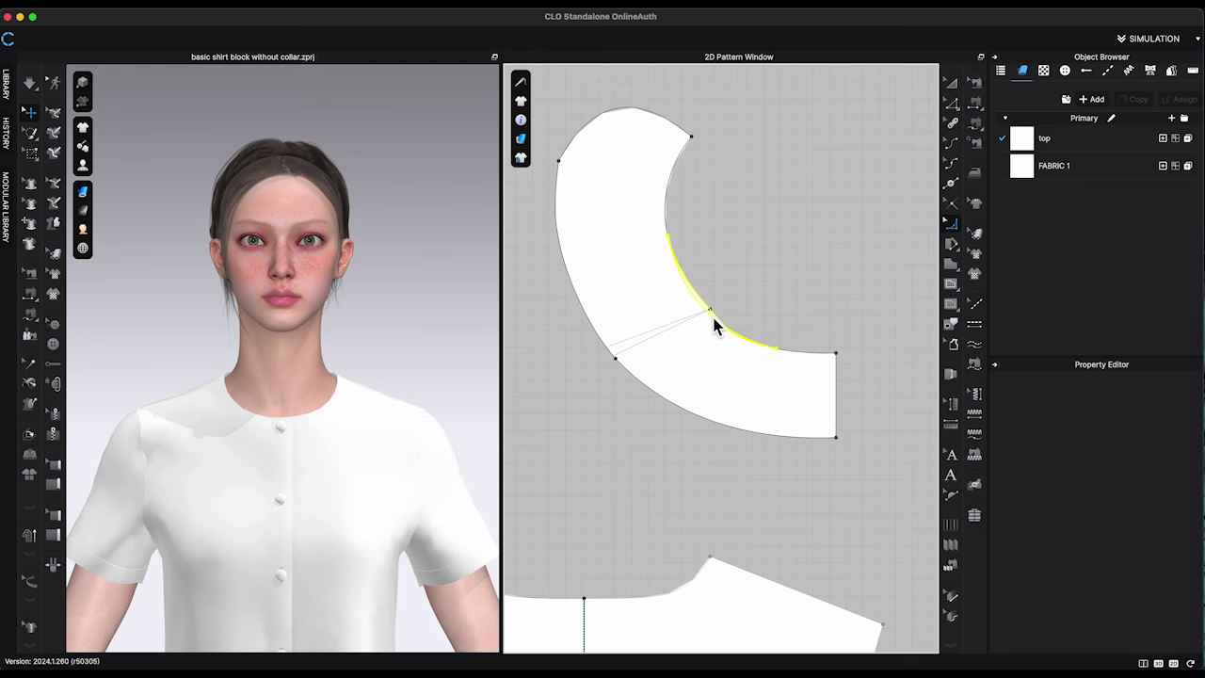
Remove the segment points at the slash line, along the neck edge and at the outer front corner to make the edges continuous curves
{"action": "left_click", "coordinate": [951, 104]}
{"action": "left_click_drag", "start_coordinate": [537, 229], "coordinate": [793, 419]}
{"action": "right_click", "coordinate": [775, 350]}
{"action": "left_click", "coordinate": [820, 448]}
{"action": "right_click", "coordinate": [561, 161]}
{"action": "left_click", "coordinate": [616, 251]}
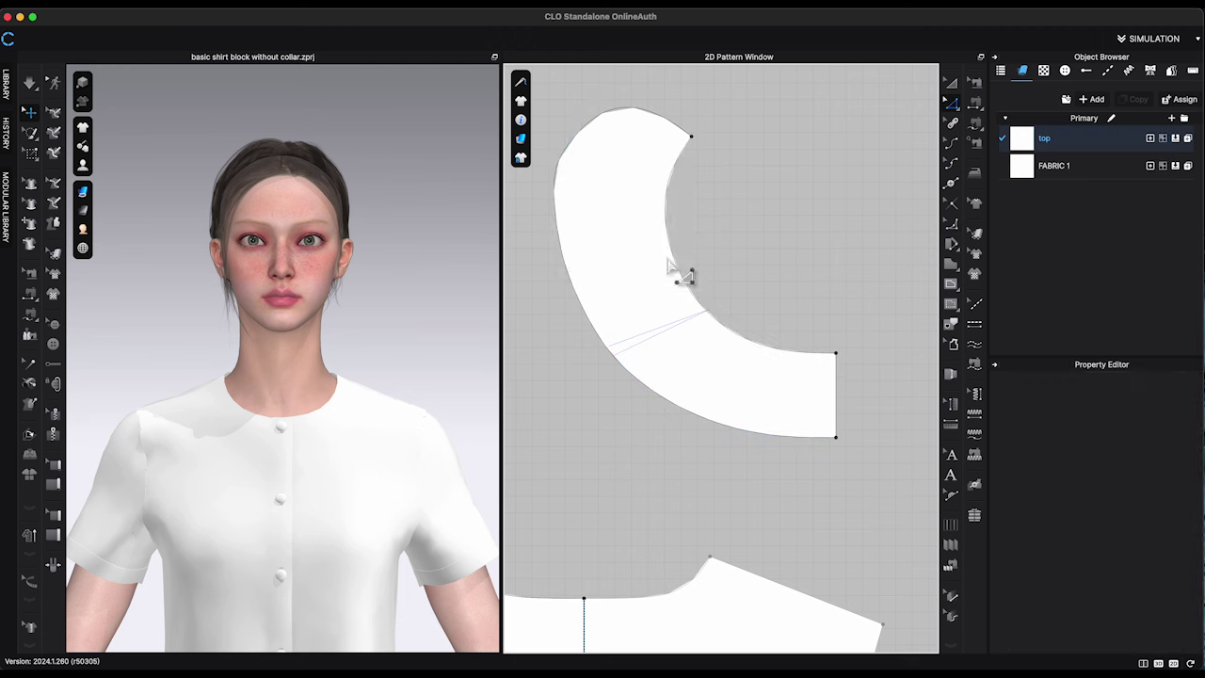
Delete the leftover internal slash lines inside the collar
{"action": "left_click", "coordinate": [957, 332]}
{"action": "left_click", "coordinate": [660, 334]}
{"action": "key", "text": "Delete"}
Measure the collar's neck edge and the combined front and back neckline of the shirt to compare their lengths
{"action": "scroll", "coordinate": [807, 333], "scroll_direction": "down", "scroll_amount": 5}
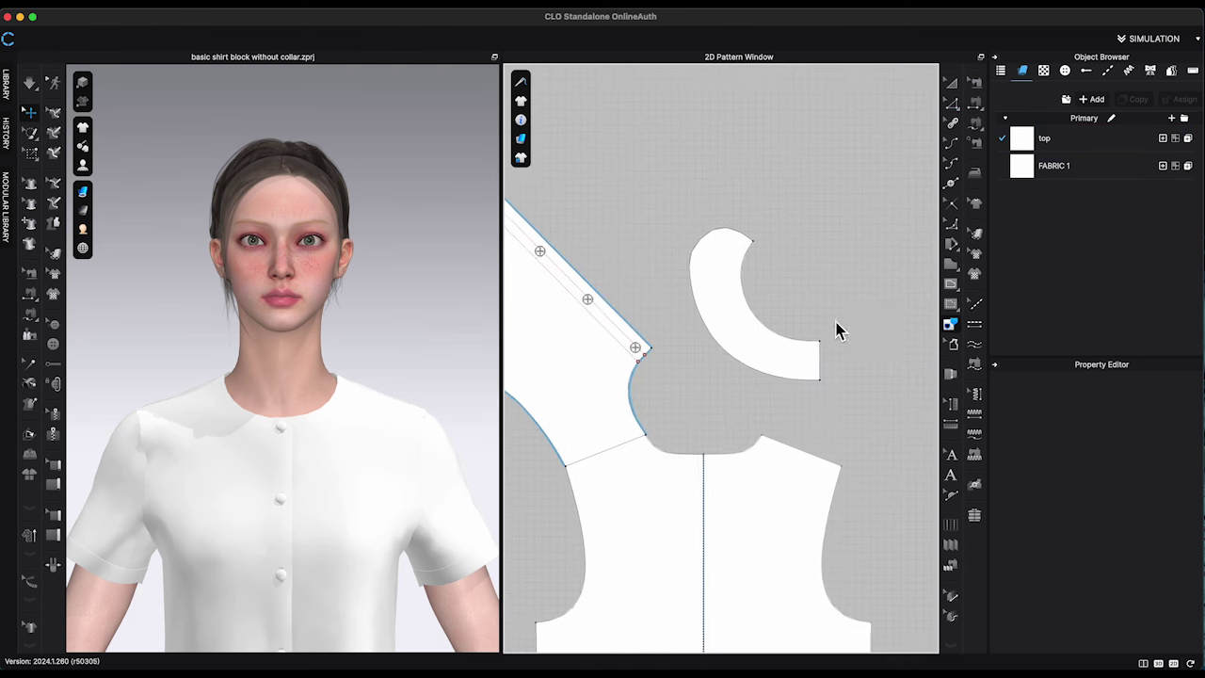
{"action": "middle_click_drag", "start_coordinate": [836, 325], "coordinate": [868, 260]}
{"action": "left_click", "coordinate": [952, 106]}
{"action": "left_click", "coordinate": [787, 256]}
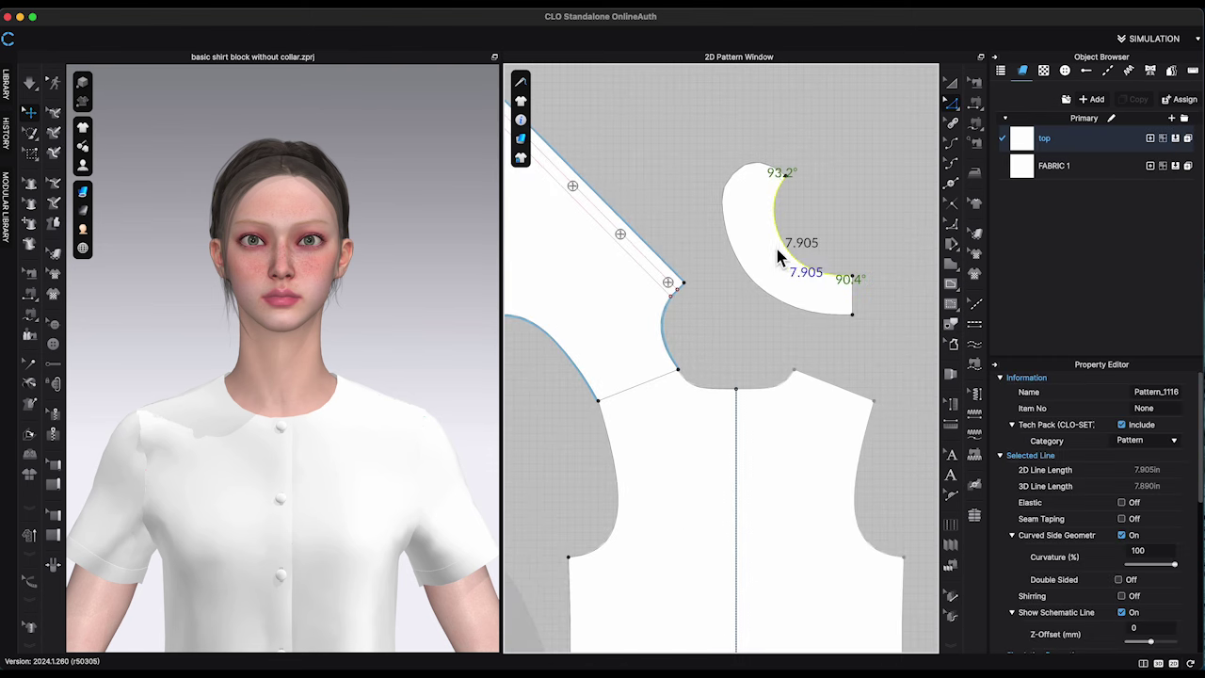
{"action": "scroll", "coordinate": [696, 400], "scroll_direction": "up", "scroll_amount": 5}
{"action": "left_click", "coordinate": [697, 398]}
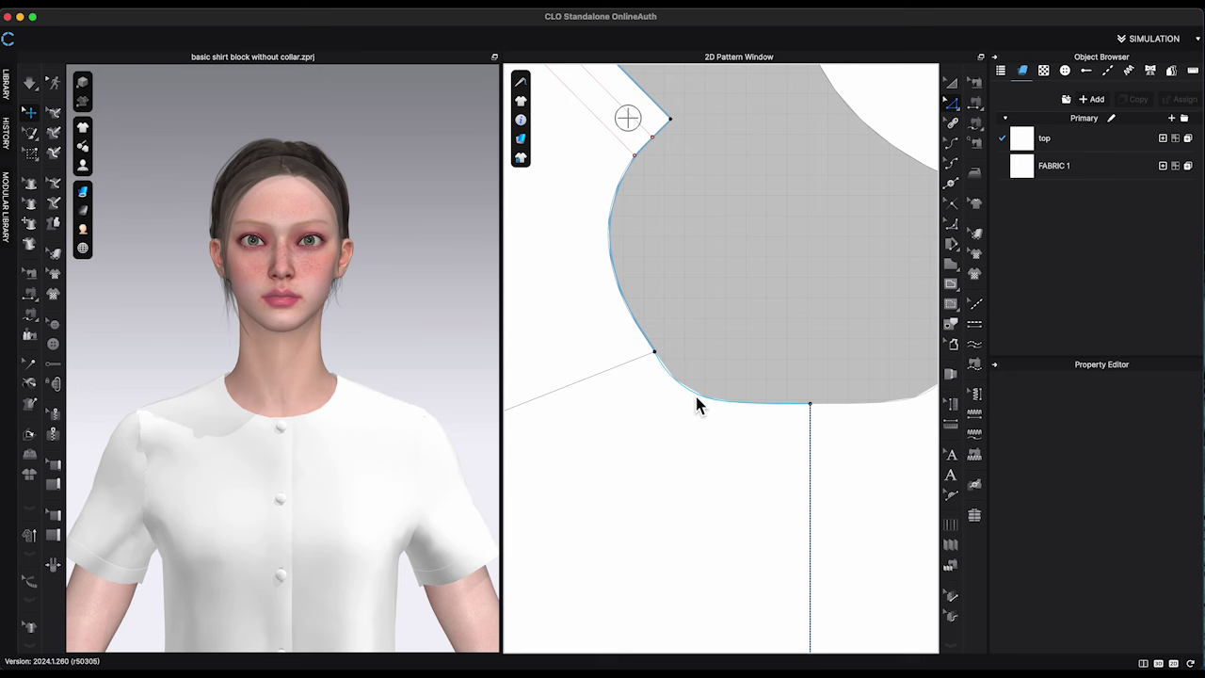
{"action": "left_click", "coordinate": [696, 398]}
{"action": "left_click", "coordinate": [612, 263]}
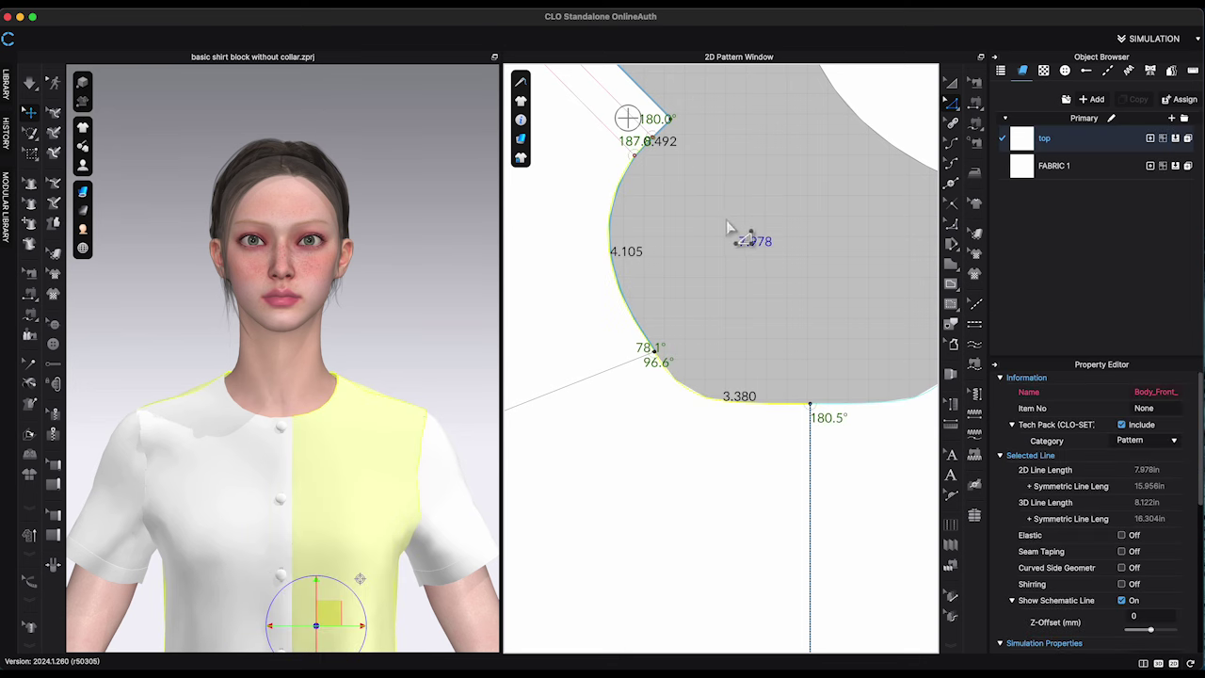
{"action": "scroll", "coordinate": [729, 222], "scroll_direction": "down", "scroll_amount": 3}
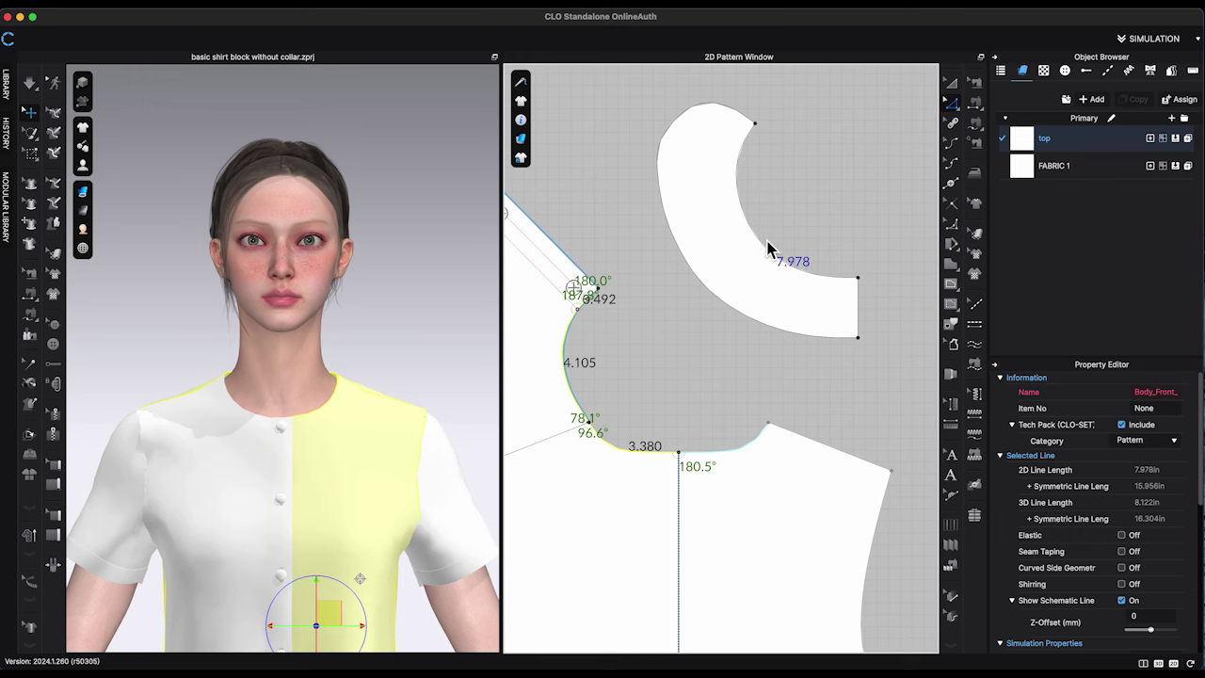
Change the length of the collar's neck edge to 7.976 in from its start point
{"action": "left_click", "coordinate": [760, 241]}
{"action": "right_click", "coordinate": [762, 242]}
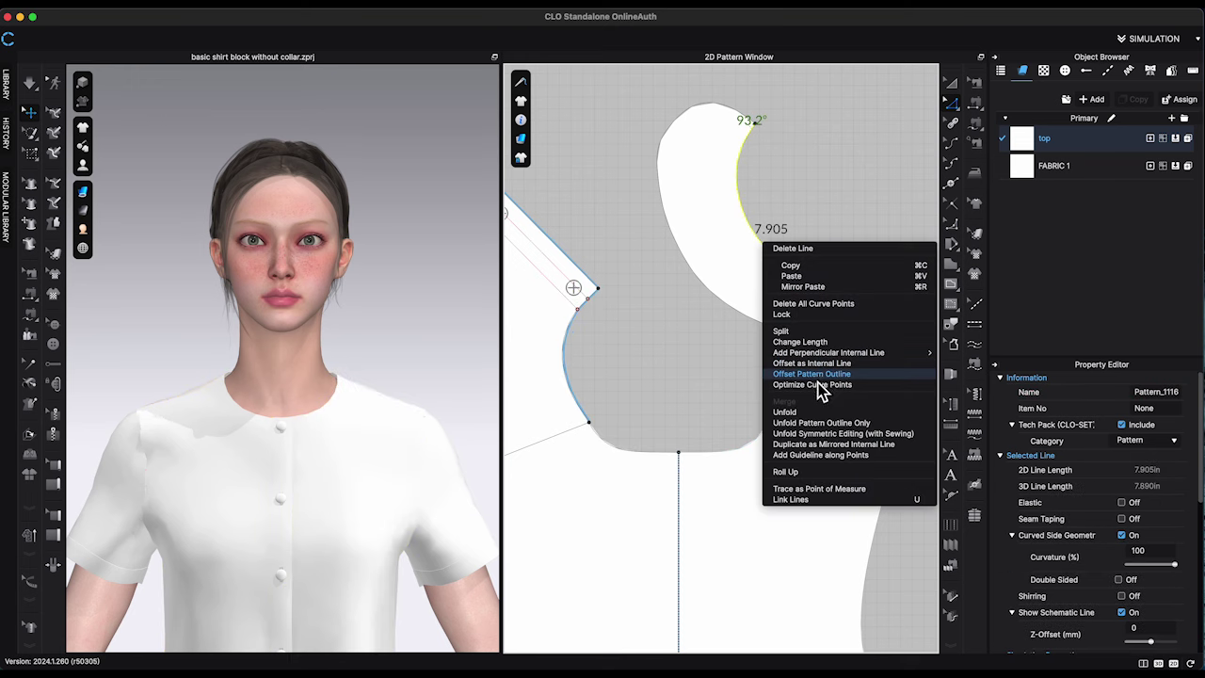
{"action": "left_click", "coordinate": [800, 342]}
{"action": "type", "text": "7.9"}
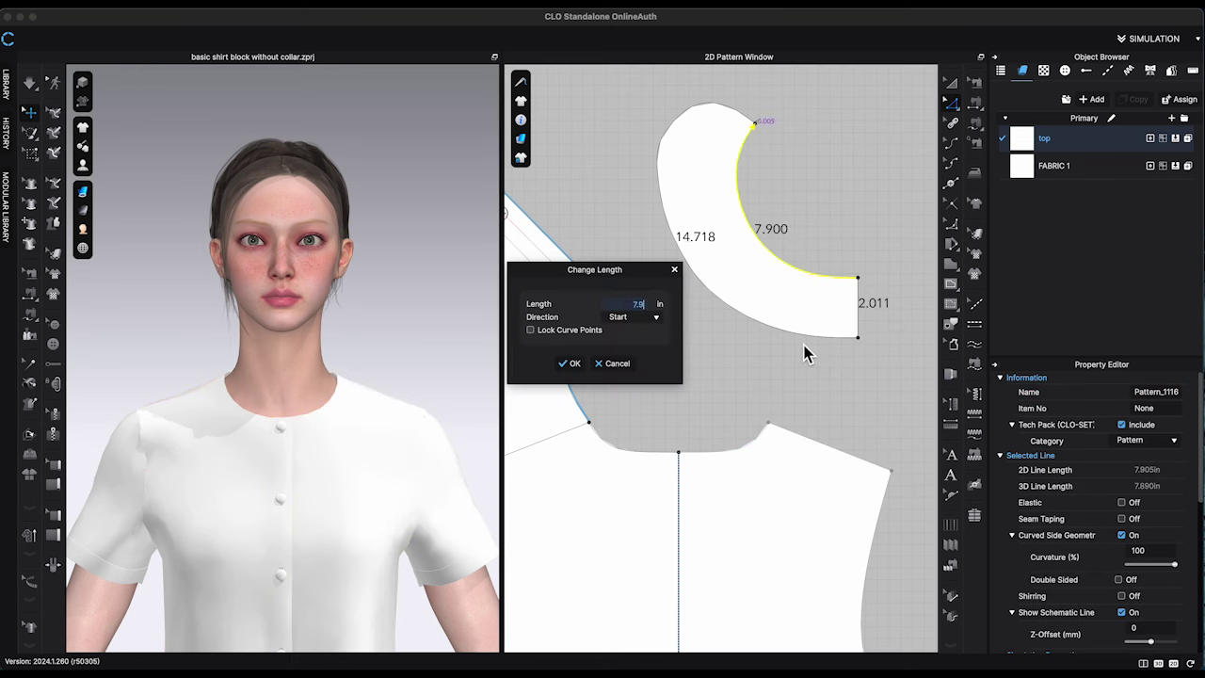
{"action": "type", "text": "76"}
{"action": "left_click", "coordinate": [574, 363]}
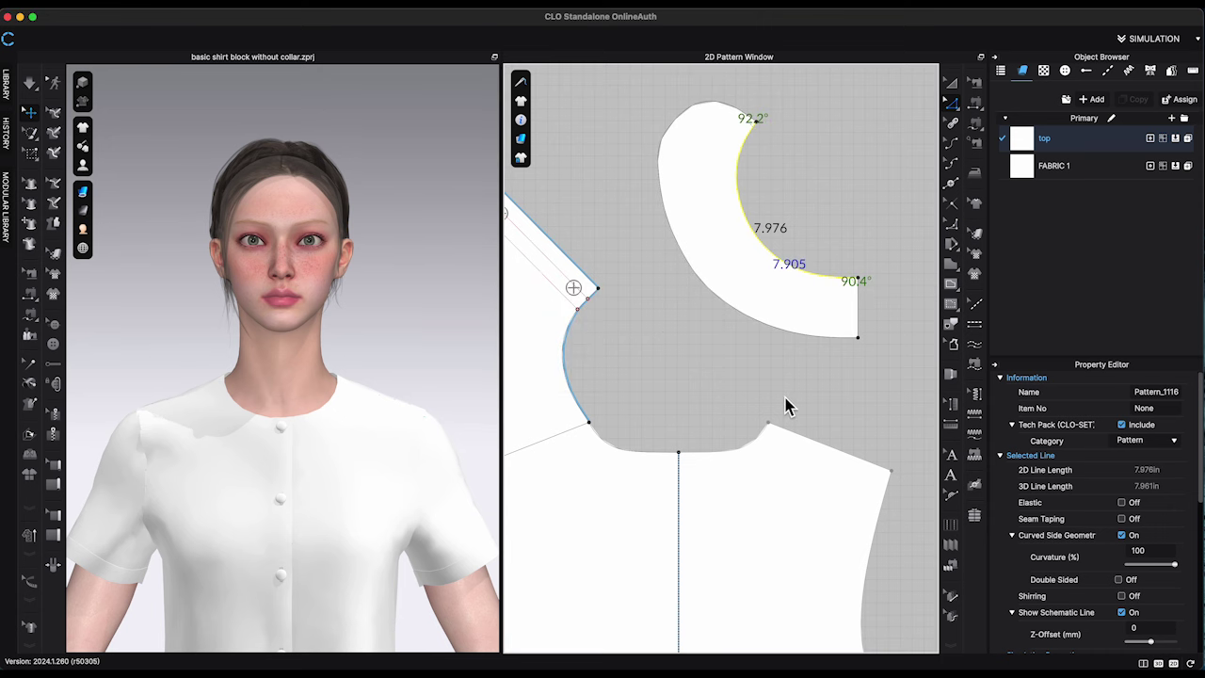
Select both front bodice pieces and reset their rotation along the grain direction
{"action": "scroll", "coordinate": [806, 399], "scroll_direction": "down", "scroll_amount": 6}
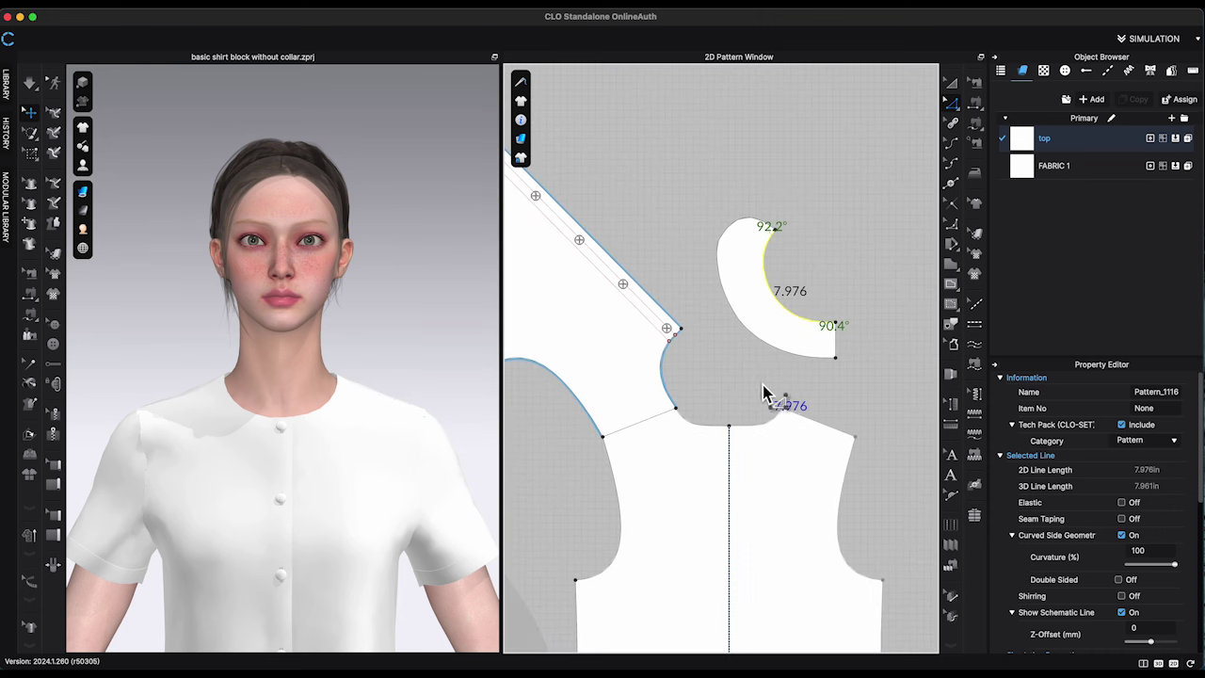
{"action": "middle_click_drag", "start_coordinate": [868, 386], "coordinate": [884, 324]}
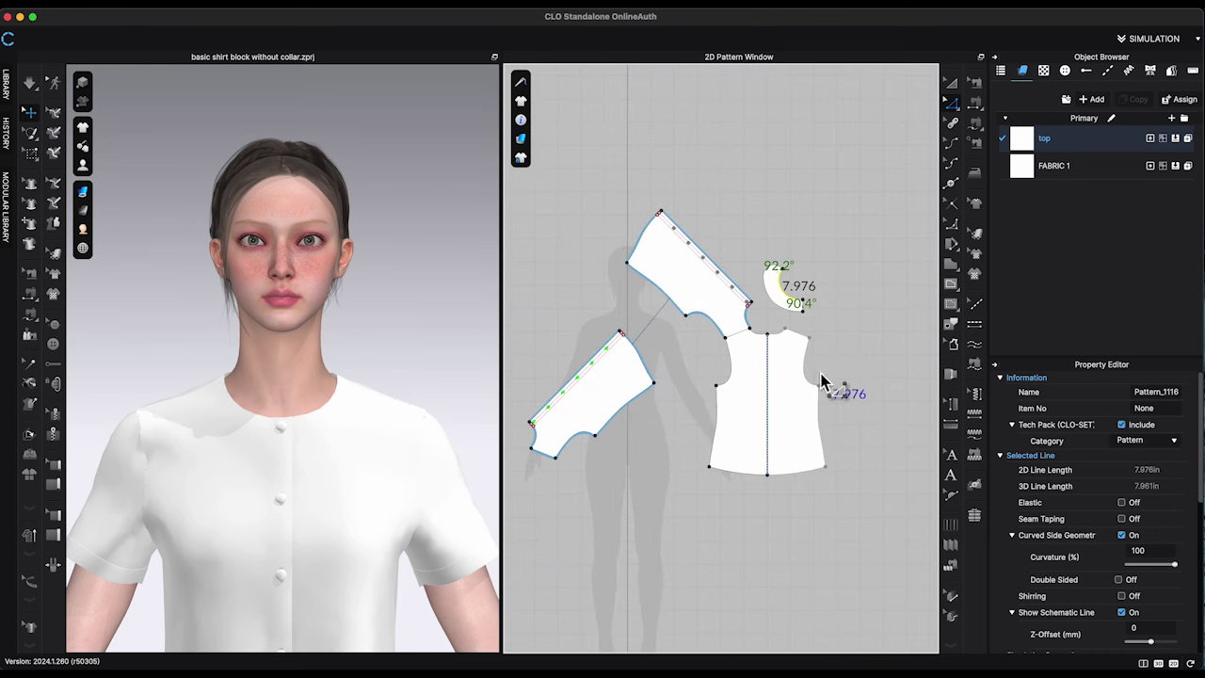
{"action": "key", "text": "a"}
{"action": "right_click", "coordinate": [613, 381]}
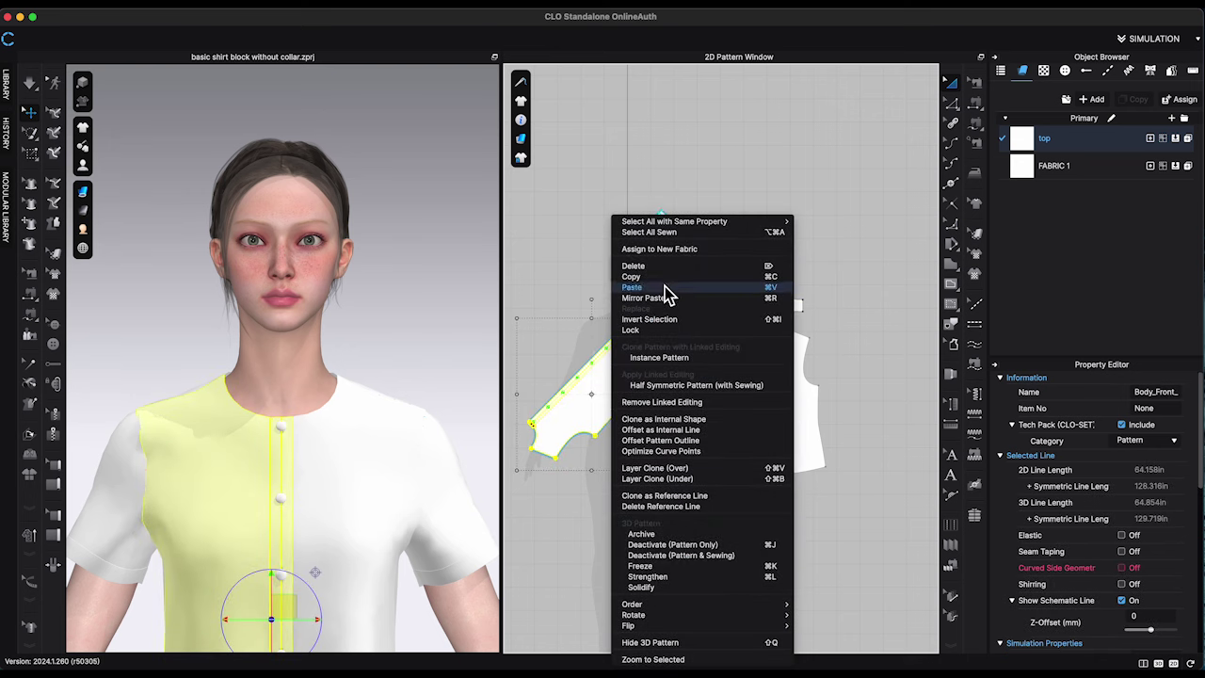
{"action": "left_click", "coordinate": [619, 207]}
{"action": "left_click", "coordinate": [640, 352]}
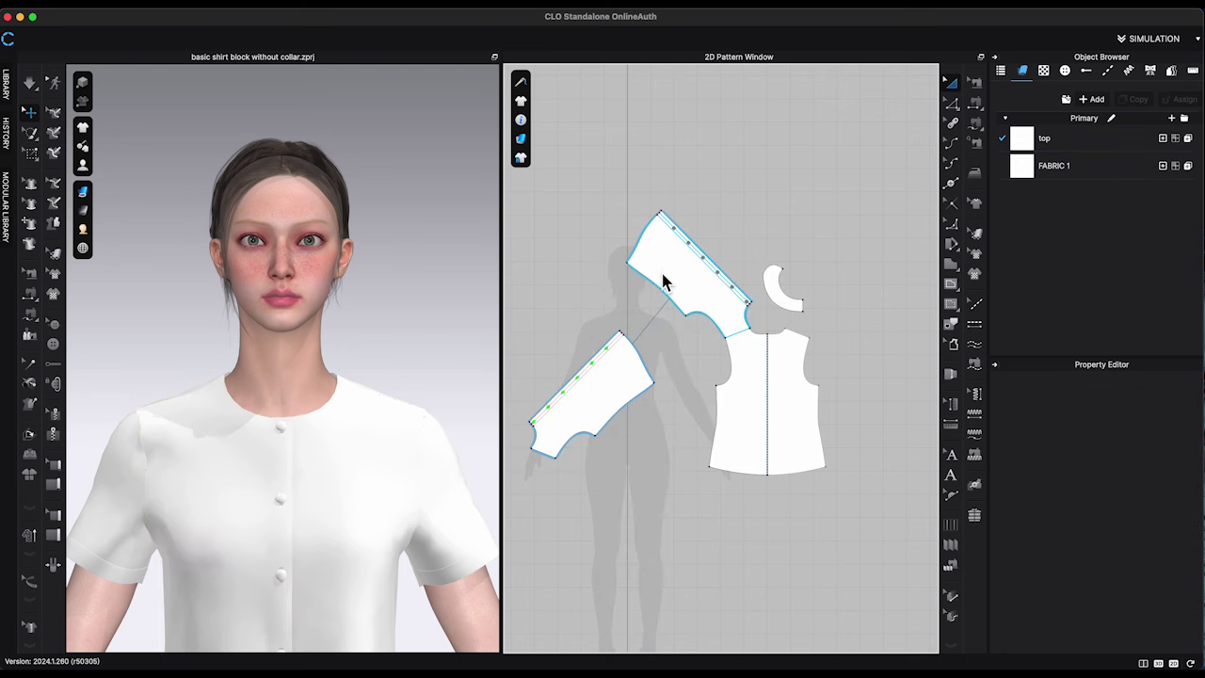
{"action": "left_click", "coordinate": [664, 287]}
{"action": "left_click", "coordinate": [621, 399], "text": "shift"}
{"action": "right_click", "coordinate": [622, 395]}
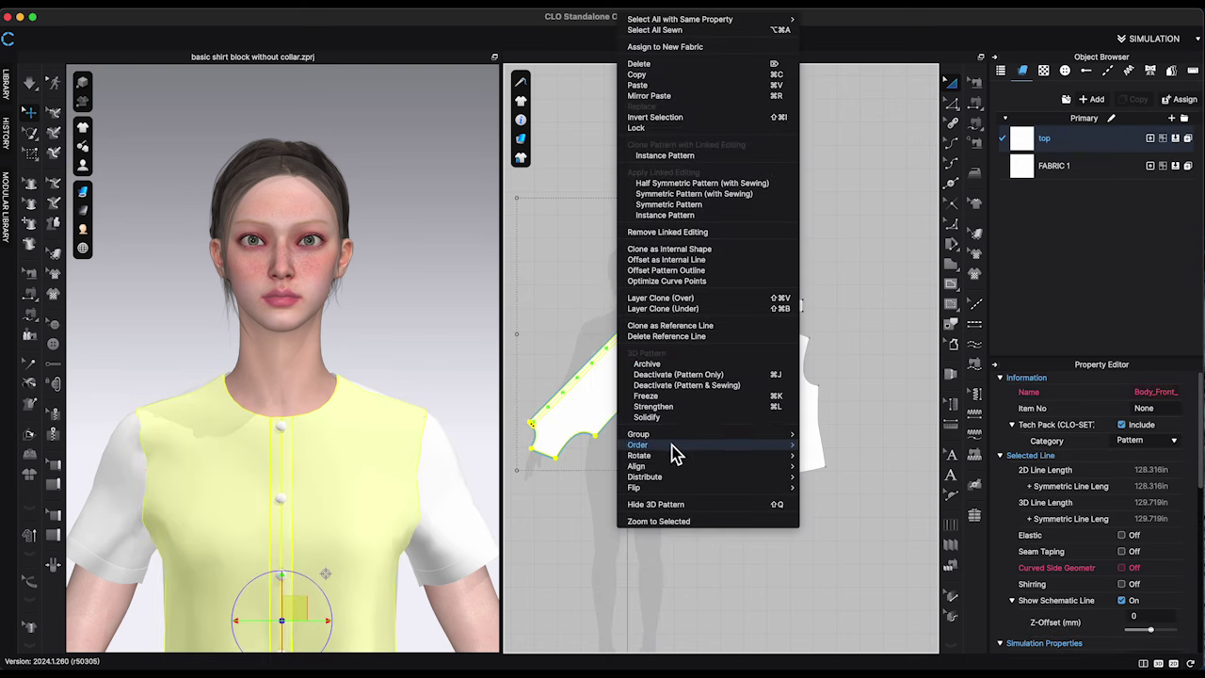
{"action": "mouse_move", "coordinate": [648, 466]}
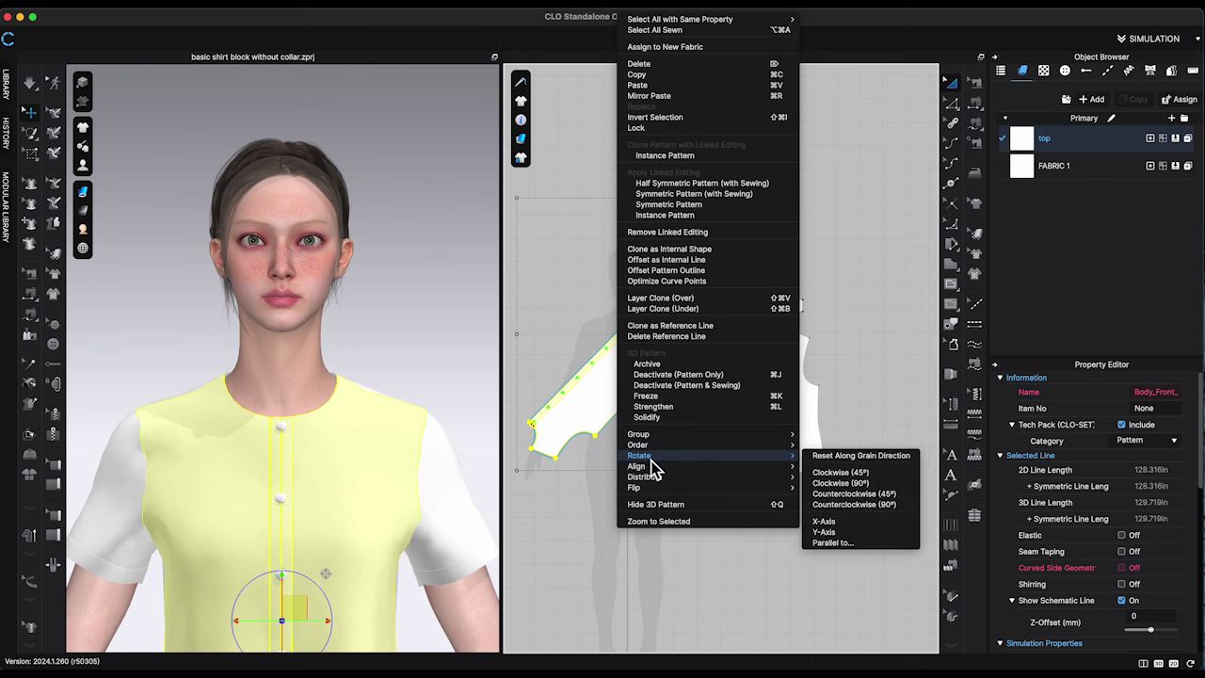
{"action": "left_click", "coordinate": [867, 459]}
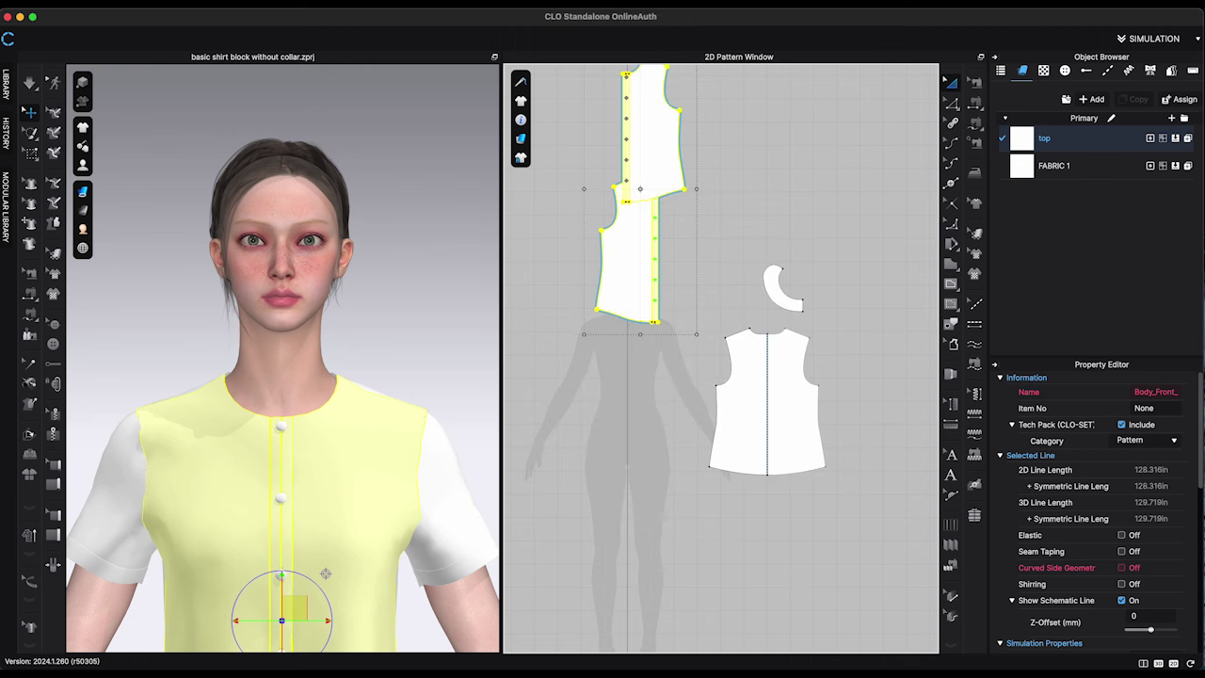
Arrange the two front pieces side by side on the avatar silhouette beside the back piece, with their plackets facing each other
{"action": "left_click_drag", "start_coordinate": [644, 293], "coordinate": [586, 421]}
{"action": "left_click", "coordinate": [647, 366]}
{"action": "left_click_drag", "start_coordinate": [605, 289], "coordinate": [667, 438]}
{"action": "left_click_drag", "start_coordinate": [576, 430], "coordinate": [598, 433]}
{"action": "left_click", "coordinate": [692, 289]}
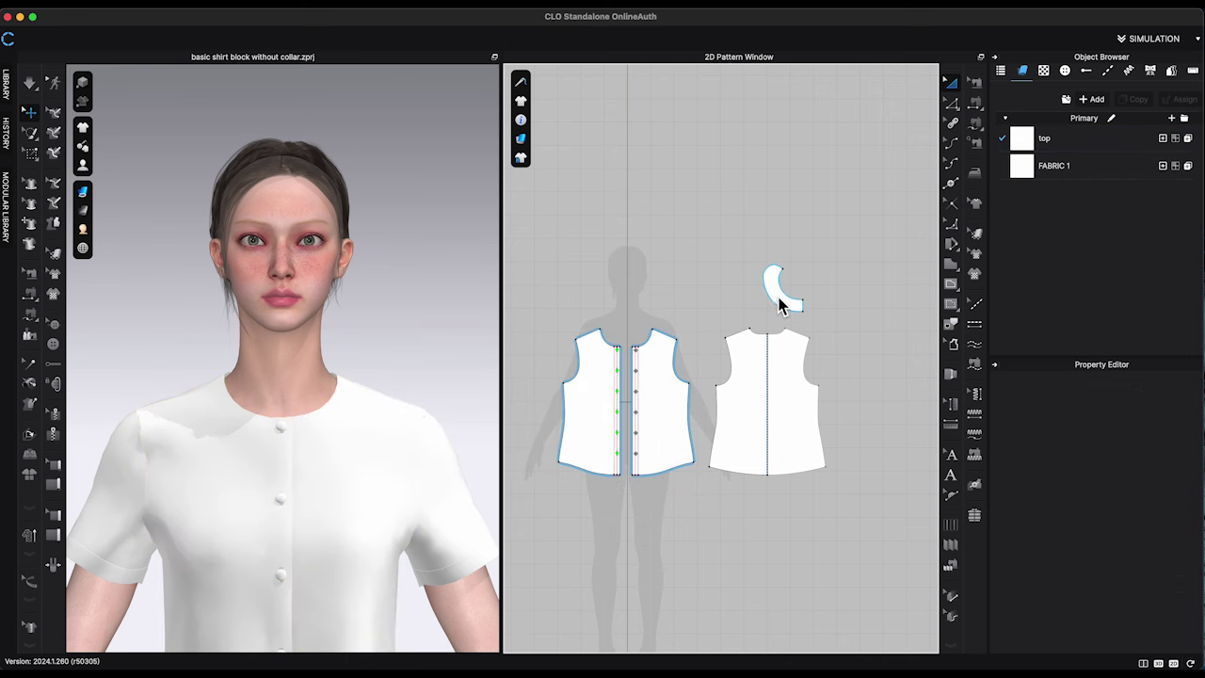
Move the half collar above the front pieces and unfold it along its center back edge into a full collar
{"action": "left_click_drag", "start_coordinate": [790, 299], "coordinate": [656, 300]}
{"action": "left_click", "coordinate": [663, 298]}
{"action": "scroll", "coordinate": [666, 297], "scroll_direction": "up", "scroll_amount": 5}
{"action": "middle_click_drag", "start_coordinate": [666, 297], "coordinate": [791, 215]}
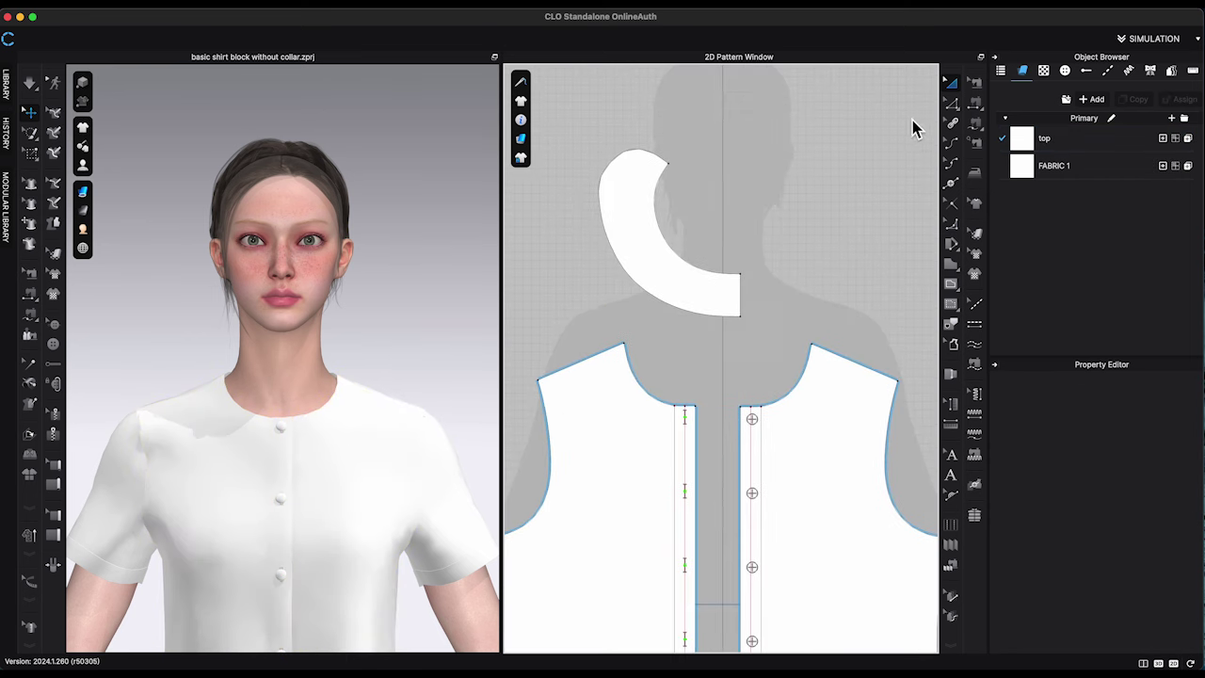
{"action": "left_click", "coordinate": [959, 107]}
{"action": "right_click", "coordinate": [741, 303]}
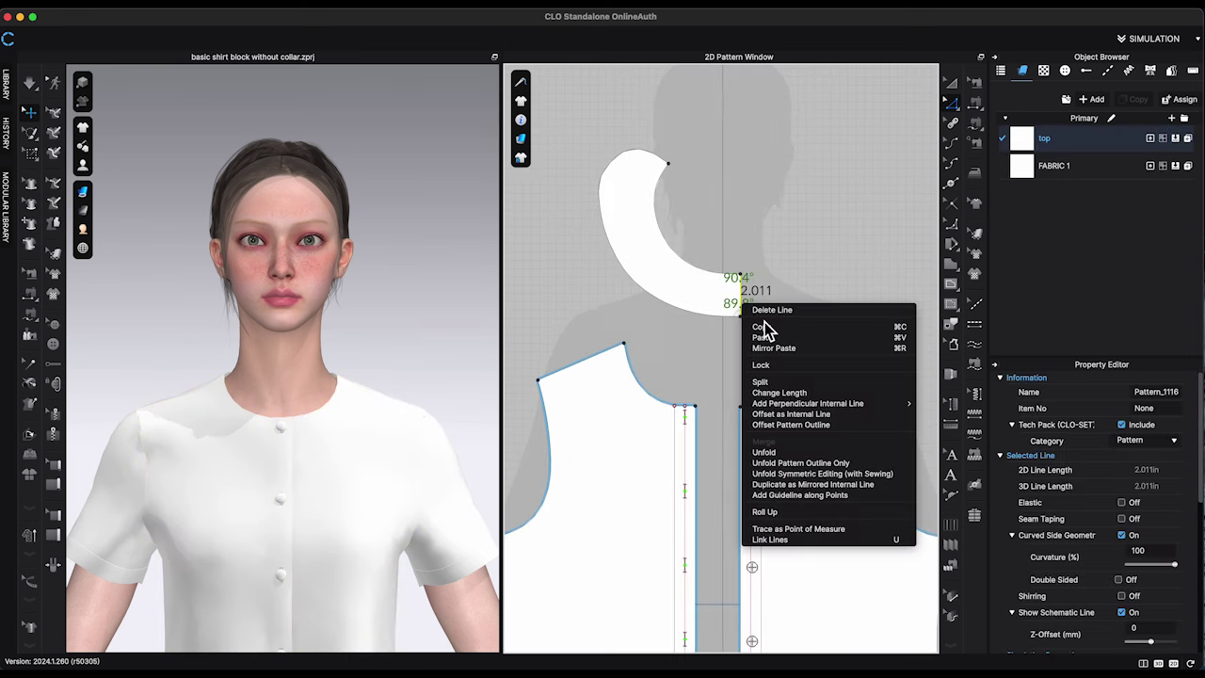
{"action": "left_click", "coordinate": [764, 452]}
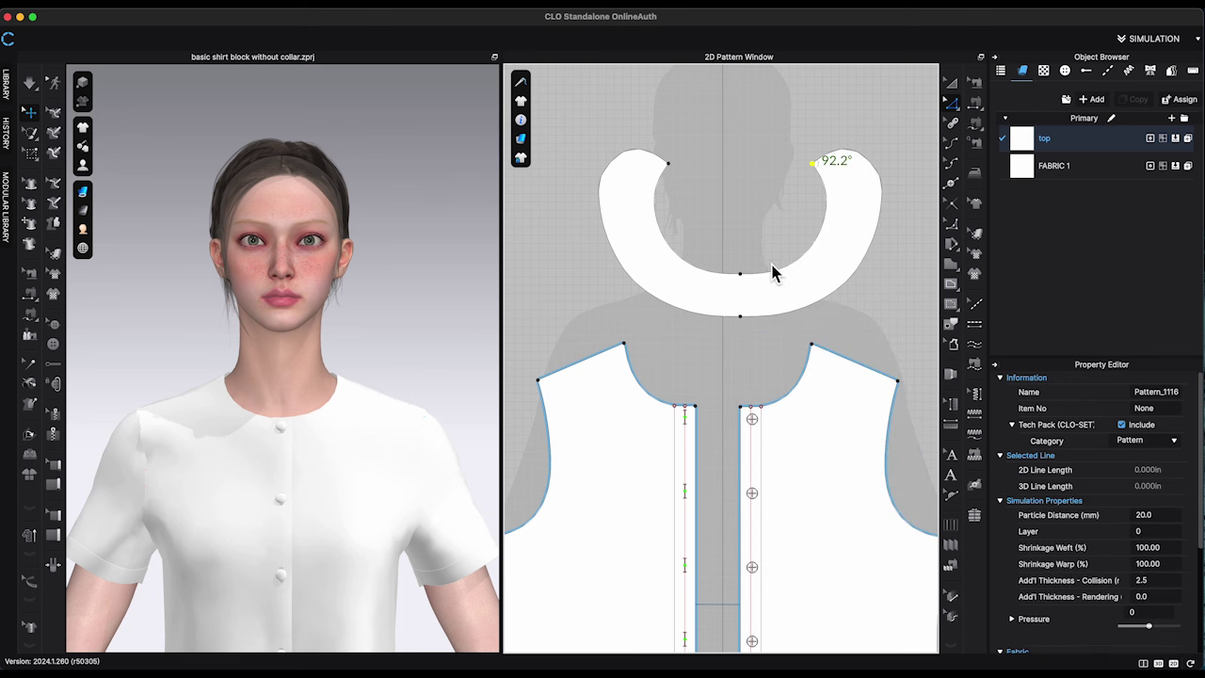
Show the arrangement points around the avatar, ready on its back side
{"action": "scroll", "coordinate": [744, 282], "scroll_direction": "up", "scroll_amount": 5}
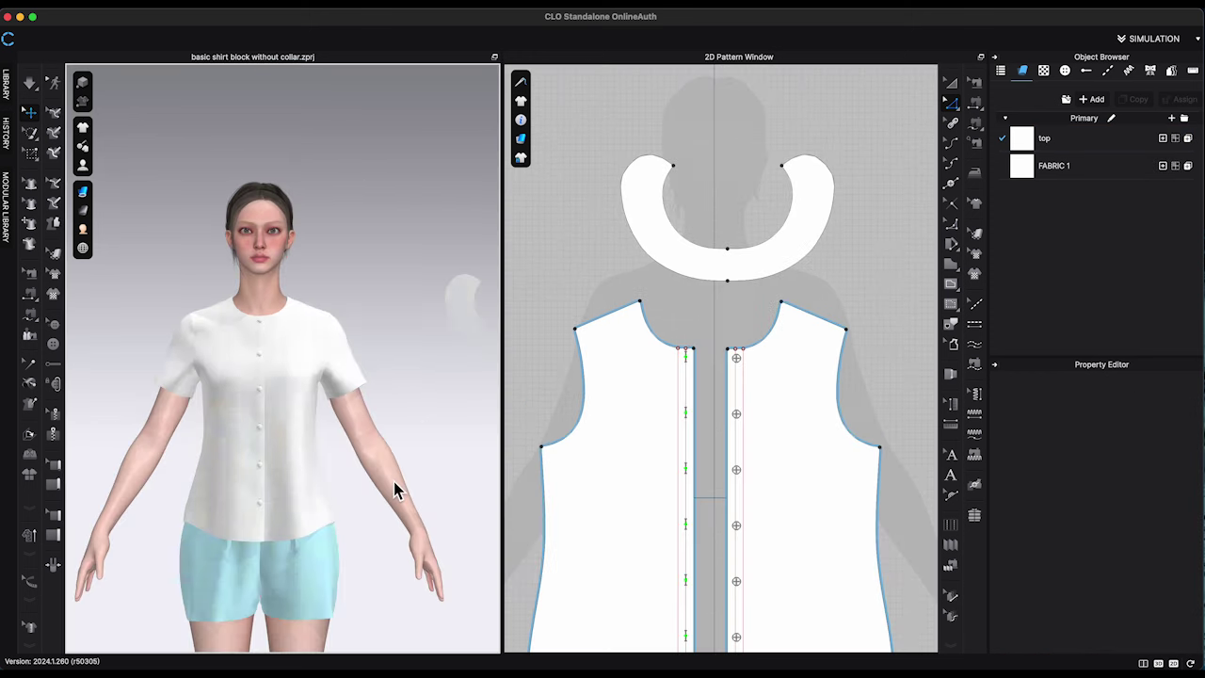
{"action": "scroll", "coordinate": [355, 533], "scroll_direction": "up", "scroll_amount": 10}
{"action": "middle_click_drag", "start_coordinate": [395, 491], "coordinate": [442, 280]}
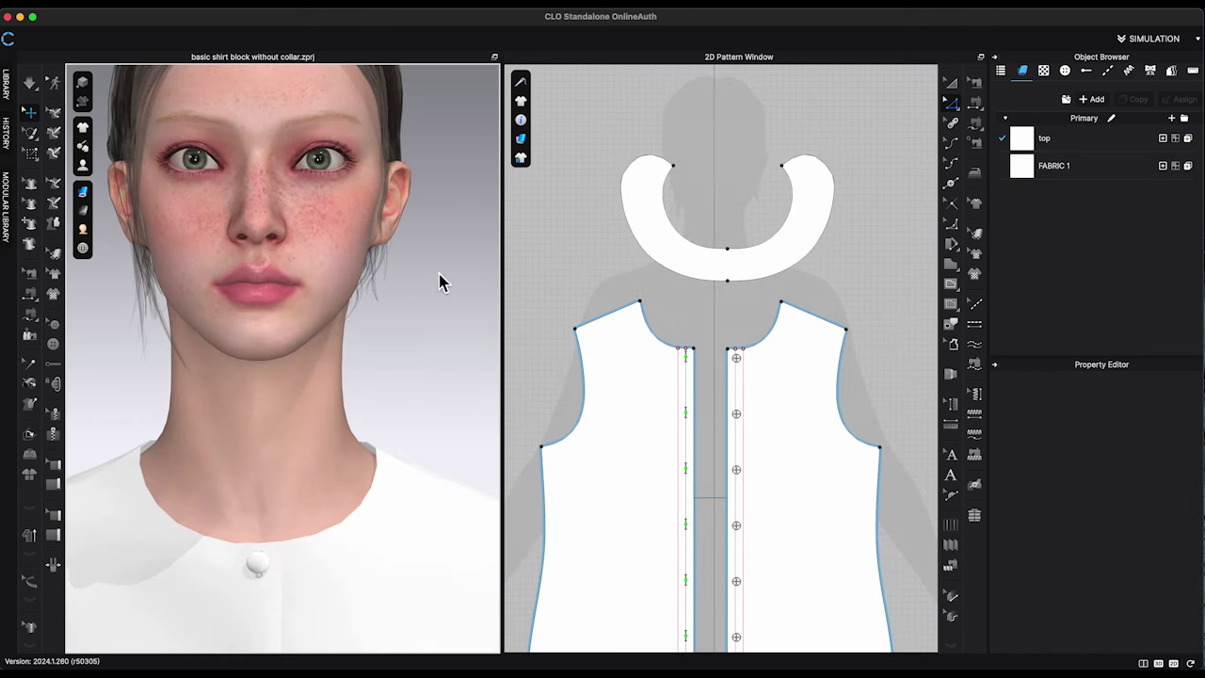
{"action": "scroll", "coordinate": [422, 326], "scroll_direction": "down", "scroll_amount": 2}
{"action": "key", "text": "shift+f"}
{"action": "scroll", "coordinate": [423, 325], "scroll_direction": "down", "scroll_amount": 2}
{"action": "scroll", "coordinate": [422, 326], "scroll_direction": "down", "scroll_amount": 8}
{"action": "key", "text": "8"}
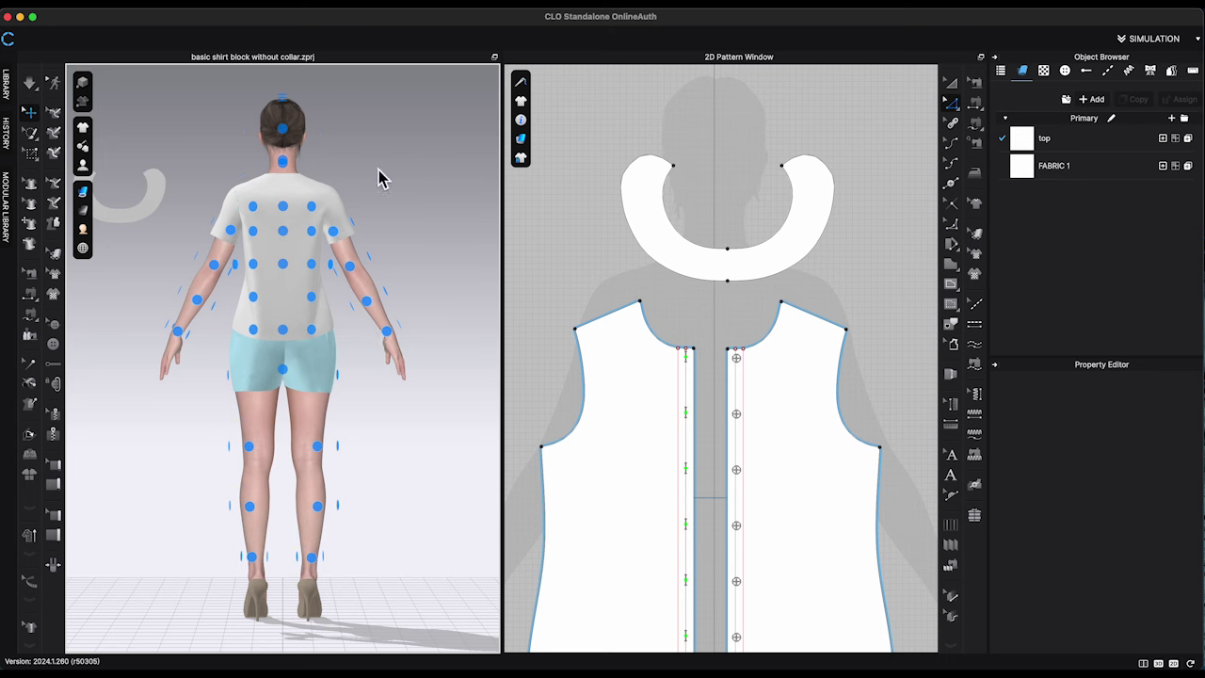
{"action": "middle_click_drag", "start_coordinate": [379, 176], "coordinate": [387, 352]}
{"action": "scroll", "coordinate": [388, 352], "scroll_direction": "up", "scroll_amount": 3}
Place the full collar around the neck using the arrangement point at the back of the avatar's neck
{"action": "left_click", "coordinate": [951, 100]}
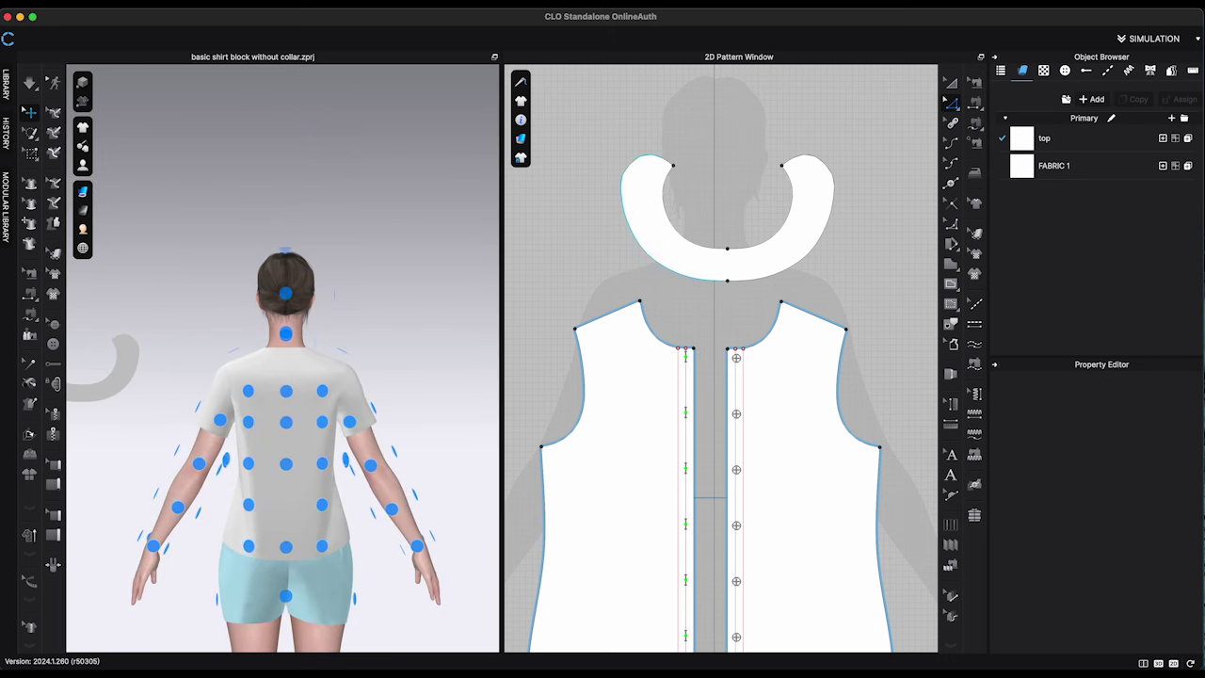
{"action": "left_click", "coordinate": [708, 274]}
{"action": "left_click", "coordinate": [287, 333]}
{"action": "key", "text": "4"}
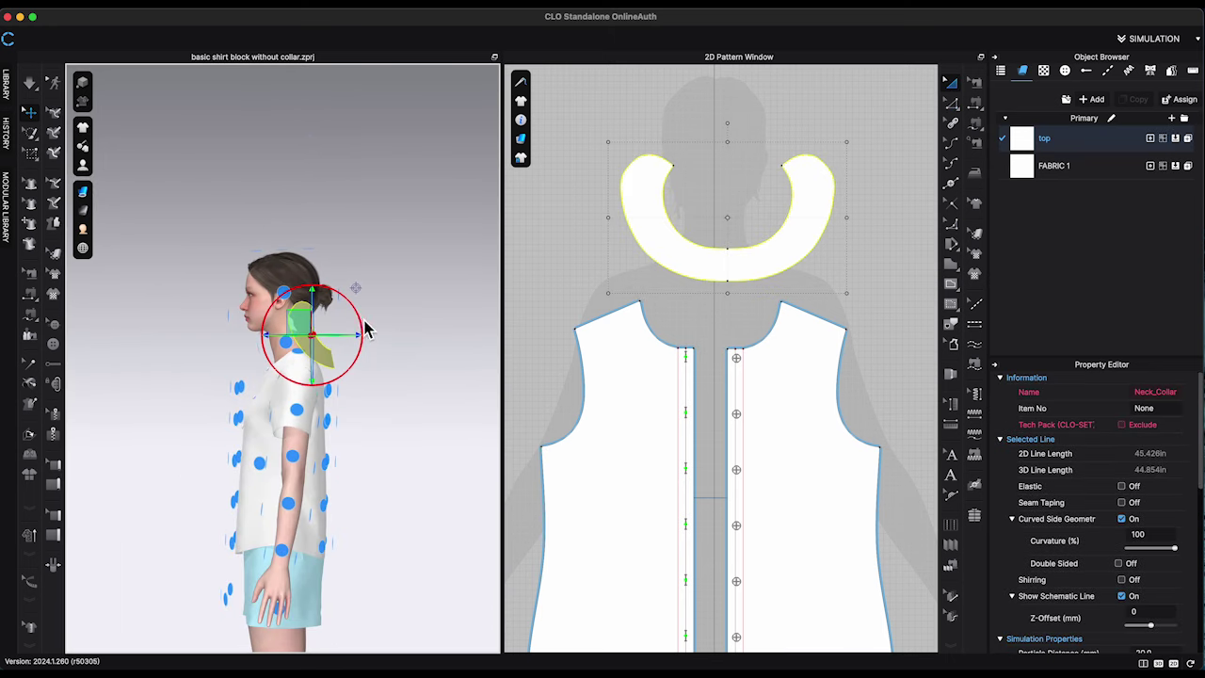
{"action": "left_click", "coordinate": [381, 337]}
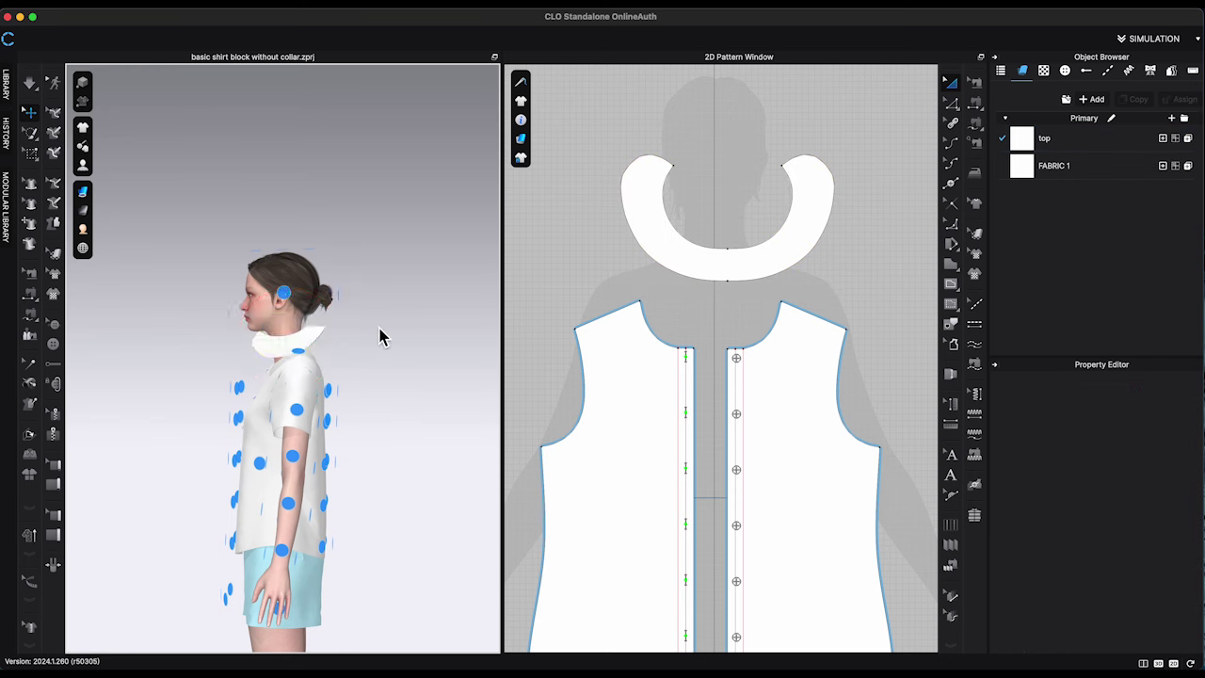
{"action": "right_click_drag", "start_coordinate": [382, 337], "coordinate": [342, 338]}
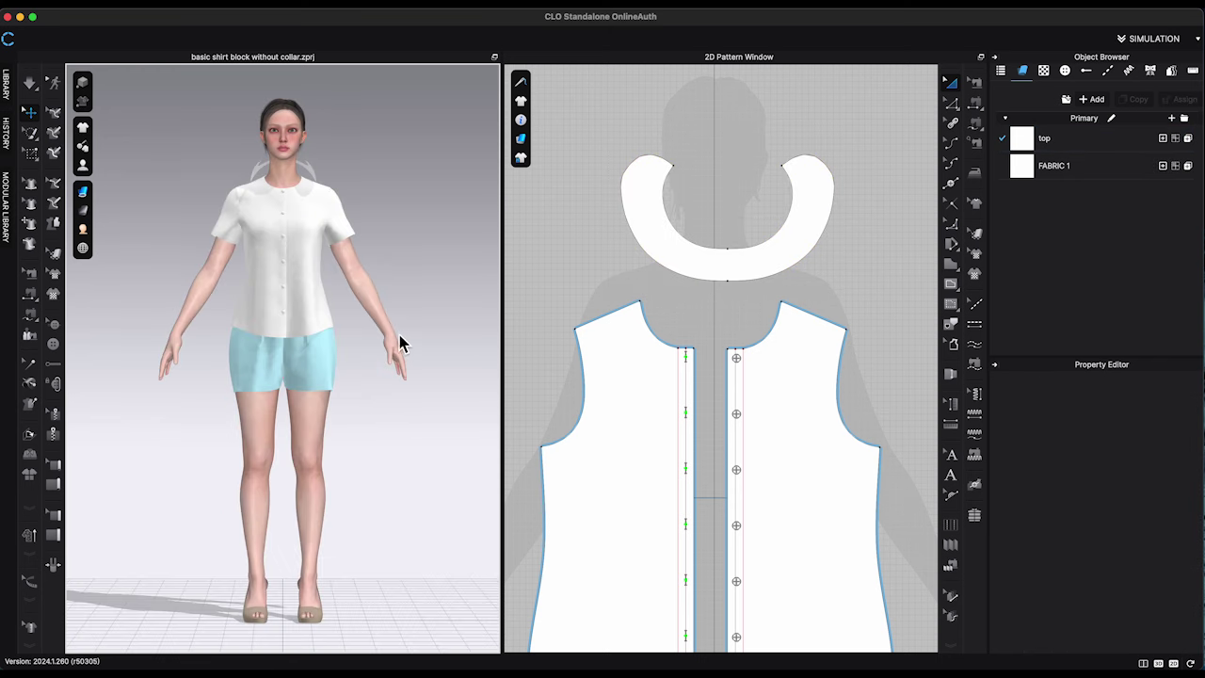
Sew one half of the collar's neck edge to the button-side front neckline and the adjoining half of the back neckline
{"action": "scroll", "coordinate": [430, 416], "scroll_direction": "up", "scroll_amount": 10}
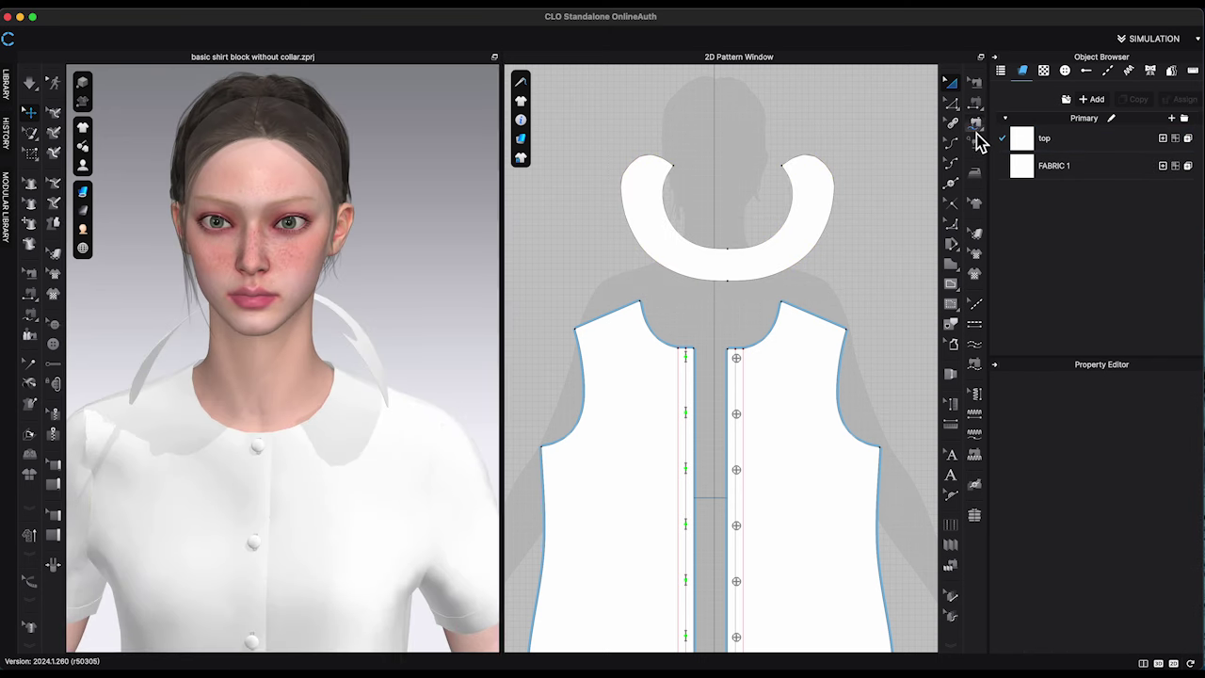
{"action": "left_click", "coordinate": [975, 127]}
{"action": "scroll", "coordinate": [847, 282], "scroll_direction": "down", "scroll_amount": 3}
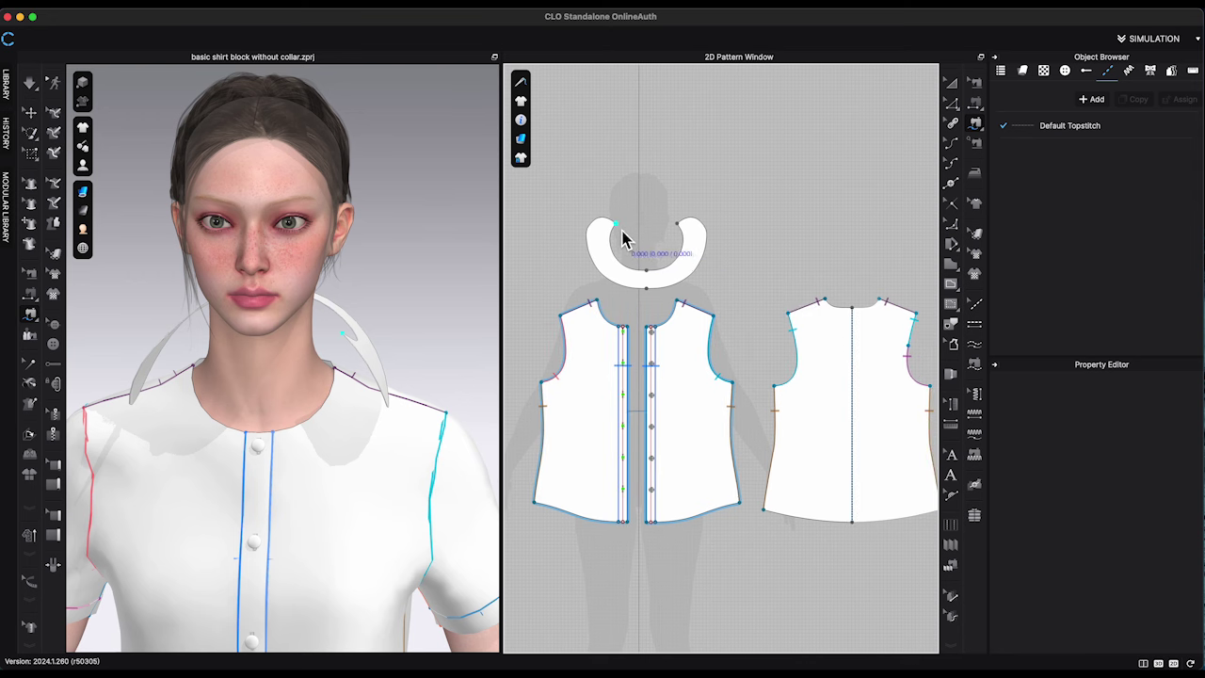
{"action": "left_click", "coordinate": [646, 272]}
{"action": "left_click", "coordinate": [650, 329]}
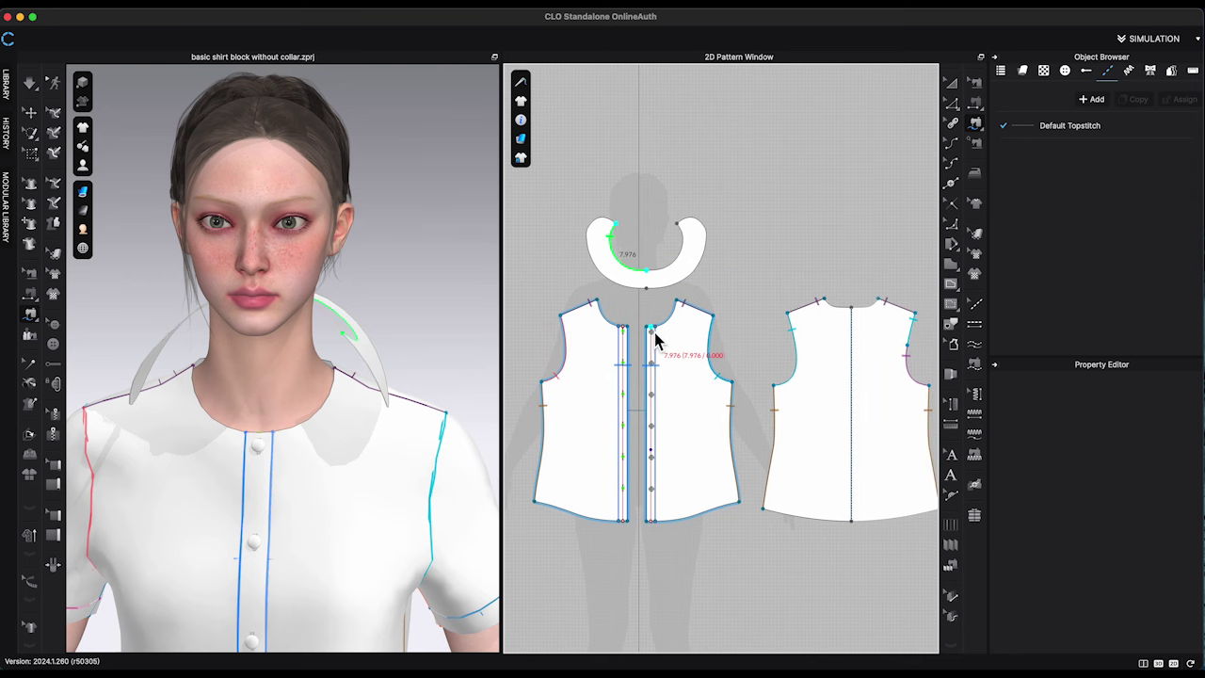
{"action": "left_click", "coordinate": [680, 304]}
{"action": "left_click", "coordinate": [822, 303]}
{"action": "left_click", "coordinate": [851, 307]}
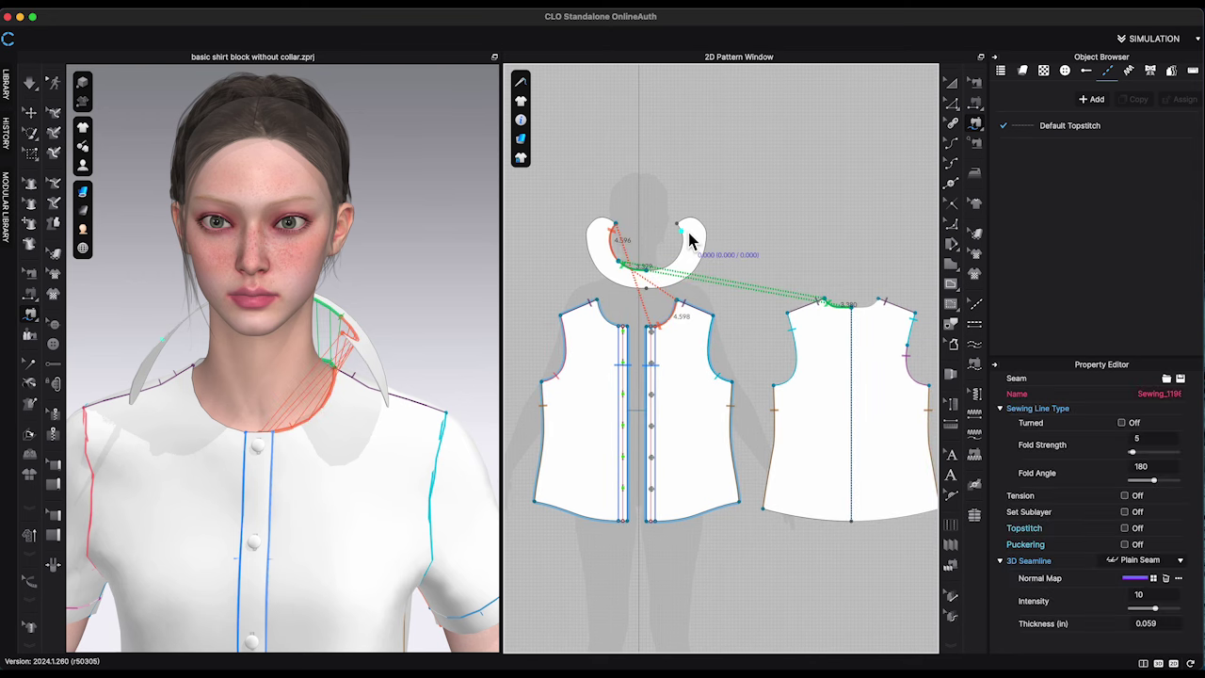
Sew the other half of the collar's neck edge to the buttonhole-side front neckline and the remaining half of the back neckline
{"action": "left_click", "coordinate": [689, 245]}
{"action": "left_click", "coordinate": [649, 275]}
{"action": "left_click", "coordinate": [623, 329]}
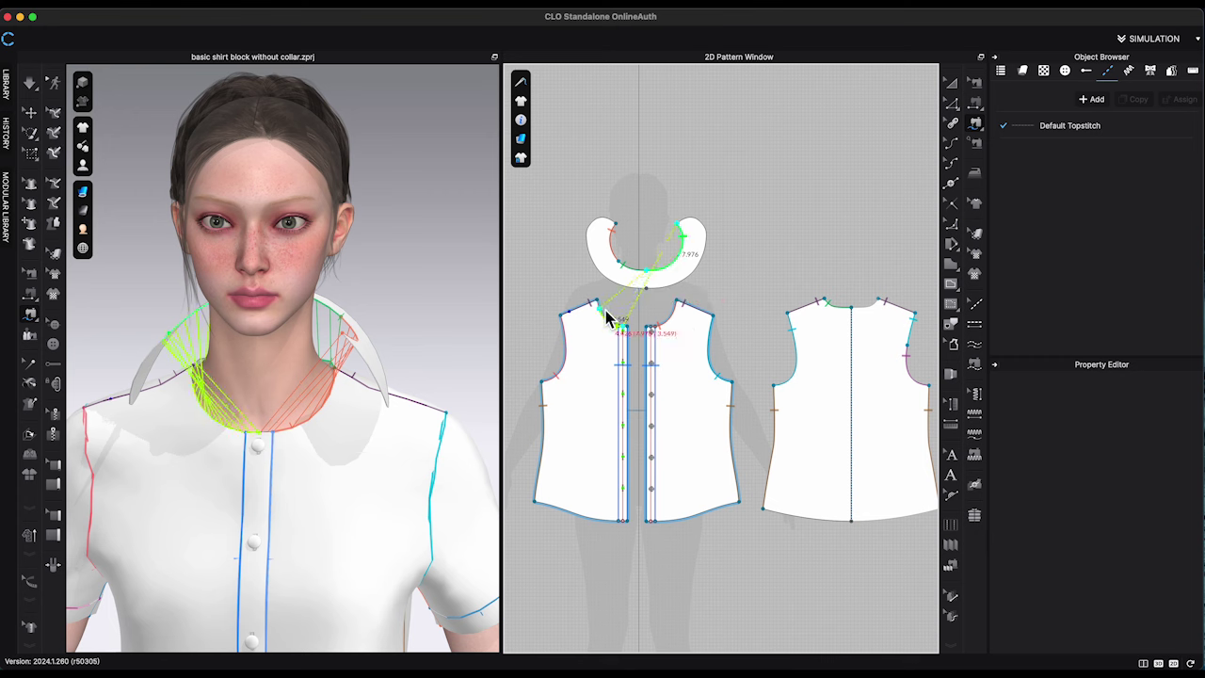
{"action": "left_click", "coordinate": [607, 317]}
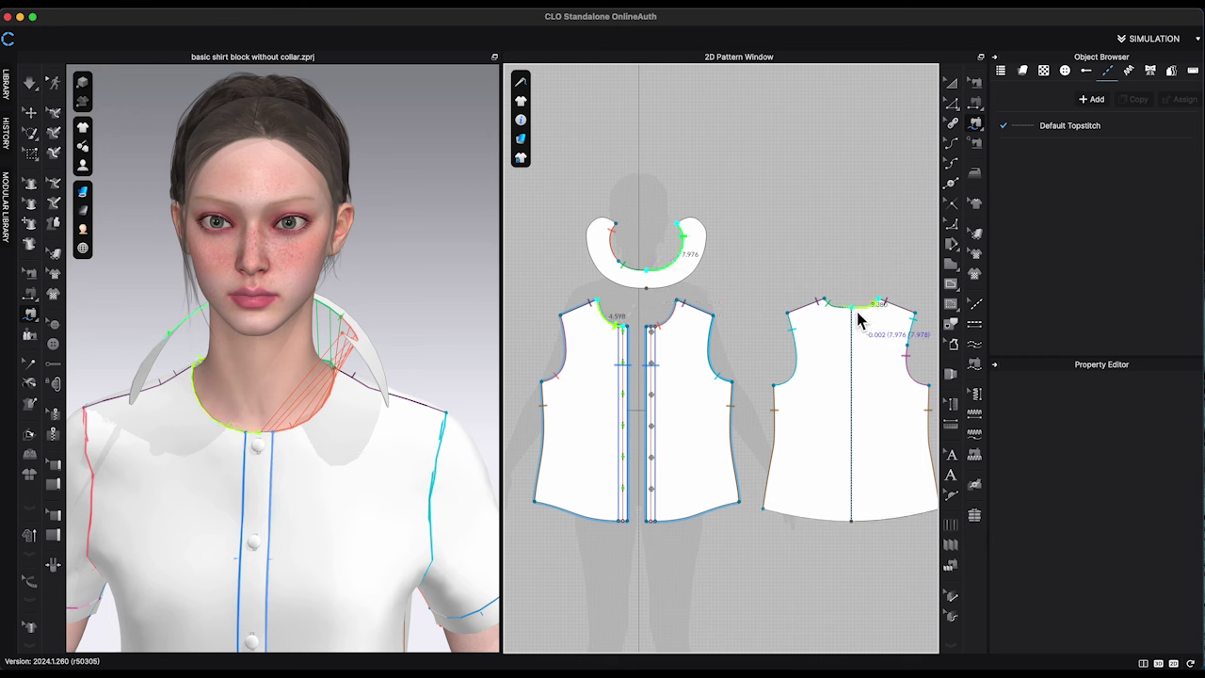
{"action": "left_click", "coordinate": [855, 307]}
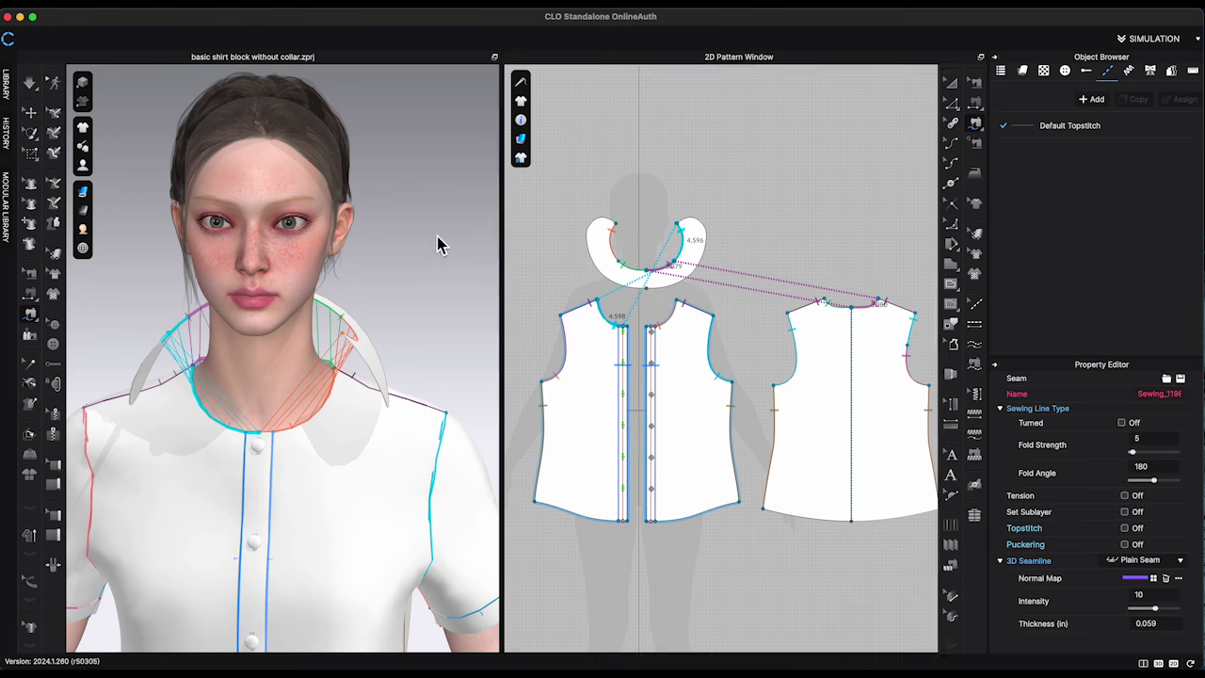
Simulate the garment and pull the collar's front tip down so it lies flat on the shirt
{"action": "key", "text": "space"}
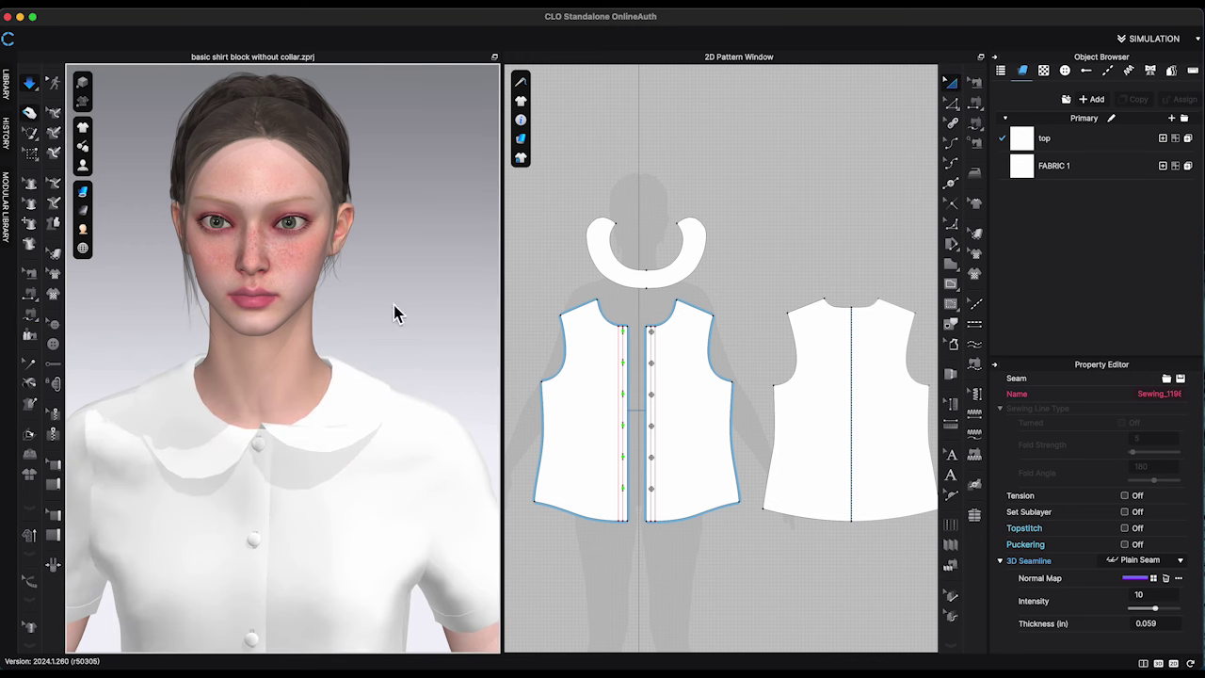
{"action": "left_click", "coordinate": [299, 435]}
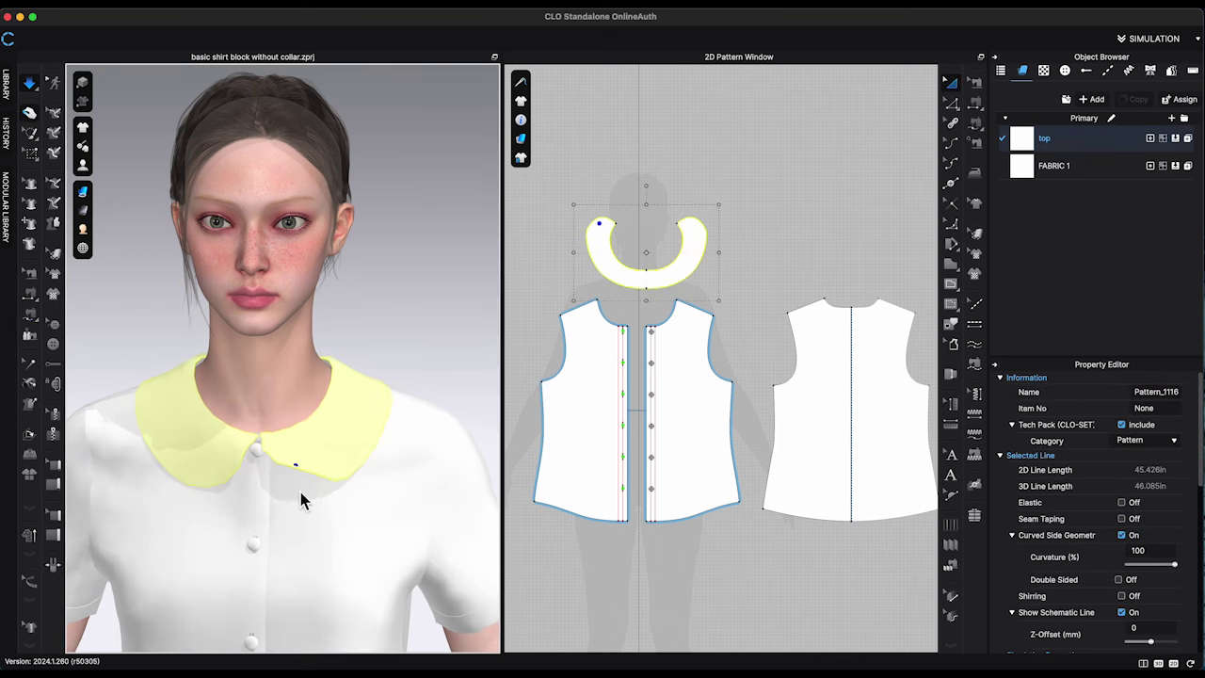
{"action": "right_click_drag", "start_coordinate": [342, 468], "coordinate": [490, 376]}
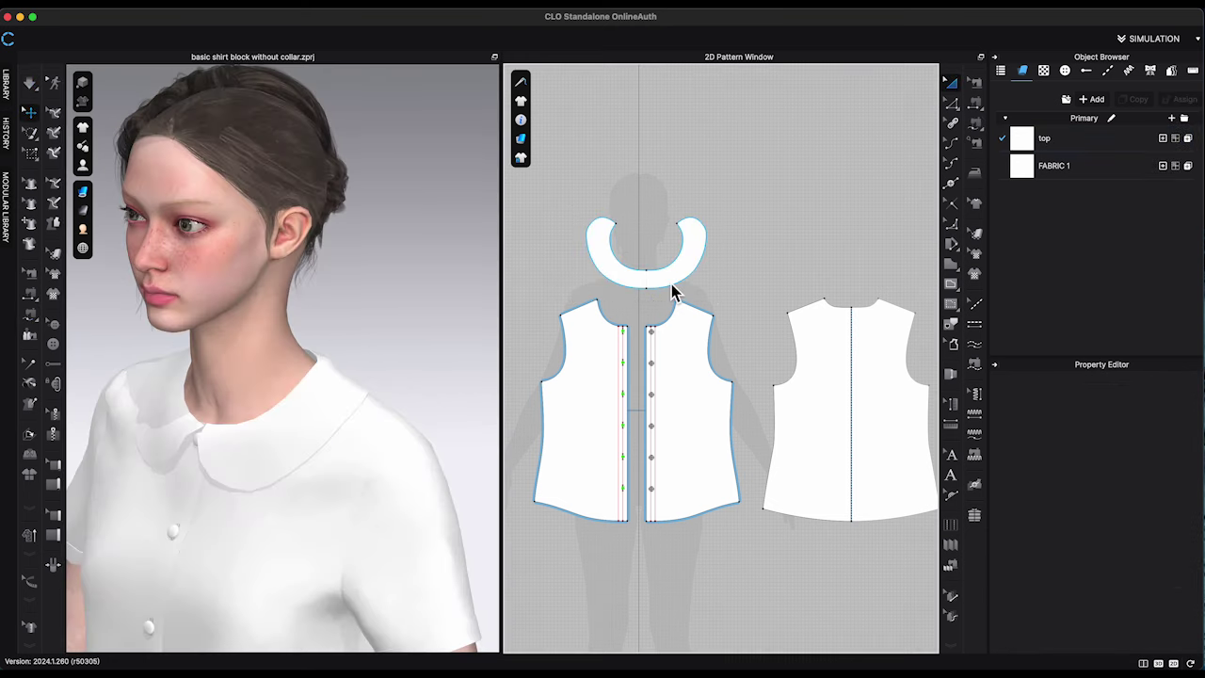
Set the collar's particle distance to 10 mm and simulate the garment again
{"action": "left_click", "coordinate": [675, 290]}
{"action": "scroll", "coordinate": [1164, 575], "scroll_direction": "down", "scroll_amount": 4}
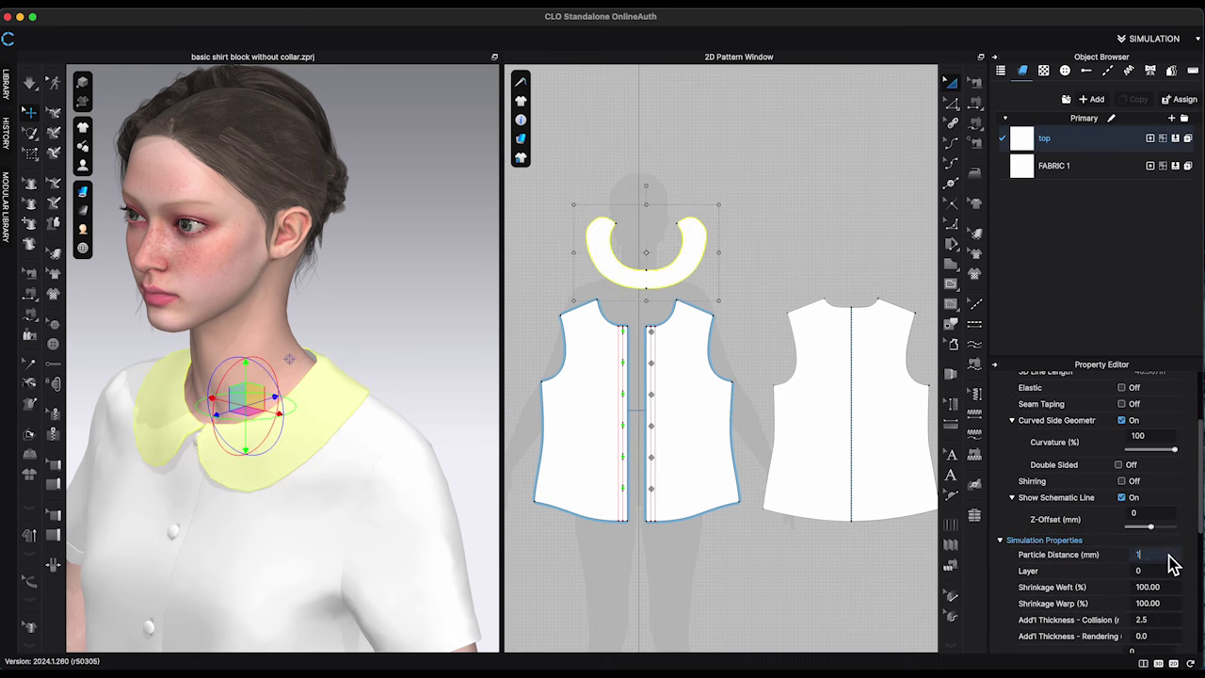
{"action": "key", "text": "Return"}
{"action": "left_click", "coordinate": [414, 342]}
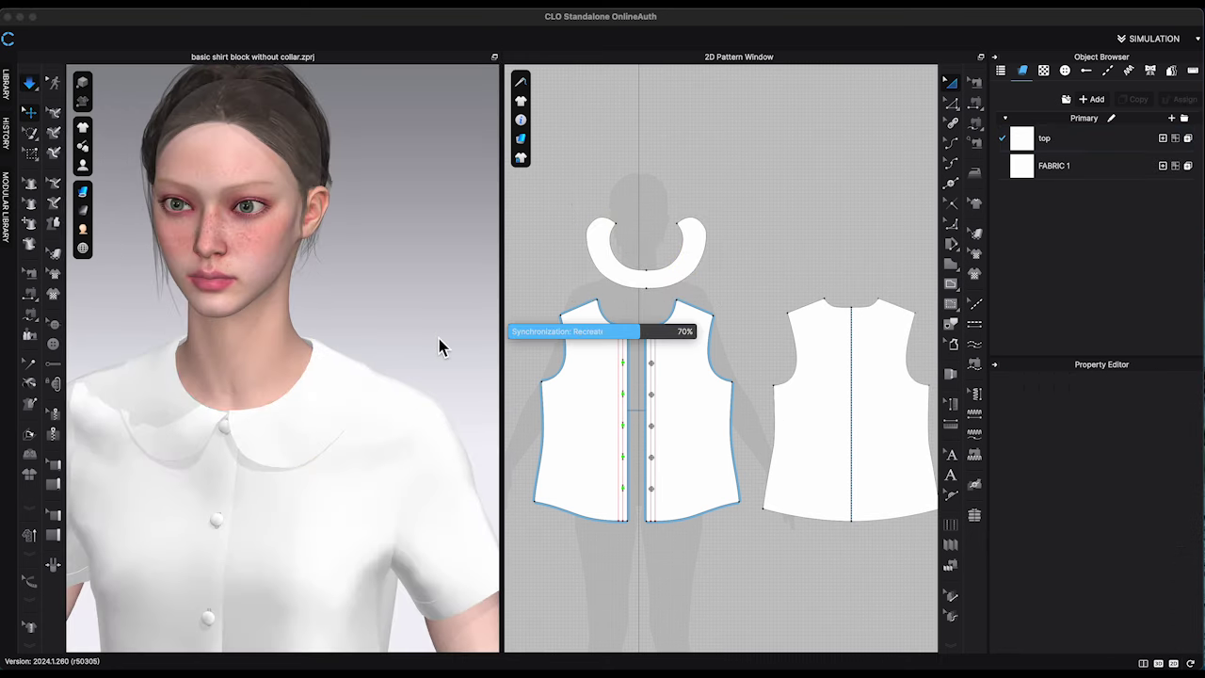
{"action": "right_click_drag", "start_coordinate": [439, 348], "coordinate": [293, 468]}
{"action": "left_click", "coordinate": [304, 443]}
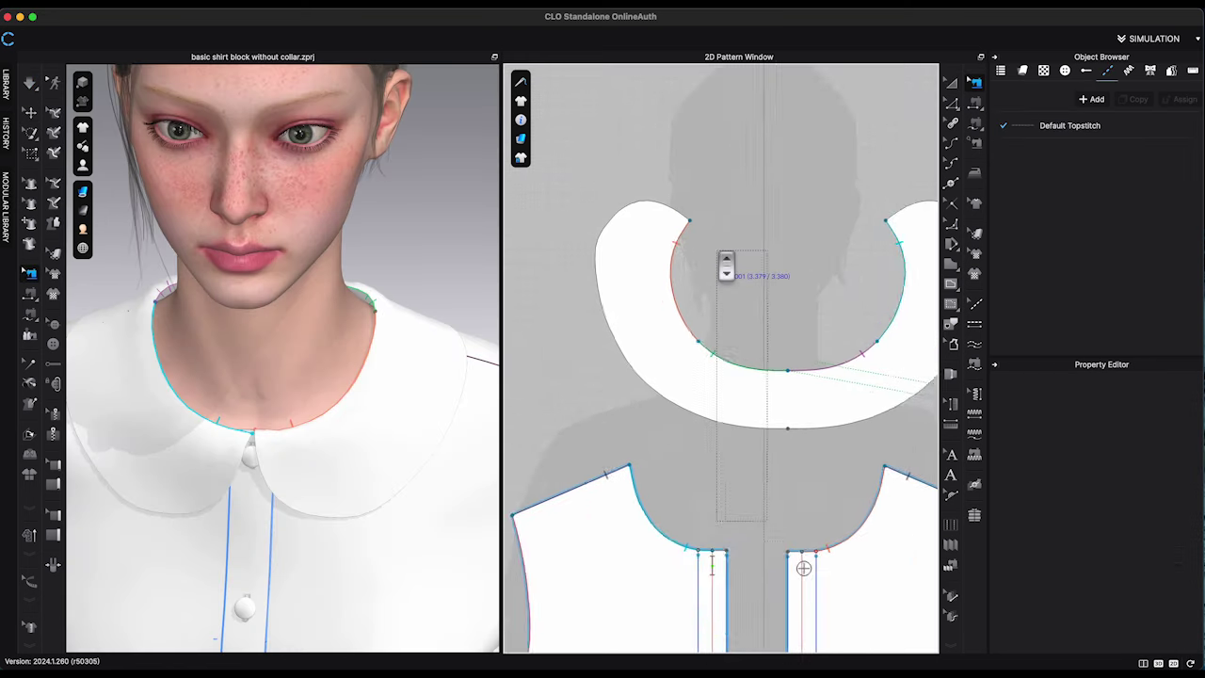
Flatten the rounded curve of the collar's front tip between the neck corner and the outer edge, and drape the collar again
{"action": "scroll", "coordinate": [729, 264], "scroll_direction": "up", "scroll_amount": 3}
{"action": "middle_click_drag", "start_coordinate": [740, 265], "coordinate": [697, 278]}
{"action": "left_click", "coordinate": [952, 224]}
{"action": "left_click", "coordinate": [644, 228]}
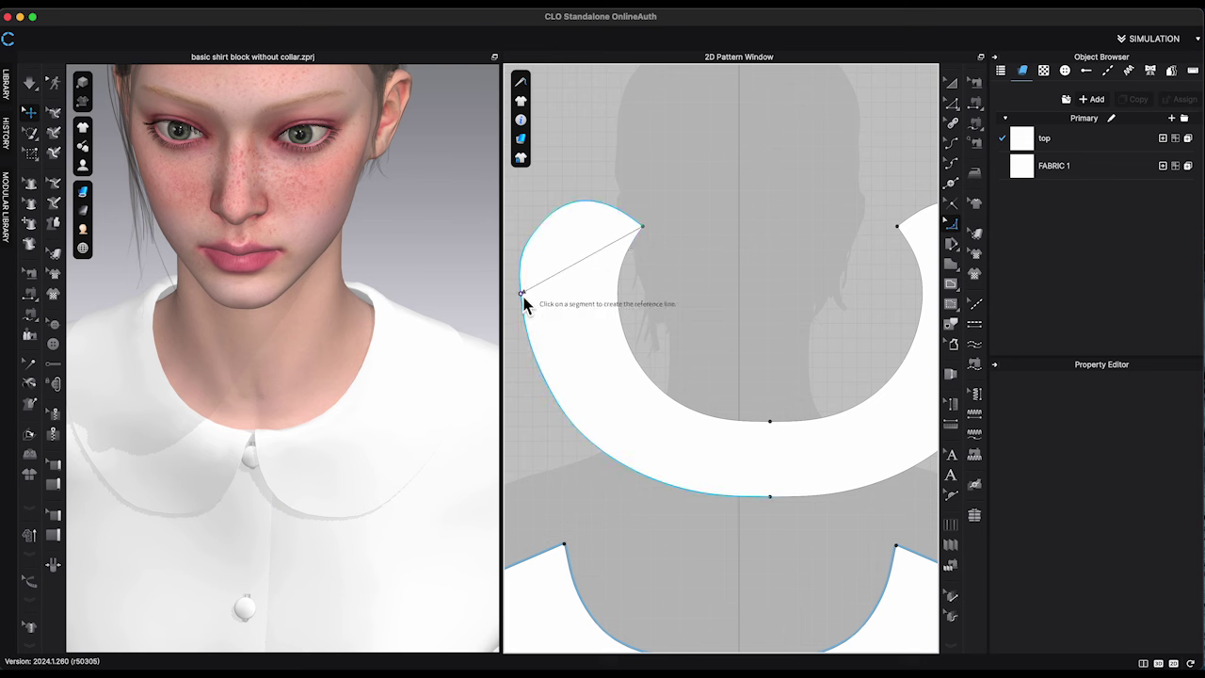
{"action": "left_click", "coordinate": [521, 293]}
{"action": "left_click_drag", "start_coordinate": [583, 259], "coordinate": [566, 237]}
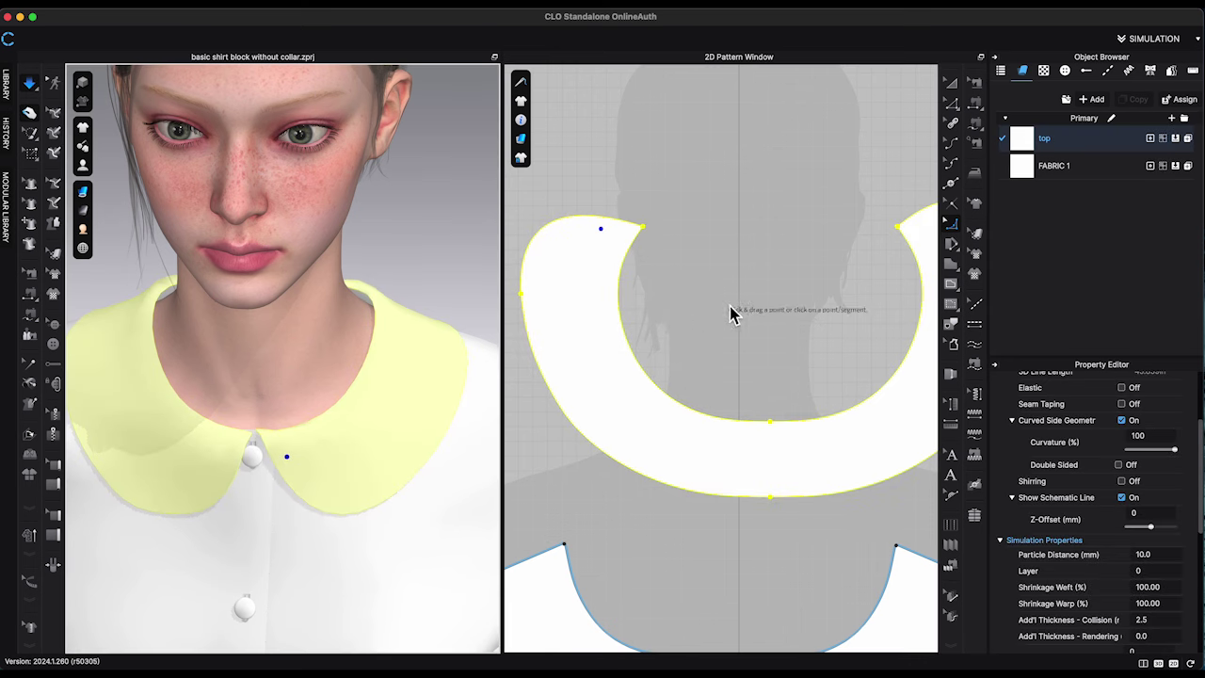
{"action": "right_click_drag", "start_coordinate": [367, 358], "coordinate": [283, 463]}
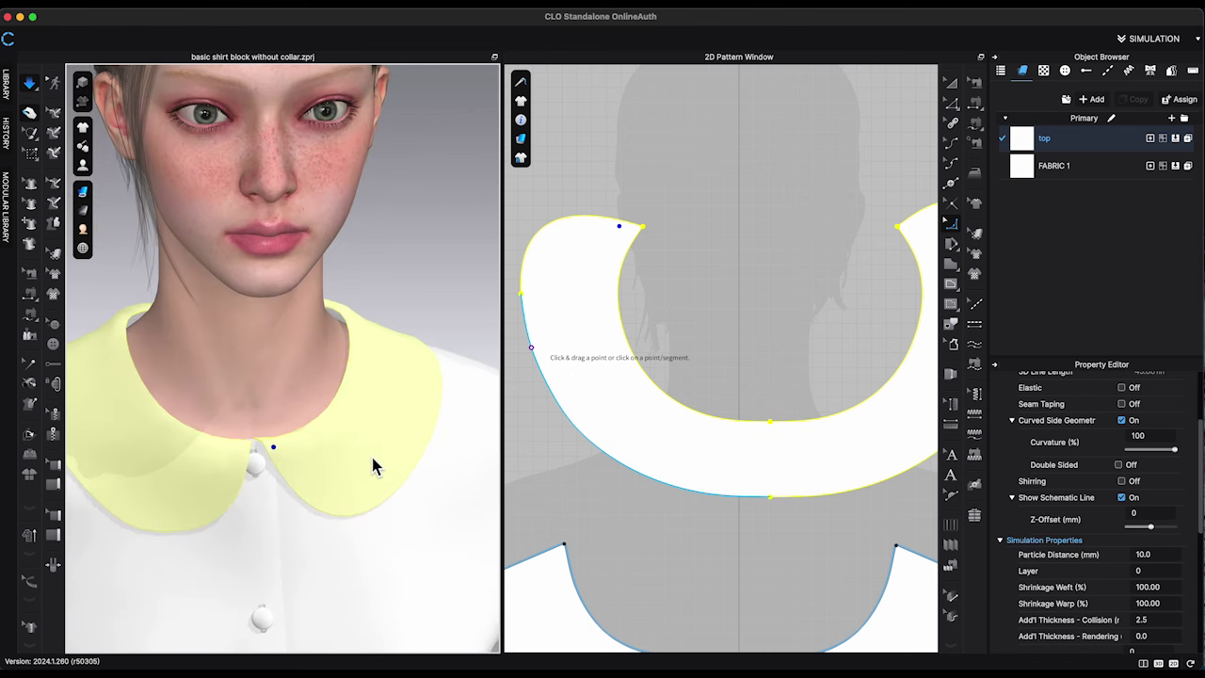
{"action": "key", "text": "Escape"}
{"action": "scroll", "coordinate": [379, 475], "scroll_direction": "up", "scroll_amount": 2}
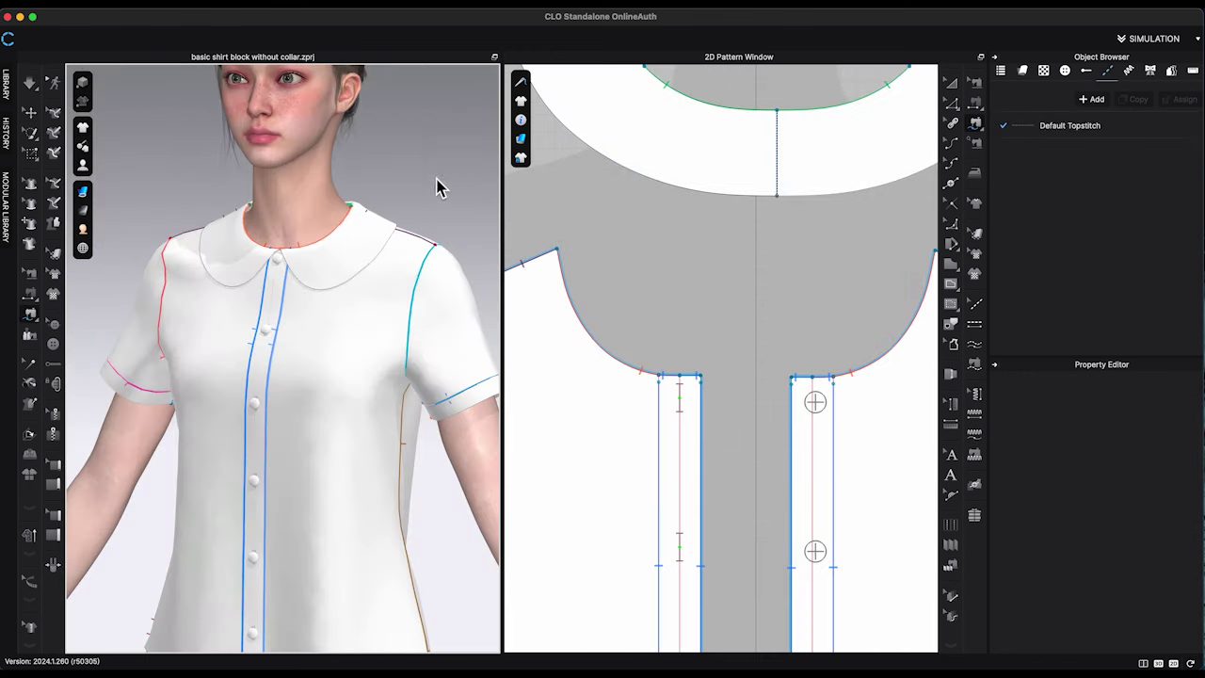
{"action": "scroll", "coordinate": [441, 187], "scroll_direction": "up", "scroll_amount": 3}
{"action": "key", "text": "Escape"}
{"action": "right_click_drag", "start_coordinate": [417, 153], "coordinate": [381, 248]}
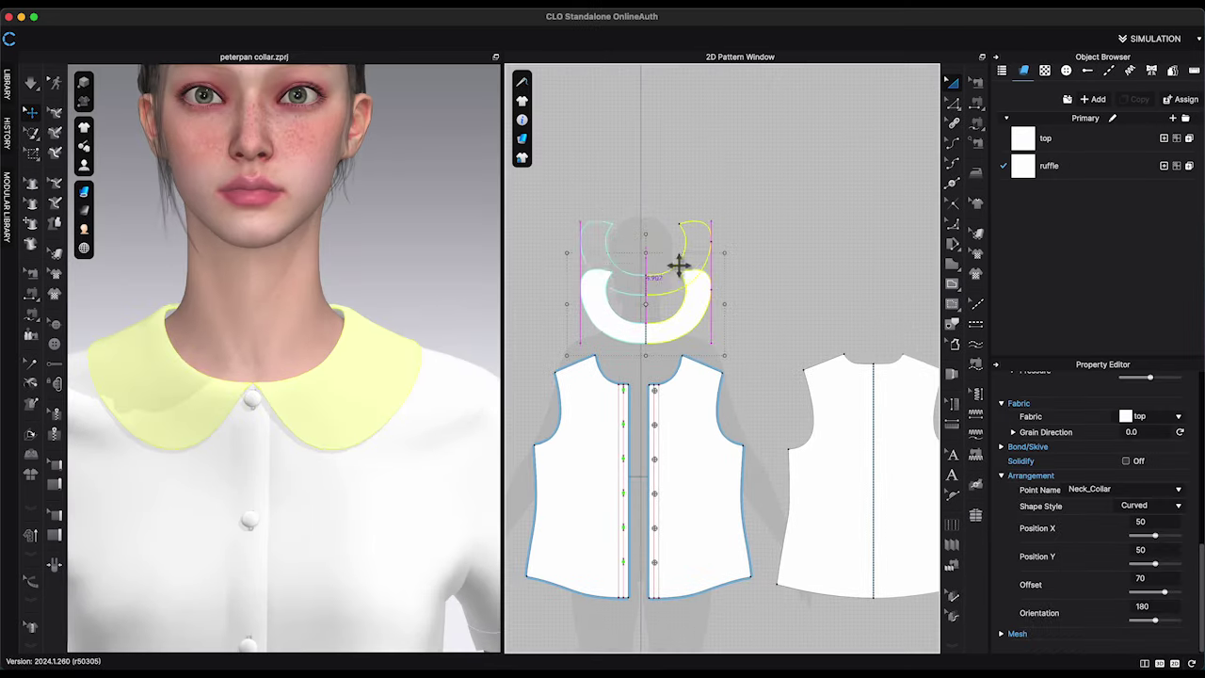
Move the collar up above the front pieces and convert the point on its outer edge to a curve point
{"action": "left_click_drag", "start_coordinate": [678, 265], "coordinate": [679, 256]}
{"action": "key", "text": "z"}
{"action": "right_click", "coordinate": [582, 232]}
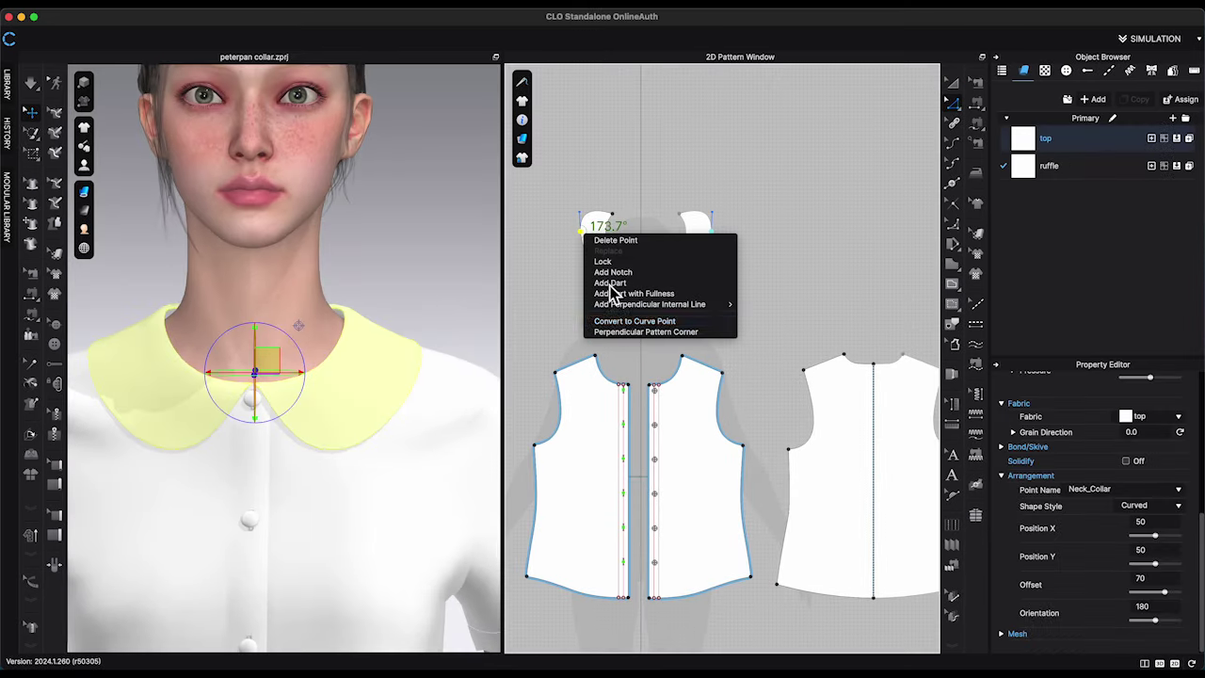
{"action": "left_click", "coordinate": [618, 321]}
{"action": "scroll", "coordinate": [595, 283], "scroll_direction": "up", "scroll_amount": 3}
{"action": "left_click", "coordinate": [594, 243]}
Create a rectangular ruffle strip 25 in wide and 0.5 in high above the collar
{"action": "scroll", "coordinate": [705, 348], "scroll_direction": "down", "scroll_amount": 2}
{"action": "scroll", "coordinate": [705, 348], "scroll_direction": "down", "scroll_amount": 1}
{"action": "key", "text": "s"}
{"action": "left_click", "coordinate": [574, 192]}
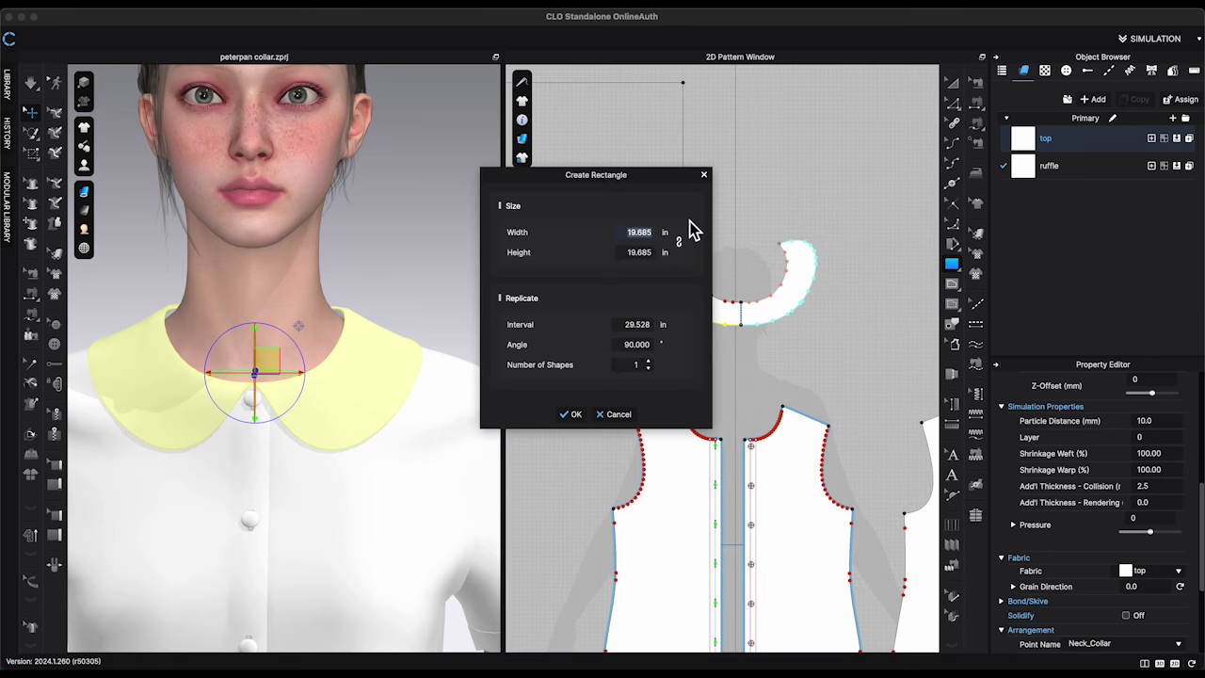
{"action": "type", "text": "30"}
{"action": "key", "text": "Tab"}
{"action": "type", "text": ".5"}
{"action": "double_click", "coordinate": [642, 232]}
{"action": "type", "text": "25"}
{"action": "left_click", "coordinate": [572, 415]}
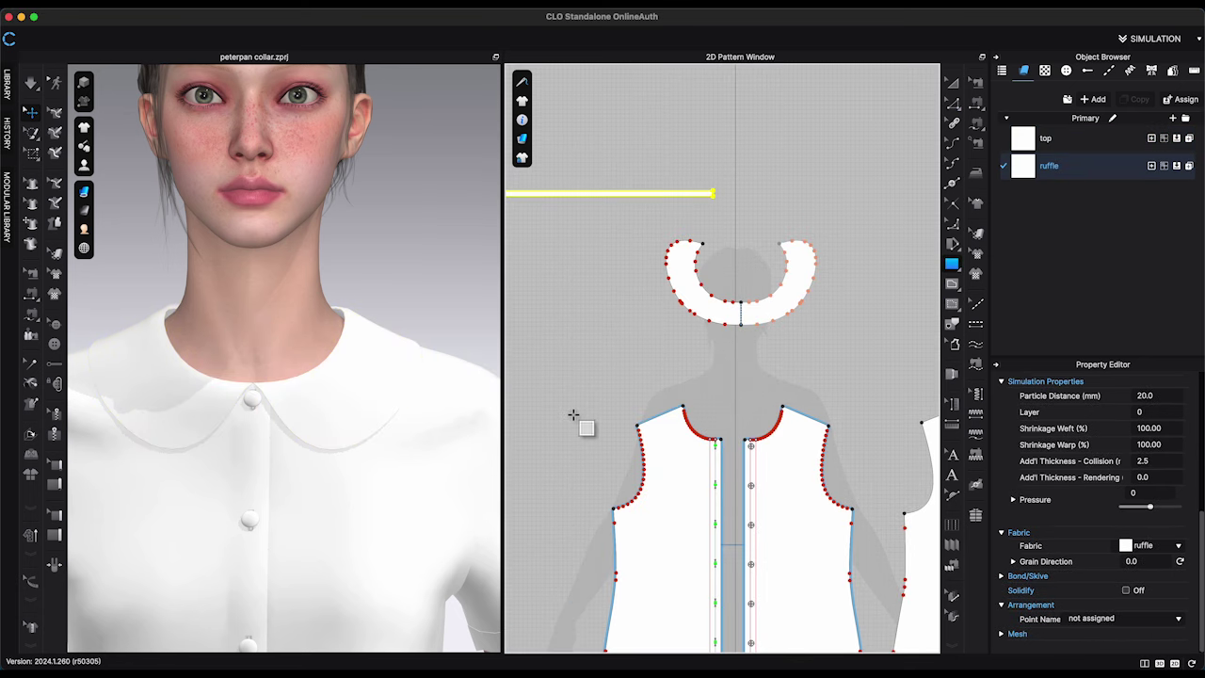
Freeze the collar and sew the ruffle strip's long edge to one half of the collar's outer edge
{"action": "scroll", "coordinate": [297, 376], "scroll_direction": "down", "scroll_amount": 3}
{"action": "right_click", "coordinate": [317, 389]}
{"action": "left_click", "coordinate": [357, 107]}
{"action": "left_click", "coordinate": [976, 103]}
{"action": "left_click", "coordinate": [653, 211]}
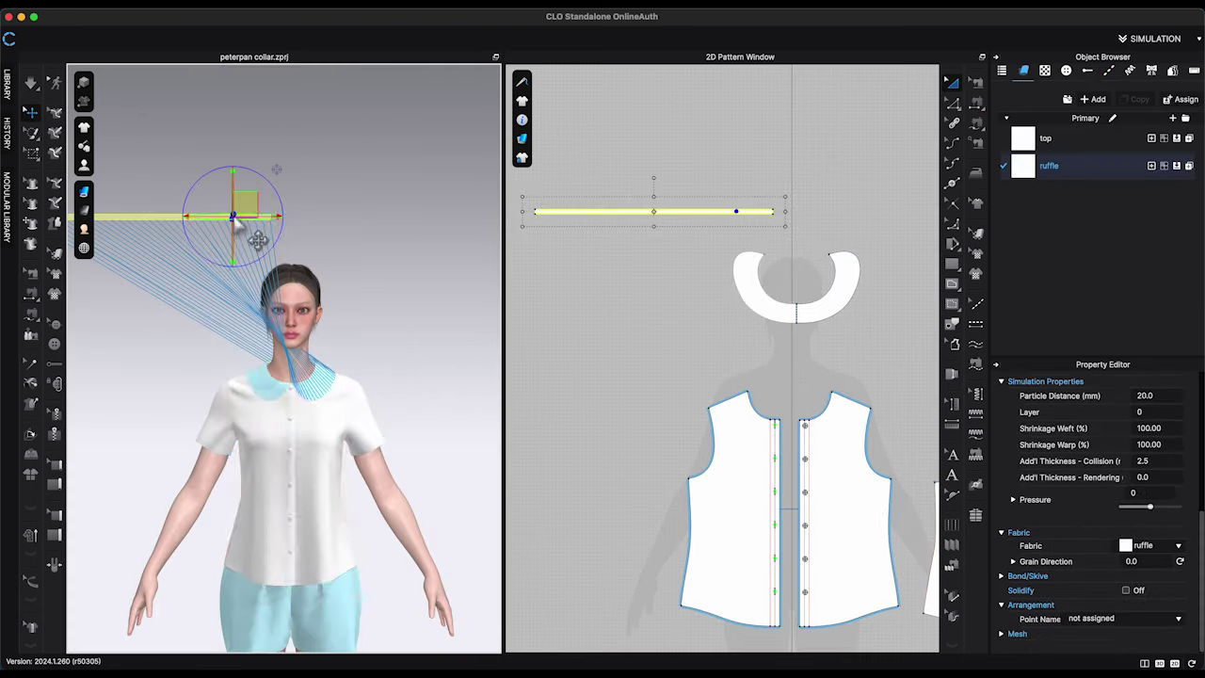
Set the ruffle strip's particle distance to 5 mm and simulate it into gathers along the collar edge
{"action": "scroll", "coordinate": [374, 386], "scroll_direction": "up", "scroll_amount": 3}
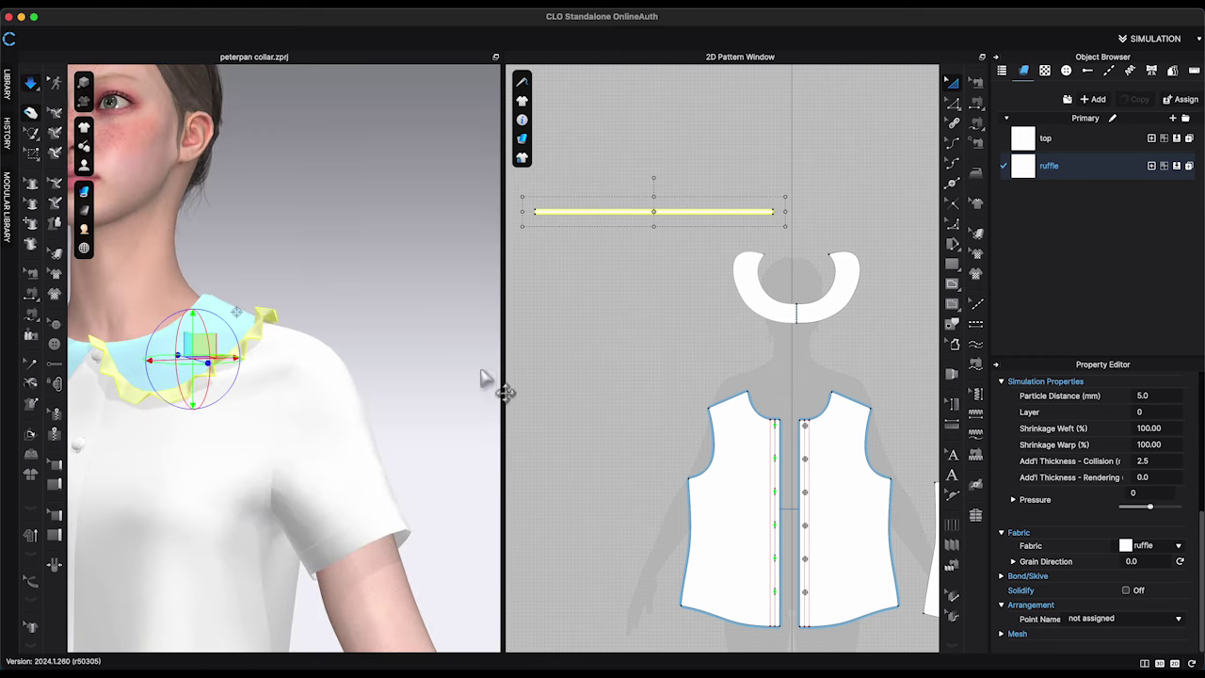
{"action": "scroll", "coordinate": [466, 386], "scroll_direction": "up", "scroll_amount": 3}
{"action": "key", "text": "space"}
{"action": "key", "text": "space"}
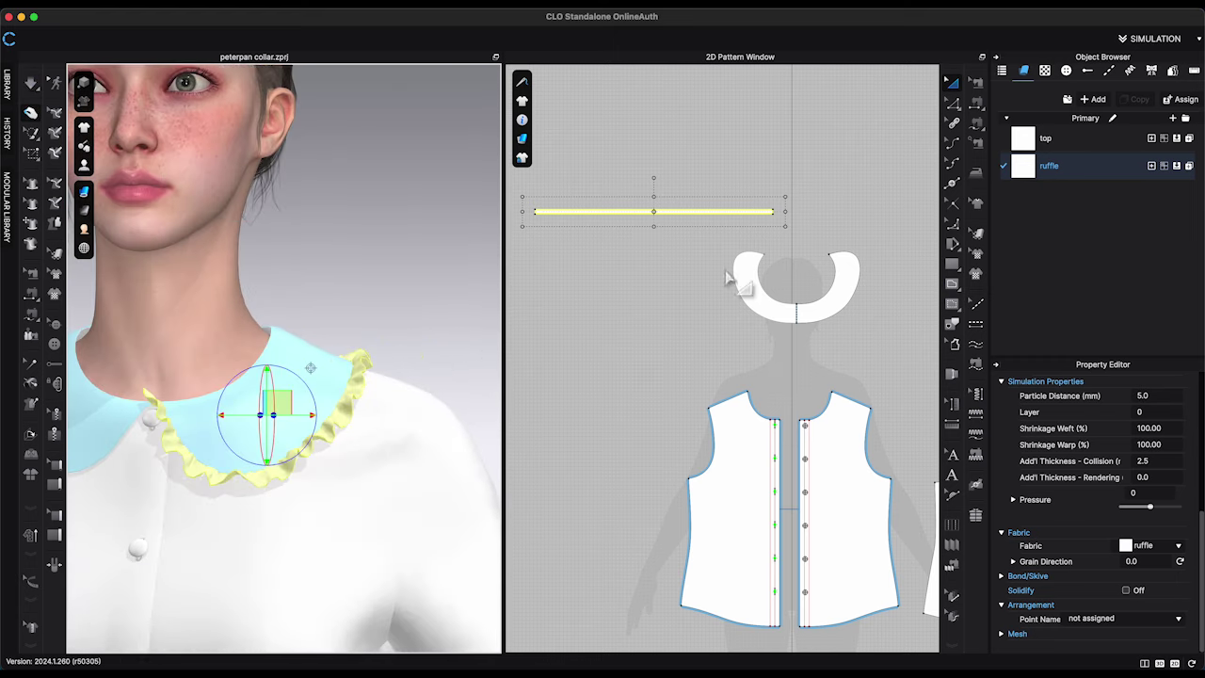
Paste a mirrored copy of the ruffle strip for the collar's other half and line up the two strips end to end
{"action": "key", "text": "ctrl+c"}
{"action": "key", "text": "ctrl+v"}
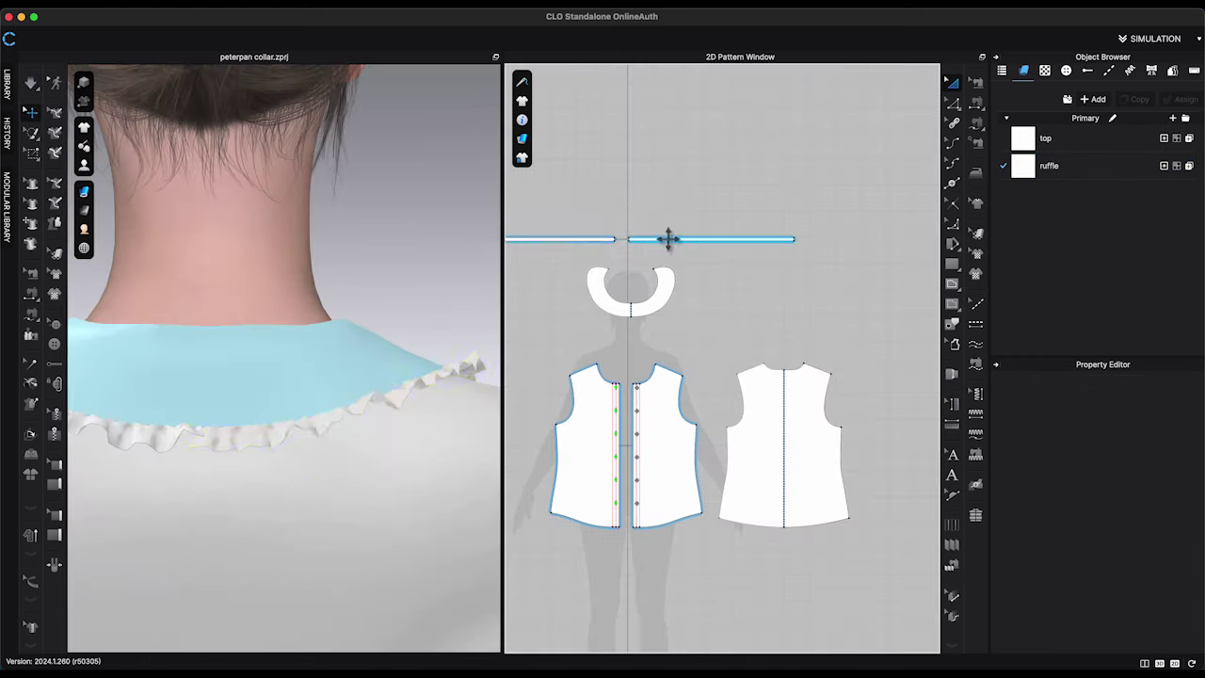
{"action": "left_click", "coordinate": [592, 230]}
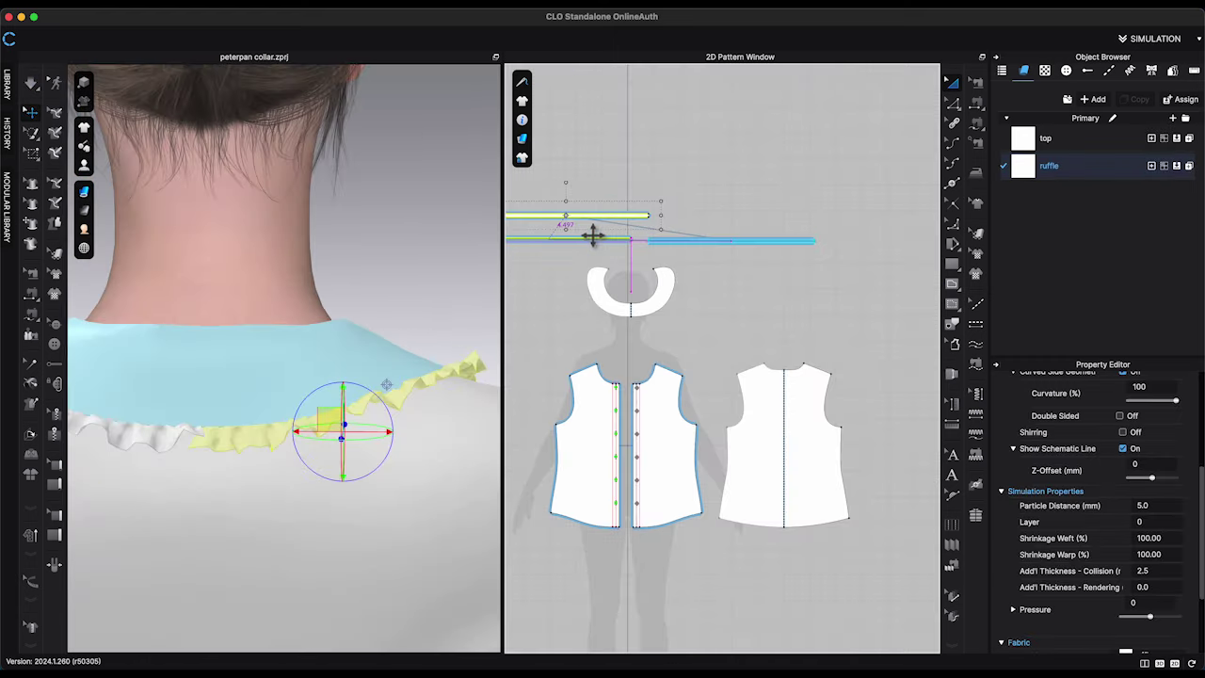
{"action": "scroll", "coordinate": [716, 310], "scroll_direction": "up", "scroll_amount": 3}
{"action": "right_click", "coordinate": [828, 326]}
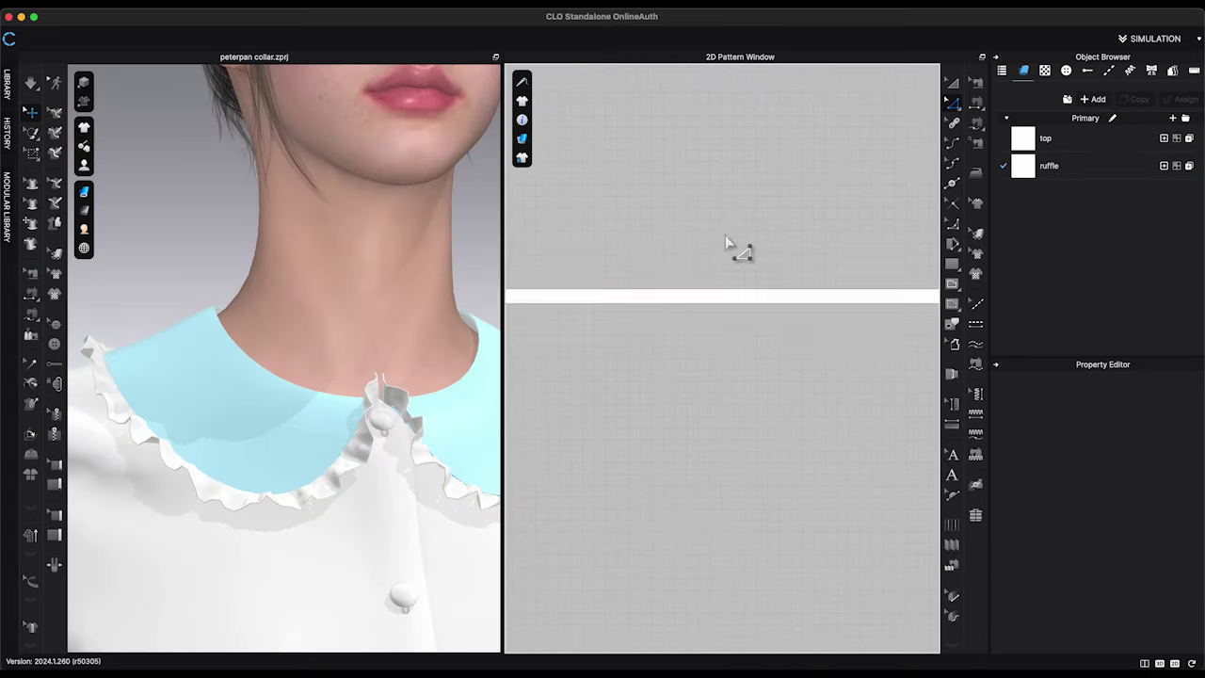
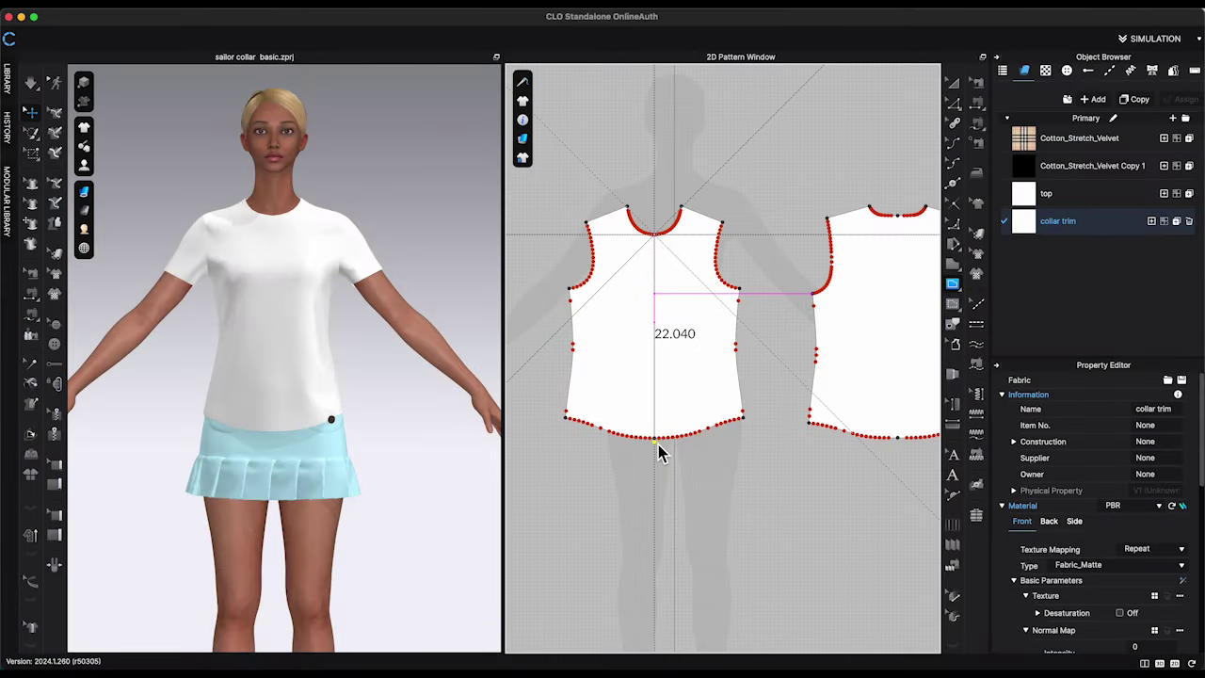
Finish an internal line down the front bodice's centre and apply Cut & Sew along it to split the piece in two
{"action": "left_click", "coordinate": [656, 438]}
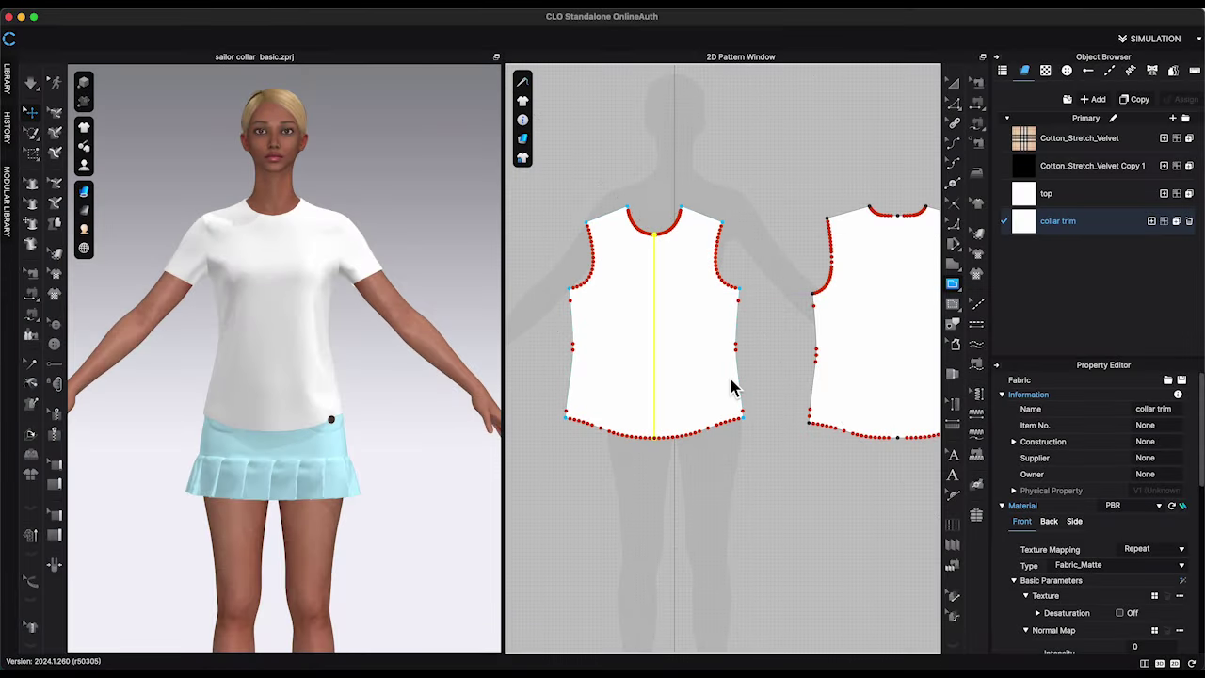
{"action": "right_click", "coordinate": [659, 356]}
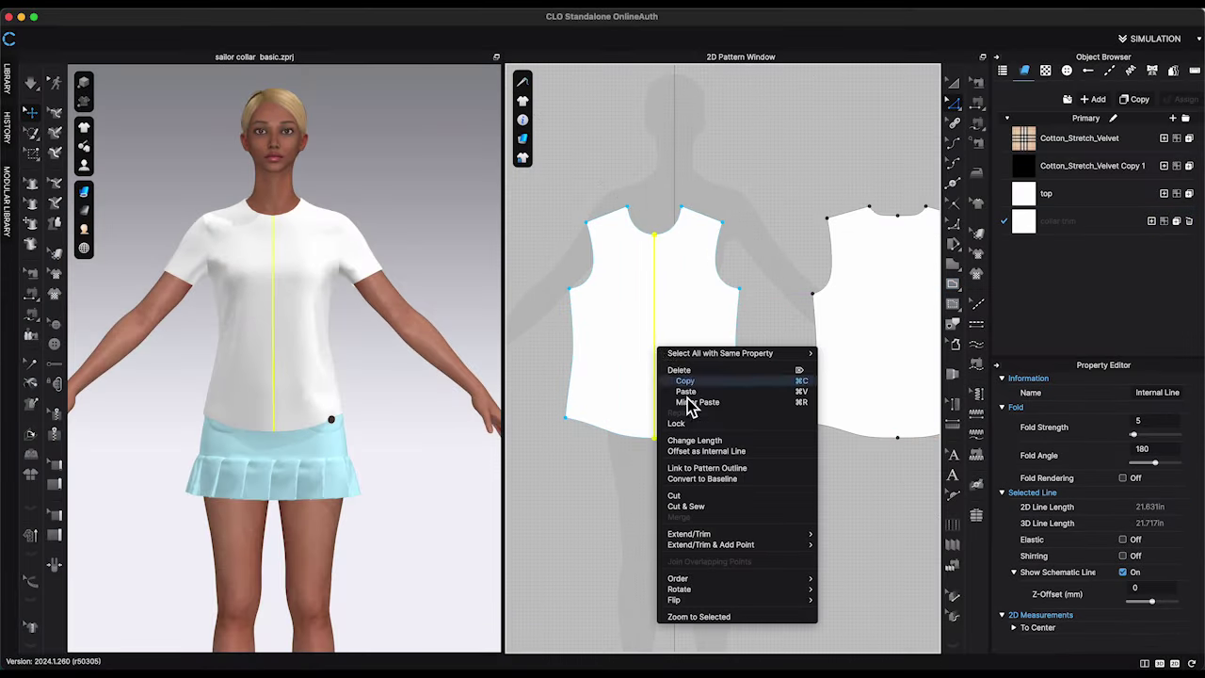
{"action": "left_click", "coordinate": [708, 503]}
{"action": "middle_click_drag", "start_coordinate": [880, 174], "coordinate": [810, 175]}
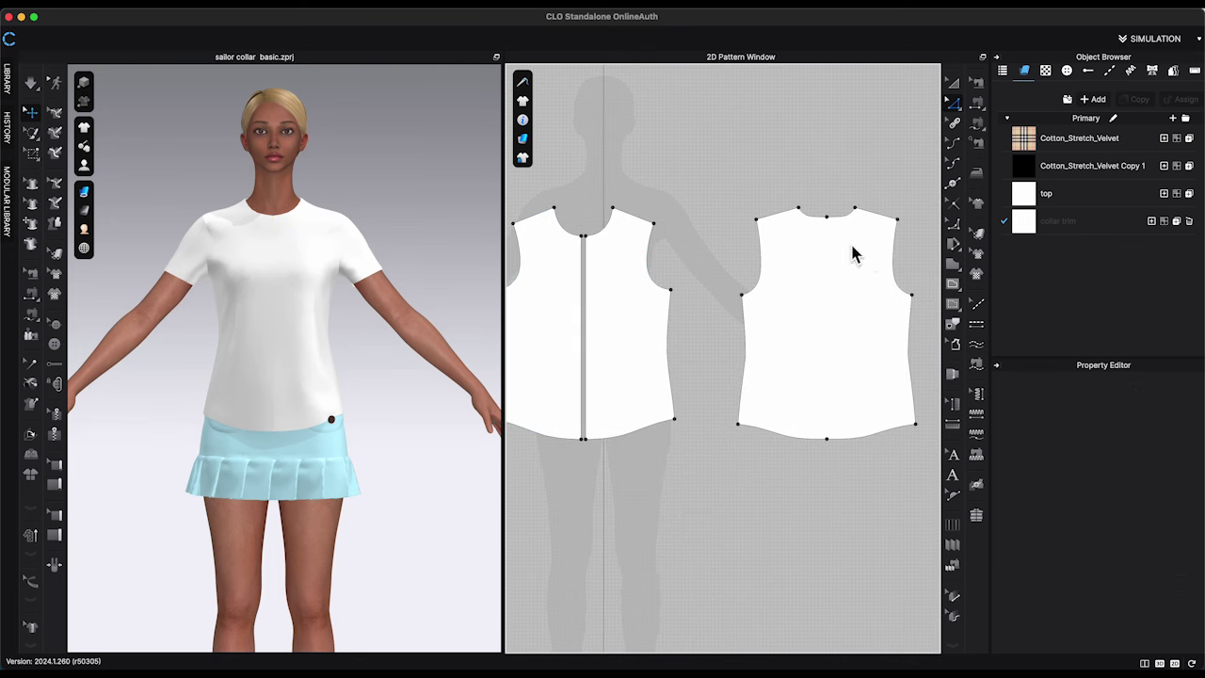
Draw an internal line from the back bodice's centre neck to its hem and split the back along it
{"action": "left_click", "coordinate": [954, 284]}
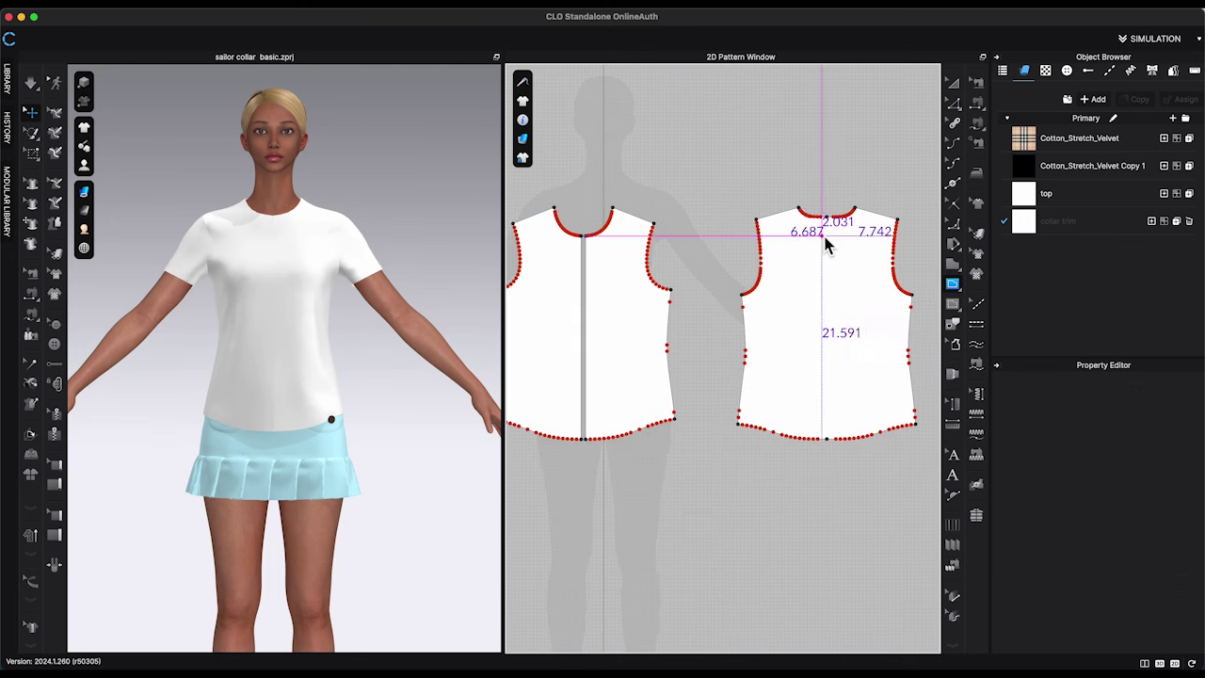
{"action": "left_click", "coordinate": [828, 219]}
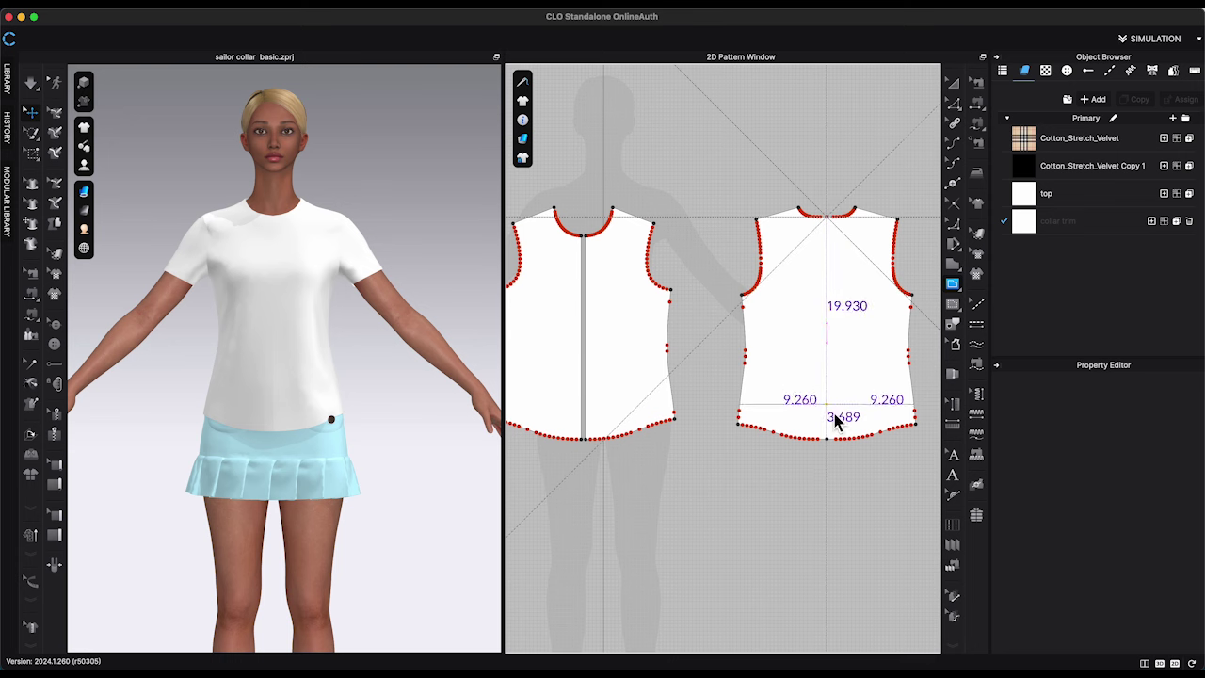
{"action": "left_click", "coordinate": [826, 439]}
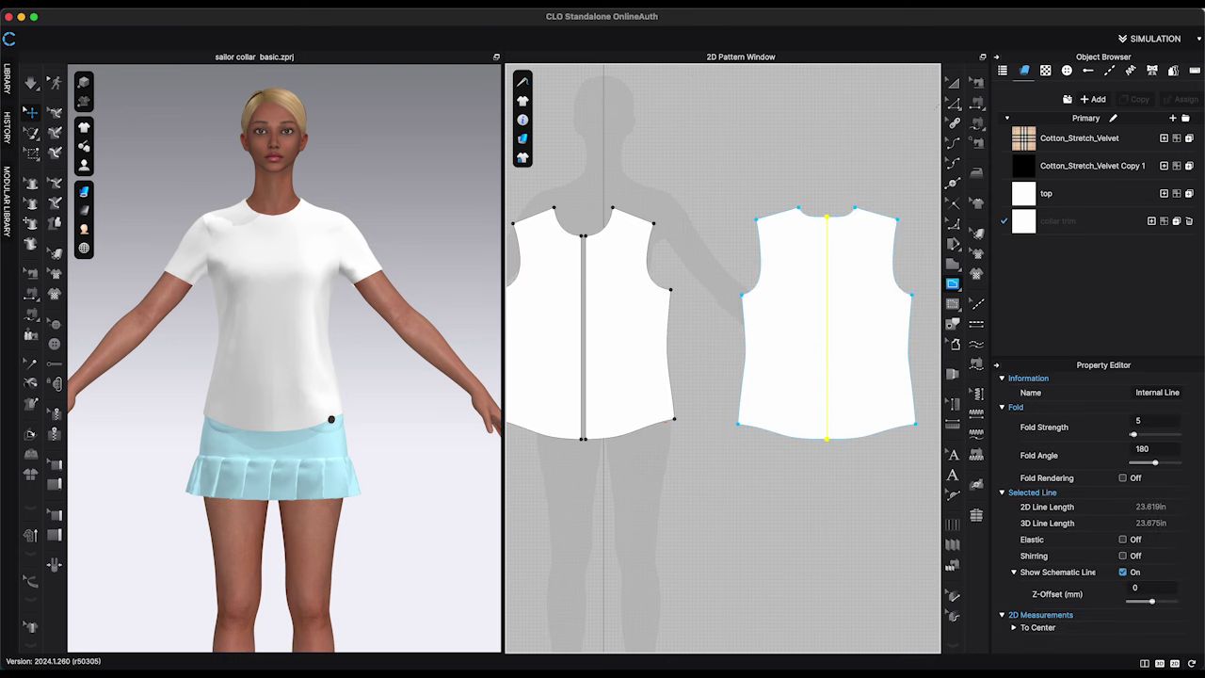
{"action": "right_click", "coordinate": [831, 341]}
{"action": "left_click", "coordinate": [859, 493]}
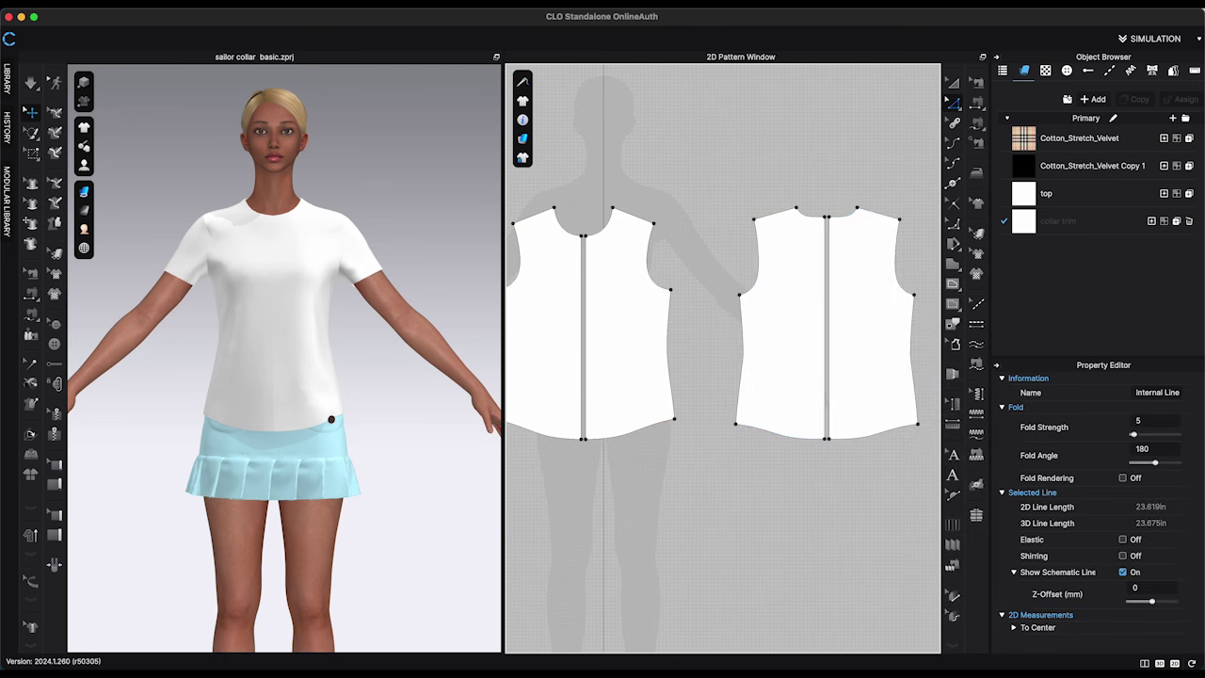
{"action": "scroll", "coordinate": [681, 176], "scroll_direction": "down", "scroll_amount": 5}
{"action": "middle_click_drag", "start_coordinate": [681, 177], "coordinate": [698, 180]}
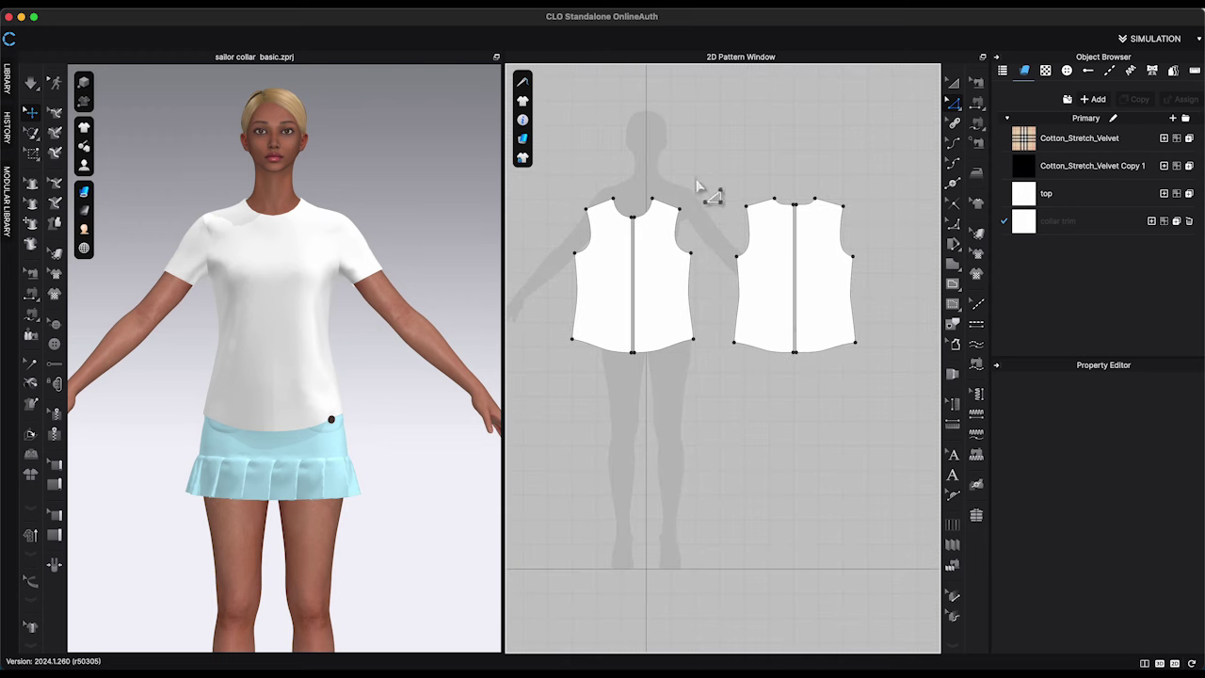
Split the front piece's shoulder line 0.25 in from the neck point
{"action": "scroll", "coordinate": [684, 196], "scroll_direction": "up", "scroll_amount": 4}
{"action": "scroll", "coordinate": [656, 183], "scroll_direction": "up", "scroll_amount": 6}
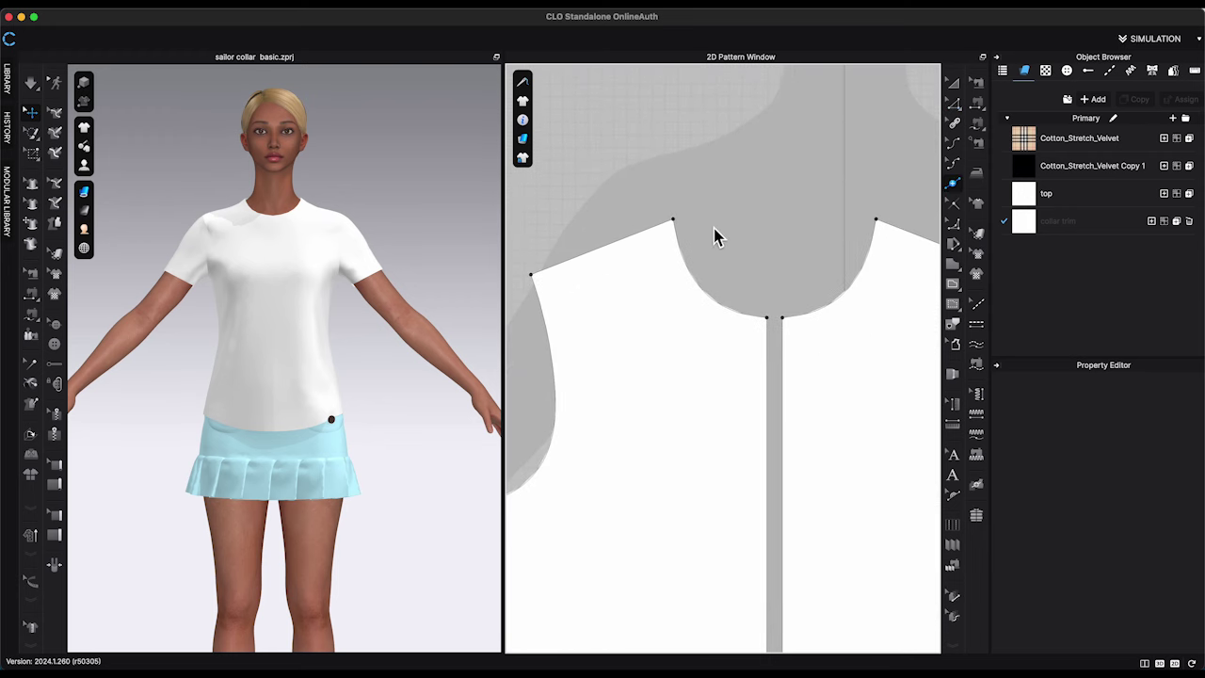
{"action": "right_click", "coordinate": [669, 229]}
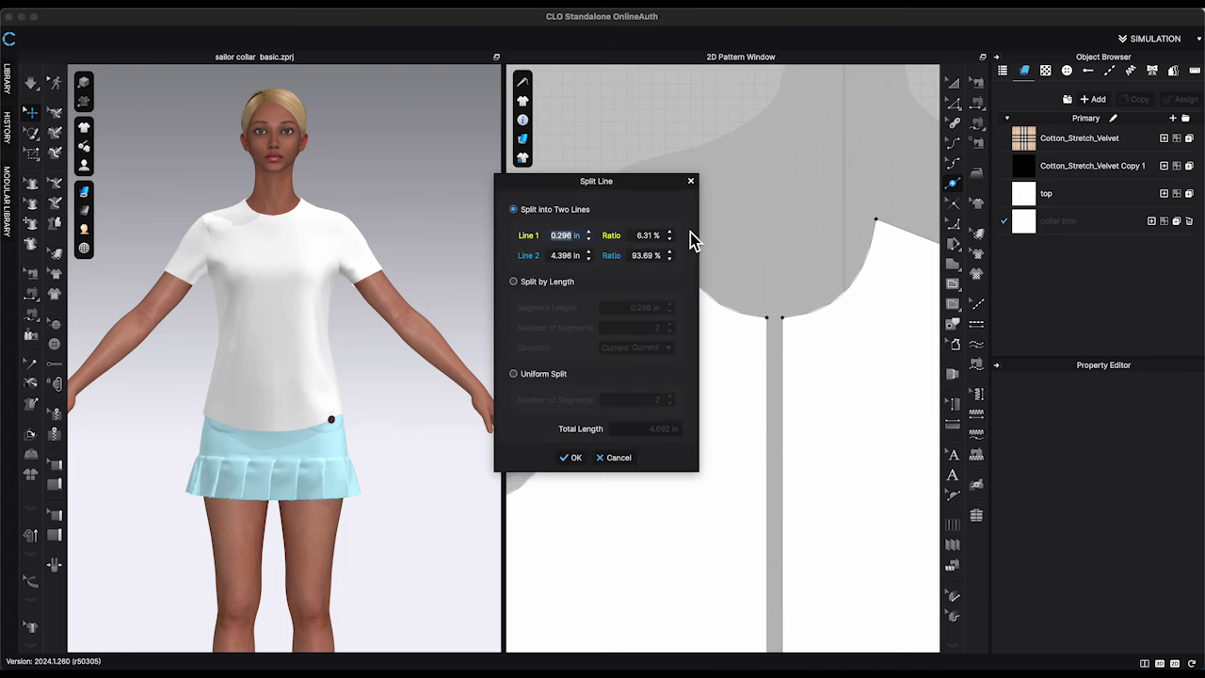
{"action": "type", "text": "0.2"}
{"action": "type", "text": "5"}
{"action": "key", "text": "Return"}
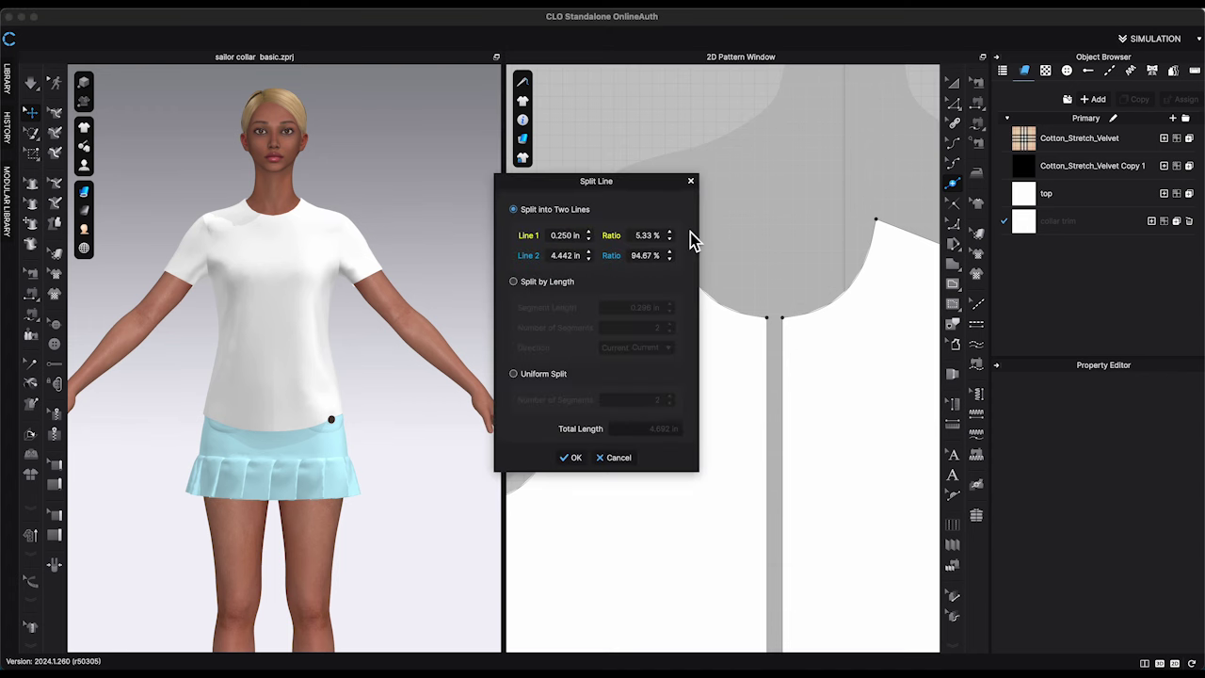
{"action": "left_click", "coordinate": [571, 458]}
{"action": "scroll", "coordinate": [777, 380], "scroll_direction": "down", "scroll_amount": 3}
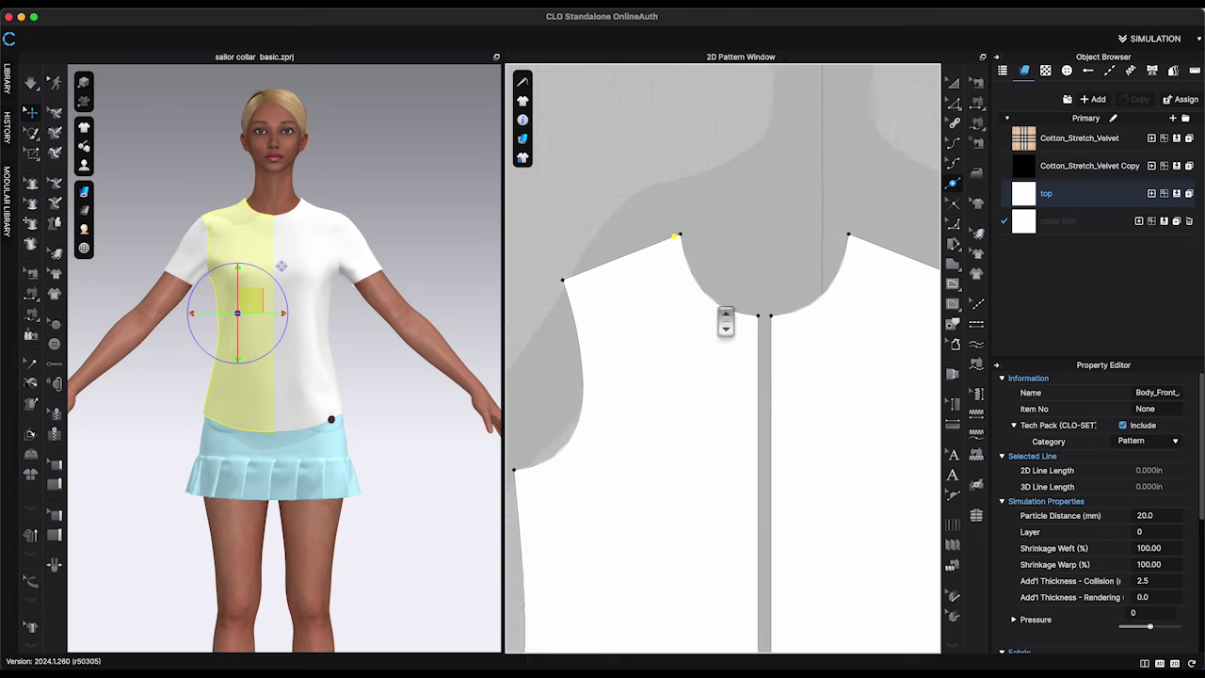
Split the front piece's centre-front edge 5 in below the neckline
{"action": "right_click_drag", "start_coordinate": [744, 298], "coordinate": [742, 200]}
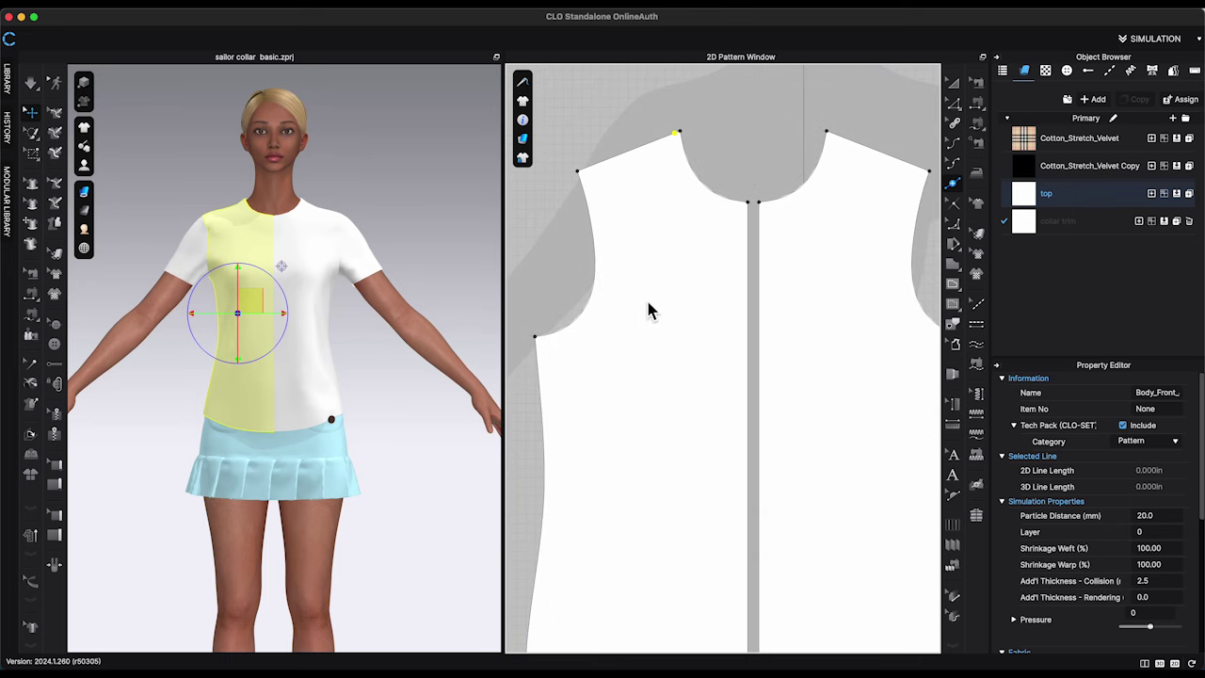
{"action": "right_click", "coordinate": [750, 316]}
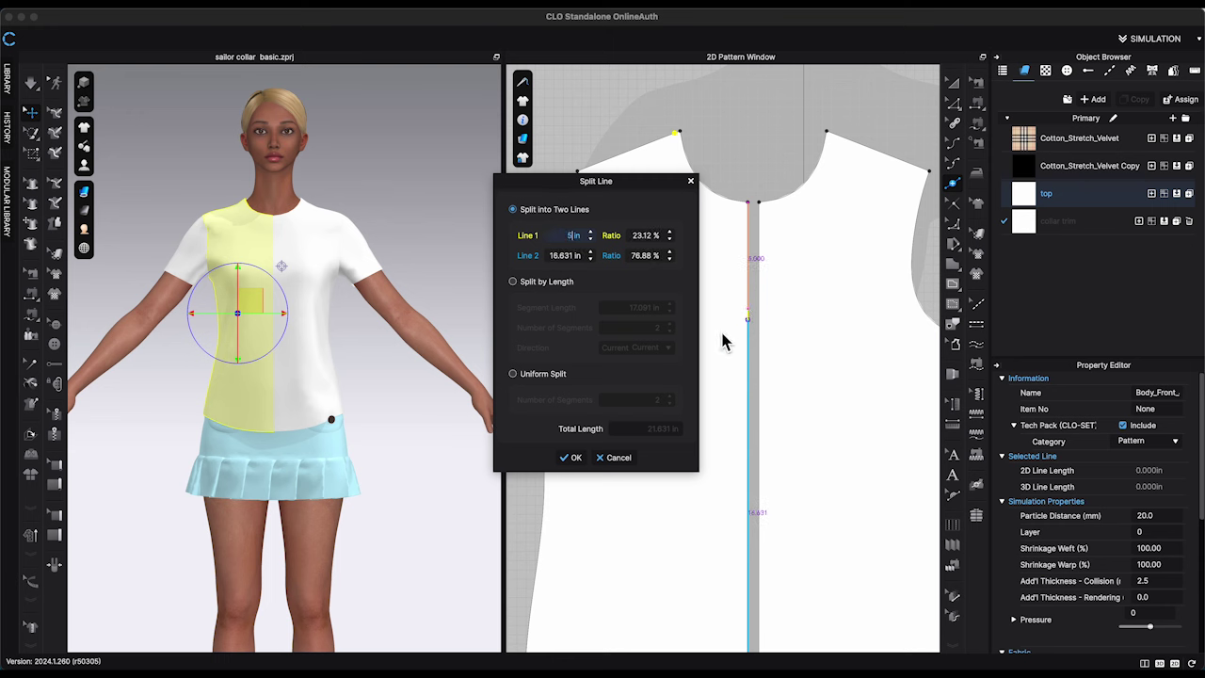
{"action": "left_click", "coordinate": [572, 458]}
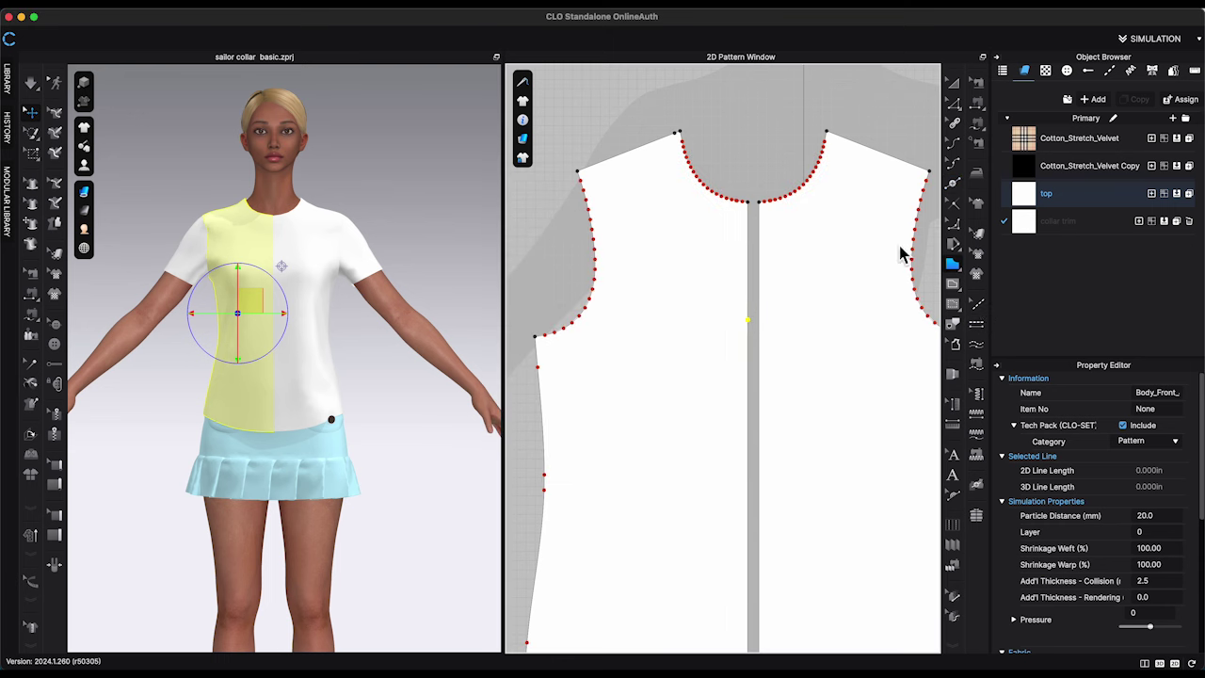
Draw a straight internal V-neck line from the new front shoulder point to the new centre-front point
{"action": "left_click", "coordinate": [953, 284]}
{"action": "left_click", "coordinate": [995, 288]}
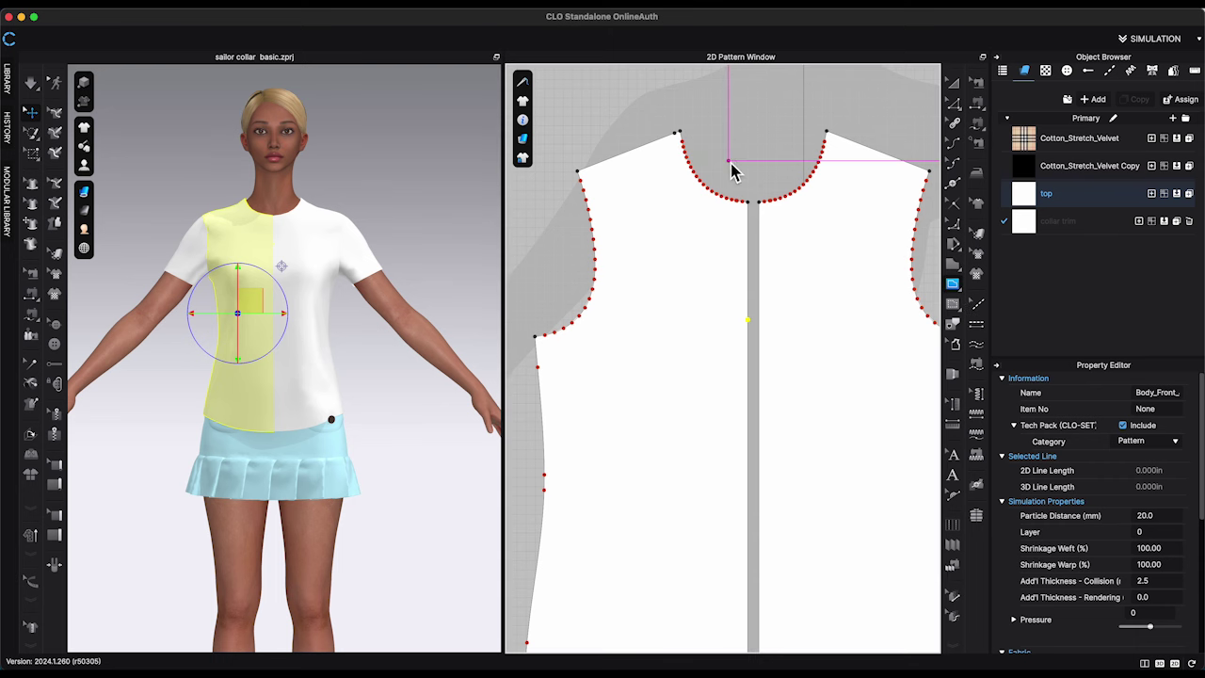
{"action": "left_click", "coordinate": [678, 134]}
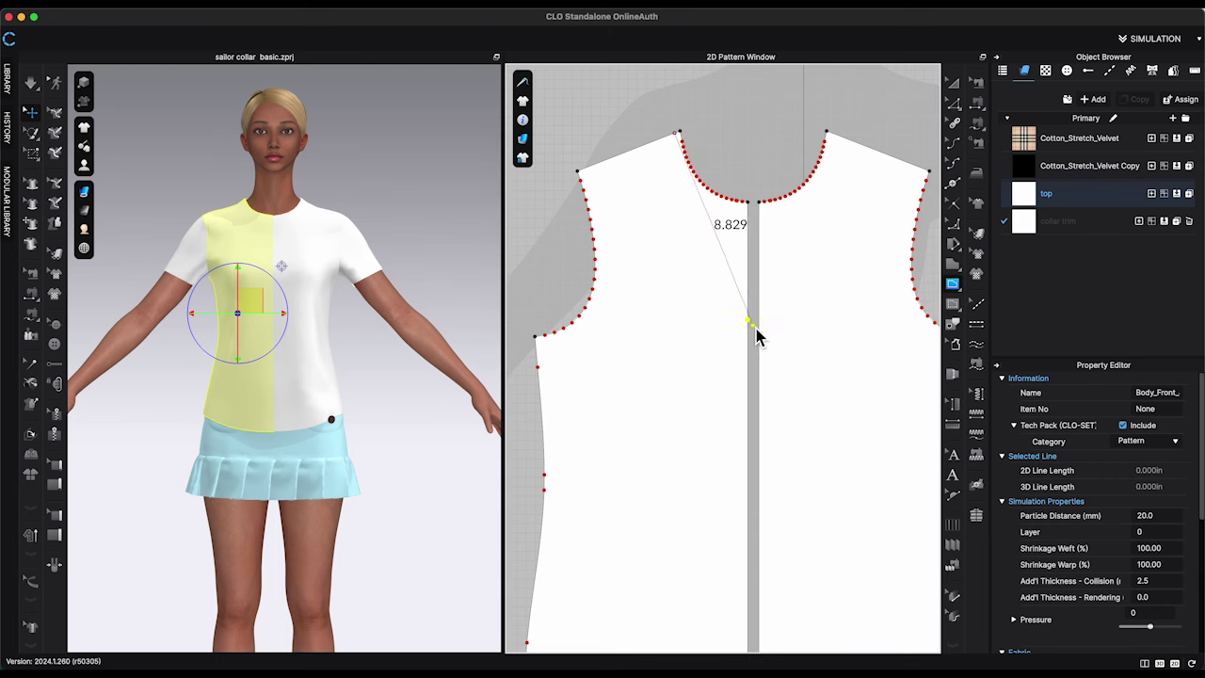
{"action": "double_click", "coordinate": [751, 324]}
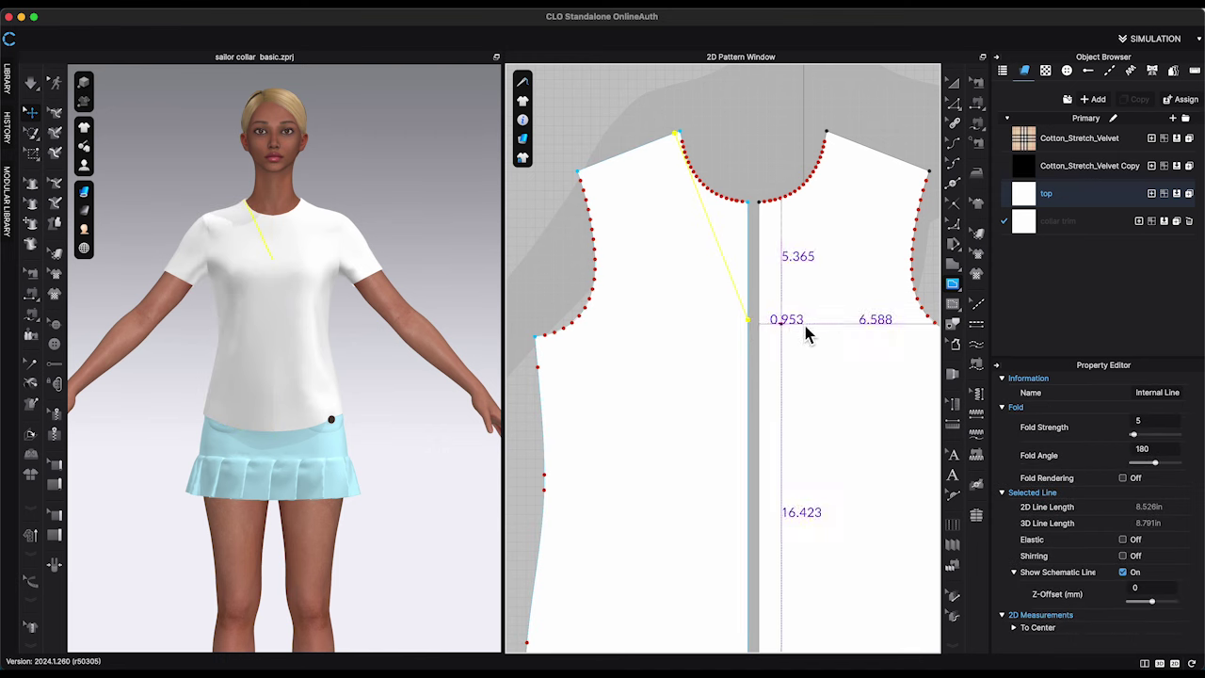
Move the matching back half to the outer side of the front piece so their side seams face each other
{"action": "left_click", "coordinate": [953, 85]}
{"action": "left_click_drag", "start_coordinate": [880, 252], "coordinate": [672, 255]}
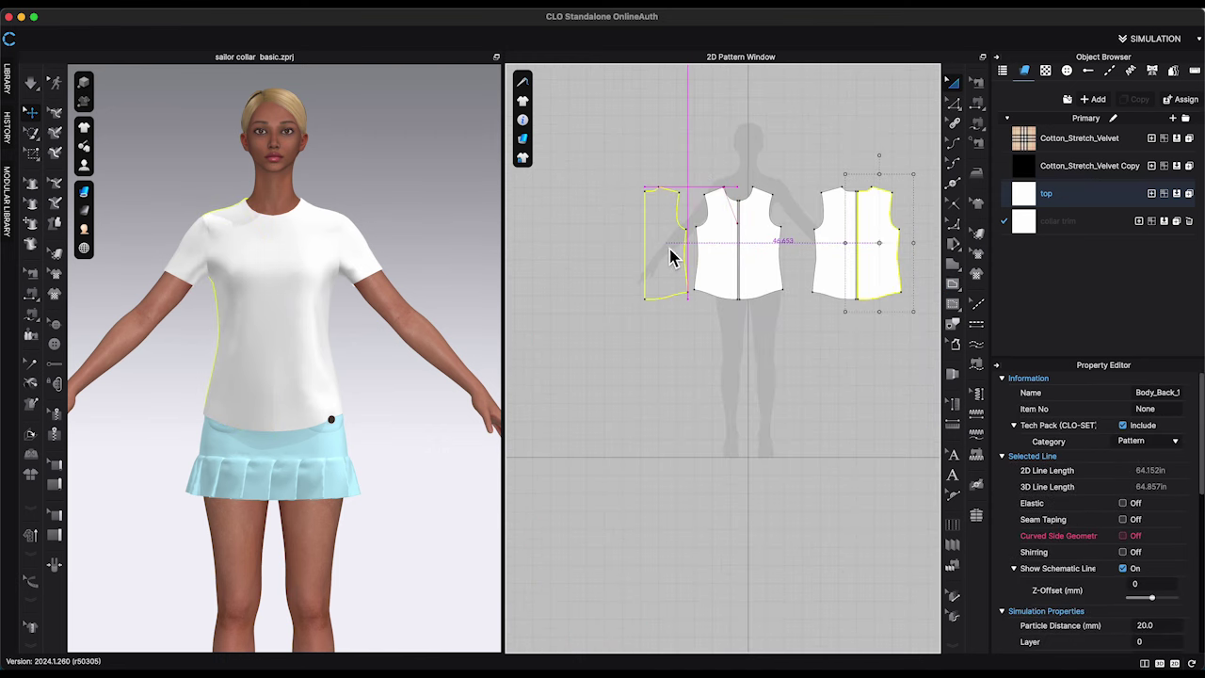
{"action": "scroll", "coordinate": [721, 169], "scroll_direction": "up", "scroll_amount": 5}
Split the back piece's shoulder line at a point just outside the neck point
{"action": "key", "text": "x"}
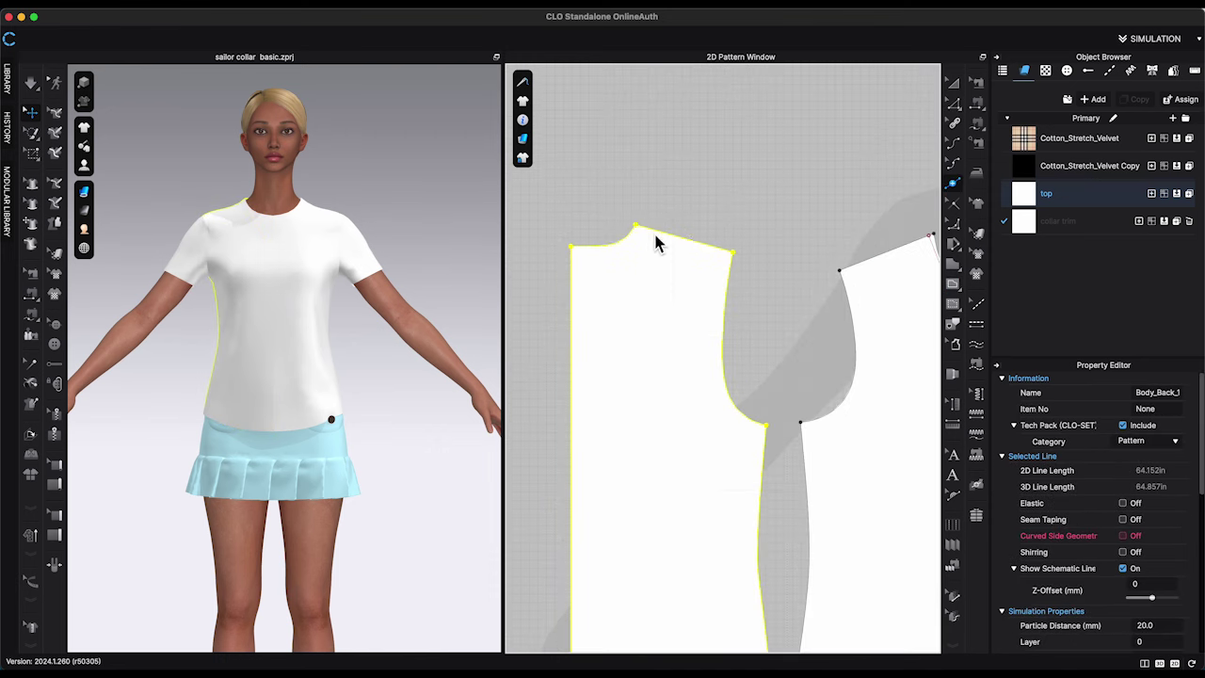
{"action": "right_click", "coordinate": [648, 232]}
{"action": "left_click", "coordinate": [570, 458]}
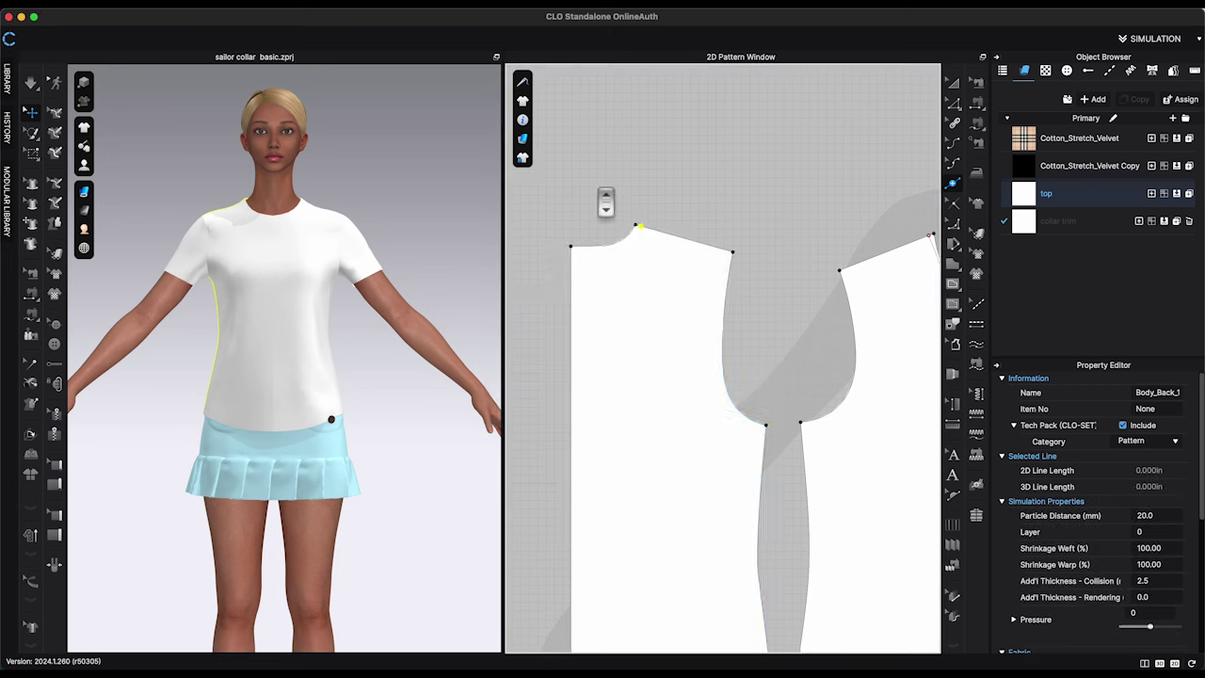
Draw a curved internal line from the new back shoulder point that blends into the back neckline
{"action": "scroll", "coordinate": [607, 196], "scroll_direction": "up", "scroll_amount": 5}
{"action": "left_click", "coordinate": [953, 285]}
{"action": "left_click", "coordinate": [765, 341]}
{"action": "left_click", "coordinate": [638, 421]}
{"action": "left_click_drag", "start_coordinate": [638, 421], "coordinate": [554, 428]}
{"action": "key", "text": "Return"}
{"action": "scroll", "coordinate": [864, 190], "scroll_direction": "down", "scroll_amount": 6}
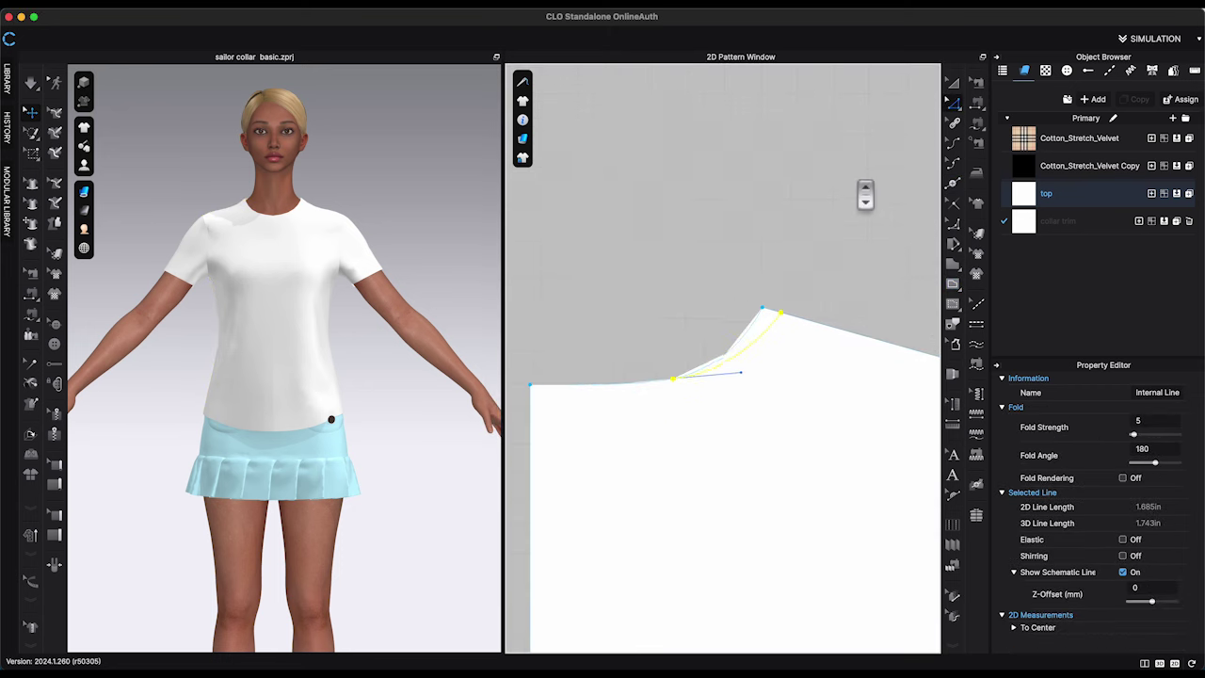
Select the new front and back neckline internal lines together and cut both pieces along them
{"action": "middle_click_drag", "start_coordinate": [864, 190], "coordinate": [605, 183]}
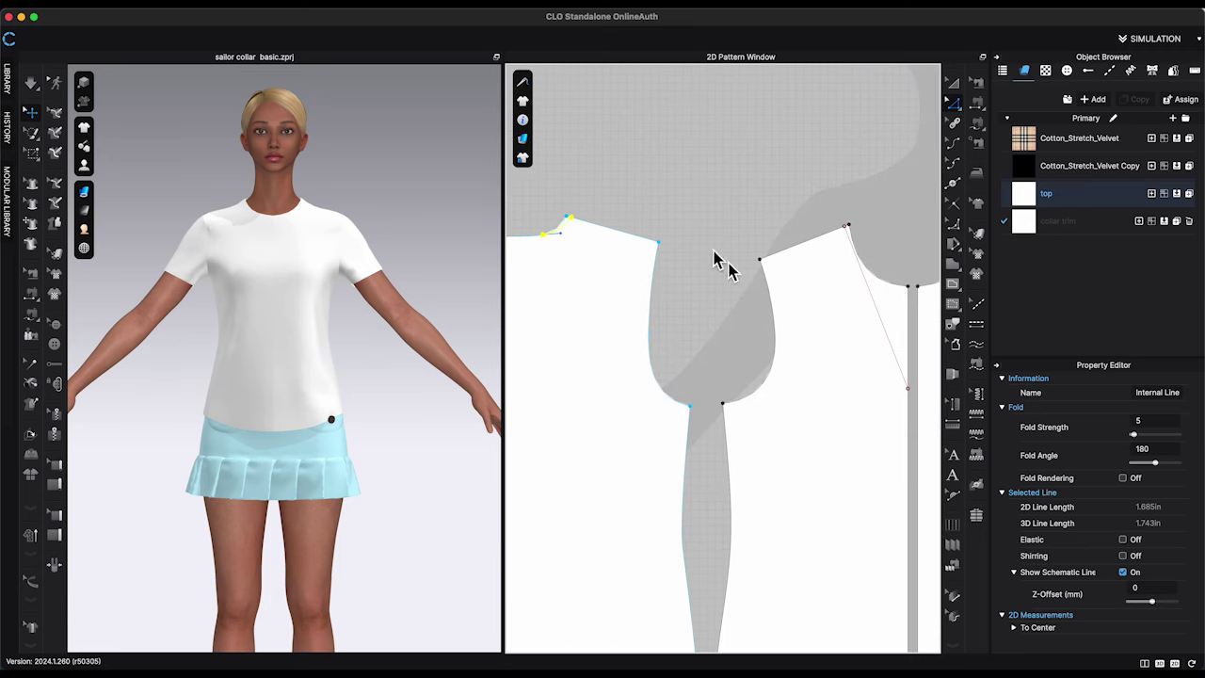
{"action": "scroll", "coordinate": [773, 301], "scroll_direction": "down", "scroll_amount": 2}
{"action": "left_click", "coordinate": [871, 318]}
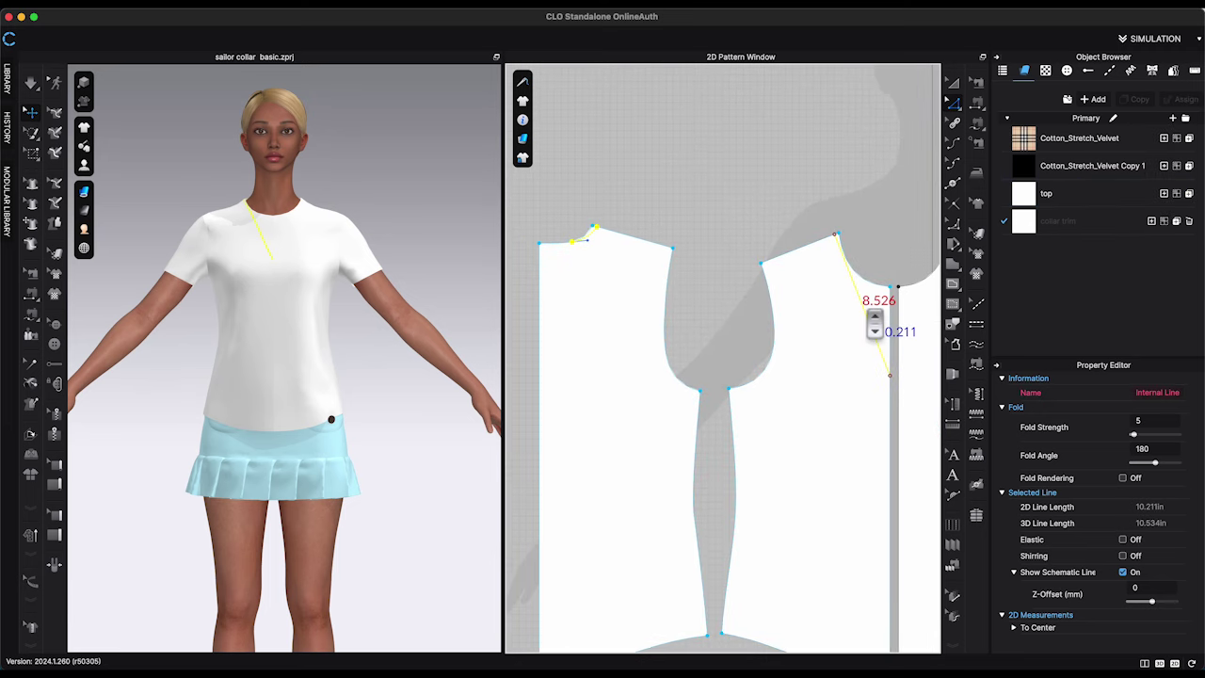
{"action": "right_click", "coordinate": [870, 312]}
Delete the small neckline offcuts of the front and back pieces
{"action": "left_click", "coordinate": [952, 82]}
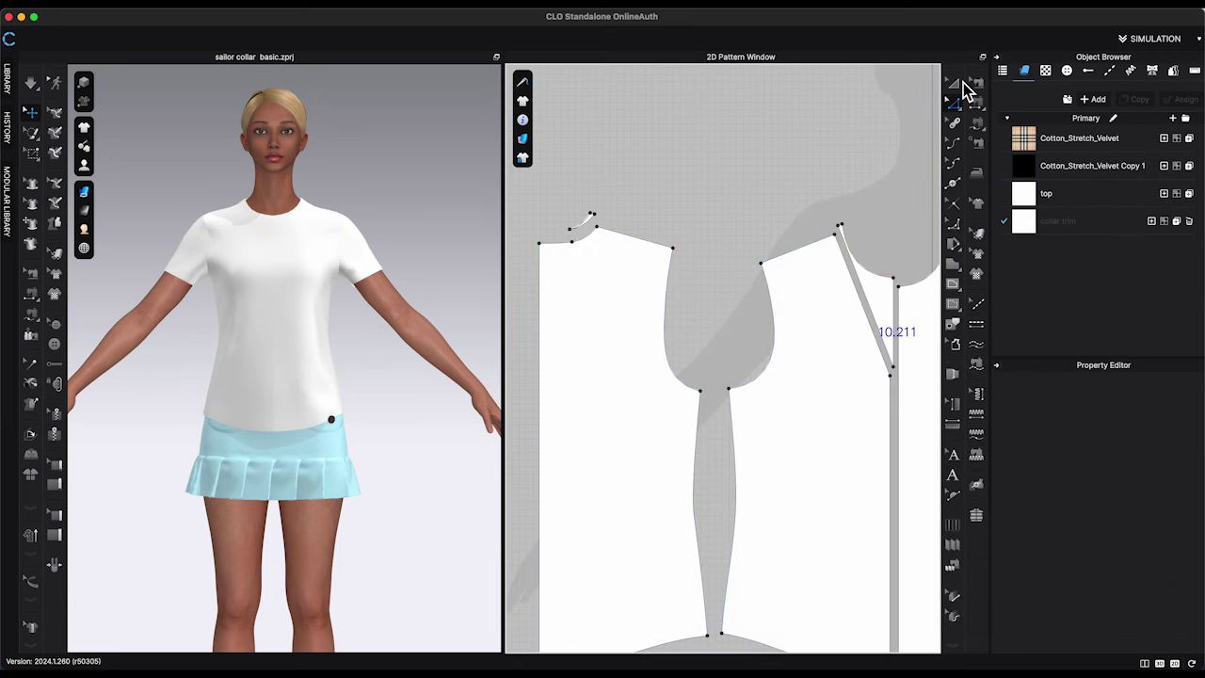
{"action": "left_click", "coordinate": [890, 301]}
{"action": "key", "text": "Delete"}
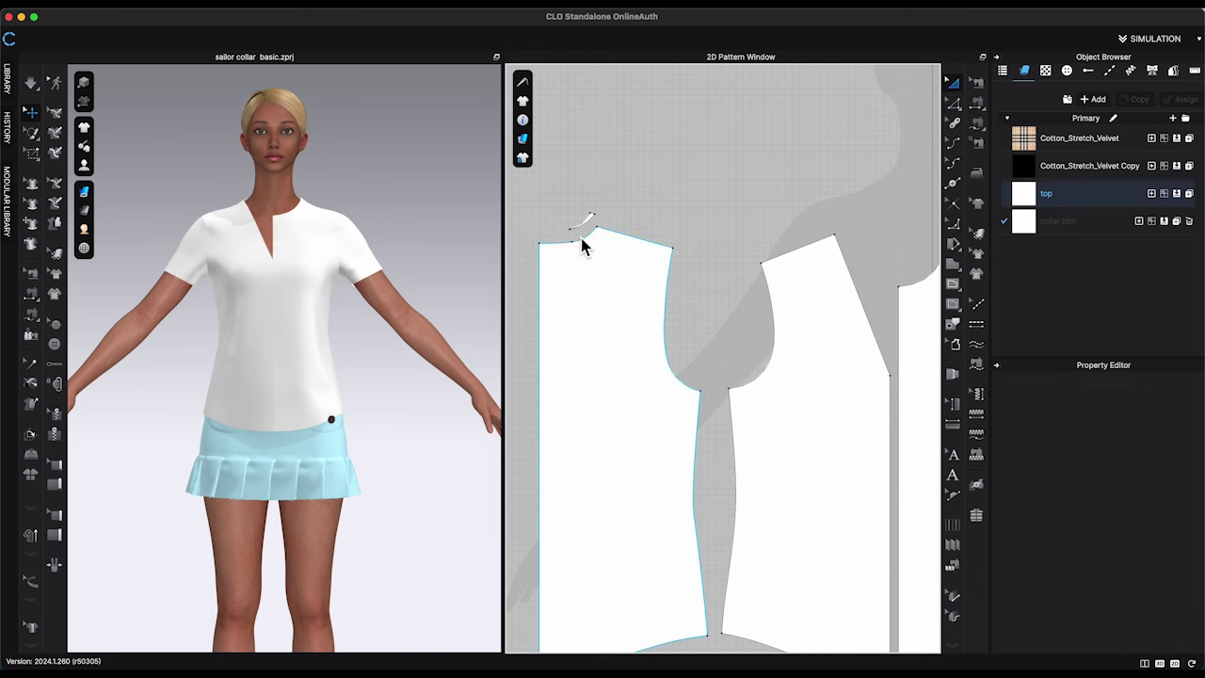
{"action": "left_click", "coordinate": [589, 221]}
{"action": "key", "text": "Delete"}
{"action": "scroll", "coordinate": [679, 260], "scroll_direction": "down", "scroll_amount": 2}
{"action": "scroll", "coordinate": [679, 261], "scroll_direction": "down", "scroll_amount": 5}
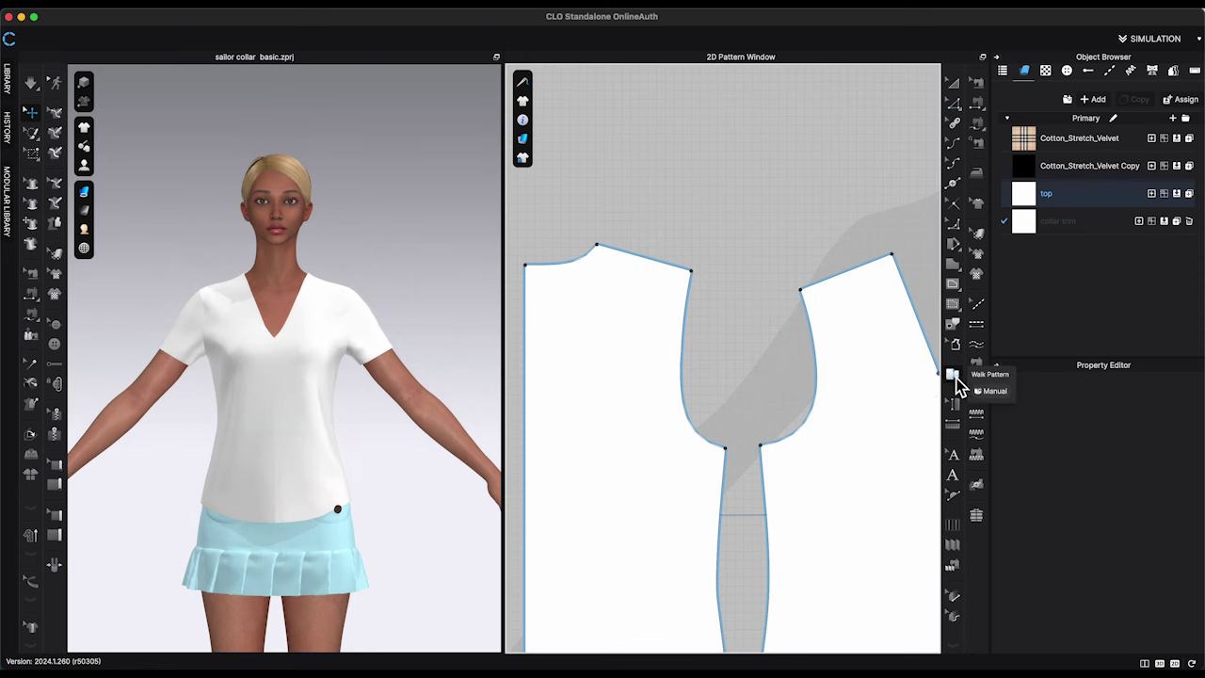
Use Walk Pattern to place the back piece against the front's shoulder seam, matching the two neck points
{"action": "left_click", "coordinate": [951, 376]}
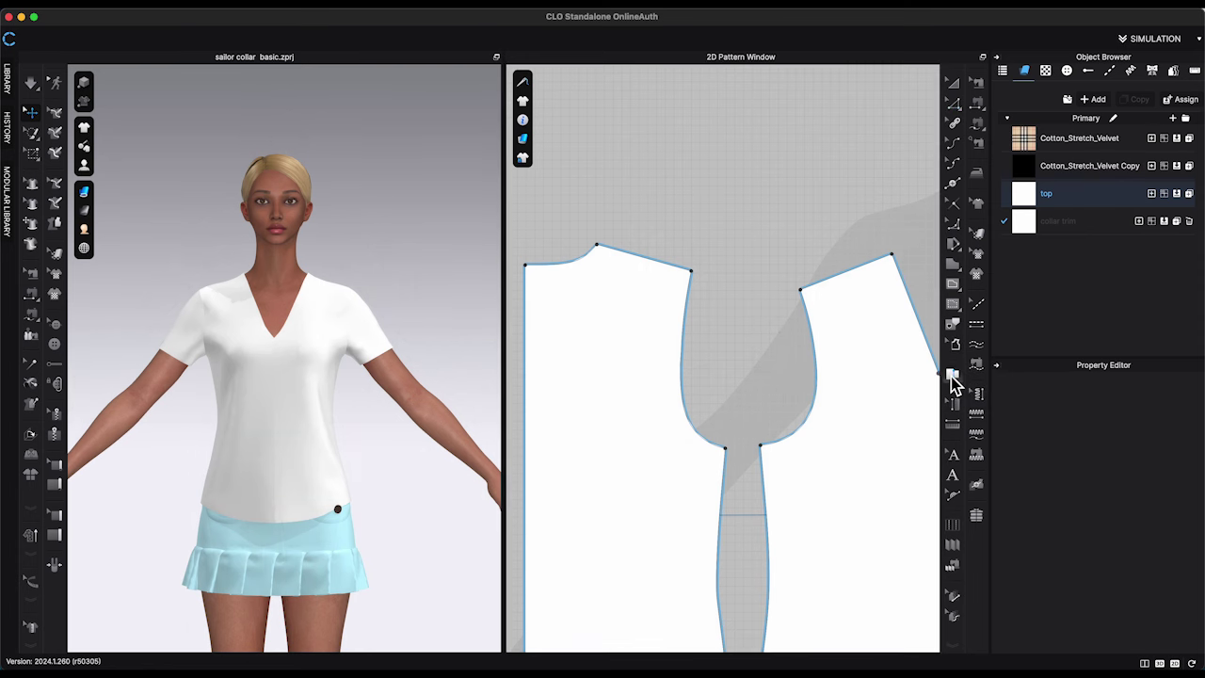
{"action": "left_click", "coordinate": [600, 249]}
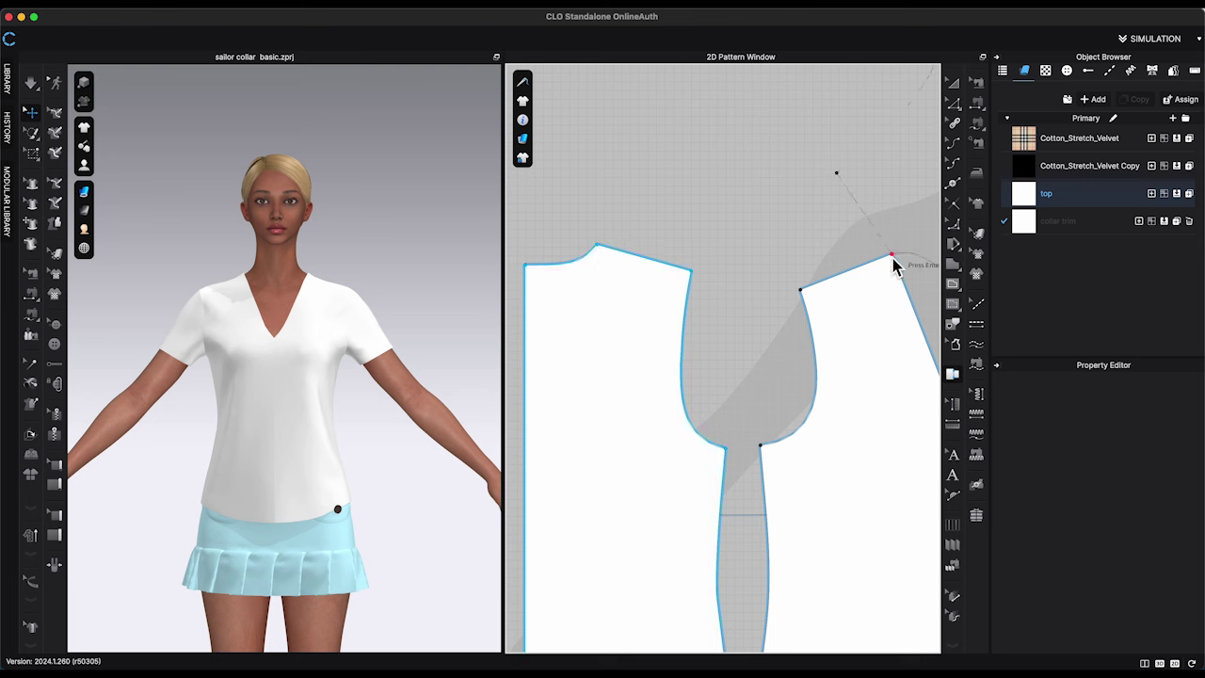
{"action": "right_click", "coordinate": [867, 270]}
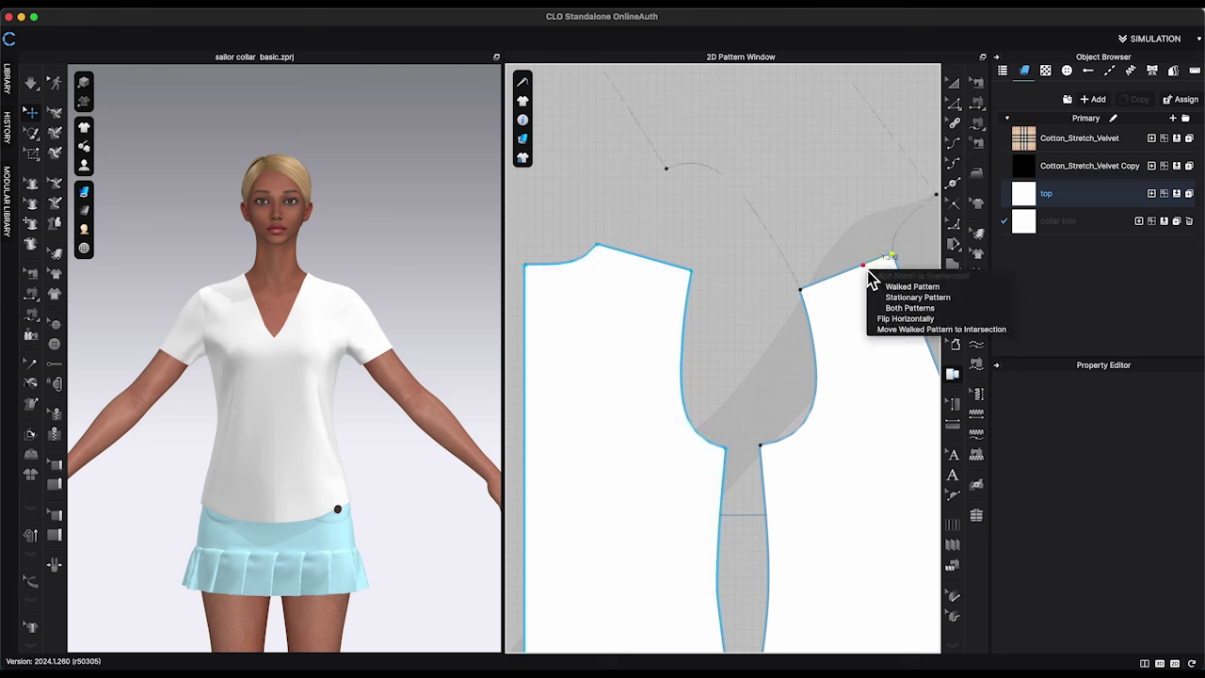
{"action": "left_click", "coordinate": [913, 330]}
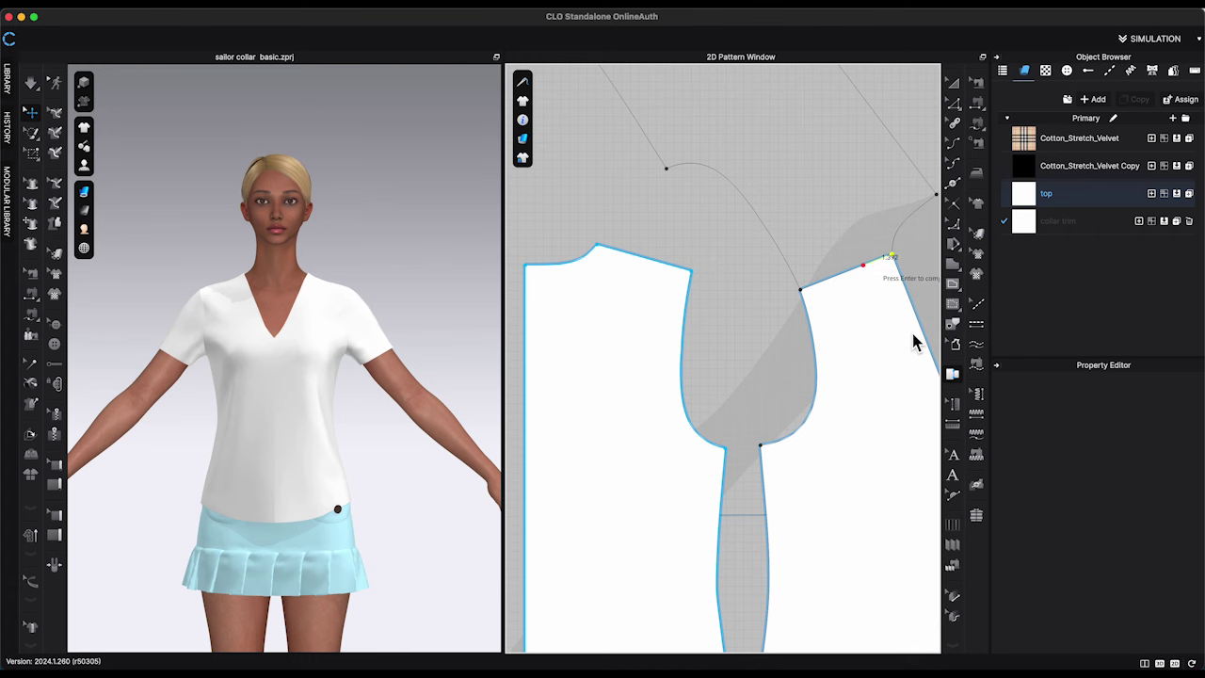
{"action": "middle_click_drag", "start_coordinate": [760, 305], "coordinate": [616, 336]}
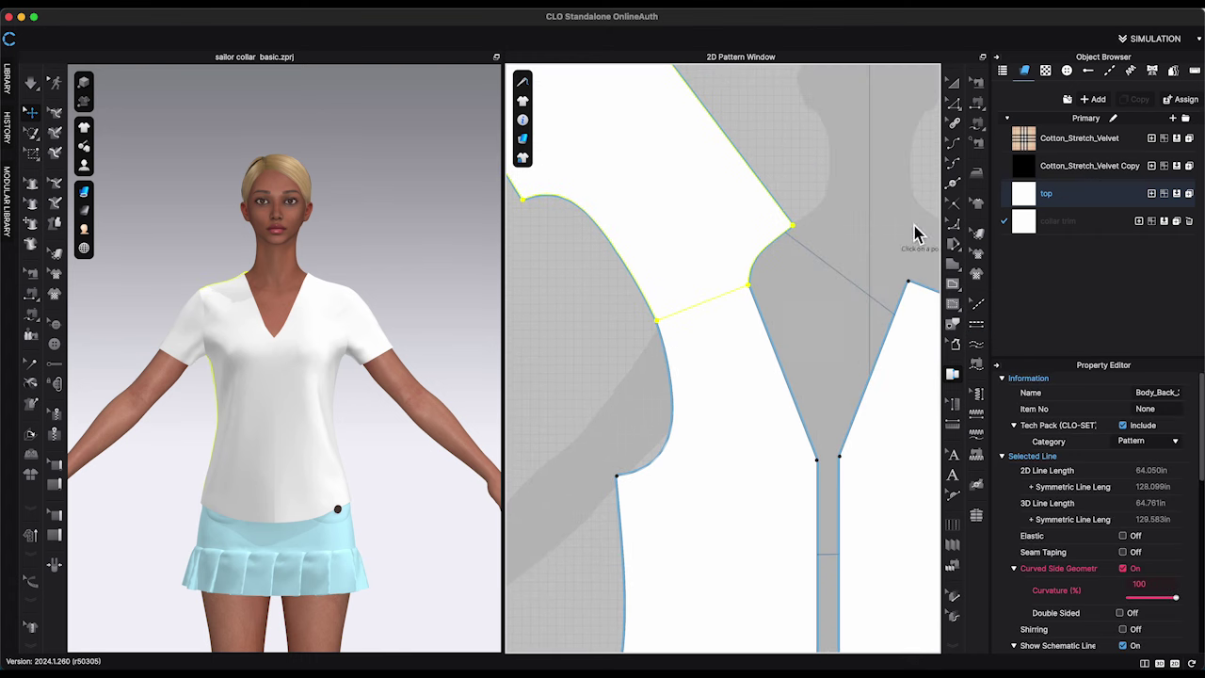
{"action": "left_click", "coordinate": [952, 83]}
{"action": "scroll", "coordinate": [870, 173], "scroll_direction": "down", "scroll_amount": 3}
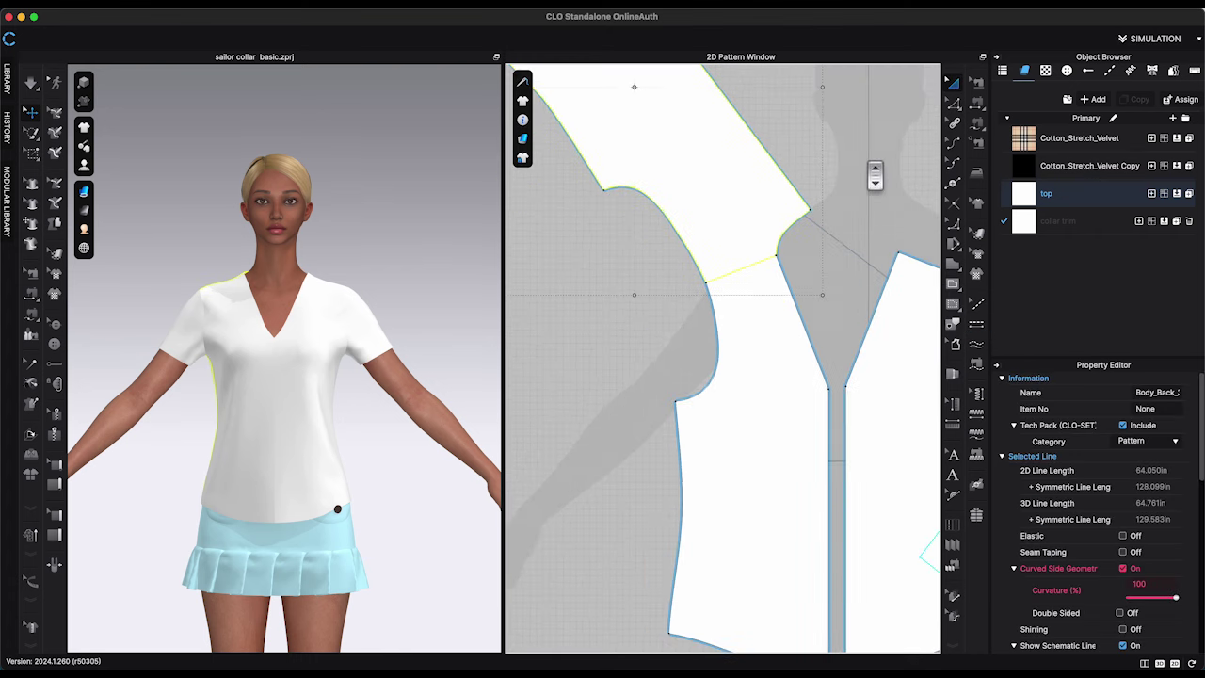
{"action": "scroll", "coordinate": [785, 188], "scroll_direction": "up", "scroll_amount": 2}
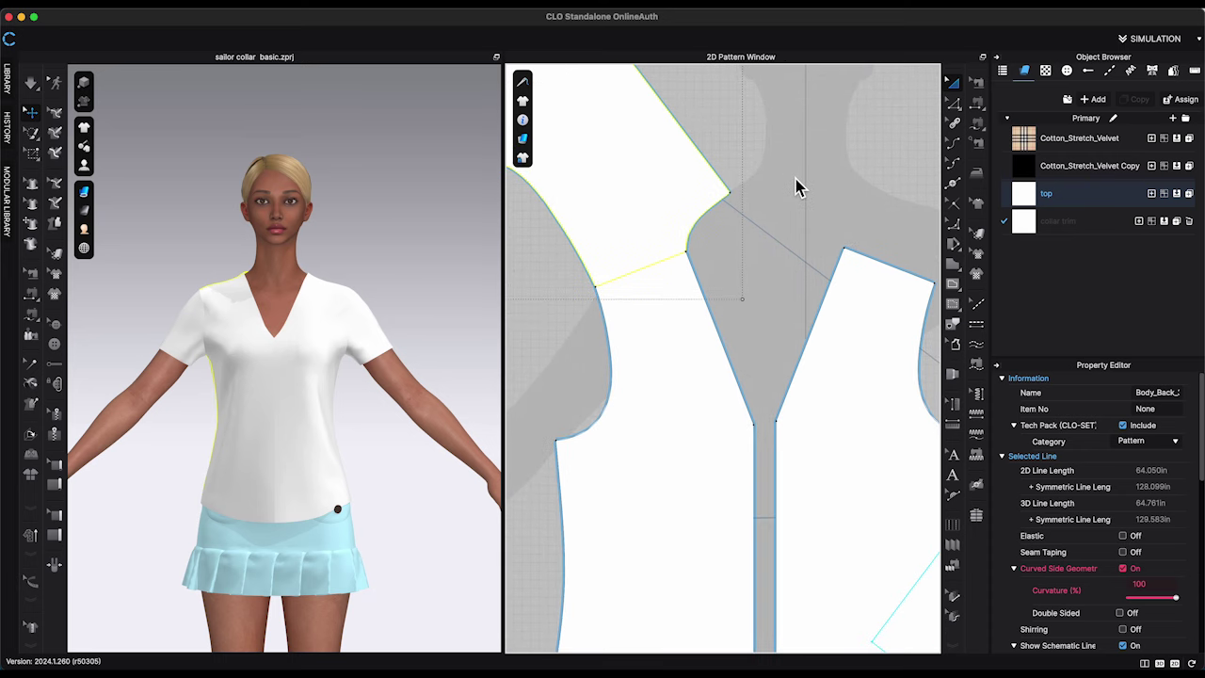
{"action": "middle_click_drag", "start_coordinate": [811, 209], "coordinate": [834, 277]}
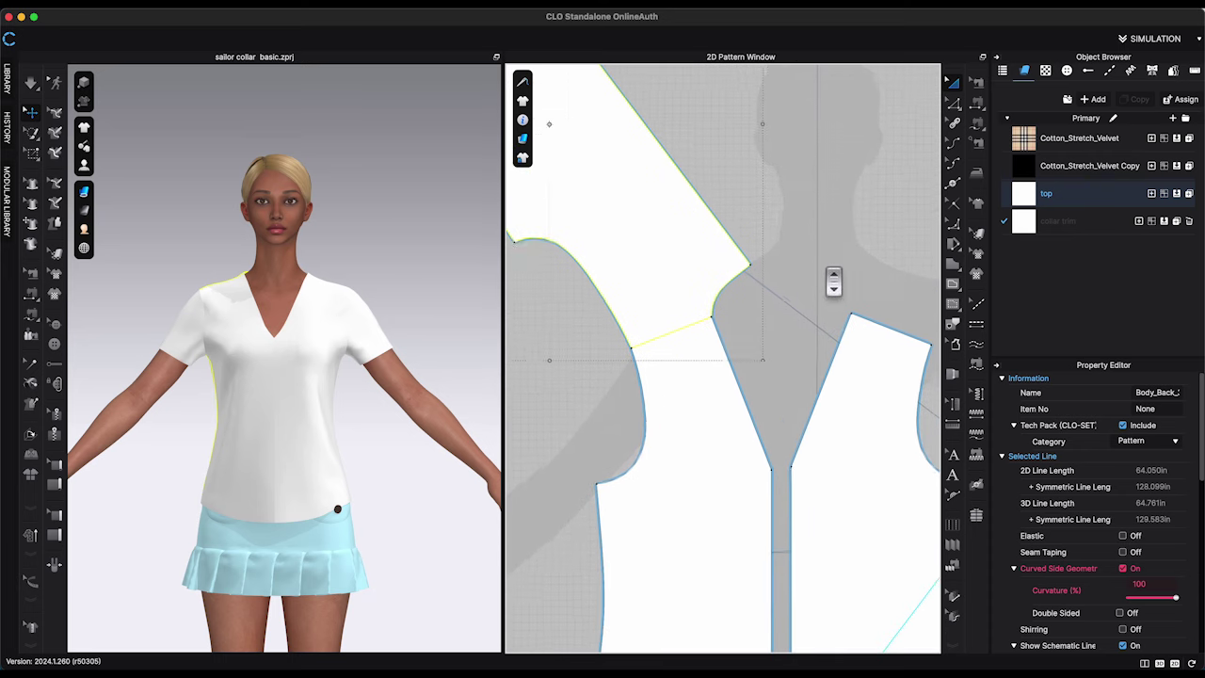
Trace the half sailor collar over the joined bodice, following the back and front necklines, with an outer width of about 6.3 in
{"action": "scroll", "coordinate": [834, 277], "scroll_direction": "down", "scroll_amount": 2}
{"action": "left_click", "coordinate": [958, 265]}
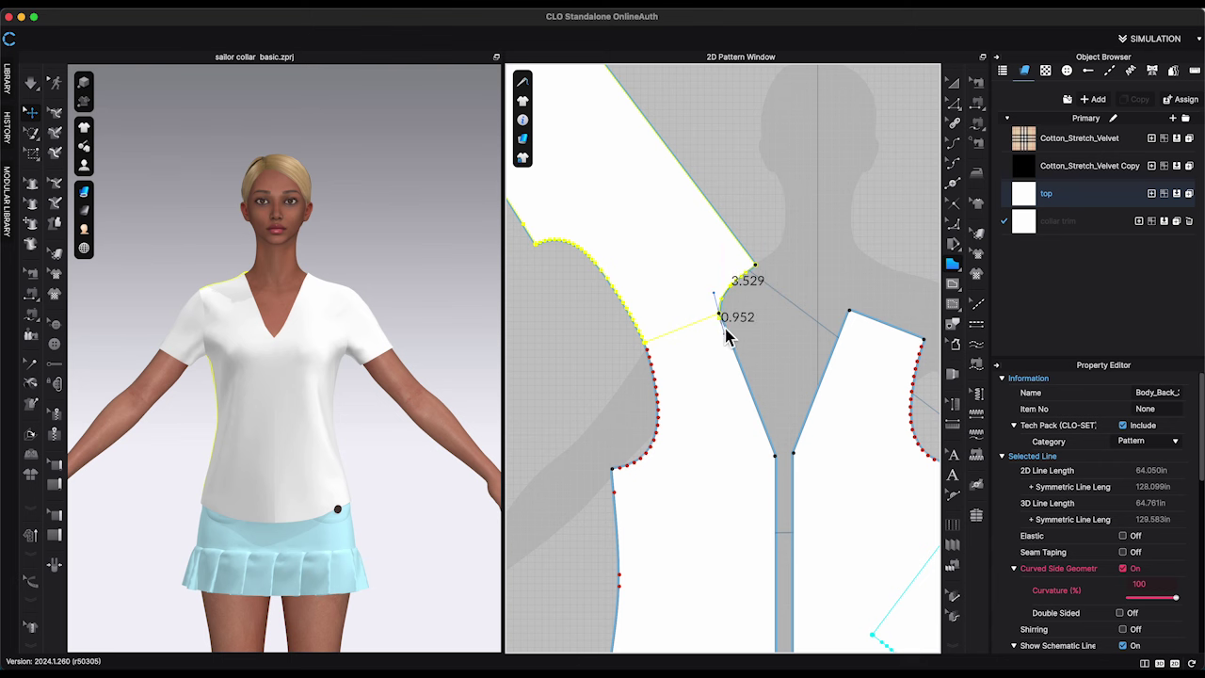
{"action": "left_click", "coordinate": [777, 459]}
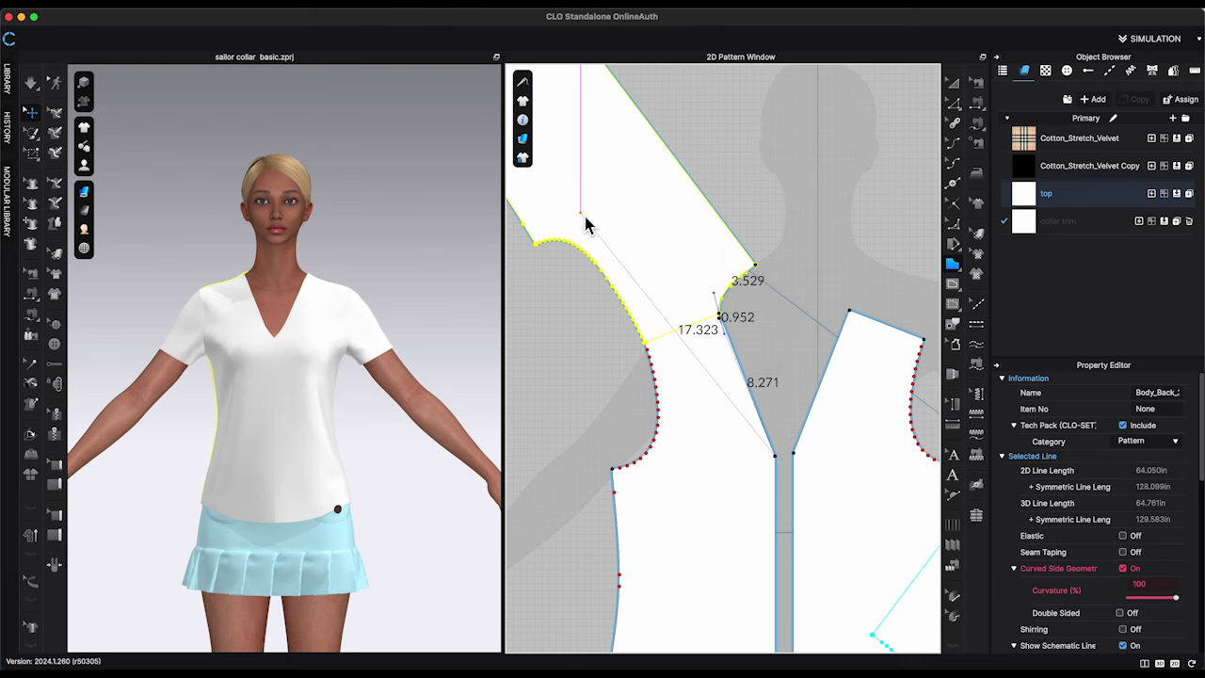
{"action": "left_click", "coordinate": [580, 218]}
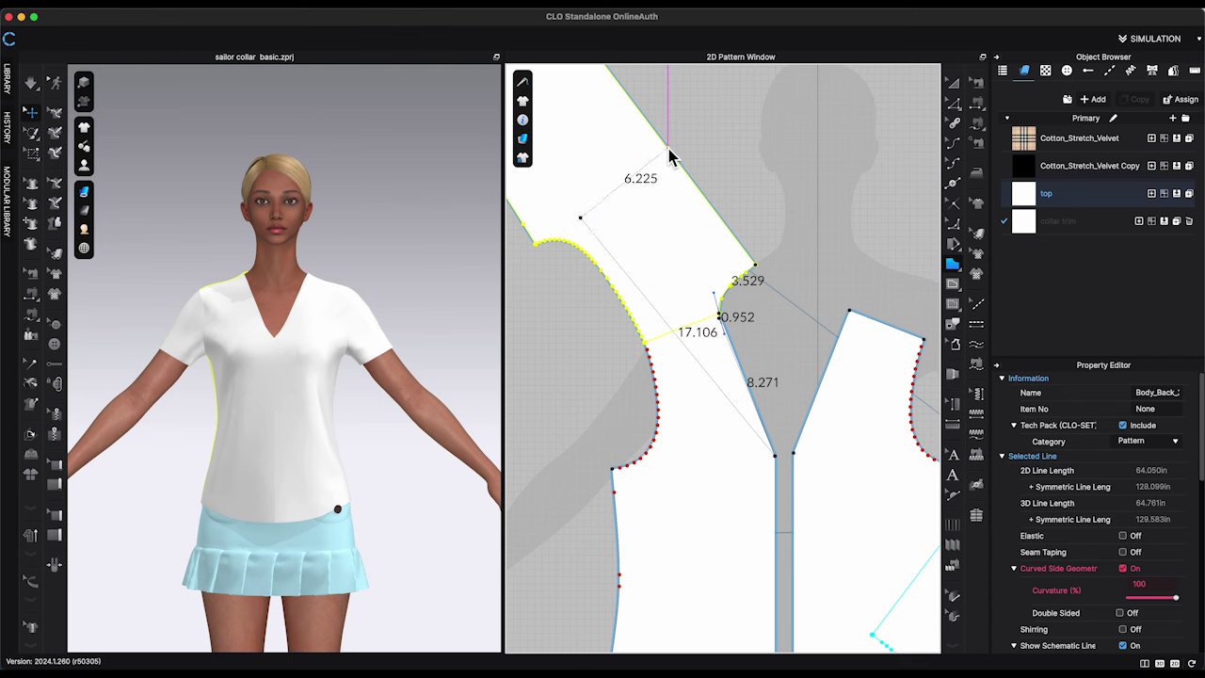
{"action": "left_click", "coordinate": [671, 155]}
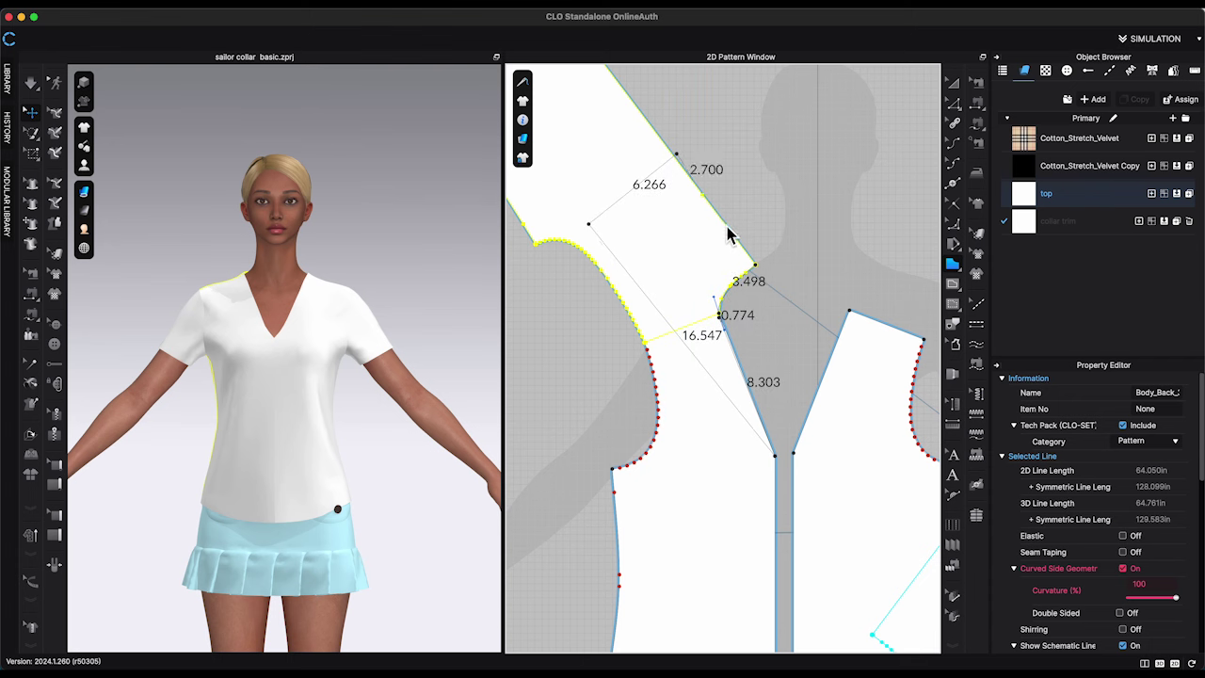
{"action": "double_click", "coordinate": [755, 267]}
{"action": "key", "text": "Escape"}
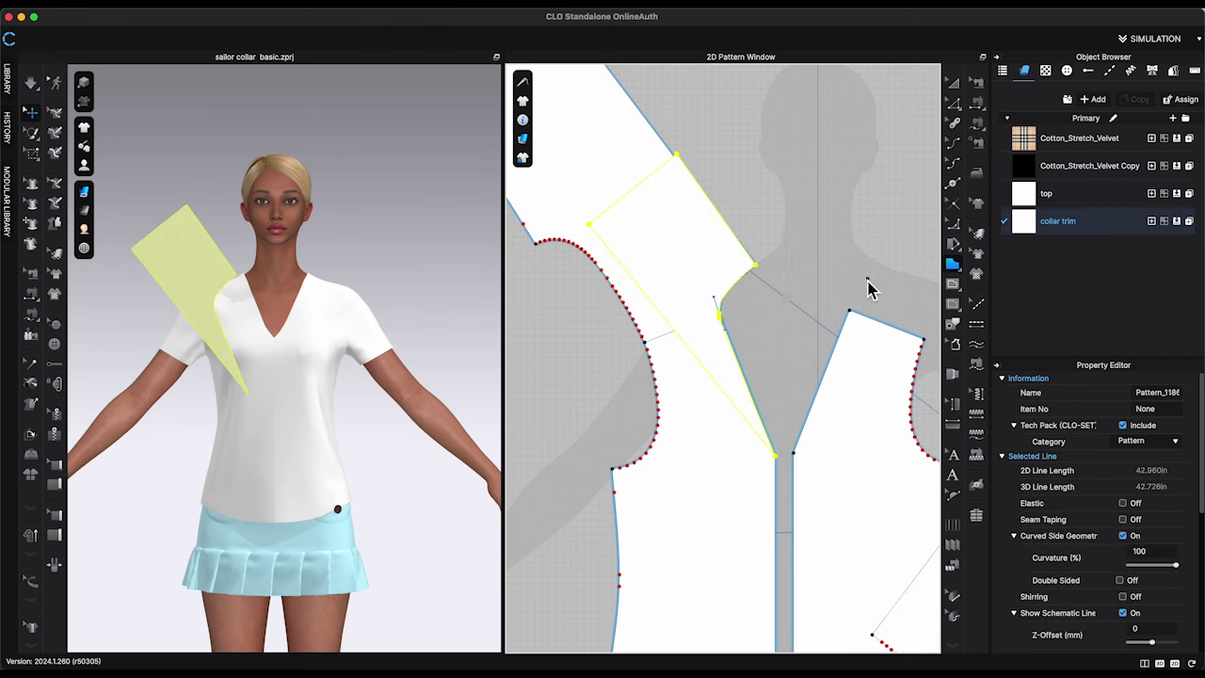
Move the new collar piece off the bodice into empty space and rotate it so its short back outer edge is roughly horizontal
{"action": "left_click", "coordinate": [955, 96]}
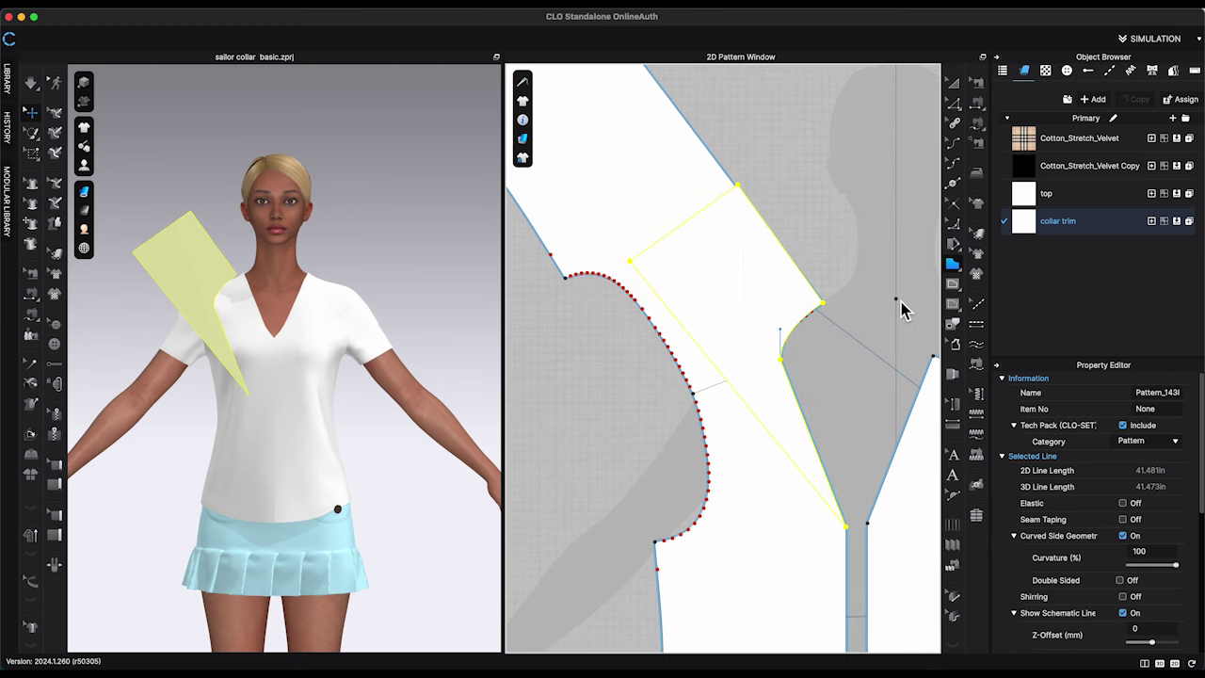
{"action": "scroll", "coordinate": [902, 310], "scroll_direction": "down", "scroll_amount": 5}
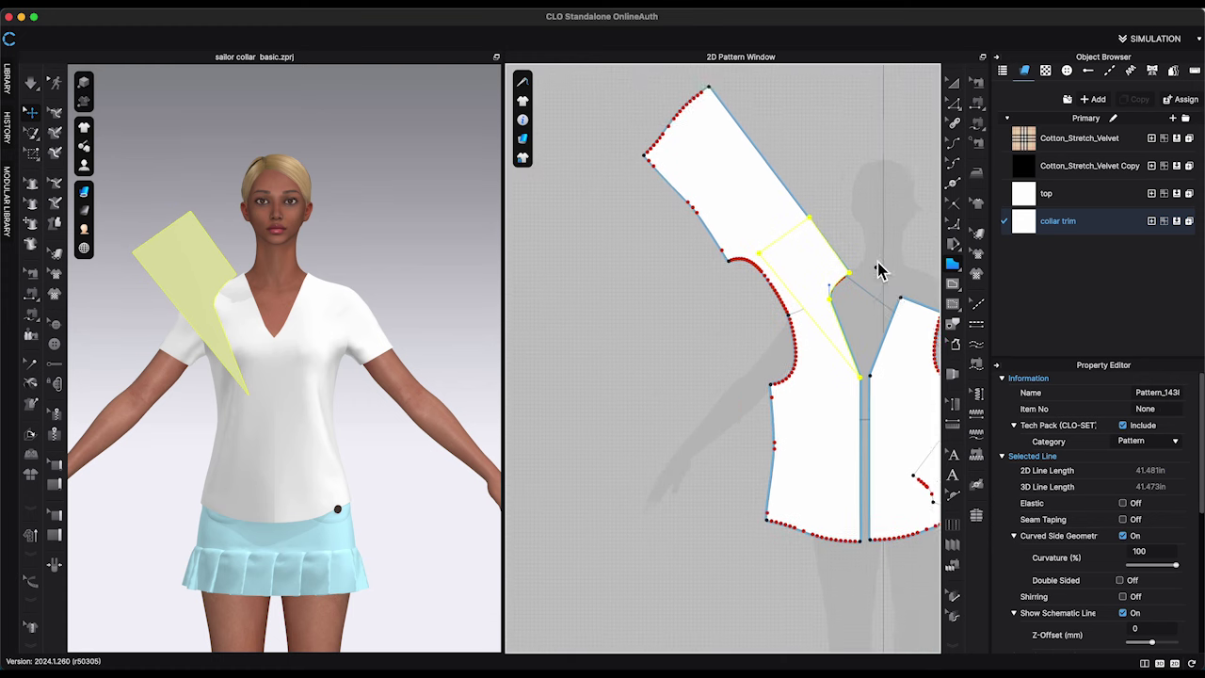
{"action": "left_click_drag", "start_coordinate": [815, 236], "coordinate": [629, 328]}
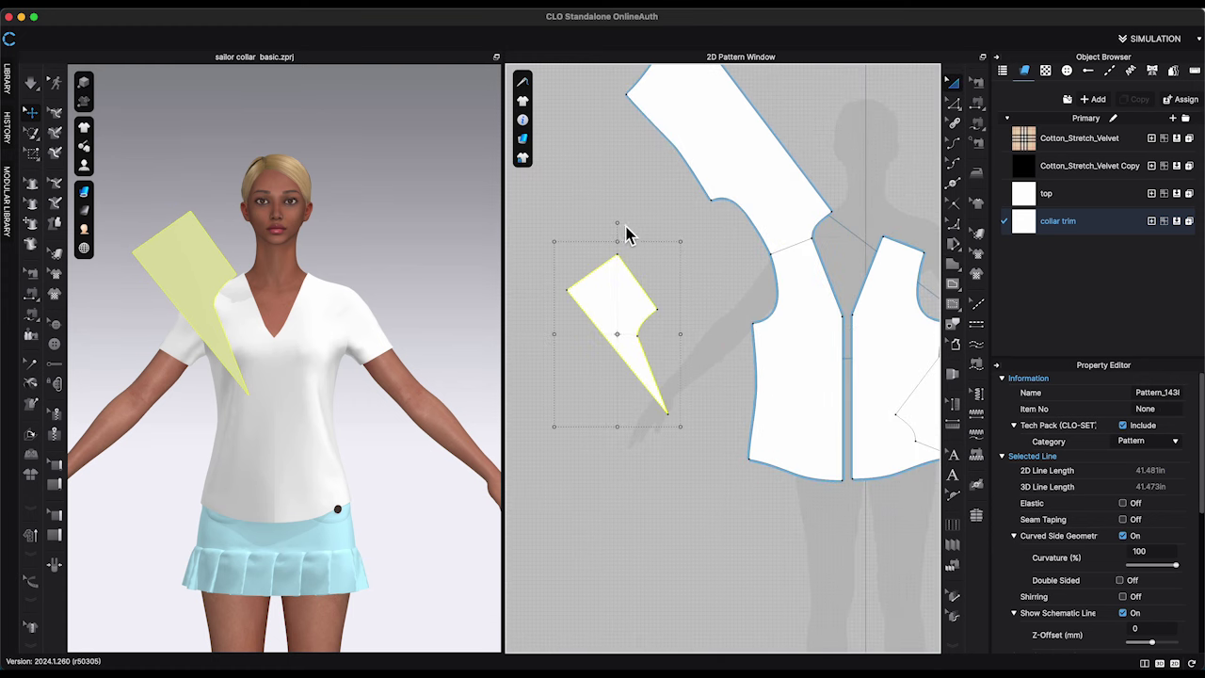
{"action": "mouse_move", "coordinate": [631, 235]}
{"action": "left_mouse_down"}
{"action": "mouse_move", "coordinate": [688, 260]}
{"action": "mouse_move", "coordinate": [631, 236]}
{"action": "left_mouse_up"}
{"action": "scroll", "coordinate": [663, 360], "scroll_direction": "up", "scroll_amount": 3}
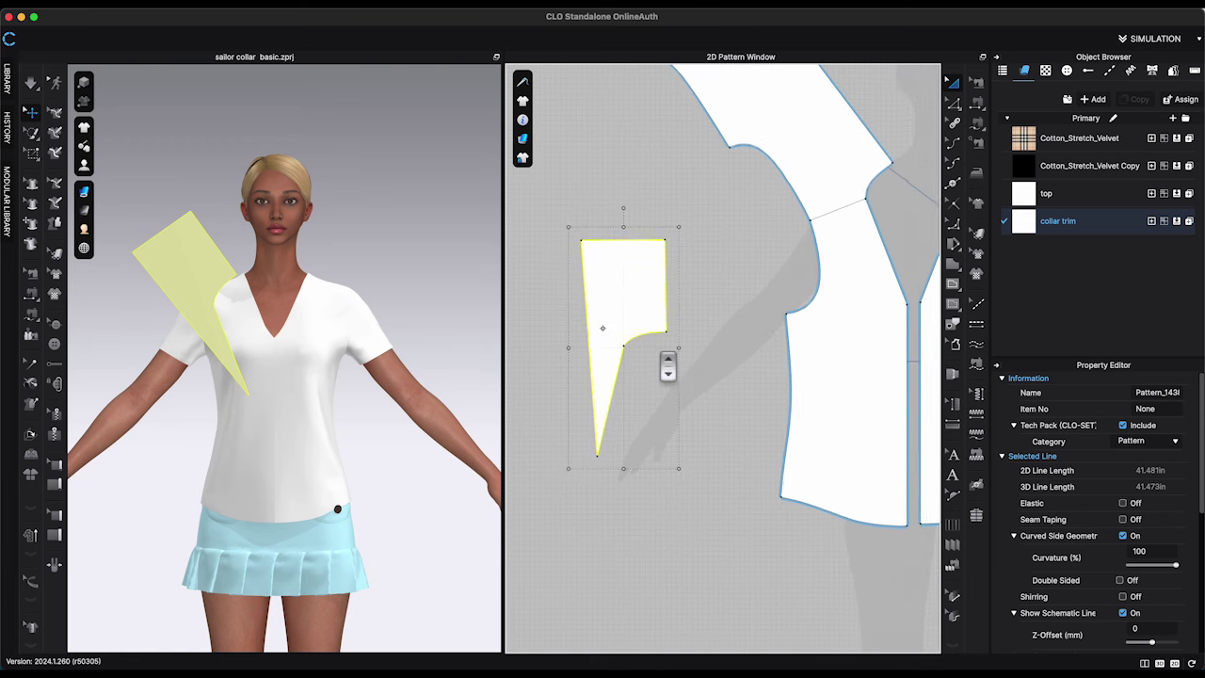
Slash the collar from the neck-shoulder point across to its outer edge with Fullness and overlap it by a distance of -0.25 in
{"action": "left_click", "coordinate": [953, 105]}
{"action": "left_click", "coordinate": [740, 331]}
{"action": "scroll", "coordinate": [597, 349], "scroll_direction": "up", "scroll_amount": 5}
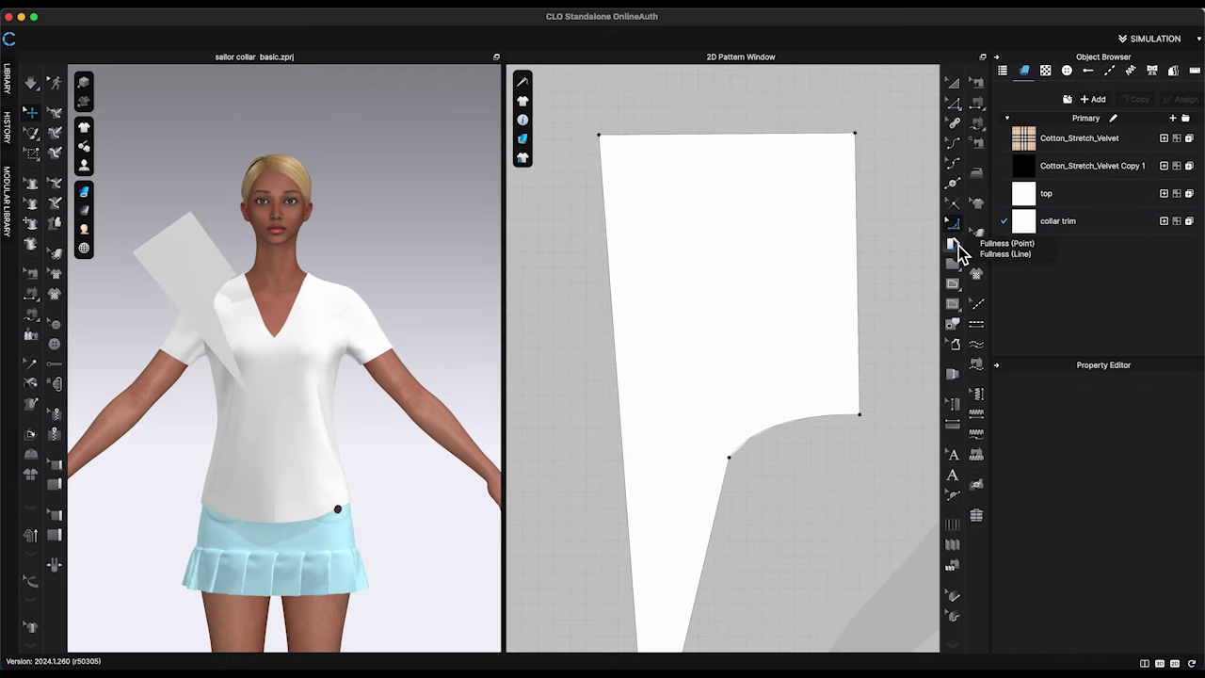
{"action": "left_click", "coordinate": [1004, 254]}
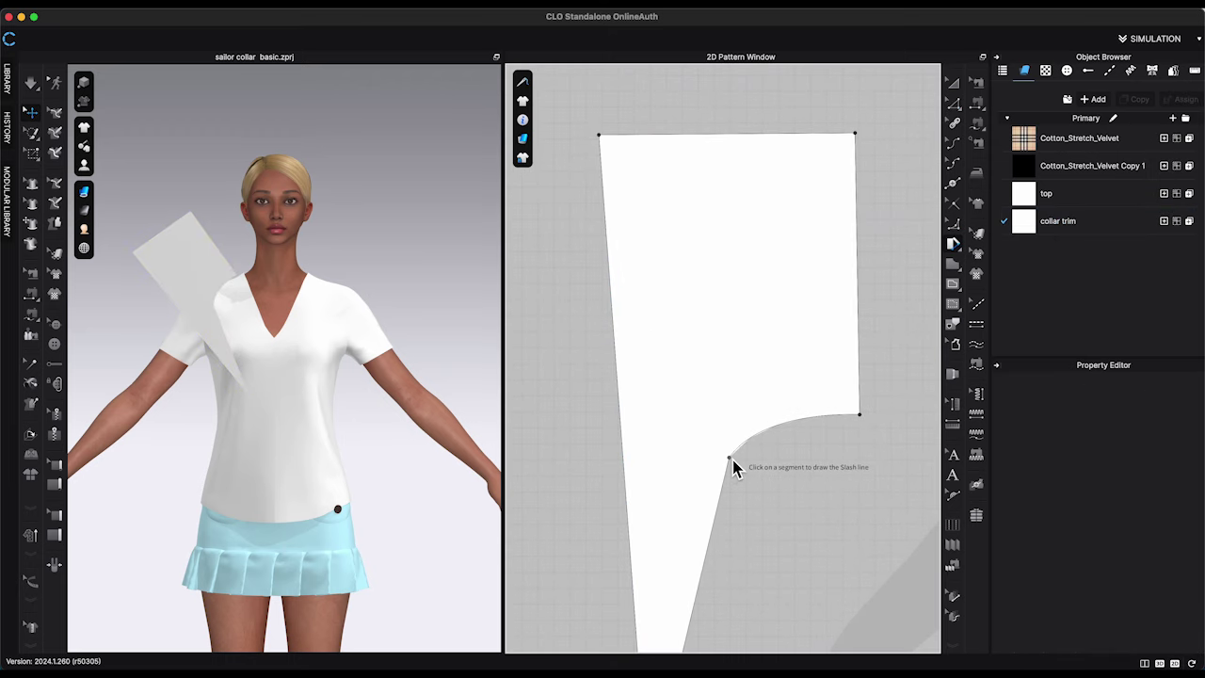
{"action": "left_click", "coordinate": [730, 459]}
{"action": "left_click", "coordinate": [628, 465]}
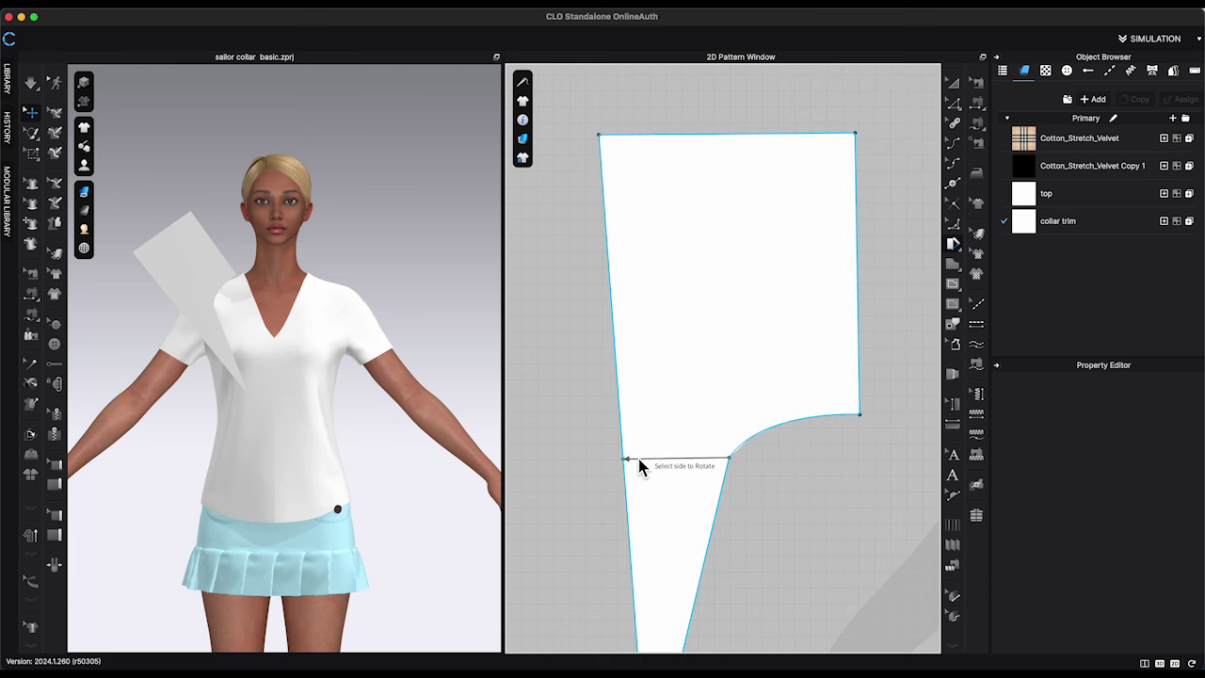
{"action": "left_click_drag", "start_coordinate": [637, 460], "coordinate": [671, 476]}
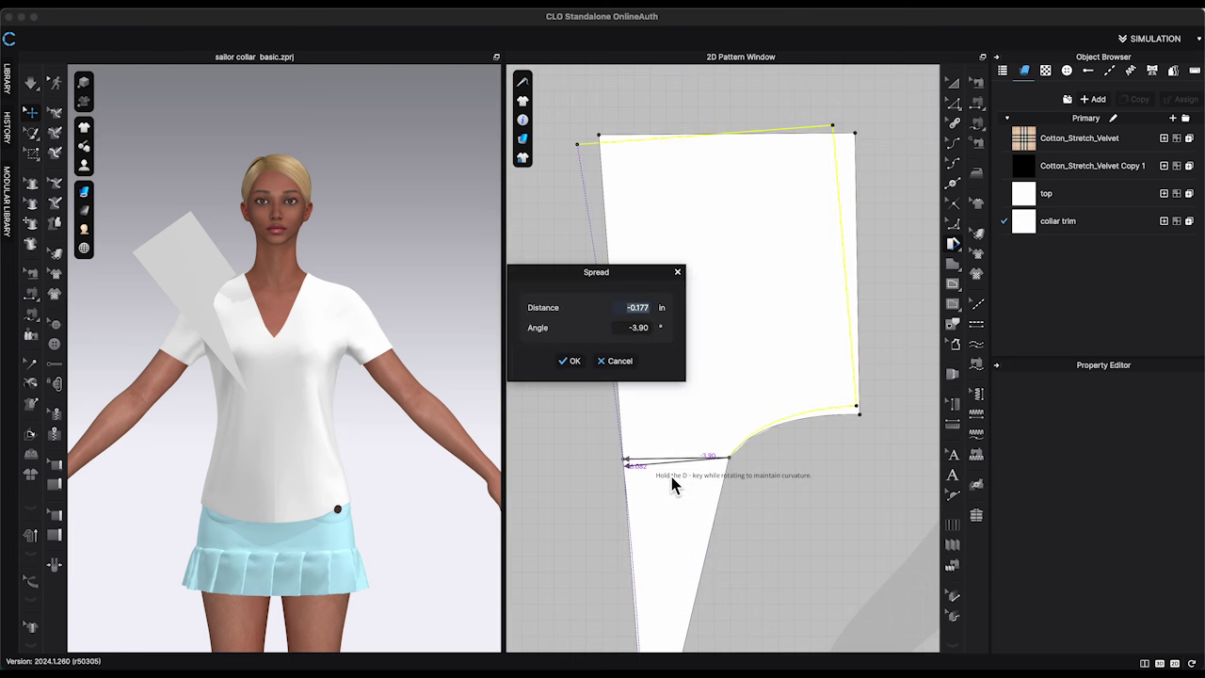
{"action": "type", "text": "-0.1-0.25"}
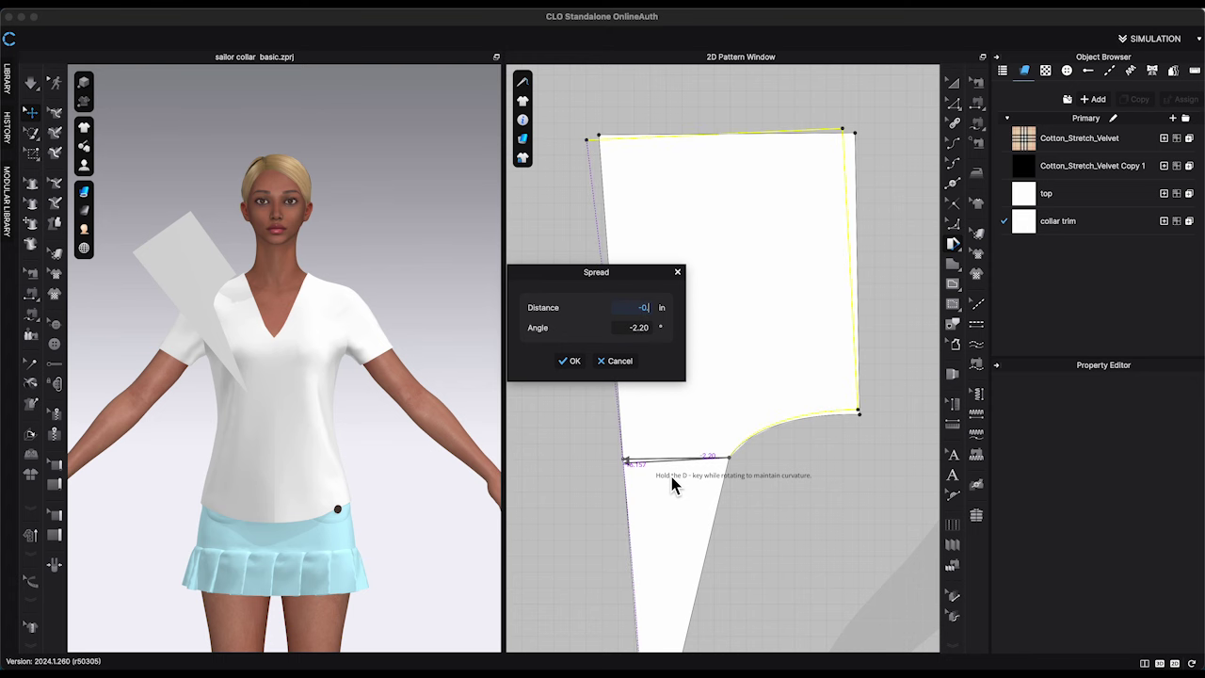
{"action": "key", "text": "Return"}
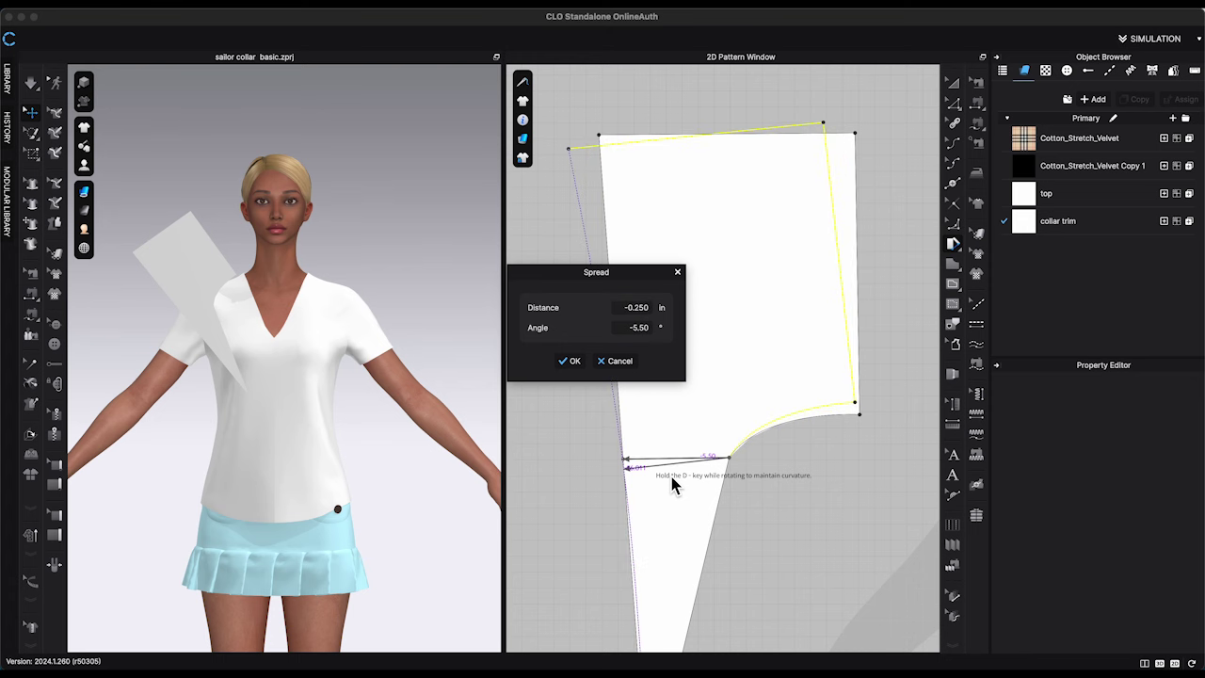
{"action": "left_click", "coordinate": [569, 361]}
Smooth the collar's long outer edge into one continuous curve from the back corner to the front tip
{"action": "scroll", "coordinate": [805, 476], "scroll_direction": "down", "scroll_amount": 1}
{"action": "scroll", "coordinate": [807, 479], "scroll_direction": "down", "scroll_amount": 1}
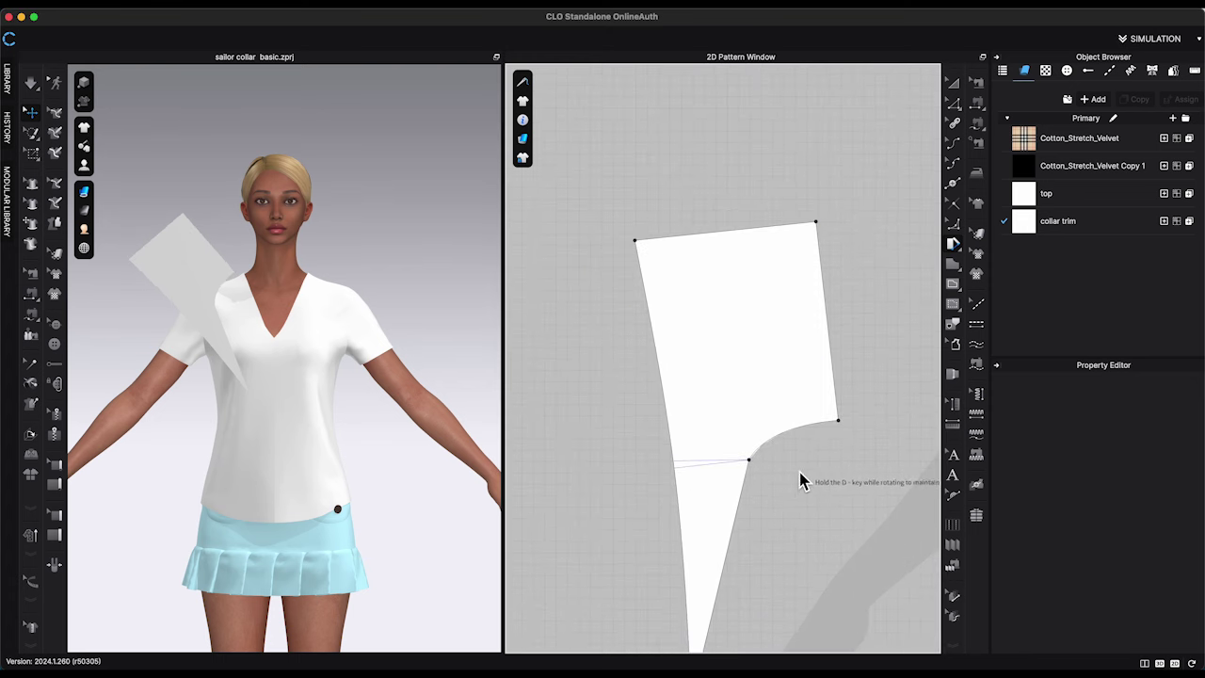
{"action": "middle_click_drag", "start_coordinate": [799, 479], "coordinate": [819, 358]}
{"action": "left_click", "coordinate": [953, 223]}
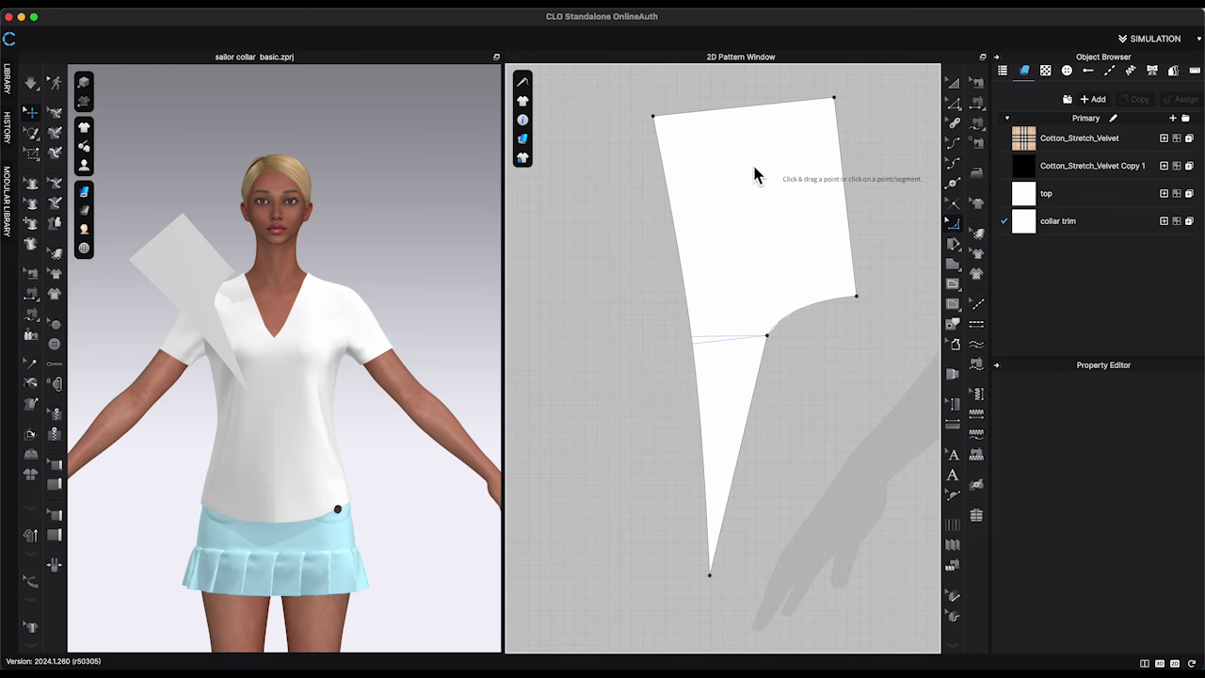
{"action": "left_click_drag", "start_coordinate": [654, 117], "coordinate": [710, 578]}
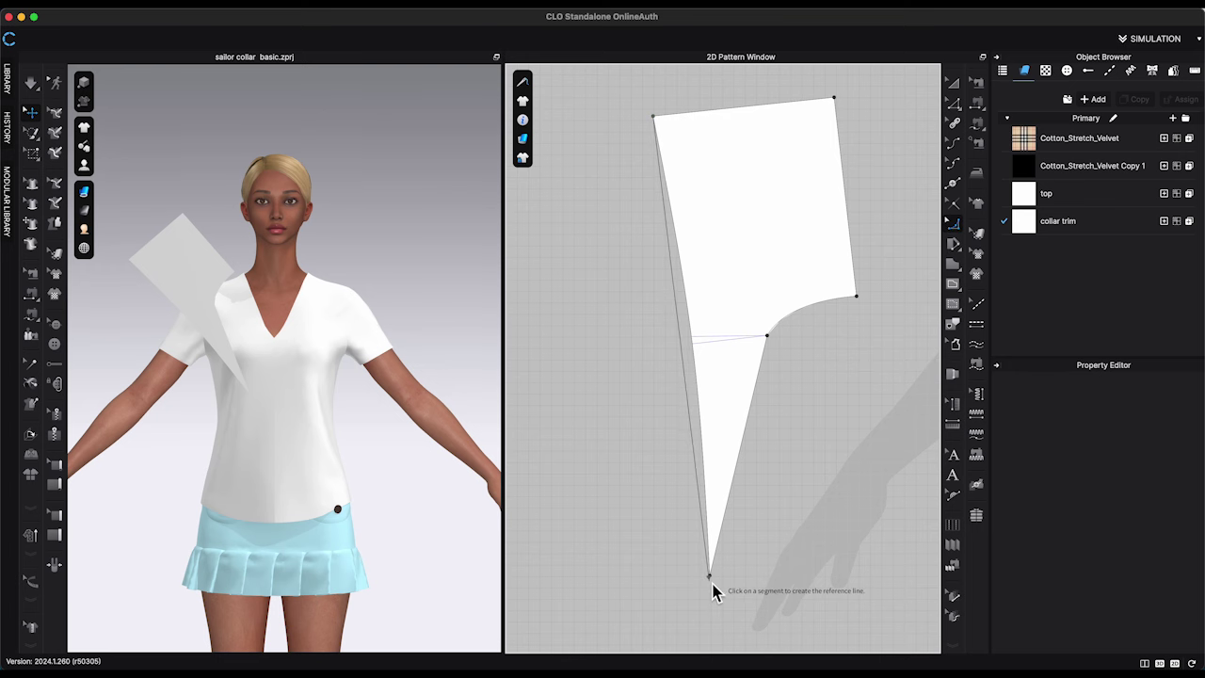
{"action": "left_click", "coordinate": [695, 342]}
{"action": "left_click_drag", "start_coordinate": [682, 344], "coordinate": [692, 350]}
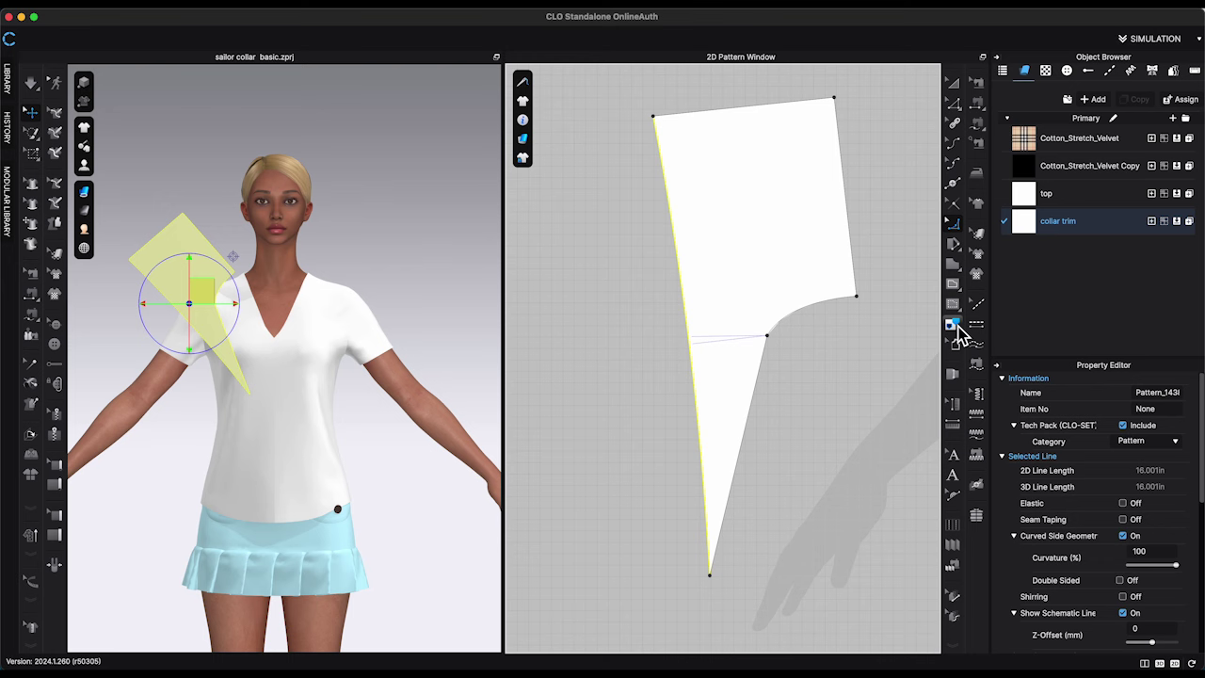
Delete the two leftover slash baselines running across the collar piece
{"action": "left_click", "coordinate": [791, 346]}
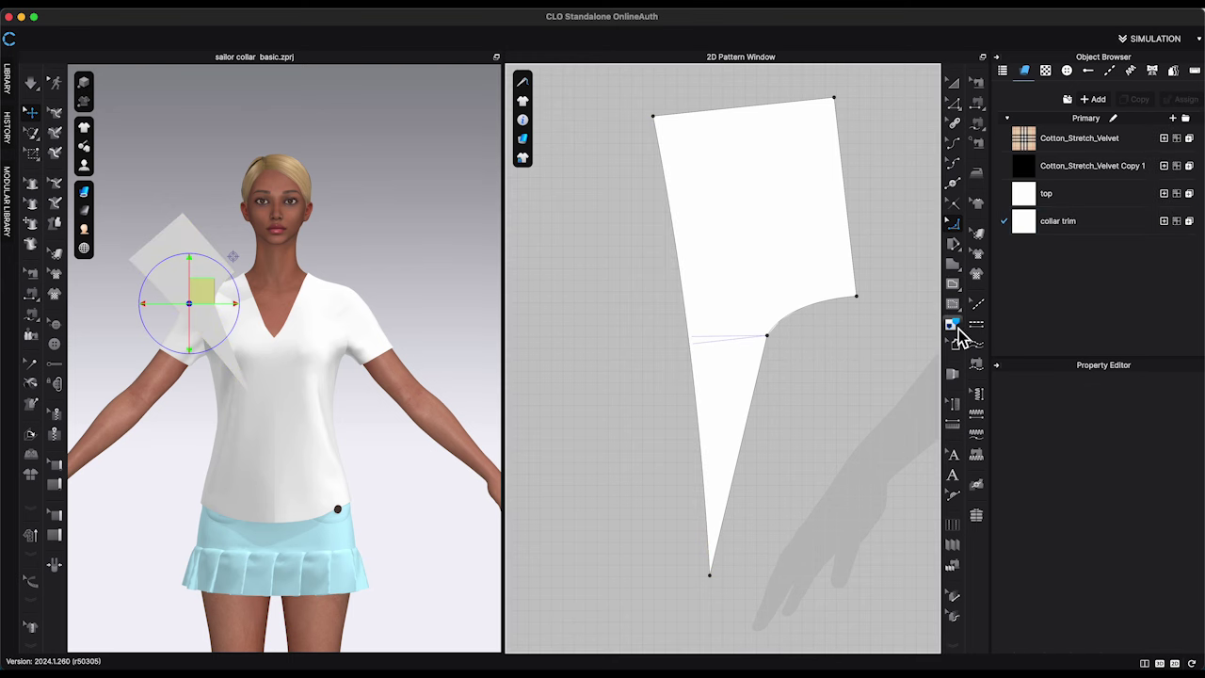
{"action": "left_click", "coordinate": [710, 346]}
{"action": "key", "text": "Delete"}
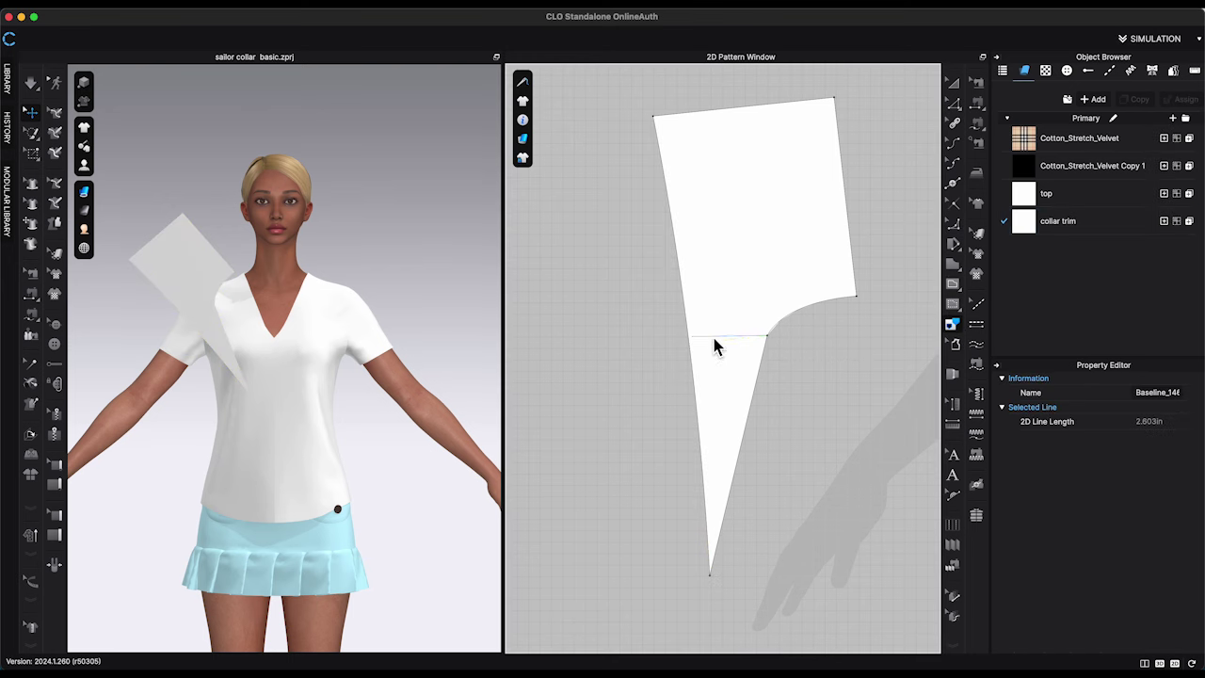
{"action": "left_click", "coordinate": [713, 337]}
{"action": "key", "text": "Delete"}
Rotate the collar piece slightly so its back outer edge is horizontal and its centre back is vertical
{"action": "scroll", "coordinate": [879, 248], "scroll_direction": "up", "scroll_amount": 5}
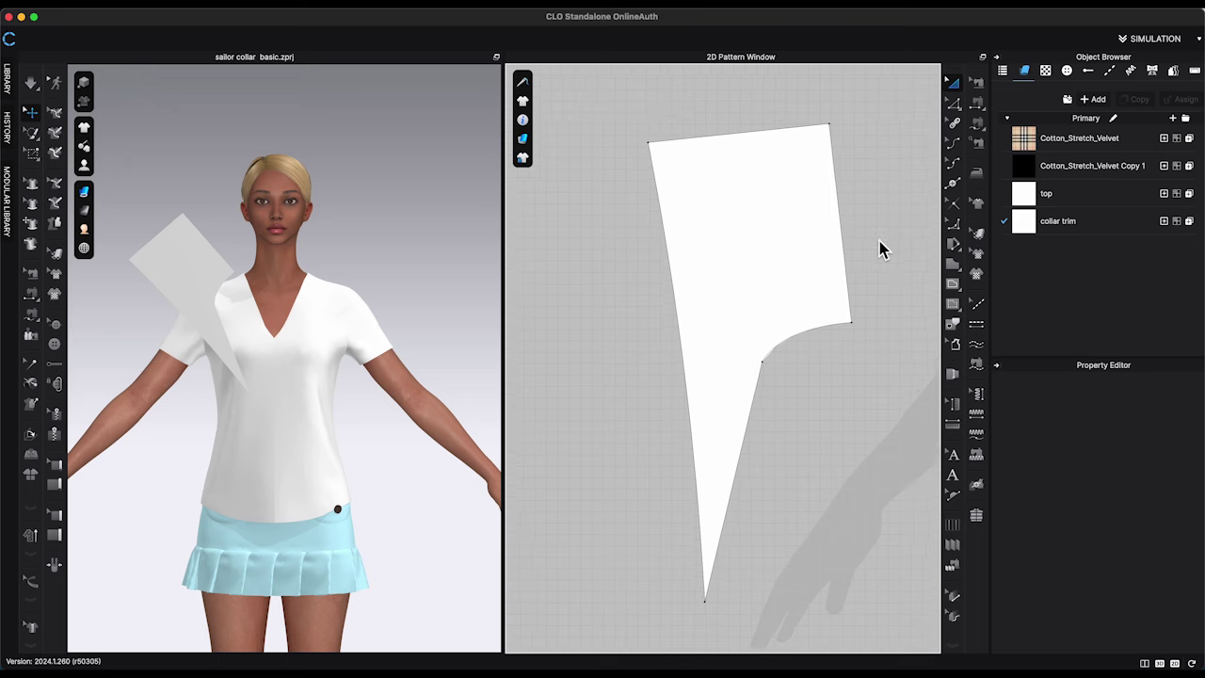
{"action": "left_click", "coordinate": [791, 304]}
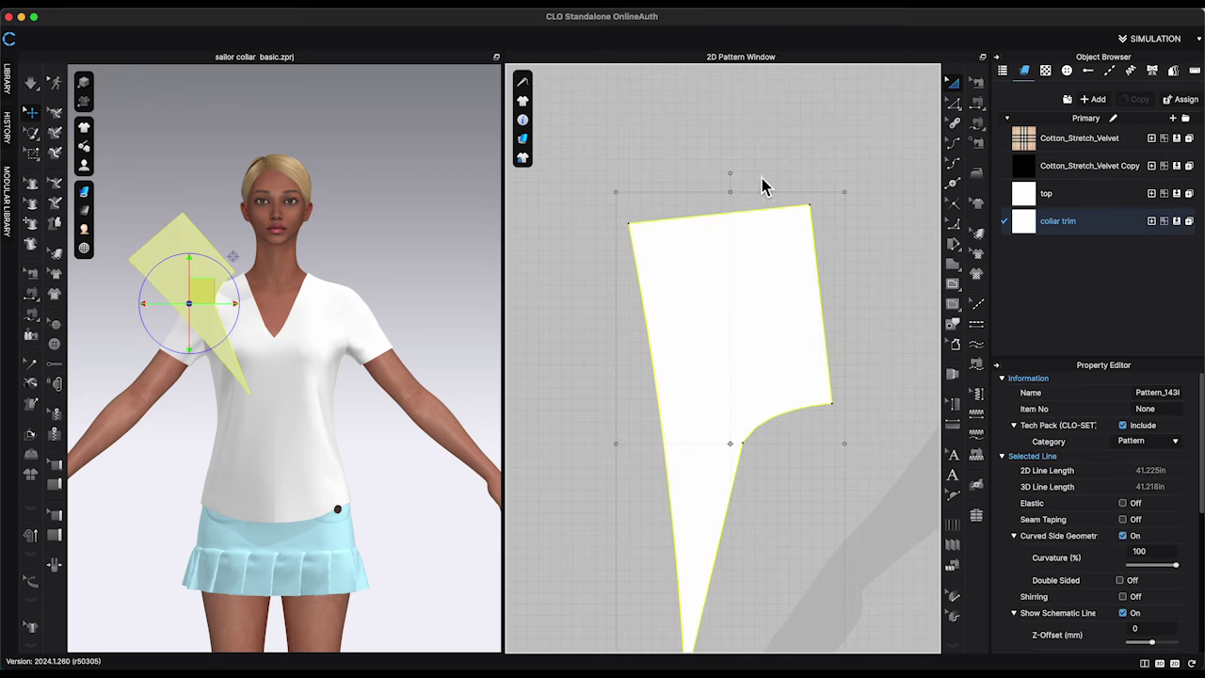
{"action": "left_click_drag", "start_coordinate": [734, 175], "coordinate": [763, 178]}
{"action": "left_click_drag", "start_coordinate": [734, 177], "coordinate": [763, 179]}
{"action": "left_click", "coordinate": [762, 186]}
{"action": "scroll", "coordinate": [783, 258], "scroll_direction": "down", "scroll_amount": 4}
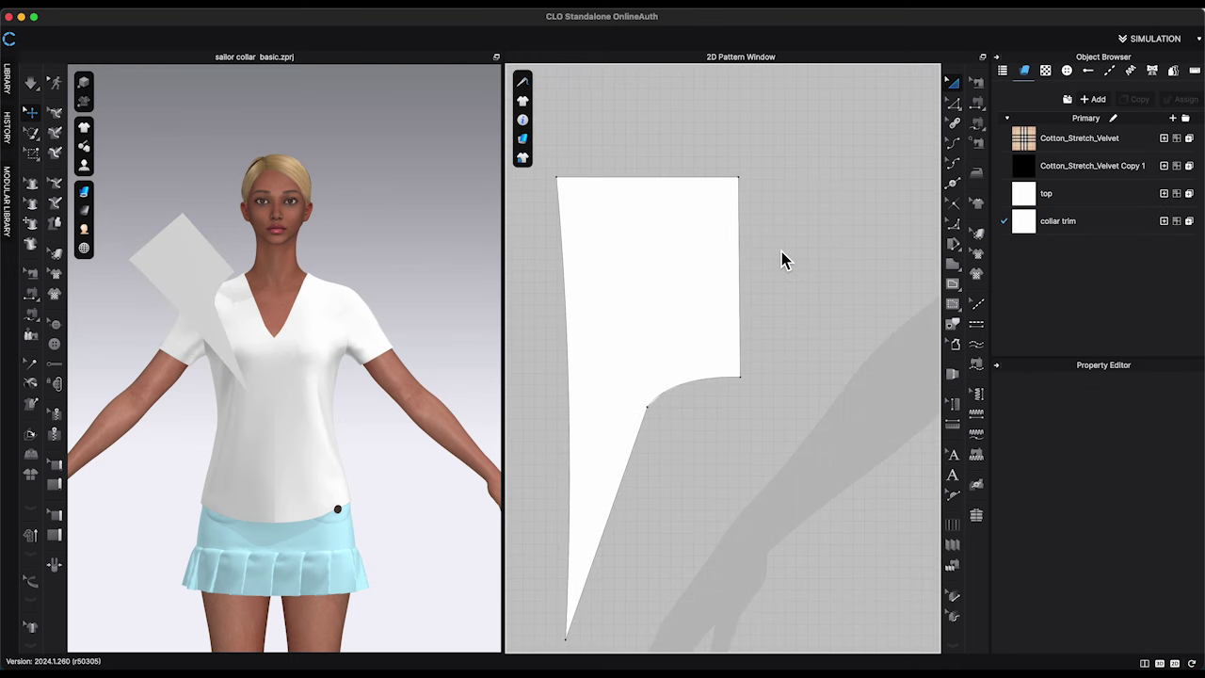
Unfold the half collar along its centre-back line into a full collar
{"action": "scroll", "coordinate": [788, 261], "scroll_direction": "up", "scroll_amount": 4}
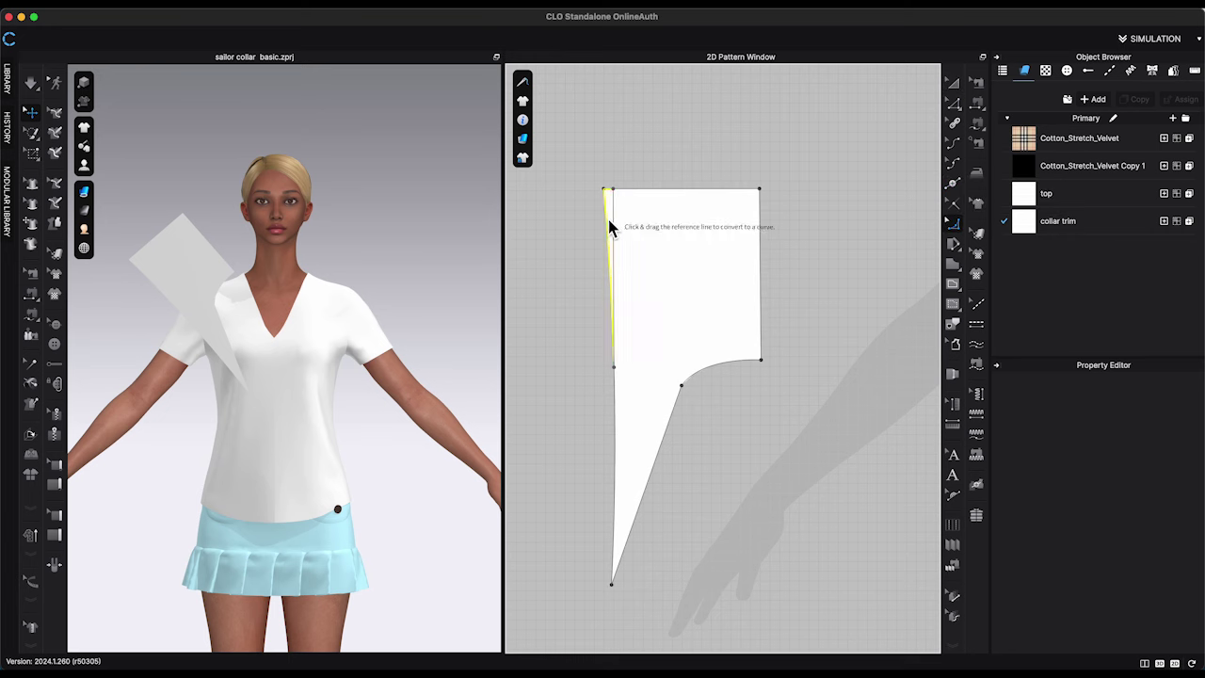
{"action": "left_click", "coordinate": [956, 105]}
{"action": "right_click", "coordinate": [764, 276]}
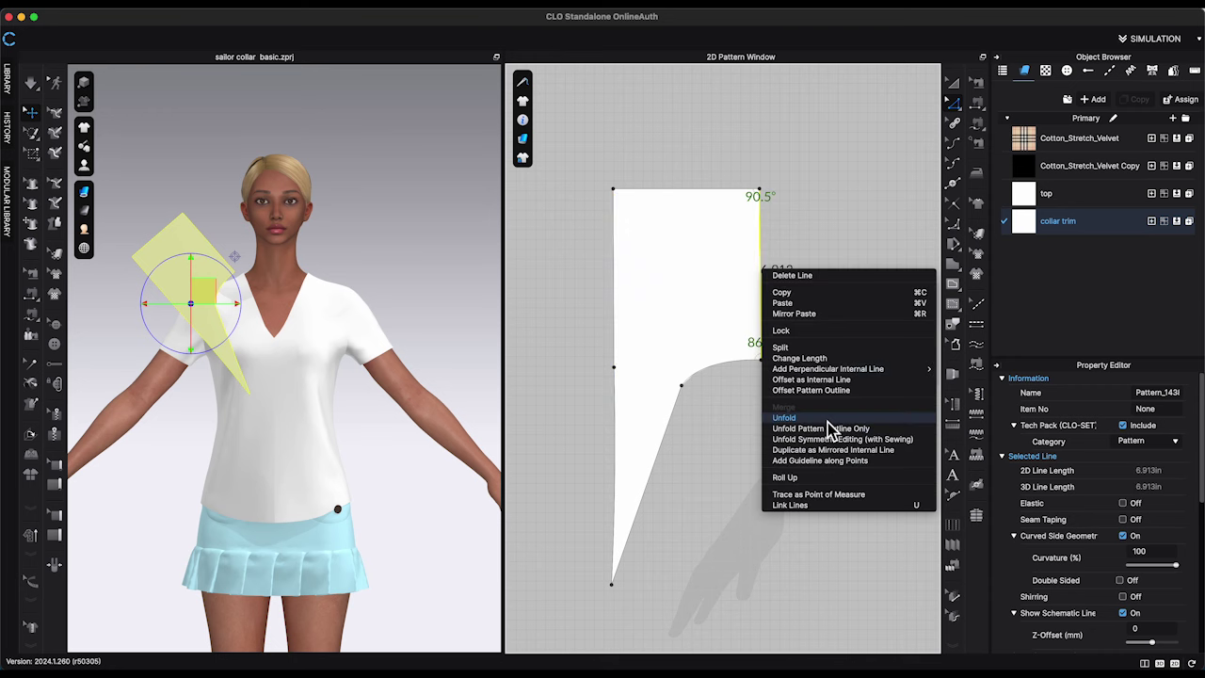
{"action": "left_click", "coordinate": [826, 419]}
Straighten the full collar's back outer edge between its two corners, removing the point at centre back
{"action": "left_click", "coordinate": [617, 367]}
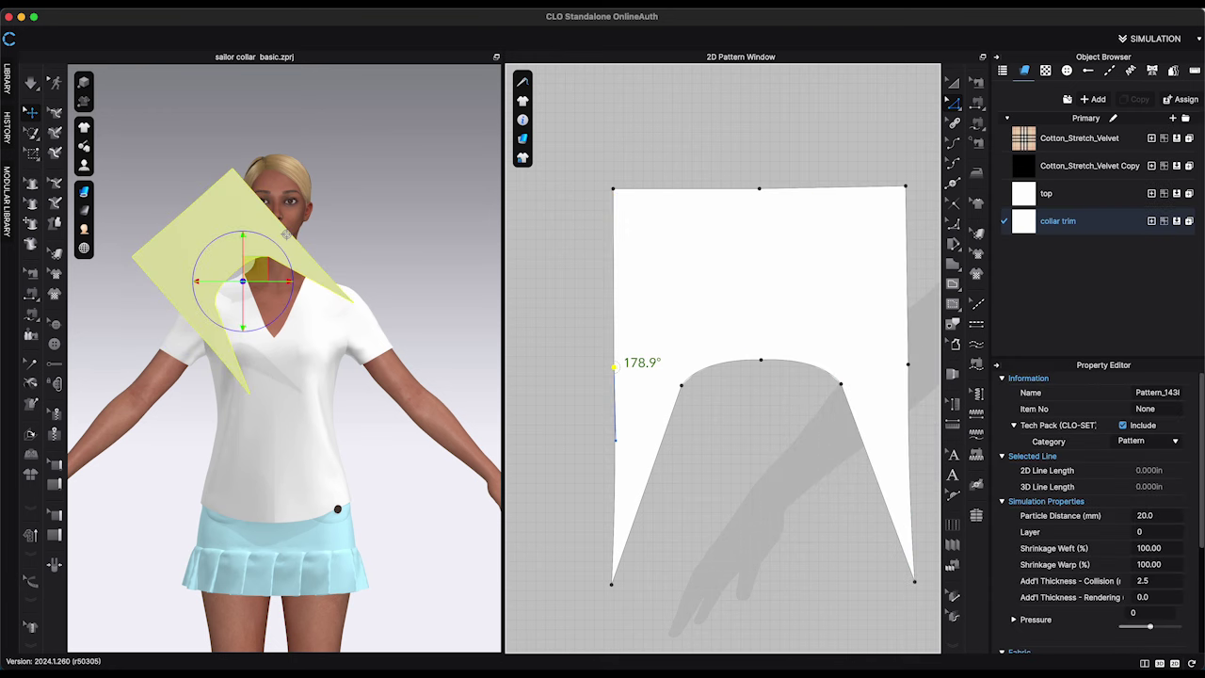
{"action": "left_click", "coordinate": [832, 132]}
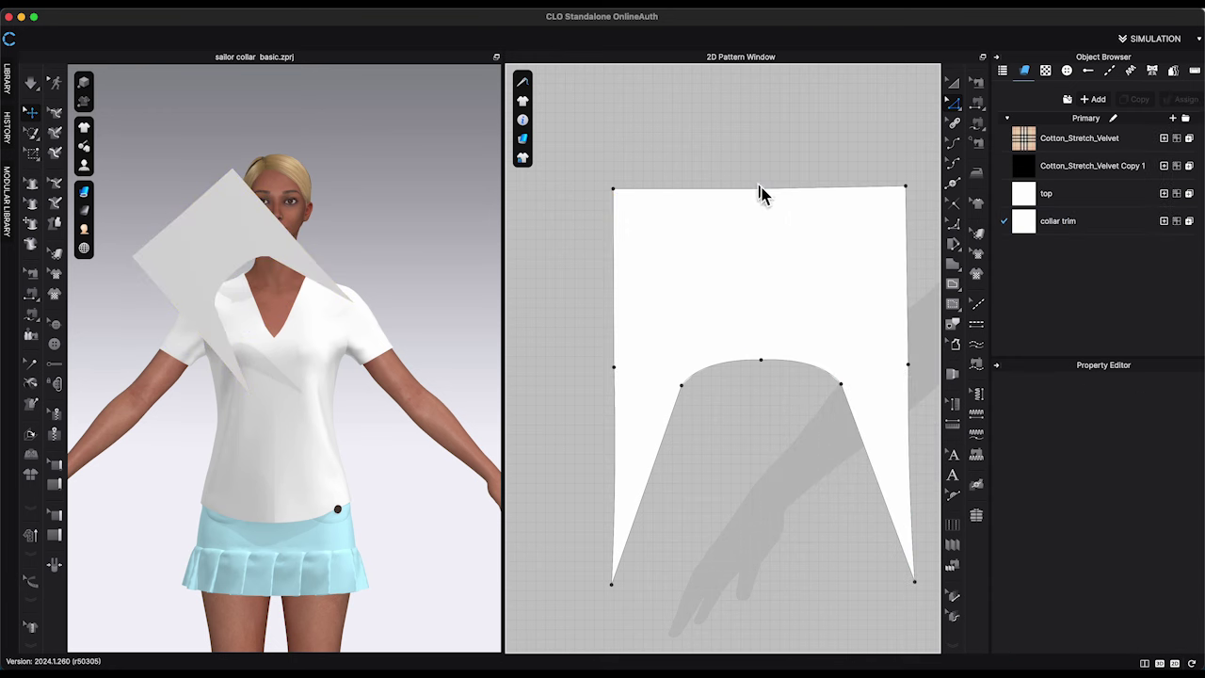
{"action": "left_click", "coordinate": [760, 191]}
{"action": "left_click", "coordinate": [917, 325]}
{"action": "left_click", "coordinate": [904, 186]}
{"action": "left_click", "coordinate": [773, 193]}
{"action": "scroll", "coordinate": [843, 245], "scroll_direction": "down", "scroll_amount": 2}
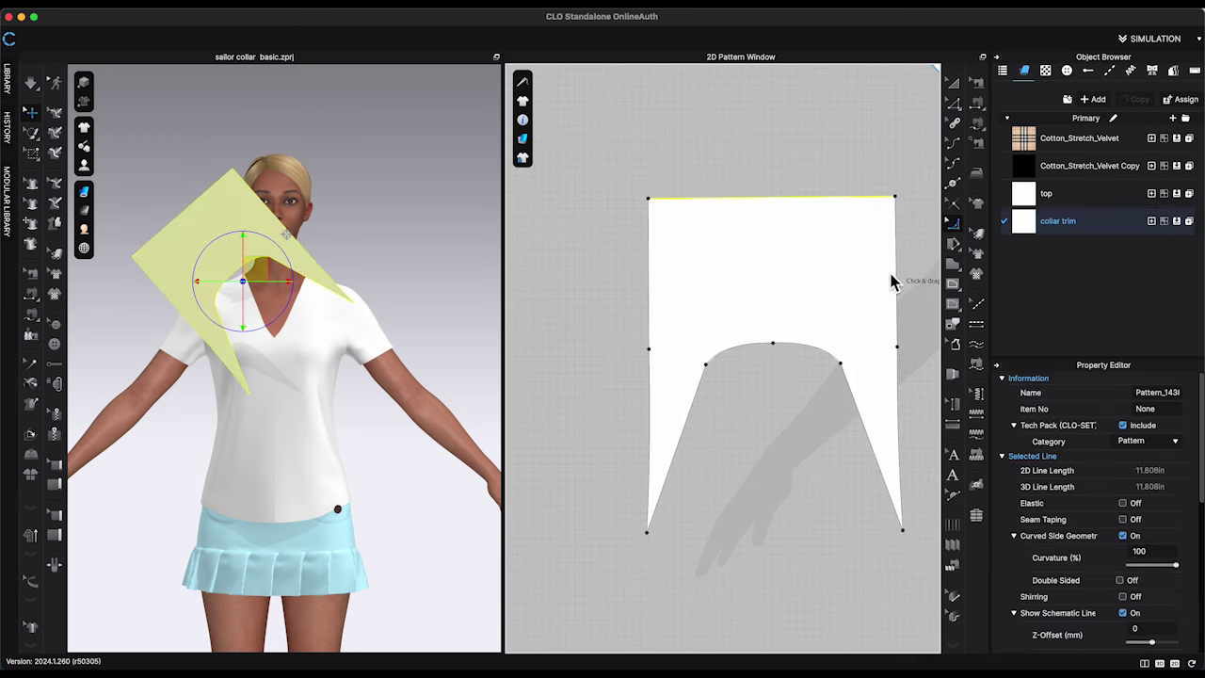
Move and rotate the collar piece in 3D so it stands centred behind the avatar's neck, checking it from different sides
{"action": "key", "text": "a"}
{"action": "middle_click_drag", "start_coordinate": [890, 275], "coordinate": [731, 269]}
{"action": "scroll", "coordinate": [730, 268], "scroll_direction": "down", "scroll_amount": 4}
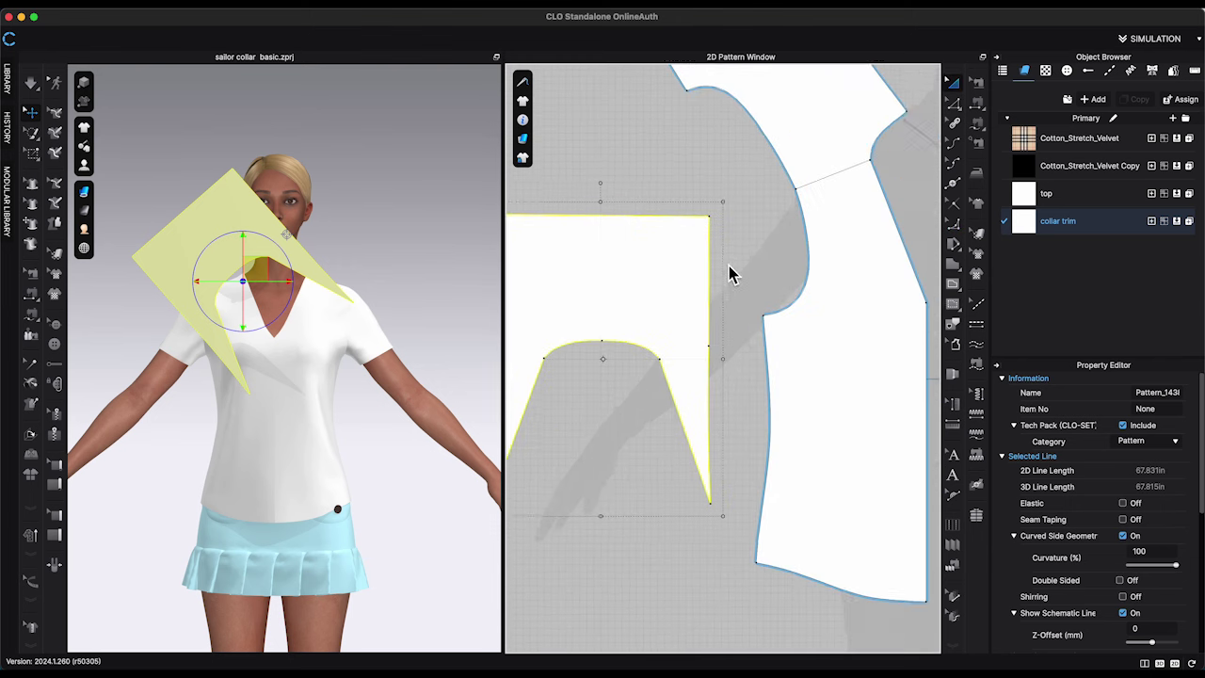
{"action": "right_click_drag", "start_coordinate": [309, 329], "coordinate": [377, 330]}
{"action": "right_click_drag", "start_coordinate": [257, 309], "coordinate": [187, 322]}
{"action": "left_click_drag", "start_coordinate": [290, 269], "coordinate": [312, 305]}
{"action": "key", "text": "4"}
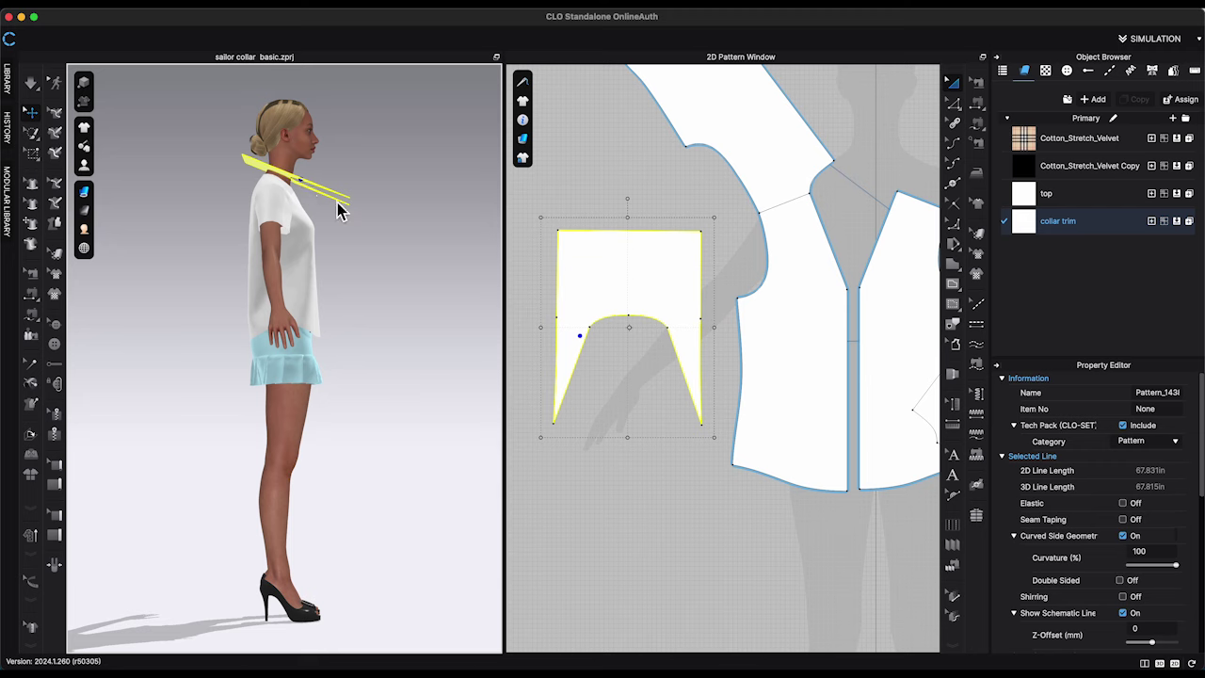
{"action": "key", "text": "0"}
{"action": "scroll", "coordinate": [189, 337], "scroll_direction": "up", "scroll_amount": 3}
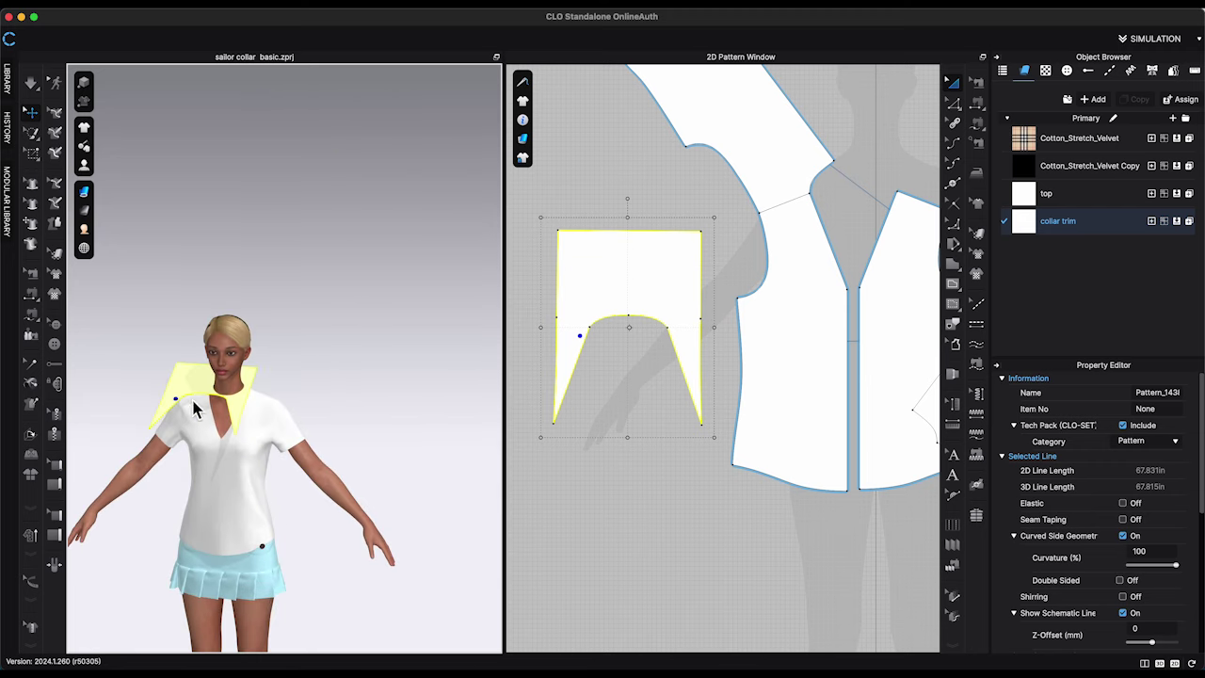
{"action": "right_click_drag", "start_coordinate": [290, 406], "coordinate": [392, 413]}
{"action": "left_click", "coordinate": [276, 380]}
{"action": "left_click", "coordinate": [303, 380]}
{"action": "left_click", "coordinate": [385, 399]}
Rotate the slanted back bodice pieces back to their original grain direction
{"action": "scroll", "coordinate": [732, 252], "scroll_direction": "down", "scroll_amount": 1}
{"action": "middle_click_drag", "start_coordinate": [732, 253], "coordinate": [616, 340]}
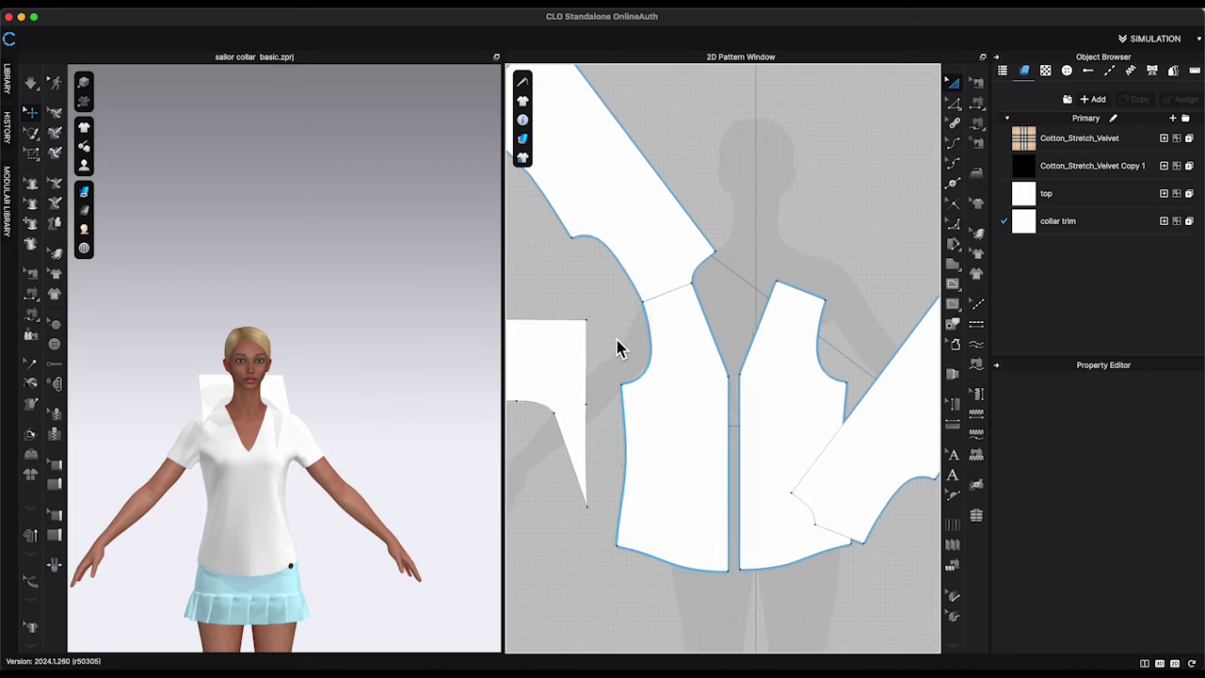
{"action": "left_click", "coordinate": [674, 261]}
{"action": "right_click", "coordinate": [659, 252]}
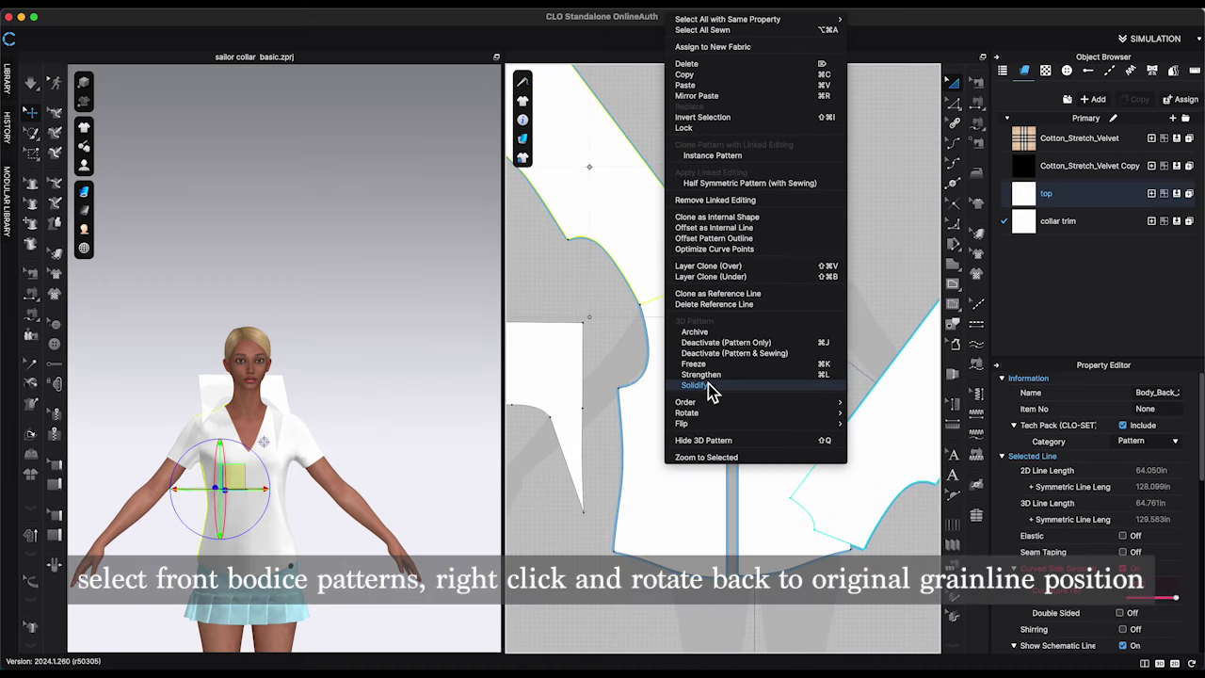
{"action": "mouse_move", "coordinate": [692, 412]}
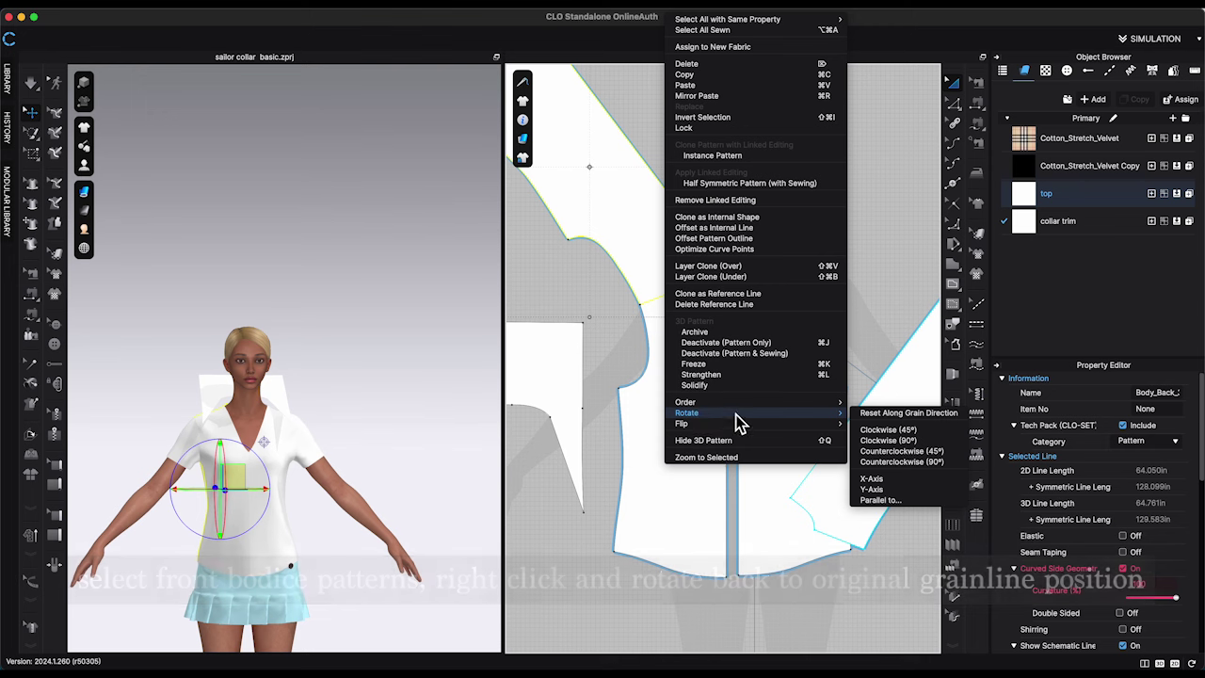
{"action": "left_click", "coordinate": [874, 418]}
{"action": "scroll", "coordinate": [763, 400], "scroll_direction": "down", "scroll_amount": 3}
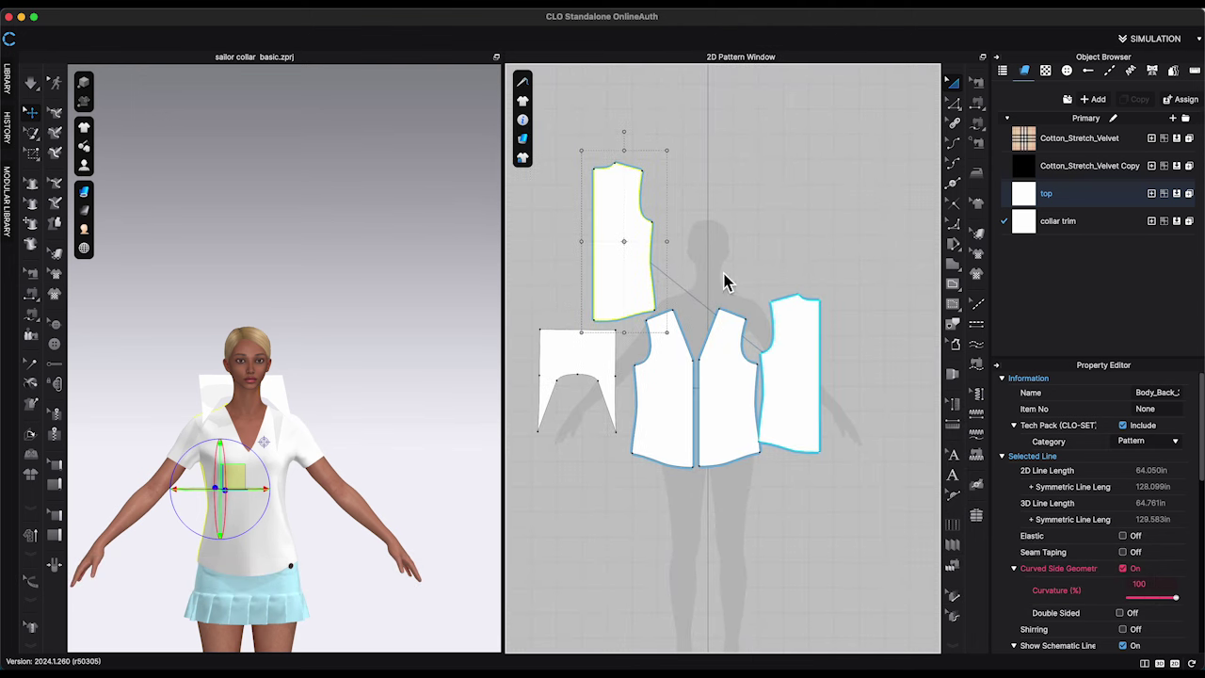
Line up the back bodice halves beside the front bodice and place the collar piece above the front pieces
{"action": "left_click", "coordinate": [817, 398]}
{"action": "left_click_drag", "start_coordinate": [631, 263], "coordinate": [863, 403]}
{"action": "left_click_drag", "start_coordinate": [590, 363], "coordinate": [737, 228]}
{"action": "left_click", "coordinate": [832, 245]}
{"action": "middle_click_drag", "start_coordinate": [832, 246], "coordinate": [813, 284]}
{"action": "scroll", "coordinate": [772, 378], "scroll_direction": "up", "scroll_amount": 4}
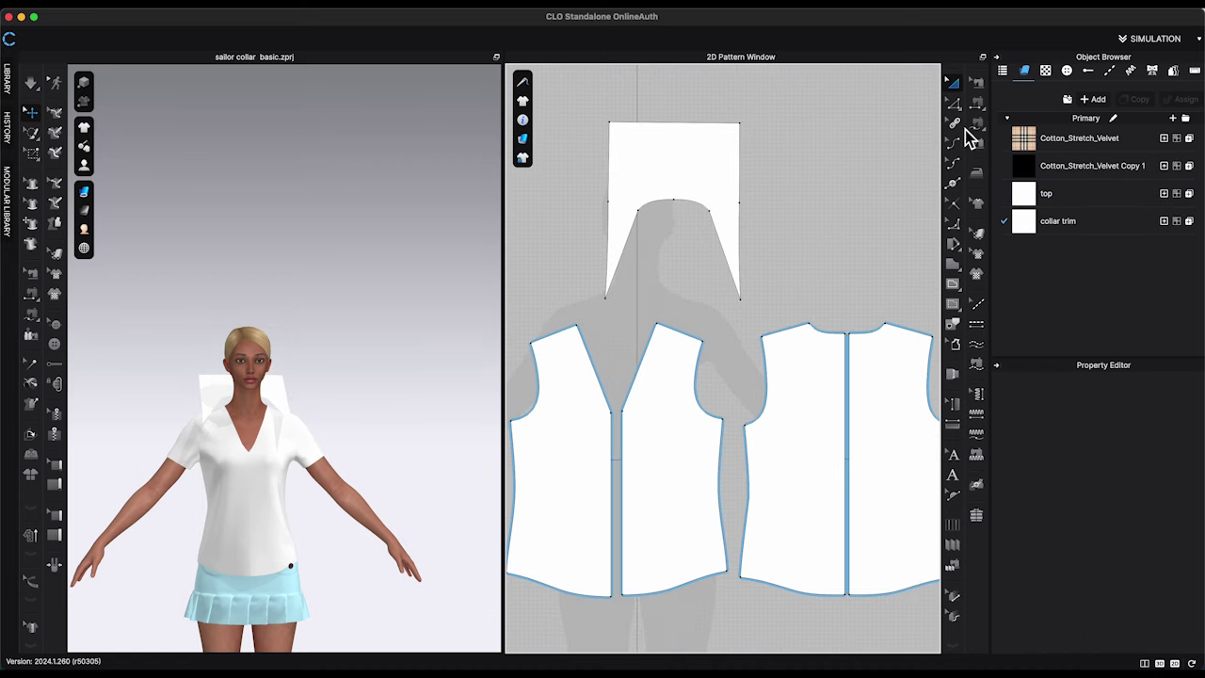
Free-sew each half of the collar's inner edge to the matching front V-neck edge and back neckline
{"action": "left_click", "coordinate": [977, 126]}
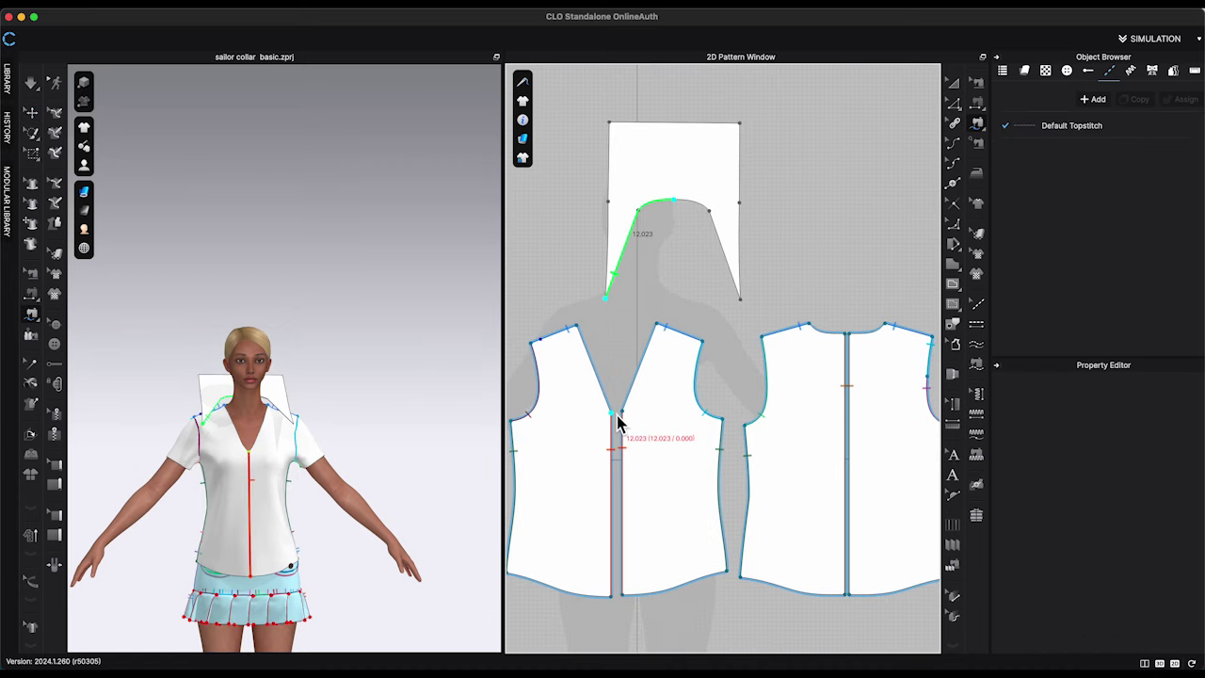
{"action": "left_click", "coordinate": [866, 344]}
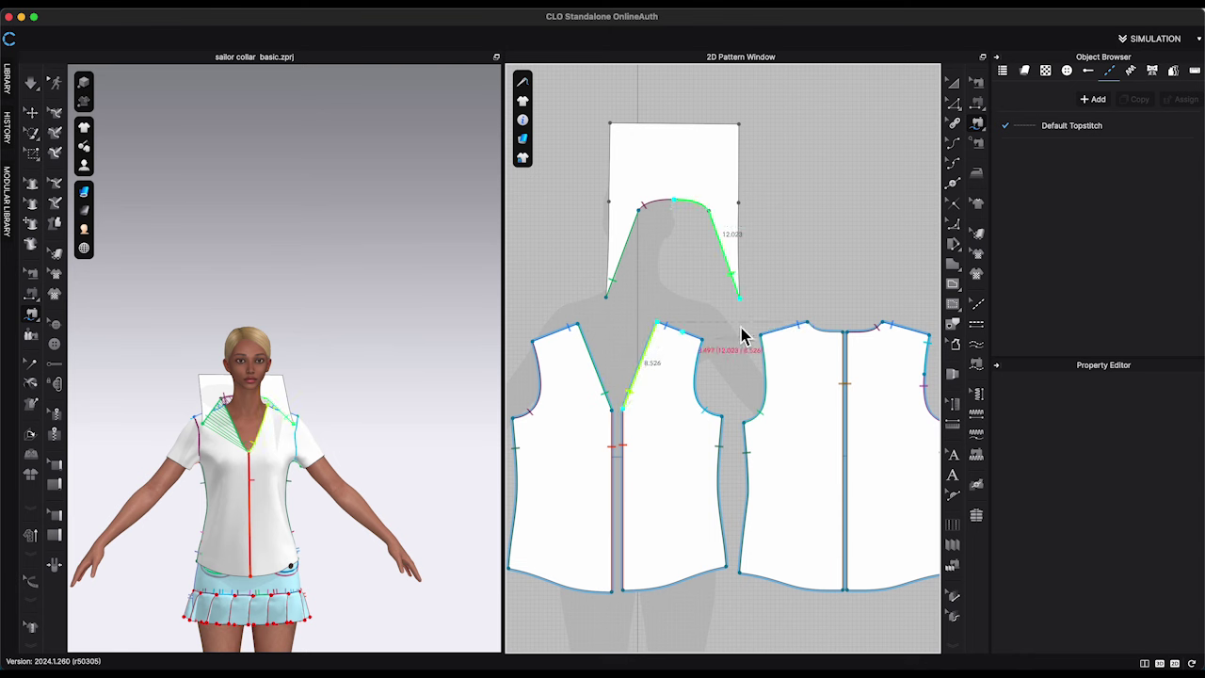
{"action": "left_click", "coordinate": [850, 341]}
{"action": "key", "text": "Return"}
Set the seams joining the collar to the neckline on both sides to Turned
{"action": "left_click", "coordinate": [1124, 424]}
{"action": "left_click", "coordinate": [978, 88]}
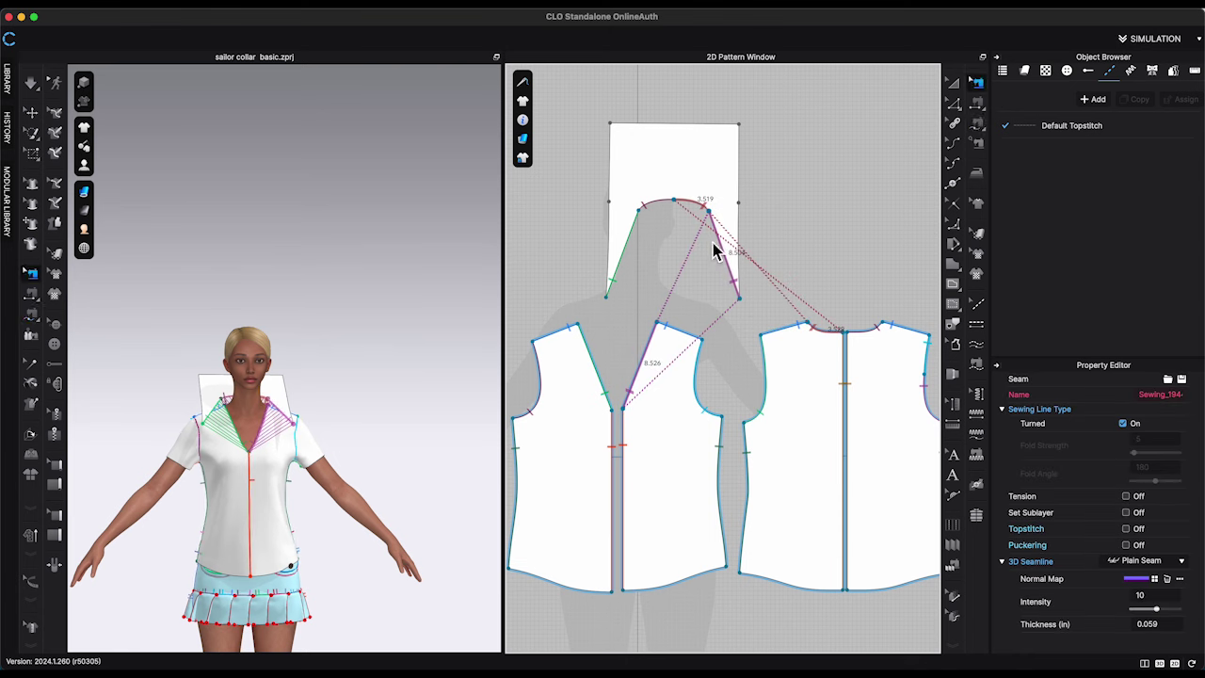
{"action": "left_click", "coordinate": [662, 209]}
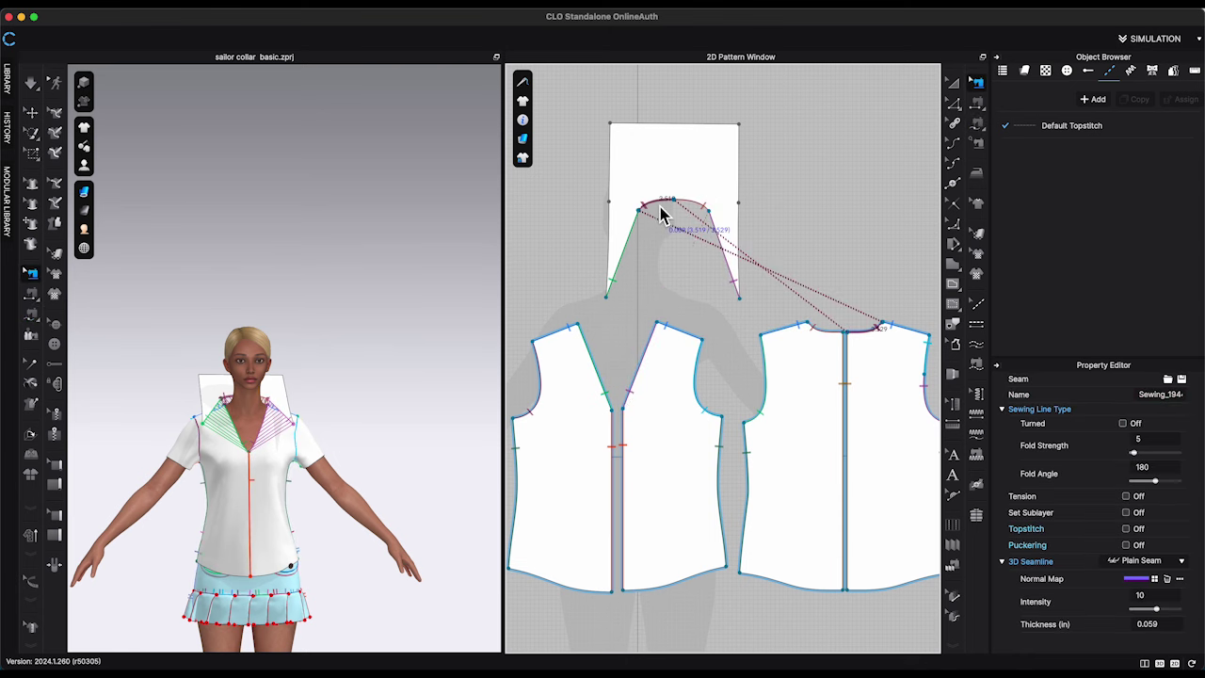
{"action": "left_click", "coordinate": [621, 269]}
{"action": "left_click", "coordinate": [1123, 424]}
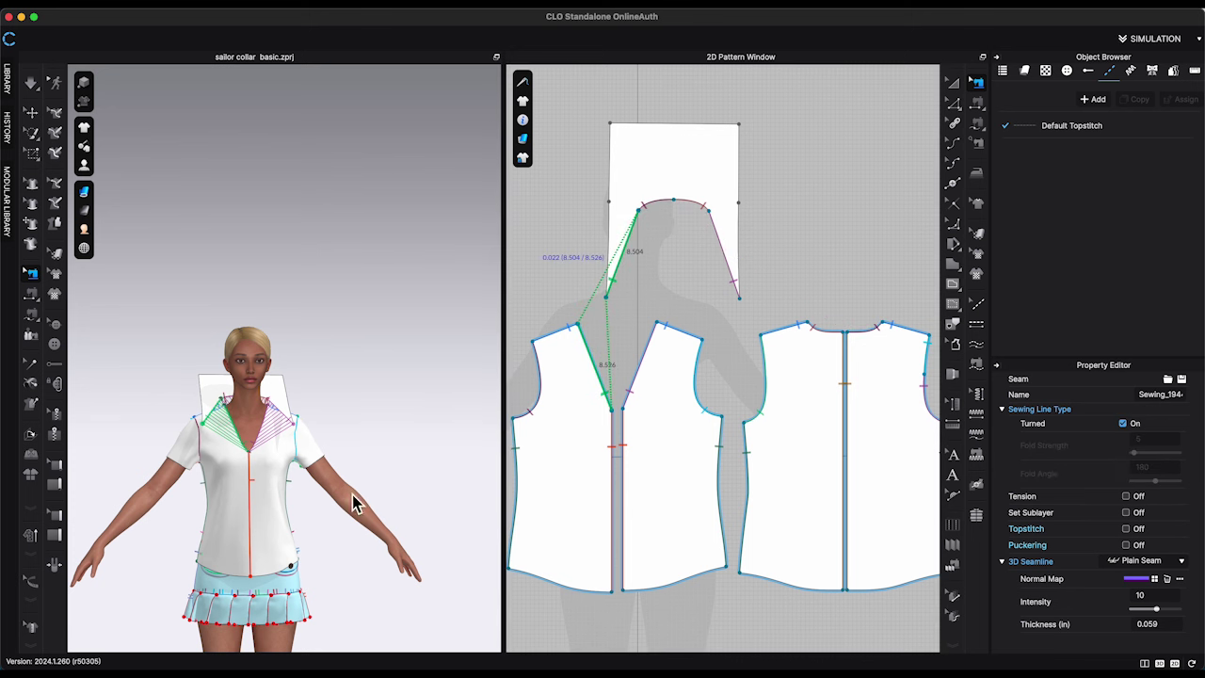
Simulate the garment to settle the collar over the avatar's shoulders, checking it from different angles and the front
{"action": "scroll", "coordinate": [367, 489], "scroll_direction": "up", "scroll_amount": 10}
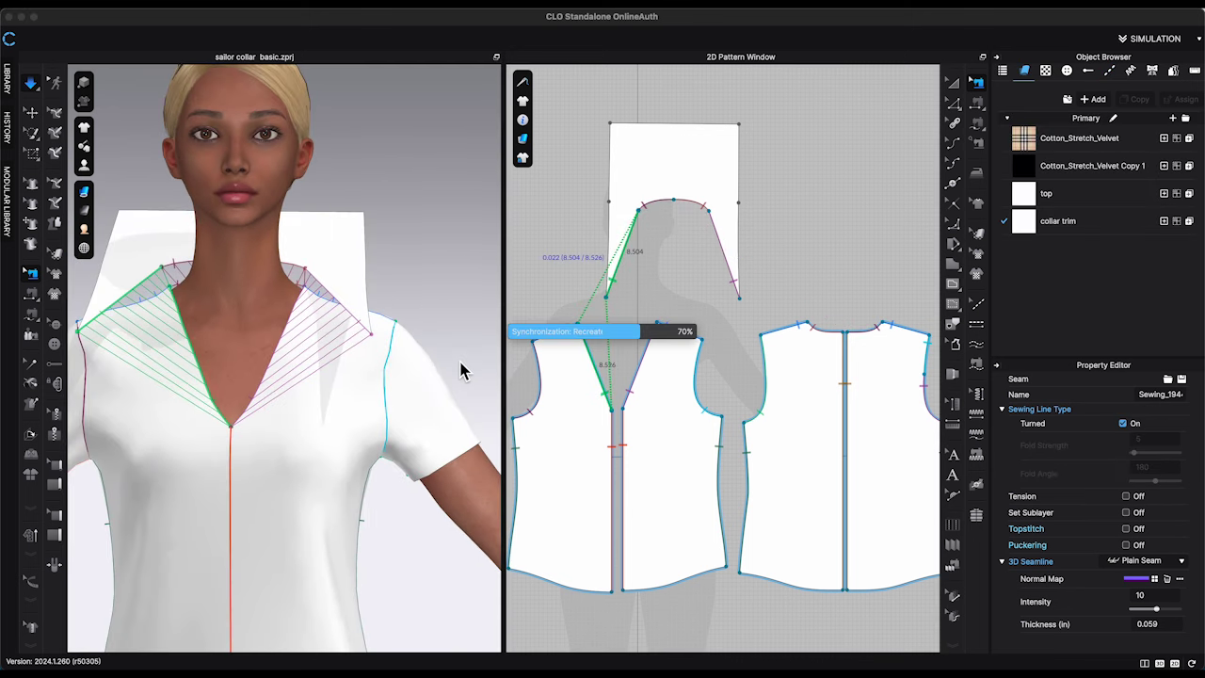
{"action": "right_click_drag", "start_coordinate": [462, 368], "coordinate": [458, 435]}
{"action": "left_click", "coordinate": [356, 318]}
{"action": "right_click_drag", "start_coordinate": [120, 314], "coordinate": [402, 391]}
{"action": "key", "text": "2"}
{"action": "scroll", "coordinate": [422, 421], "scroll_direction": "up", "scroll_amount": 5}
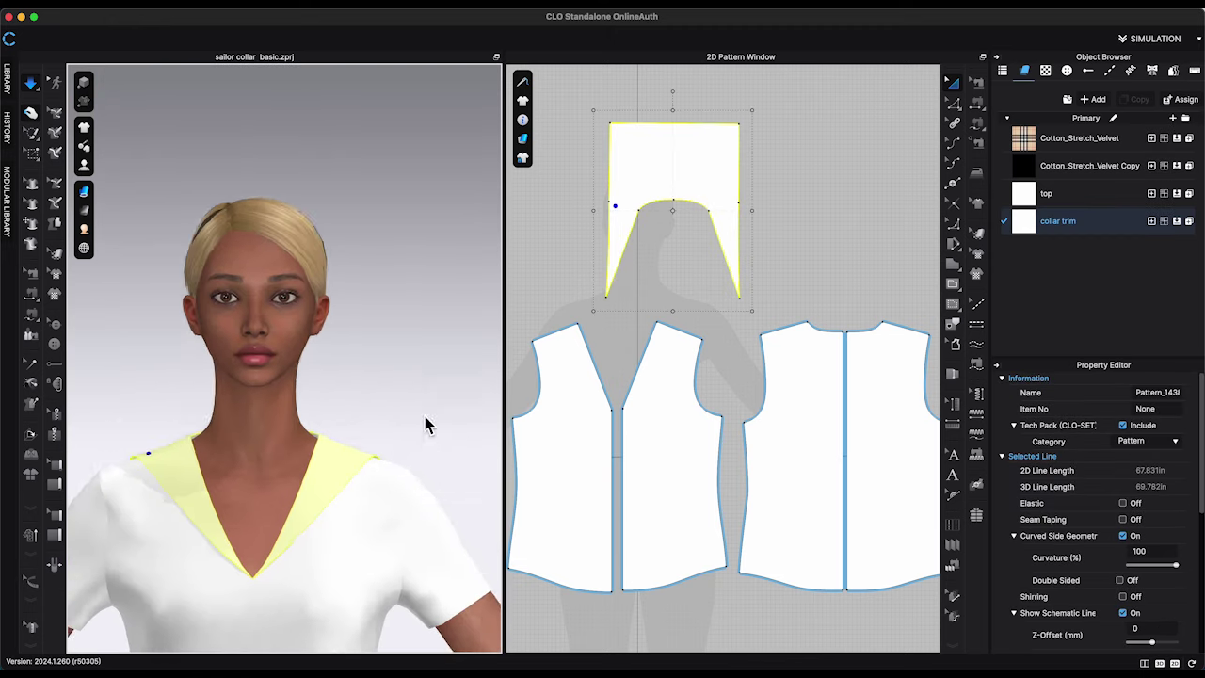
Offset the collar's back and side outer edges inward as two extended internal lines spaced 0.4 in
{"action": "right_click", "coordinate": [798, 271]}
{"action": "left_click", "coordinate": [843, 367]}
{"action": "left_click", "coordinate": [614, 214]}
{"action": "left_click", "coordinate": [708, 158], "text": "shift"}
{"action": "left_click", "coordinate": [799, 210], "text": "shift"}
{"action": "right_click", "coordinate": [799, 210]}
{"action": "left_click", "coordinate": [853, 315]}
{"action": "type", "text": "0.4in"}
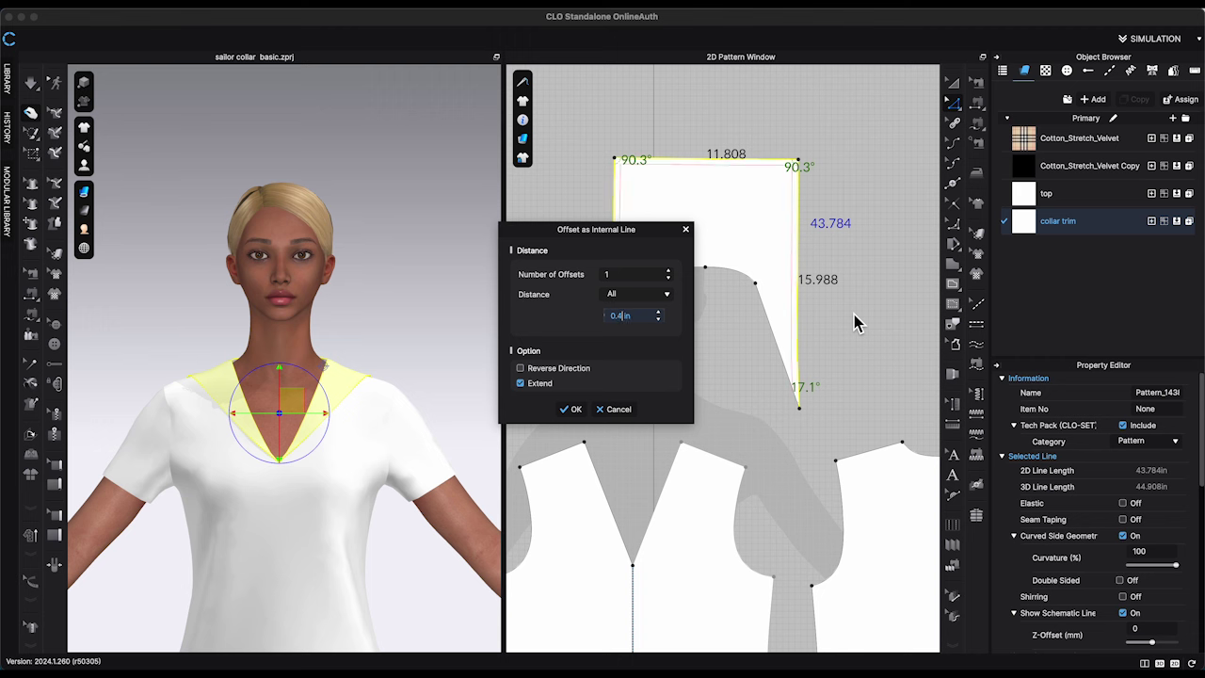
{"action": "left_click_drag", "start_coordinate": [649, 229], "coordinate": [507, 222]}
{"action": "left_click", "coordinate": [526, 263]}
{"action": "left_click", "coordinate": [428, 401]}
Cut and sew the collar along the offset lines and assign the top fabric to its body and outermost strip
{"action": "right_click", "coordinate": [688, 173]}
{"action": "left_click", "coordinate": [723, 345]}
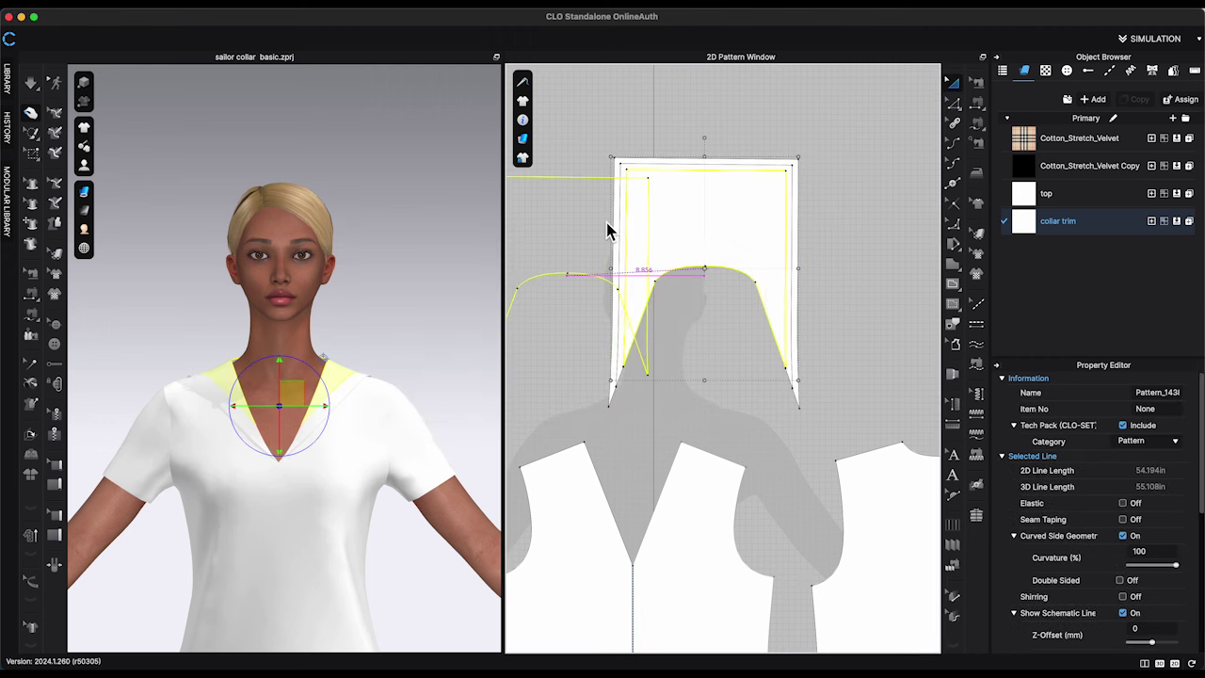
{"action": "scroll", "coordinate": [605, 229], "scroll_direction": "down", "scroll_amount": 5}
{"action": "left_click_drag", "start_coordinate": [538, 246], "coordinate": [758, 399]}
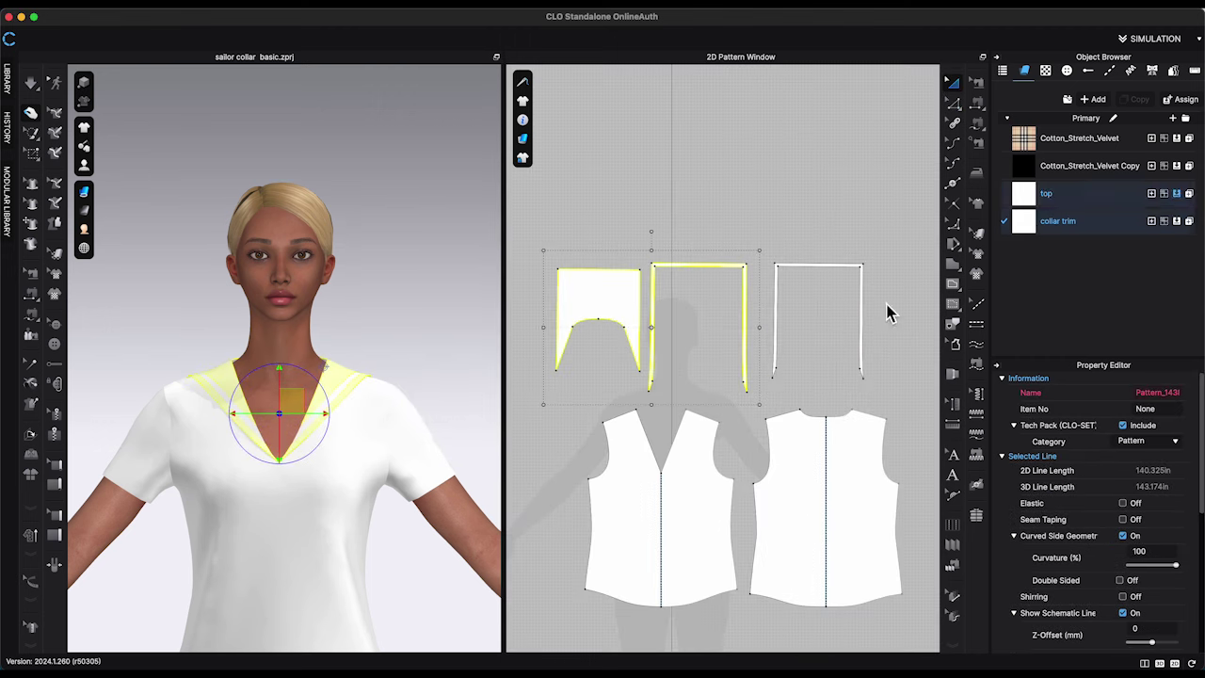
{"action": "left_click", "coordinate": [887, 309]}
Change the collar trim fabric's colour to a turquoise blue from the Coloro 3500 palette
{"action": "left_click", "coordinate": [1058, 221]}
{"action": "scroll", "coordinate": [1156, 517], "scroll_direction": "down", "scroll_amount": 10}
{"action": "left_click", "coordinate": [1179, 547]}
{"action": "scroll", "coordinate": [696, 365], "scroll_direction": "down", "scroll_amount": 15}
{"action": "scroll", "coordinate": [699, 371], "scroll_direction": "down", "scroll_amount": 5}
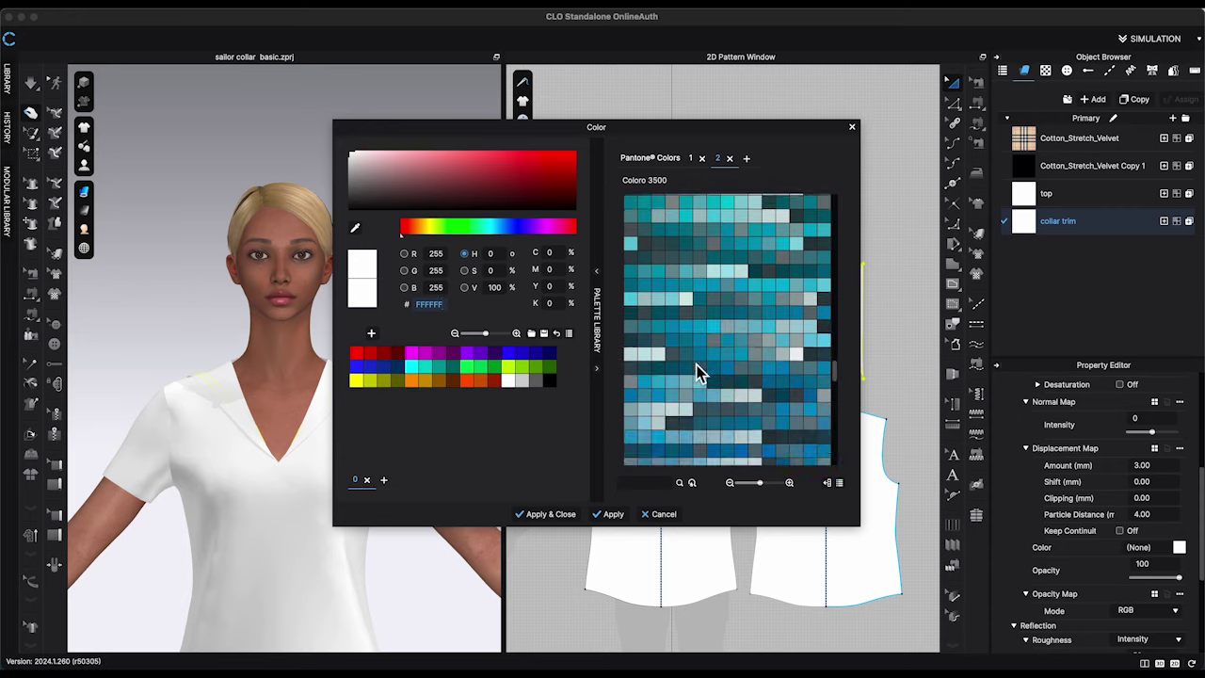
{"action": "left_click", "coordinate": [700, 371]}
{"action": "left_click", "coordinate": [549, 513]}
Offset the sleeve hems inward as two extended internal lines spaced 0.4 in
{"action": "scroll", "coordinate": [576, 335], "scroll_direction": "down", "scroll_amount": 5}
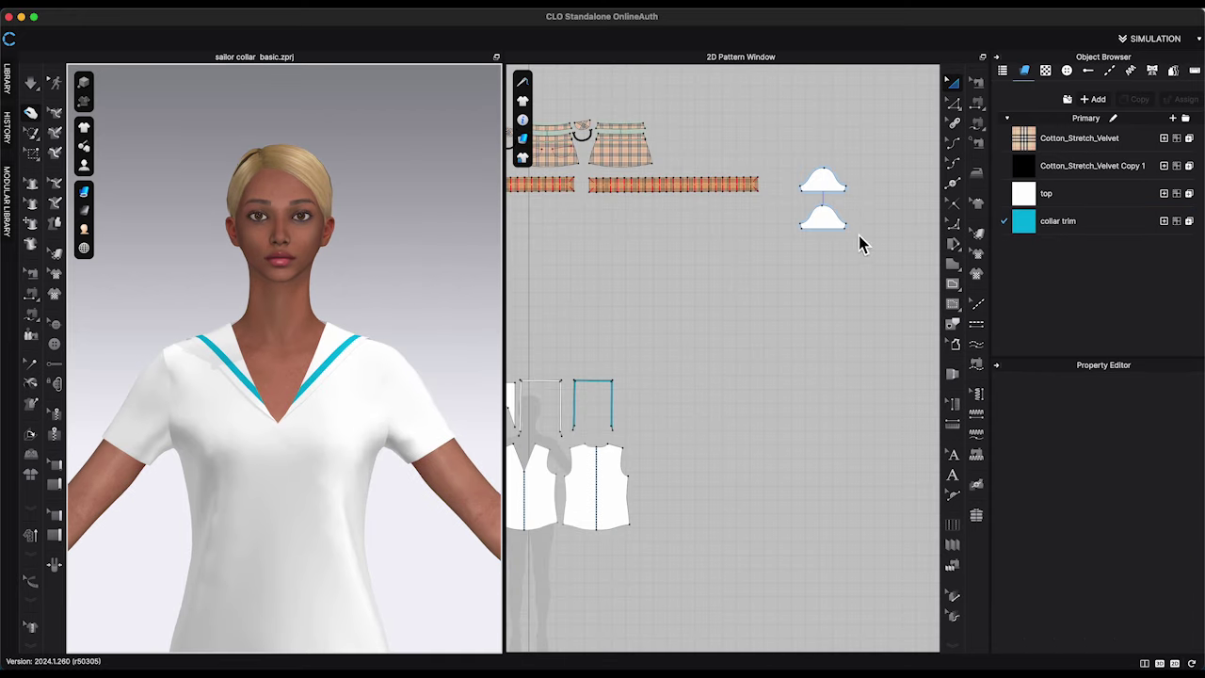
{"action": "left_click", "coordinate": [822, 190]}
{"action": "scroll", "coordinate": [895, 390], "scroll_direction": "up", "scroll_amount": 5}
{"action": "right_click", "coordinate": [774, 344]}
{"action": "left_click", "coordinate": [800, 485]}
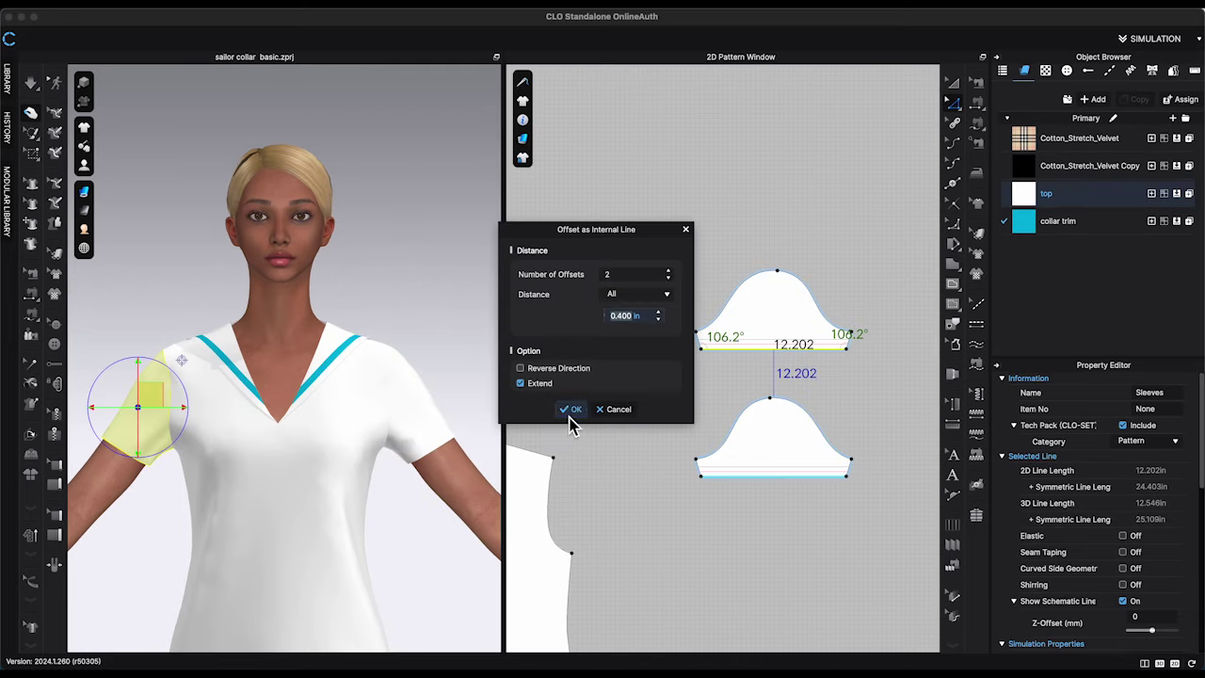
{"action": "left_click", "coordinate": [571, 408]}
Cut and sew the sleeves along the offset lines and assign the collar trim fabric to the sleeve's trim strip
{"action": "right_click", "coordinate": [780, 337]}
{"action": "left_click", "coordinate": [721, 349]}
{"action": "left_click", "coordinate": [774, 476]}
{"action": "scroll", "coordinate": [763, 386], "scroll_direction": "up", "scroll_amount": 3}
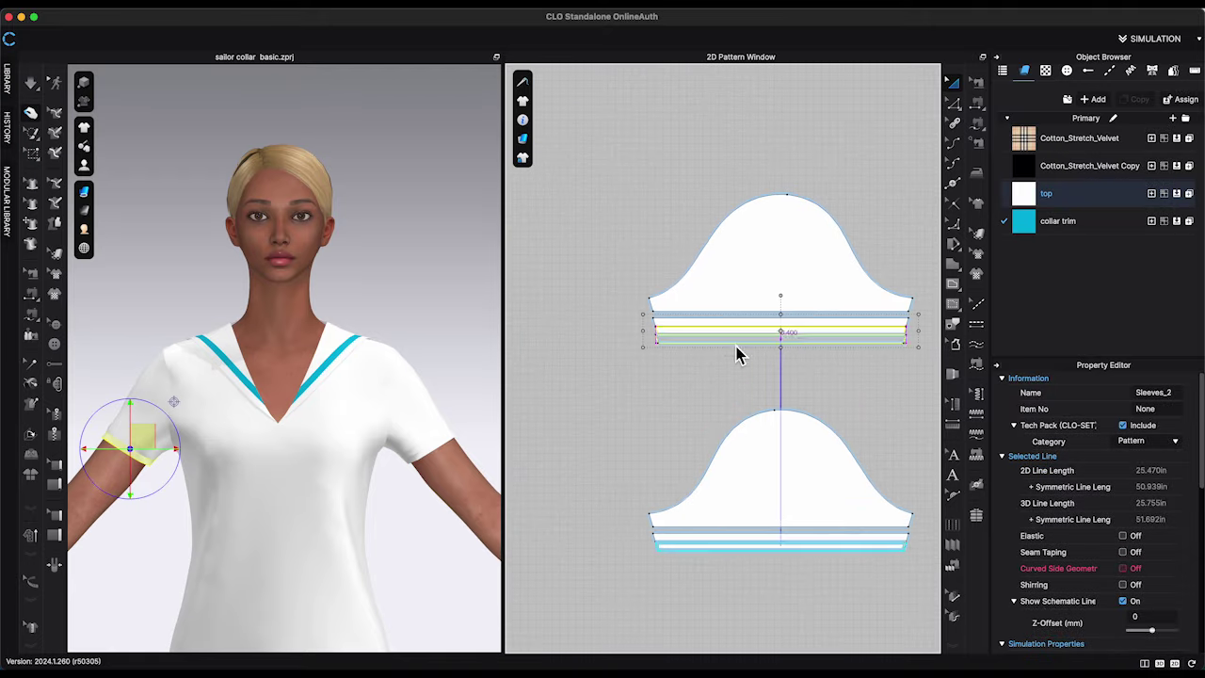
{"action": "left_click", "coordinate": [677, 552]}
{"action": "left_click", "coordinate": [1178, 225]}
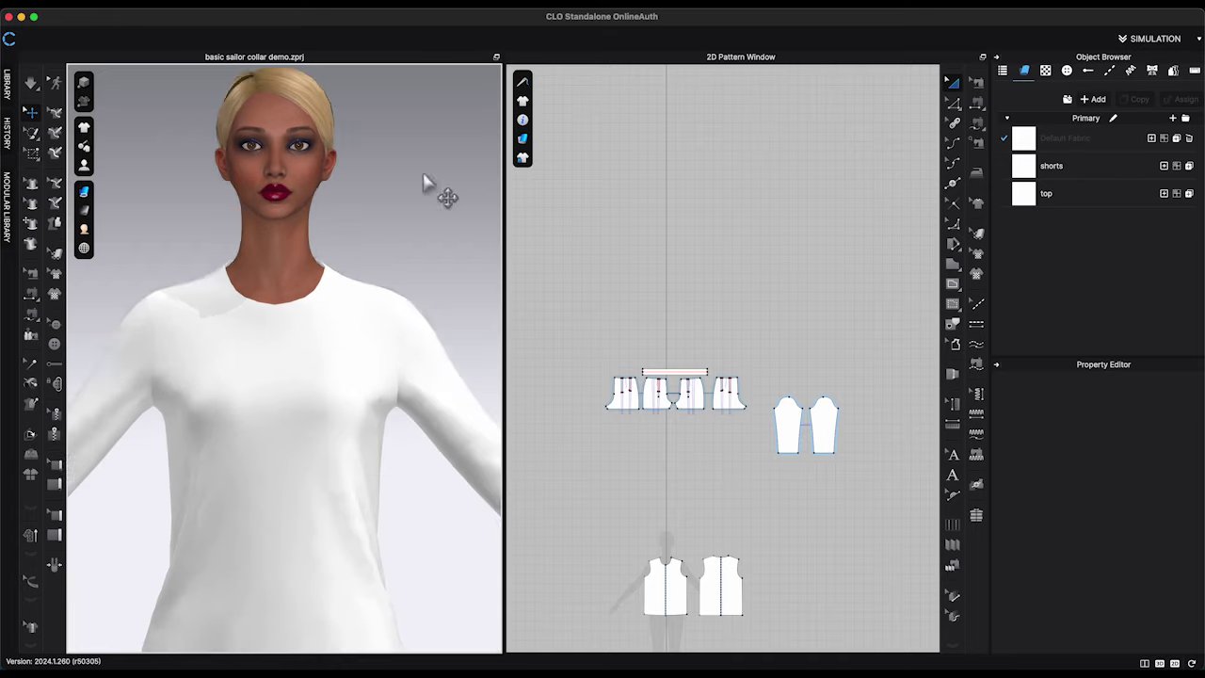
Split the round-neck front and back bodice pieces along their centre lines into symmetric halves
{"action": "scroll", "coordinate": [763, 398], "scroll_direction": "up", "scroll_amount": 5}
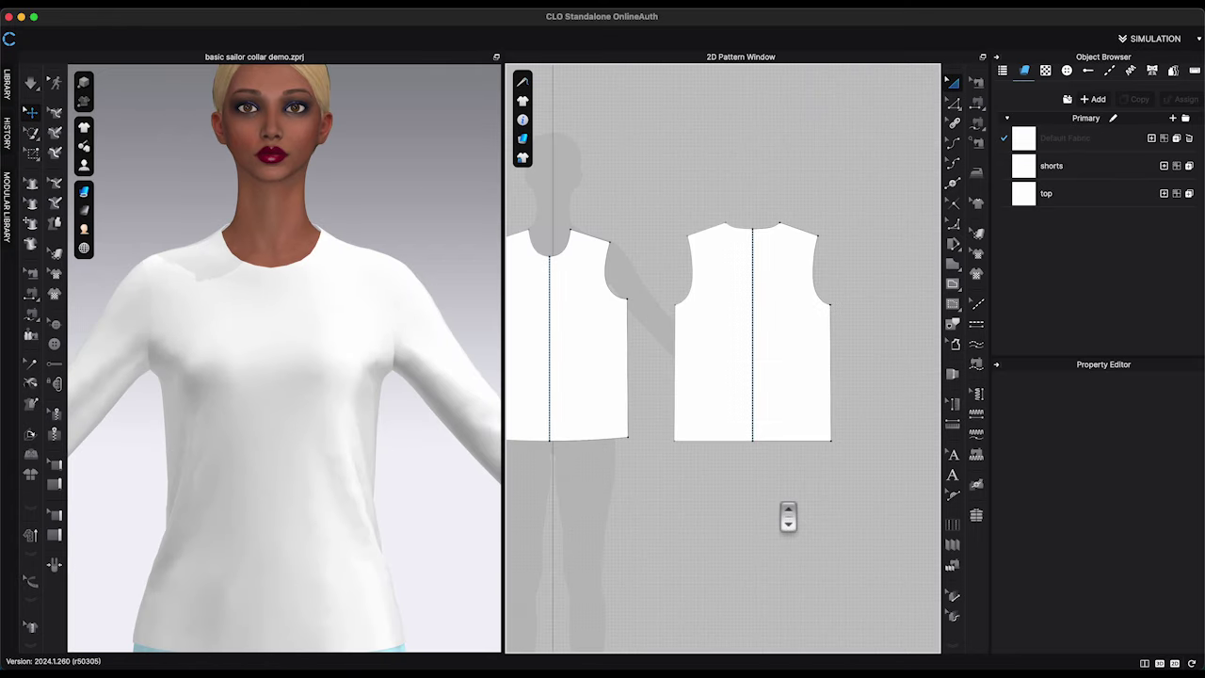
{"action": "scroll", "coordinate": [385, 462], "scroll_direction": "down", "scroll_amount": 2}
{"action": "left_click", "coordinate": [953, 105]}
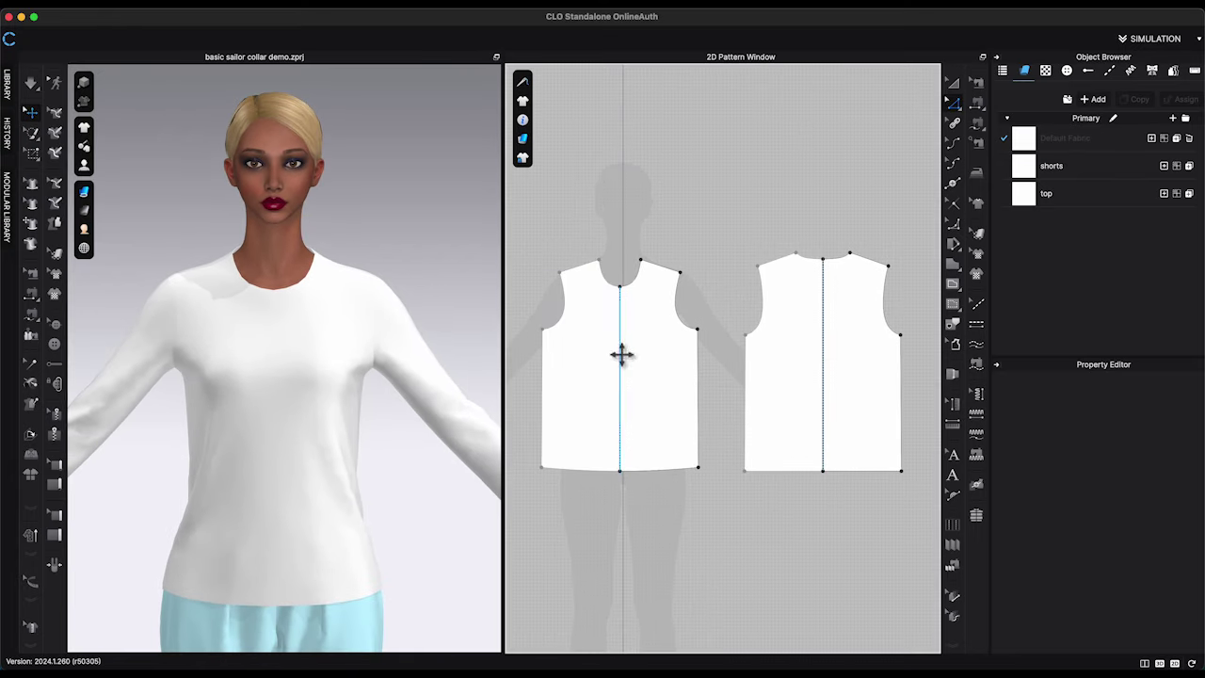
{"action": "right_click", "coordinate": [823, 375]}
{"action": "right_click", "coordinate": [619, 409]}
{"action": "left_click", "coordinate": [651, 445]}
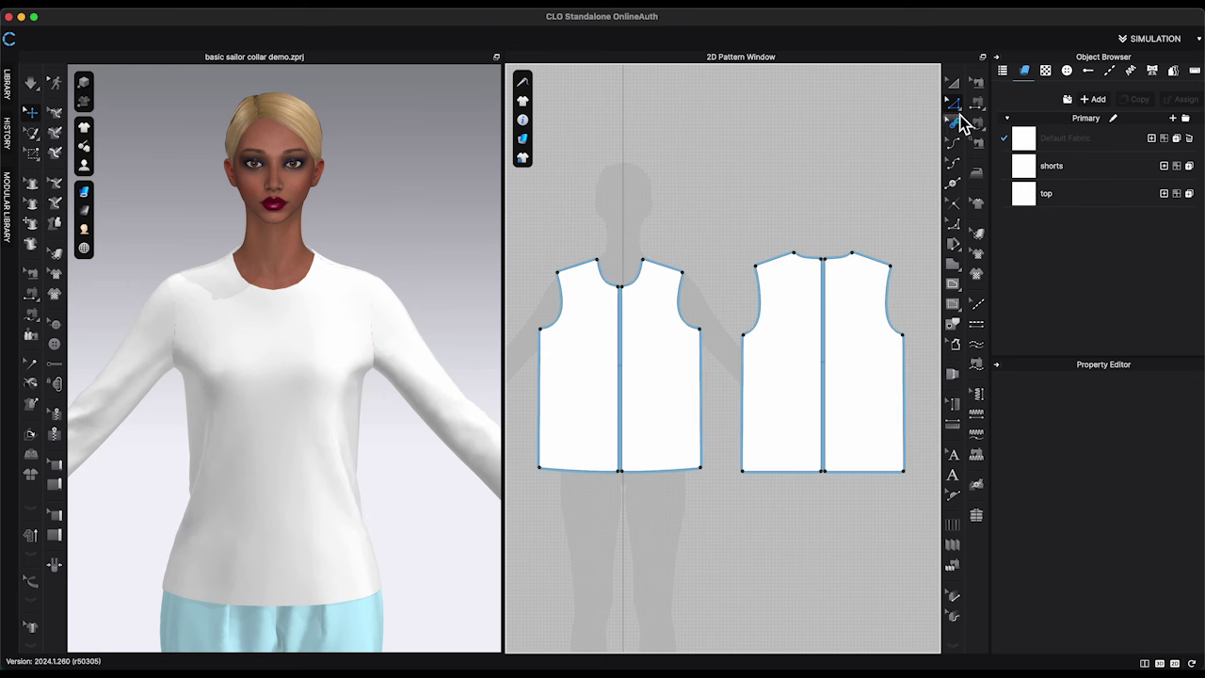
Move the halves of the front and back bodice apart, leaving a gap along each centre line
{"action": "left_click", "coordinate": [953, 83]}
{"action": "left_click_drag", "start_coordinate": [868, 423], "coordinate": [898, 430]}
{"action": "left_click_drag", "start_coordinate": [658, 414], "coordinate": [674, 414]}
{"action": "left_click_drag", "start_coordinate": [763, 430], "coordinate": [774, 430]}
{"action": "left_click", "coordinate": [720, 327]}
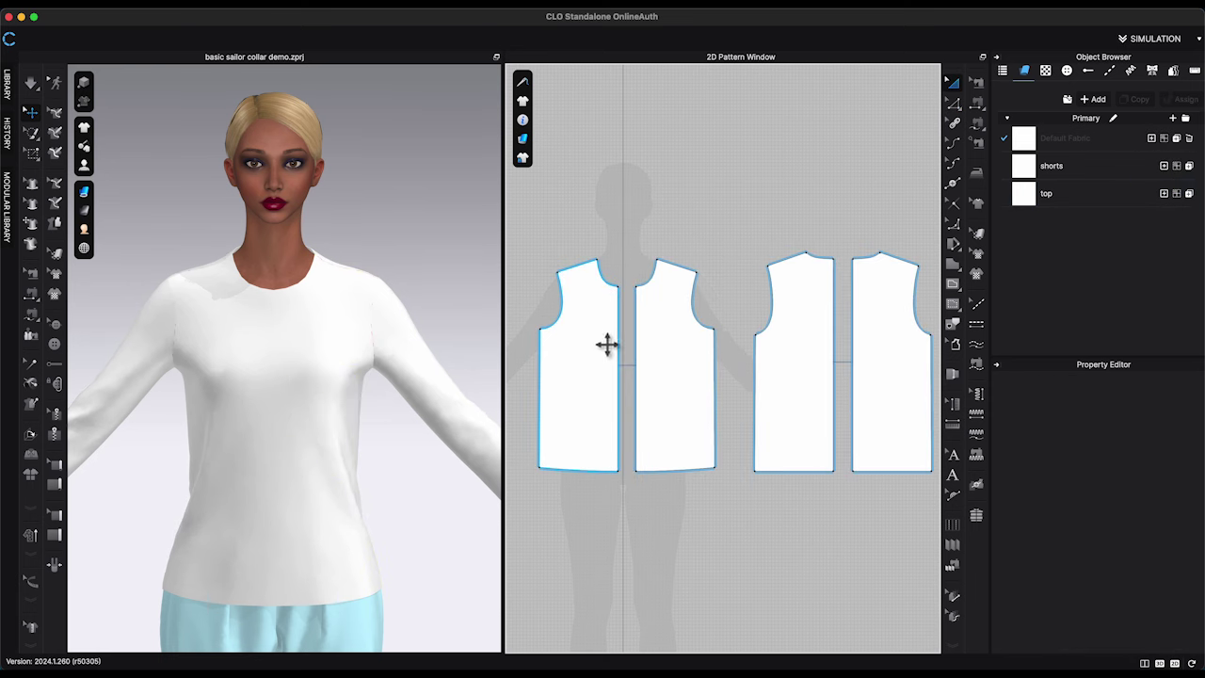
Add a point on the front bodice's shoulder line 0.5 in from the neckline
{"action": "scroll", "coordinate": [608, 341], "scroll_direction": "up", "scroll_amount": 3}
{"action": "middle_click_drag", "start_coordinate": [647, 355], "coordinate": [673, 358]}
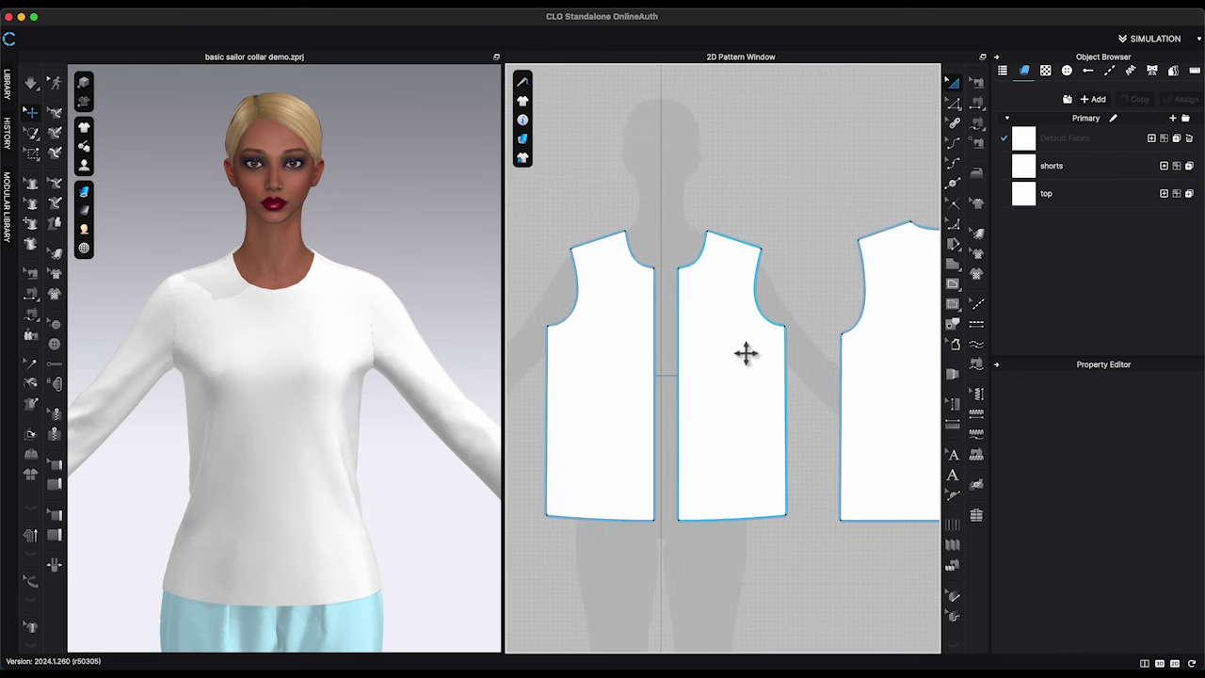
{"action": "scroll", "coordinate": [673, 223], "scroll_direction": "up", "scroll_amount": 2}
{"action": "right_click", "coordinate": [582, 247]}
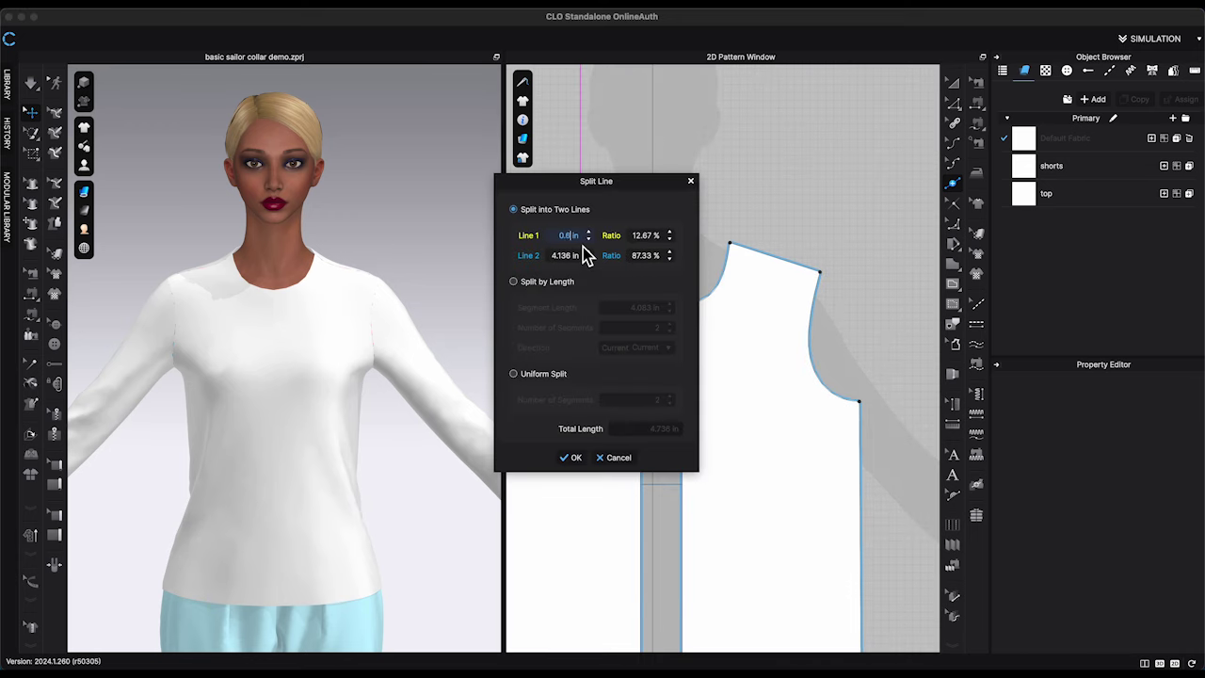
{"action": "type", "text": "0.5"}
{"action": "left_click", "coordinate": [572, 457]}
{"action": "scroll", "coordinate": [861, 459], "scroll_direction": "down", "scroll_amount": 2}
Add a point on the centre front line 10 in above the hem
{"action": "middle_click_drag", "start_coordinate": [704, 511], "coordinate": [707, 420]}
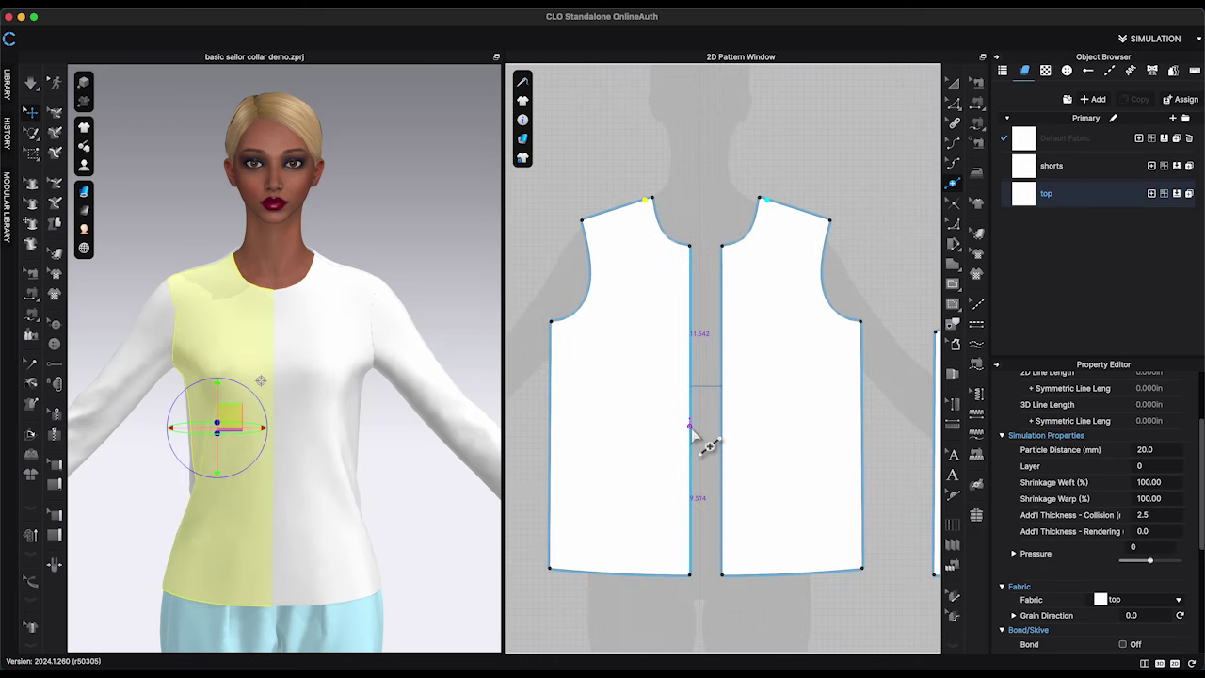
{"action": "right_click", "coordinate": [690, 426]}
{"action": "type", "text": "0.5"}
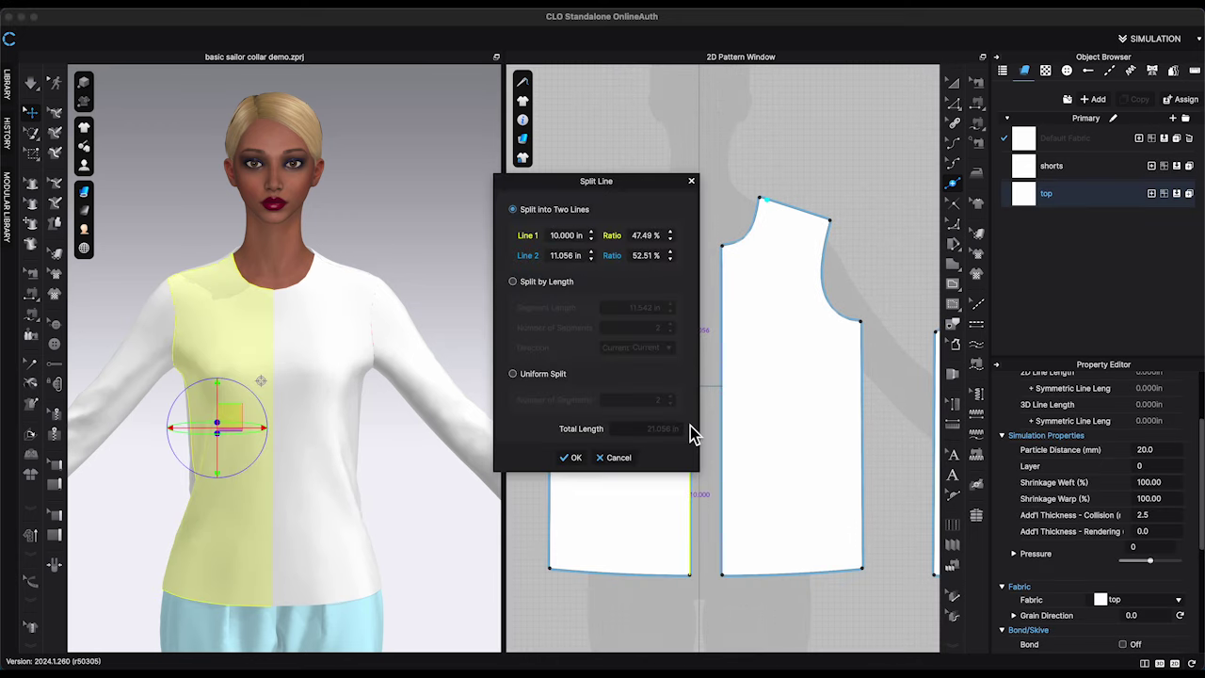
{"action": "left_click", "coordinate": [572, 457]}
Draw a straight internal line from the new shoulder point to the new centre front point
{"action": "left_click", "coordinate": [954, 285]}
{"action": "left_click", "coordinate": [650, 200]}
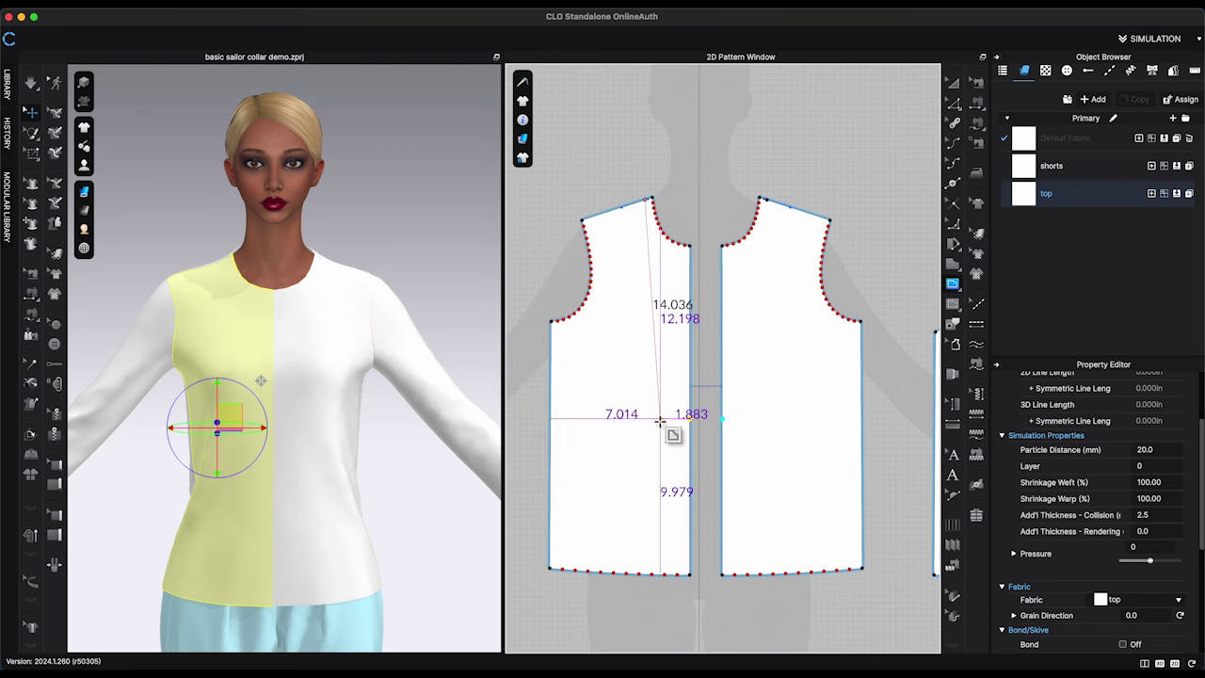
{"action": "left_click", "coordinate": [689, 419]}
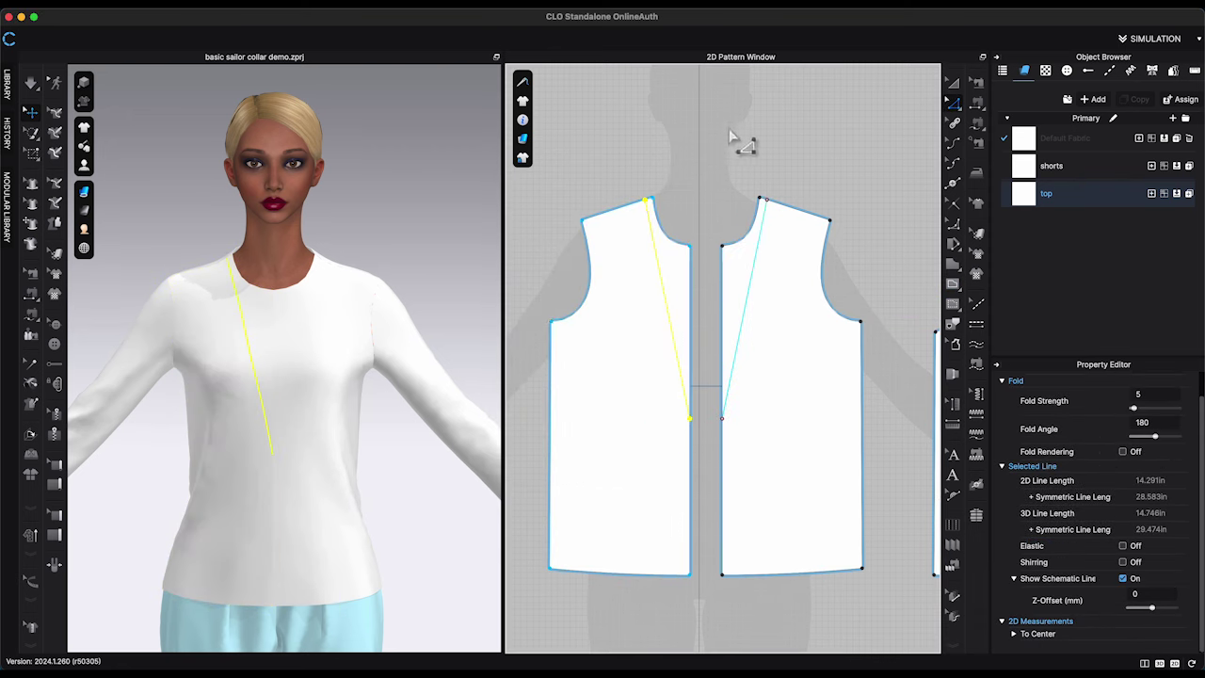
Add another point on the centre front line between the neckline and the lower end of the V line
{"action": "scroll", "coordinate": [664, 270], "scroll_direction": "up", "scroll_amount": 4}
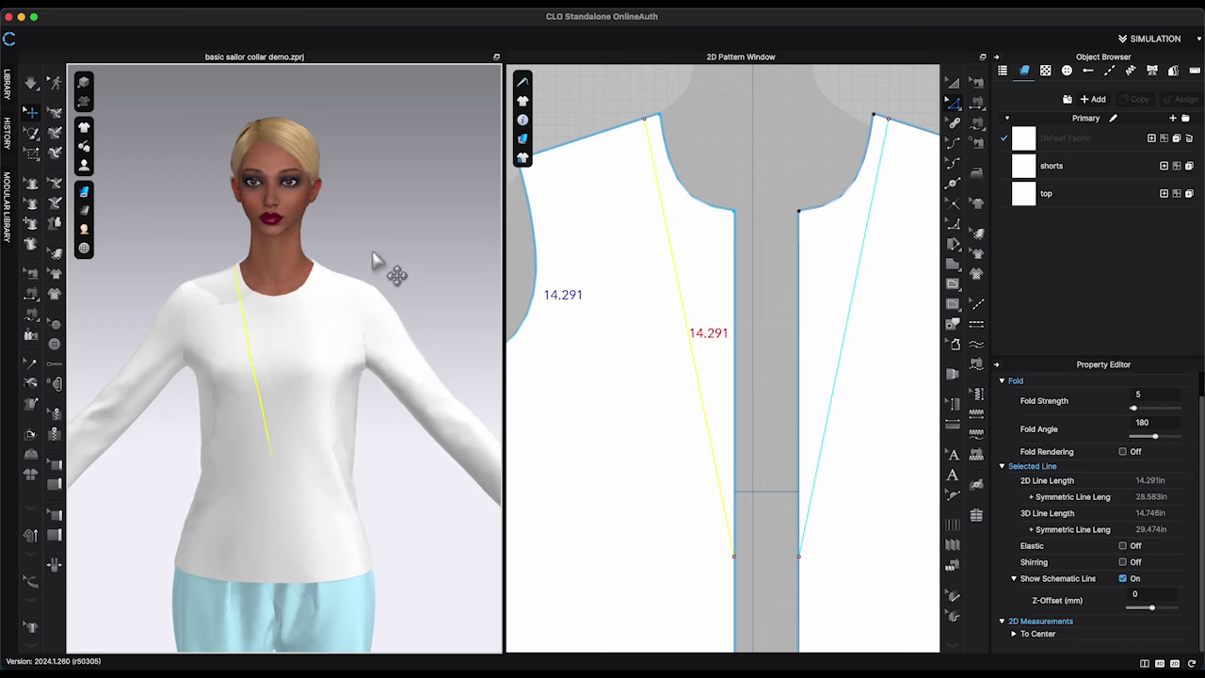
{"action": "scroll", "coordinate": [743, 330], "scroll_direction": "down", "scroll_amount": 1}
{"action": "left_click", "coordinate": [952, 284]}
{"action": "left_click", "coordinate": [952, 183]}
{"action": "right_click", "coordinate": [714, 317]}
{"action": "left_click", "coordinate": [570, 457]}
Draw a horizontal internal line about 1.44 in long from the upper centre front point to the V line
{"action": "scroll", "coordinate": [742, 329], "scroll_direction": "up", "scroll_amount": 2}
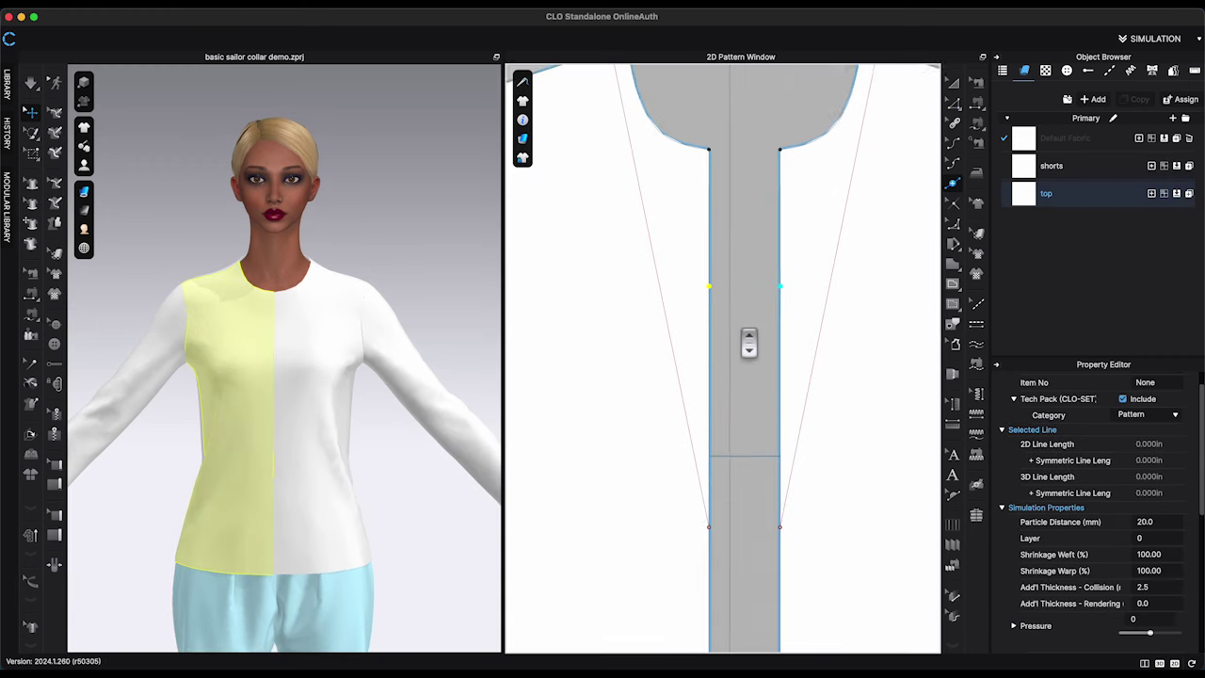
{"action": "left_click", "coordinate": [953, 284]}
{"action": "left_click", "coordinate": [708, 284]}
{"action": "double_click", "coordinate": [656, 283], "text": "shift"}
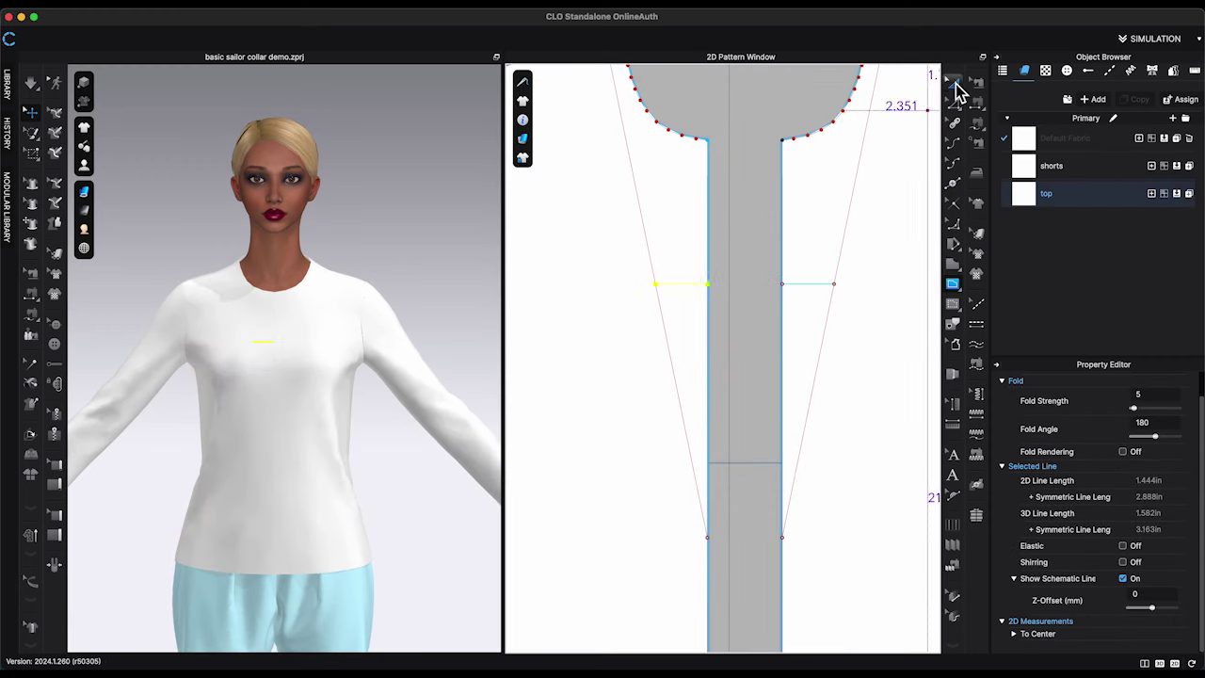
{"action": "left_click", "coordinate": [952, 104]}
Use Walk Pattern to rotate and move the back bodice so its shoulder seam matches the front bodice's shoulder
{"action": "scroll", "coordinate": [723, 98], "scroll_direction": "down", "scroll_amount": 6}
{"action": "left_click", "coordinate": [953, 373]}
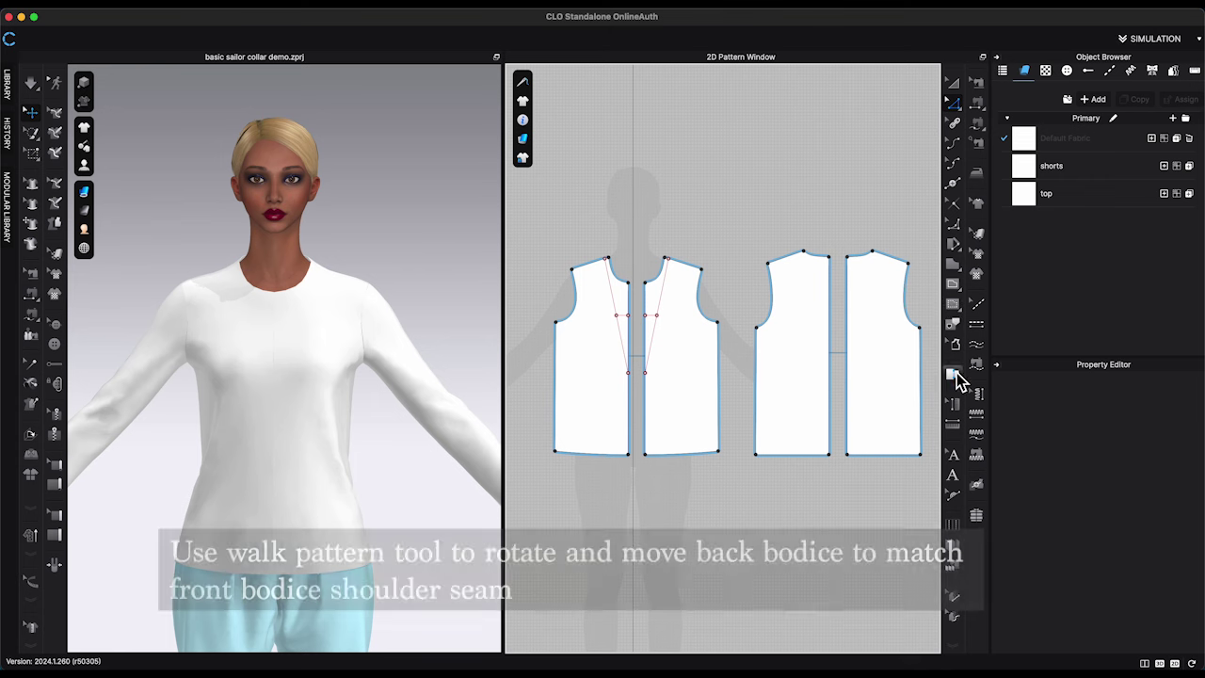
{"action": "right_click", "coordinate": [593, 273]}
{"action": "left_click", "coordinate": [653, 332]}
{"action": "scroll", "coordinate": [653, 244], "scroll_direction": "down", "scroll_amount": 3}
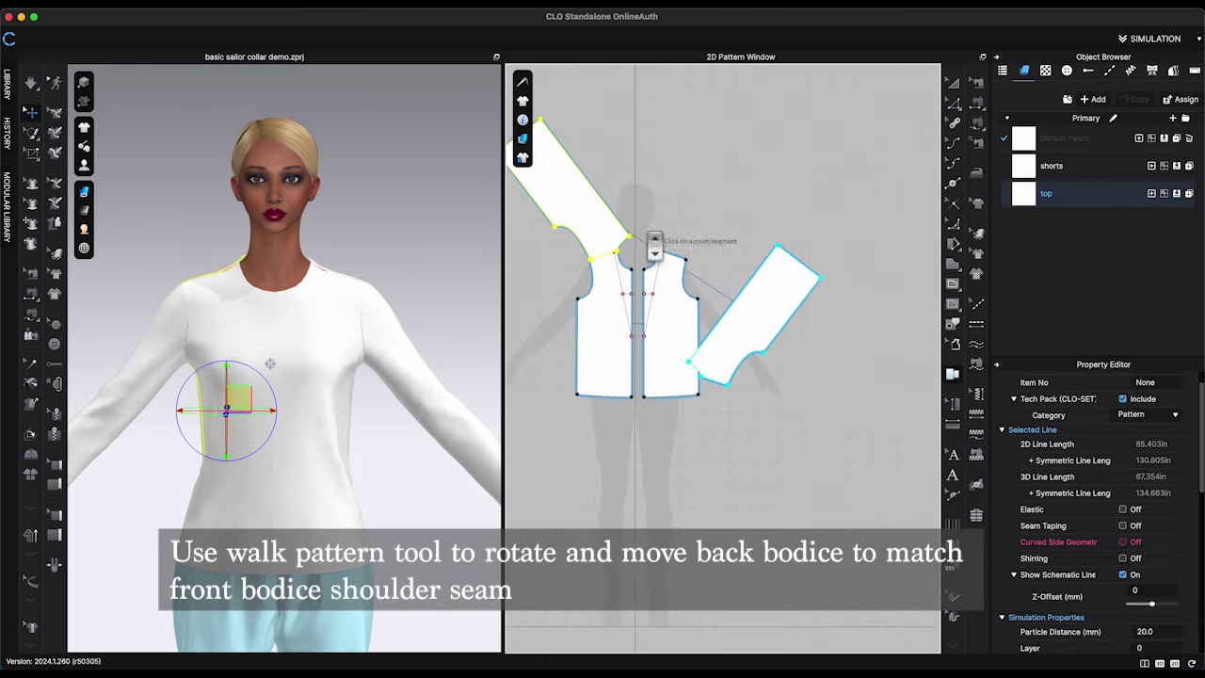
Move the mirrored back bodice aside and adjust the outer shoulder point so the front and back shoulder tips meet
{"action": "middle_click_drag", "start_coordinate": [654, 247], "coordinate": [777, 255]}
{"action": "left_click", "coordinate": [953, 86]}
{"action": "left_click_drag", "start_coordinate": [879, 314], "coordinate": [936, 290]}
{"action": "left_click", "coordinate": [953, 103]}
{"action": "scroll", "coordinate": [723, 298], "scroll_direction": "up", "scroll_amount": 5}
{"action": "scroll", "coordinate": [651, 224], "scroll_direction": "up", "scroll_amount": 8}
{"action": "middle_click_drag", "start_coordinate": [791, 331], "coordinate": [645, 334]}
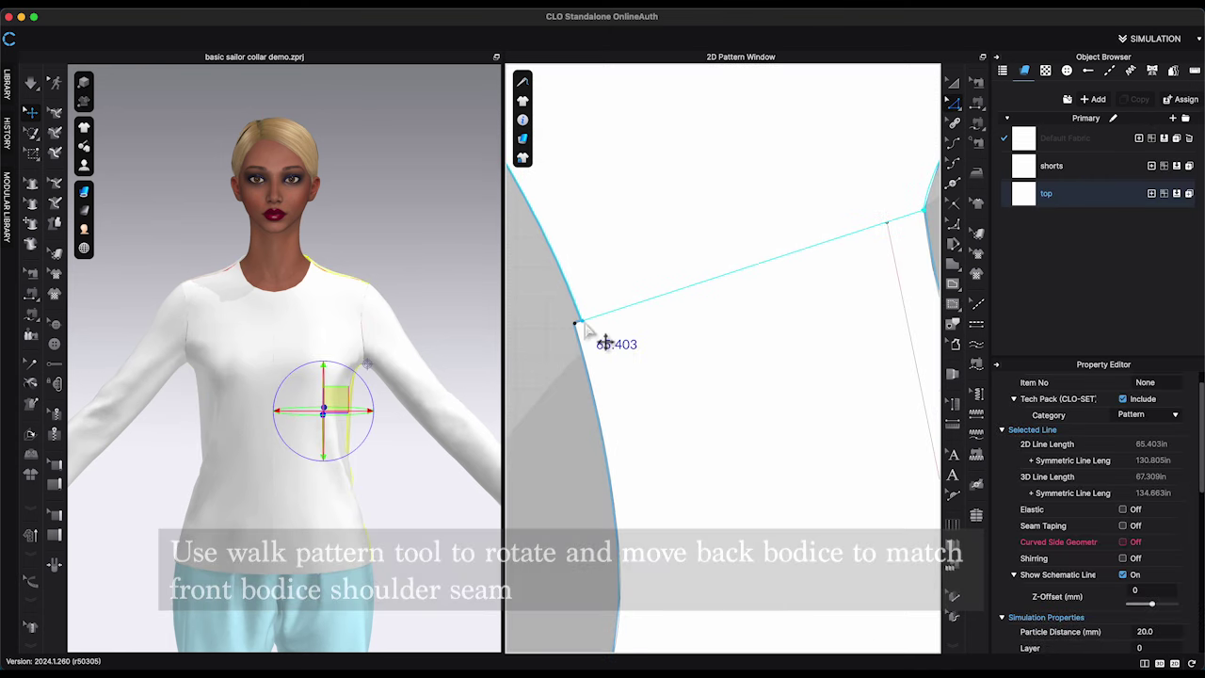
{"action": "left_click", "coordinate": [576, 323]}
{"action": "left_click", "coordinate": [548, 344]}
Draw a curved internal line about 3.7 in long from the centre back neck to the new shoulder point of the V line
{"action": "scroll", "coordinate": [553, 264], "scroll_direction": "down", "scroll_amount": 5}
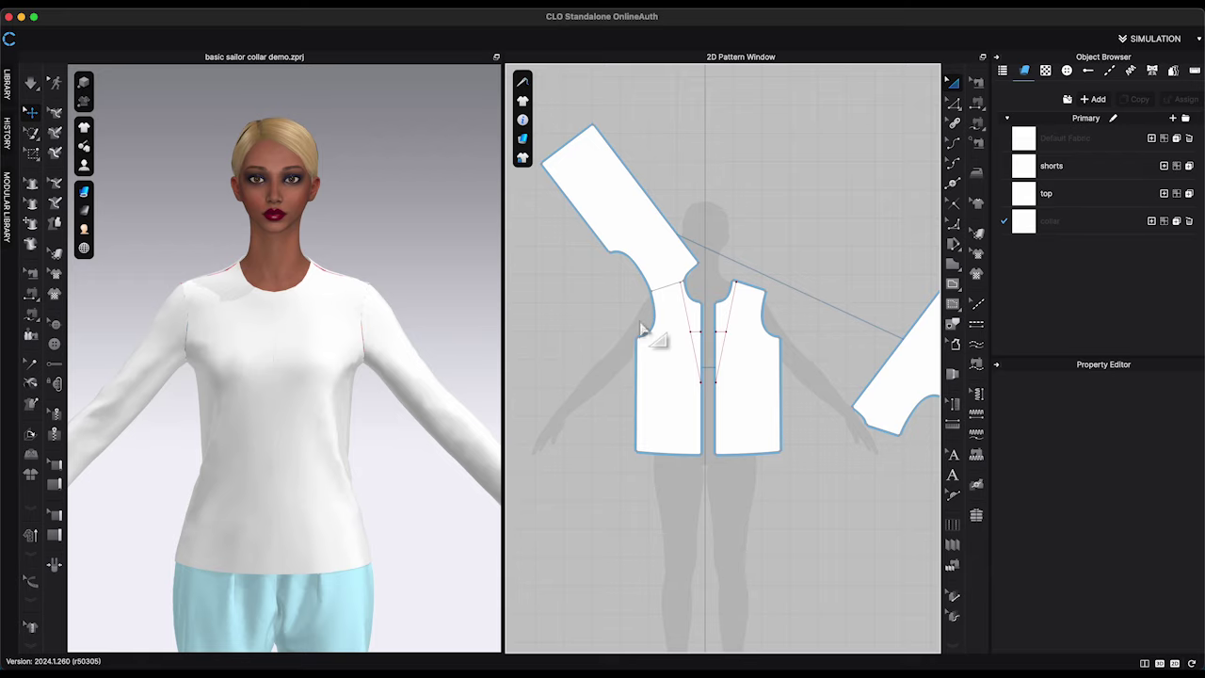
{"action": "scroll", "coordinate": [914, 151], "scroll_direction": "up", "scroll_amount": 5}
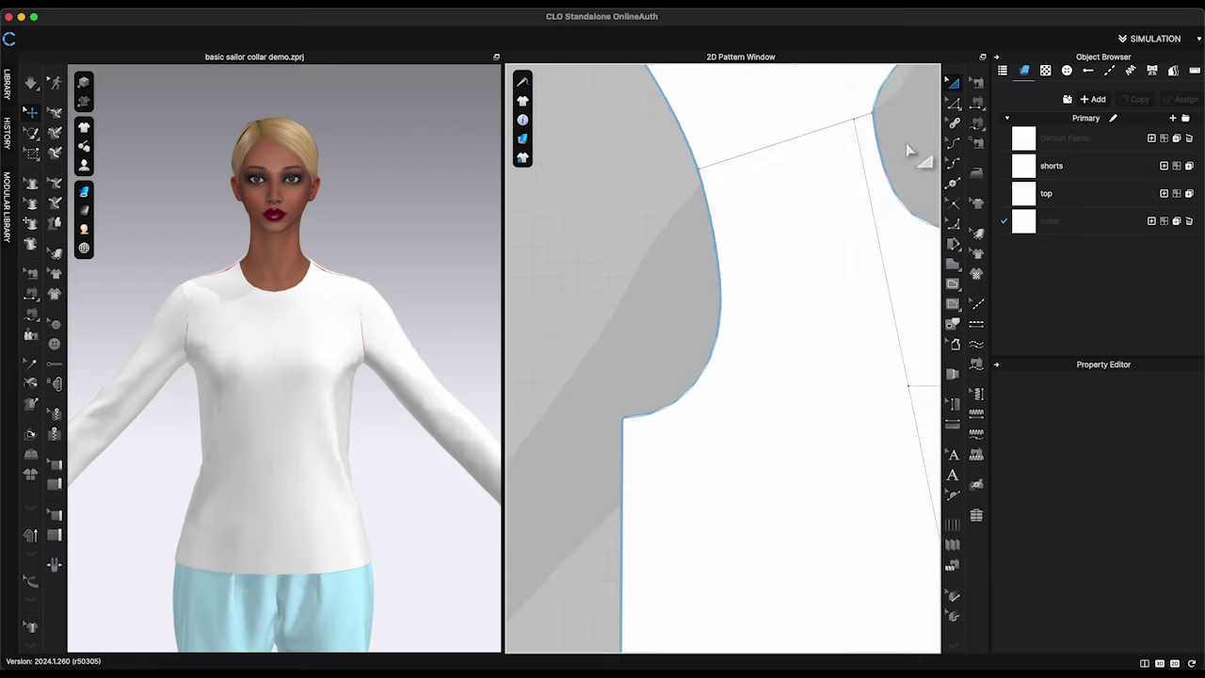
{"action": "scroll", "coordinate": [794, 379], "scroll_direction": "down", "scroll_amount": 2}
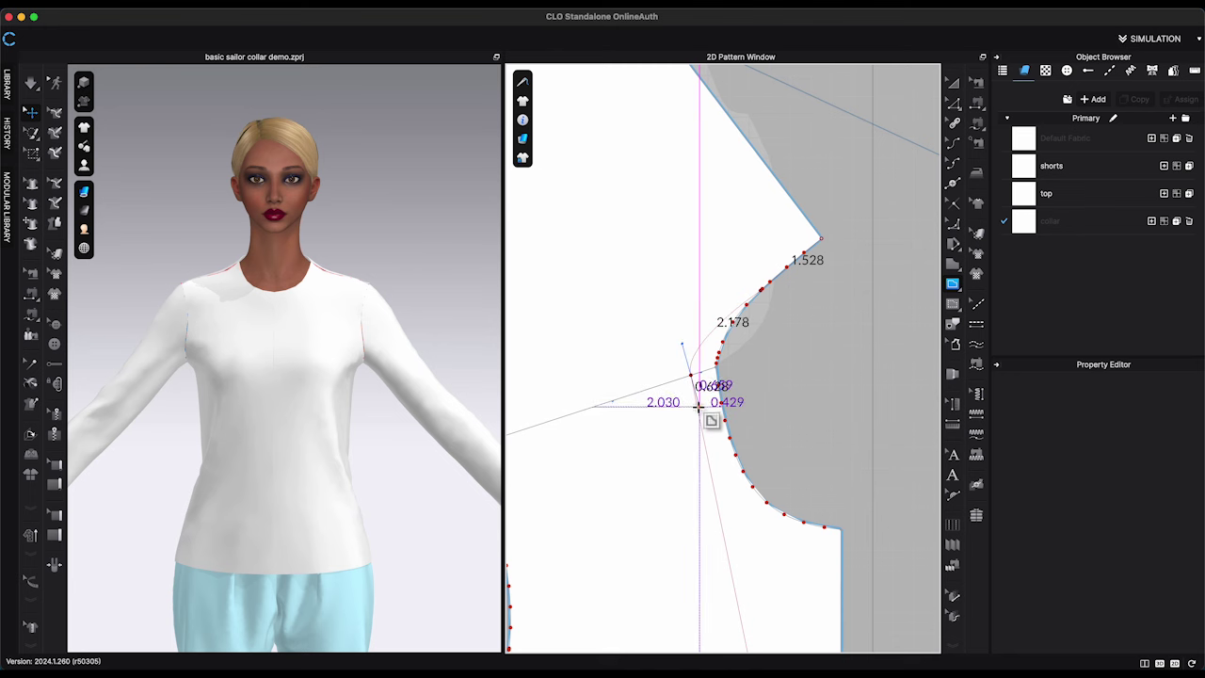
{"action": "double_click", "coordinate": [698, 406]}
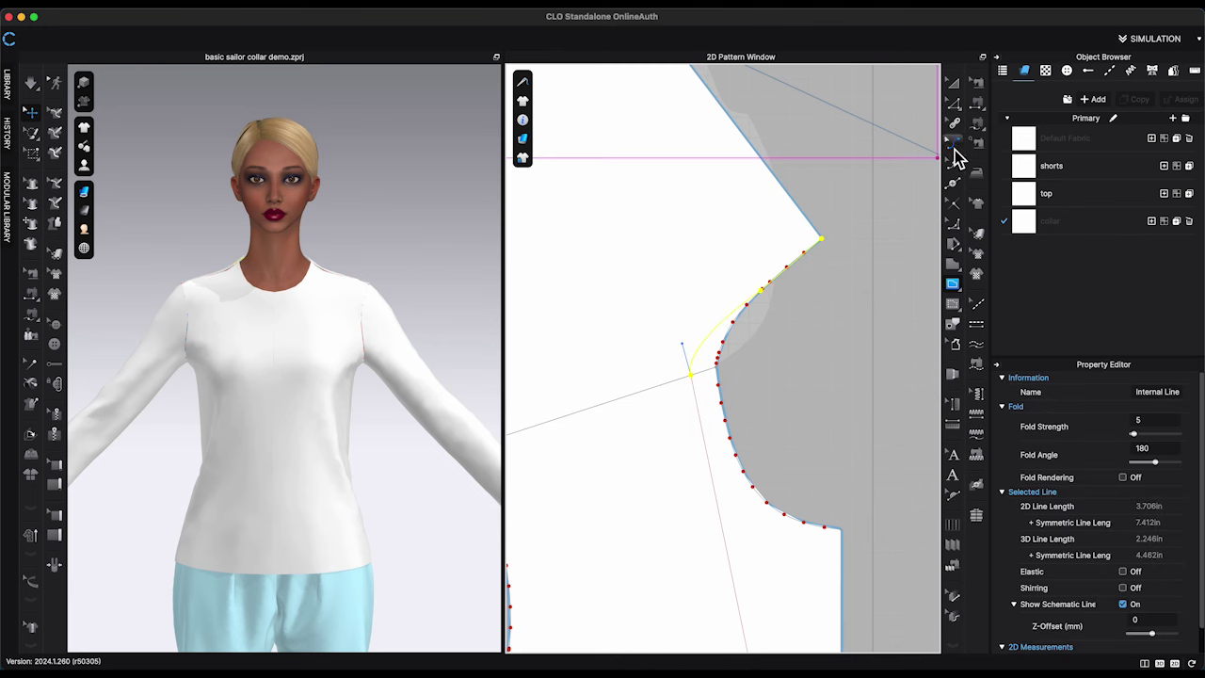
Cut the bodice pieces apart along the curved back neckline and the V line
{"action": "right_click", "coordinate": [738, 325]}
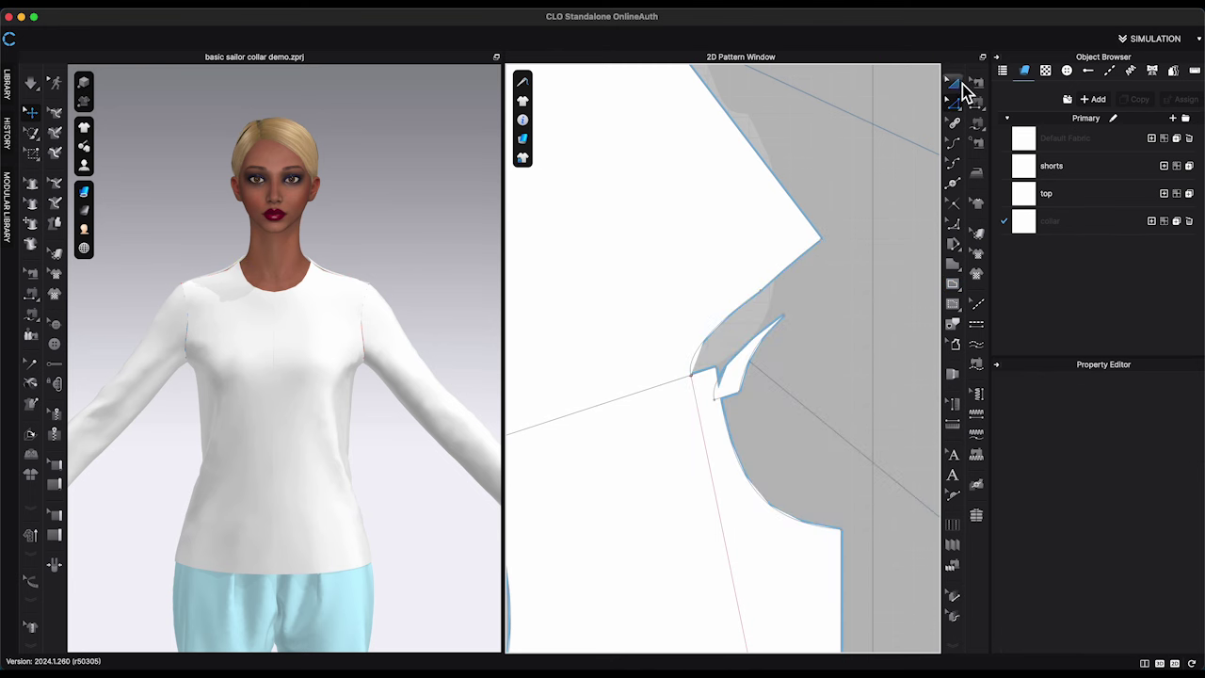
{"action": "scroll", "coordinate": [774, 390], "scroll_direction": "down", "scroll_amount": 5}
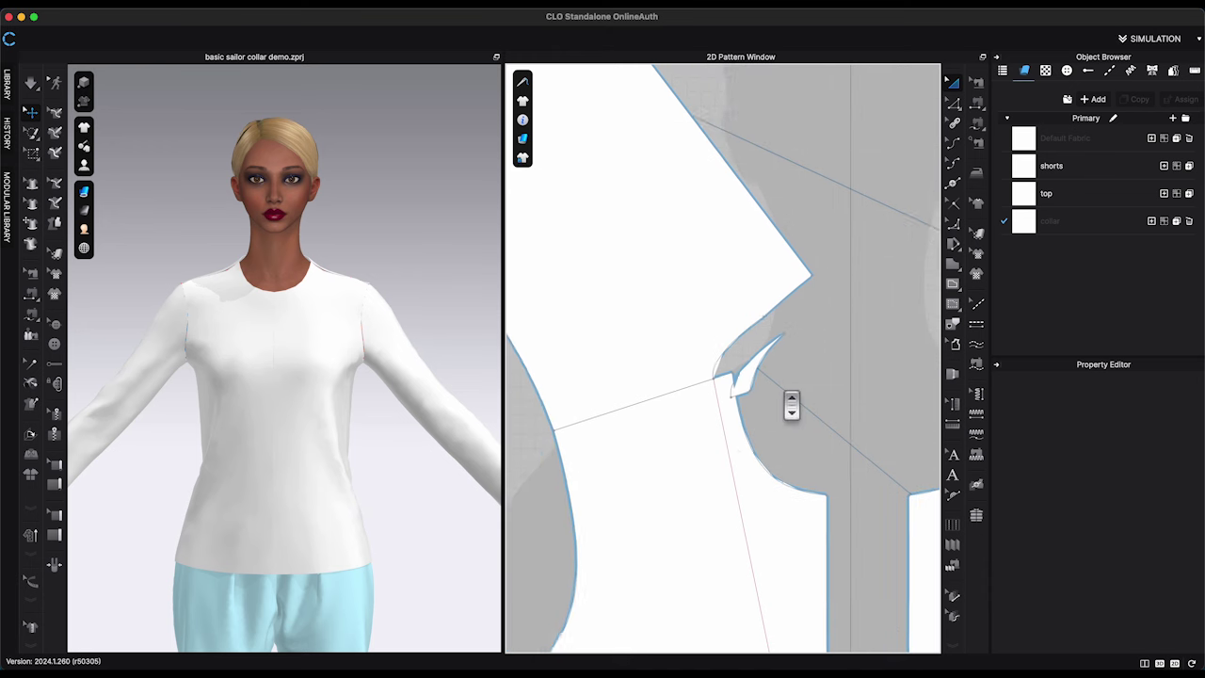
{"action": "right_click", "coordinate": [734, 440]}
{"action": "left_click", "coordinate": [791, 319]}
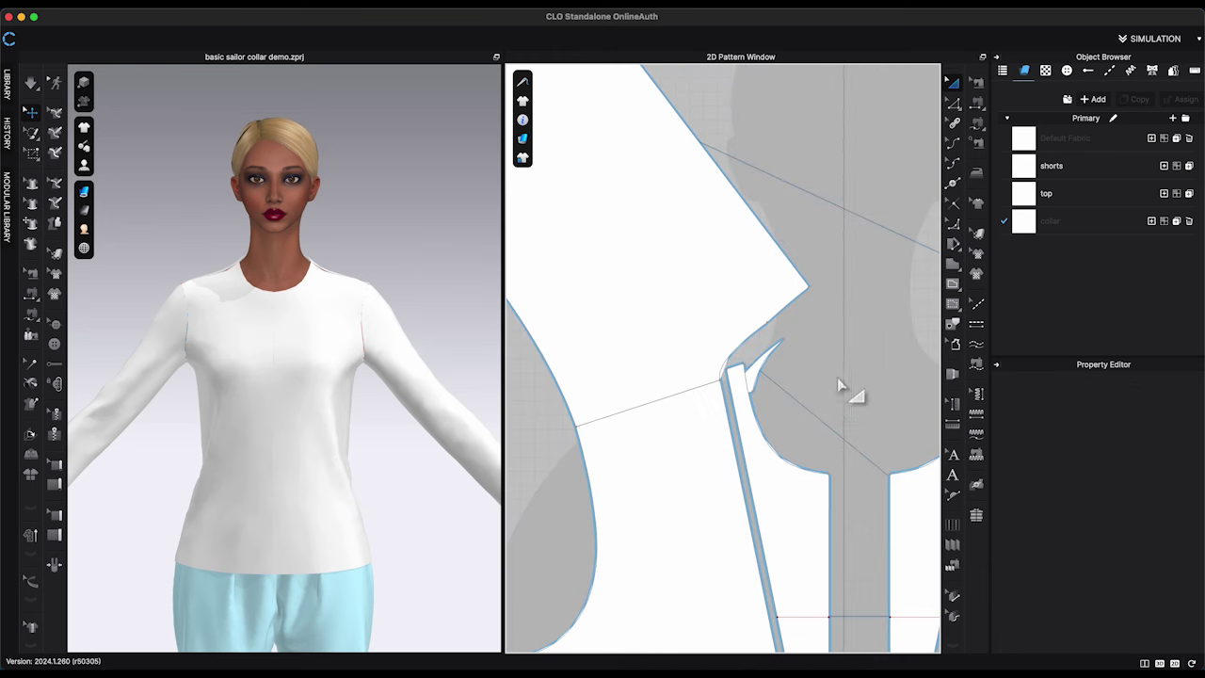
{"action": "scroll", "coordinate": [836, 400], "scroll_direction": "up", "scroll_amount": 5}
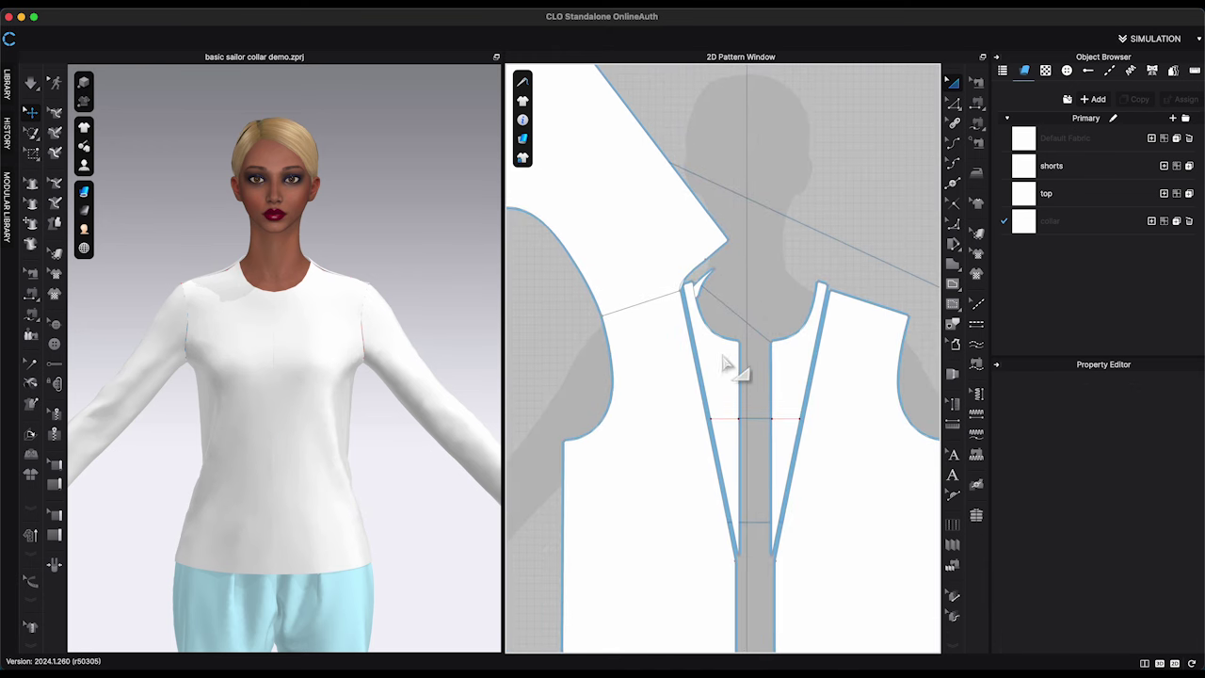
{"action": "right_click", "coordinate": [753, 282]}
{"action": "left_click", "coordinate": [796, 245]}
{"action": "scroll", "coordinate": [793, 265], "scroll_direction": "down", "scroll_amount": 3}
{"action": "scroll", "coordinate": [793, 275], "scroll_direction": "up", "scroll_amount": 3}
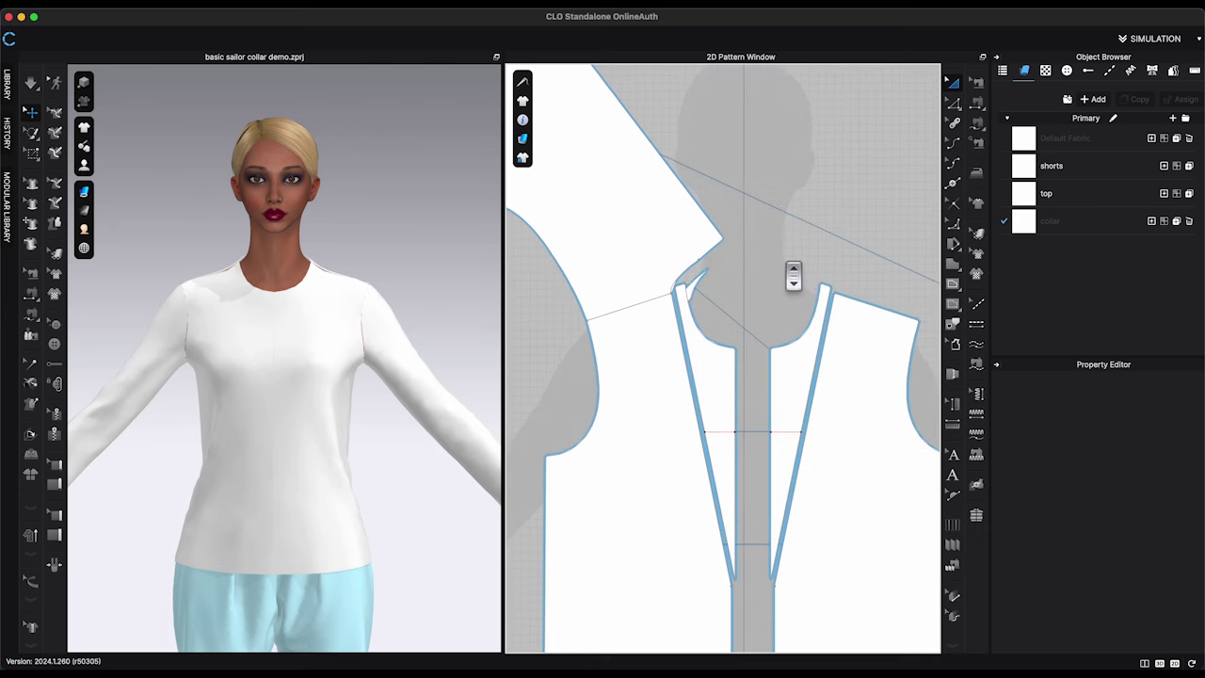
With the collar fabric active, trace a pattern outline along the back neckline and V line, extending into a curved tie tip about 7 in long
{"action": "left_click", "coordinate": [1130, 221]}
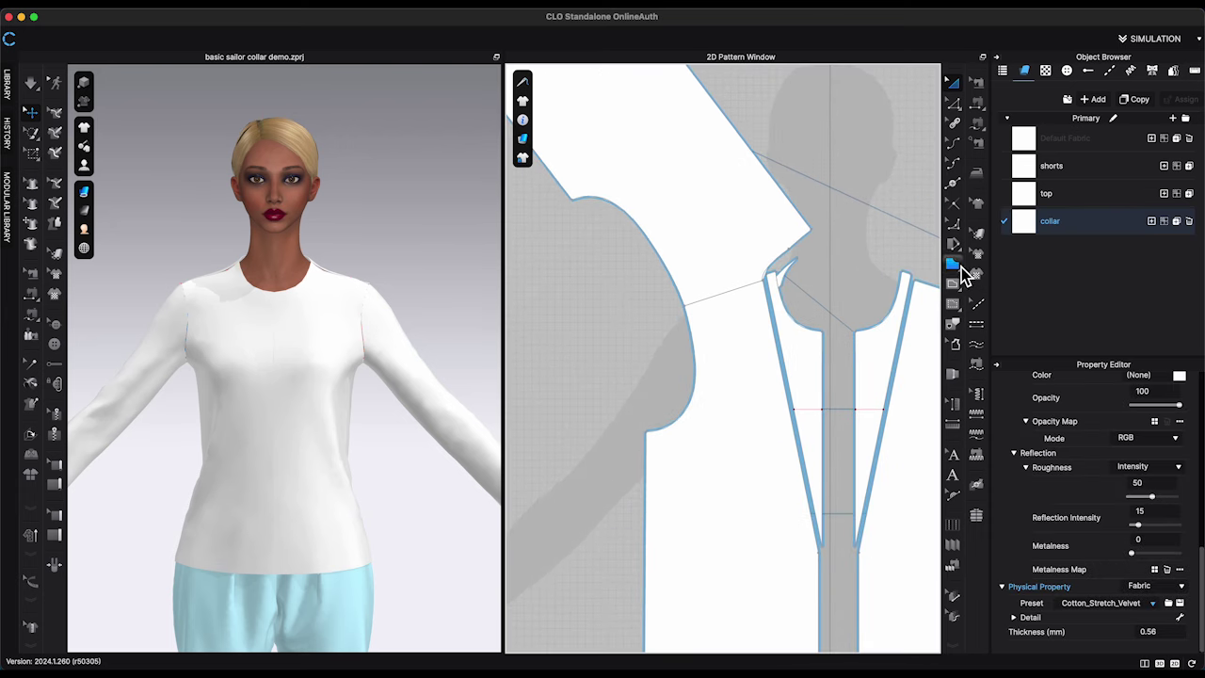
{"action": "scroll", "coordinate": [758, 316], "scroll_direction": "up", "scroll_amount": 3}
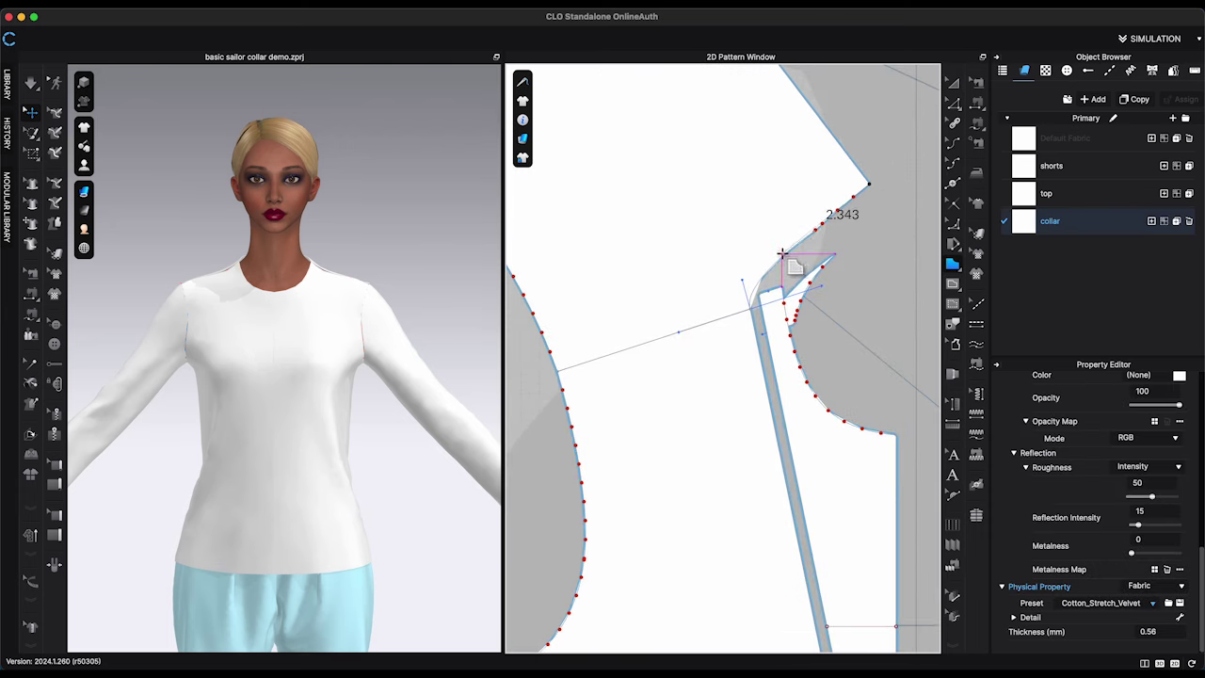
{"action": "scroll", "coordinate": [750, 309], "scroll_direction": "down", "scroll_amount": 1}
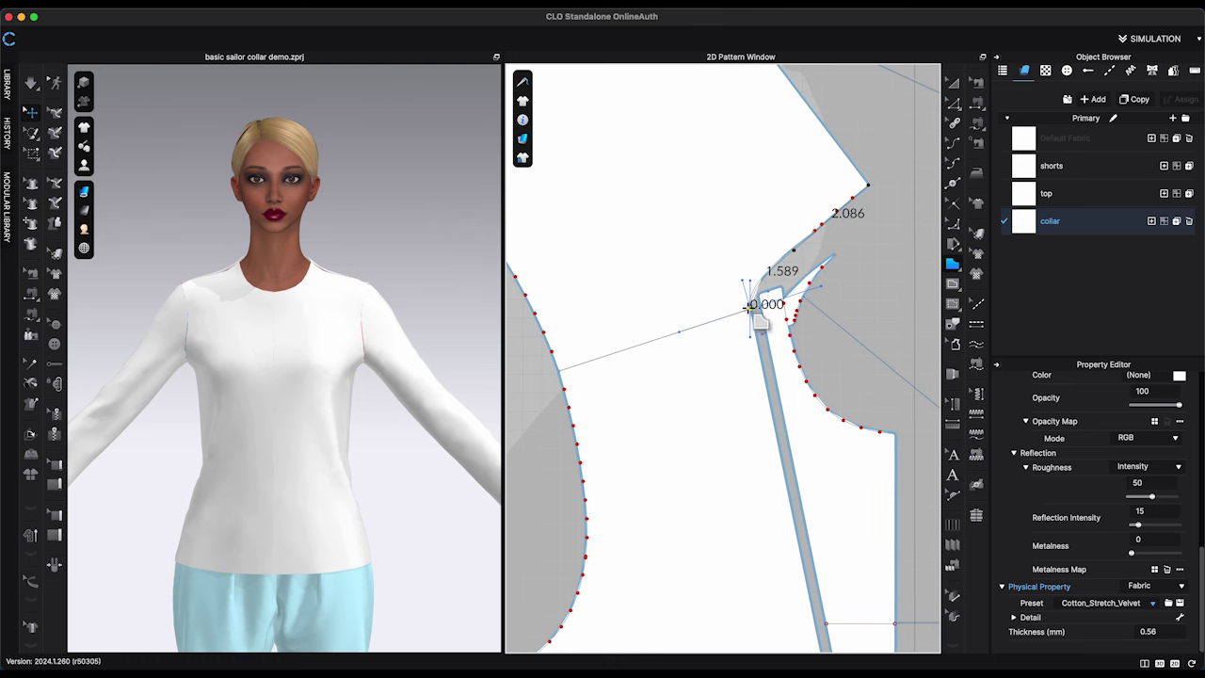
{"action": "scroll", "coordinate": [764, 413], "scroll_direction": "down", "scroll_amount": 5}
{"action": "scroll", "coordinate": [767, 408], "scroll_direction": "up", "scroll_amount": 3}
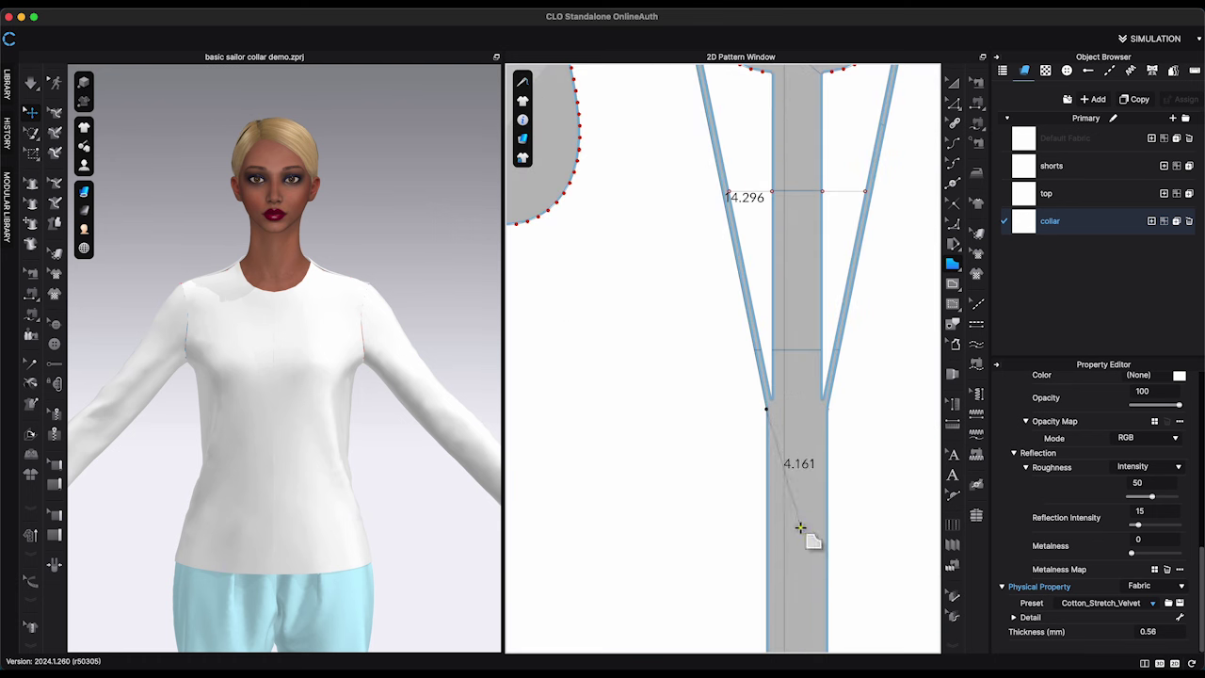
{"action": "scroll", "coordinate": [796, 561], "scroll_direction": "down", "scroll_amount": 2}
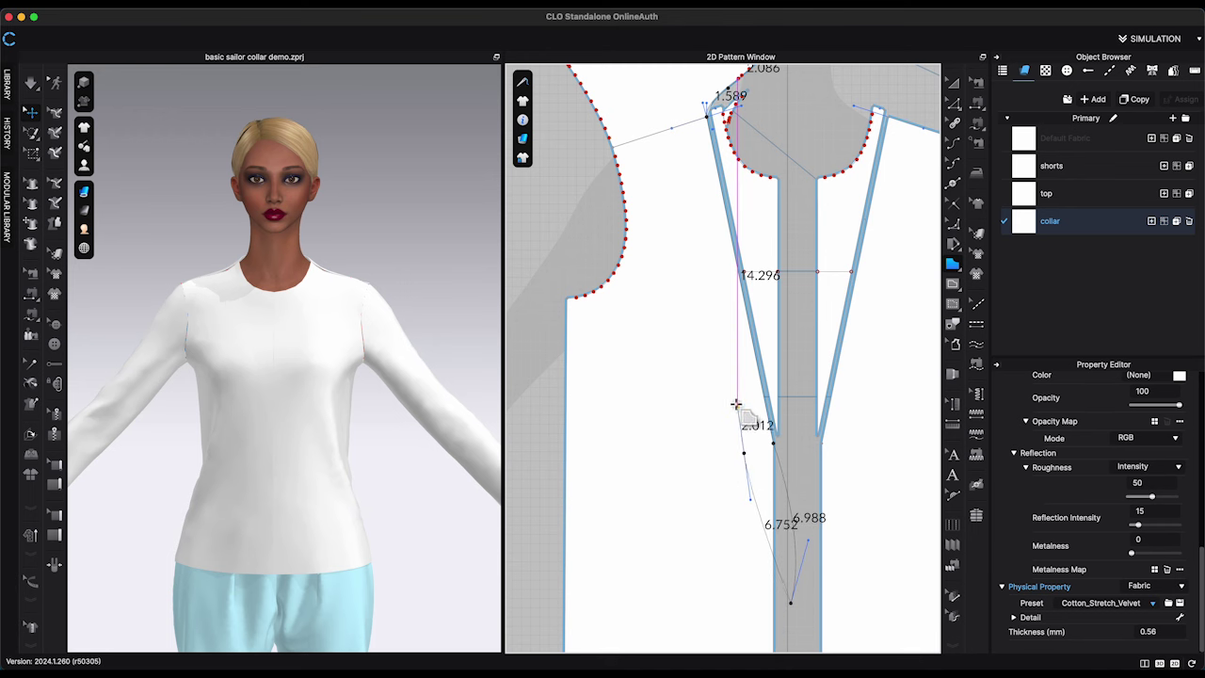
Continue the collar's outer edge about 14.3 in and 9 in, add a back edge about 5.8 in, and close the outline at the centre back neck
{"action": "left_click", "coordinate": [751, 456]}
{"action": "scroll", "coordinate": [661, 146], "scroll_direction": "up", "scroll_amount": 5}
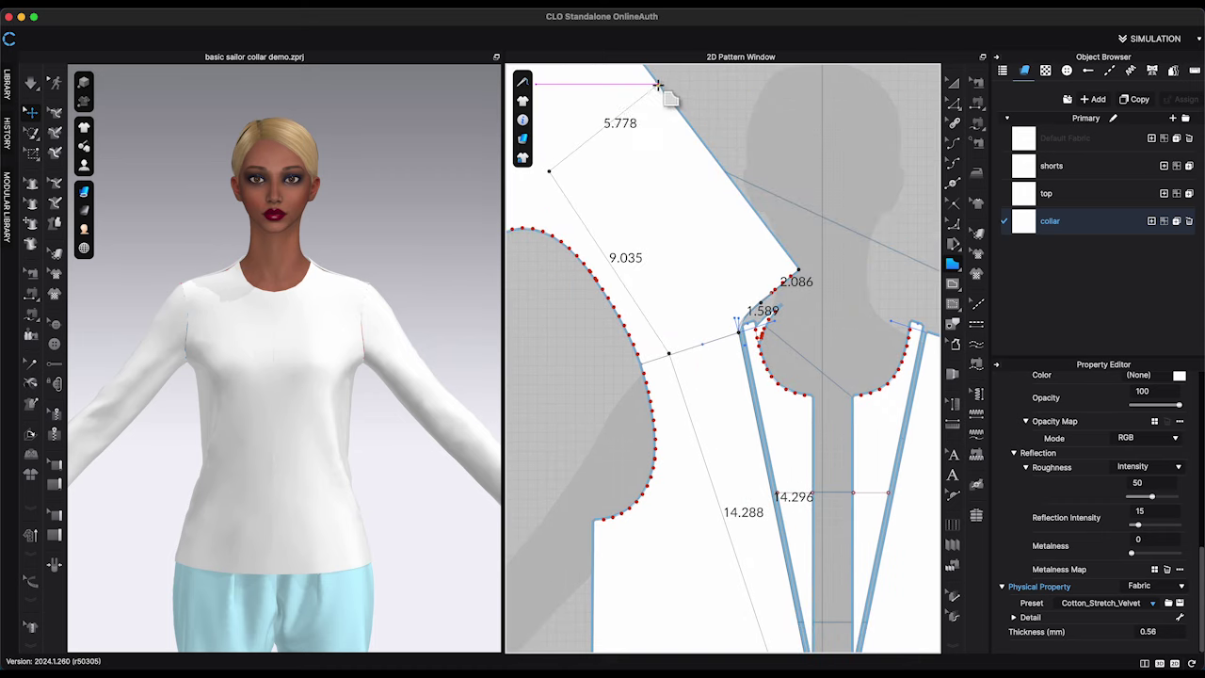
{"action": "left_click", "coordinate": [801, 270]}
{"action": "scroll", "coordinate": [863, 283], "scroll_direction": "down", "scroll_amount": 5}
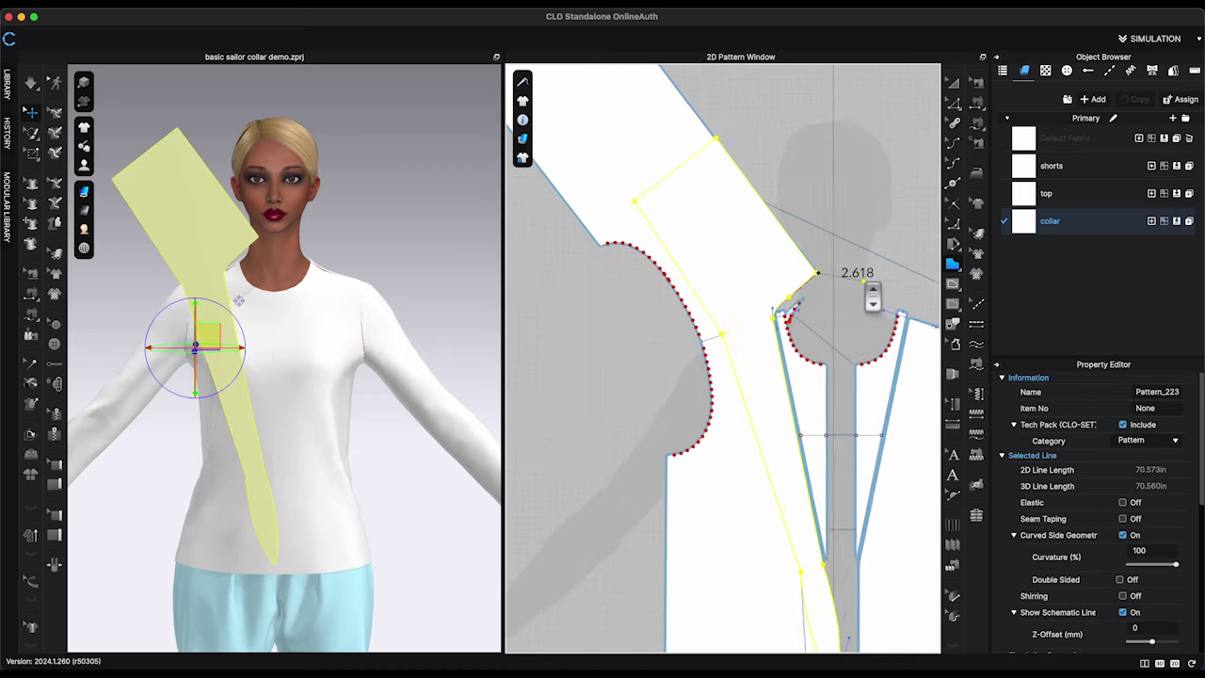
Move the collar piece below the front bodice and rotate it so its centre back edge is vertical
{"action": "key", "text": "a"}
{"action": "left_click_drag", "start_coordinate": [775, 266], "coordinate": [594, 375]}
{"action": "left_click_drag", "start_coordinate": [601, 262], "coordinate": [695, 324]}
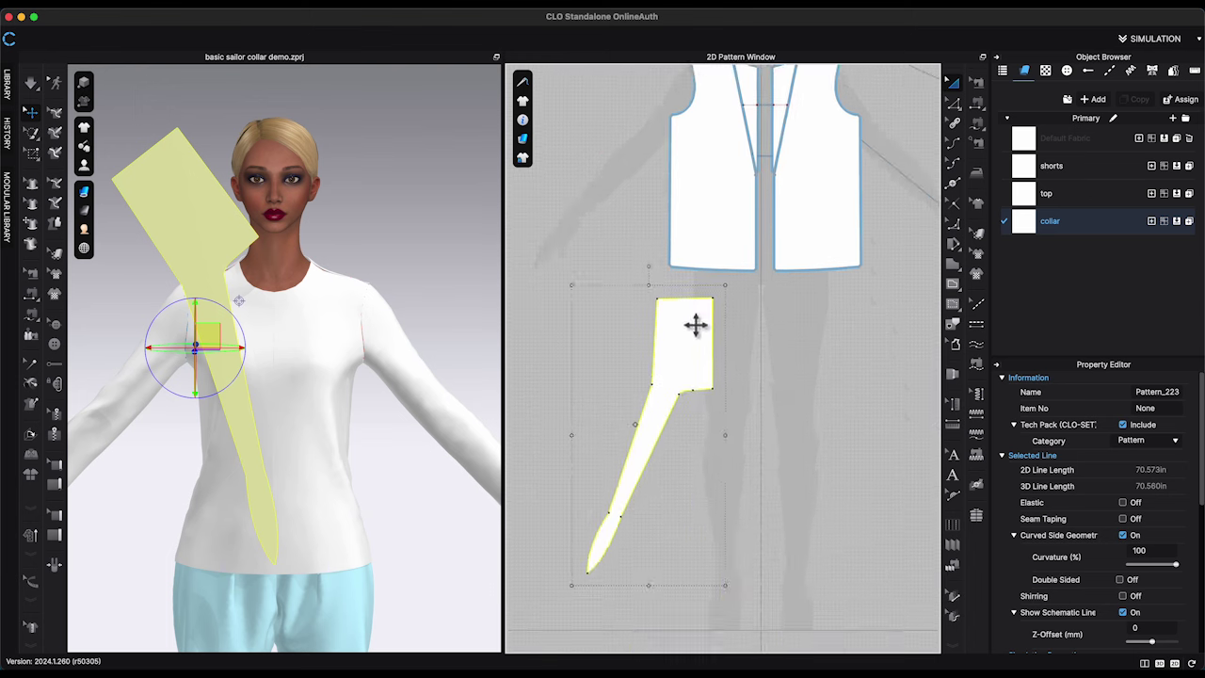
Adjust the collar's outer back corner so the back edge is horizontal
{"action": "scroll", "coordinate": [694, 324], "scroll_direction": "up", "scroll_amount": 5}
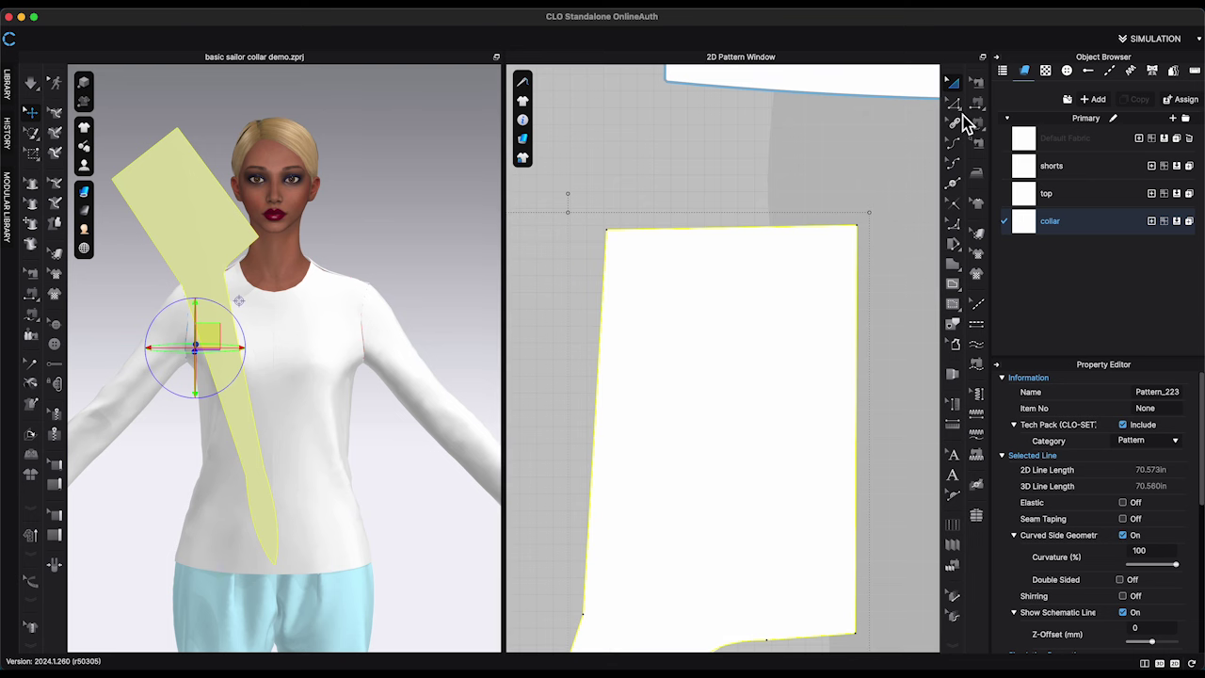
{"action": "left_click", "coordinate": [953, 102]}
{"action": "left_click", "coordinate": [626, 243]}
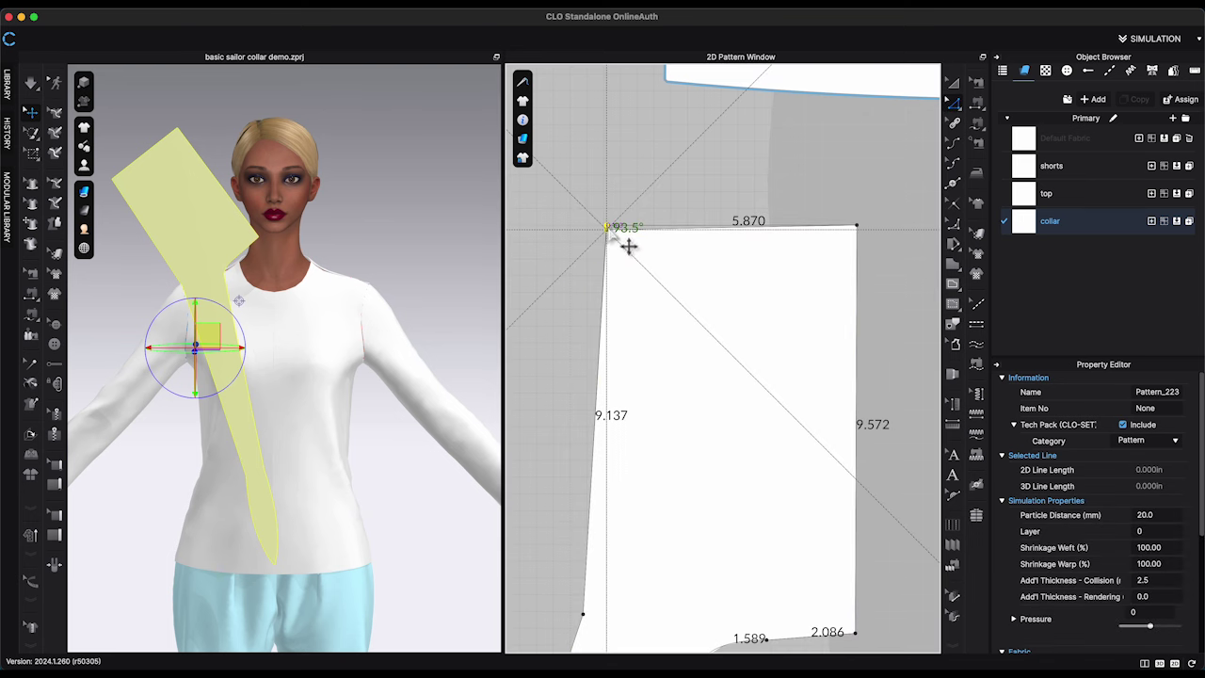
{"action": "left_click_drag", "start_coordinate": [628, 246], "coordinate": [631, 248]}
{"action": "scroll", "coordinate": [871, 122], "scroll_direction": "down", "scroll_amount": 3}
{"action": "scroll", "coordinate": [847, 348], "scroll_direction": "up", "scroll_amount": 4}
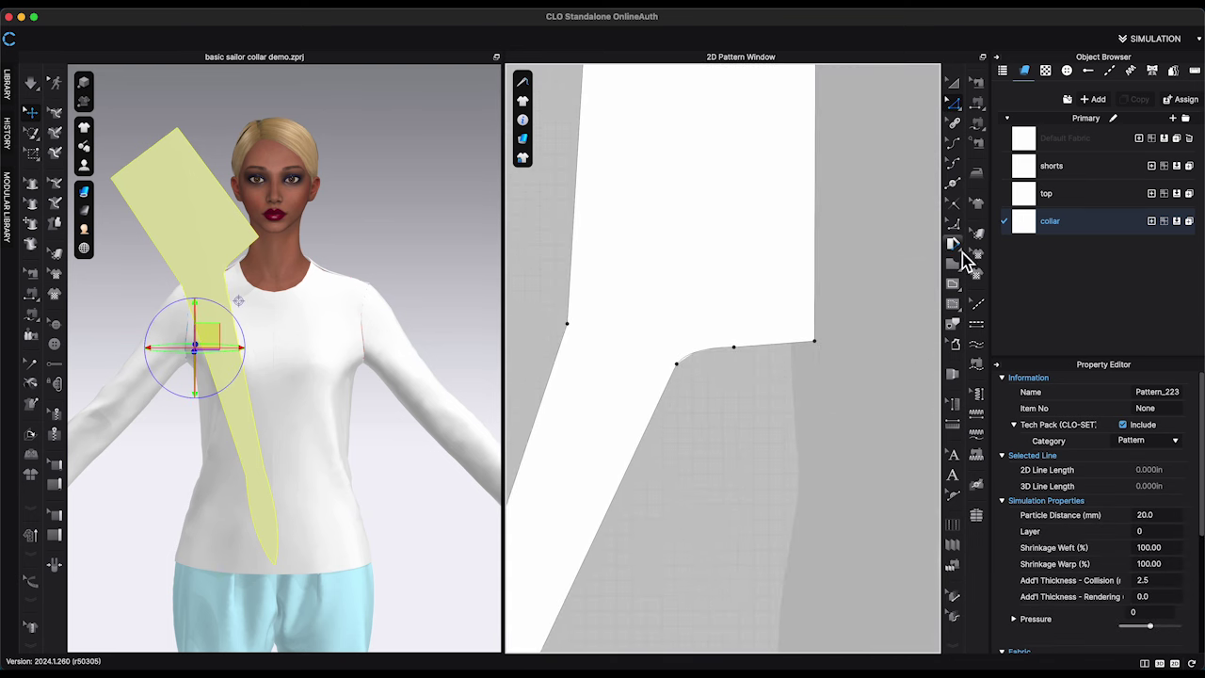
Slash the collar from the shoulder neck point to the outer edge corner and reduce the outer edge fullness by 0.14 in
{"action": "left_click", "coordinate": [953, 243]}
{"action": "left_click", "coordinate": [676, 363]}
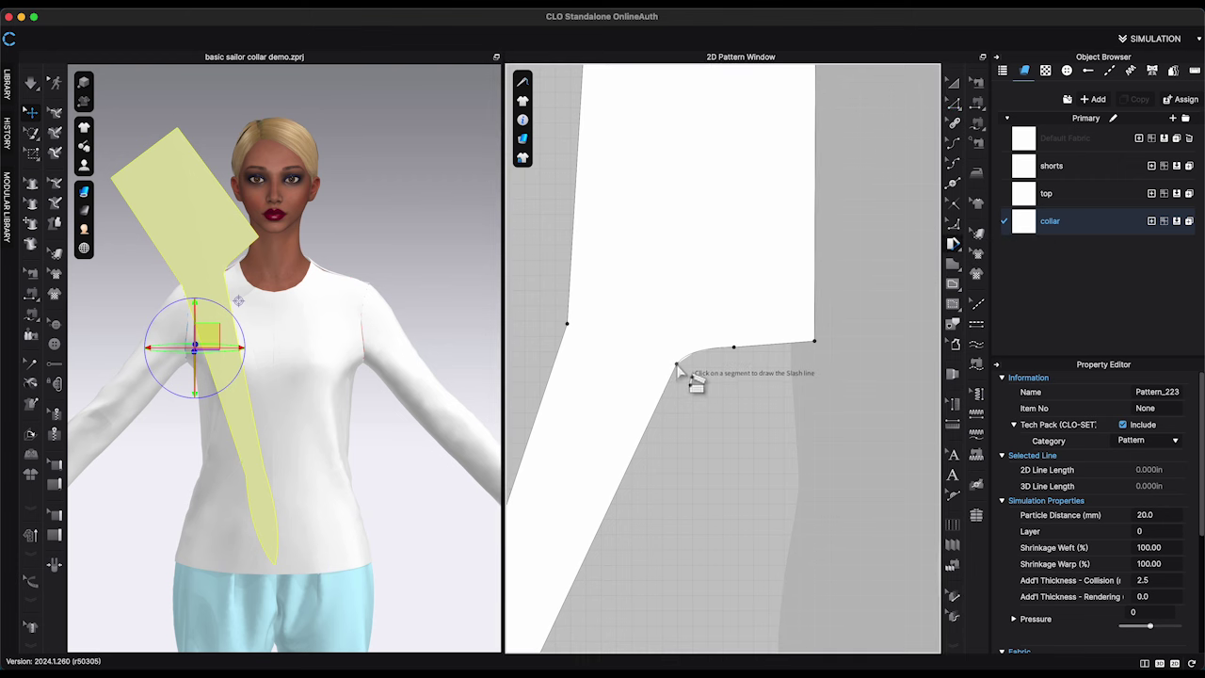
{"action": "left_click", "coordinate": [569, 325]}
{"action": "left_click_drag", "start_coordinate": [583, 332], "coordinate": [586, 328]}
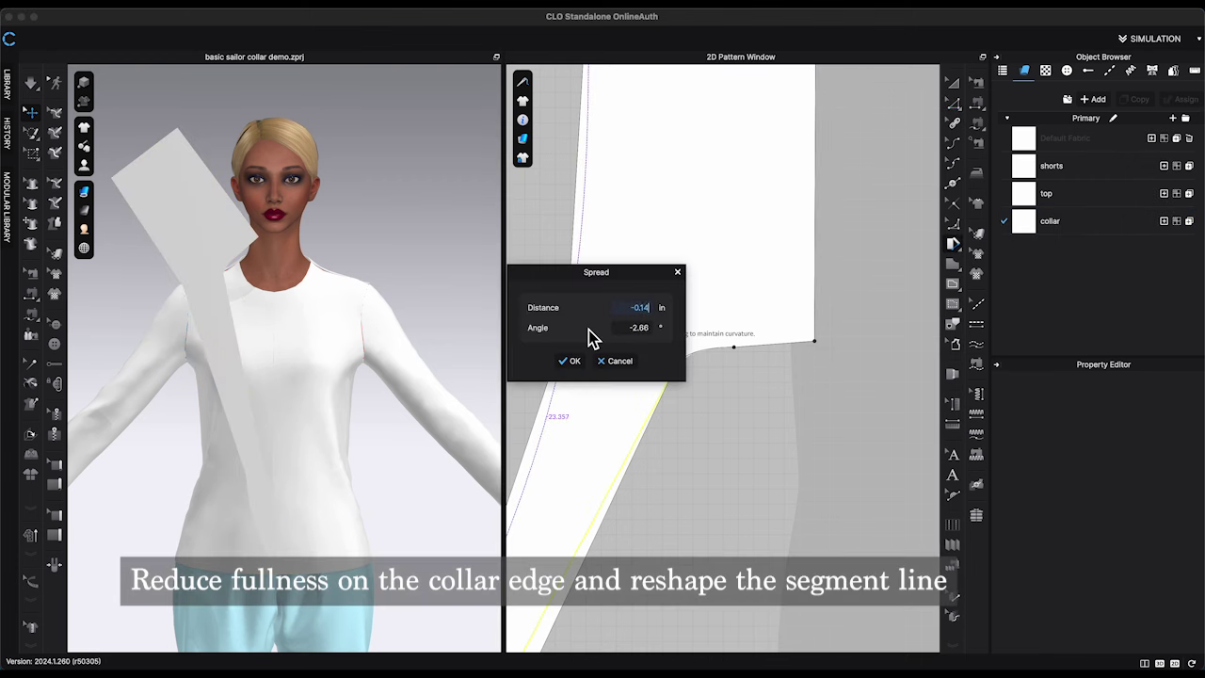
{"action": "left_click", "coordinate": [575, 360]}
{"action": "scroll", "coordinate": [778, 433], "scroll_direction": "down", "scroll_amount": 3}
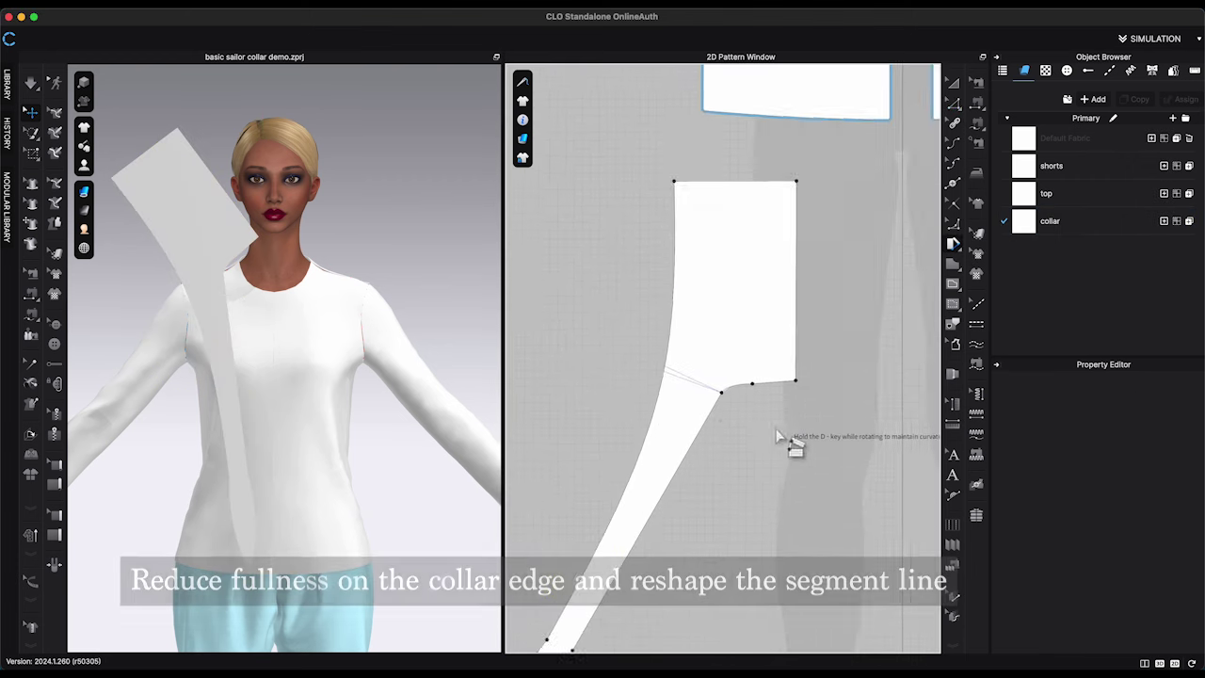
Smooth the collar's outer edge into one continuous curve at the shoulder and remove the leftover slash lines
{"action": "left_click", "coordinate": [954, 224]}
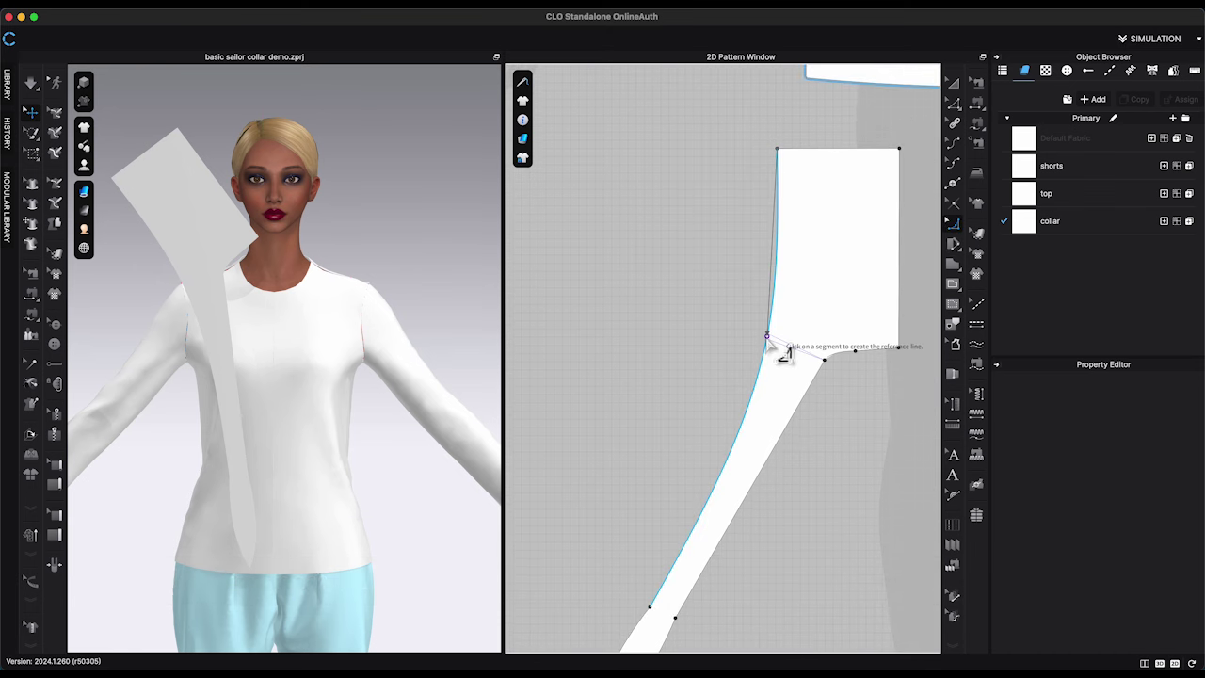
{"action": "left_click", "coordinate": [772, 273]}
{"action": "left_click", "coordinate": [780, 358]}
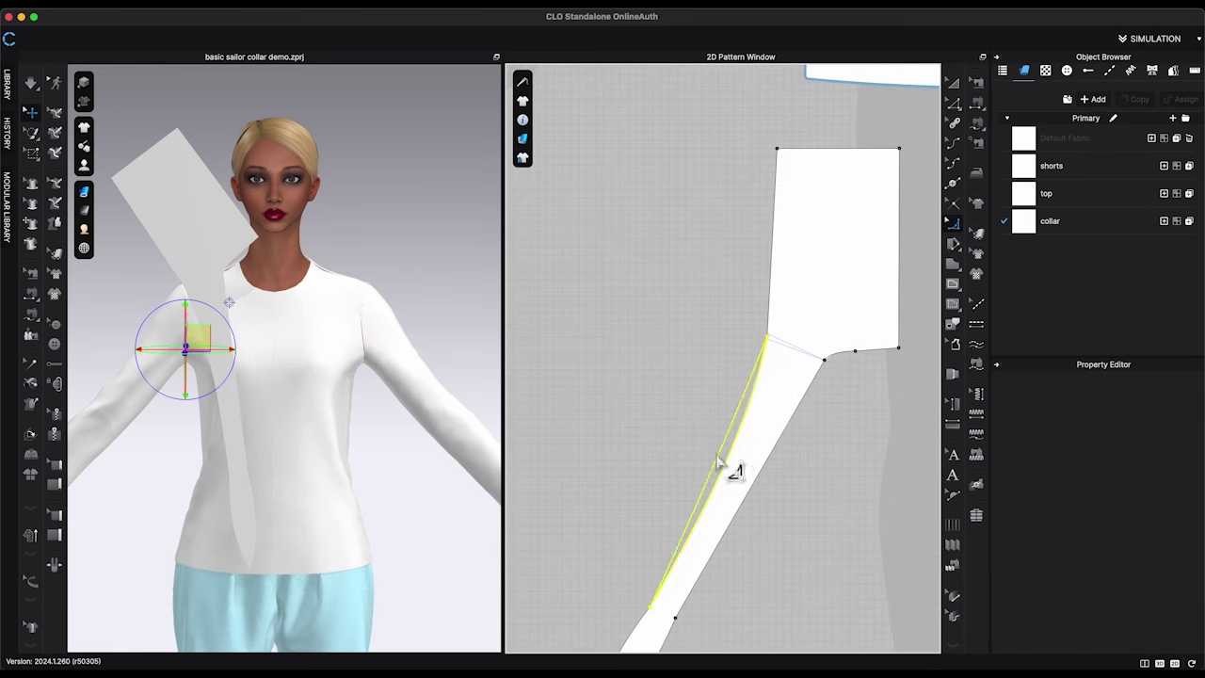
{"action": "left_click", "coordinate": [764, 339]}
{"action": "right_click", "coordinate": [764, 369]}
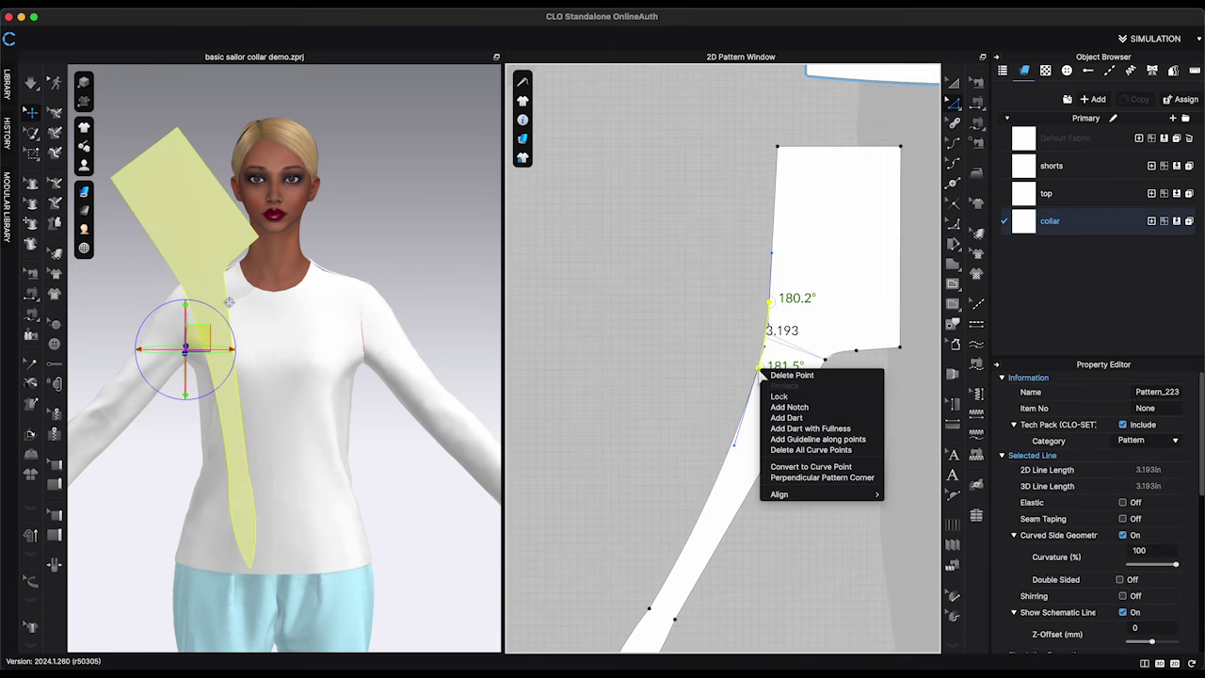
{"action": "left_click", "coordinate": [826, 365]}
{"action": "left_click", "coordinate": [796, 352]}
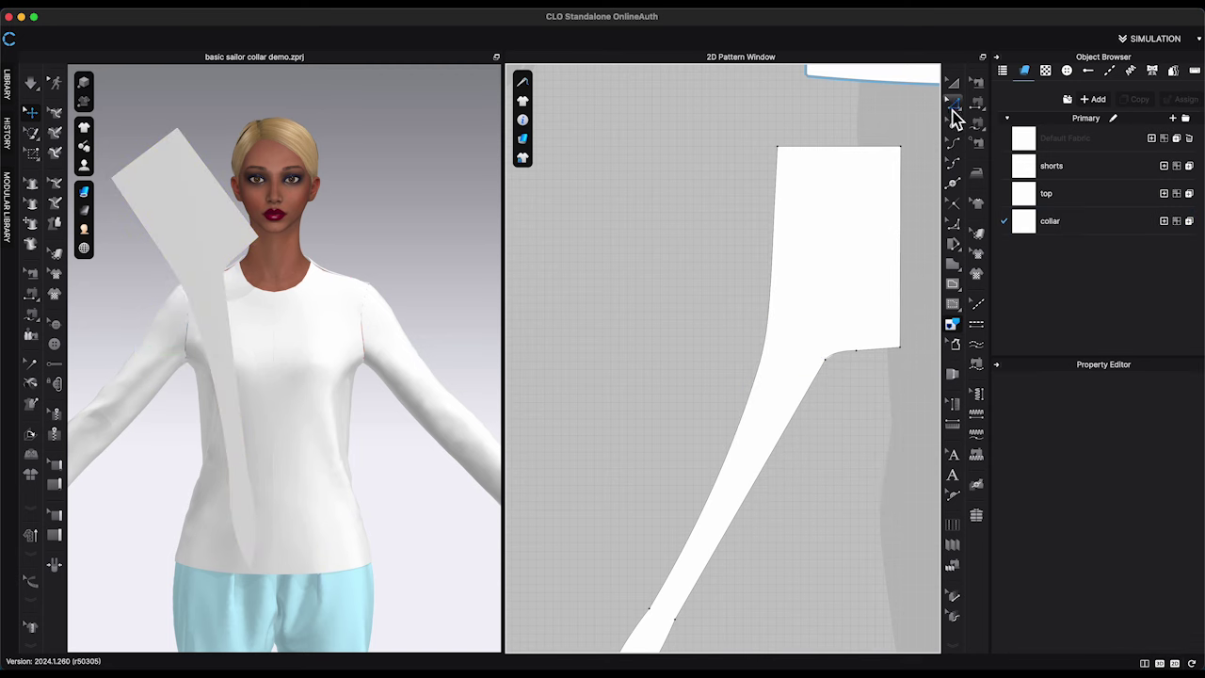
Delete the middle point on the collar's back neckline to leave one continuous curve
{"action": "scroll", "coordinate": [721, 377], "scroll_direction": "up", "scroll_amount": 5}
{"action": "left_click", "coordinate": [731, 371]}
{"action": "left_click", "coordinate": [876, 449]}
{"action": "scroll", "coordinate": [849, 376], "scroll_direction": "up", "scroll_amount": 1}
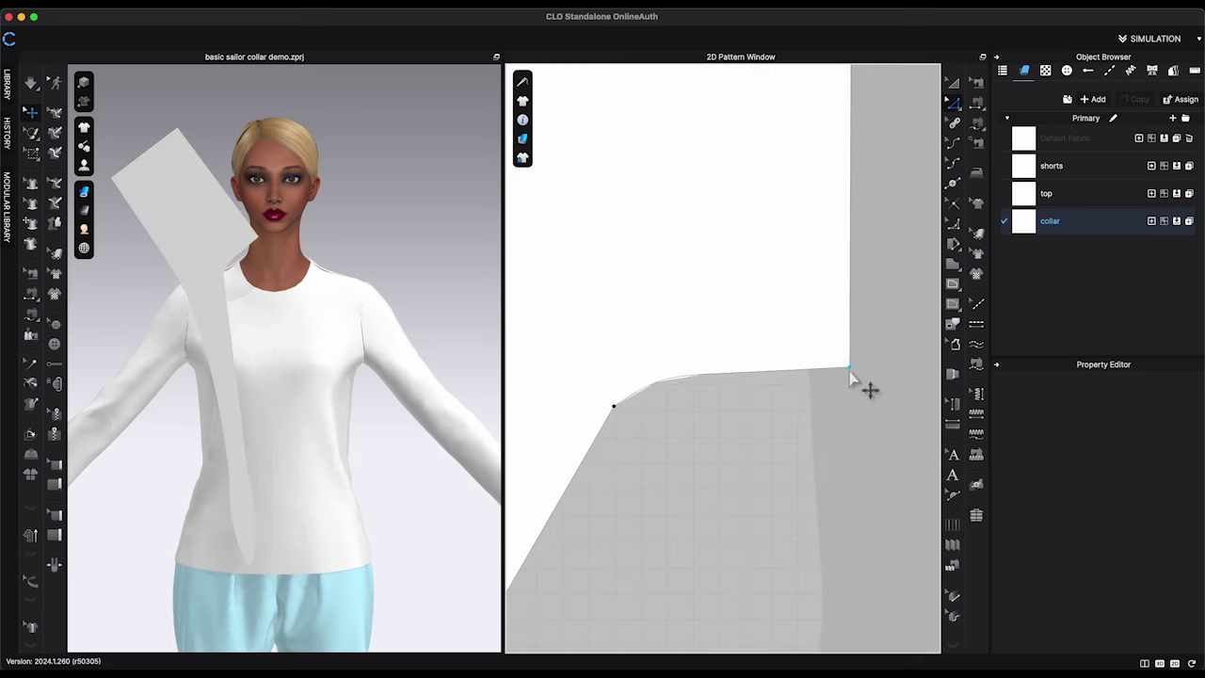
Square the collar's neckline and back edge corners to the centre back line
{"action": "left_click", "coordinate": [857, 386]}
{"action": "scroll", "coordinate": [865, 357], "scroll_direction": "down", "scroll_amount": 3}
{"action": "left_click", "coordinate": [881, 377]}
{"action": "scroll", "coordinate": [866, 376], "scroll_direction": "up", "scroll_amount": 2}
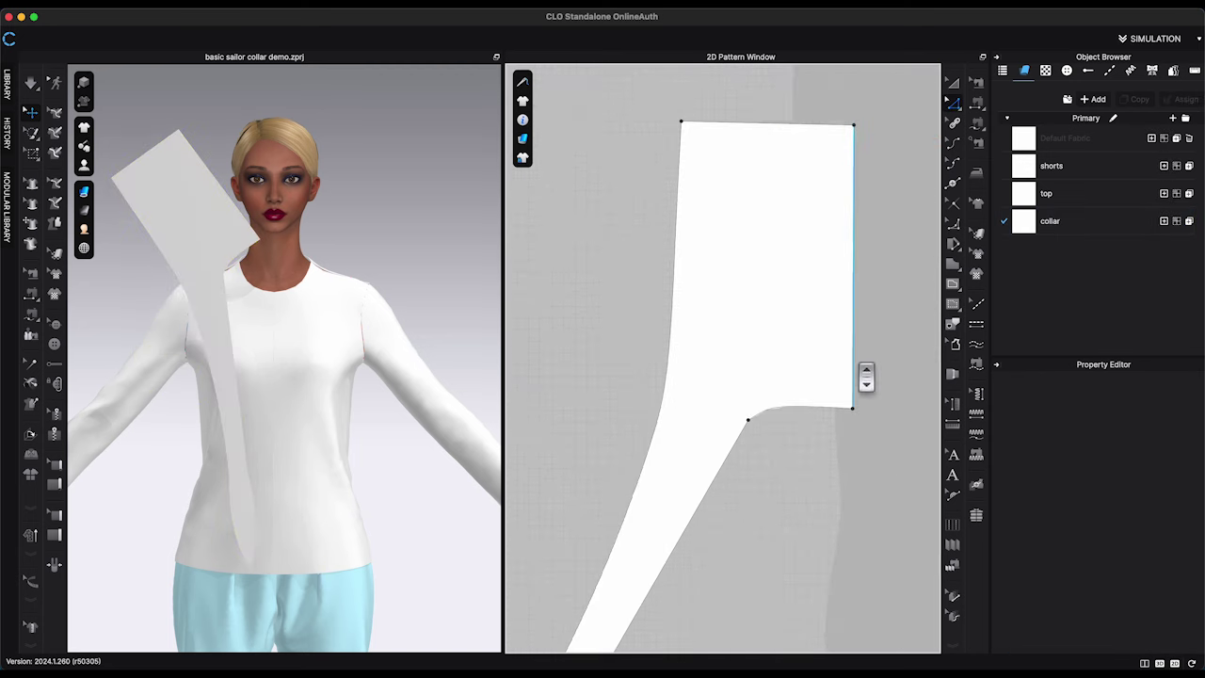
{"action": "scroll", "coordinate": [866, 376], "scroll_direction": "up", "scroll_amount": 1}
{"action": "left_click", "coordinate": [853, 358]}
{"action": "left_click", "coordinate": [882, 376]}
{"action": "scroll", "coordinate": [787, 443], "scroll_direction": "down", "scroll_amount": 7}
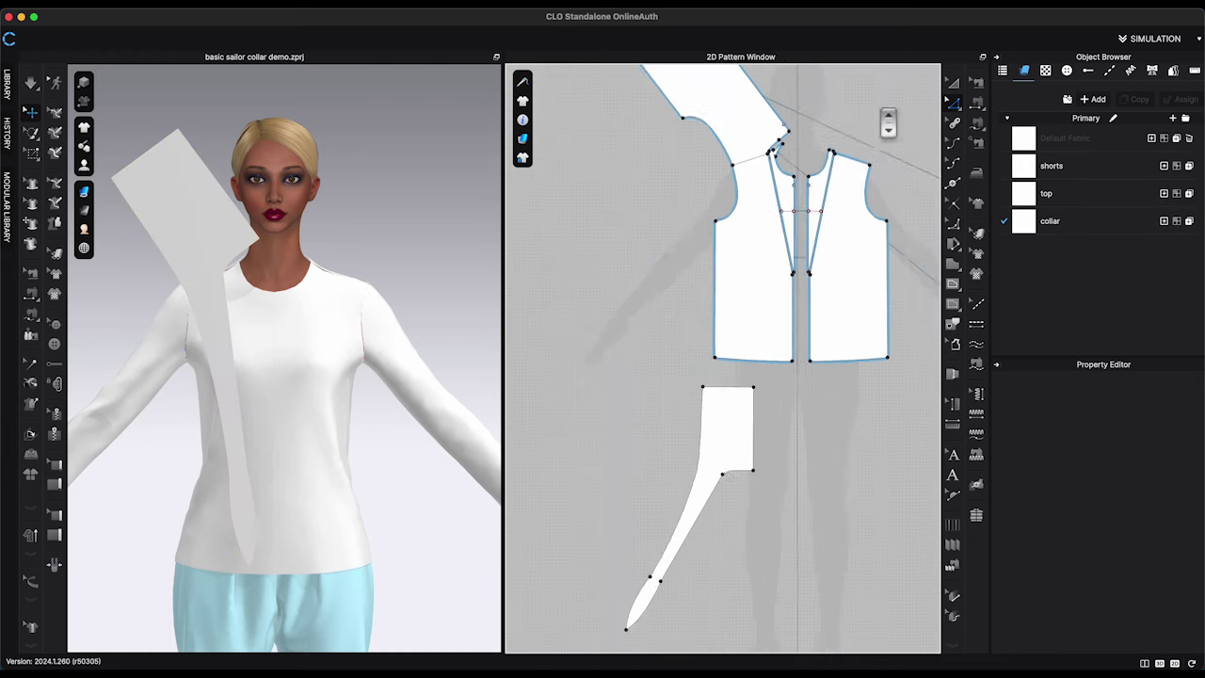
Rotate the back bodice to its grain direction and place it beside its mirrored half
{"action": "right_click", "coordinate": [620, 157]}
{"action": "mouse_move", "coordinate": [672, 555]}
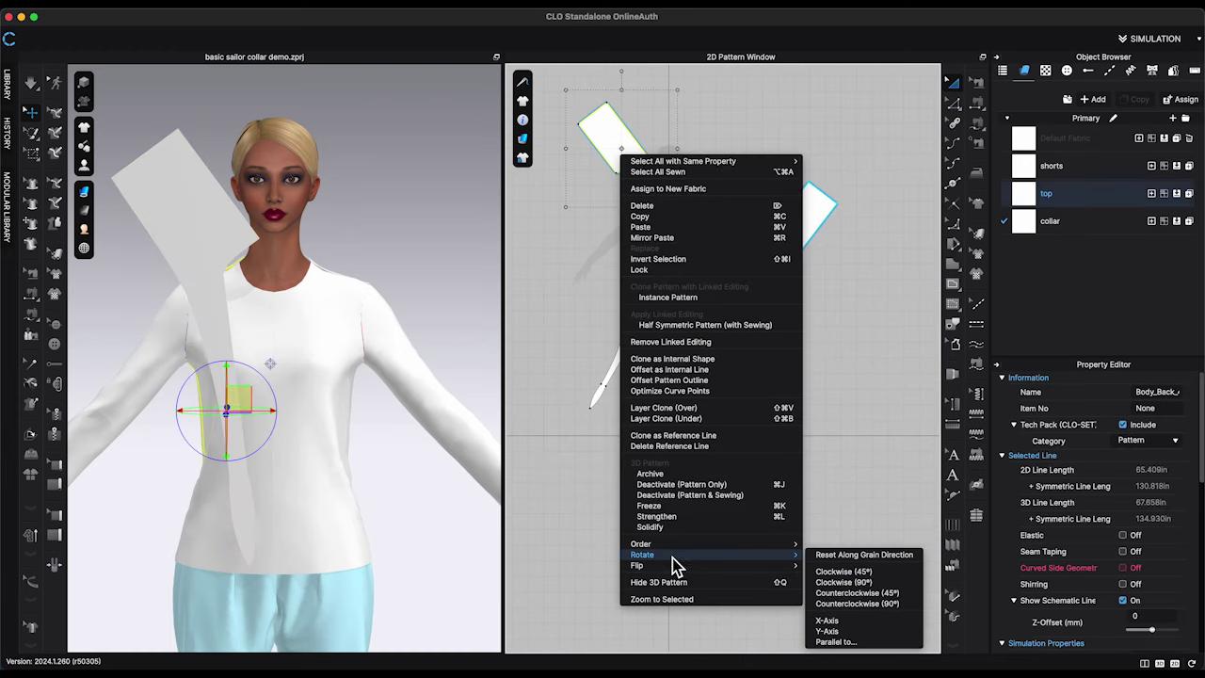
{"action": "left_click", "coordinate": [828, 557]}
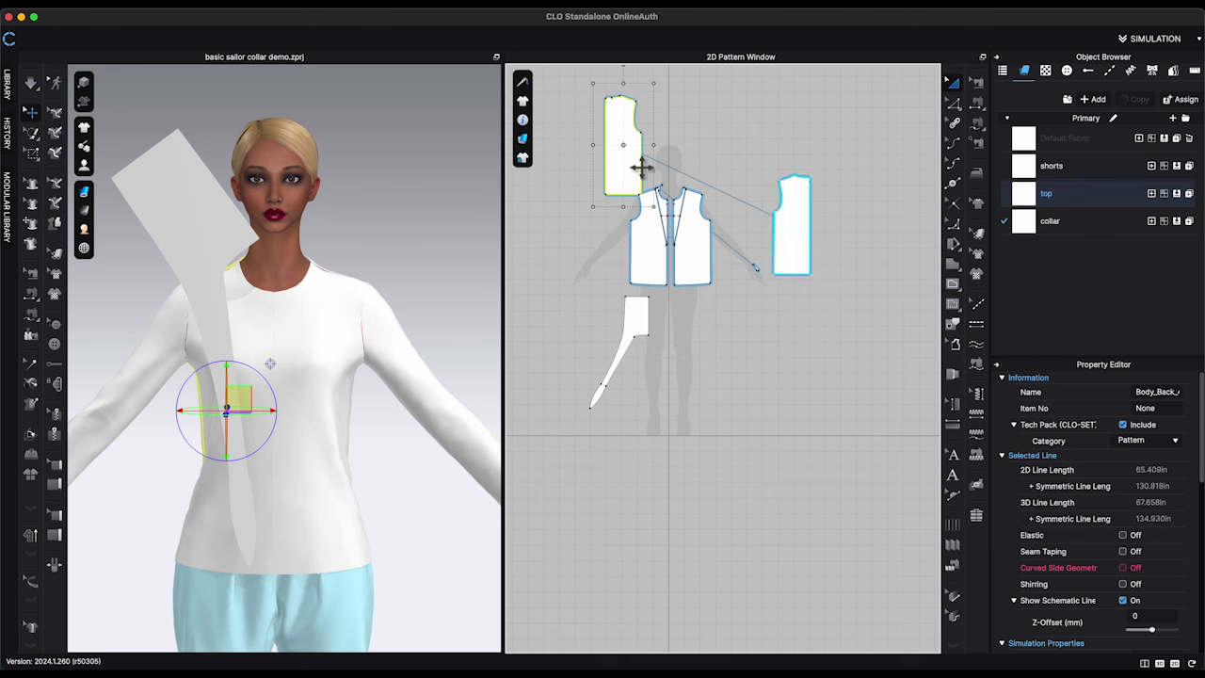
{"action": "left_click_drag", "start_coordinate": [640, 167], "coordinate": [801, 236]}
{"action": "left_click", "coordinate": [761, 310]}
Delete the small scraps cut off the back necklines on both sides
{"action": "scroll", "coordinate": [761, 309], "scroll_direction": "up", "scroll_amount": 5}
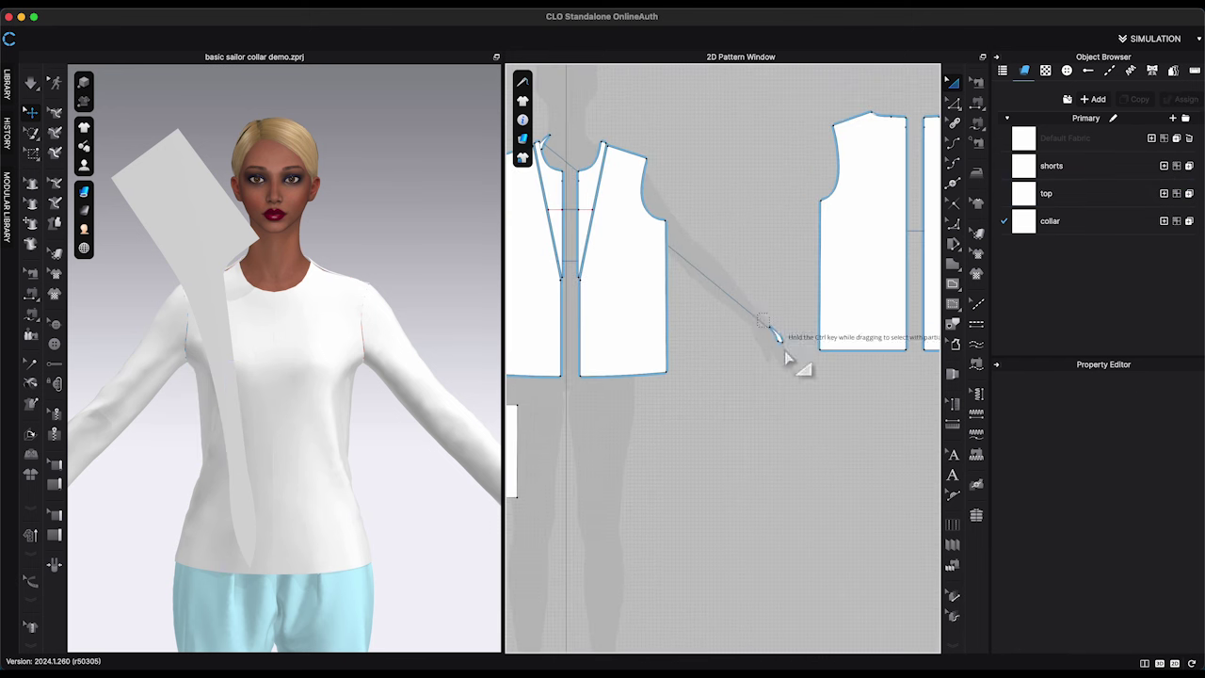
{"action": "left_click_drag", "start_coordinate": [786, 353], "coordinate": [788, 357]}
{"action": "key", "text": "Delete"}
{"action": "middle_click_drag", "start_coordinate": [628, 166], "coordinate": [725, 274]}
{"action": "left_click", "coordinate": [647, 244]}
{"action": "key", "text": "Delete"}
Select both back bodice halves and move them next to the front bodice
{"action": "scroll", "coordinate": [812, 290], "scroll_direction": "down", "scroll_amount": 4}
{"action": "left_click_drag", "start_coordinate": [729, 203], "coordinate": [905, 418]}
{"action": "left_click_drag", "start_coordinate": [847, 320], "coordinate": [757, 339]}
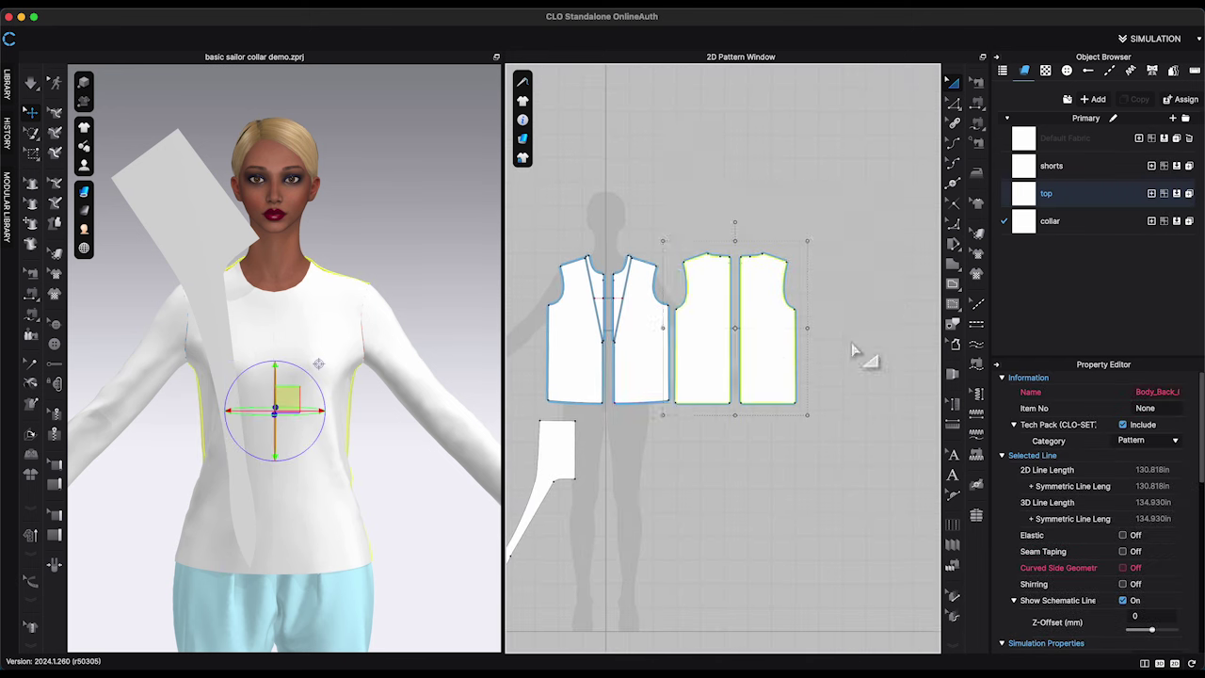
Cut both front bodice halves along the V neckline and the line across the chest
{"action": "left_click", "coordinate": [853, 347]}
{"action": "scroll", "coordinate": [578, 272], "scroll_direction": "up", "scroll_amount": 5}
{"action": "left_click", "coordinate": [955, 105]}
{"action": "left_click", "coordinate": [713, 357]}
{"action": "right_click", "coordinate": [713, 357]}
{"action": "left_click", "coordinate": [772, 183]}
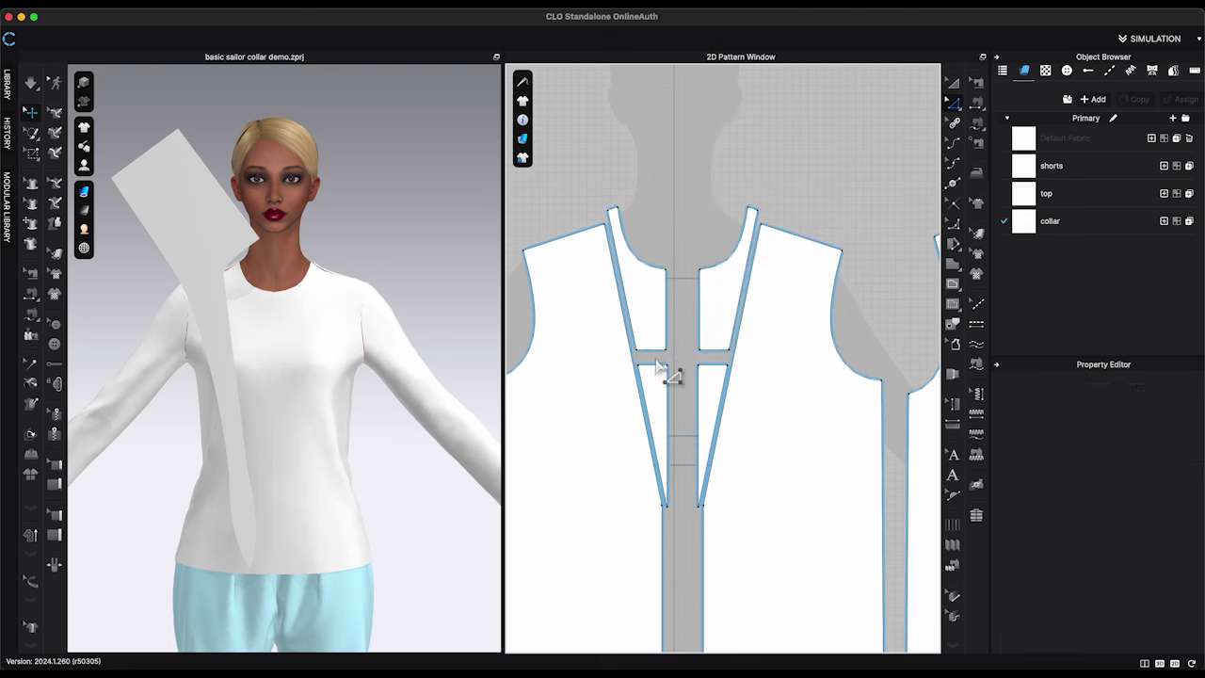
Delete the upper neckline scraps cut from both front bodice halves
{"action": "left_click", "coordinate": [953, 84]}
{"action": "left_click", "coordinate": [650, 314]}
{"action": "key", "text": "Delete"}
{"action": "left_click", "coordinate": [707, 314]}
{"action": "key", "text": "Delete"}
Merge the two lower triangular neckline pieces into one insert and centre it between the front bodice halves
{"action": "right_click", "coordinate": [698, 408]}
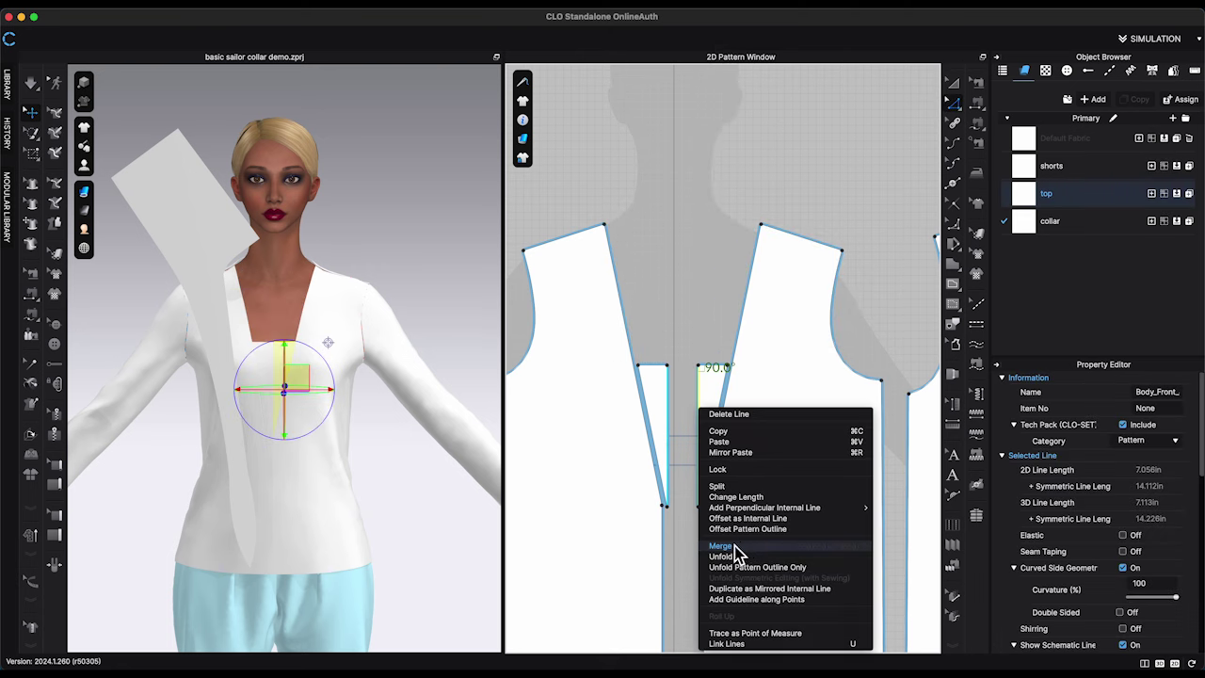
{"action": "left_click", "coordinate": [738, 549]}
{"action": "key", "text": "a"}
{"action": "left_click_drag", "start_coordinate": [699, 436], "coordinate": [674, 385]}
{"action": "left_click", "coordinate": [905, 247]}
{"action": "scroll", "coordinate": [903, 246], "scroll_direction": "down", "scroll_amount": 5}
{"action": "scroll", "coordinate": [774, 329], "scroll_direction": "down", "scroll_amount": 4}
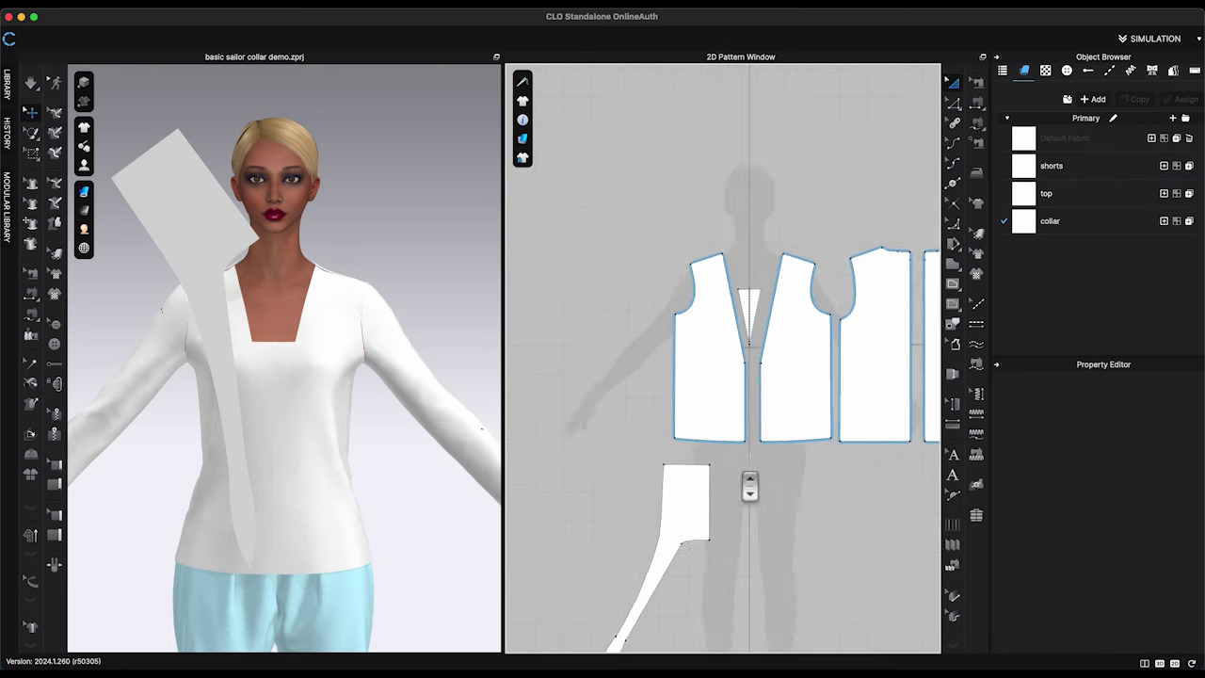
Unfold the collar along its centre back line to make one full collar piece
{"action": "scroll", "coordinate": [804, 396], "scroll_direction": "down", "scroll_amount": 1}
{"action": "middle_click_drag", "start_coordinate": [747, 487], "coordinate": [789, 303]}
{"action": "left_click", "coordinate": [690, 298]}
{"action": "key", "text": "z"}
{"action": "right_click", "coordinate": [692, 311]}
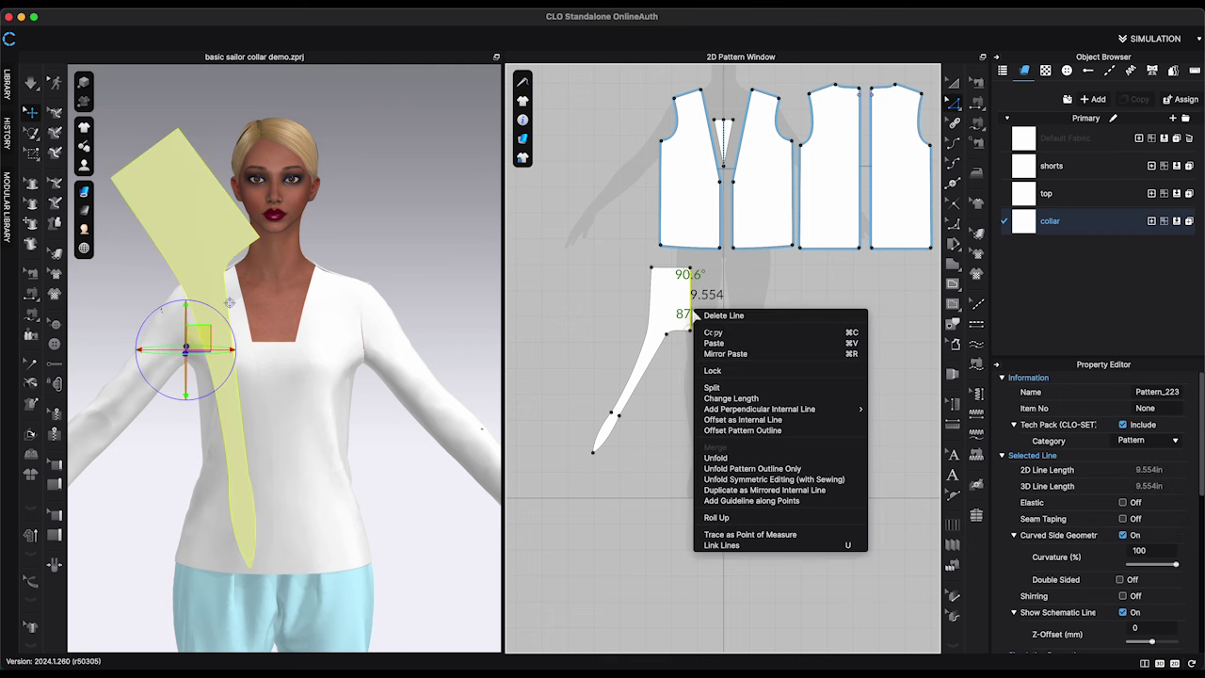
{"action": "left_click", "coordinate": [737, 461]}
{"action": "left_click", "coordinate": [720, 455]}
Rotate the full collar in 3D and position it symmetrically behind the avatar's neck
{"action": "left_click", "coordinate": [263, 204]}
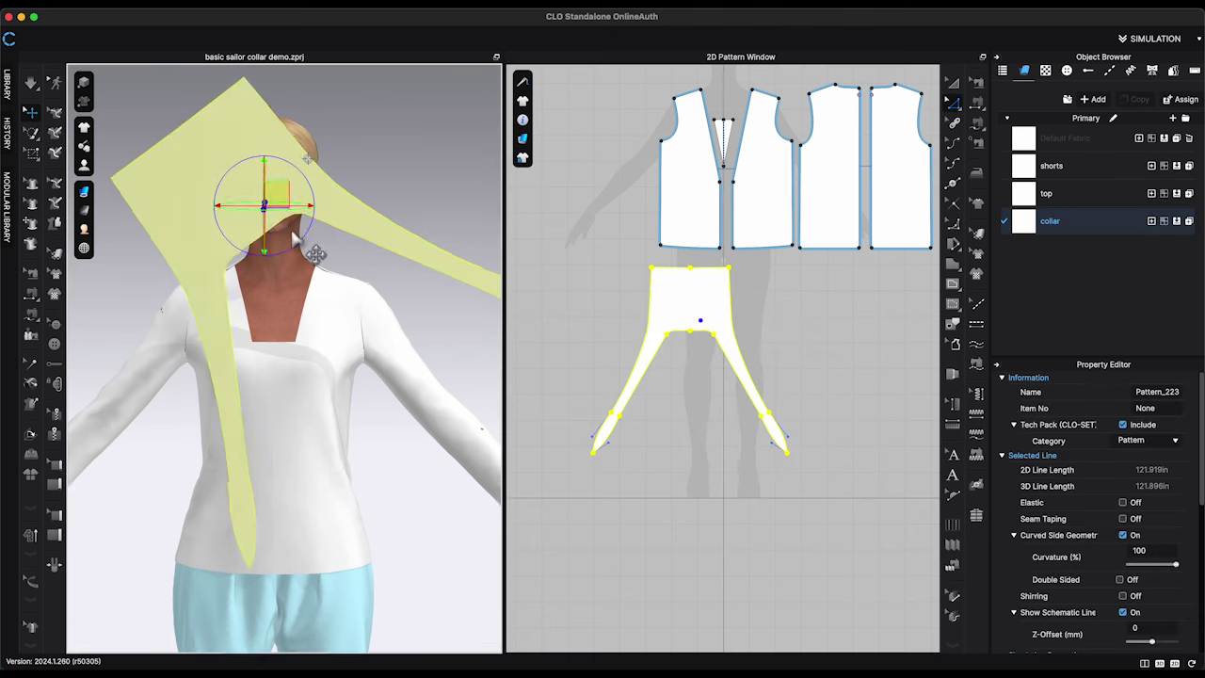
{"action": "right_click_drag", "start_coordinate": [295, 234], "coordinate": [314, 212]}
{"action": "mouse_move", "coordinate": [316, 198]}
{"action": "left_mouse_down"}
{"action": "mouse_move", "coordinate": [336, 239]}
{"action": "mouse_move", "coordinate": [317, 205]}
{"action": "left_mouse_up"}
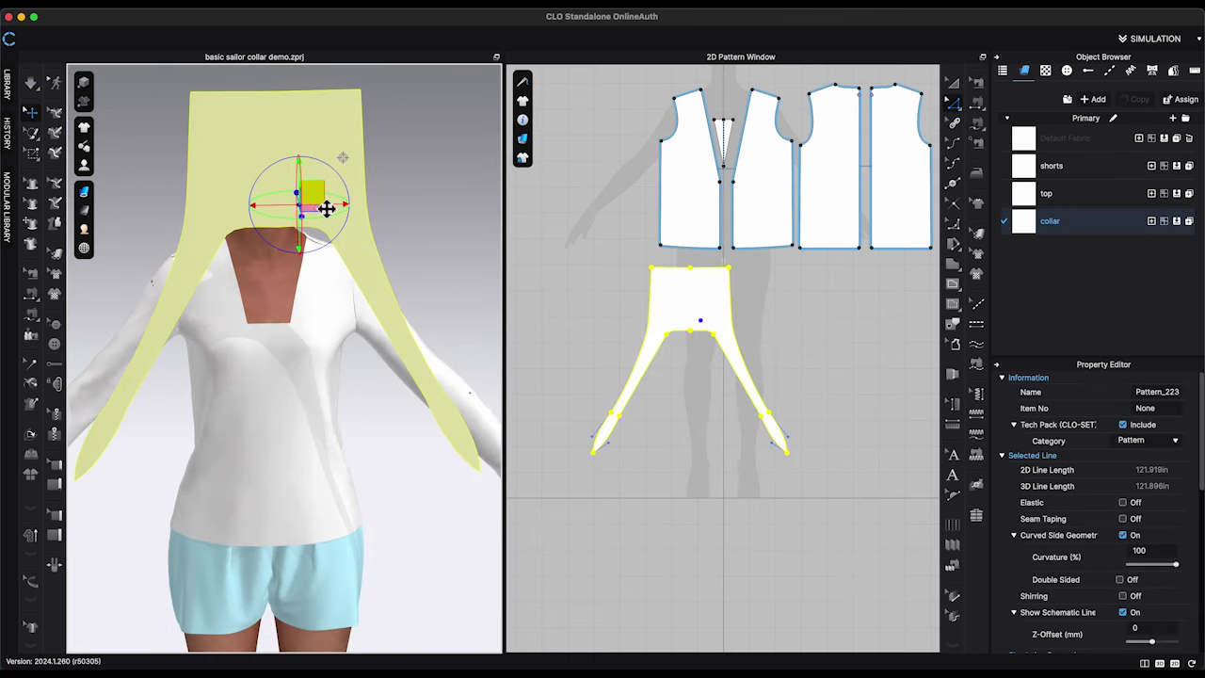
{"action": "key", "text": "4"}
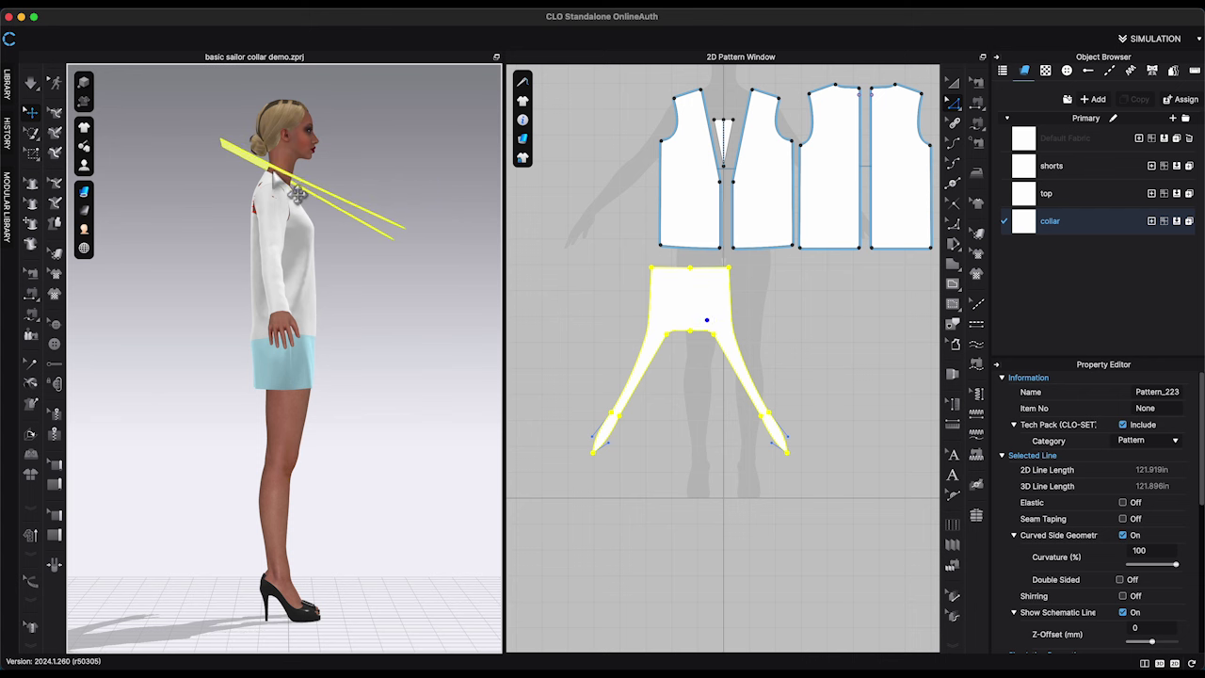
{"action": "key", "text": "2"}
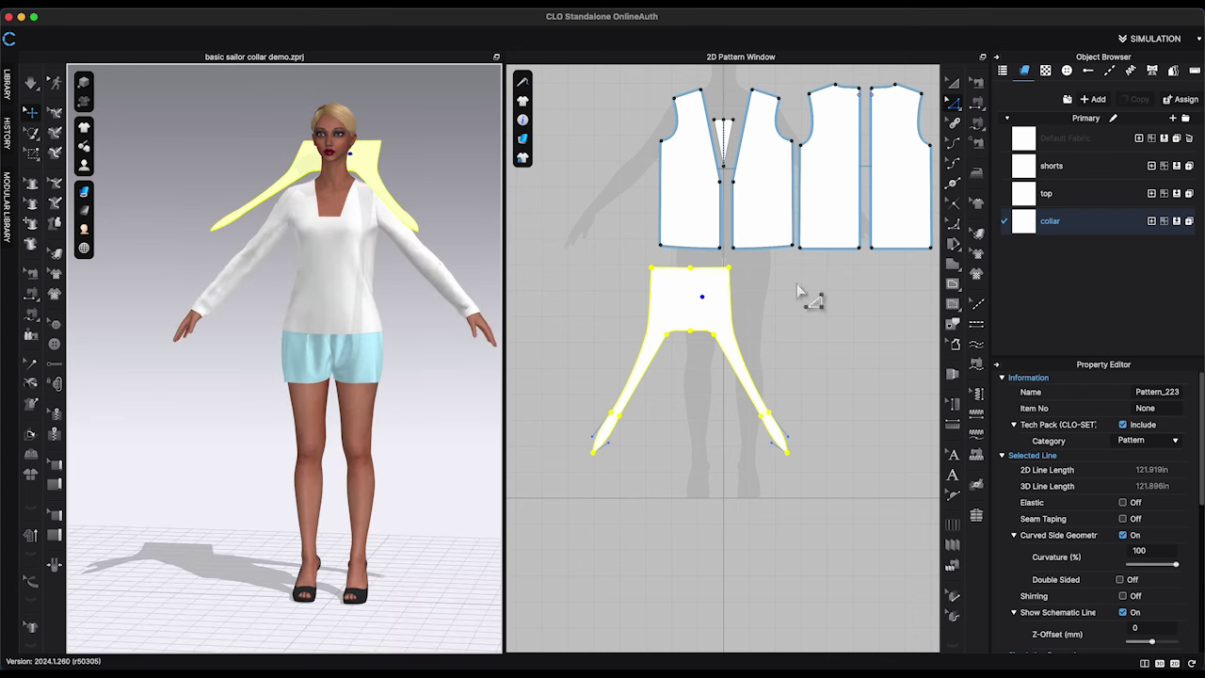
Sew both sides of the collar's neck edge to the front V necklines and back necklines with free sewing
{"action": "scroll", "coordinate": [797, 290], "scroll_direction": "up", "scroll_amount": 5}
{"action": "middle_click_drag", "start_coordinate": [797, 290], "coordinate": [835, 369]}
{"action": "scroll", "coordinate": [793, 360], "scroll_direction": "down", "scroll_amount": 5}
{"action": "left_click", "coordinate": [793, 360]}
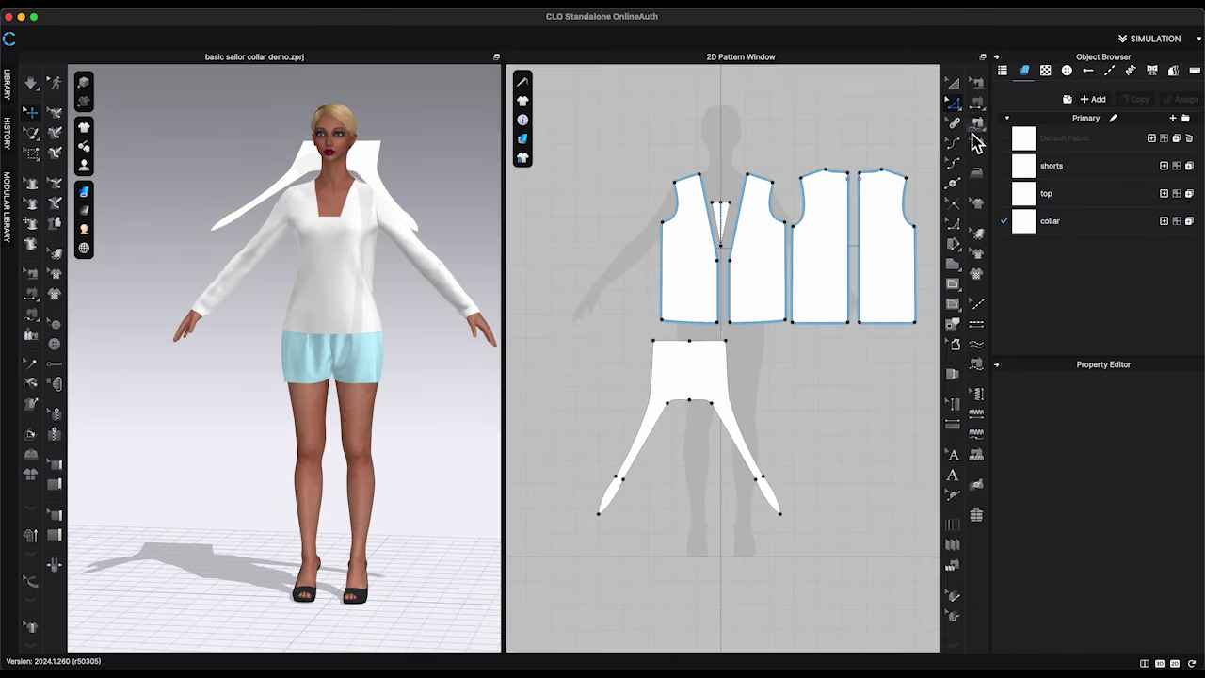
{"action": "left_click", "coordinate": [975, 125]}
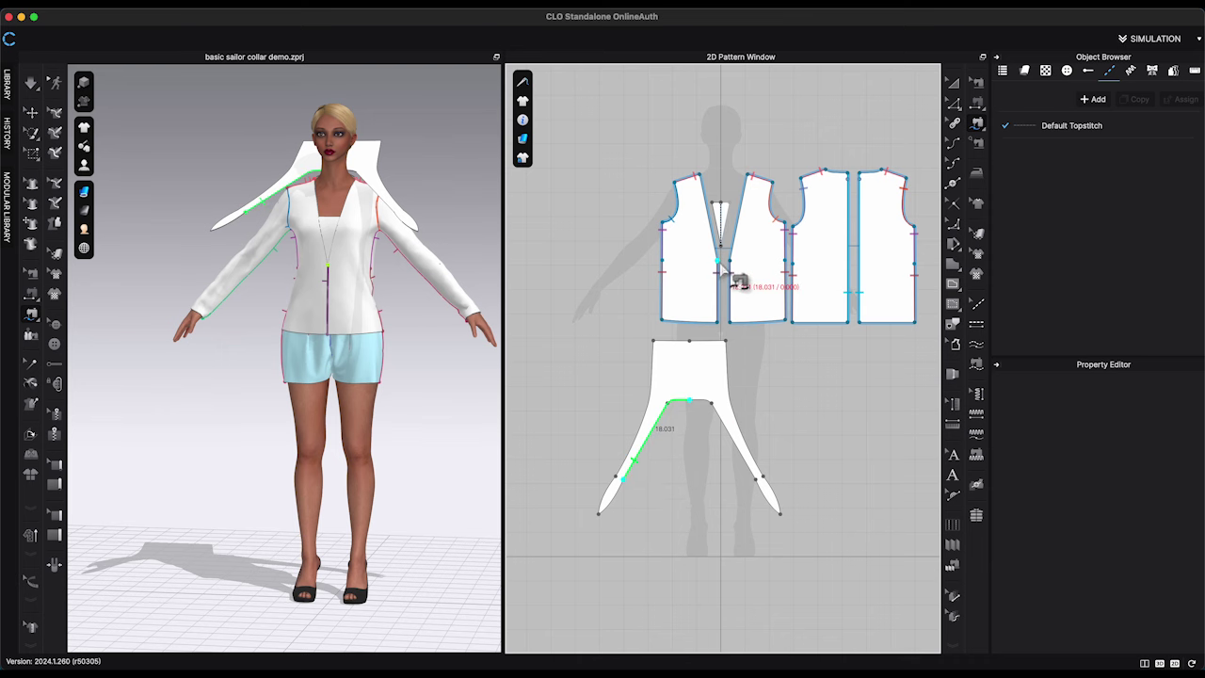
{"action": "key", "text": "Return"}
{"action": "left_click", "coordinate": [756, 479]}
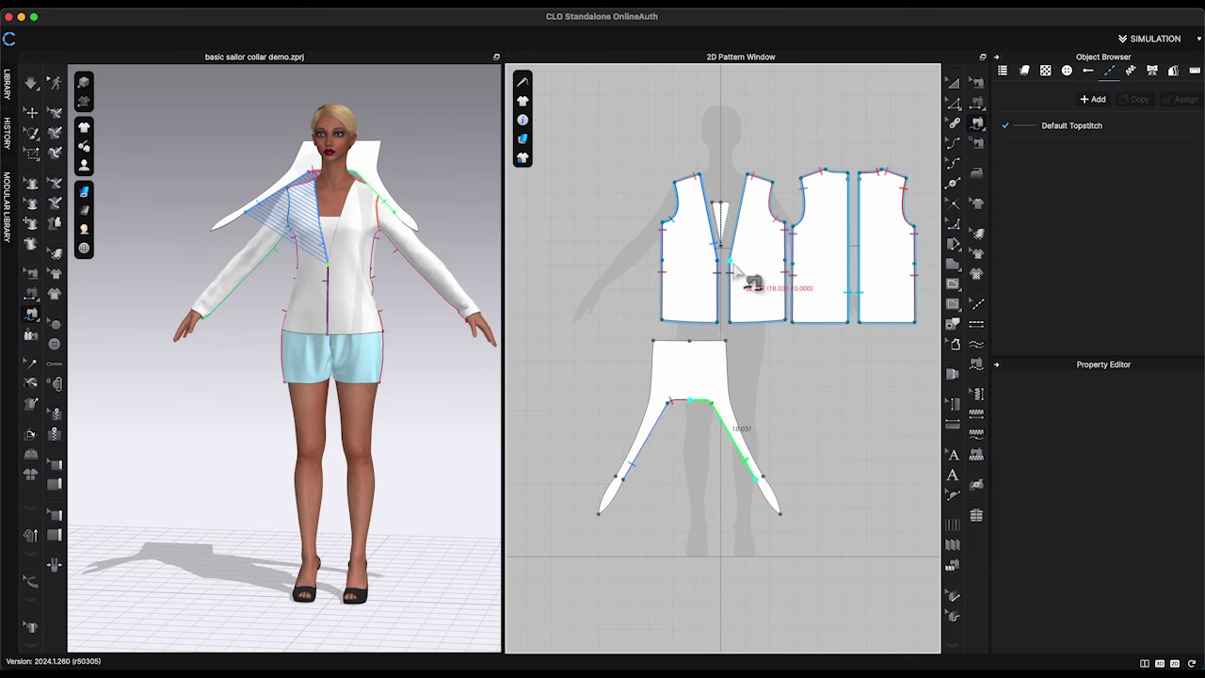
{"action": "left_click", "coordinate": [873, 196]}
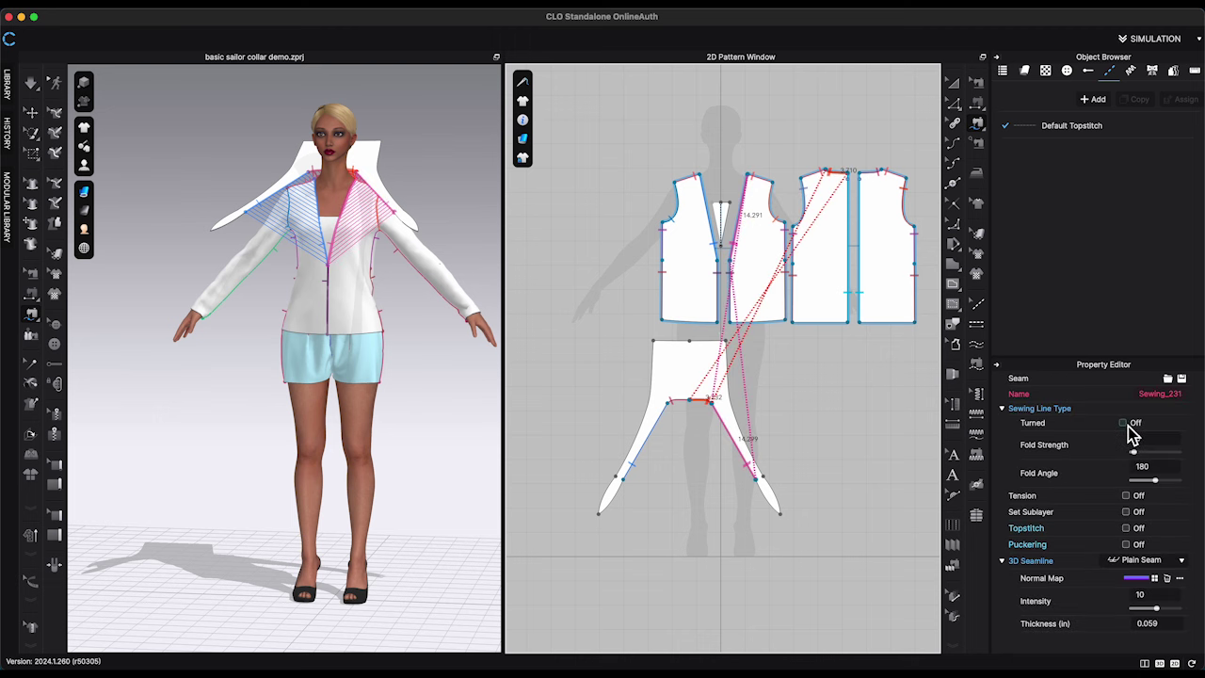
Turn on the Turned option for the collar neckline seams and check how the seam lines connect
{"action": "key", "text": "b"}
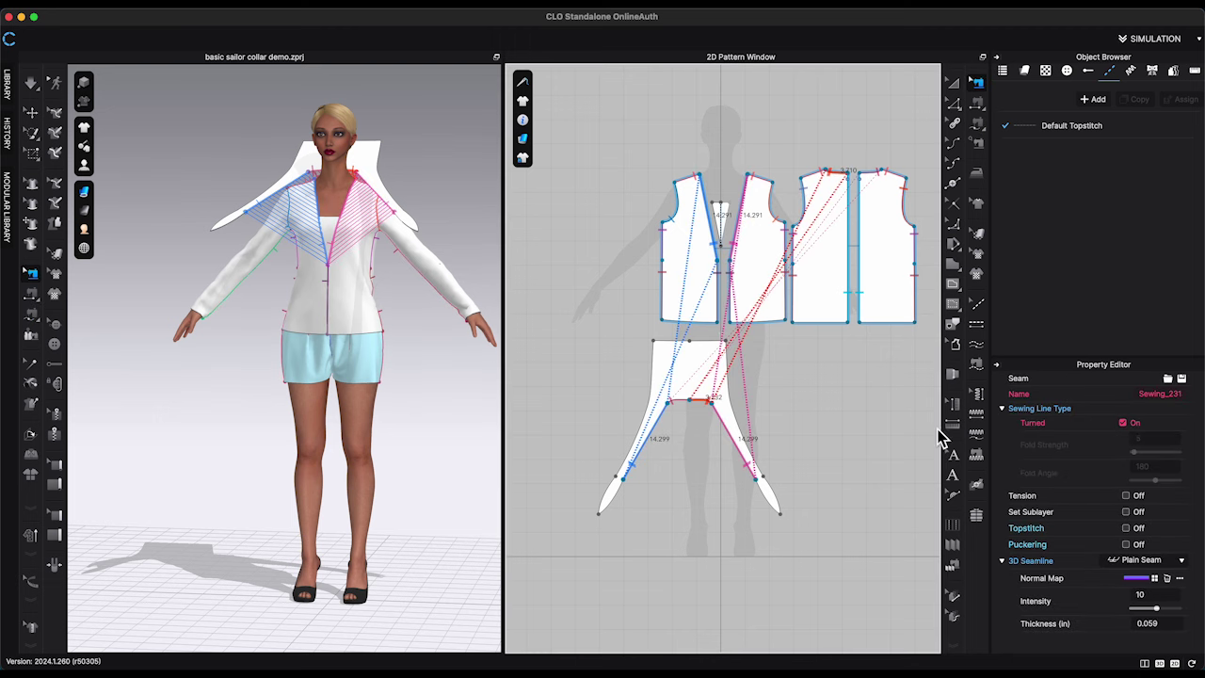
{"action": "left_click", "coordinate": [867, 425]}
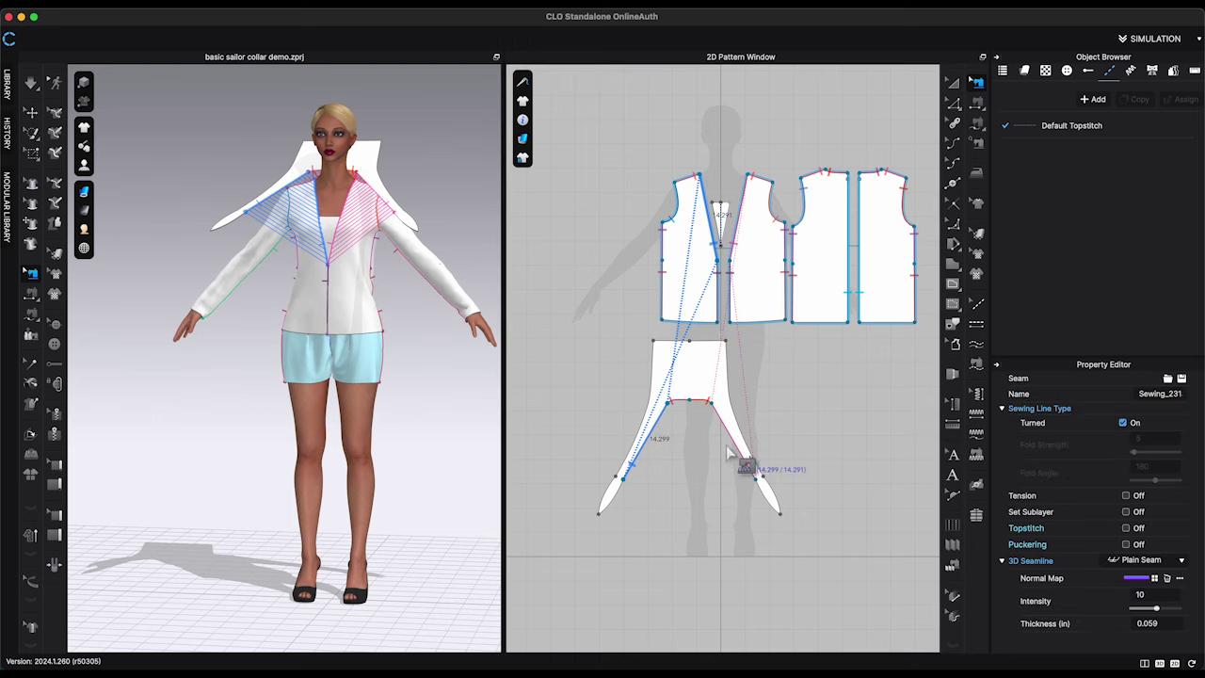
{"action": "left_click", "coordinate": [685, 407]}
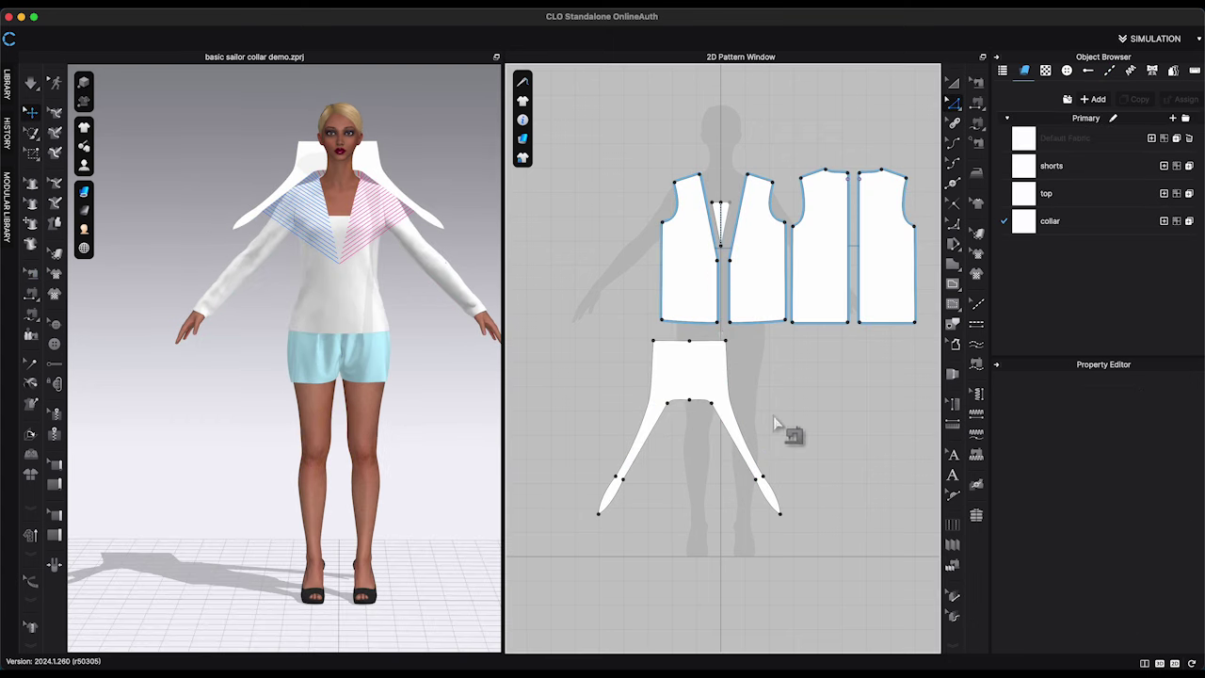
Sew both slanted edges of the triangular insert to the front V necklines, starting from the lower V point
{"action": "scroll", "coordinate": [770, 252], "scroll_direction": "up", "scroll_amount": 5}
{"action": "scroll", "coordinate": [770, 252], "scroll_direction": "up", "scroll_amount": 2}
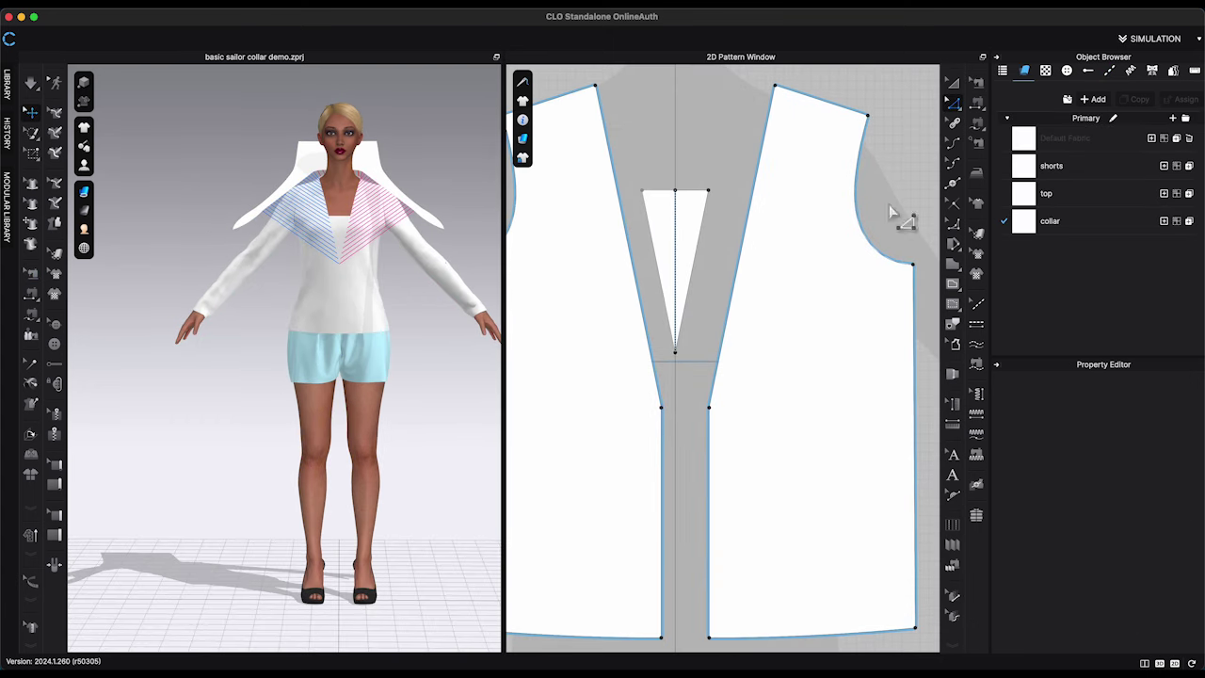
{"action": "left_click", "coordinate": [976, 127]}
{"action": "left_click", "coordinate": [675, 353]}
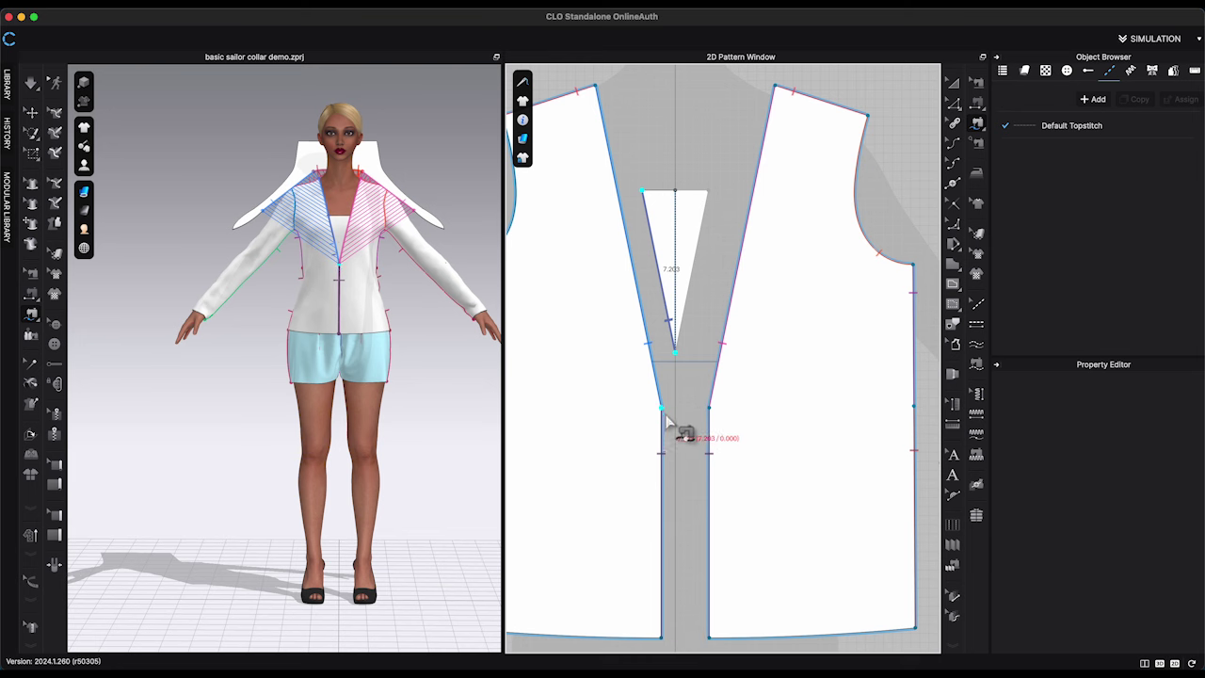
{"action": "left_click", "coordinate": [684, 351]}
{"action": "left_click", "coordinate": [677, 354]}
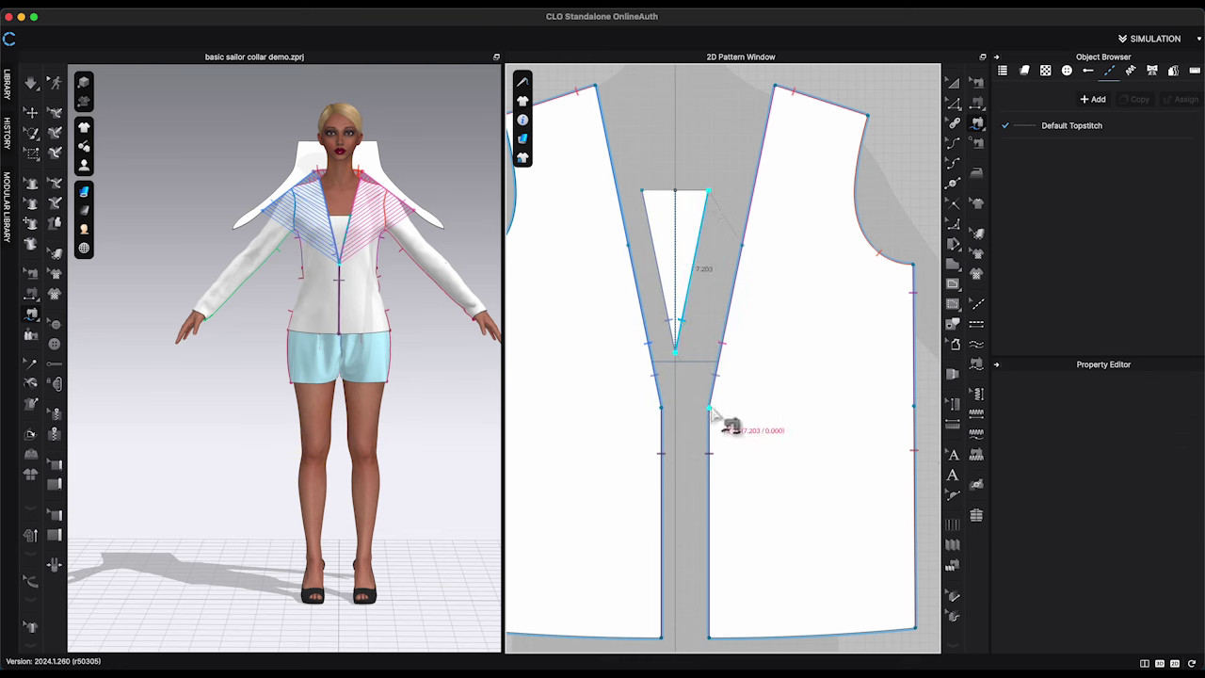
{"action": "left_click", "coordinate": [742, 249]}
{"action": "left_click", "coordinate": [608, 368]}
Simulate the garment and drape the collar over the shoulders with its ends meeting at the V point
{"action": "key", "text": "space"}
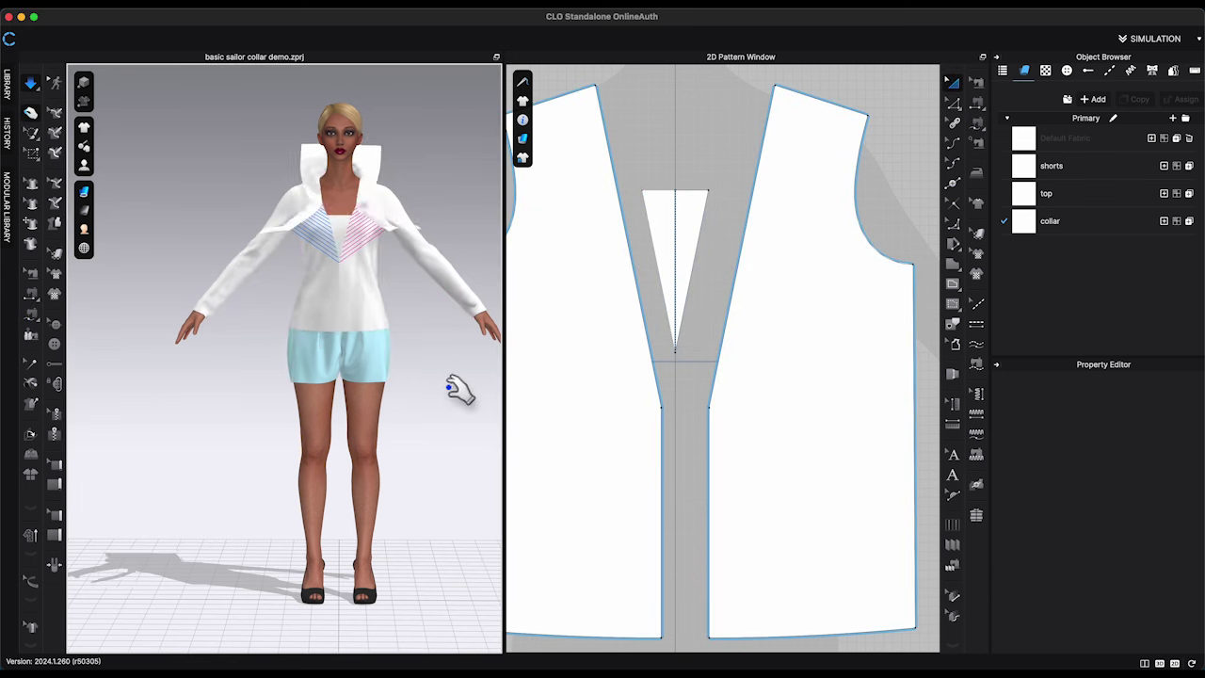
{"action": "right_click_drag", "start_coordinate": [459, 390], "coordinate": [468, 429]}
{"action": "left_click", "coordinate": [450, 381]}
{"action": "middle_click_drag", "start_coordinate": [461, 419], "coordinate": [493, 342]}
{"action": "scroll", "coordinate": [712, 485], "scroll_direction": "down", "scroll_amount": 5}
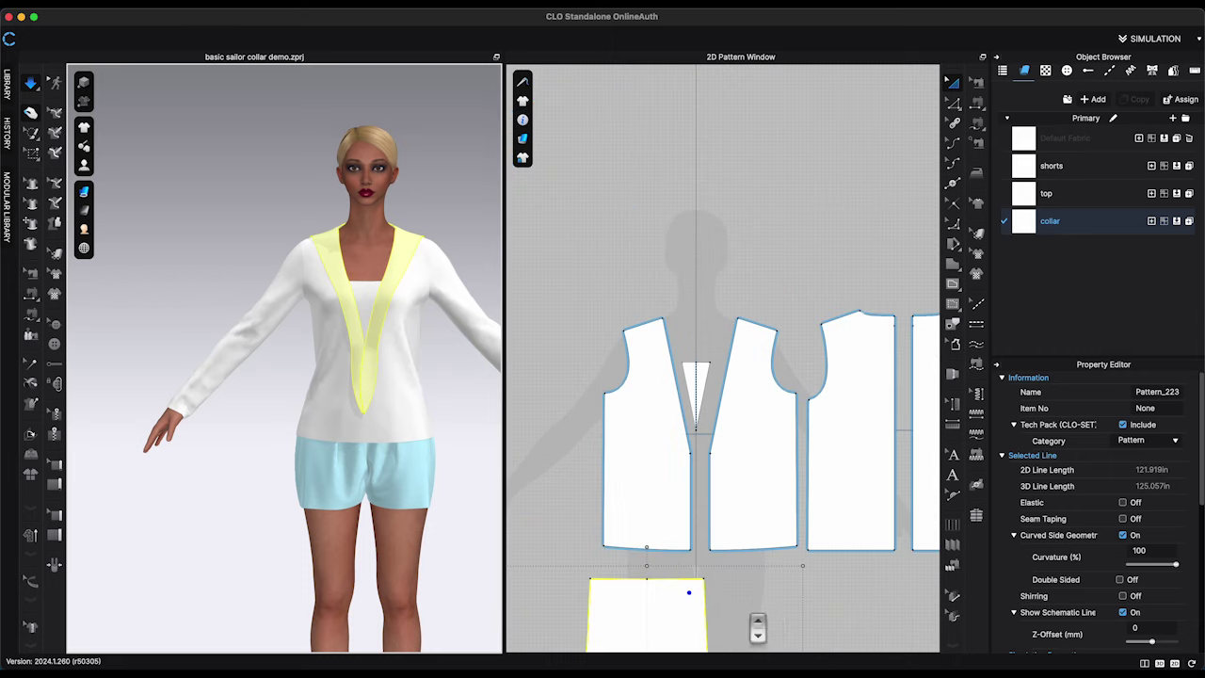
Draw an internal line across each collar tie at its narrowest point
{"action": "middle_click_drag", "start_coordinate": [759, 623], "coordinate": [776, 269]}
{"action": "left_click", "coordinate": [793, 400]}
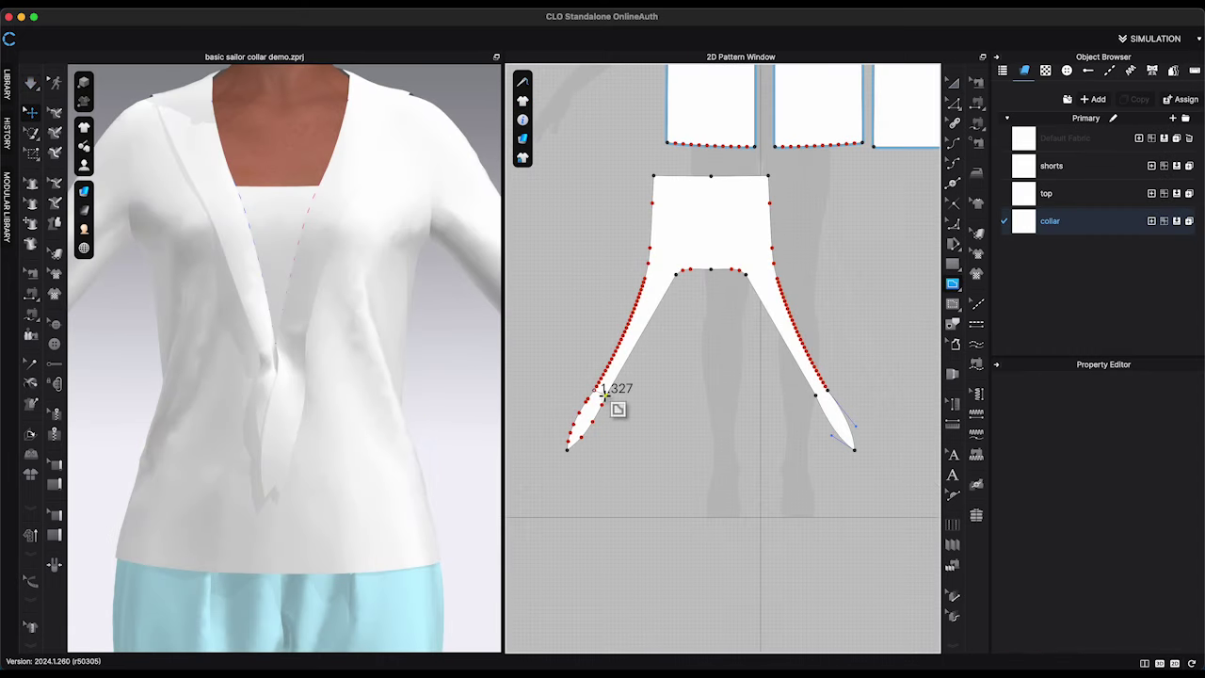
{"action": "left_click", "coordinate": [824, 396]}
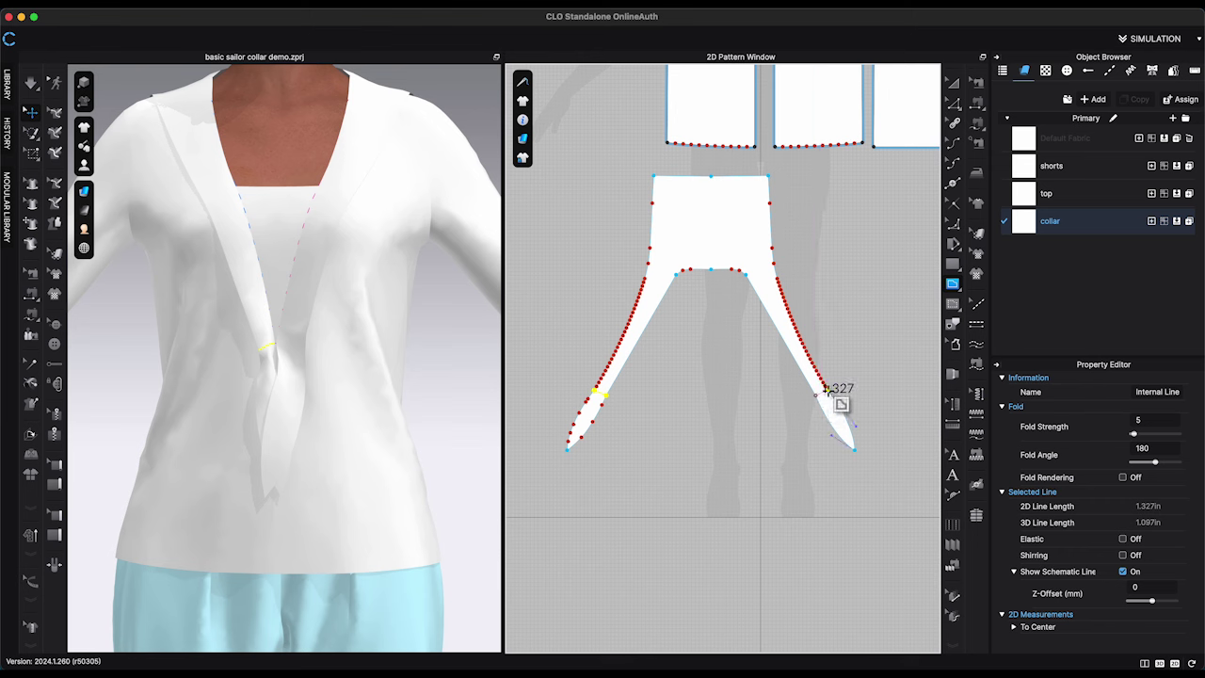
Sew the internal lines of the two collar ties together and simulate the garment
{"action": "left_click", "coordinate": [978, 103]}
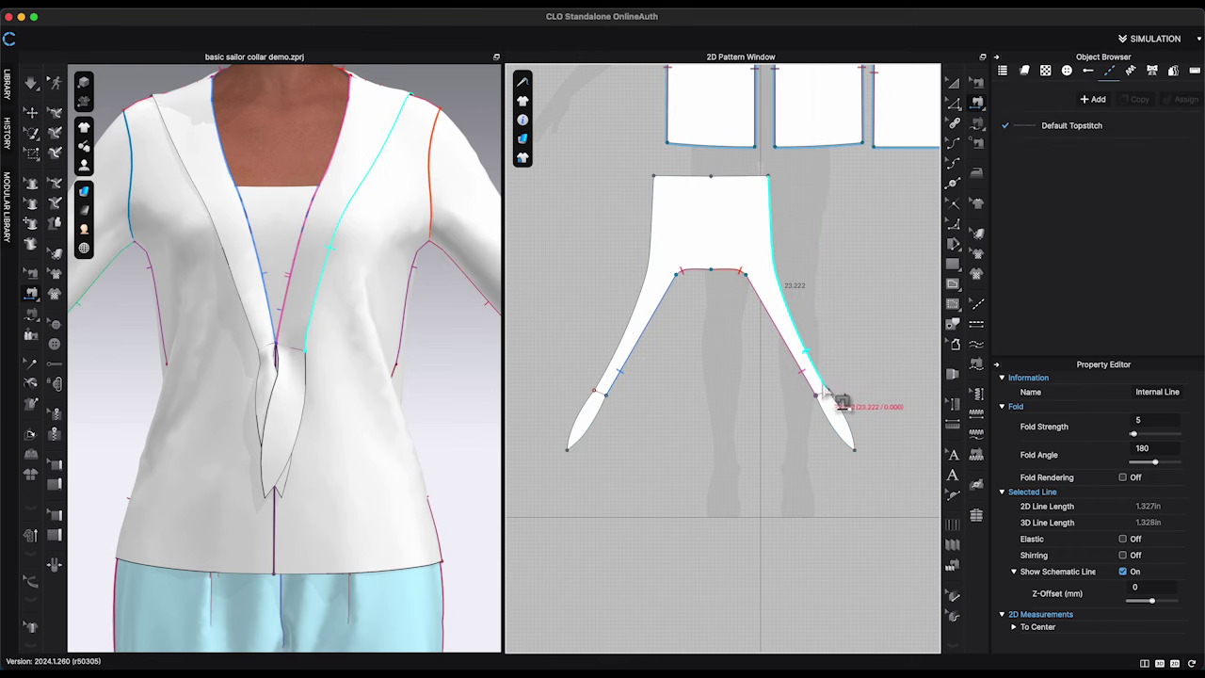
{"action": "left_click", "coordinate": [610, 400]}
{"action": "key", "text": "space"}
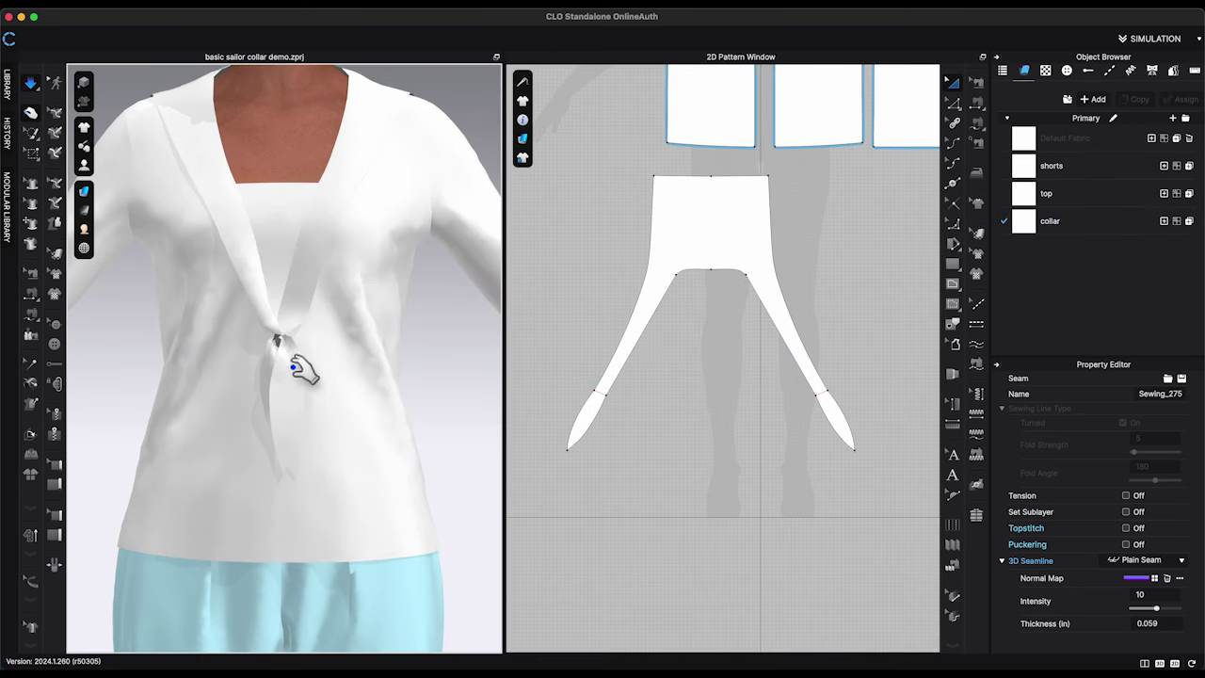
Pull the collar's tie ends out in front of the bodice during simulation
{"action": "right_click_drag", "start_coordinate": [339, 398], "coordinate": [273, 449]}
{"action": "left_click", "coordinate": [270, 423]}
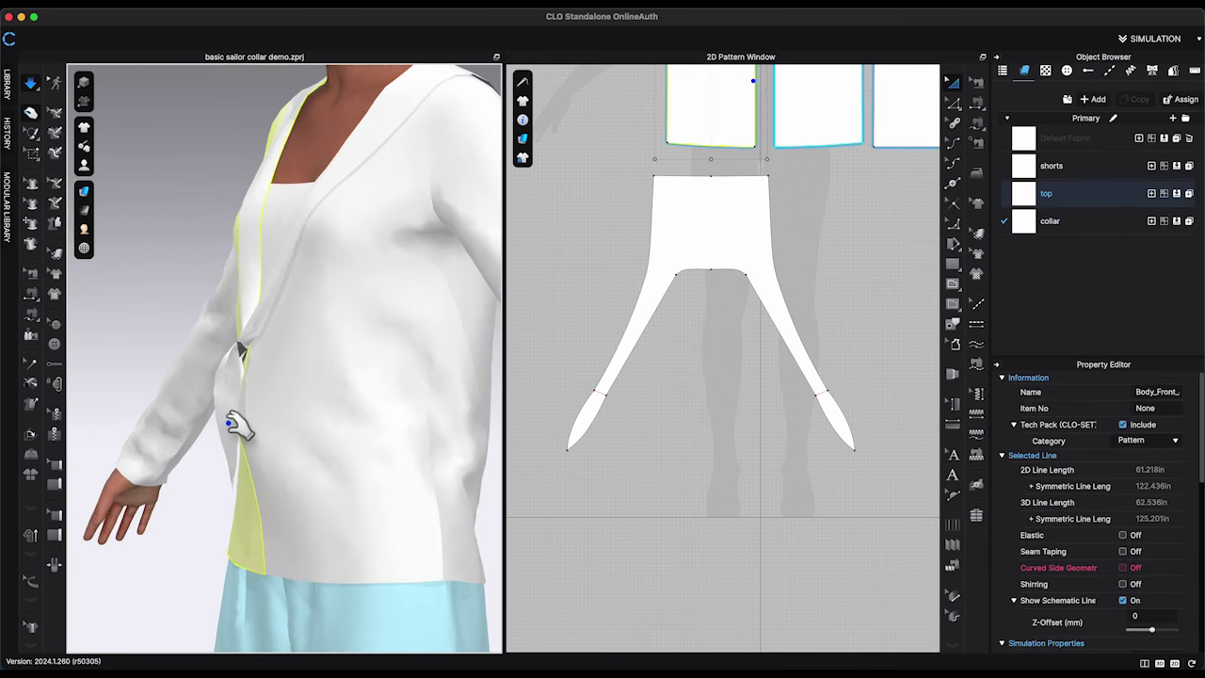
{"action": "left_click_drag", "start_coordinate": [251, 415], "coordinate": [211, 405]}
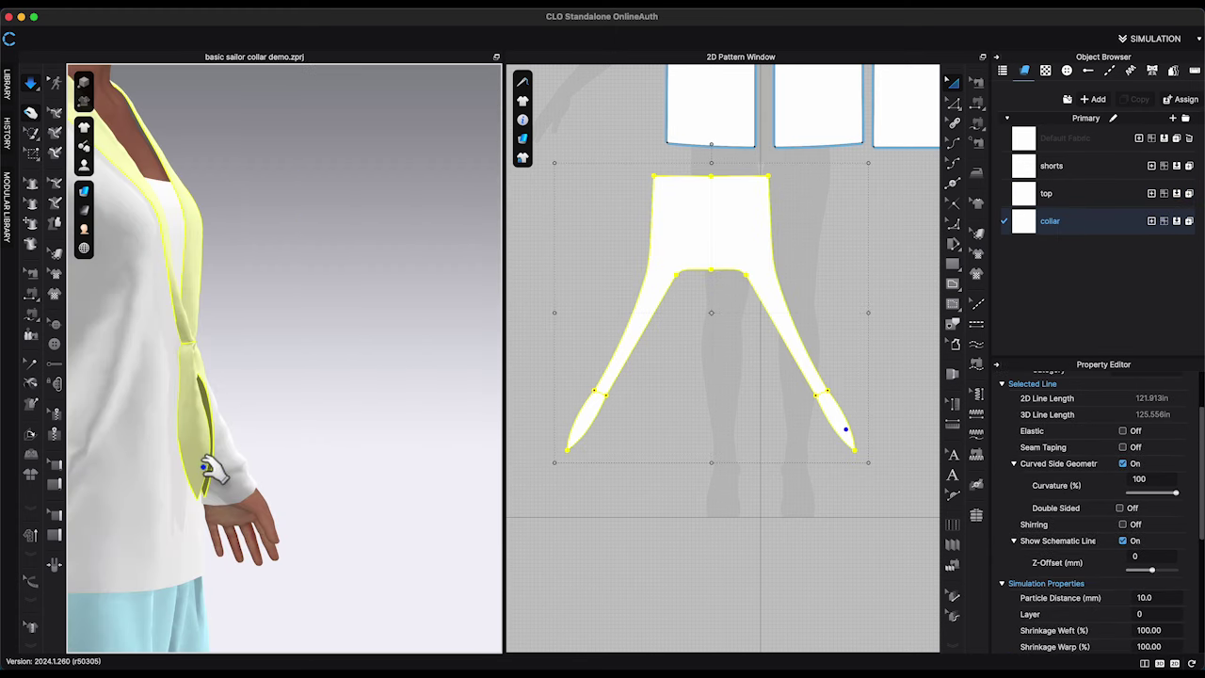
Pull one tie end forward off the bodice and pin the mesh at its tip
{"action": "left_click_drag", "start_coordinate": [204, 461], "coordinate": [362, 463]}
{"action": "left_click", "coordinate": [32, 154]}
{"action": "left_click", "coordinate": [61, 156]}
{"action": "left_click", "coordinate": [30, 112]}
Simulate while pulling the other tie end forward, stop the simulation, and pin the mesh at that tip
{"action": "key", "text": "space"}
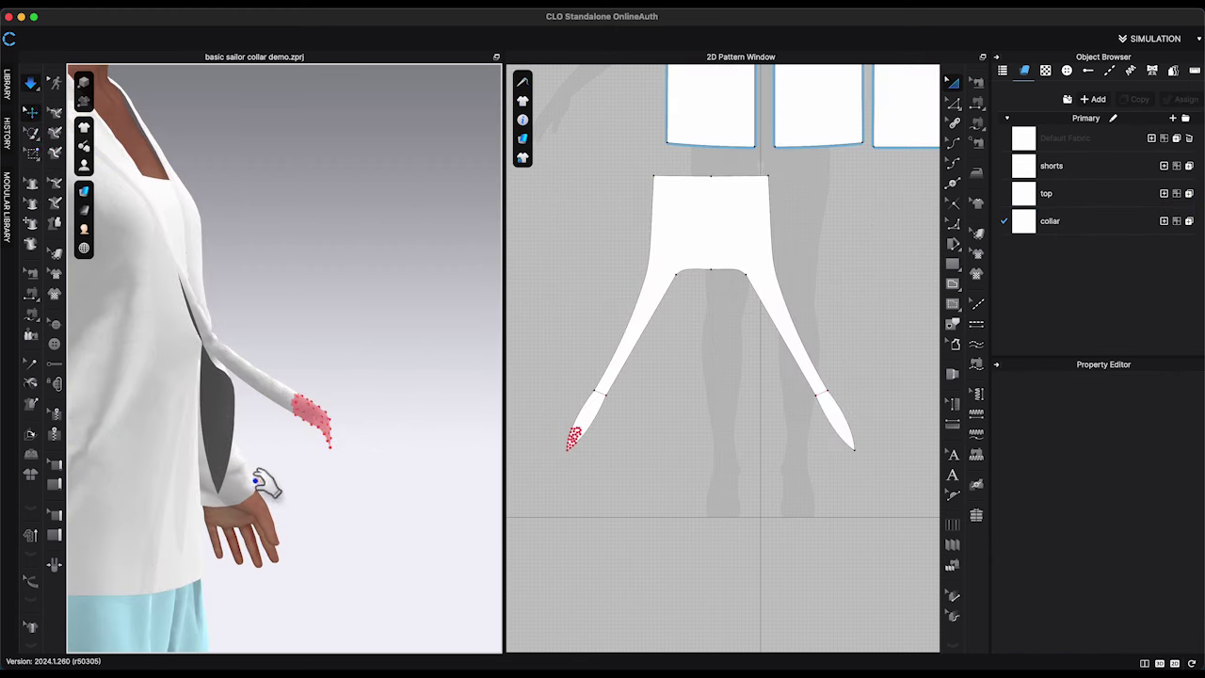
{"action": "left_click_drag", "start_coordinate": [226, 486], "coordinate": [335, 447]}
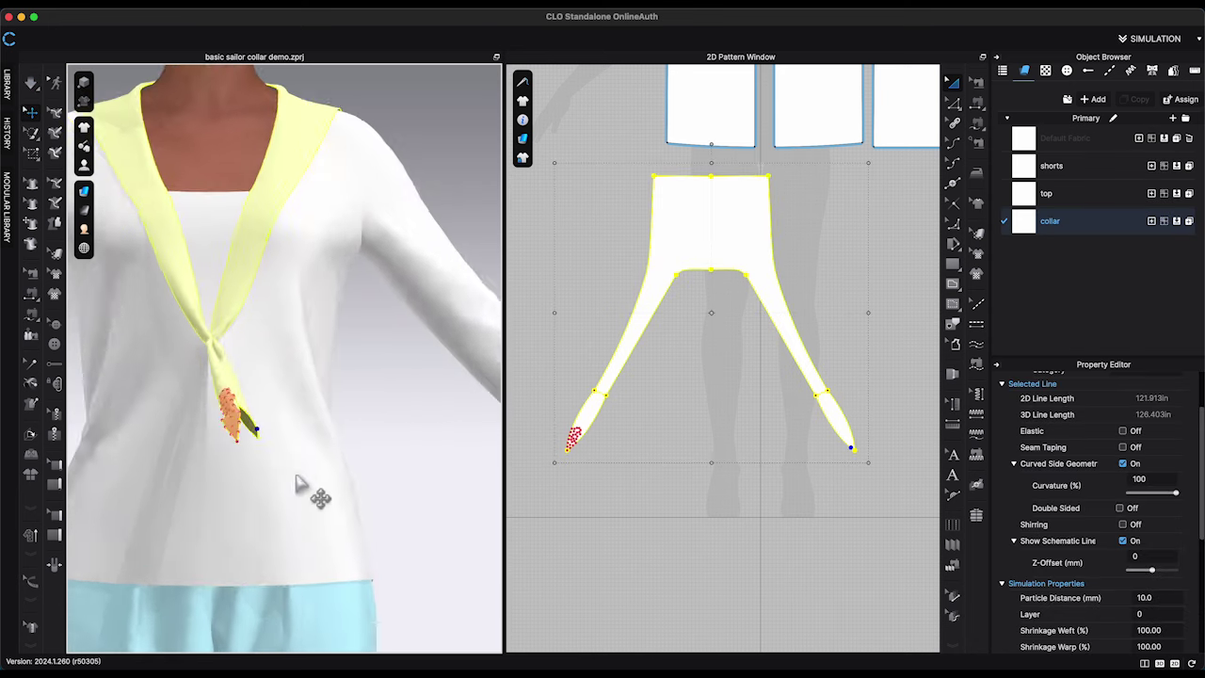
{"action": "right_click_drag", "start_coordinate": [314, 492], "coordinate": [136, 450]}
{"action": "key", "text": "space"}
{"action": "left_click", "coordinate": [34, 154]}
{"action": "left_click", "coordinate": [60, 154]}
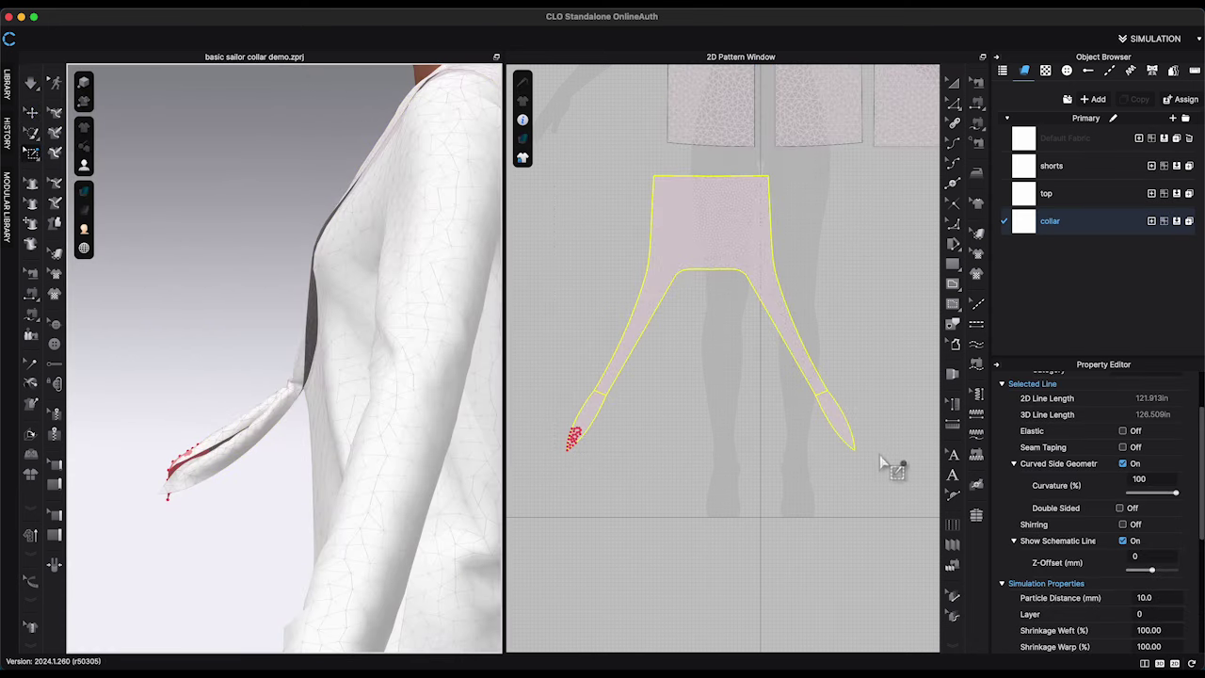
{"action": "left_click_drag", "start_coordinate": [864, 461], "coordinate": [828, 420]}
{"action": "right_click_drag", "start_coordinate": [486, 458], "coordinate": [332, 456]}
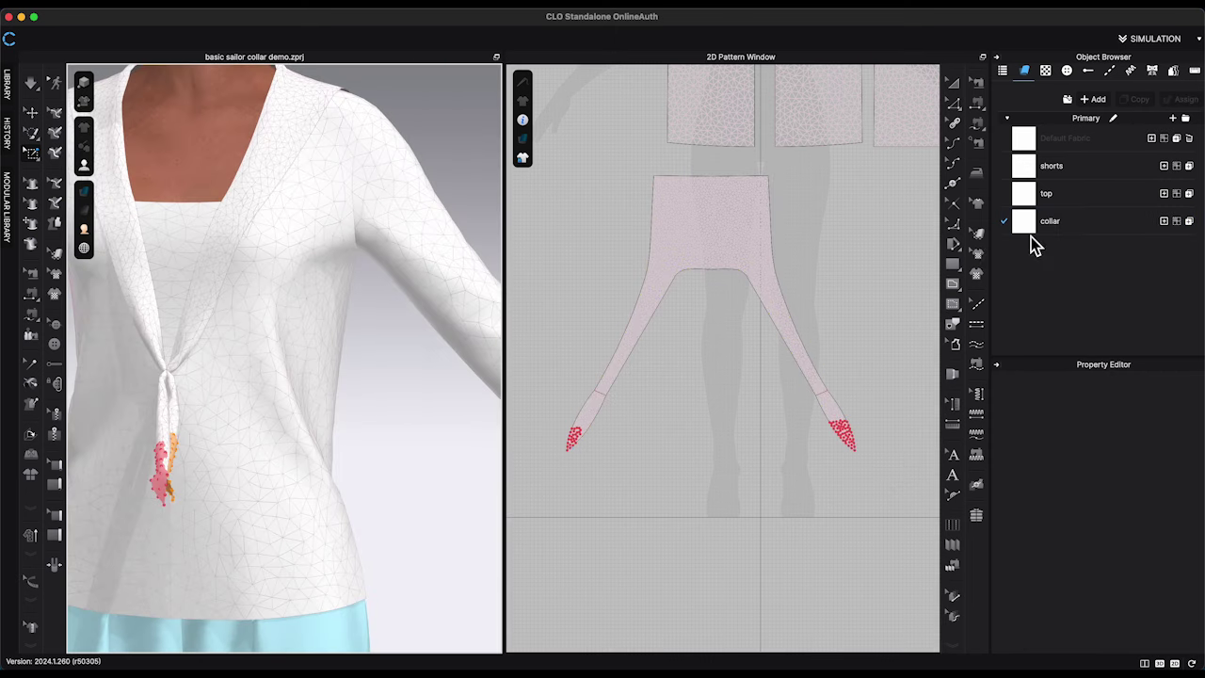
Select the collar fabric and draw a small rectangular band with an outline of about 10.1 in between the tie ends
{"action": "left_click", "coordinate": [1036, 226]}
{"action": "scroll", "coordinate": [739, 458], "scroll_direction": "up", "scroll_amount": 2}
{"action": "key", "text": "a"}
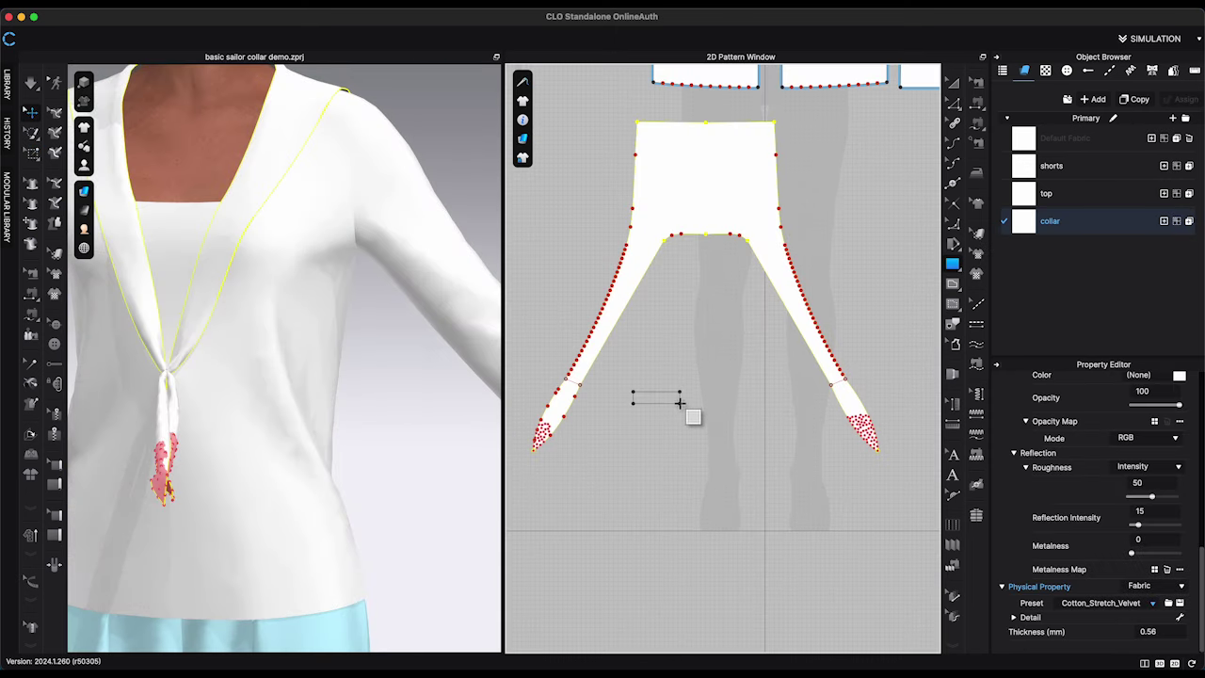
{"action": "left_click_drag", "start_coordinate": [680, 402], "coordinate": [680, 401]}
Position the band in 3D directly in front of the tie ends, just below where they meet
{"action": "left_click", "coordinate": [34, 115]}
{"action": "scroll", "coordinate": [344, 395], "scroll_direction": "down", "scroll_amount": 5}
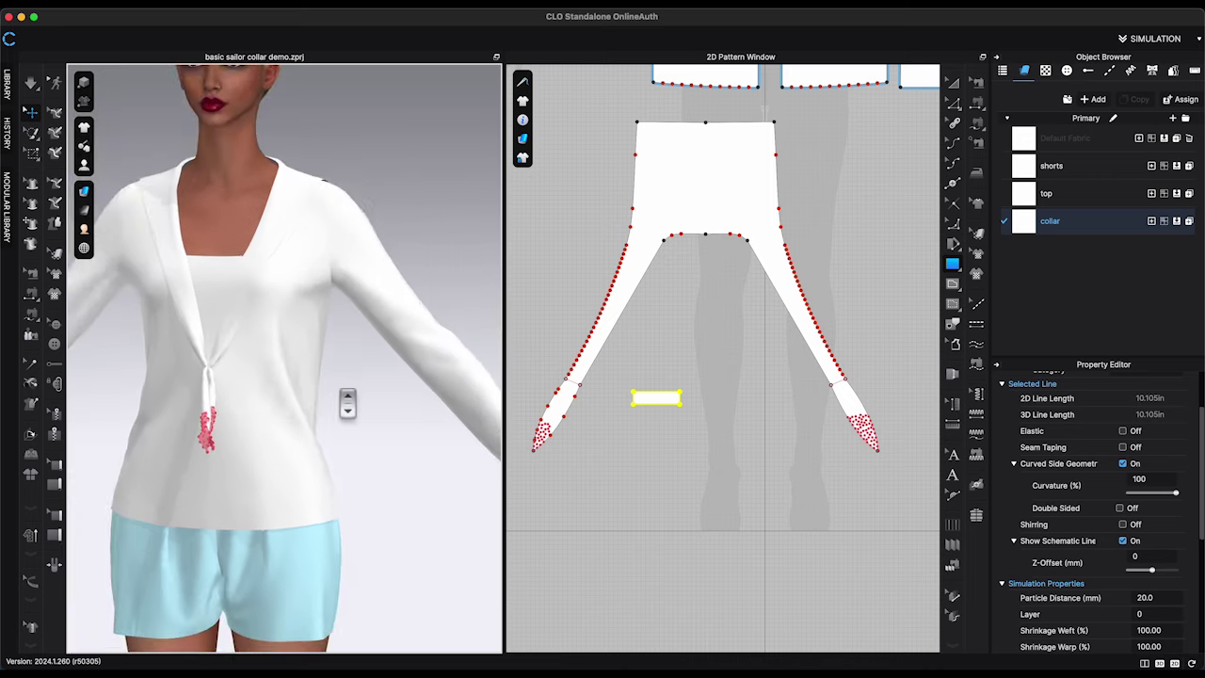
{"action": "right_click_drag", "start_coordinate": [343, 395], "coordinate": [386, 388]}
{"action": "scroll", "coordinate": [387, 387], "scroll_direction": "down", "scroll_amount": 2}
{"action": "left_click", "coordinate": [656, 398]}
{"action": "right_click_drag", "start_coordinate": [442, 414], "coordinate": [402, 423]}
{"action": "scroll", "coordinate": [403, 423], "scroll_direction": "down", "scroll_amount": 4}
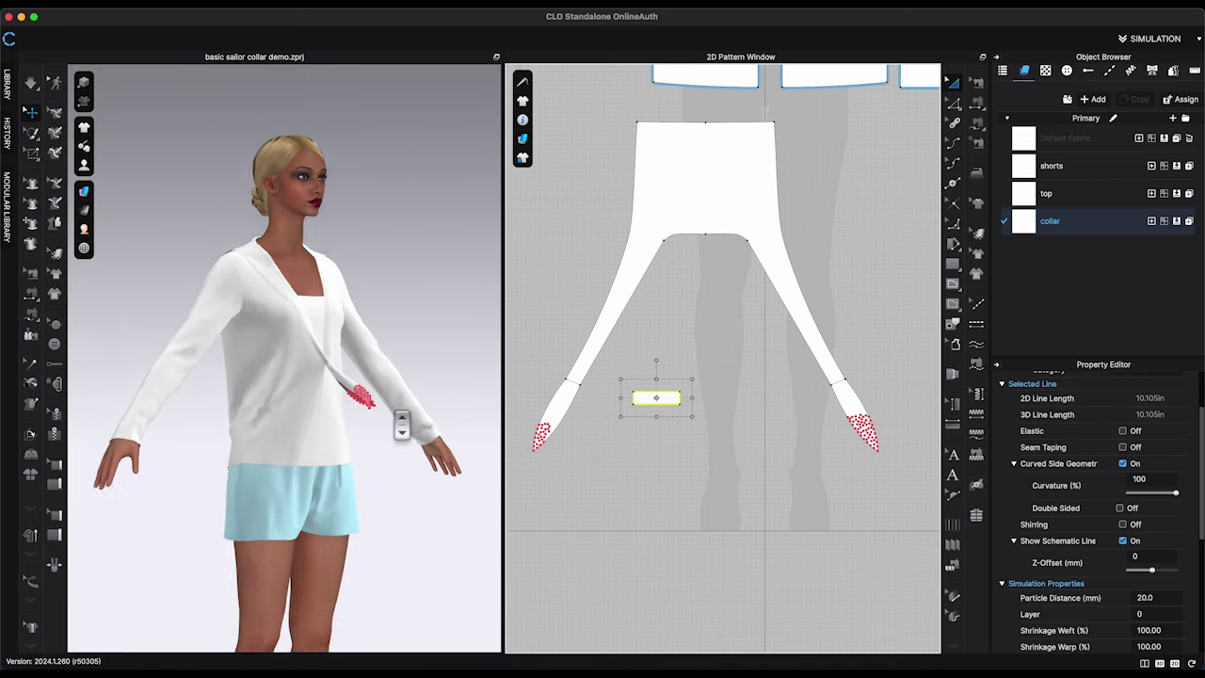
{"action": "scroll", "coordinate": [336, 357], "scroll_direction": "up", "scroll_amount": 10}
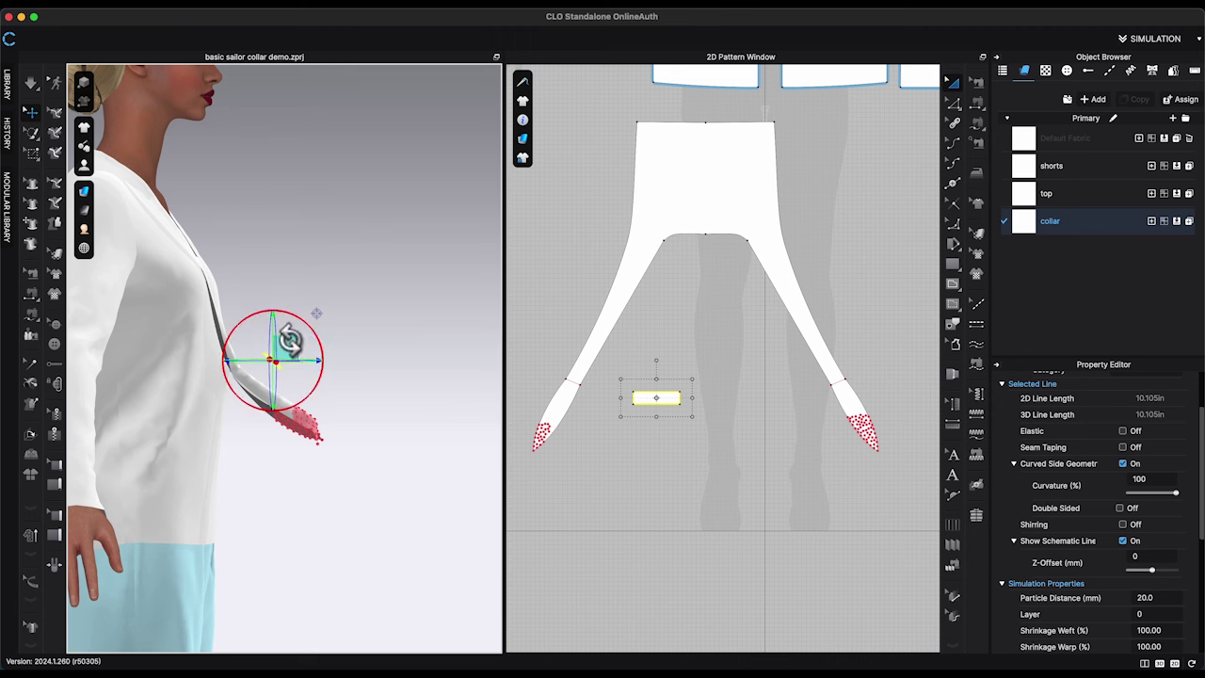
{"action": "right_click_drag", "start_coordinate": [273, 358], "coordinate": [309, 376]}
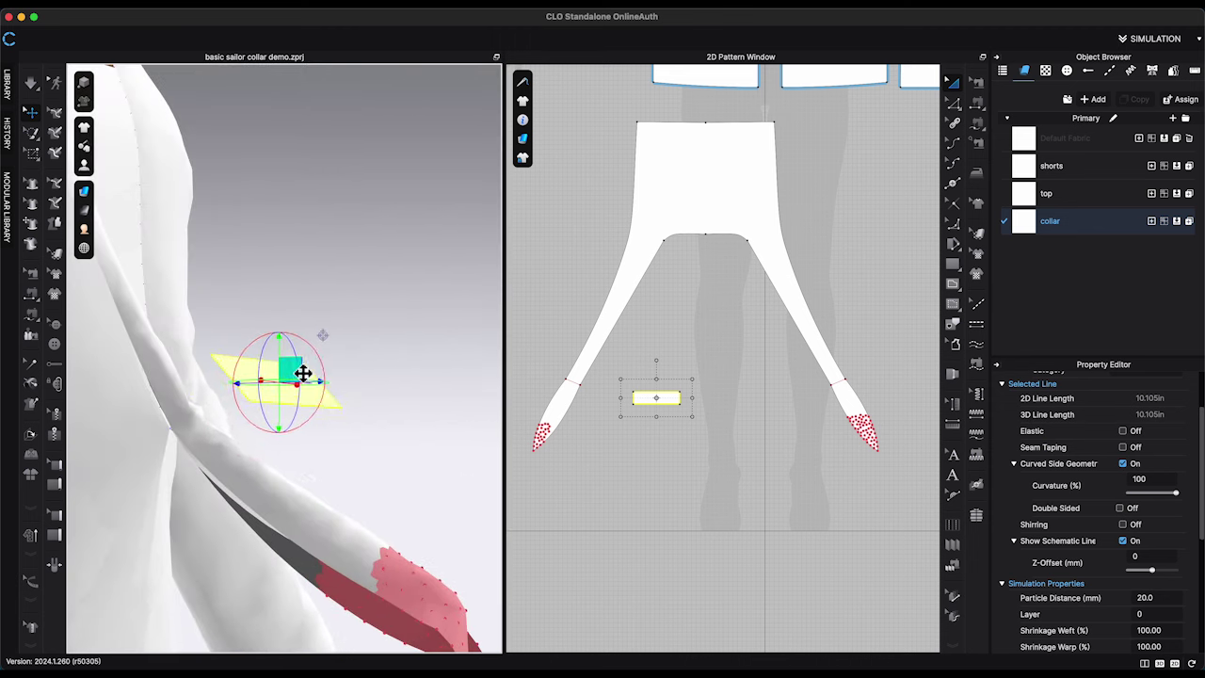
{"action": "right_click_drag", "start_coordinate": [258, 418], "coordinate": [202, 427]}
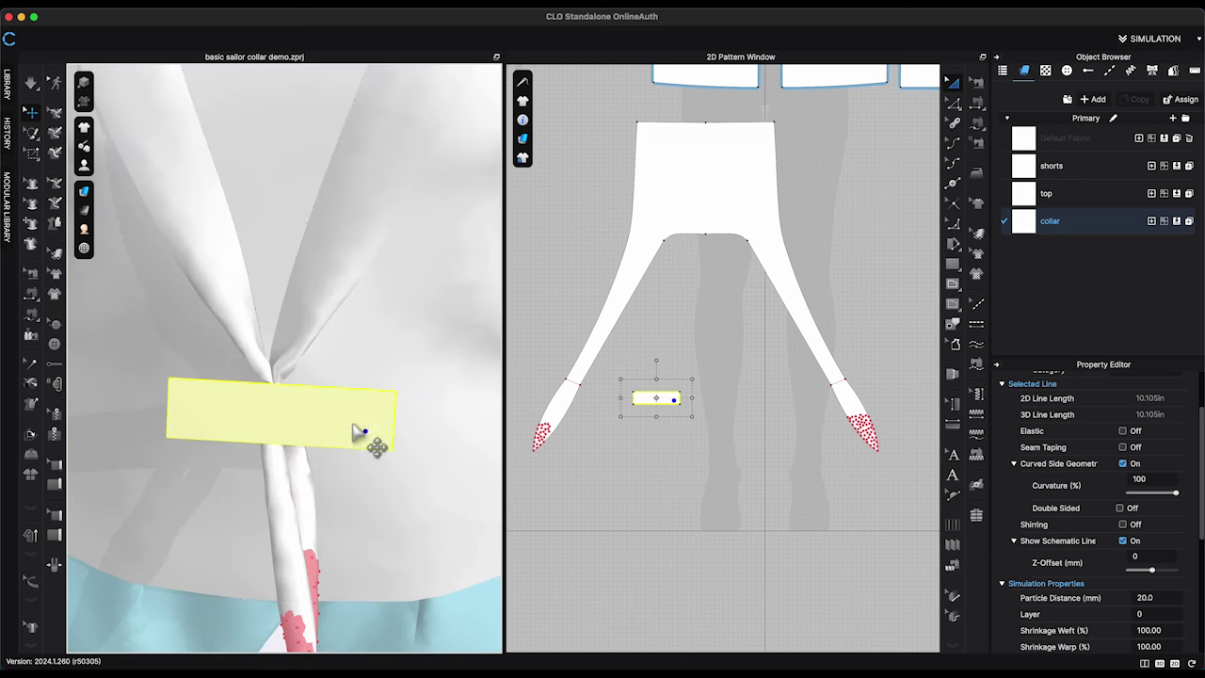
Pin the mesh across the middle of the band on its long edges
{"action": "key", "text": "space"}
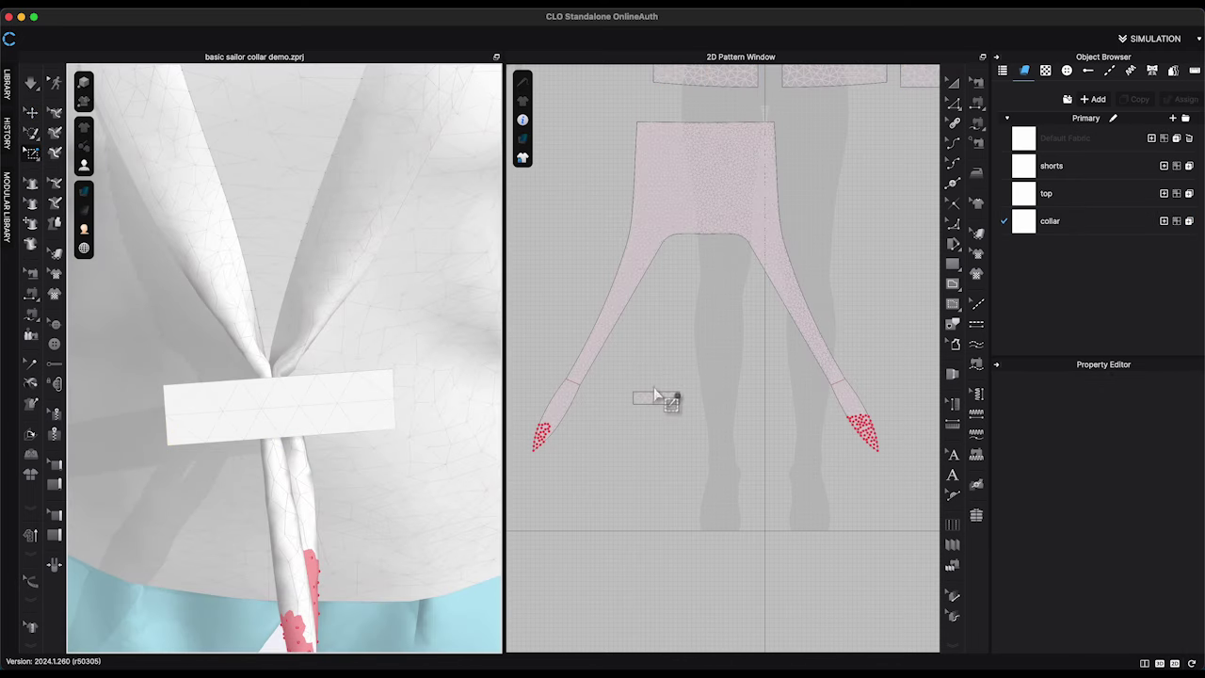
{"action": "left_click", "coordinate": [656, 396]}
{"action": "left_click", "coordinate": [30, 111]}
Move the pinned band up against the tie and simulate to fold it around the tie ends
{"action": "right_click_drag", "start_coordinate": [376, 468], "coordinate": [292, 557]}
{"action": "right_click_drag", "start_coordinate": [414, 309], "coordinate": [424, 350]}
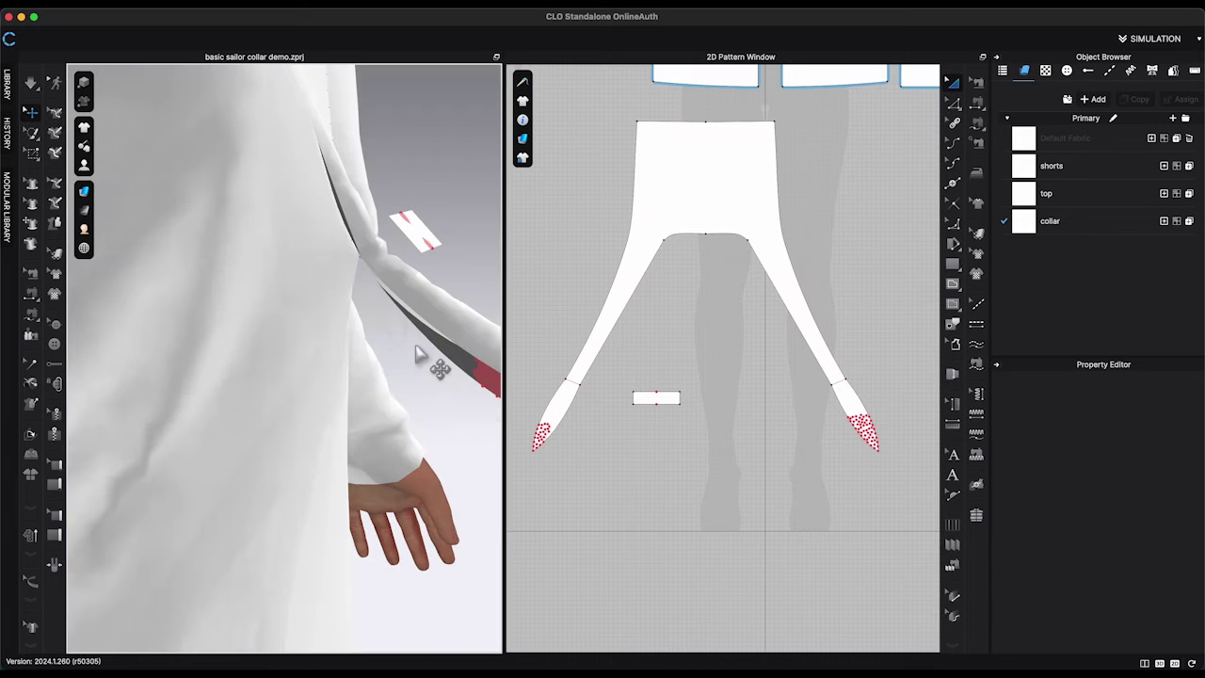
{"action": "left_click", "coordinate": [399, 255]}
{"action": "key", "text": "space"}
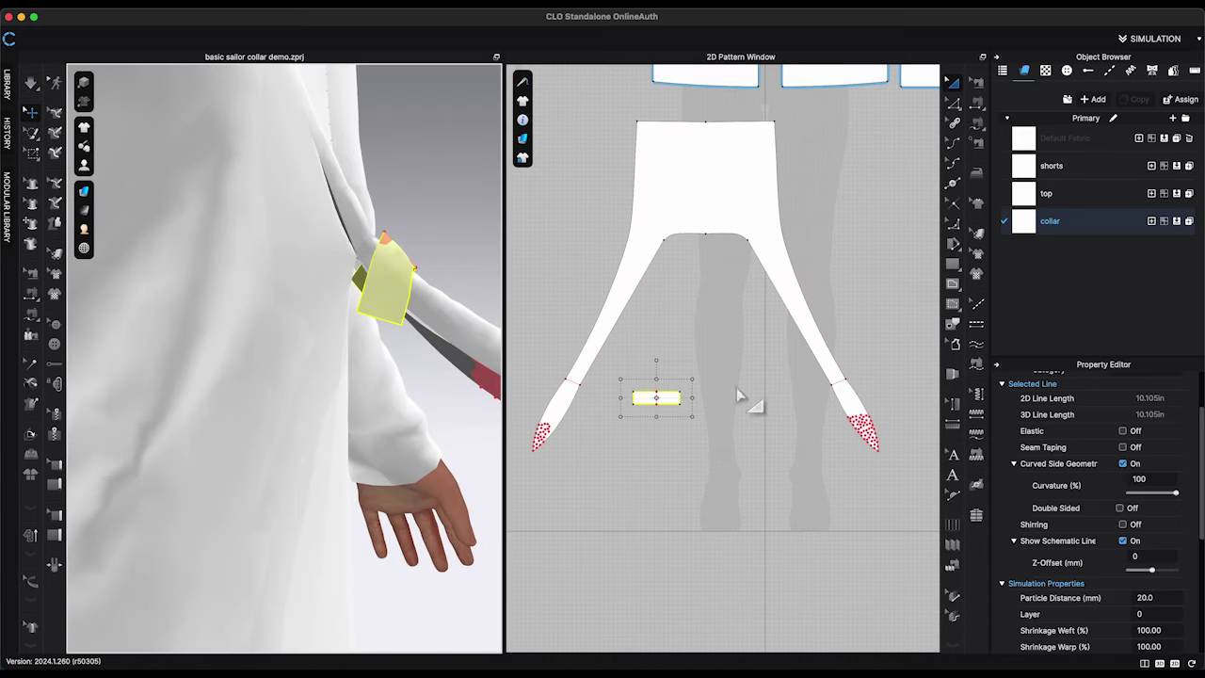
Sew the band's two short ends together behind the tie
{"action": "left_click", "coordinate": [976, 101]}
{"action": "left_click", "coordinate": [656, 404]}
{"action": "left_click", "coordinate": [482, 361]}
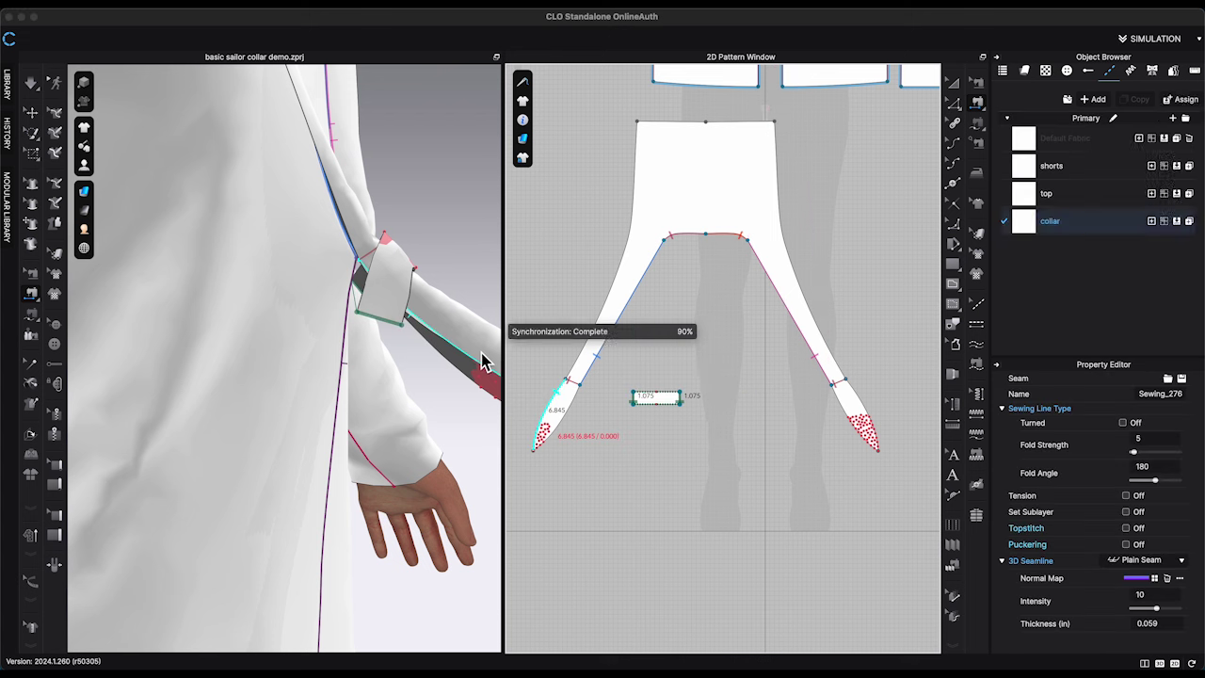
Simulate the sewn band closing around the tie and set the band's particle distance to 5 mm
{"action": "scroll", "coordinate": [658, 397], "scroll_direction": "up", "scroll_amount": 3}
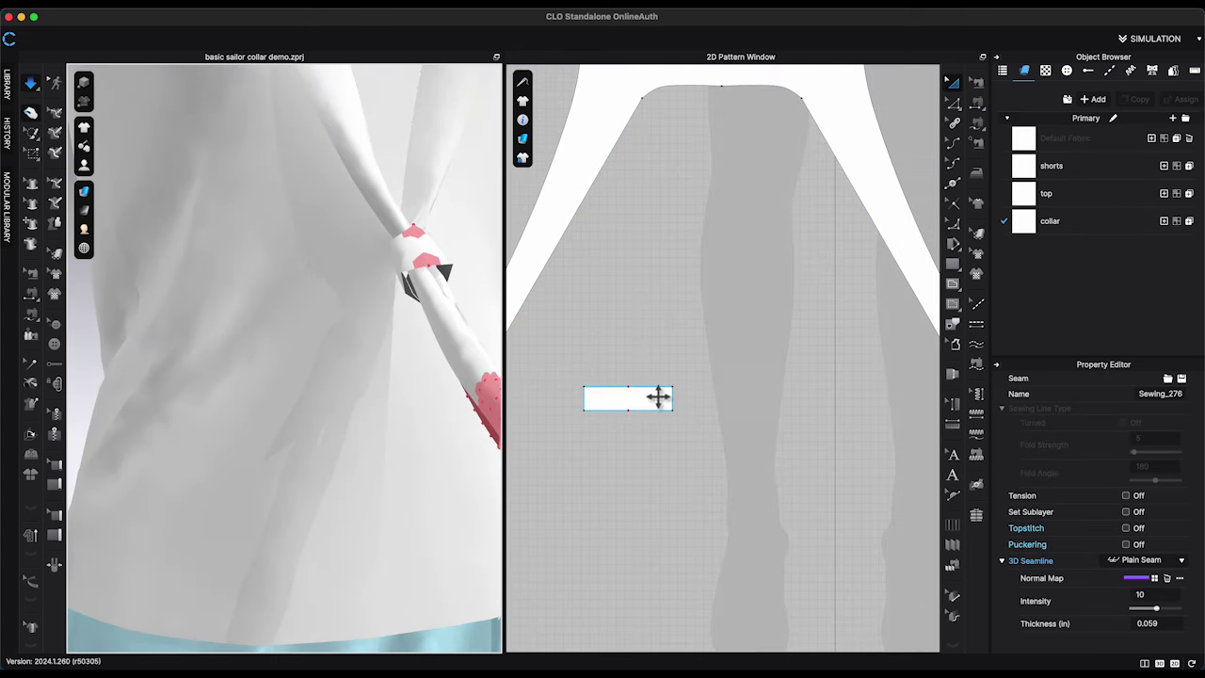
{"action": "key", "text": "space"}
{"action": "left_click", "coordinate": [650, 397]}
{"action": "left_click", "coordinate": [1172, 600]}
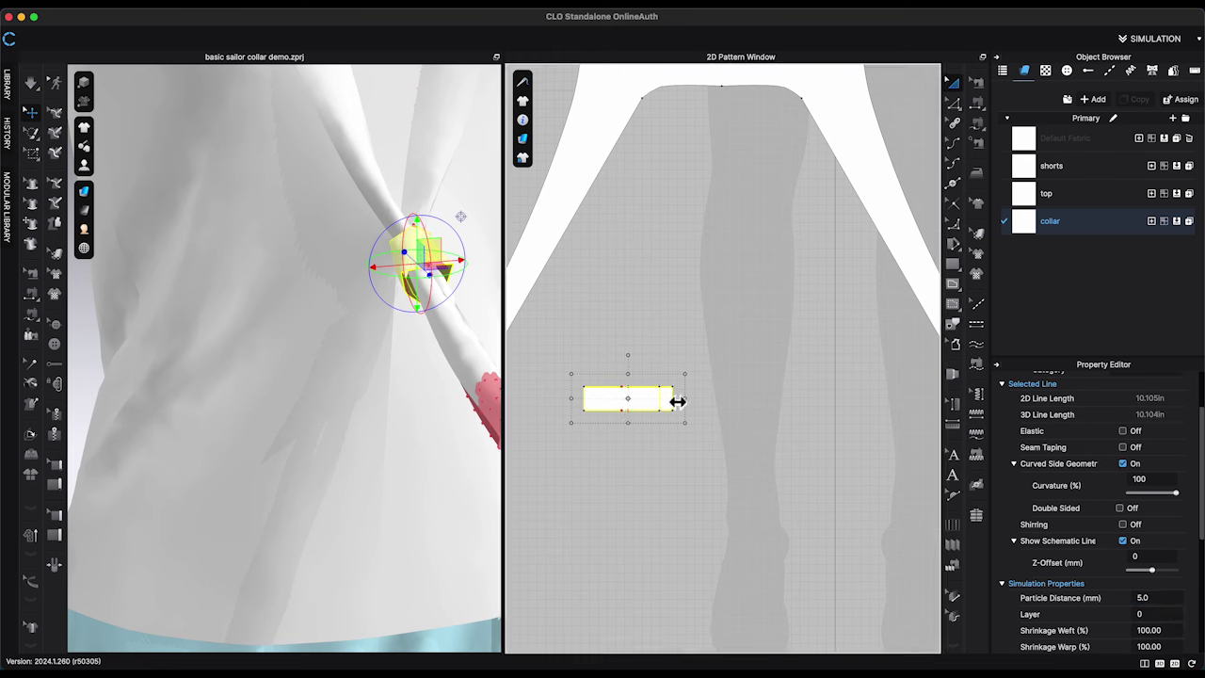
Shorten the band pattern from one short end and delete the pins
{"action": "left_click_drag", "start_coordinate": [677, 401], "coordinate": [667, 408]}
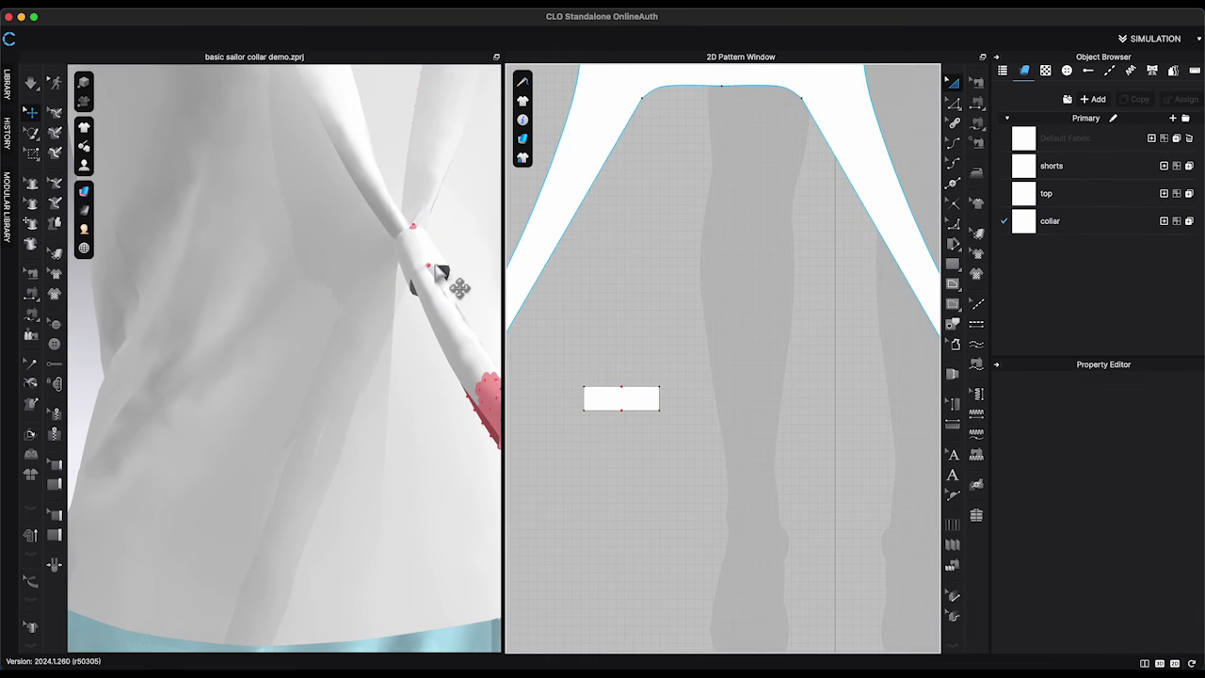
{"action": "right_click", "coordinate": [425, 268]}
{"action": "left_click", "coordinate": [489, 284]}
{"action": "left_click", "coordinate": [405, 273]}
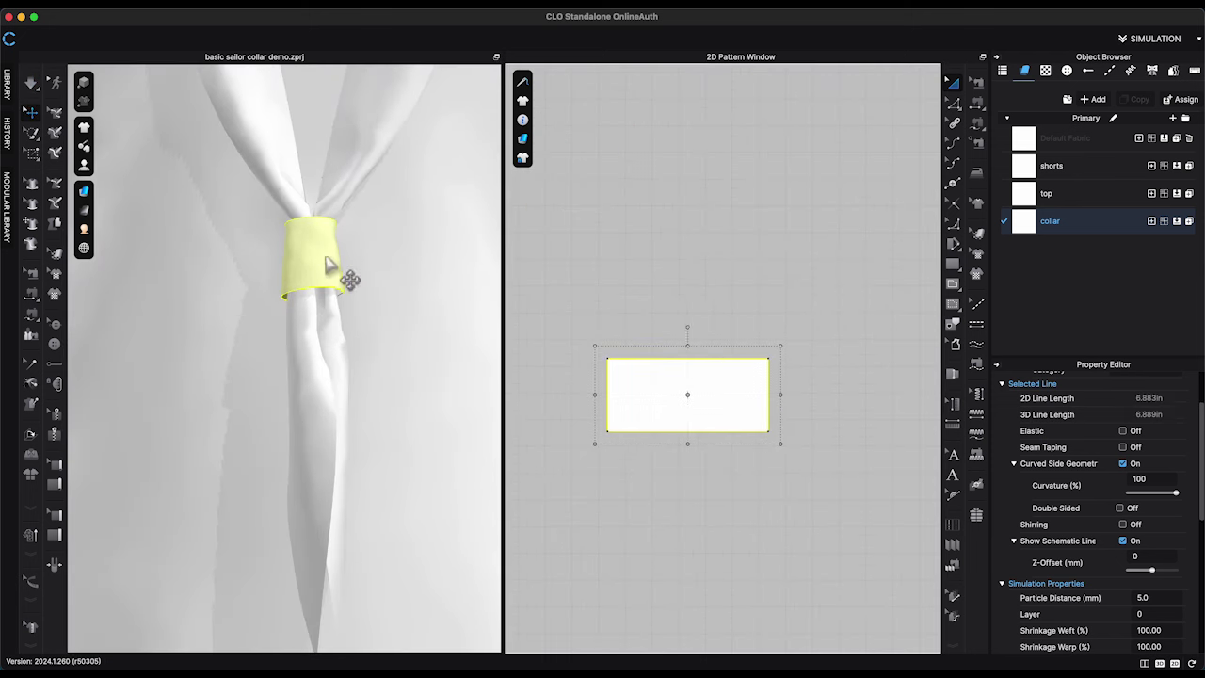
Tack the band's upper edge to the collar and pull on the tie end during simulation
{"action": "left_click", "coordinate": [718, 349]}
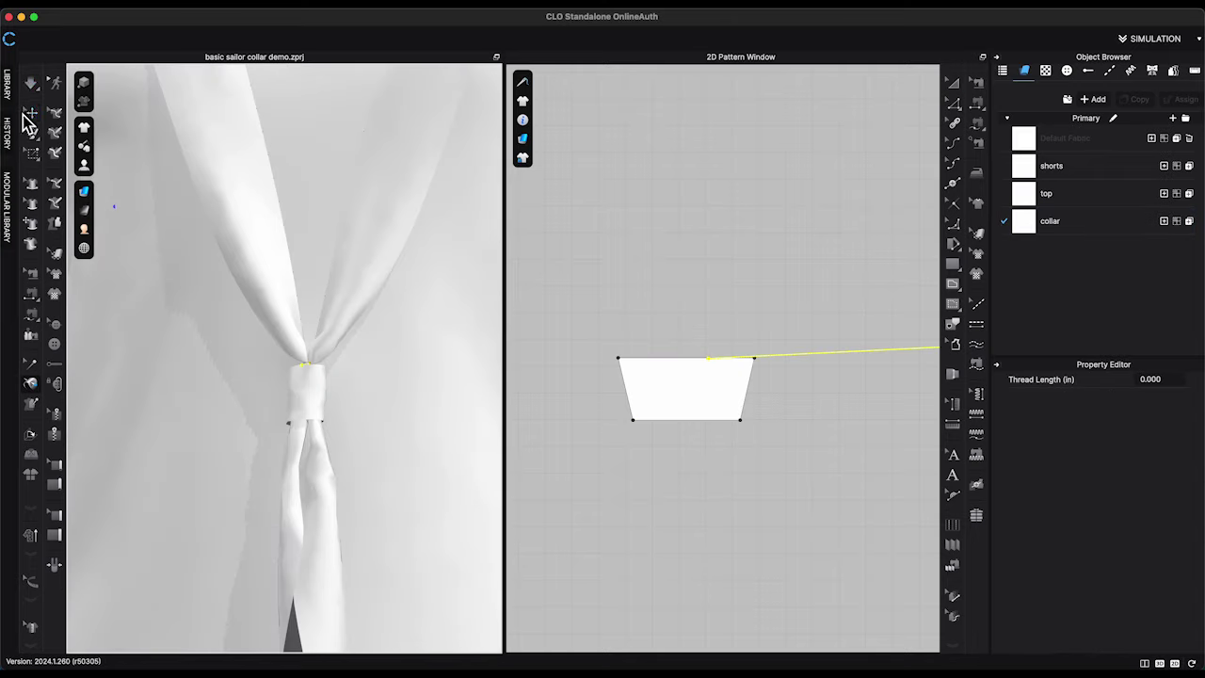
{"action": "left_click", "coordinate": [28, 115]}
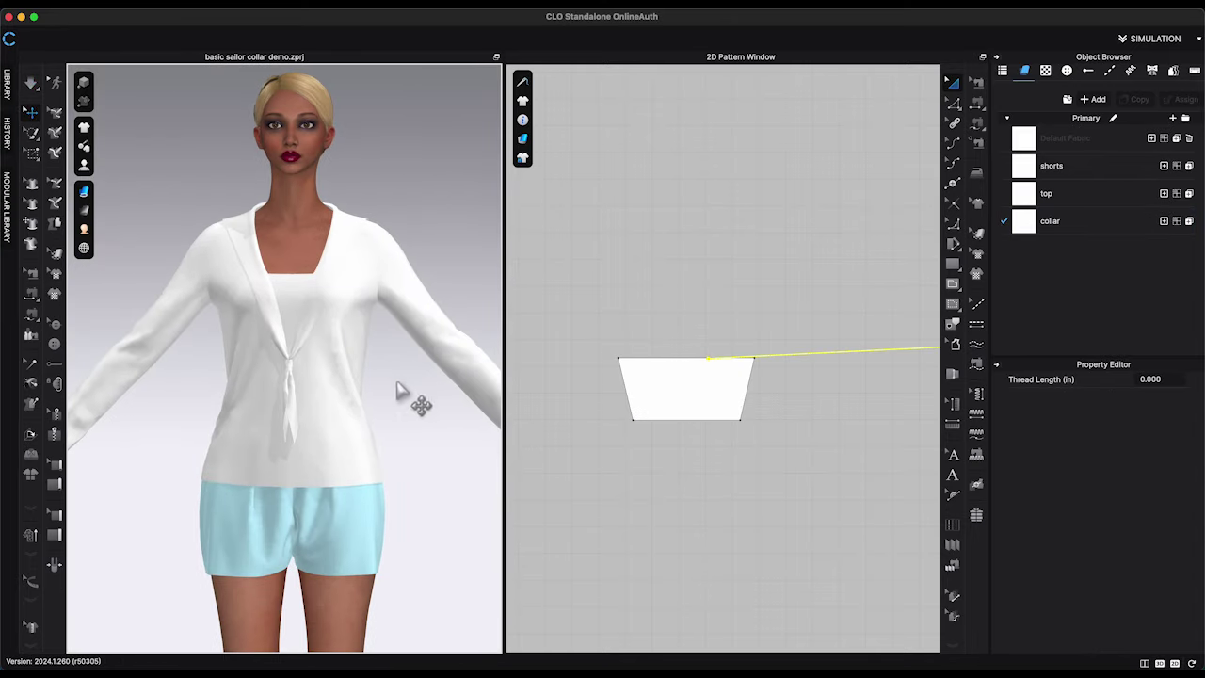
{"action": "left_click", "coordinate": [283, 431]}
{"action": "right_click_drag", "start_coordinate": [264, 424], "coordinate": [317, 451]}
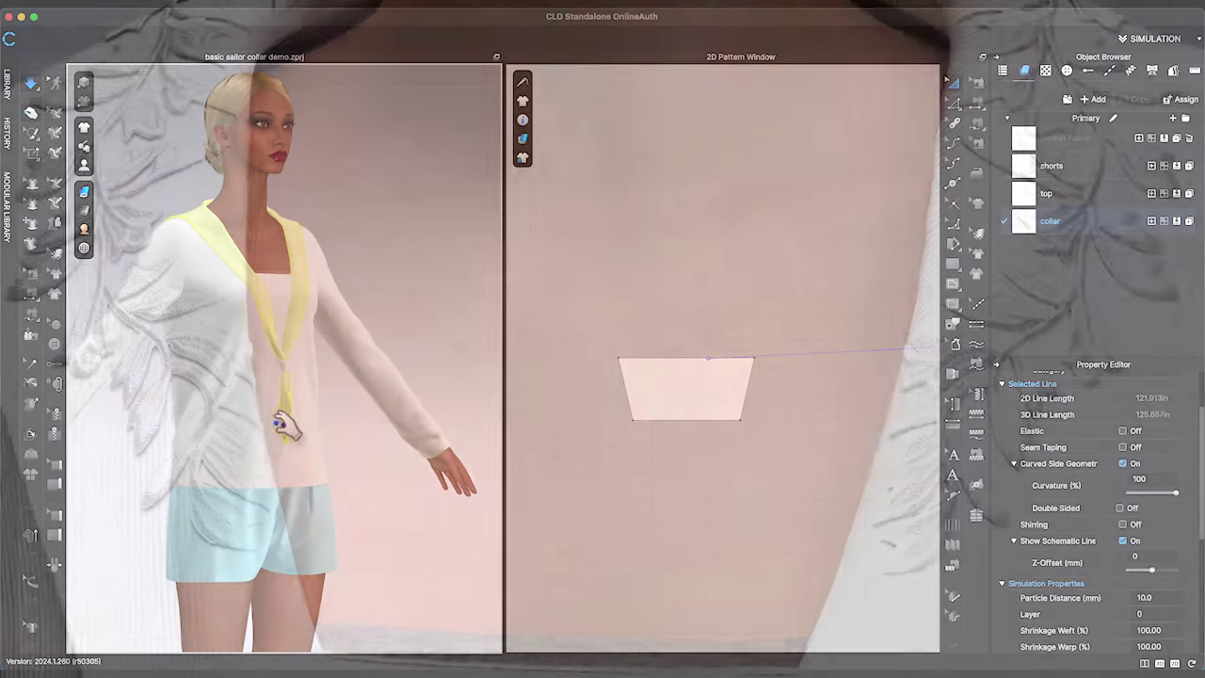